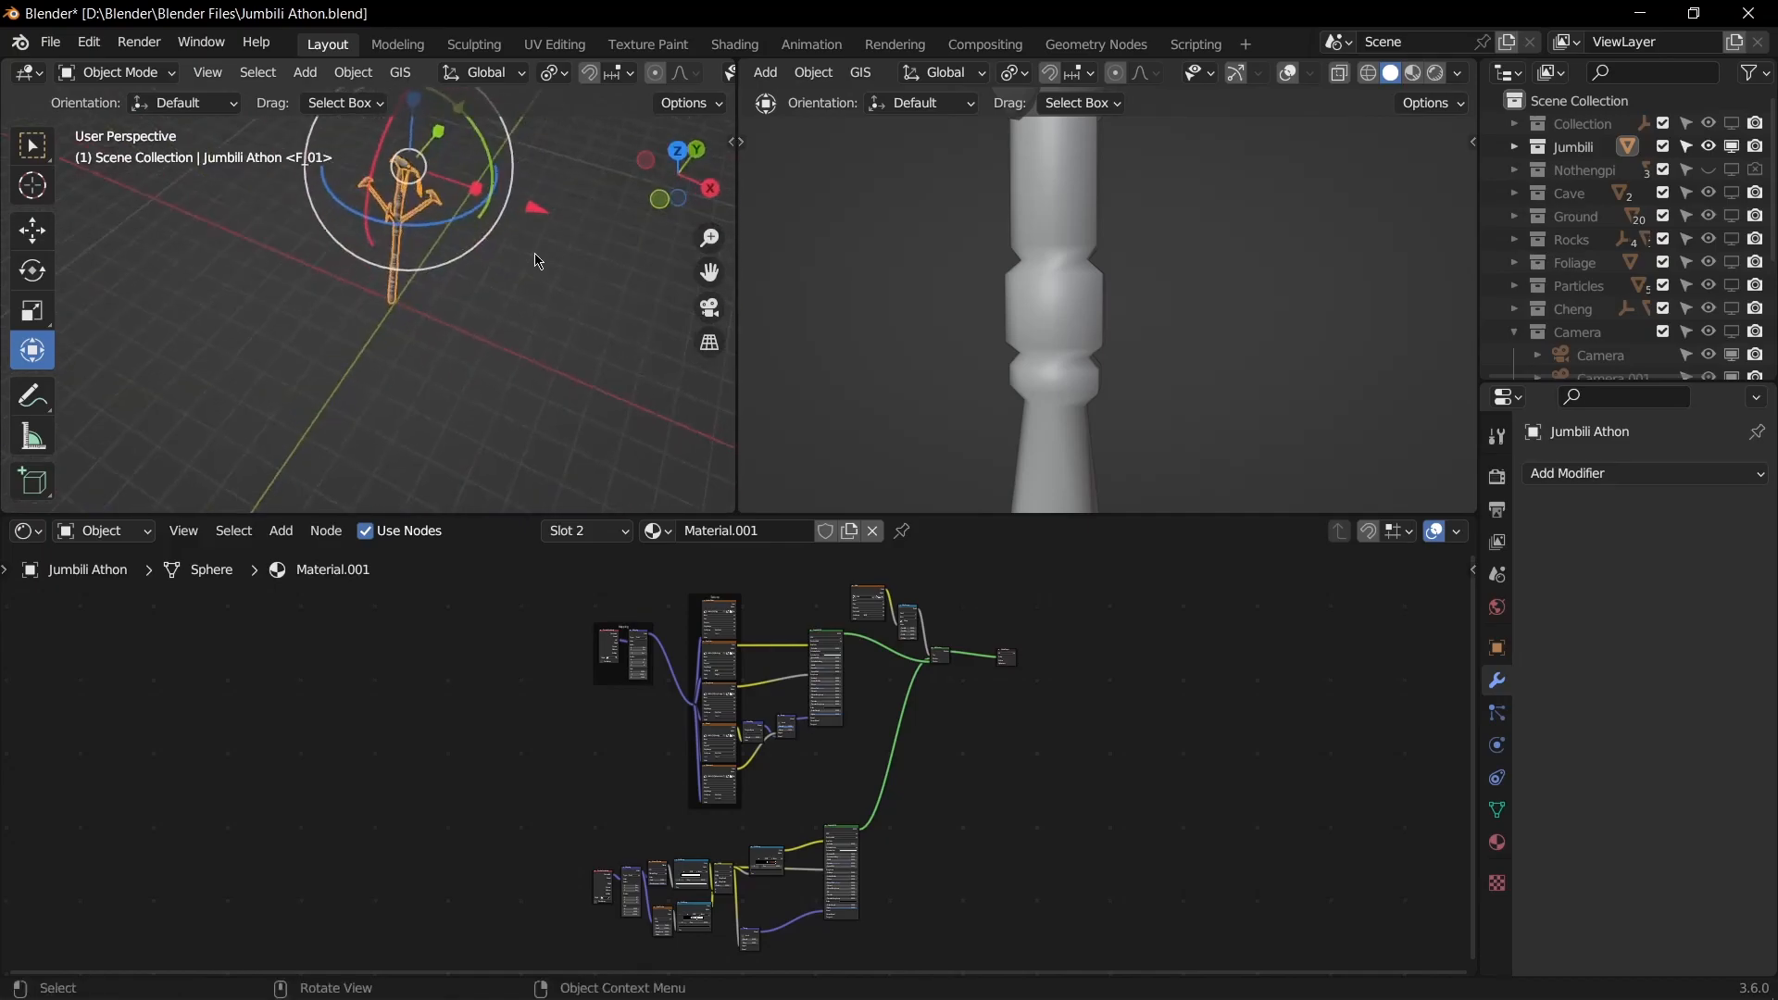
Step: Deselect the pole model and examine its full shape from several angles, from the base up to the branched top
{"action": "middle_click_drag", "start_coordinate": [369, 259], "coordinate": [455, 164]}
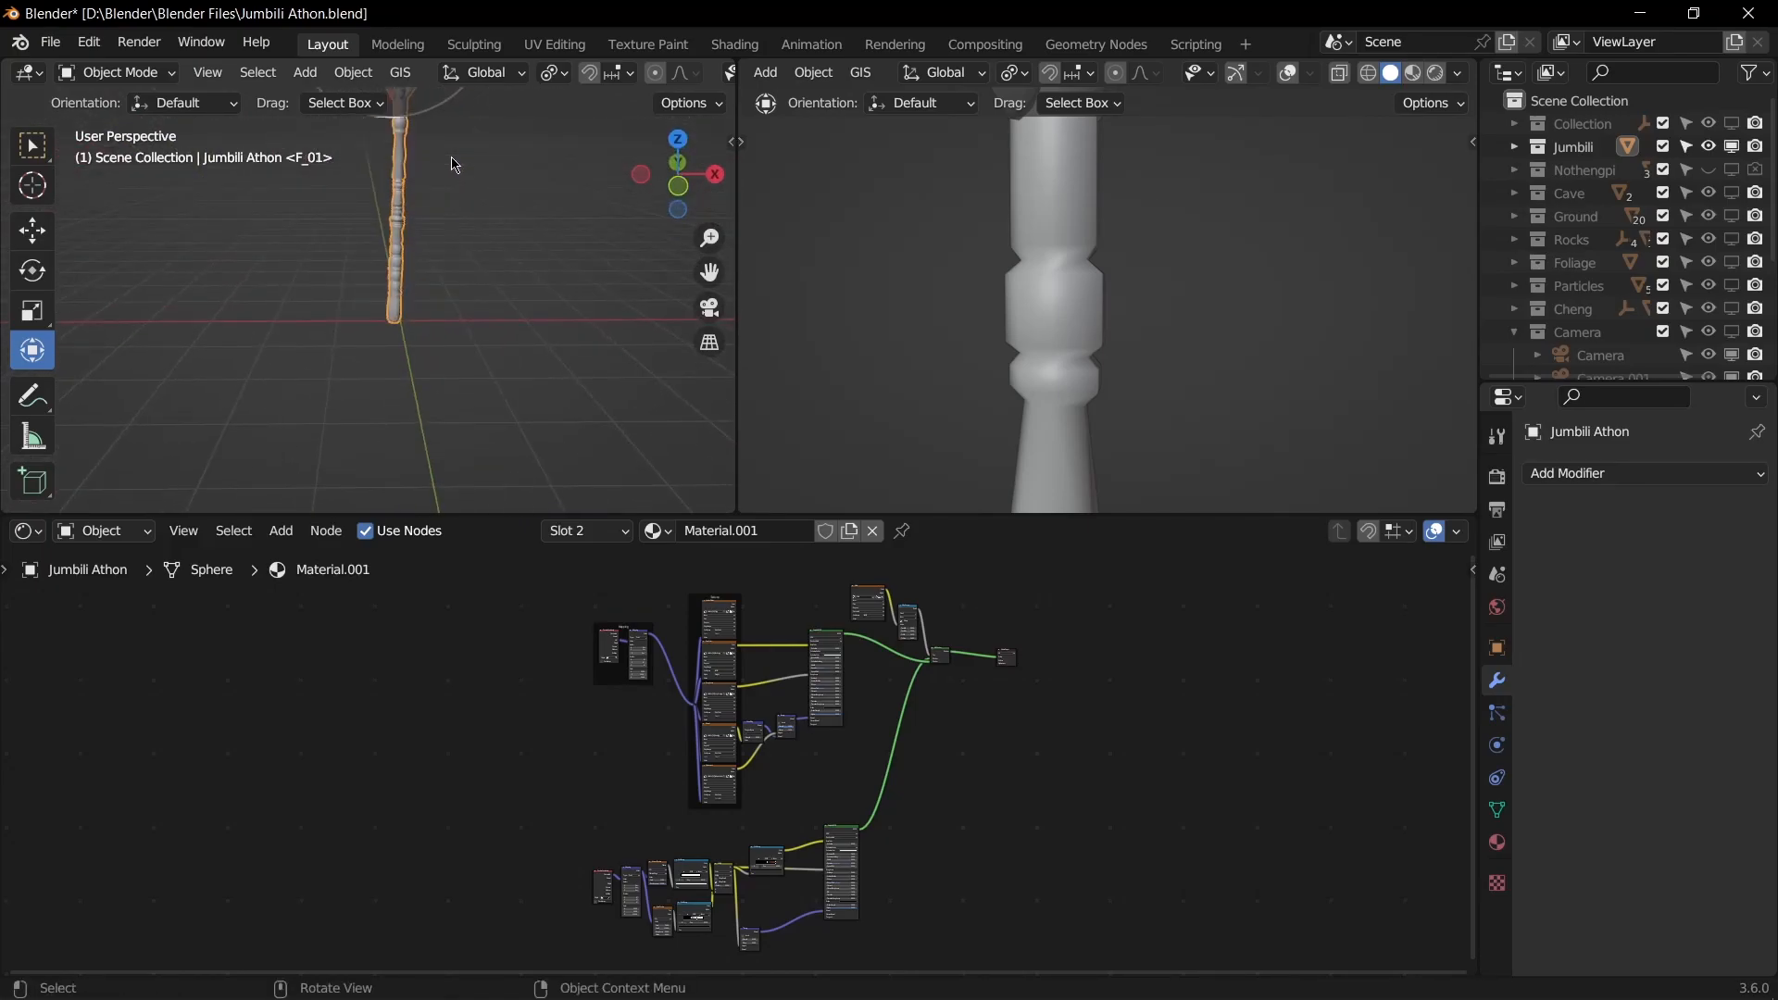
{"action": "key", "text": "KP_1"}
{"action": "middle_click_drag", "start_coordinate": [455, 160], "coordinate": [359, 289], "text": "shift"}
{"action": "left_click", "coordinate": [510, 261]}
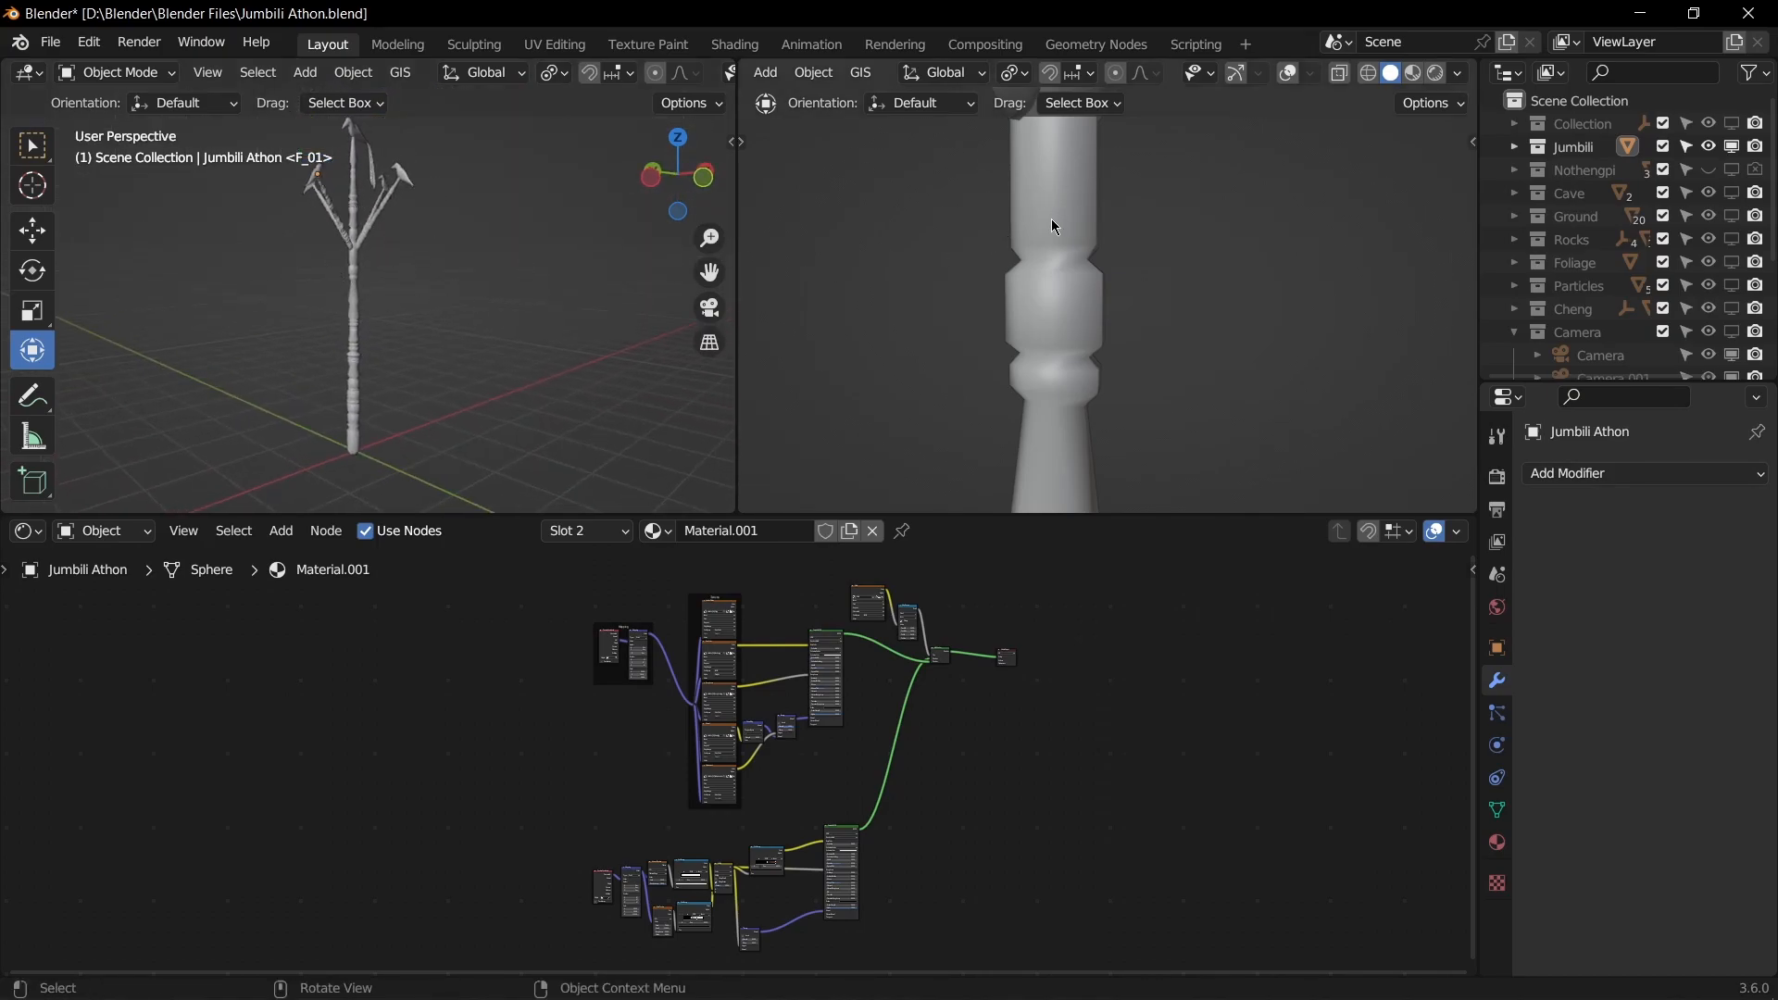
{"action": "middle_click_drag", "start_coordinate": [458, 313], "coordinate": [340, 352]}
{"action": "middle_click_drag", "start_coordinate": [398, 231], "coordinate": [361, 155]}
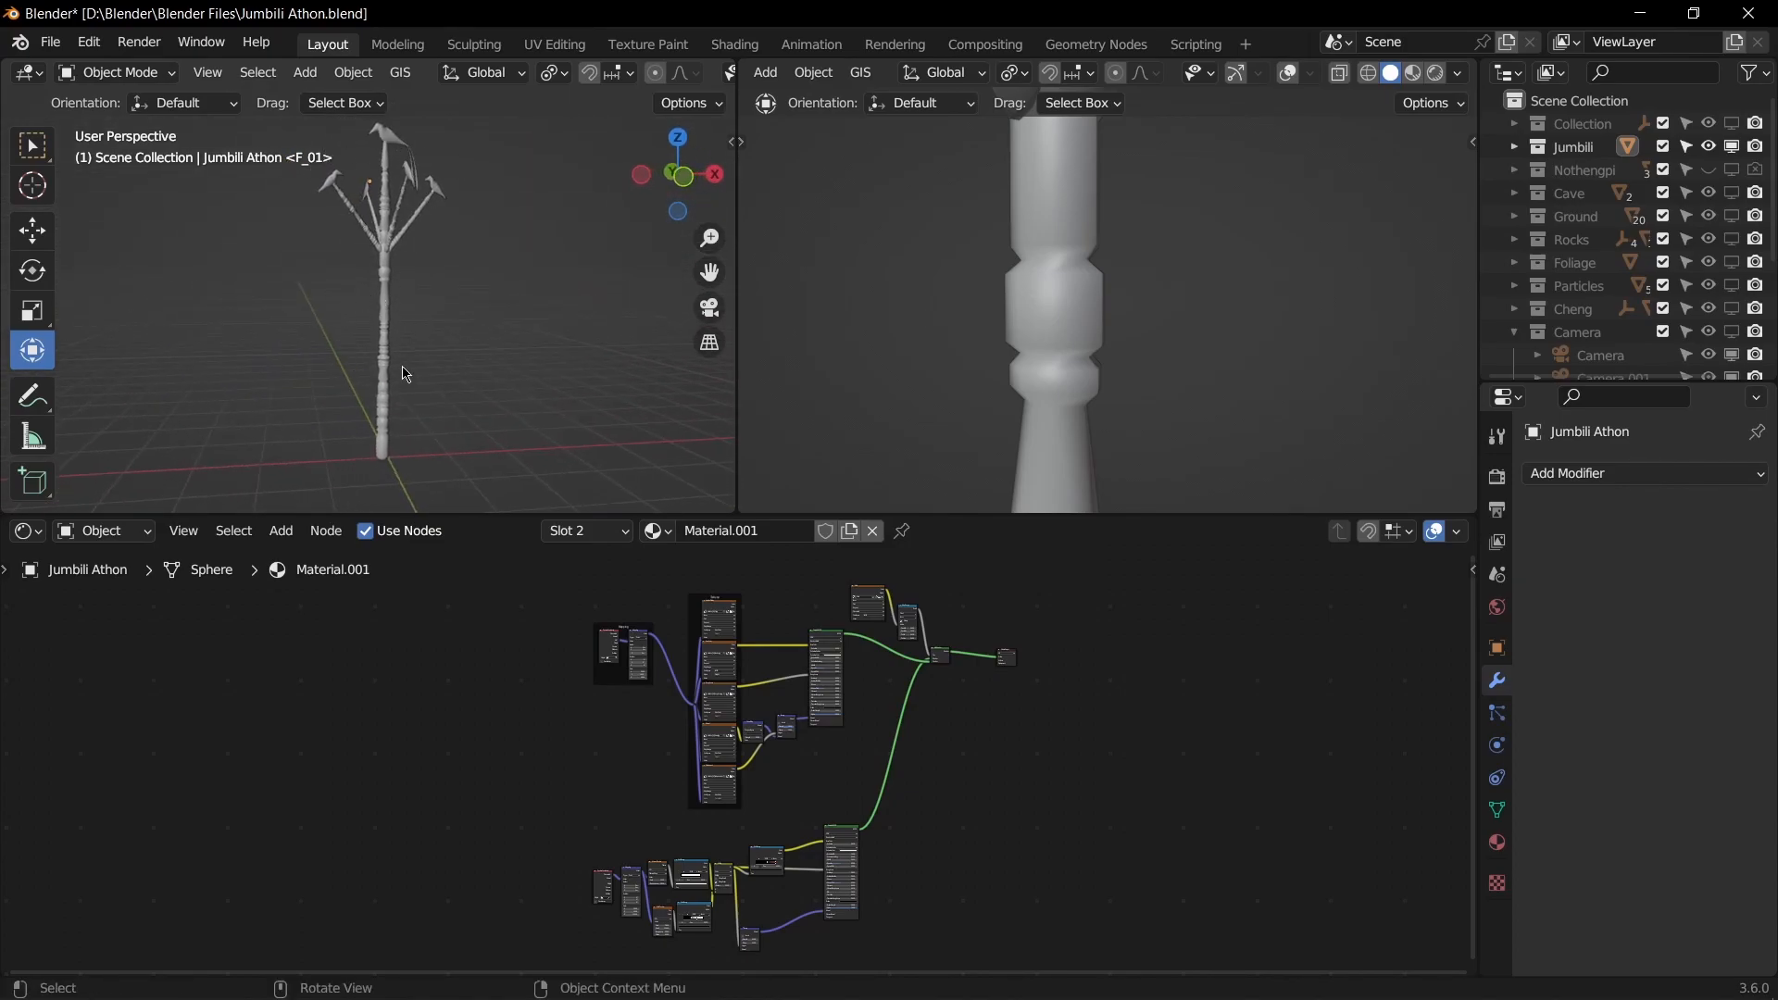
{"action": "middle_click_drag", "start_coordinate": [381, 339], "coordinate": [333, 349]}
{"action": "scroll", "coordinate": [416, 360], "scroll_direction": "up", "scroll_amount": 4}
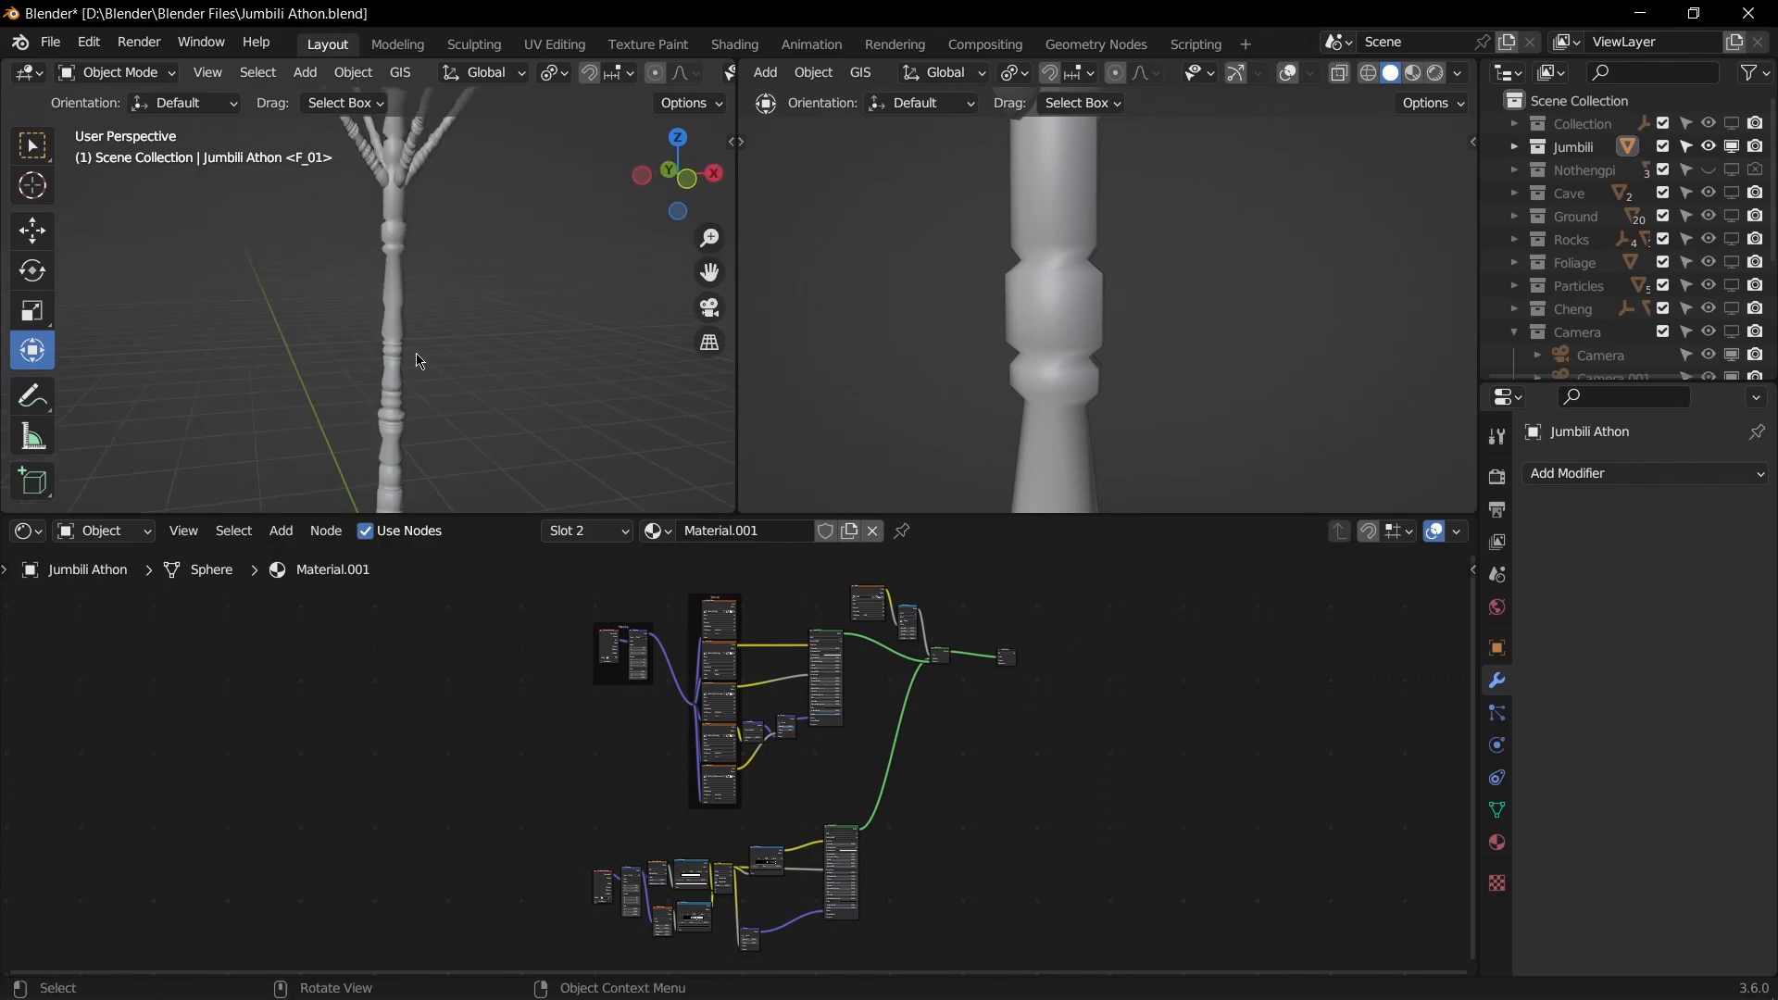
{"action": "scroll", "coordinate": [1025, 696], "scroll_direction": "up", "scroll_amount": 5}
Step: Switch the second 3D view to Material Preview shading and inspect the textured pole beside its node tree
{"action": "middle_click_drag", "start_coordinate": [1081, 695], "coordinate": [1061, 740]}
{"action": "scroll", "coordinate": [1058, 748], "scroll_direction": "up", "scroll_amount": 4}
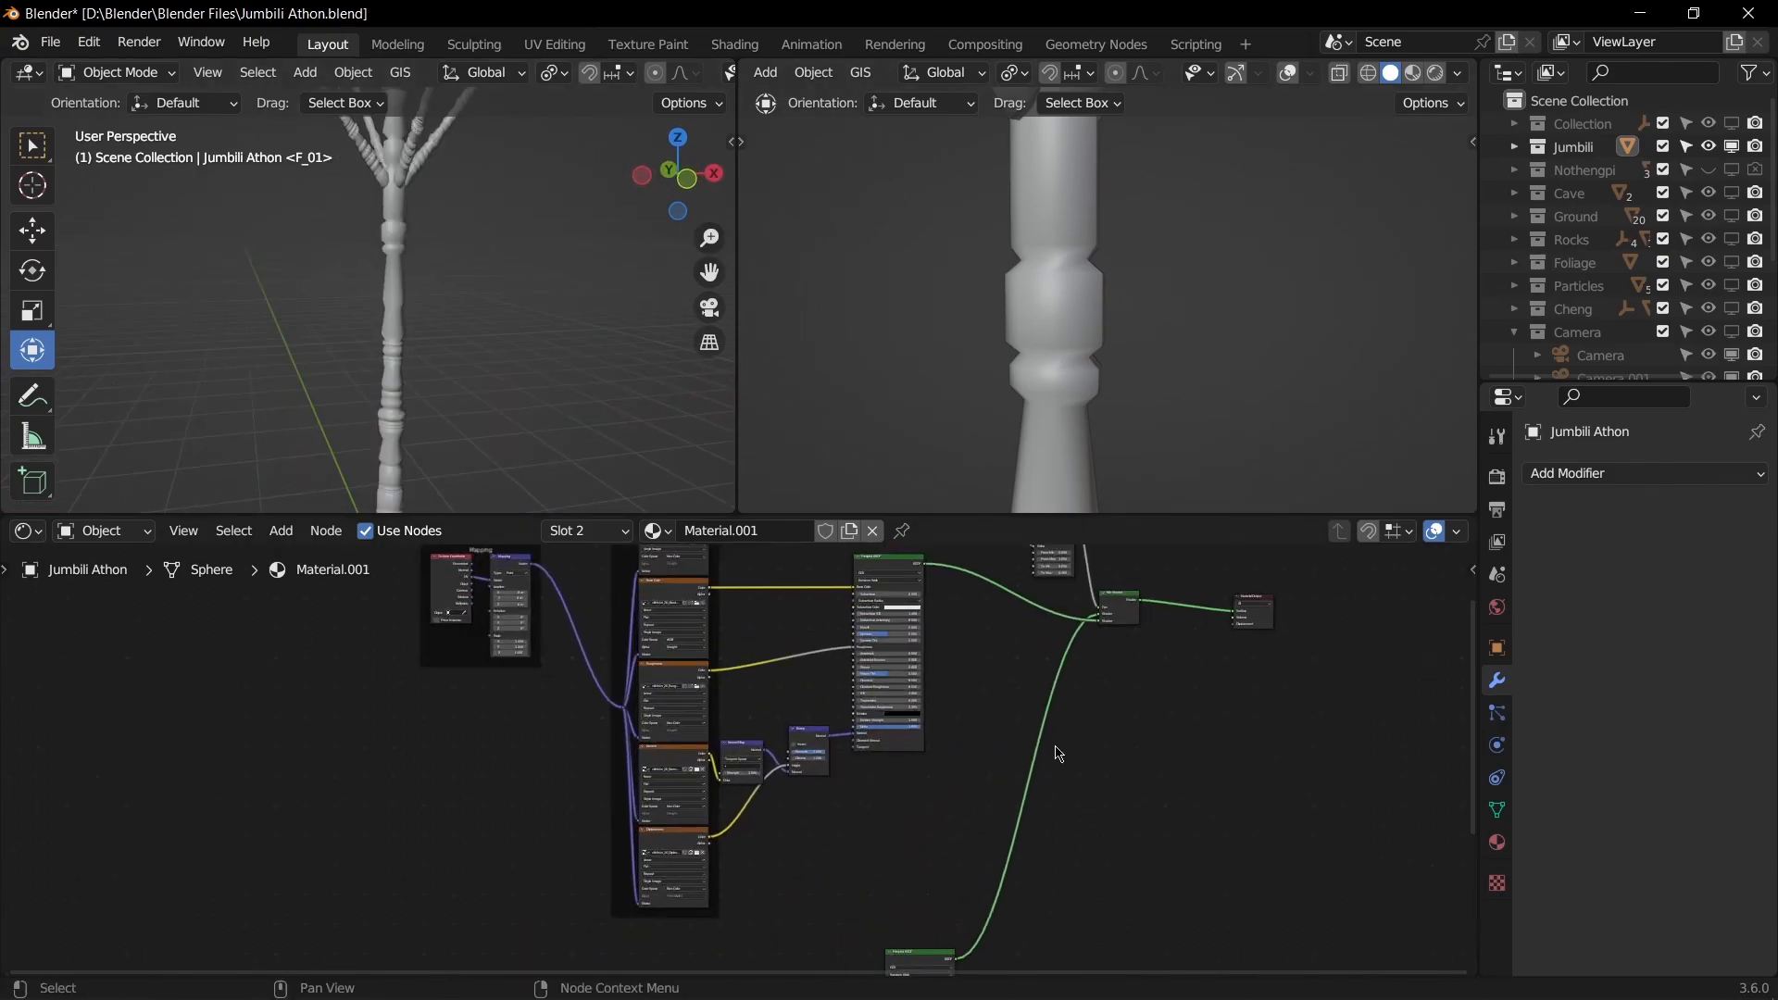
{"action": "scroll", "coordinate": [1061, 743], "scroll_direction": "down", "scroll_amount": 10}
{"action": "middle_click_drag", "start_coordinate": [937, 763], "coordinate": [941, 758]}
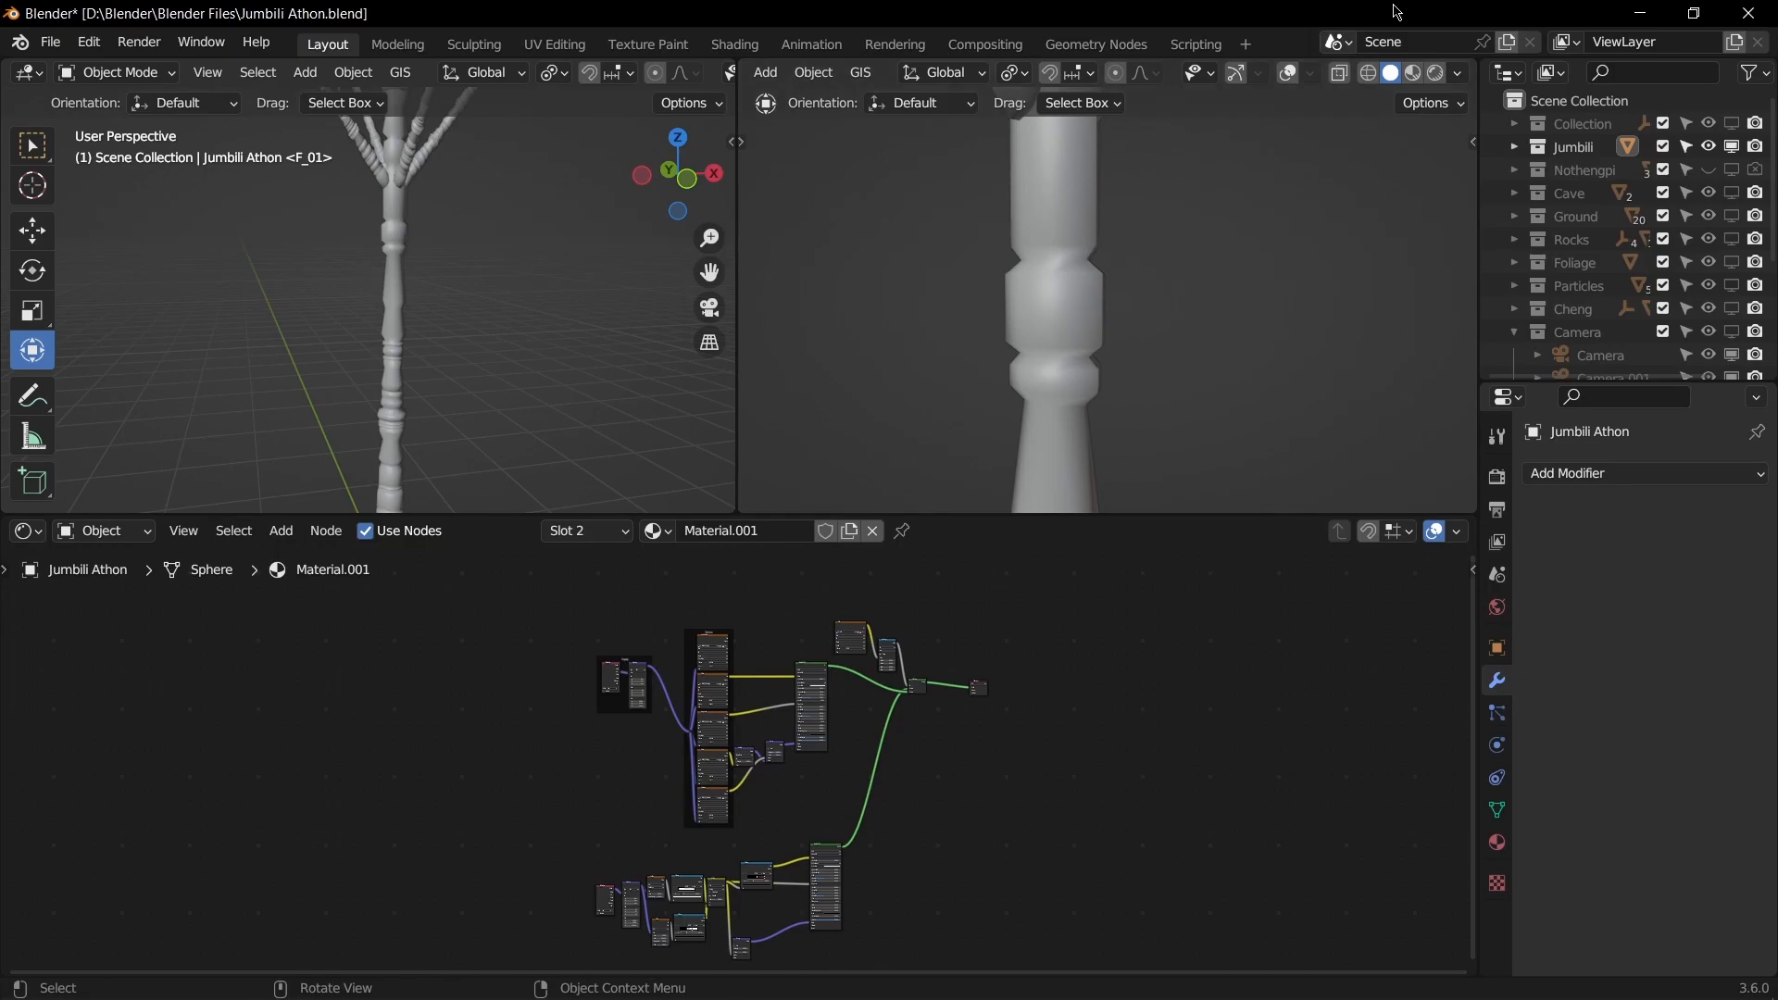
{"action": "left_click", "coordinate": [1414, 76]}
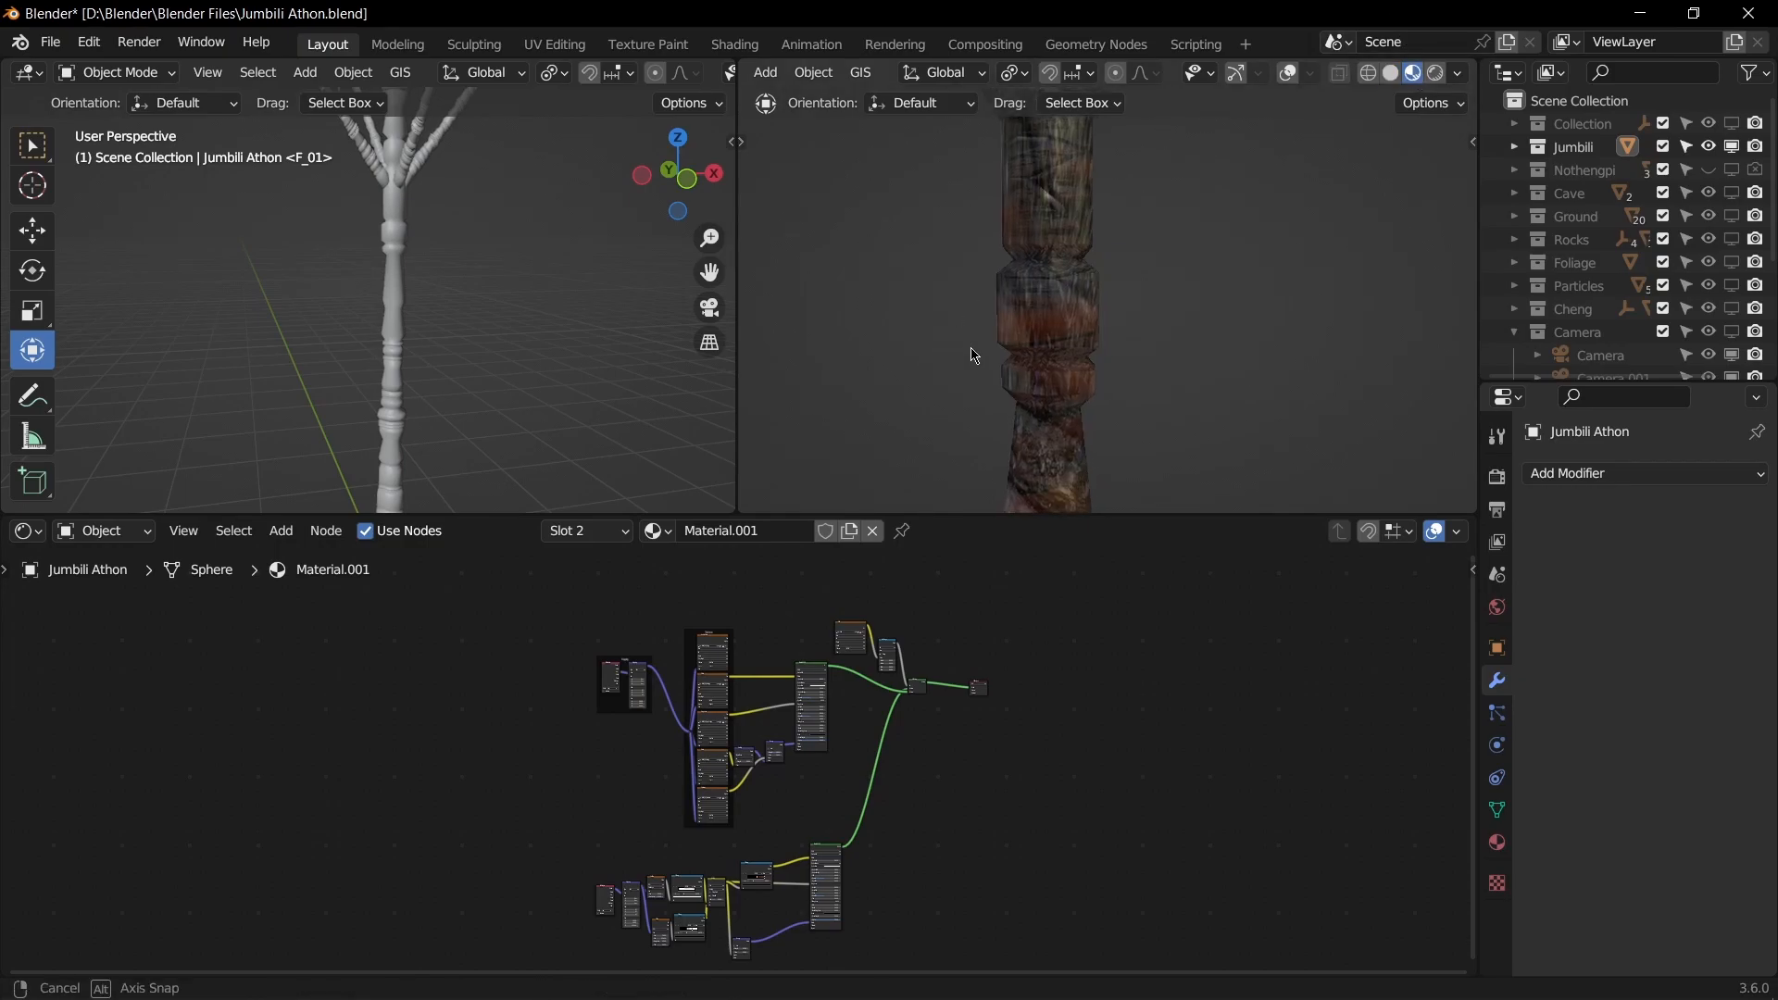
{"action": "scroll", "coordinate": [1175, 359], "scroll_direction": "down", "scroll_amount": 3}
{"action": "middle_click_drag", "start_coordinate": [1276, 339], "coordinate": [1039, 168]}
{"action": "scroll", "coordinate": [1125, 347], "scroll_direction": "down", "scroll_amount": 1}
{"action": "scroll", "coordinate": [1123, 276], "scroll_direction": "up", "scroll_amount": 3}
{"action": "middle_click_drag", "start_coordinate": [1124, 277], "coordinate": [1142, 320]}
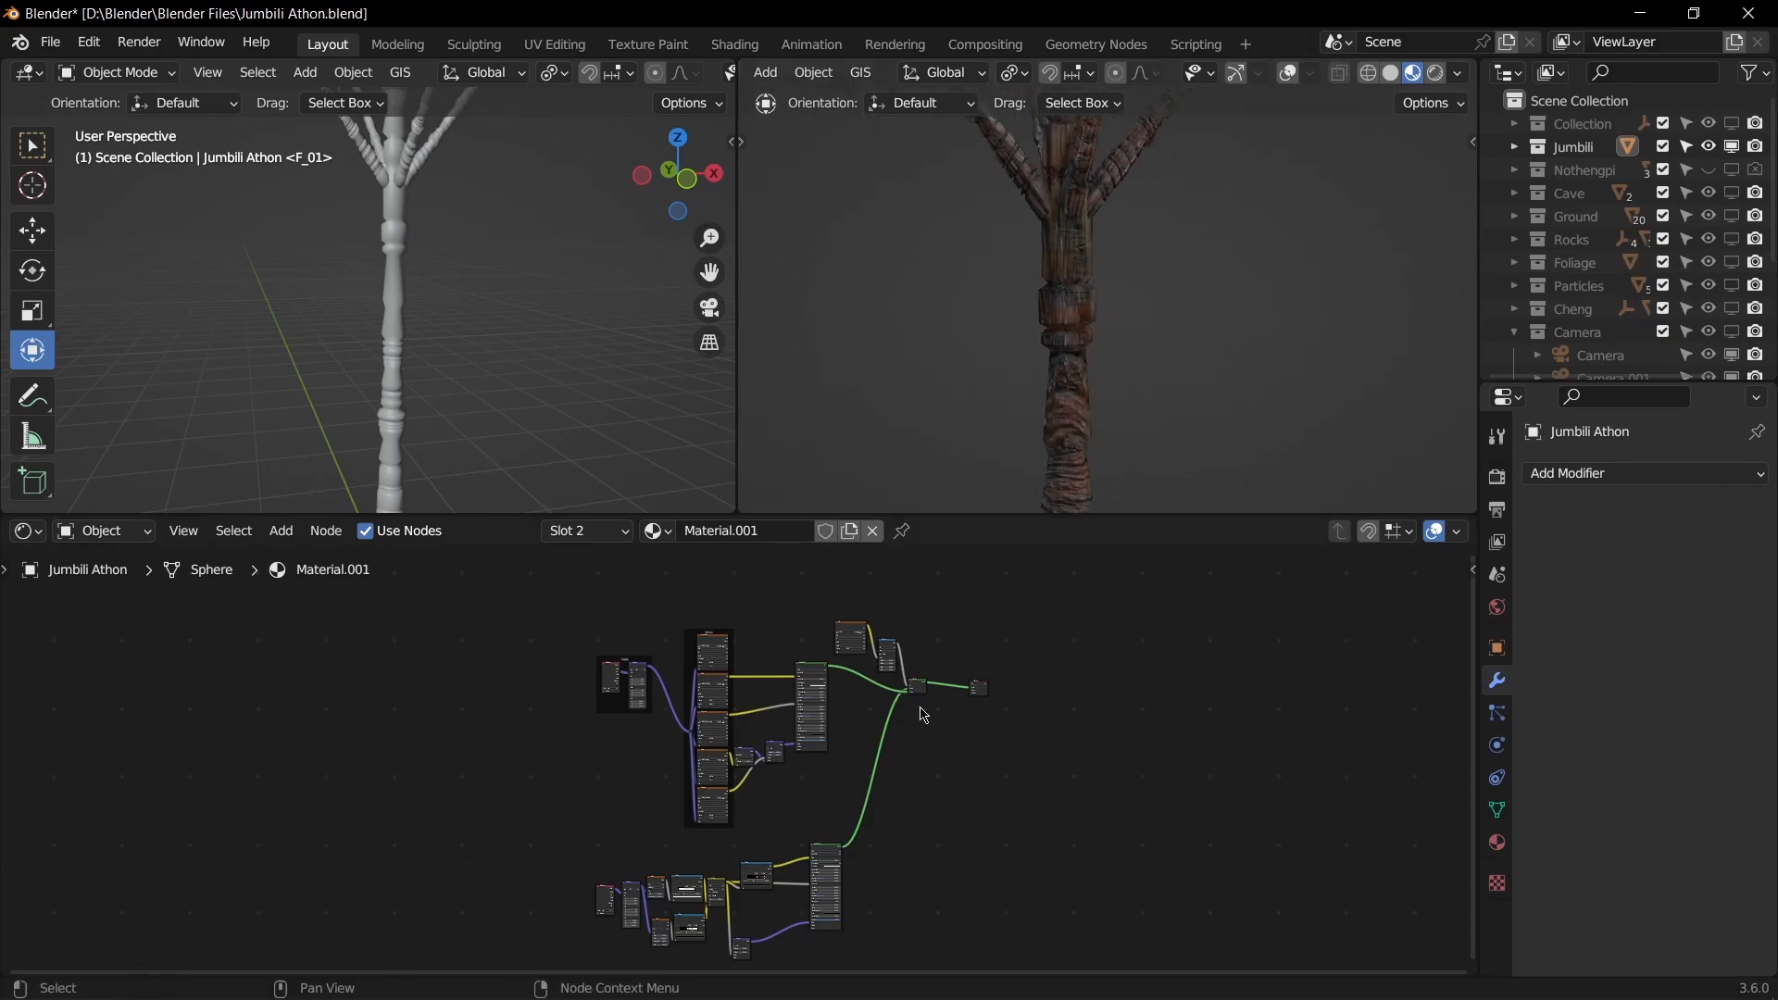
Step: Preview the upper Principled BSDF alone by feeding it to the Material Output, and inspect the bark on the pole
{"action": "scroll", "coordinate": [926, 714], "scroll_direction": "up", "scroll_amount": 3}
{"action": "middle_click_drag", "start_coordinate": [1018, 657], "coordinate": [1009, 777]}
{"action": "left_click", "coordinate": [888, 675], "text": "ctrl+shift"}
{"action": "middle_click_drag", "start_coordinate": [1095, 259], "coordinate": [1139, 278]}
{"action": "scroll", "coordinate": [718, 667], "scroll_direction": "down", "scroll_amount": 5}
{"action": "scroll", "coordinate": [720, 670], "scroll_direction": "up", "scroll_amount": 9}
{"action": "middle_click_drag", "start_coordinate": [1250, 282], "coordinate": [872, 236]}
{"action": "middle_click_drag", "start_coordinate": [1155, 279], "coordinate": [1037, 370]}
{"action": "scroll", "coordinate": [1163, 349], "scroll_direction": "down", "scroll_amount": 8}
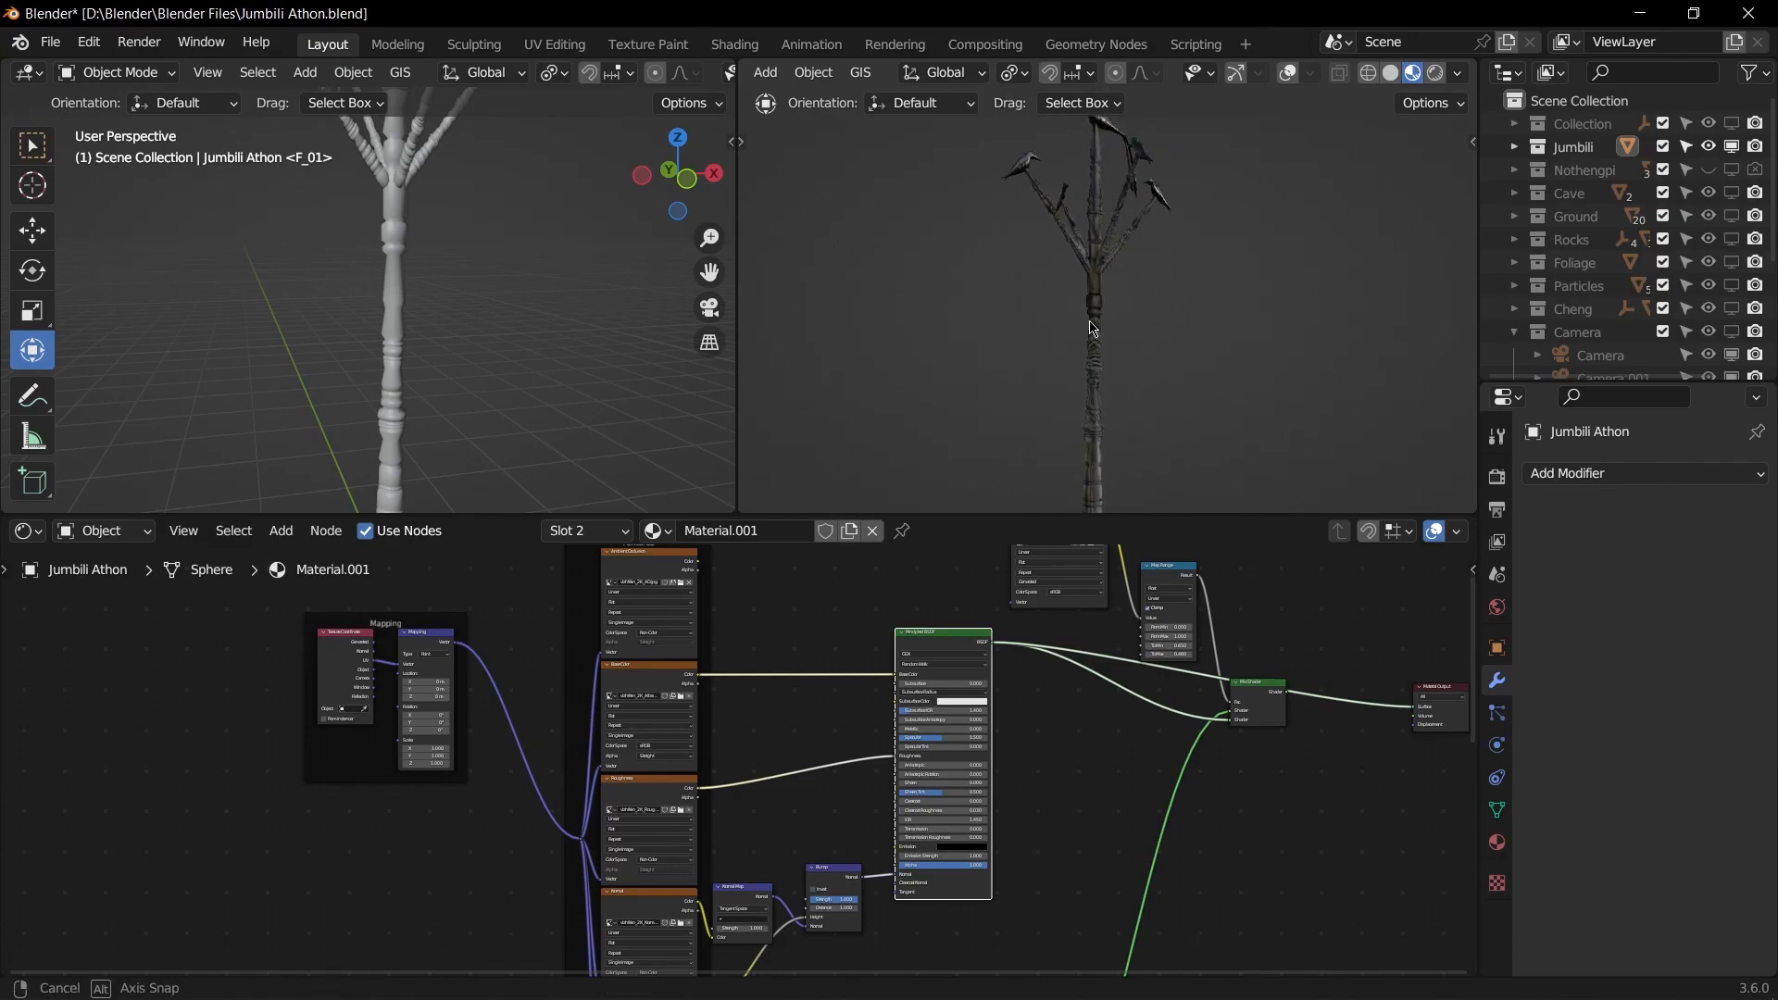
Step: Delete the unused topmost image texture node from the Textures frame and inspect the pole's bark shading
{"action": "left_click", "coordinate": [662, 573]}
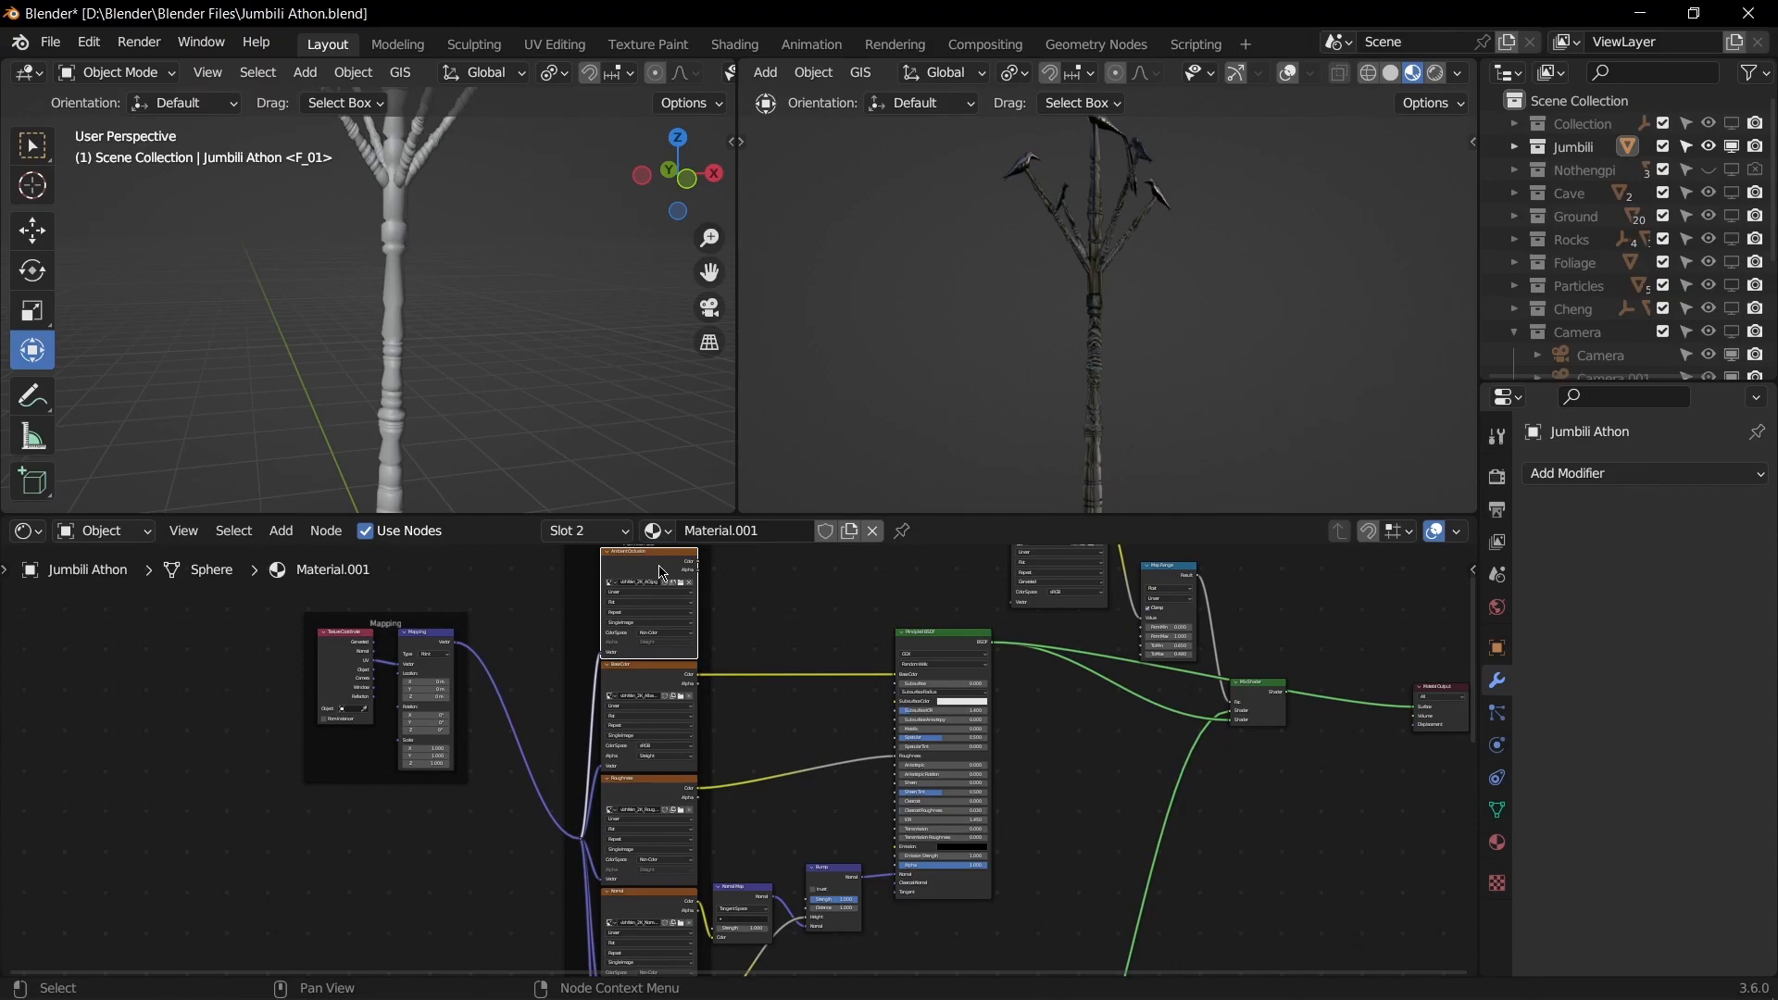
{"action": "key", "text": "Delete"}
{"action": "middle_click_drag", "start_coordinate": [1125, 347], "coordinate": [1176, 378]}
{"action": "scroll", "coordinate": [1108, 327], "scroll_direction": "up", "scroll_amount": 5}
{"action": "scroll", "coordinate": [1109, 327], "scroll_direction": "up", "scroll_amount": 4}
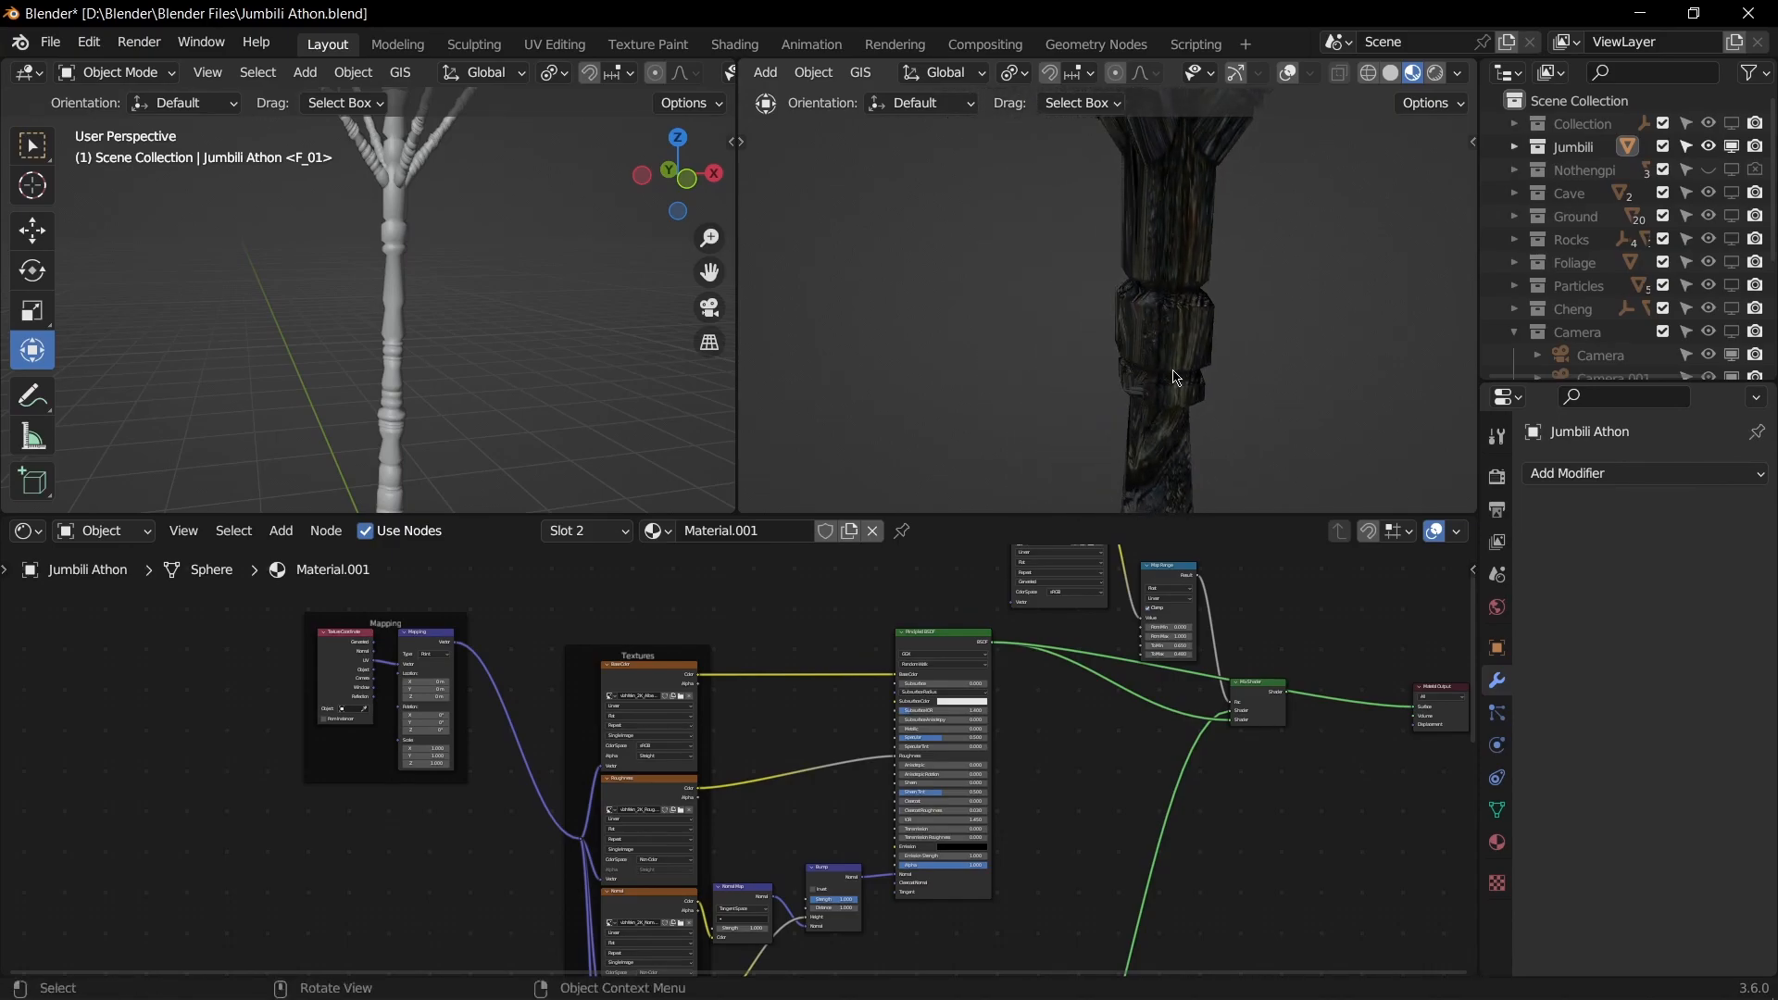
{"action": "scroll", "coordinate": [1176, 377], "scroll_direction": "down", "scroll_amount": 3}
{"action": "scroll", "coordinate": [1123, 371], "scroll_direction": "down", "scroll_amount": 4}
{"action": "middle_click_drag", "start_coordinate": [1035, 371], "coordinate": [1236, 396]}
{"action": "mouse_move", "coordinate": [1094, 395]}
{"action": "middle_mouse_down"}
{"action": "mouse_move", "coordinate": [1148, 389]}
{"action": "mouse_move", "coordinate": [1077, 370]}
{"action": "middle_mouse_up"}
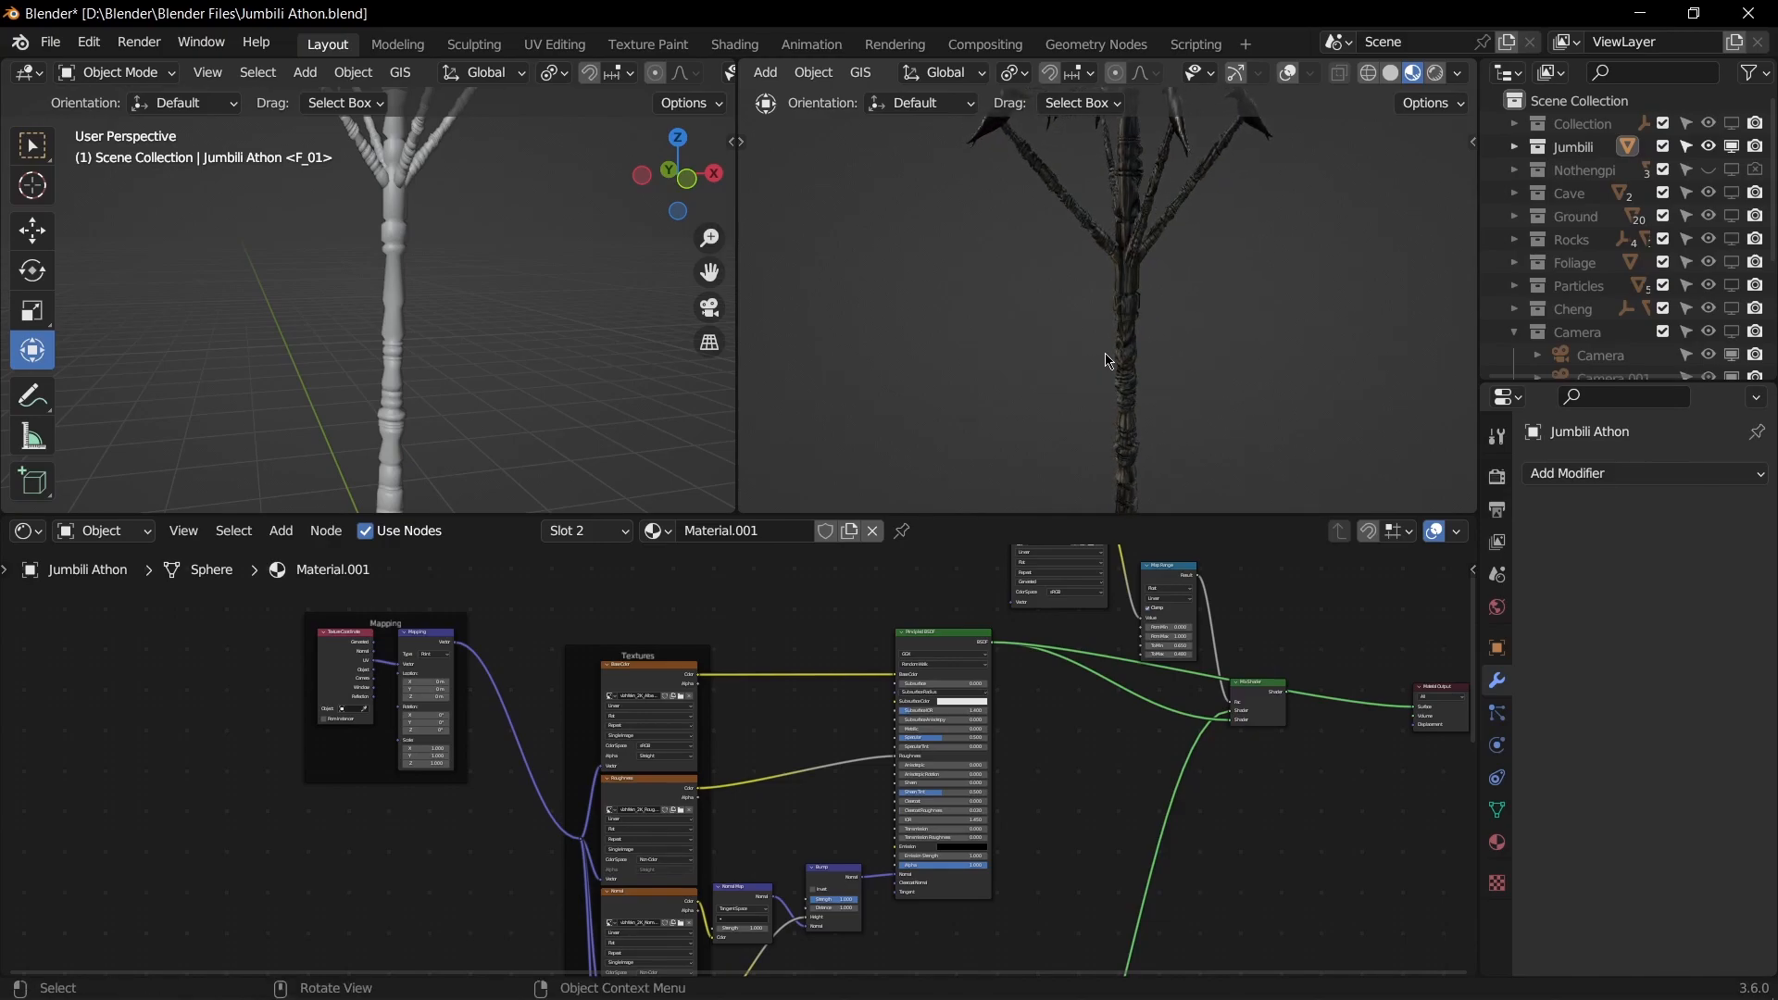
{"action": "middle_click_drag", "start_coordinate": [1186, 326], "coordinate": [1250, 254]}
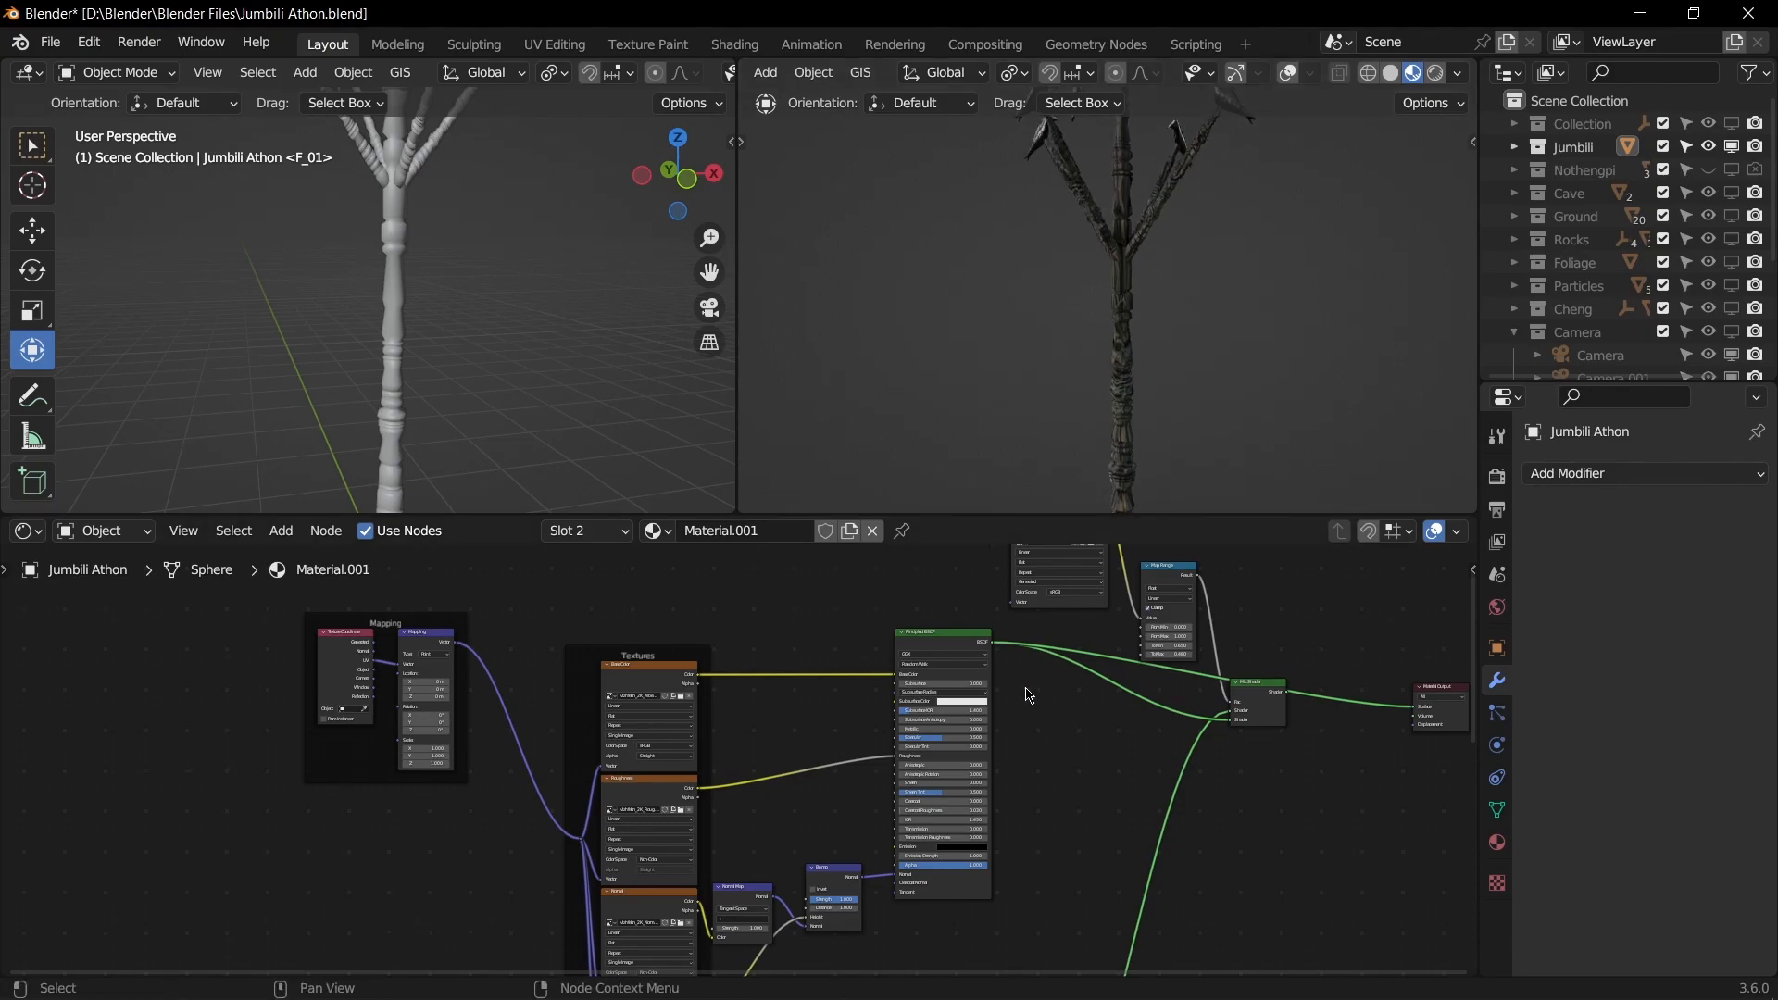
Step: Preview the lower Principled BSDF alone by feeding it to the Material Output, and inspect the paint layer on the pole
{"action": "scroll", "coordinate": [1025, 688], "scroll_direction": "down", "scroll_amount": 3}
{"action": "middle_click_drag", "start_coordinate": [962, 798], "coordinate": [1006, 556]}
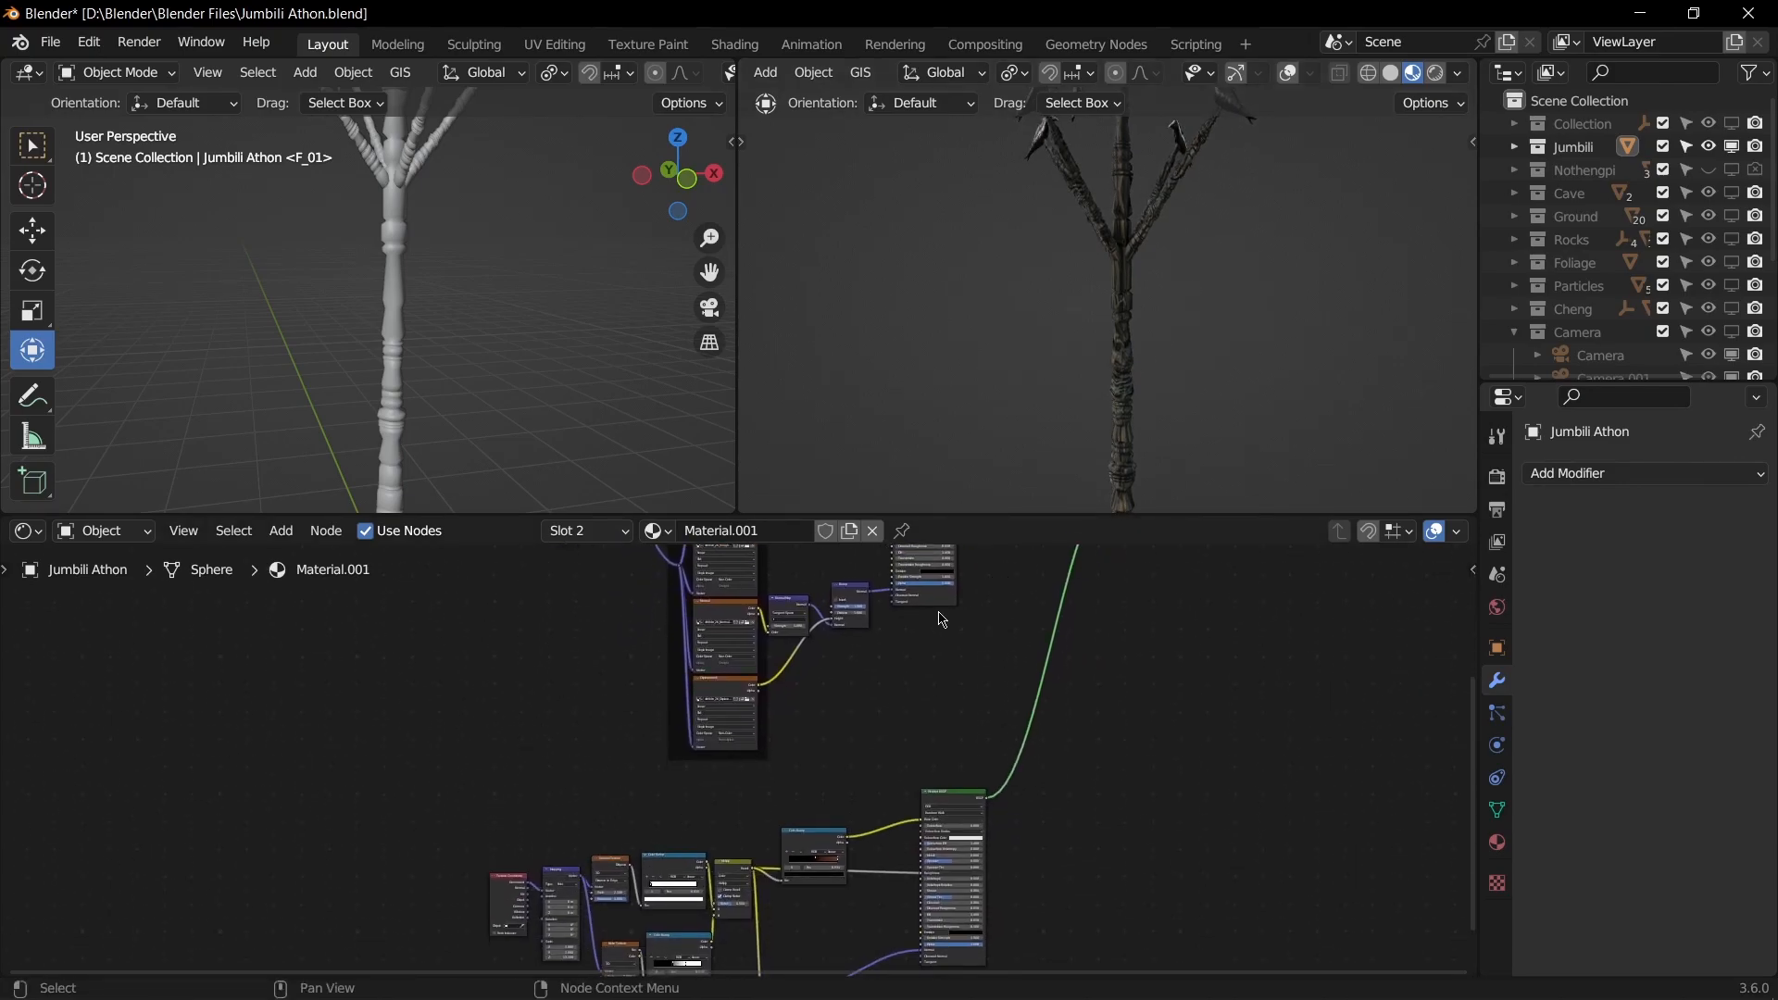
{"action": "left_click", "coordinate": [941, 793], "text": "ctrl+shift"}
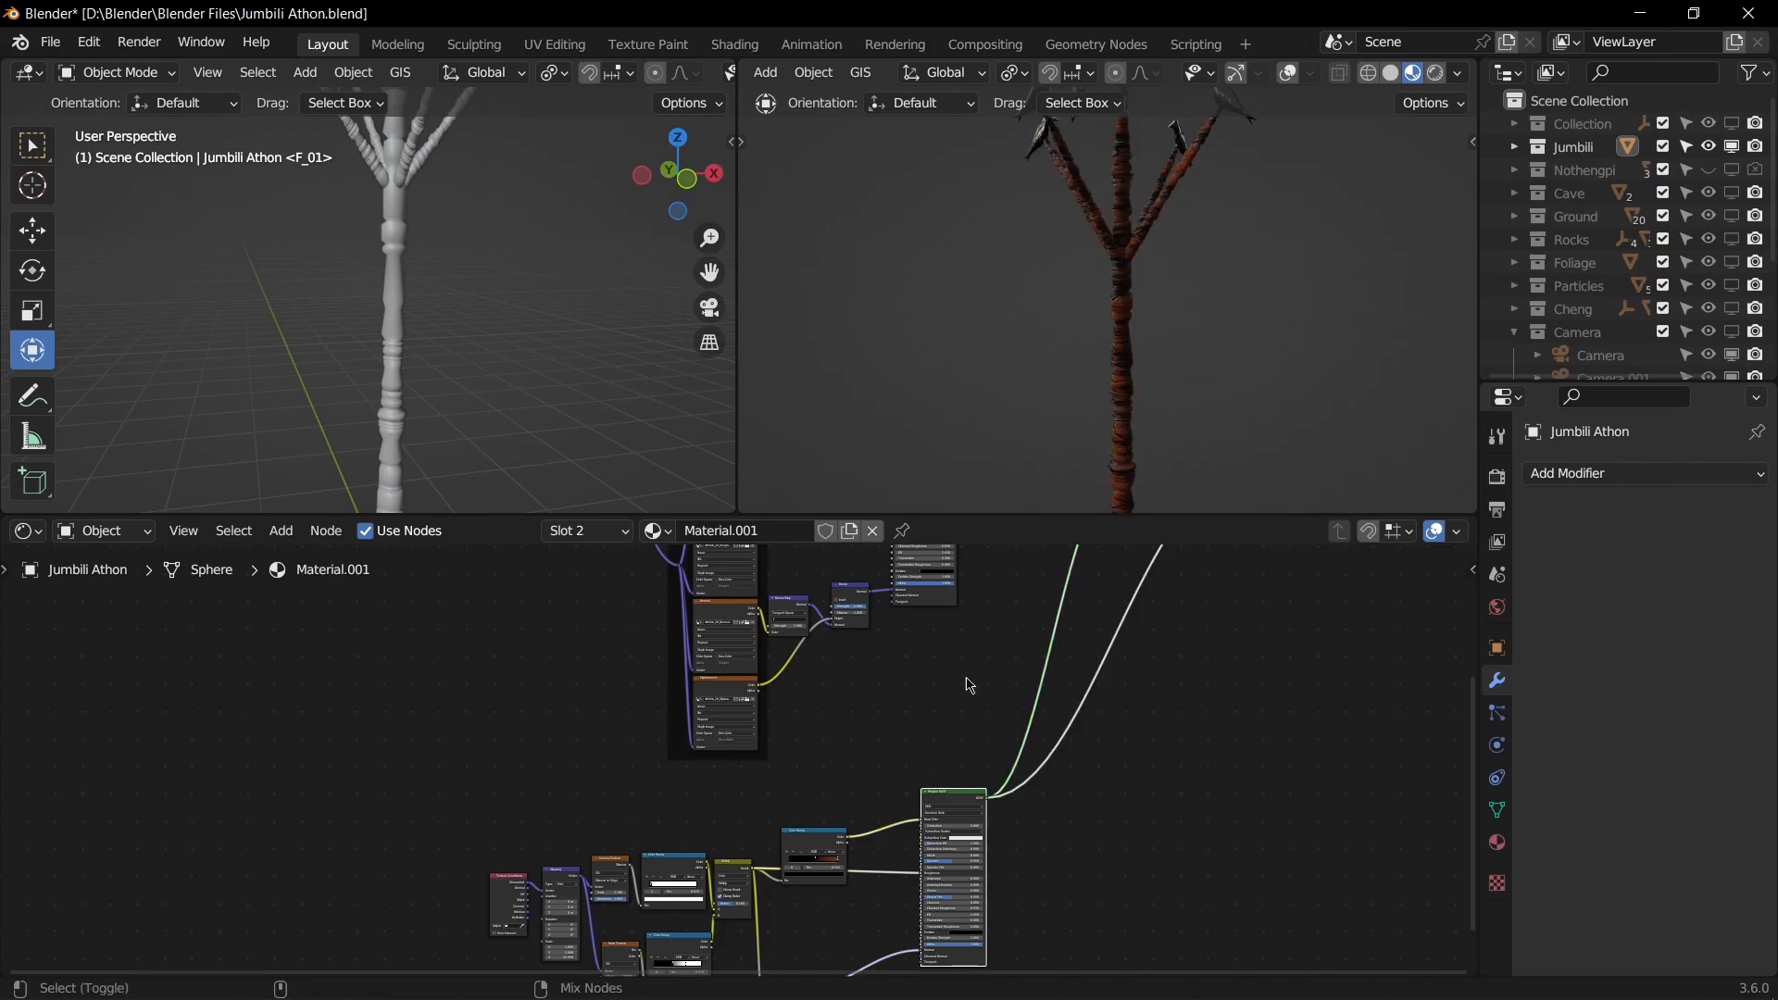
{"action": "scroll", "coordinate": [1166, 318], "scroll_direction": "up", "scroll_amount": 4}
{"action": "middle_click_drag", "start_coordinate": [1164, 356], "coordinate": [1242, 268]}
{"action": "middle_click_drag", "start_coordinate": [994, 303], "coordinate": [1065, 324]}
{"action": "scroll", "coordinate": [1123, 574], "scroll_direction": "down", "scroll_amount": 5}
{"action": "scroll", "coordinate": [1087, 781], "scroll_direction": "up", "scroll_amount": 5}
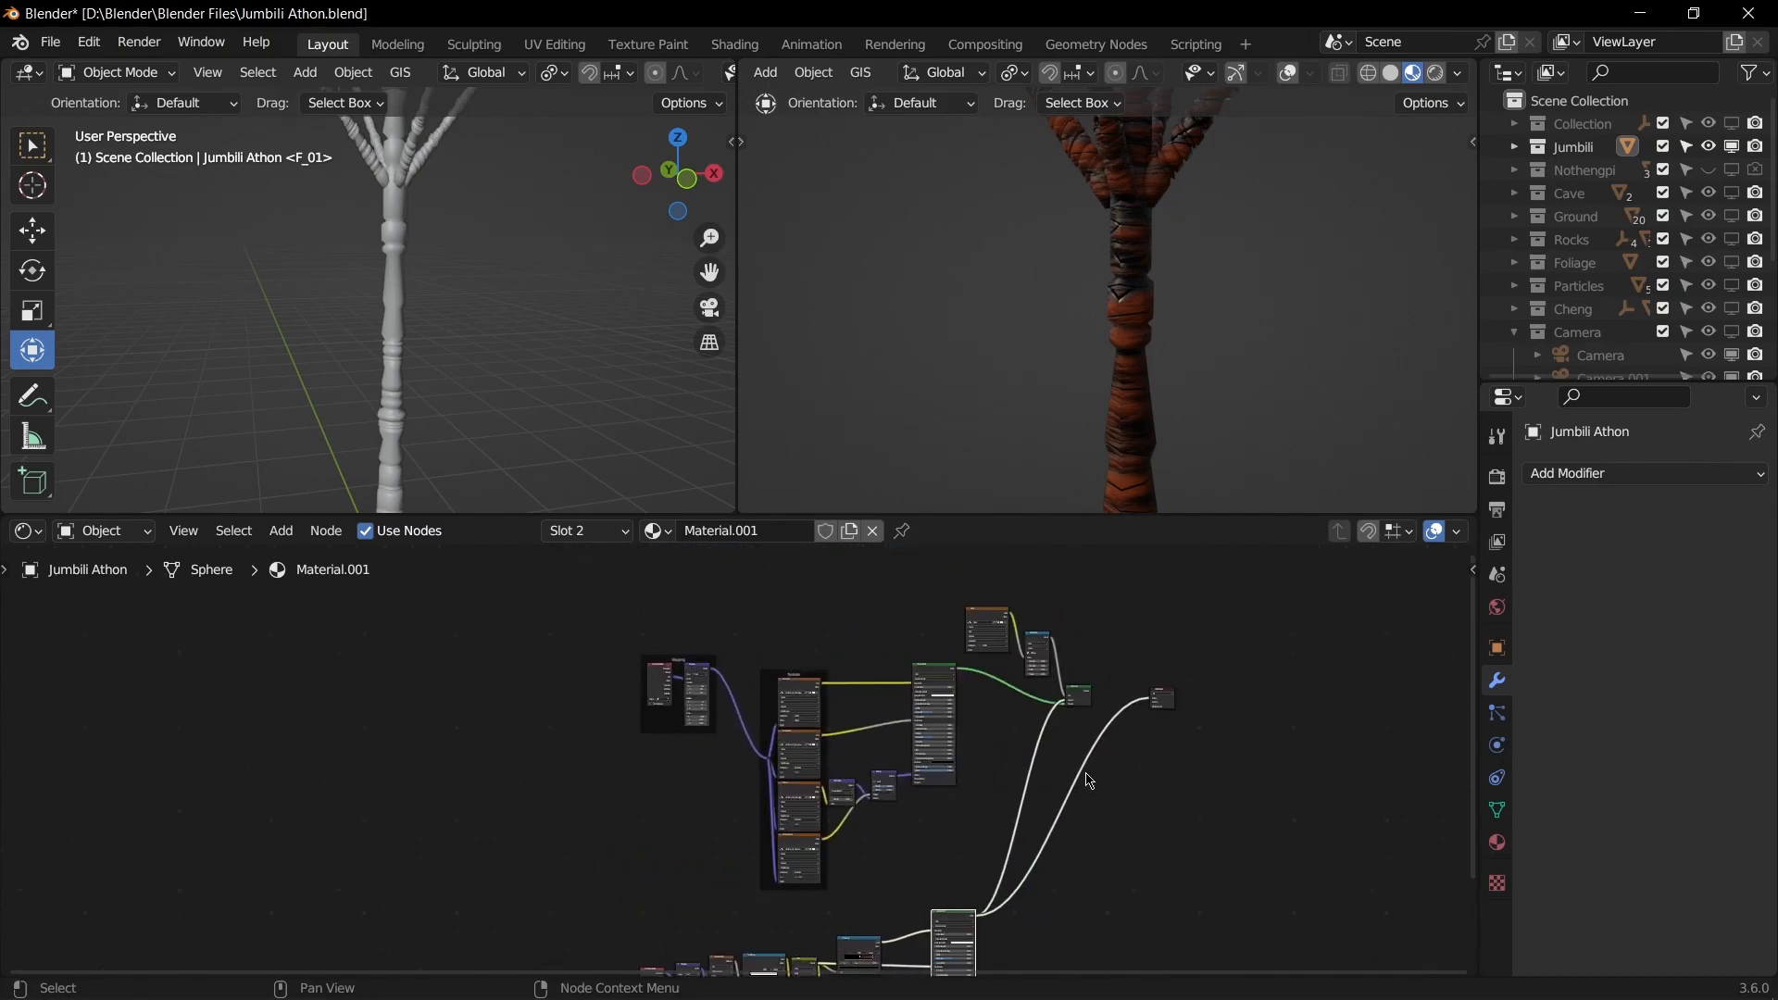
Step: Unlink the Map Range result from the Mix Shader's Fac and feed the Mix Shader into the Material Output
{"action": "middle_click_drag", "start_coordinate": [1123, 714], "coordinate": [846, 735]}
{"action": "scroll", "coordinate": [1019, 746], "scroll_direction": "up", "scroll_amount": 3}
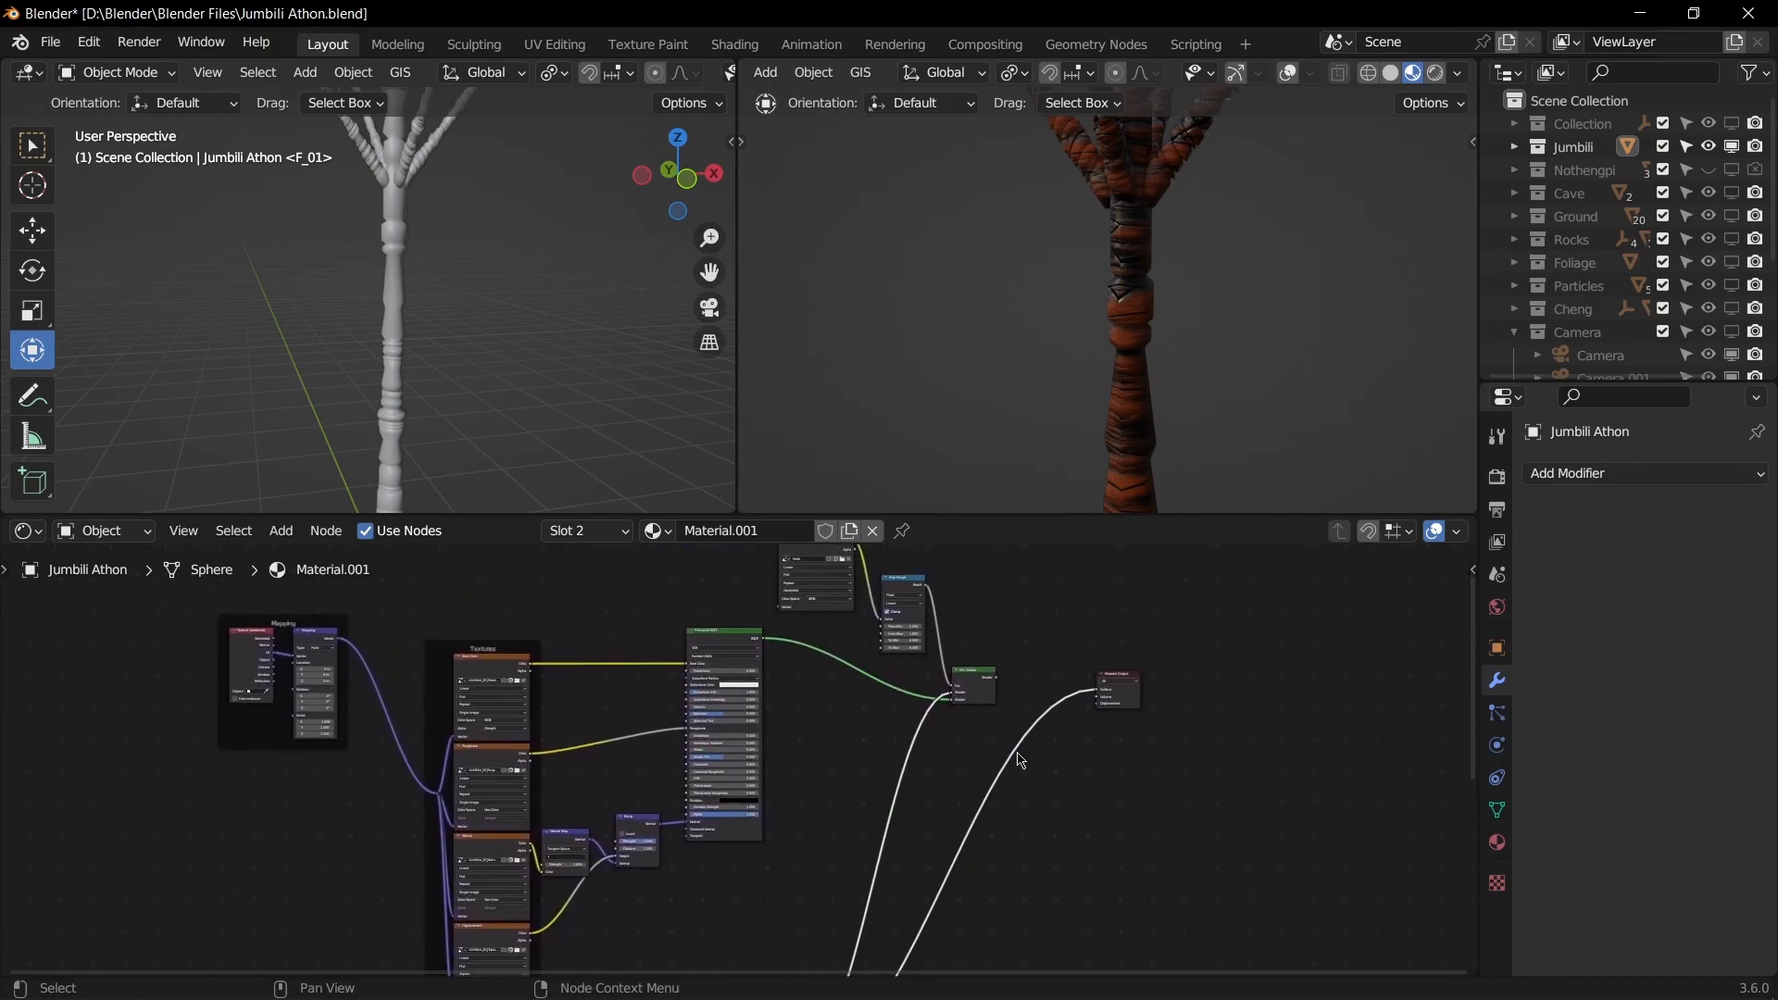
{"action": "left_click", "coordinate": [995, 777]}
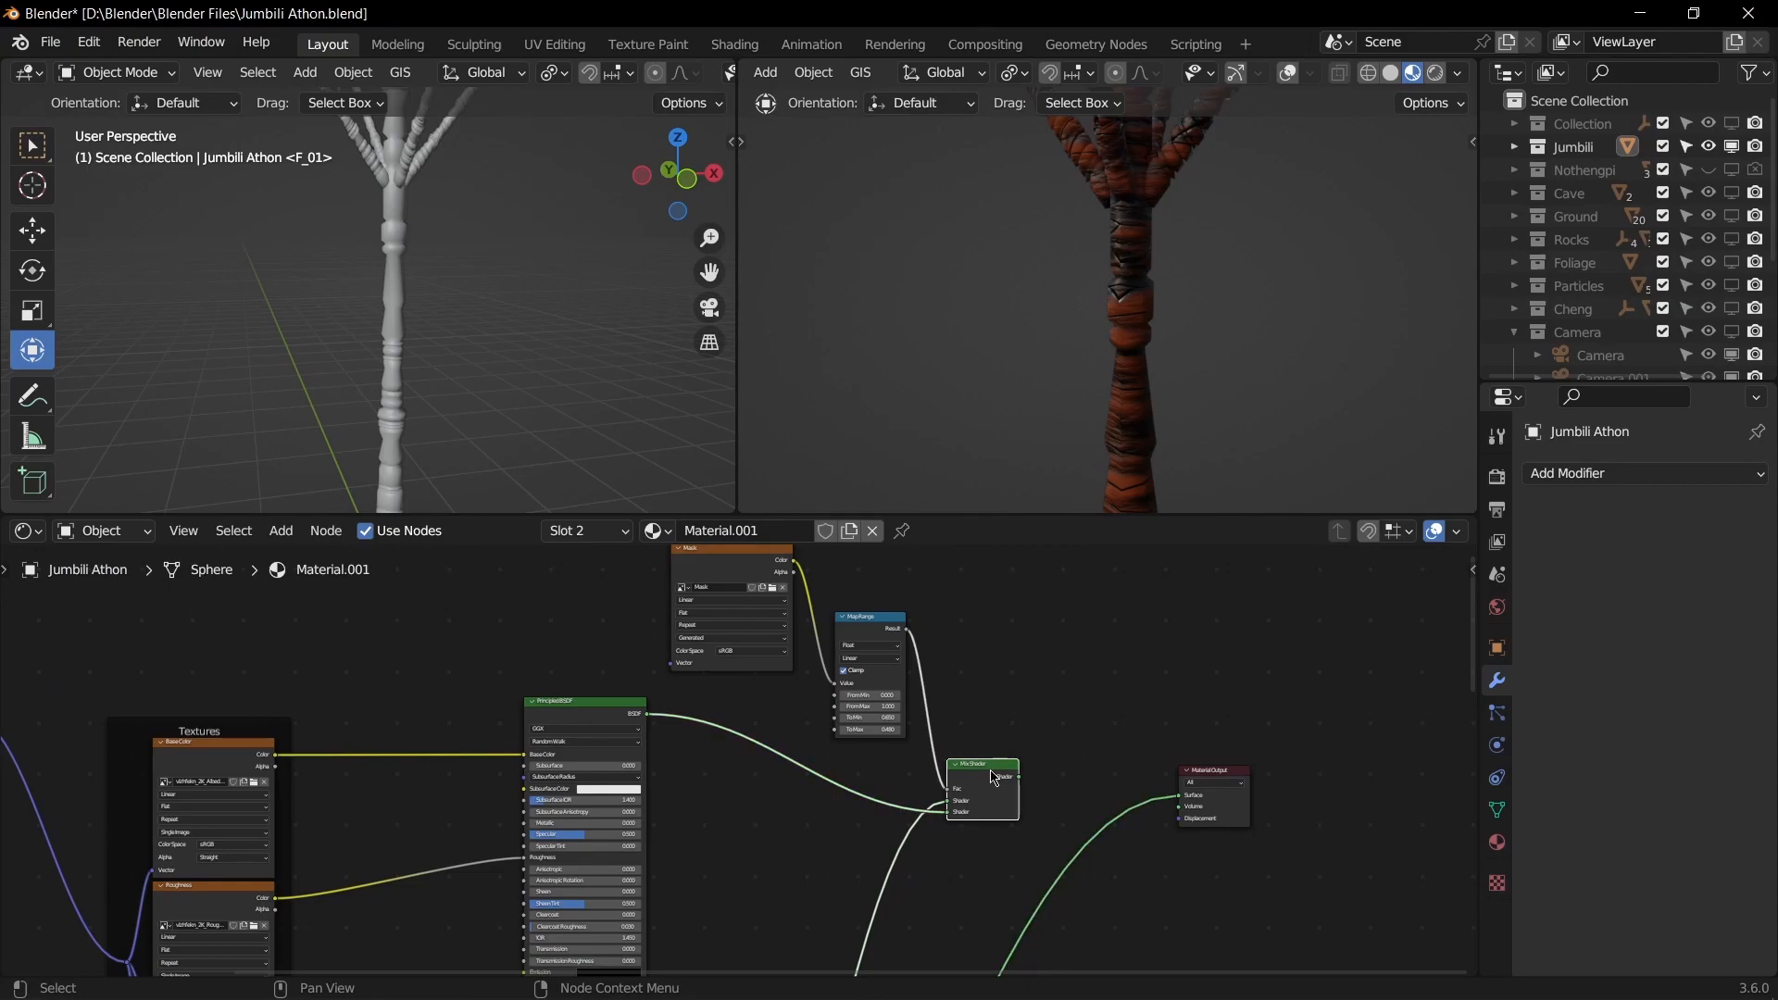
{"action": "left_click_drag", "start_coordinate": [945, 791], "coordinate": [1007, 779]}
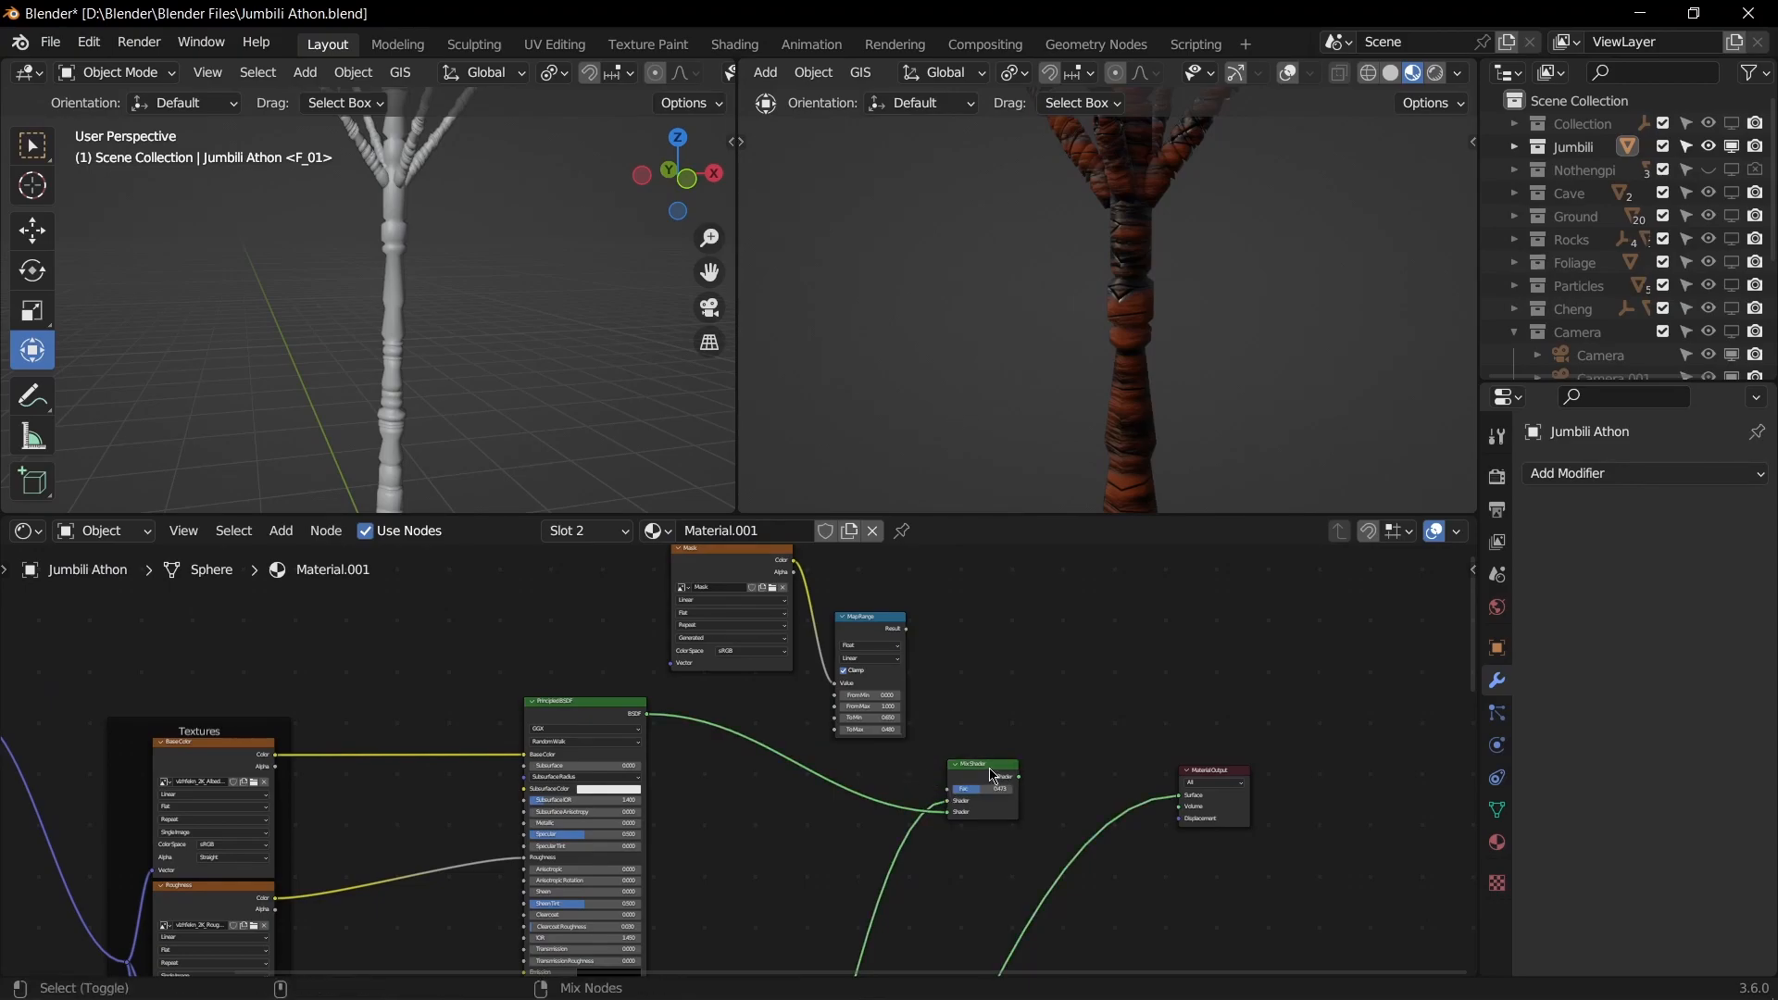
{"action": "left_click", "coordinate": [994, 776], "text": "ctrl+shift"}
{"action": "middle_click_drag", "start_coordinate": [1005, 260], "coordinate": [1222, 311]}
{"action": "scroll", "coordinate": [1234, 280], "scroll_direction": "up", "scroll_amount": 5}
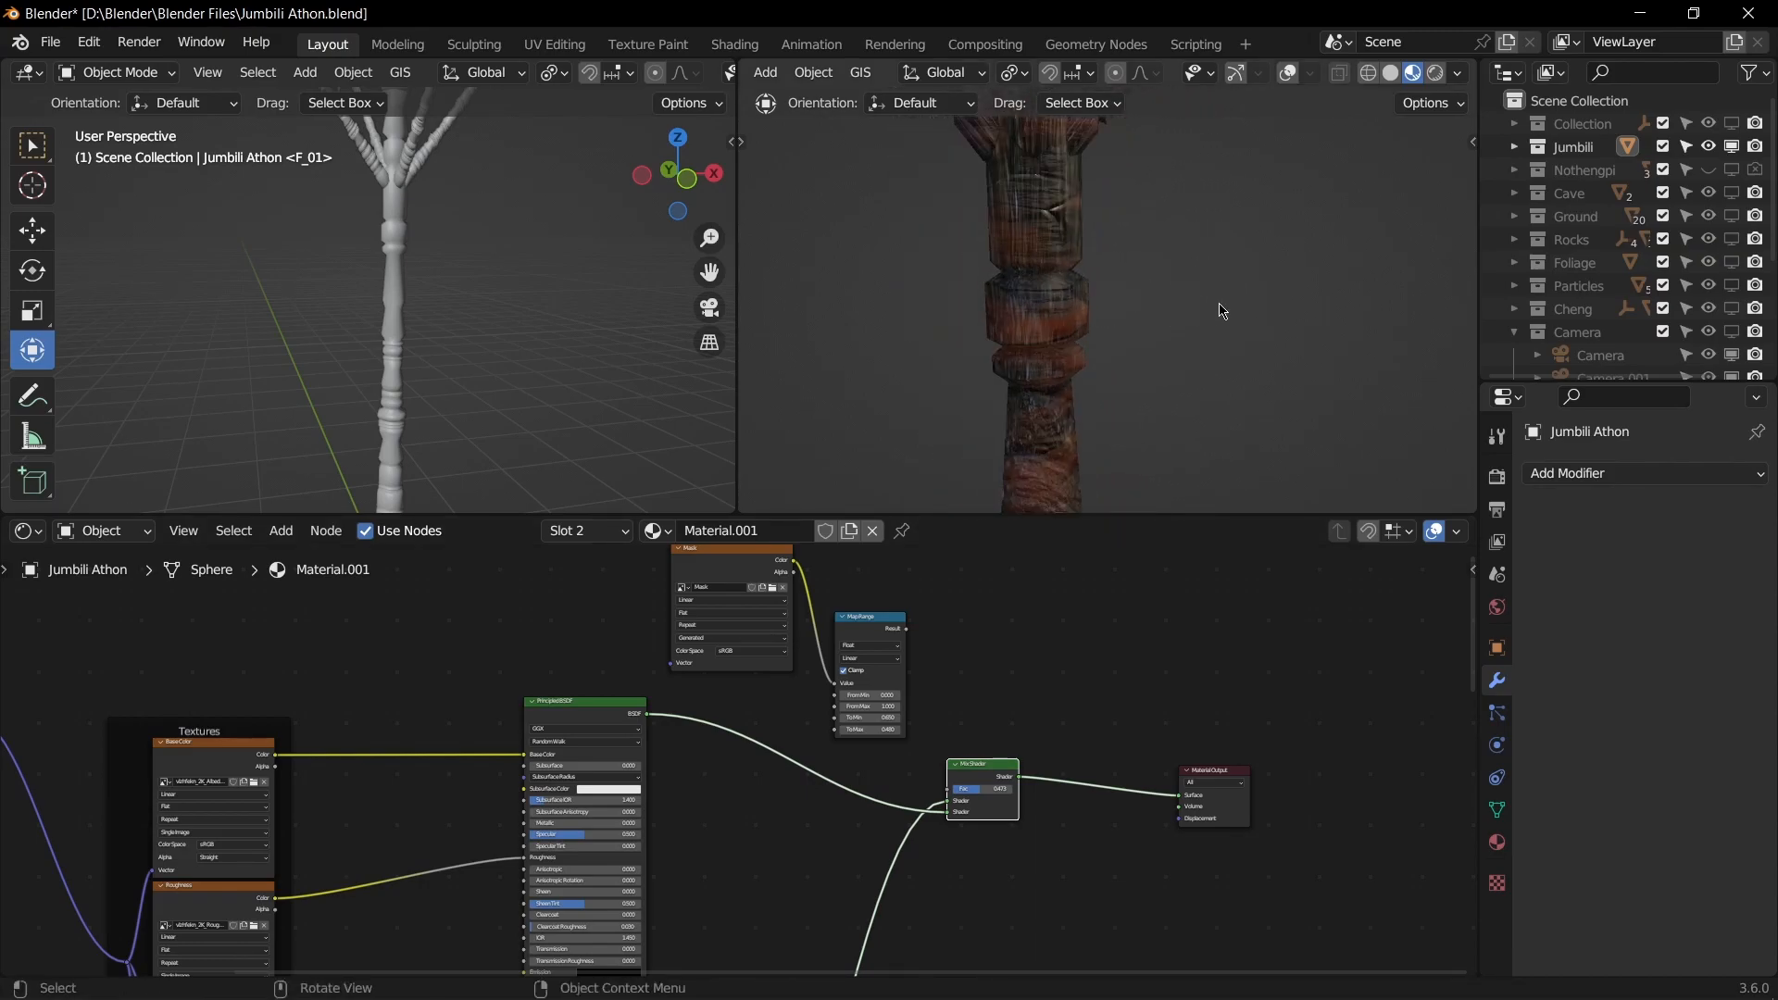
{"action": "middle_click_drag", "start_coordinate": [1119, 380], "coordinate": [1185, 444]}
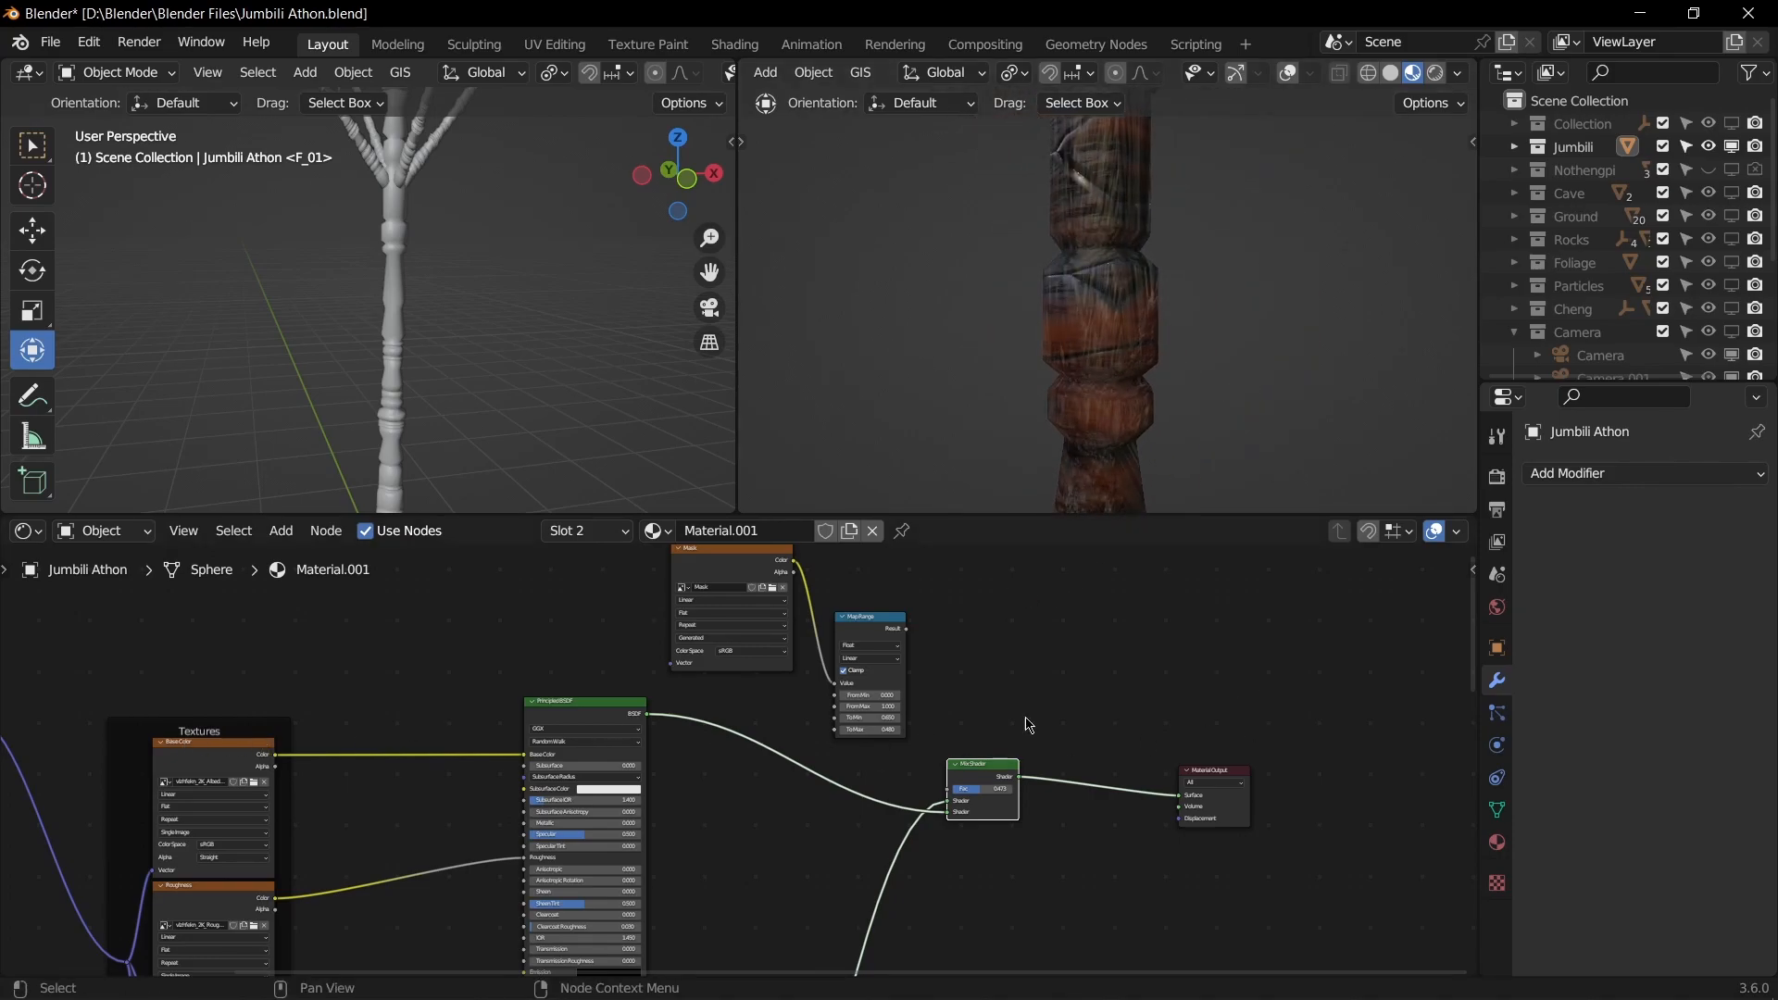
Step: Connect the Map Range node's Result to the Mix Shader's Fac input
{"action": "middle_click_drag", "start_coordinate": [987, 726], "coordinate": [995, 727]}
{"action": "left_click_drag", "start_coordinate": [915, 650], "coordinate": [972, 752]}
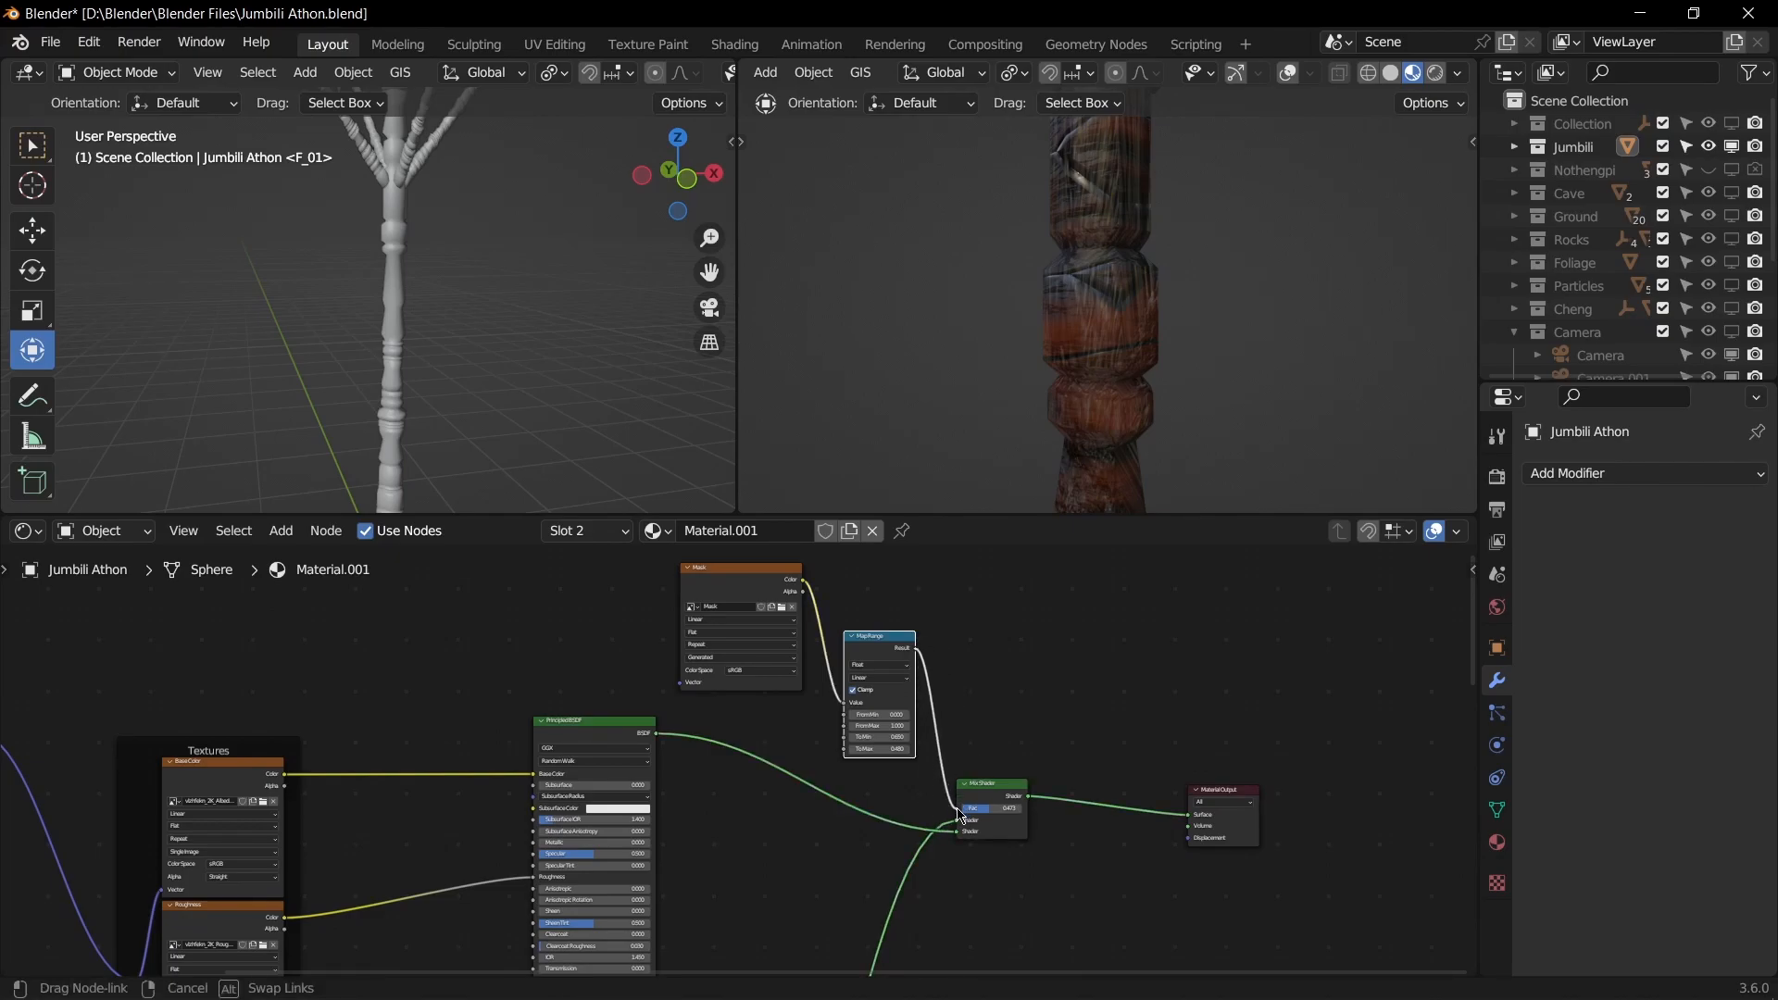
{"action": "left_click_drag", "start_coordinate": [960, 816], "coordinate": [961, 816]}
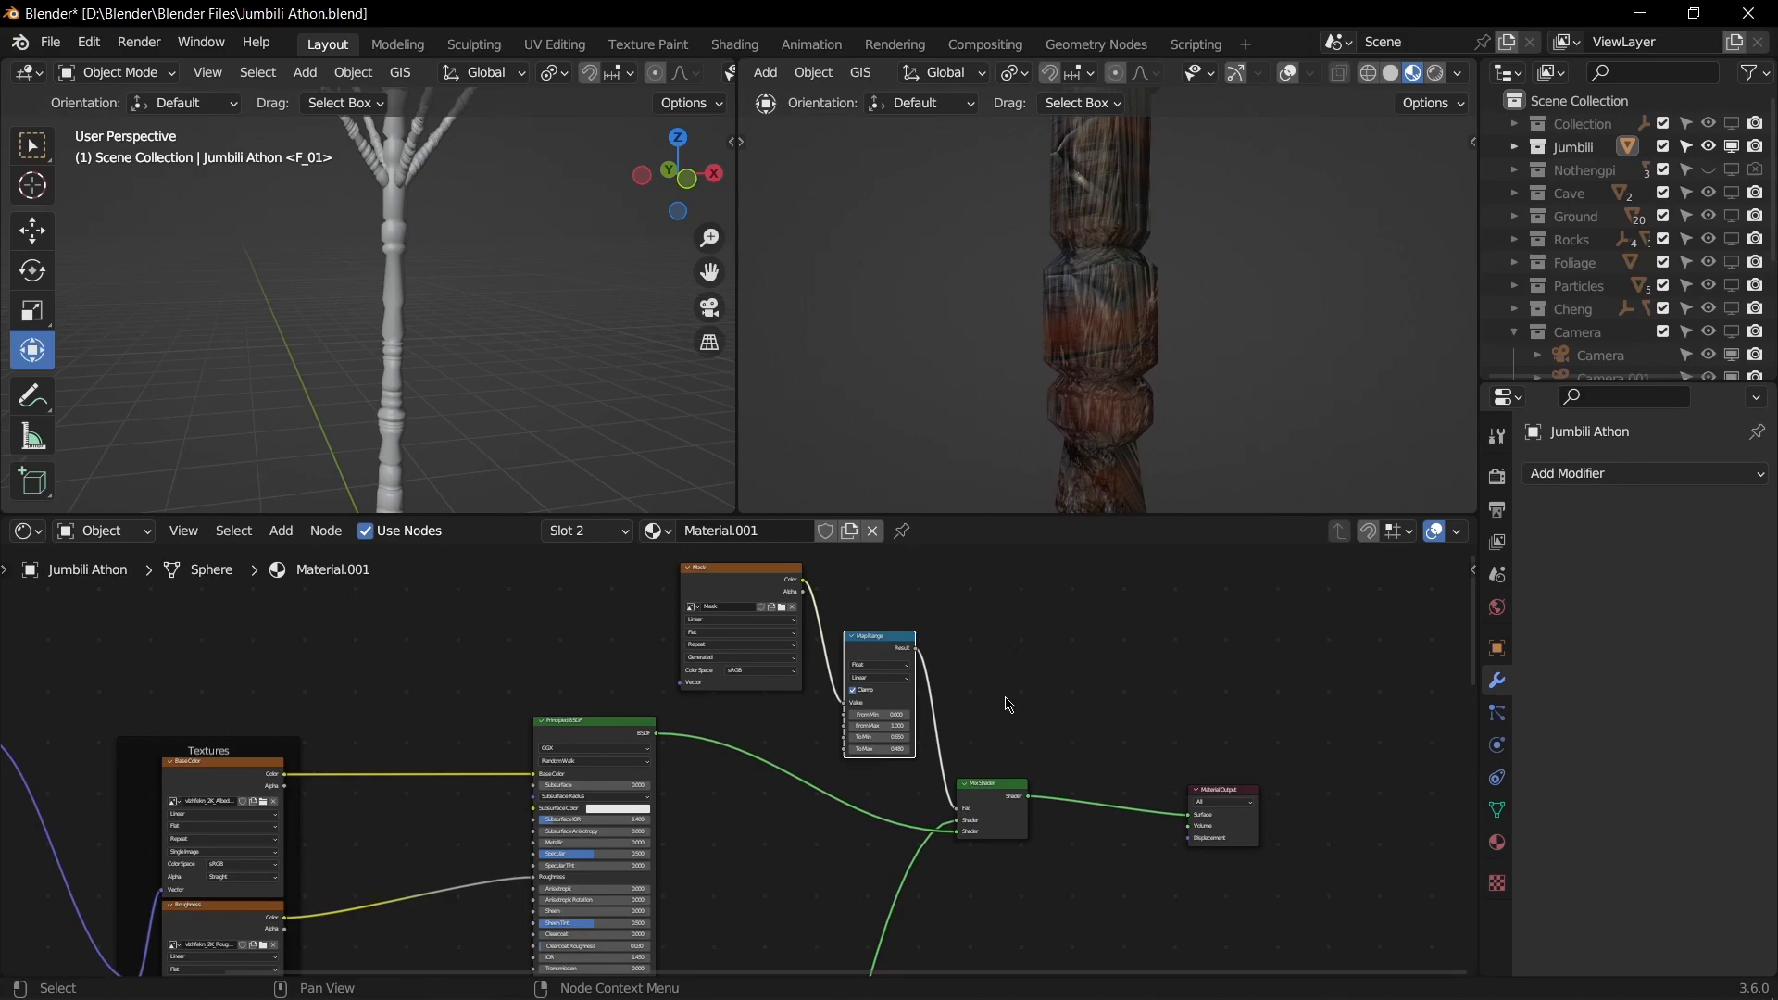
{"action": "scroll", "coordinate": [873, 630], "scroll_direction": "up", "scroll_amount": 3}
{"action": "scroll", "coordinate": [1141, 698], "scroll_direction": "down", "scroll_amount": 1}
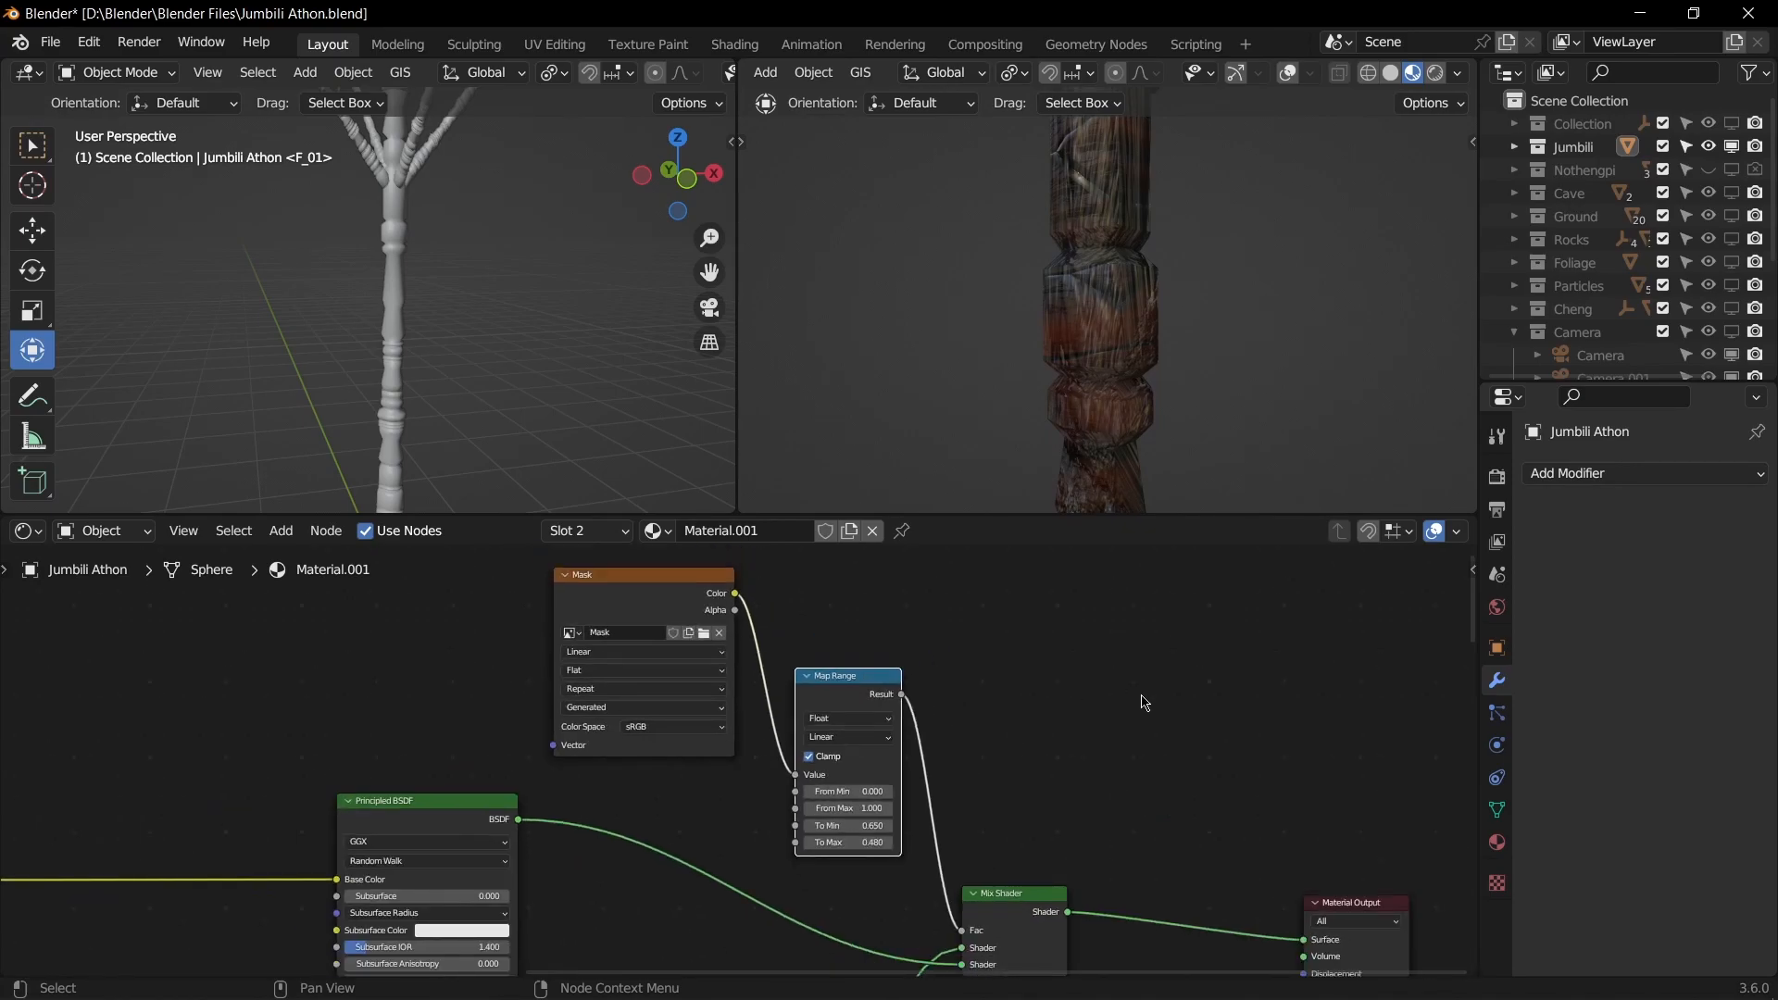
{"action": "scroll", "coordinate": [1144, 702], "scroll_direction": "down", "scroll_amount": 2}
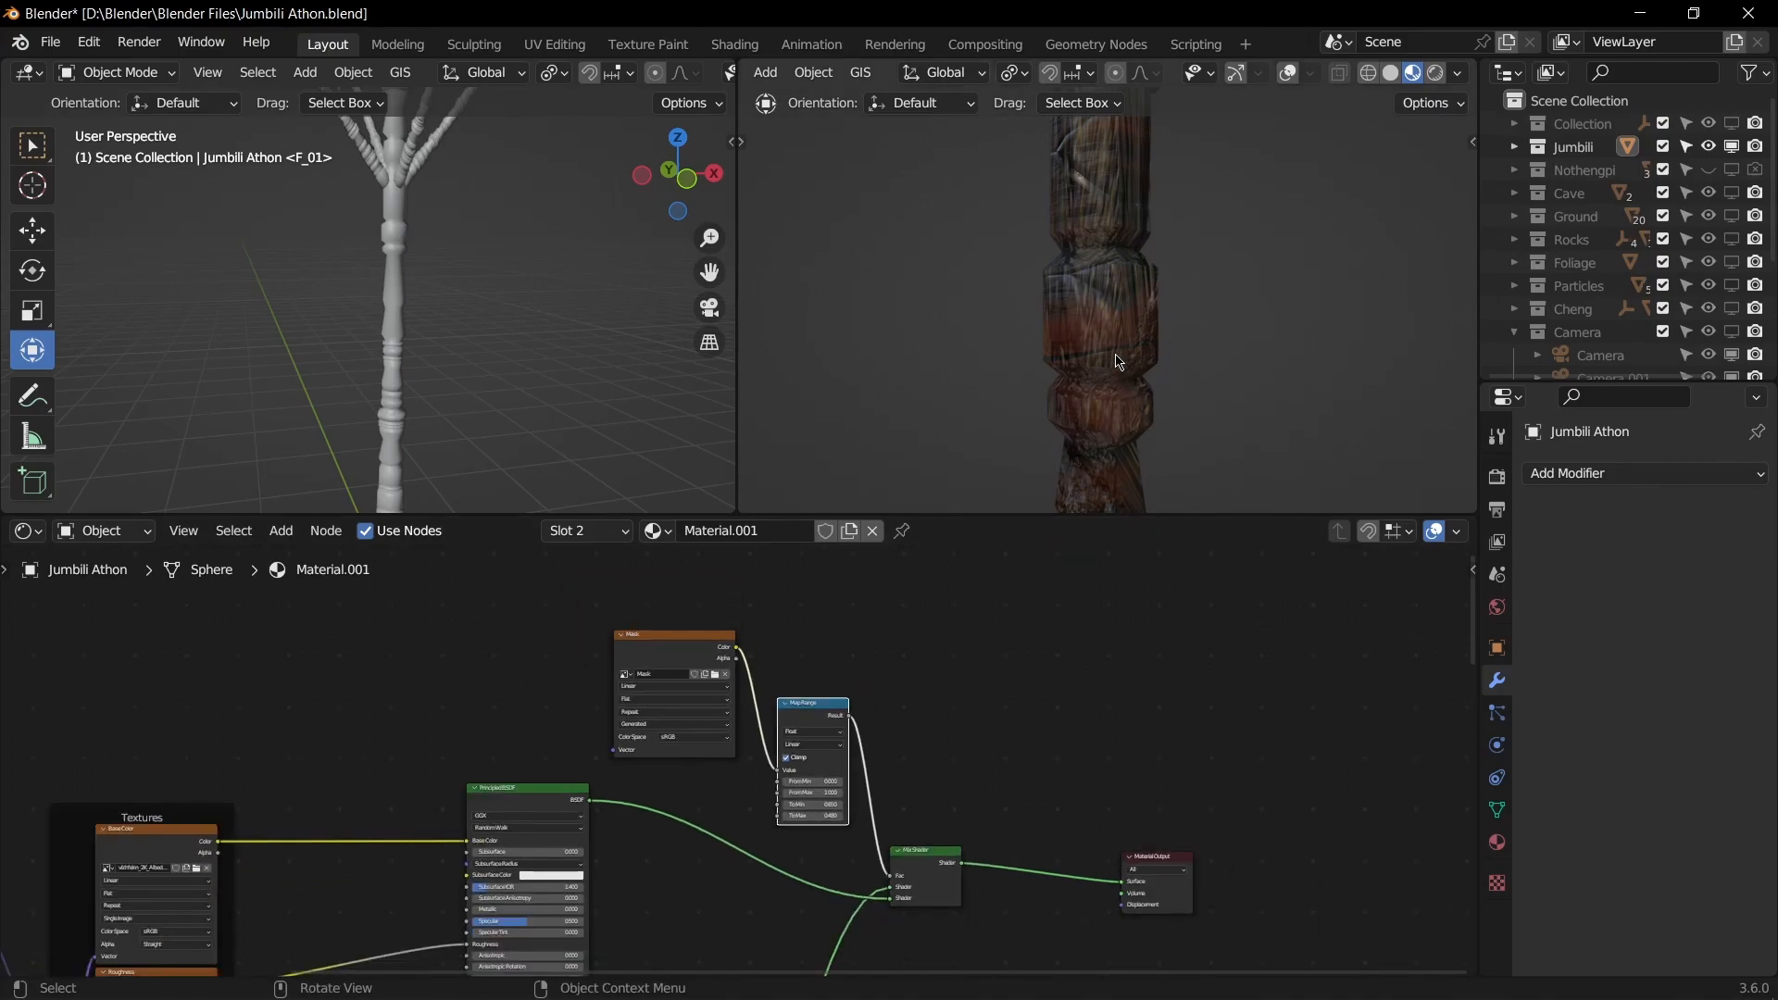
Step: Unlink the Map Range from the Mix Shader's Fac again and set Fac to 1.000
{"action": "scroll", "coordinate": [1061, 708], "scroll_direction": "down", "scroll_amount": 4}
{"action": "middle_click_drag", "start_coordinate": [1014, 778], "coordinate": [1194, 548]}
{"action": "scroll", "coordinate": [949, 773], "scroll_direction": "down", "scroll_amount": 6}
{"action": "middle_click_drag", "start_coordinate": [933, 892], "coordinate": [973, 848]}
{"action": "scroll", "coordinate": [997, 758], "scroll_direction": "down", "scroll_amount": 4}
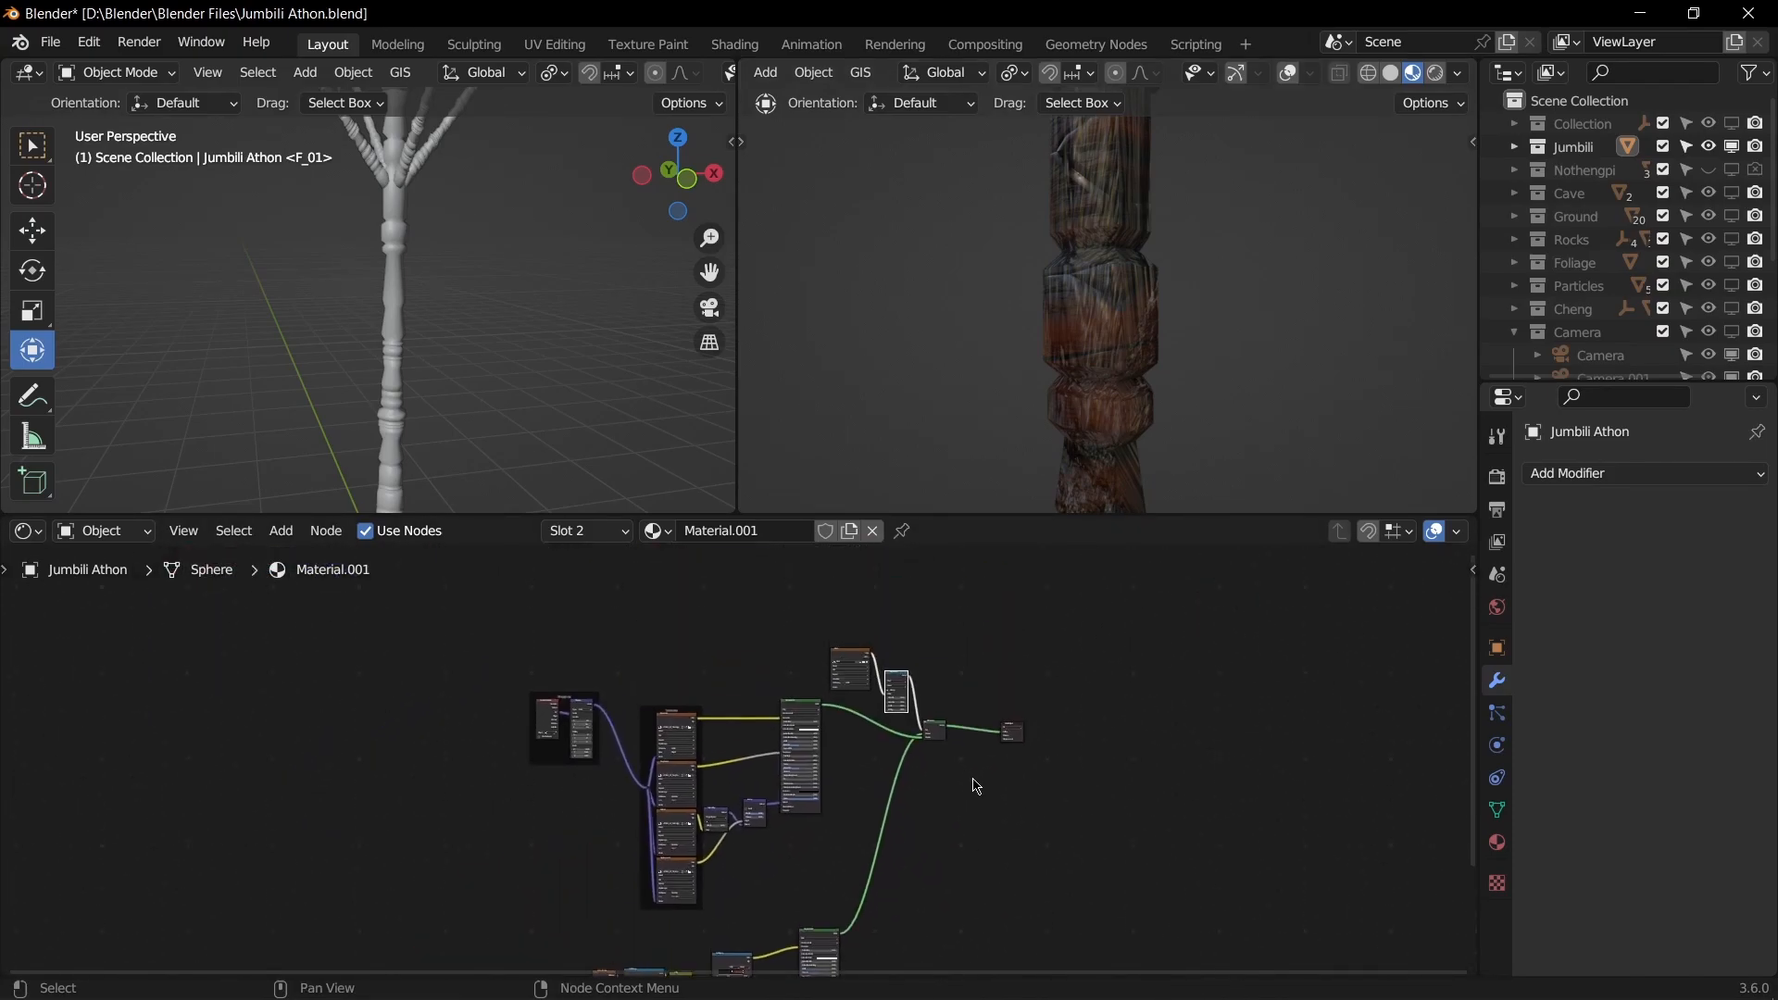
{"action": "scroll", "coordinate": [968, 774], "scroll_direction": "up", "scroll_amount": 6}
{"action": "scroll", "coordinate": [957, 768], "scroll_direction": "up", "scroll_amount": 1}
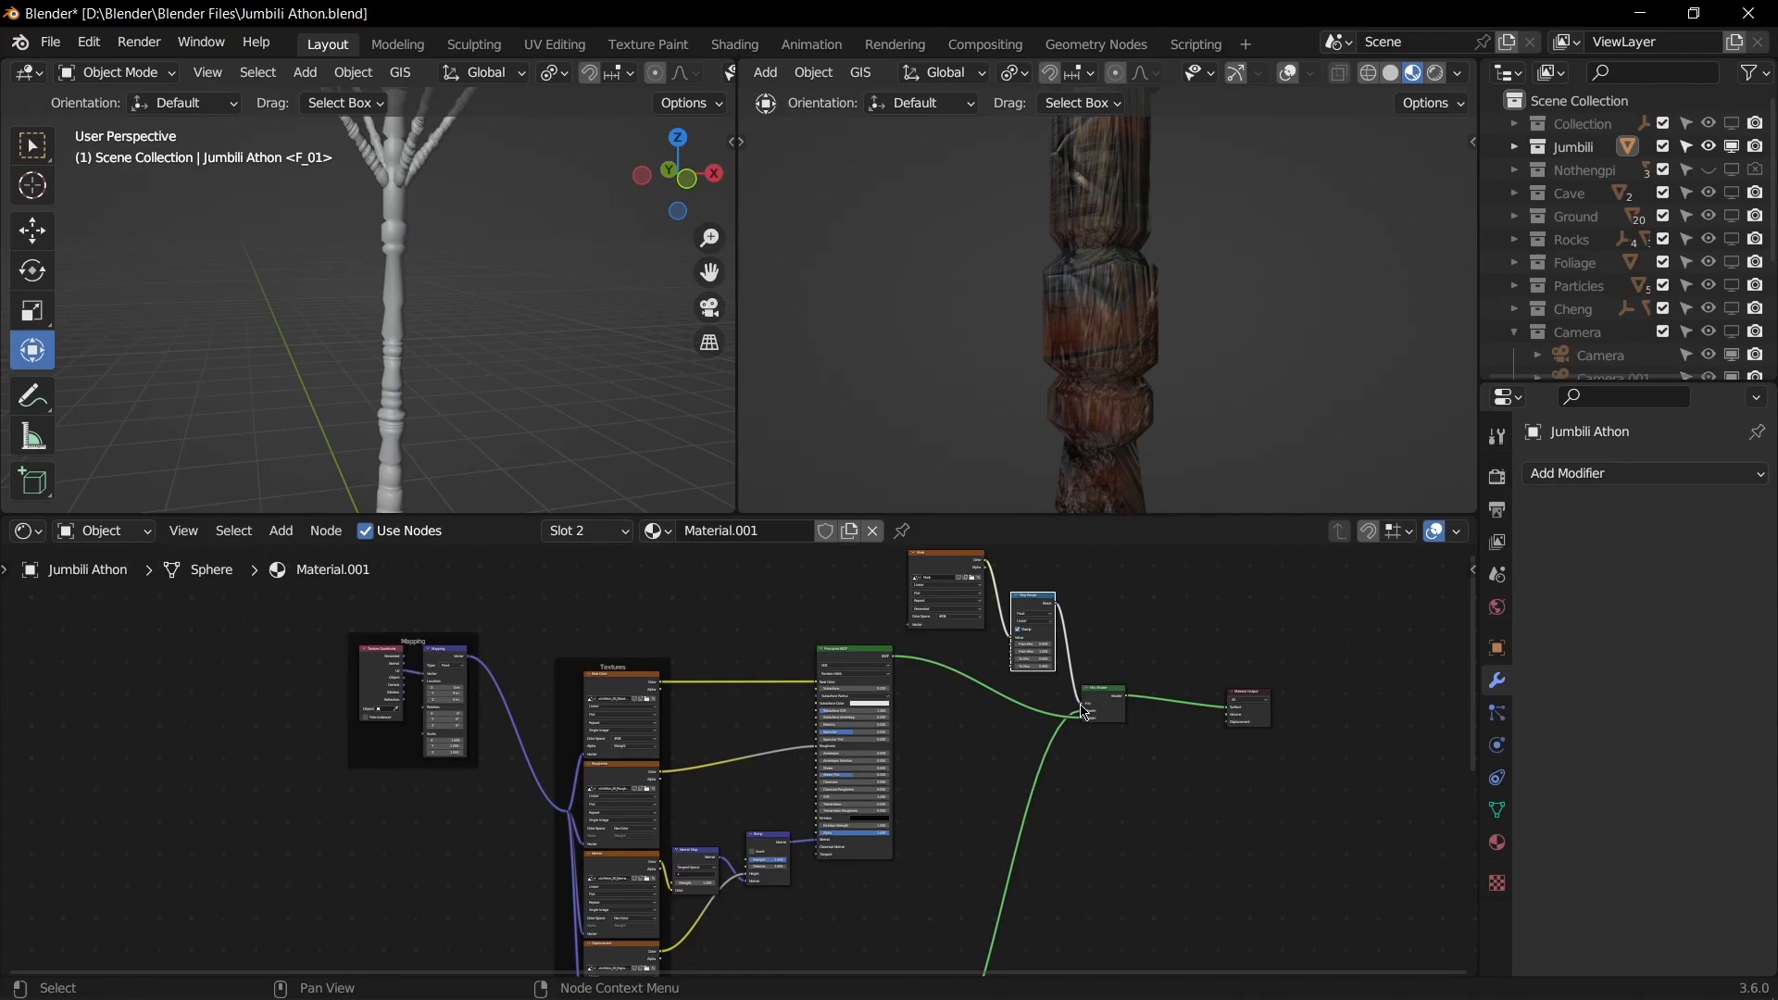
{"action": "scroll", "coordinate": [985, 847], "scroll_direction": "up", "scroll_amount": 5}
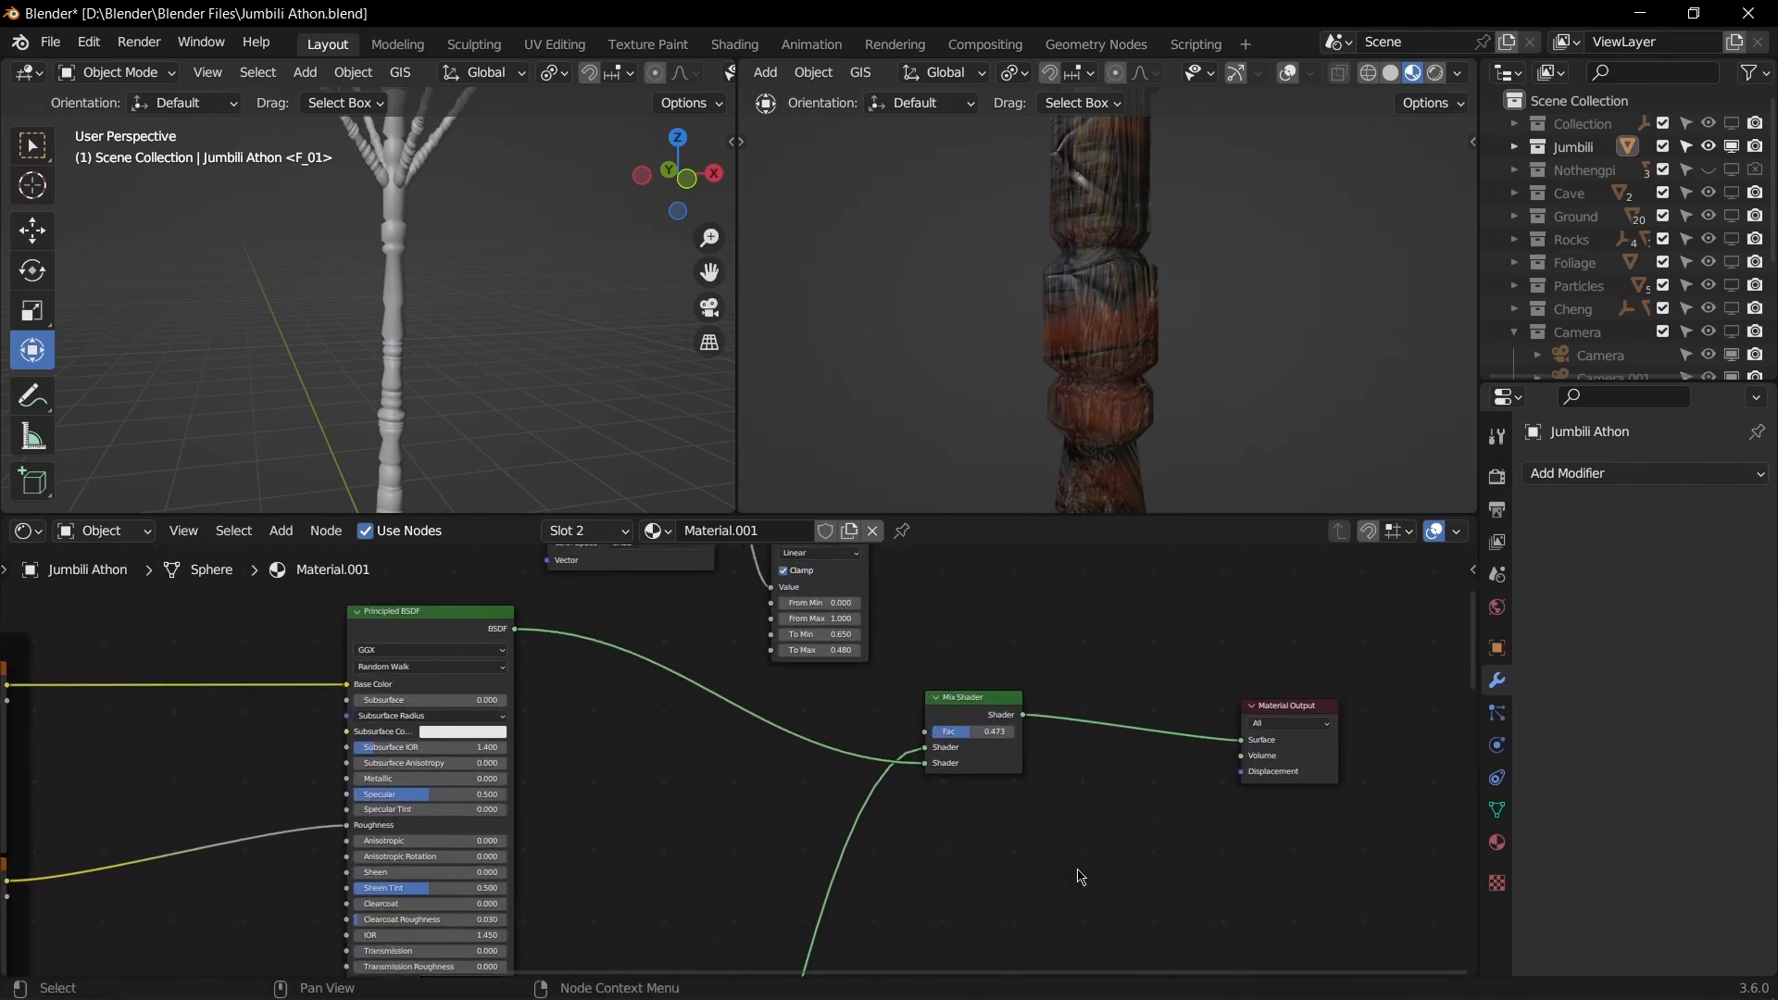
{"action": "scroll", "coordinate": [1080, 877], "scroll_direction": "up", "scroll_amount": 3}
{"action": "left_click_drag", "start_coordinate": [1139, 707], "coordinate": [1232, 707]}
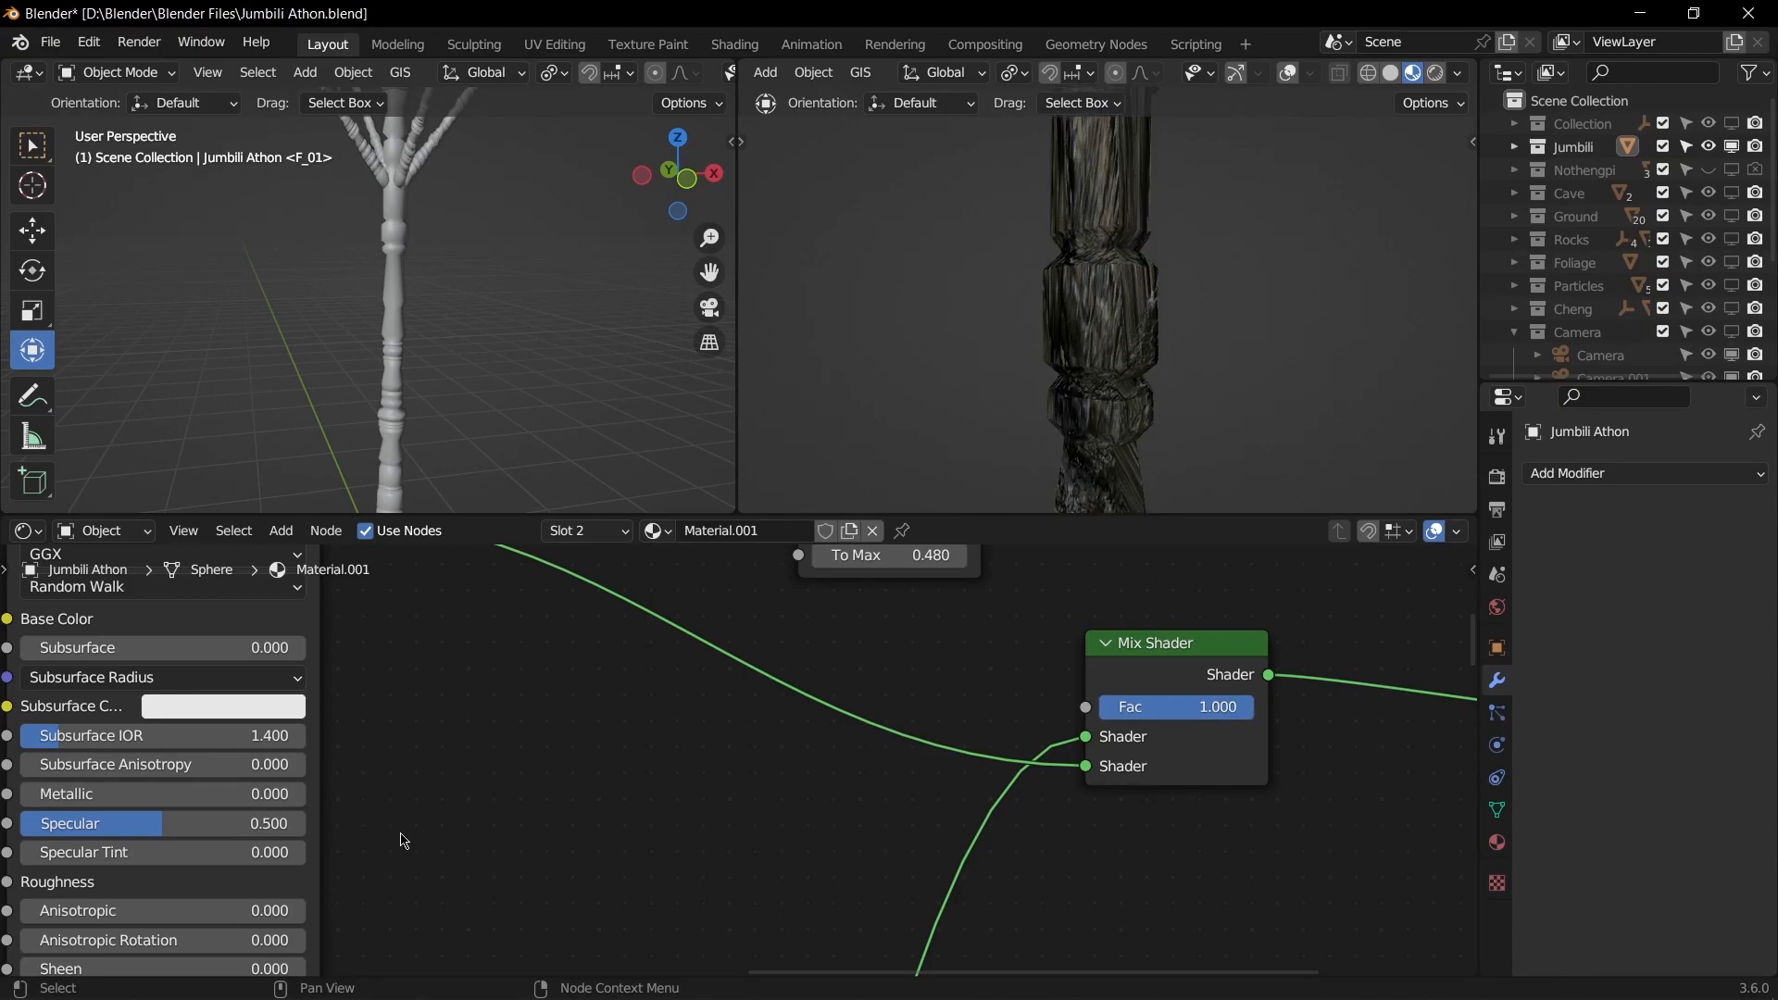
{"action": "middle_click_drag", "start_coordinate": [127, 781], "coordinate": [401, 647]}
{"action": "scroll", "coordinate": [871, 704], "scroll_direction": "down", "scroll_amount": 5}
{"action": "middle_click_drag", "start_coordinate": [875, 703], "coordinate": [639, 882]}
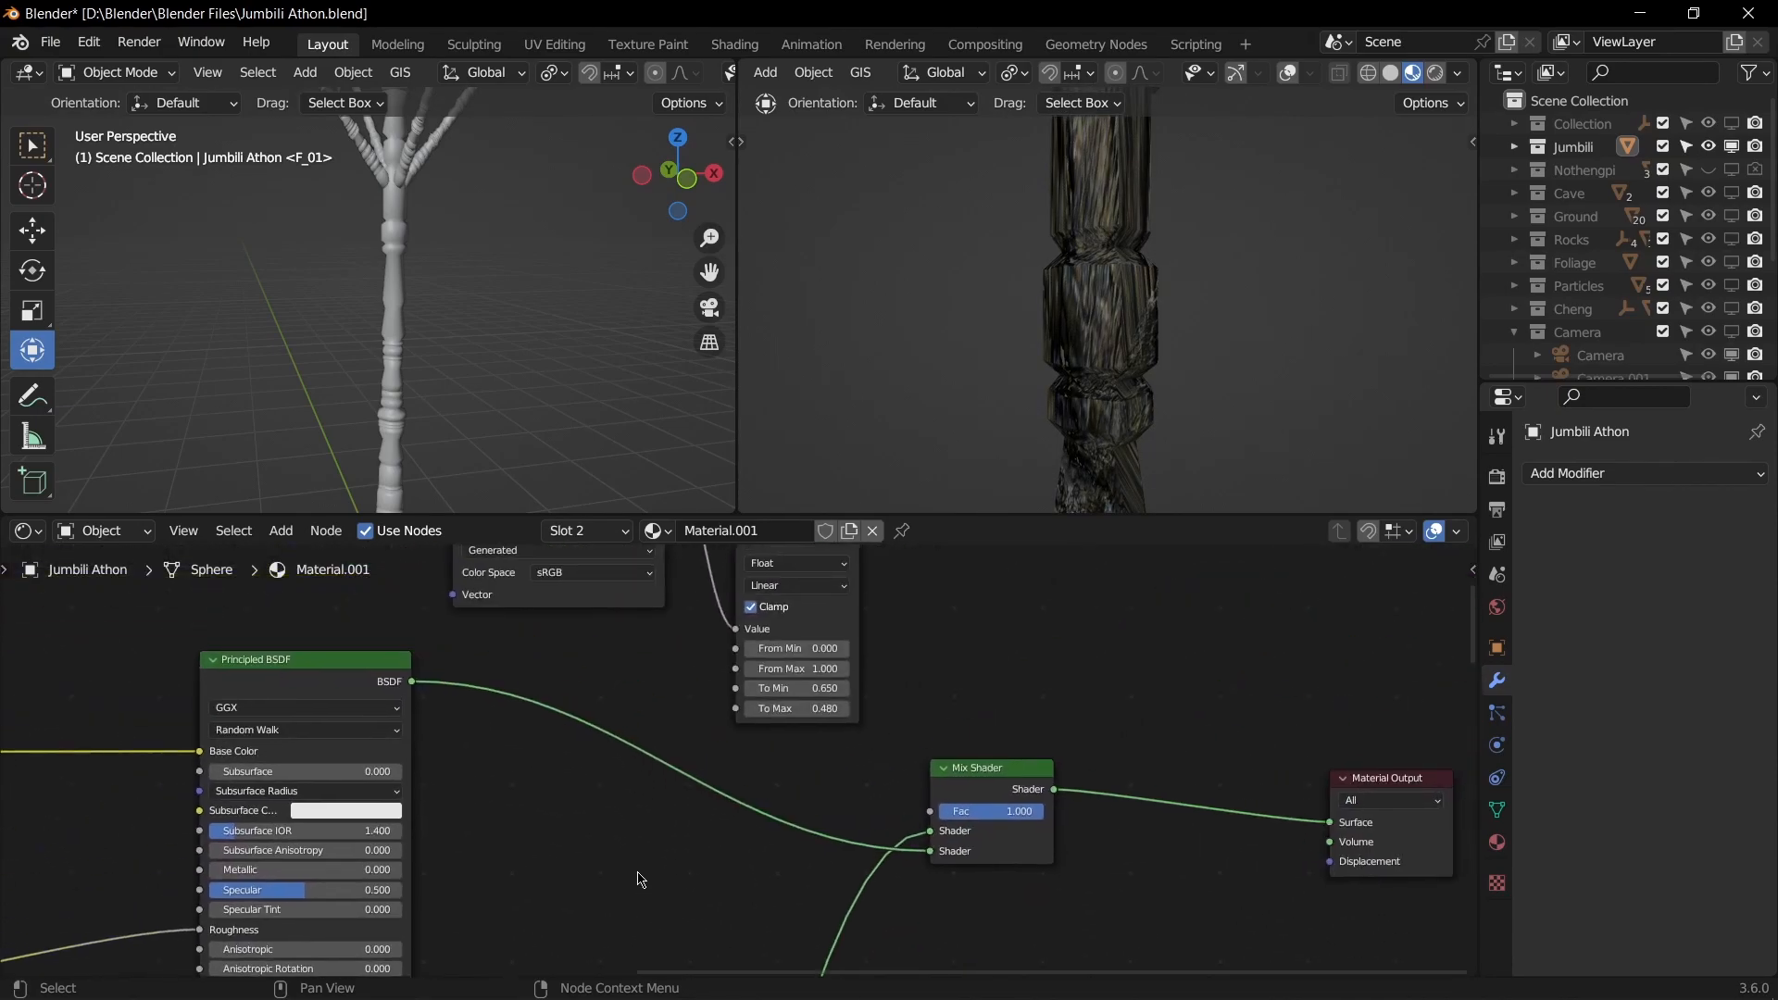
Step: Set the Mix Shader's Fac to 0.000 and inspect the lower shader's node group
{"action": "left_click_drag", "start_coordinate": [1035, 815], "coordinate": [936, 815]}
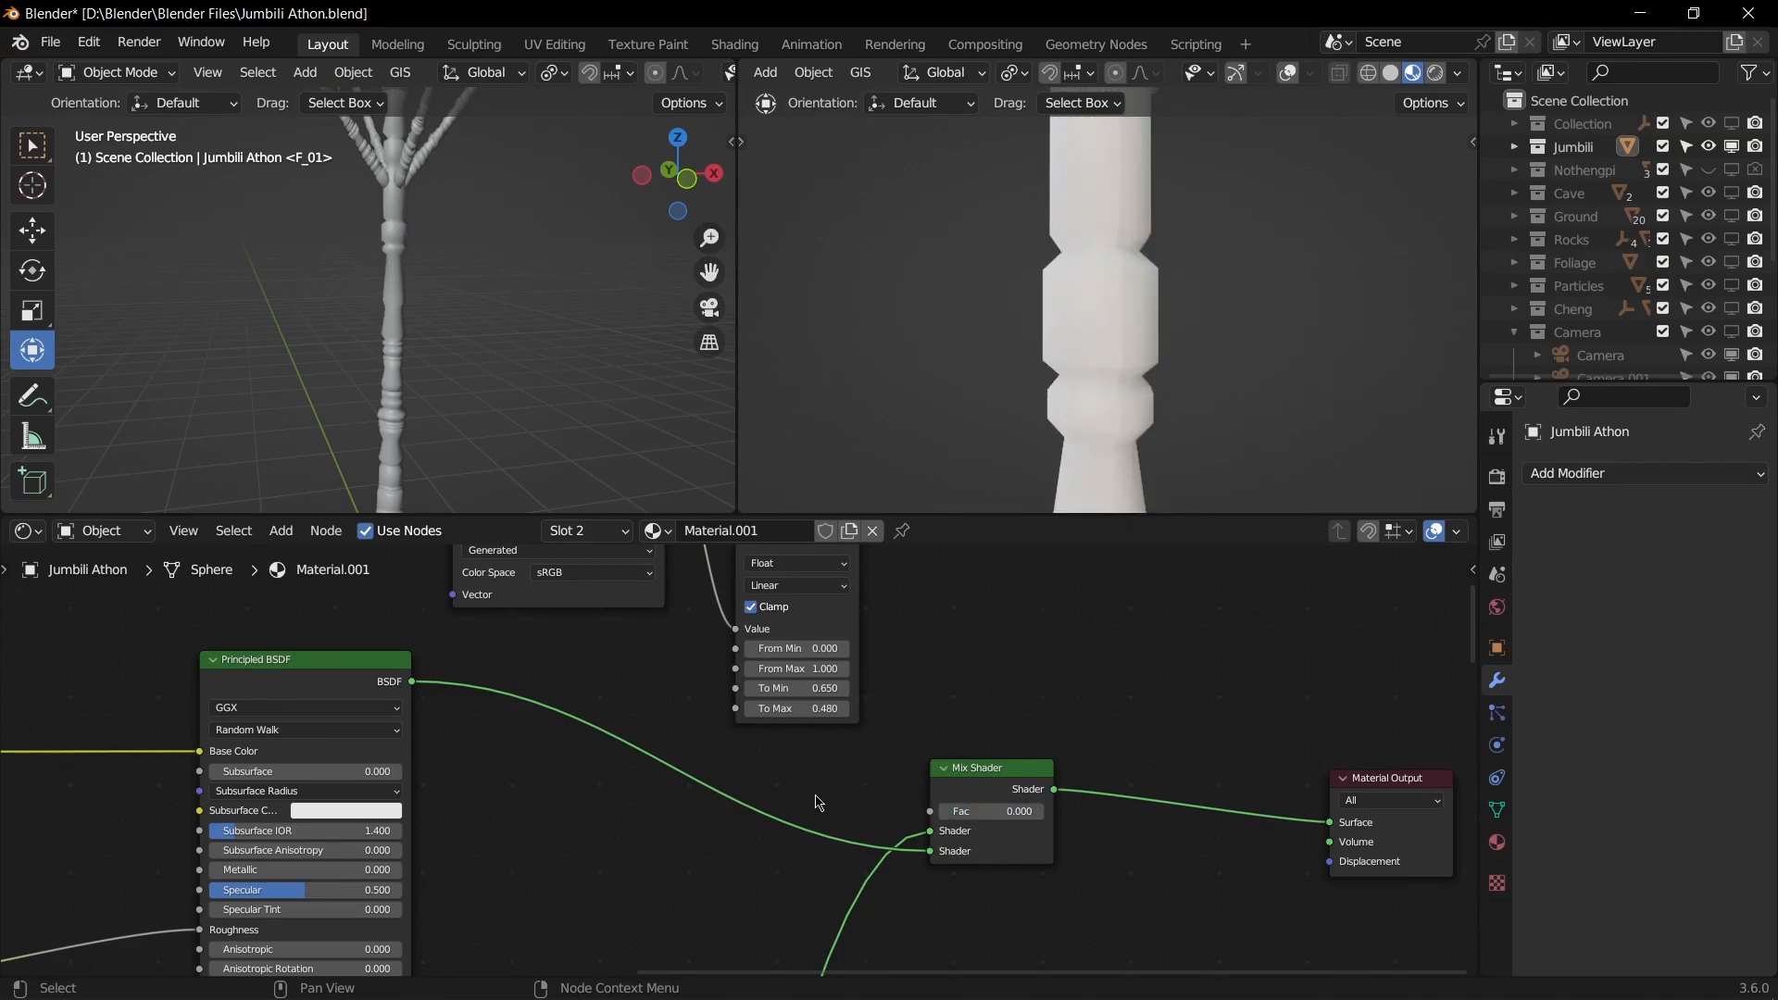
{"action": "scroll", "coordinate": [819, 802], "scroll_direction": "down", "scroll_amount": 7}
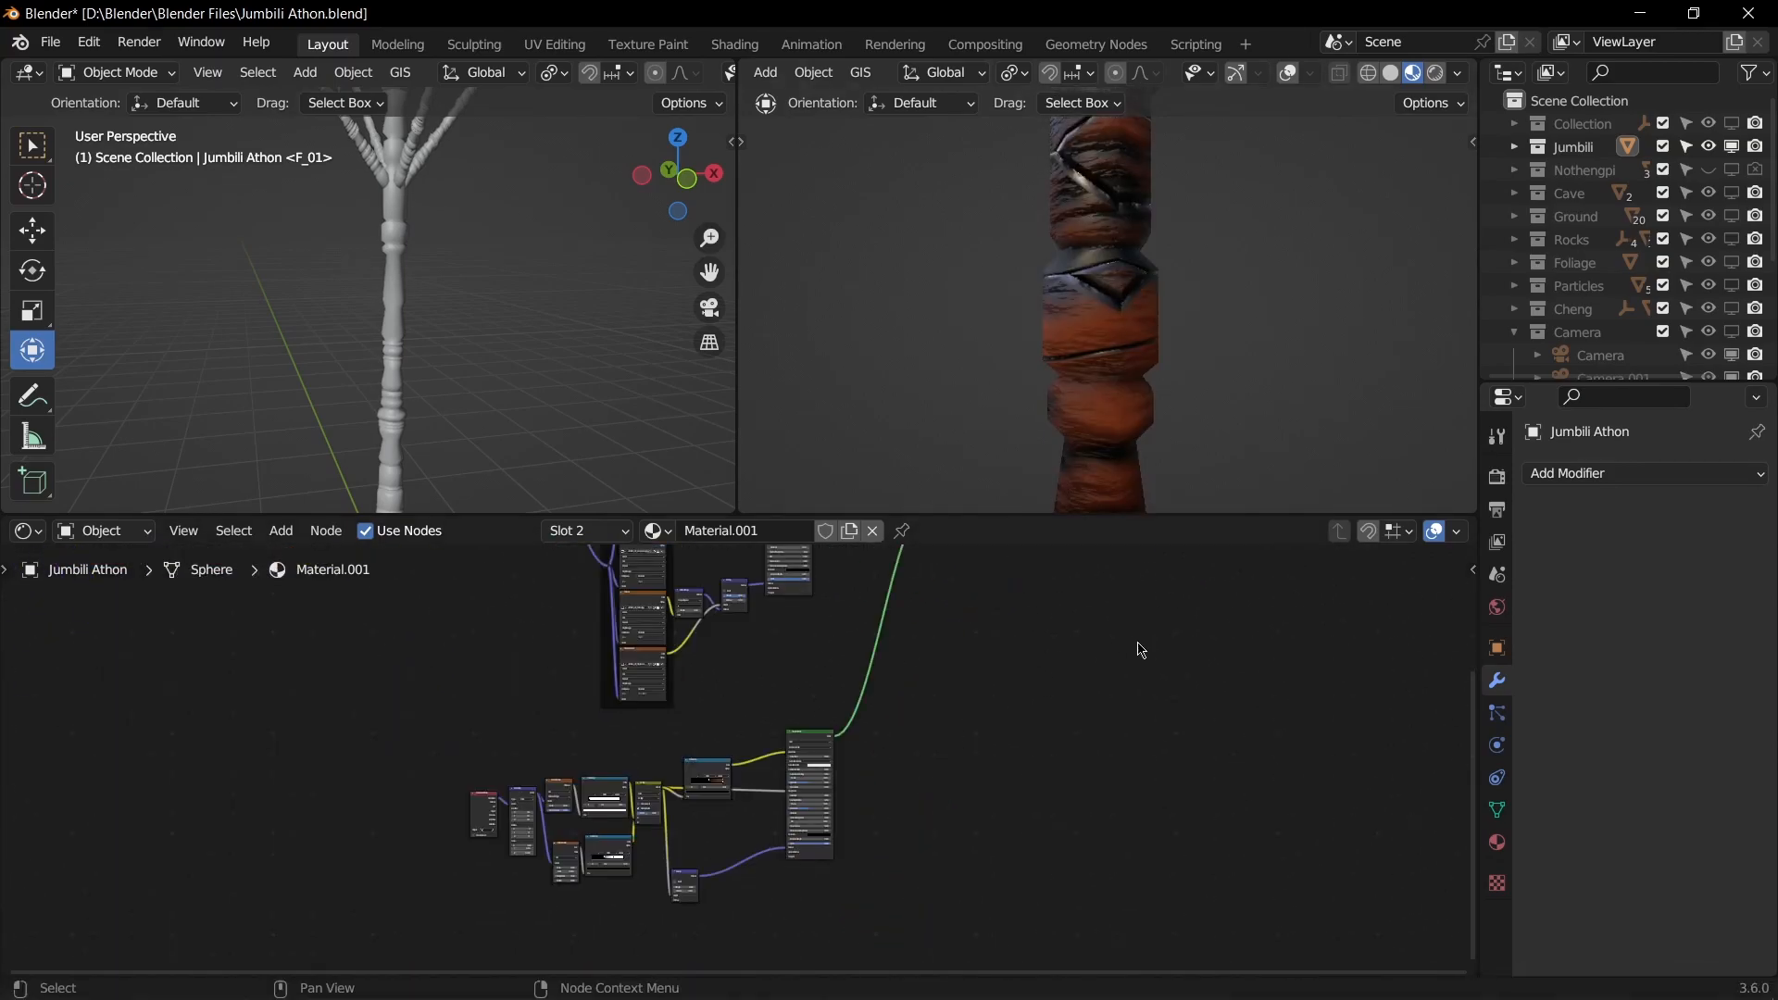
{"action": "scroll", "coordinate": [1091, 783], "scroll_direction": "up", "scroll_amount": 7}
{"action": "middle_click_drag", "start_coordinate": [1119, 867], "coordinate": [1036, 684]}
{"action": "scroll", "coordinate": [1034, 710], "scroll_direction": "up", "scroll_amount": 5}
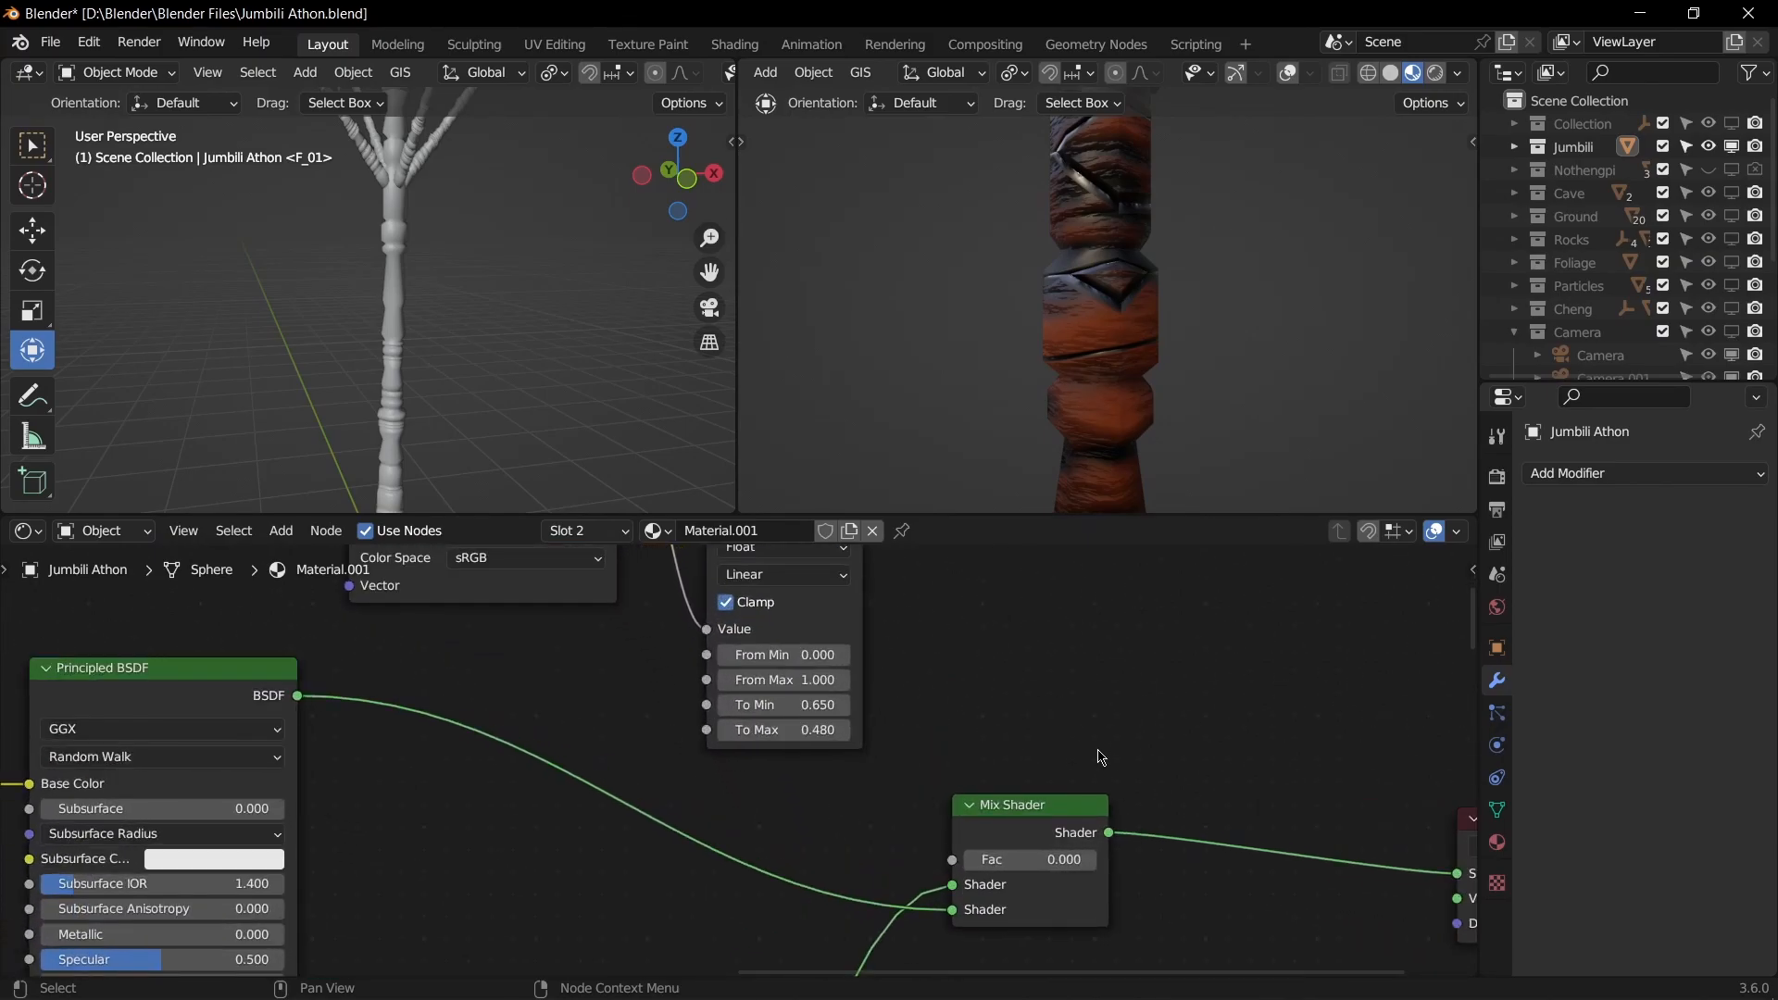
Step: Set the Mix Shader's Fac to 0.5 and check the blended bark and paint on the pole
{"action": "middle_click_drag", "start_coordinate": [1094, 754], "coordinate": [1064, 734]}
{"action": "scroll", "coordinate": [1071, 726], "scroll_direction": "up", "scroll_amount": 2}
{"action": "mouse_move", "coordinate": [992, 667]}
{"action": "middle_mouse_down"}
{"action": "mouse_move", "coordinate": [972, 667]}
{"action": "mouse_move", "coordinate": [957, 616]}
{"action": "middle_mouse_up"}
{"action": "mouse_move", "coordinate": [986, 845]}
{"action": "left_mouse_down"}
{"action": "mouse_move", "coordinate": [1084, 844]}
{"action": "mouse_move", "coordinate": [1070, 848]}
{"action": "left_mouse_up"}
{"action": "left_click", "coordinate": [1070, 848]}
{"action": "type", "text": ".5"}
{"action": "key", "text": "Return"}
{"action": "middle_click_drag", "start_coordinate": [1125, 307], "coordinate": [994, 330]}
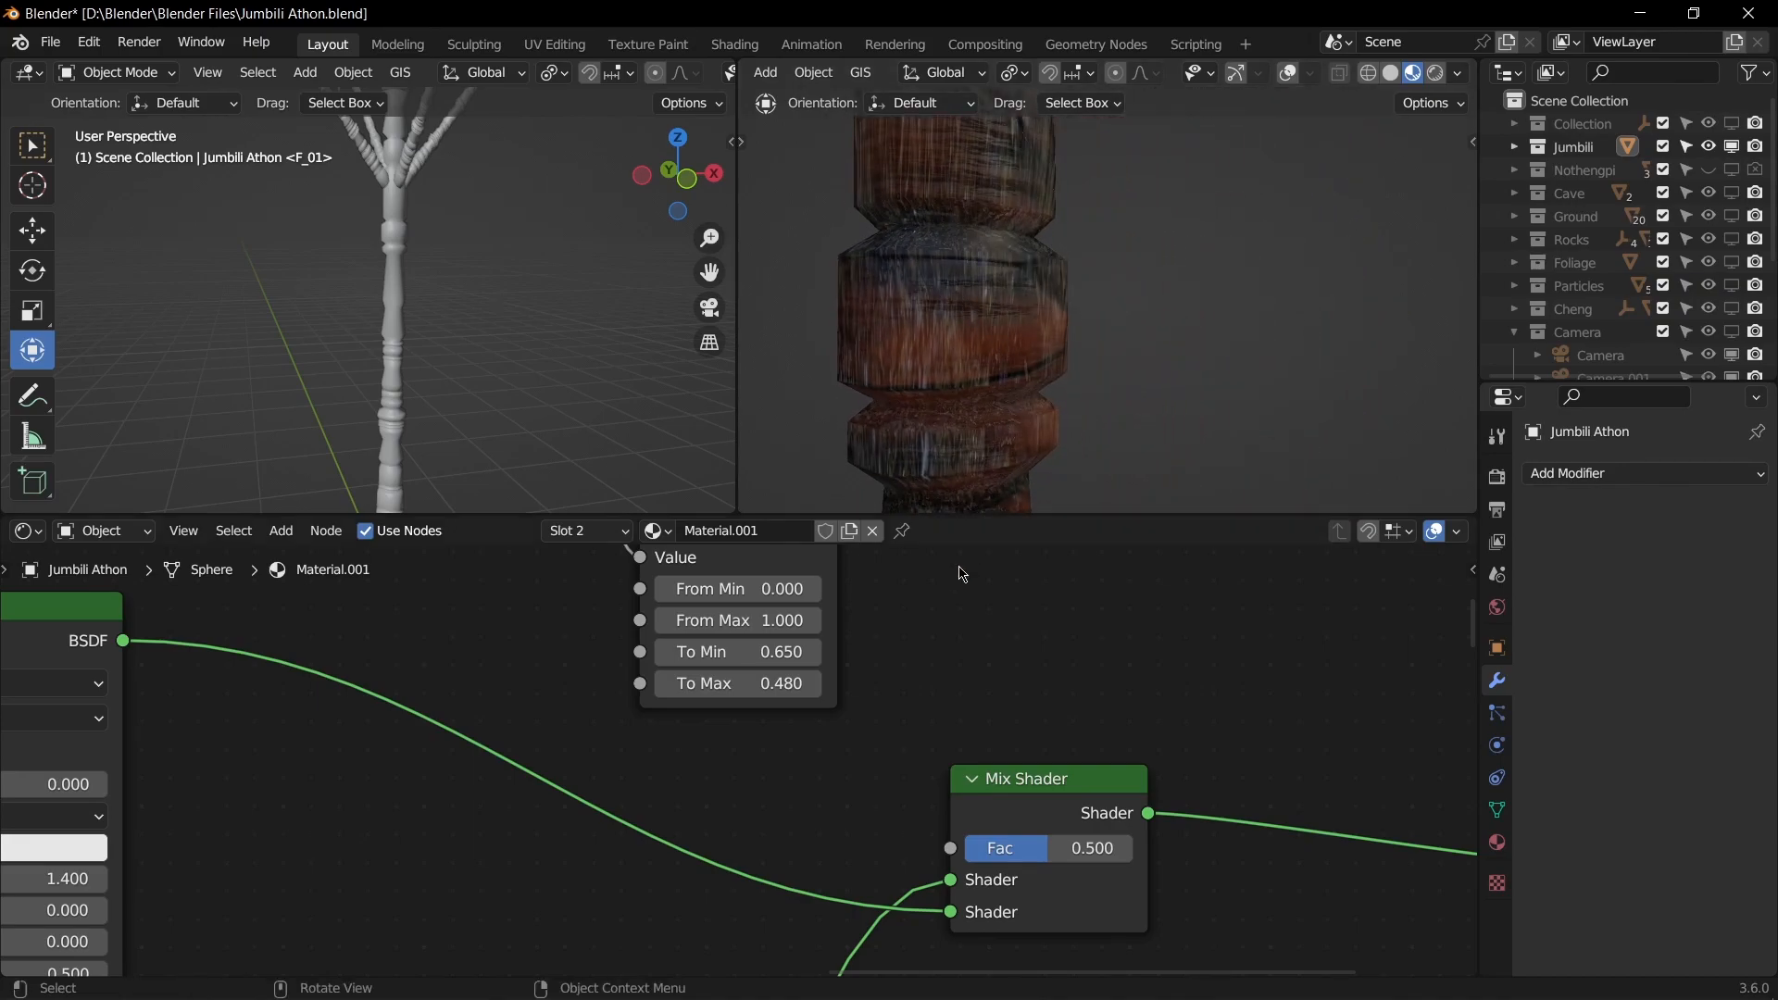
Step: Connect the Map Range node's Result back to the Mix Shader's Fac input
{"action": "scroll", "coordinate": [968, 563], "scroll_direction": "down", "scroll_amount": 2}
{"action": "middle_click_drag", "start_coordinate": [901, 615], "coordinate": [923, 728]}
{"action": "middle_click_drag", "start_coordinate": [22, 876], "coordinate": [553, 692]}
{"action": "key", "text": "KP_Decimal"}
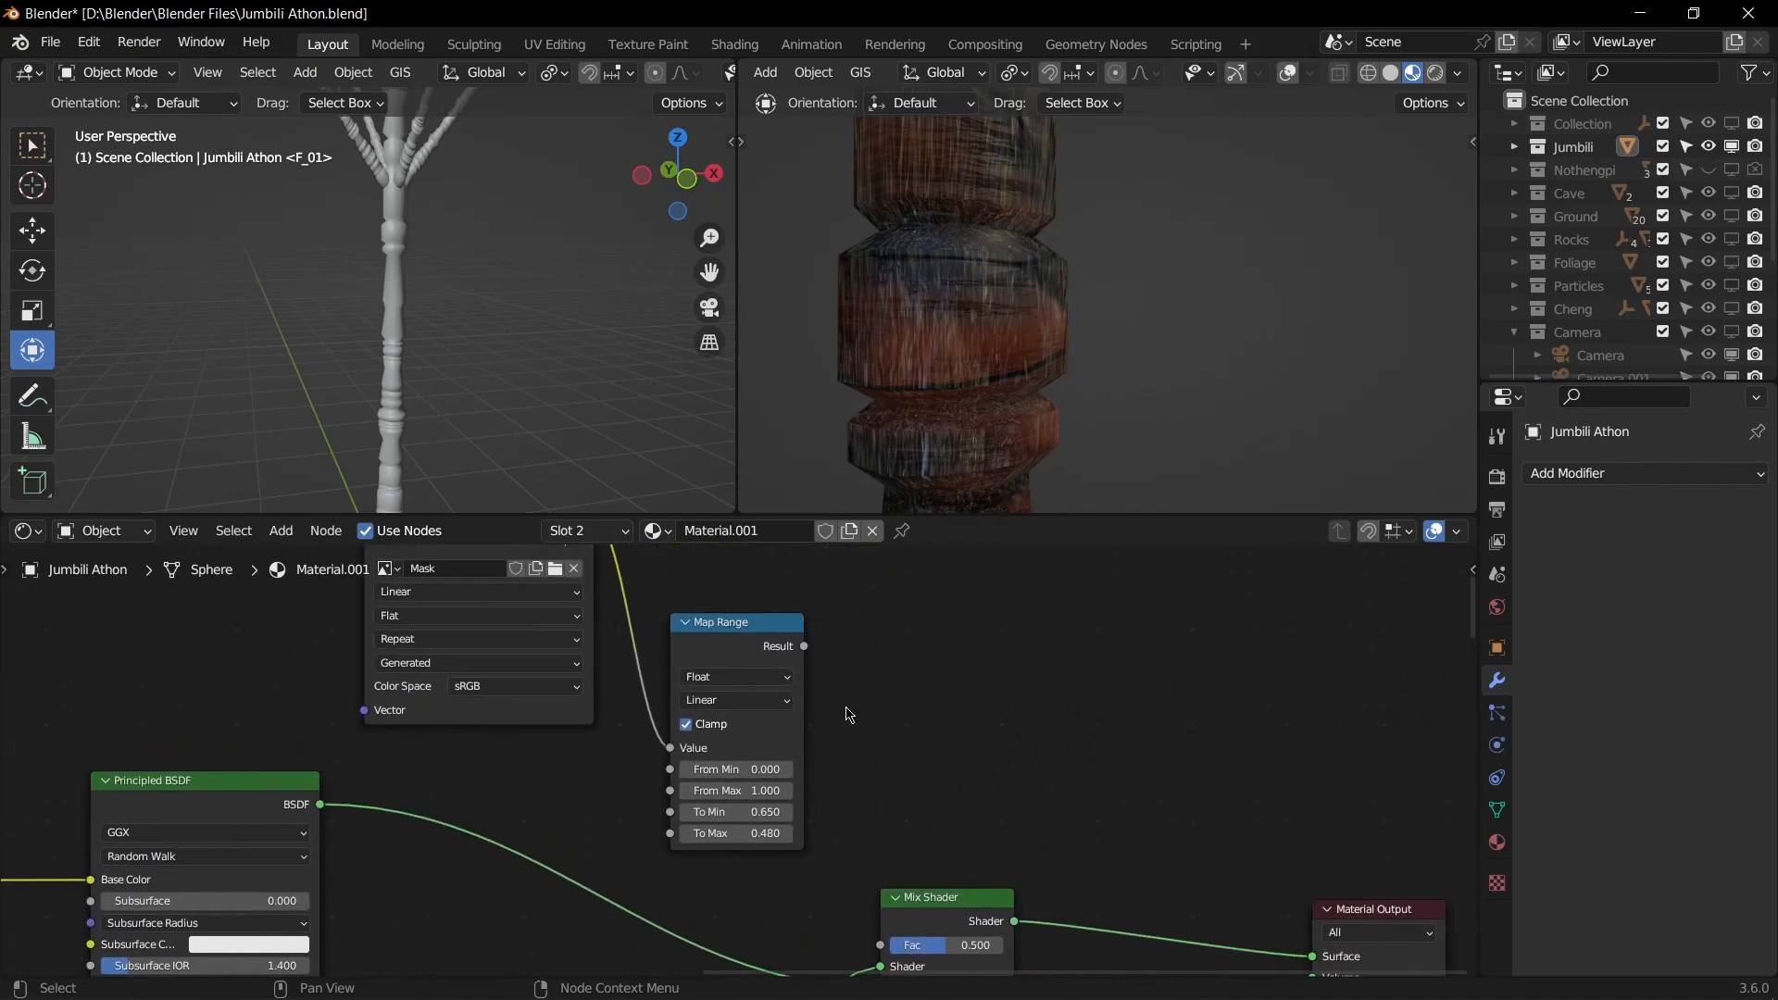
{"action": "left_click_drag", "start_coordinate": [804, 651], "coordinate": [880, 783]}
Step: Examine the masked bark and paint on the pole's carved segments up close and from a distance
{"action": "middle_click_drag", "start_coordinate": [960, 432], "coordinate": [964, 335]}
{"action": "middle_click_drag", "start_coordinate": [1083, 340], "coordinate": [1204, 334]}
{"action": "scroll", "coordinate": [1334, 338], "scroll_direction": "down", "scroll_amount": 8}
{"action": "scroll", "coordinate": [1310, 339], "scroll_direction": "up", "scroll_amount": 3}
{"action": "middle_click_drag", "start_coordinate": [1068, 356], "coordinate": [1264, 377]}
{"action": "scroll", "coordinate": [1194, 374], "scroll_direction": "up", "scroll_amount": 3}
{"action": "scroll", "coordinate": [1009, 614], "scroll_direction": "down", "scroll_amount": 4}
Step: Inspect the Base Color texture in Material.001's node tree and view the whole pole with its branches
{"action": "mouse_move", "coordinate": [949, 664]}
{"action": "middle_mouse_down"}
{"action": "mouse_move", "coordinate": [1075, 679]}
{"action": "mouse_move", "coordinate": [1287, 660]}
{"action": "middle_mouse_up"}
{"action": "mouse_move", "coordinate": [1028, 830]}
{"action": "middle_mouse_down"}
{"action": "mouse_move", "coordinate": [1157, 774]}
{"action": "mouse_move", "coordinate": [675, 845]}
{"action": "middle_mouse_up"}
{"action": "mouse_move", "coordinate": [675, 695]}
{"action": "middle_mouse_down"}
{"action": "mouse_move", "coordinate": [595, 782]}
{"action": "mouse_move", "coordinate": [636, 714]}
{"action": "middle_mouse_up"}
{"action": "left_click", "coordinate": [366, 802]}
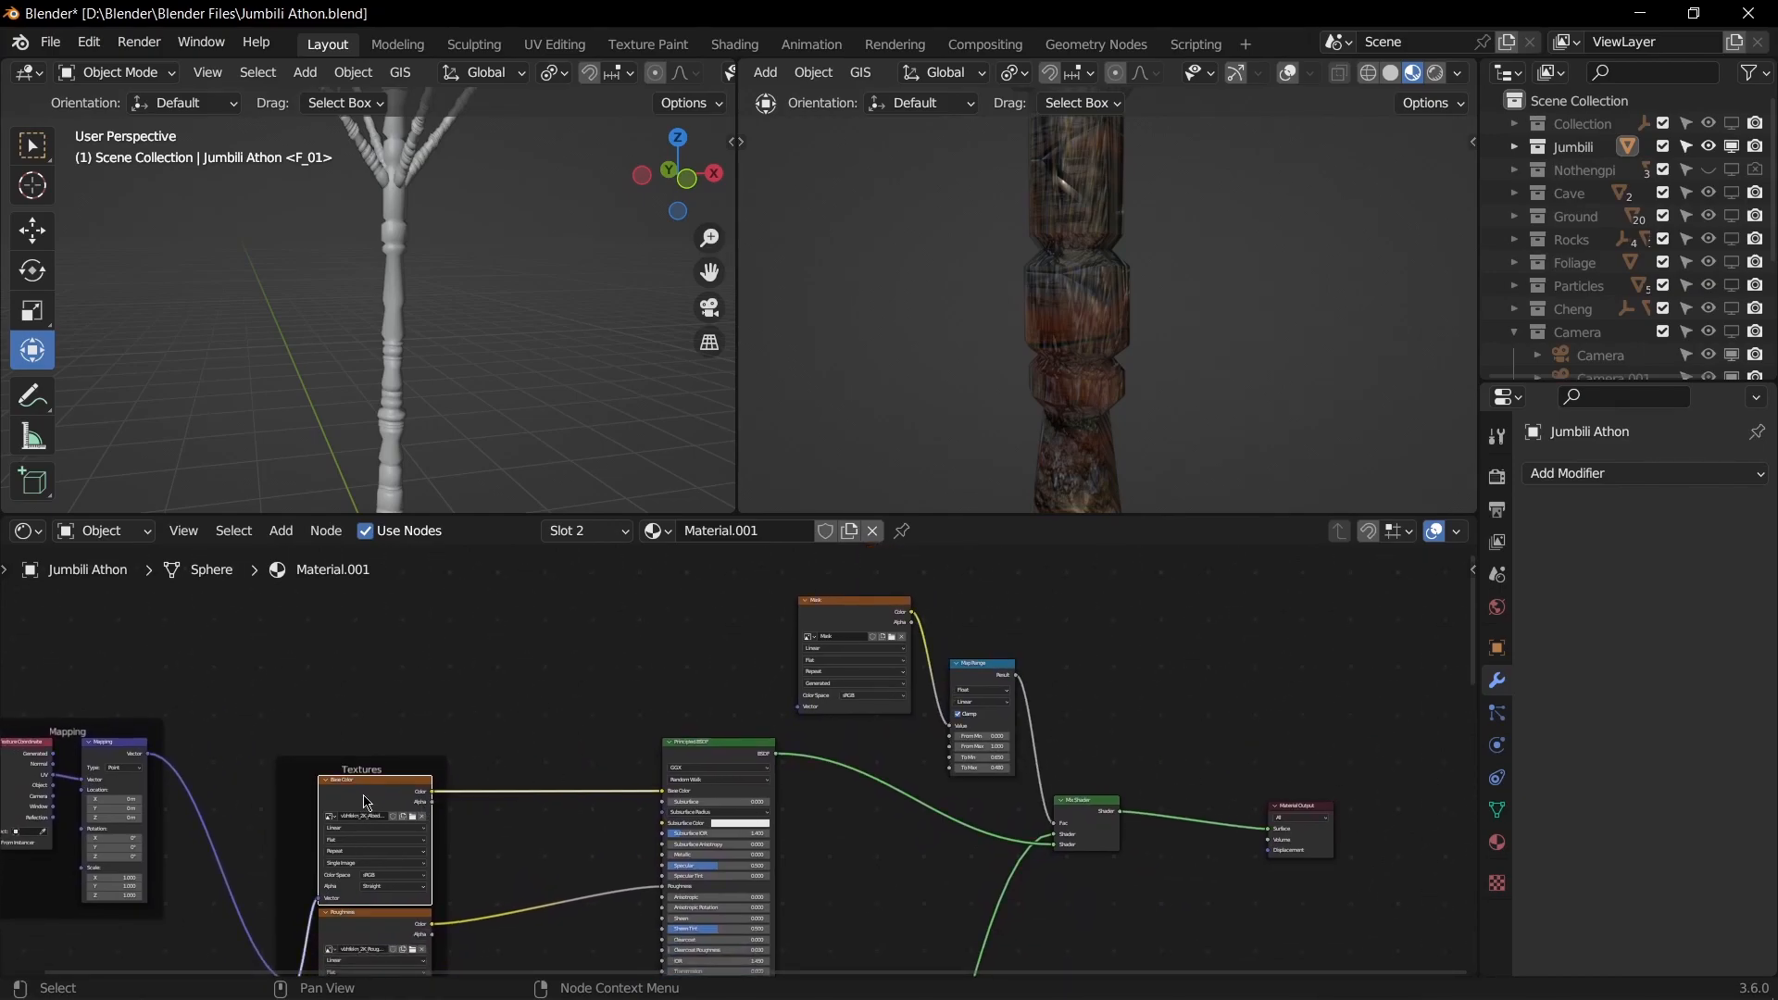
{"action": "middle_click_drag", "start_coordinate": [1140, 360], "coordinate": [1052, 360]}
{"action": "scroll", "coordinate": [1111, 686], "scroll_direction": "down", "scroll_amount": 6}
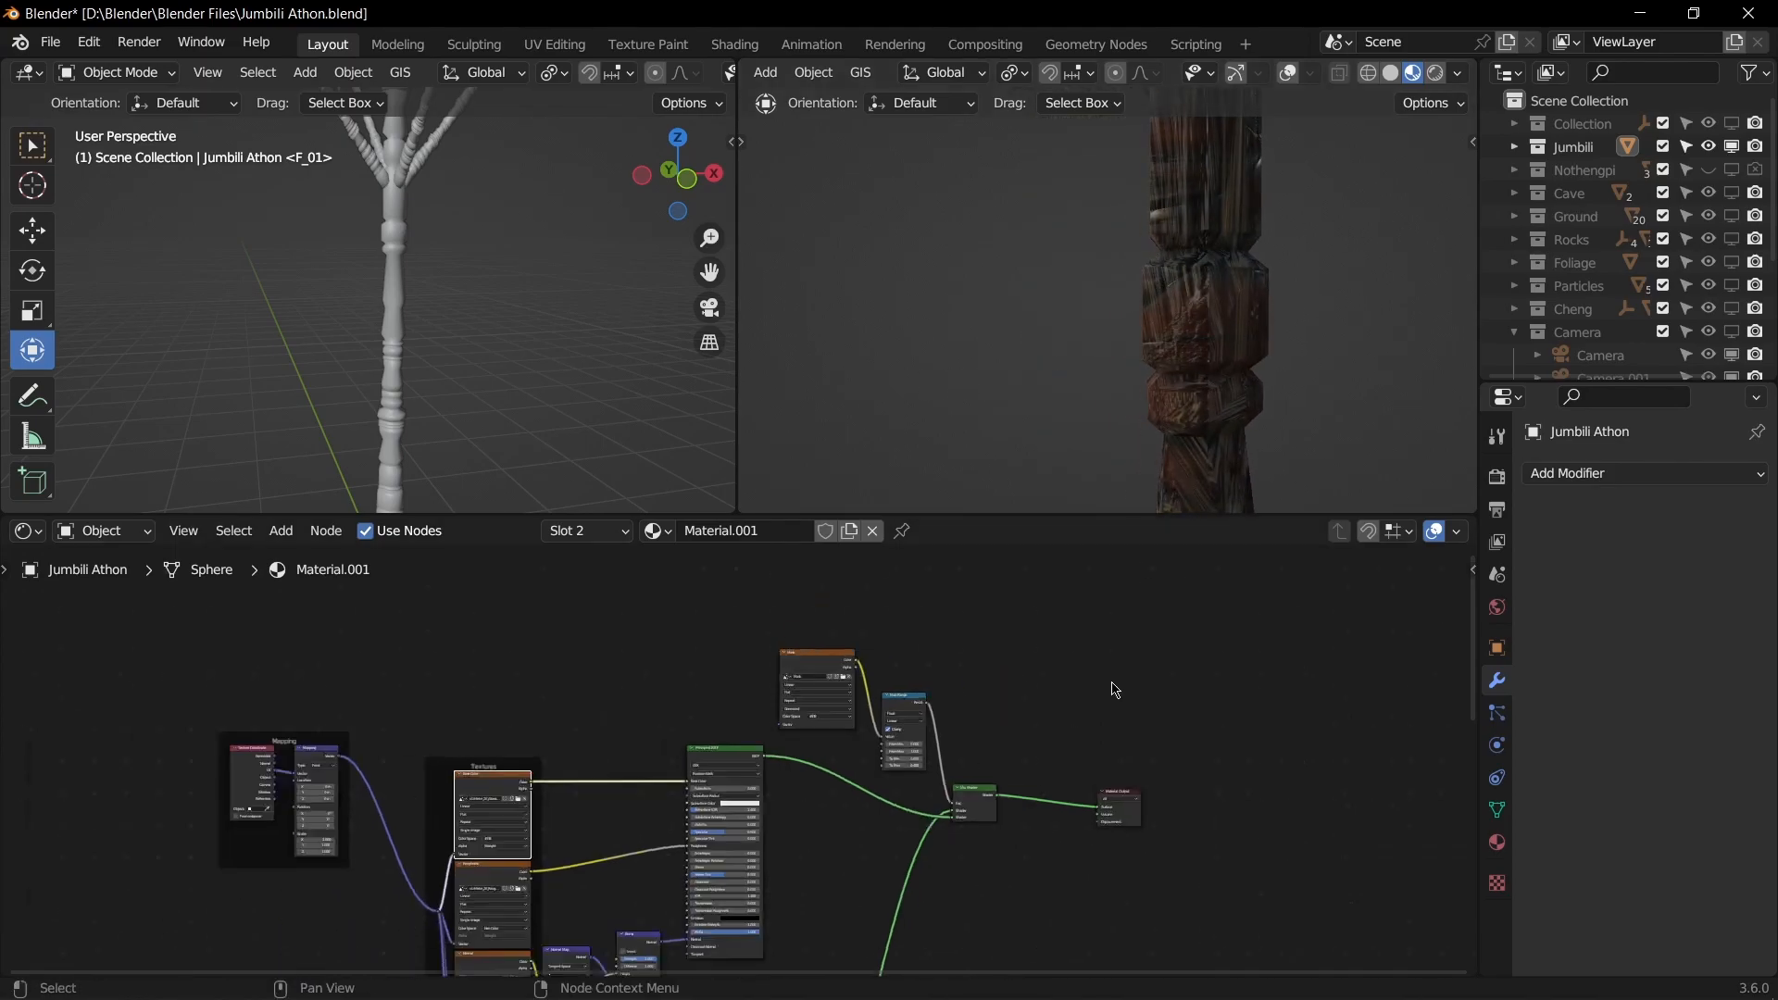
{"action": "middle_click_drag", "start_coordinate": [1215, 319], "coordinate": [1205, 220]}
{"action": "scroll", "coordinate": [1205, 221], "scroll_direction": "down", "scroll_amount": 5}
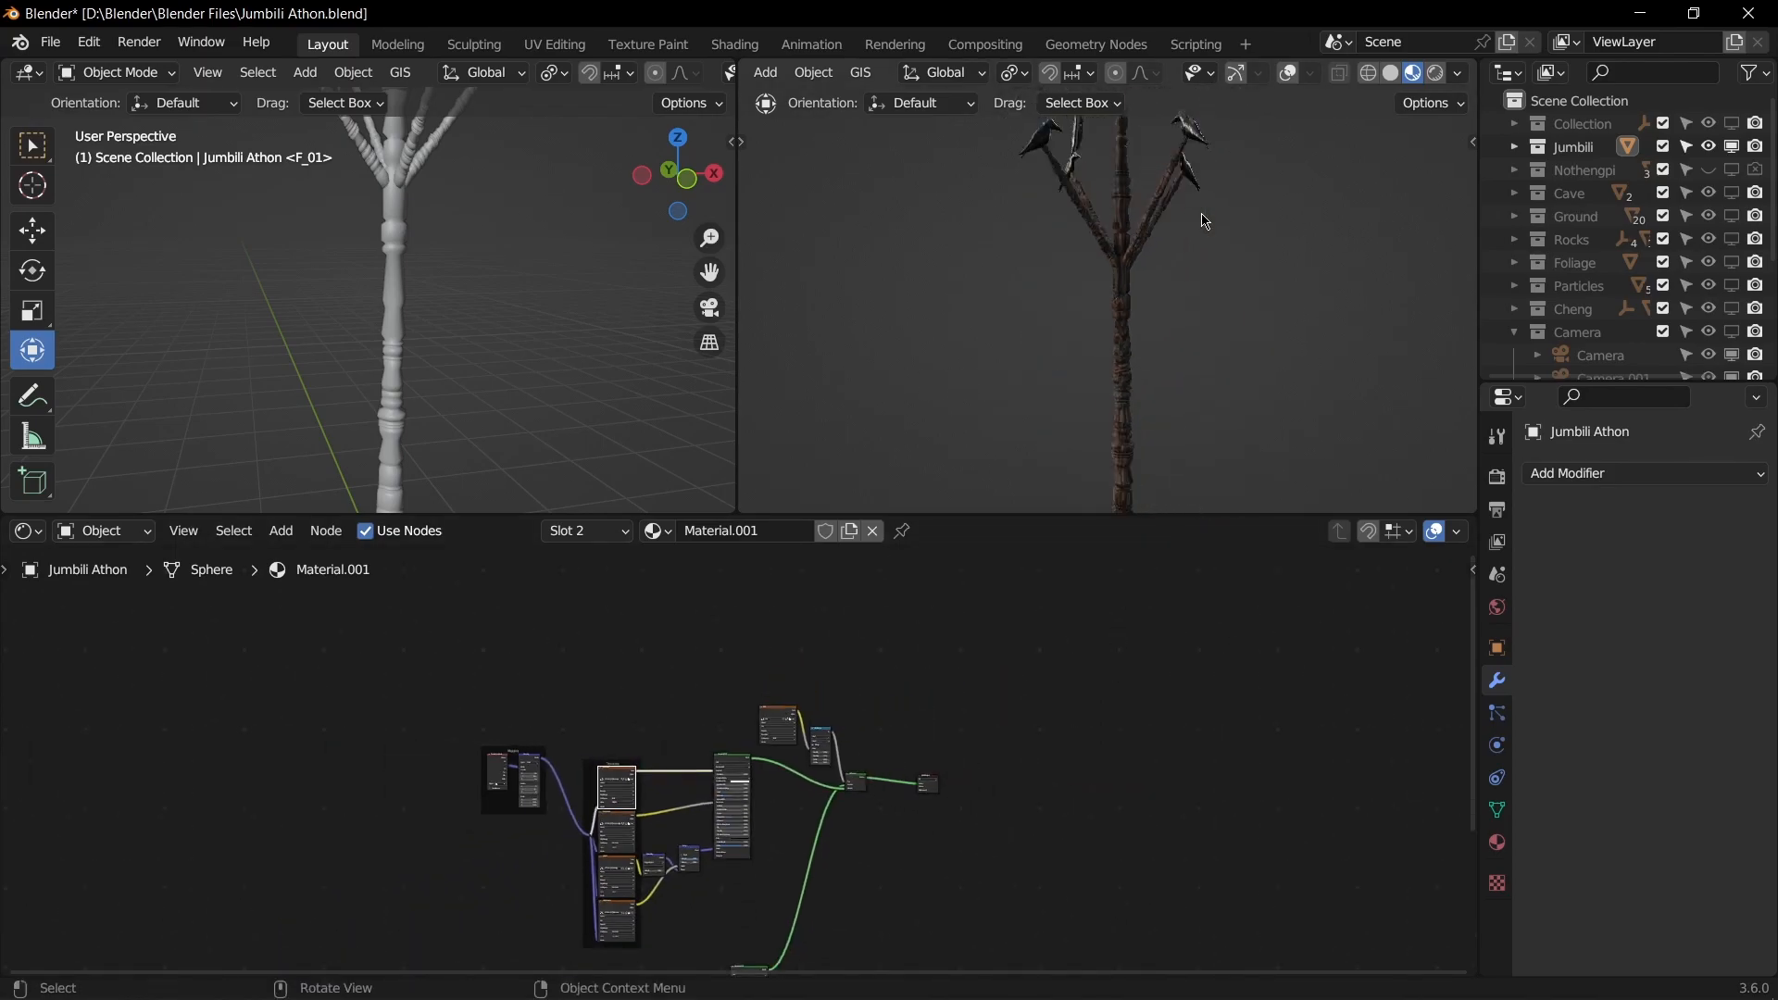
Step: Show the pole's Vomu material in the node editor and select its second Color Ramp node
{"action": "left_click", "coordinate": [1496, 844]}
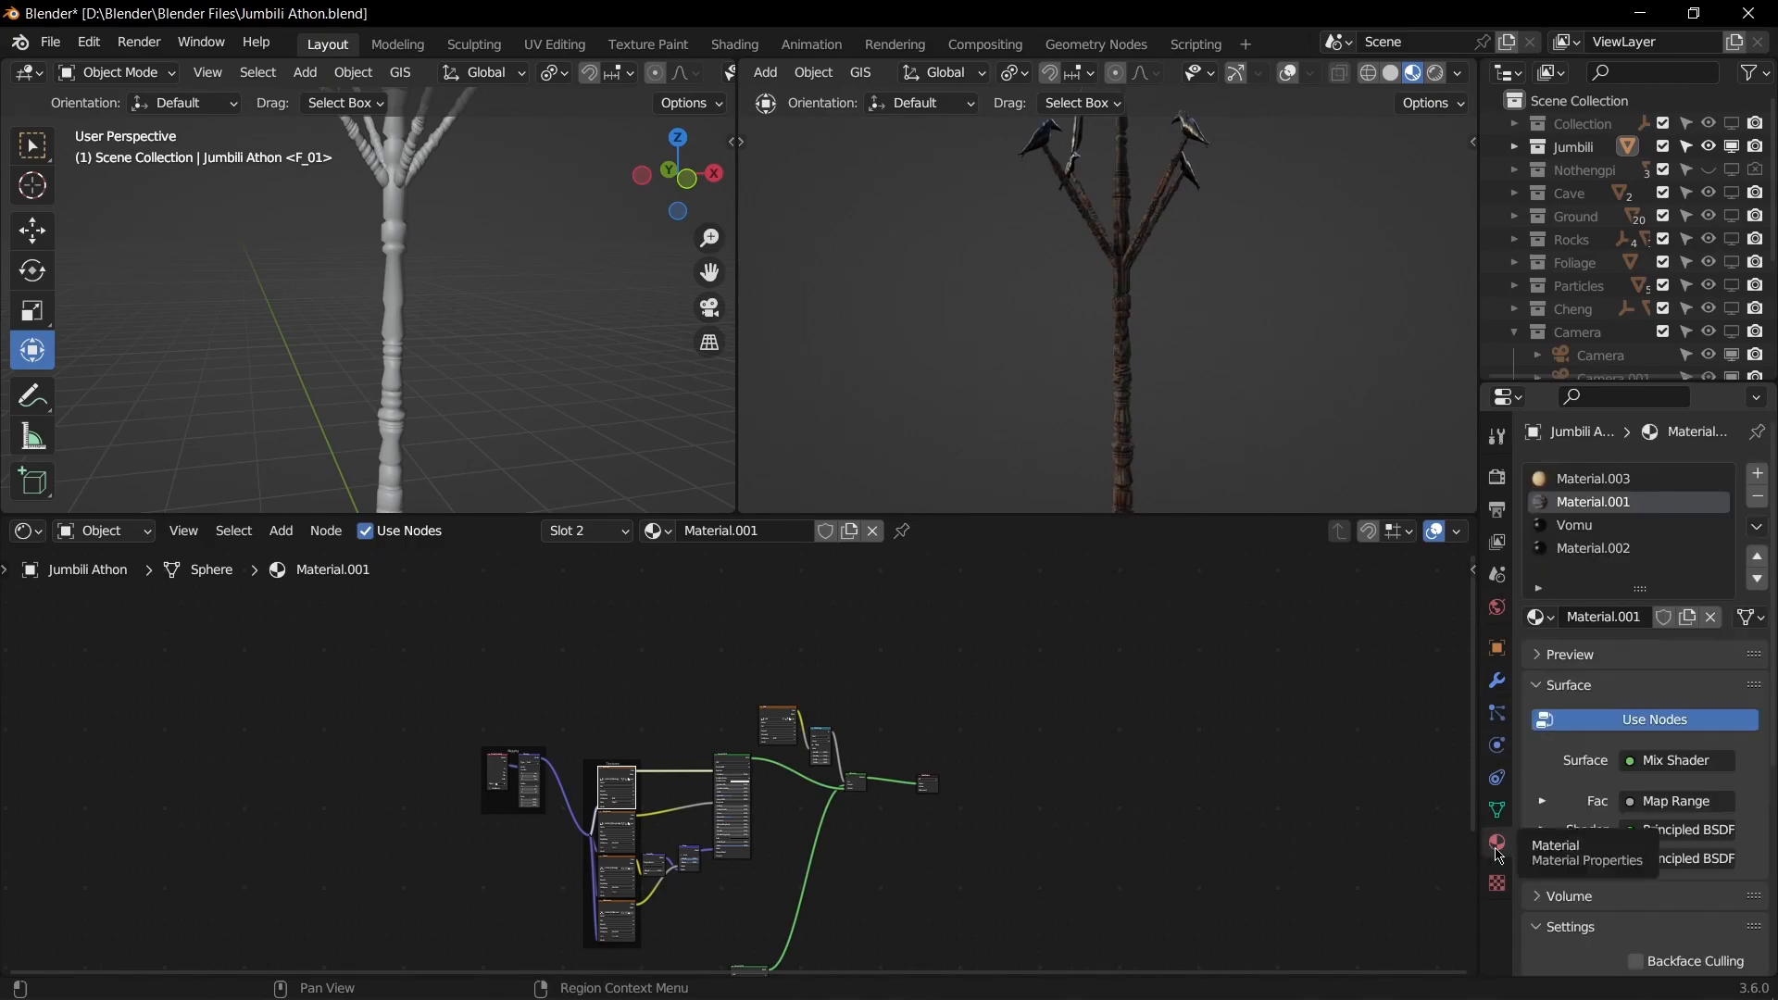
{"action": "left_click", "coordinate": [1584, 525]}
{"action": "scroll", "coordinate": [1027, 774], "scroll_direction": "up", "scroll_amount": 2}
{"action": "scroll", "coordinate": [1027, 774], "scroll_direction": "up", "scroll_amount": 6}
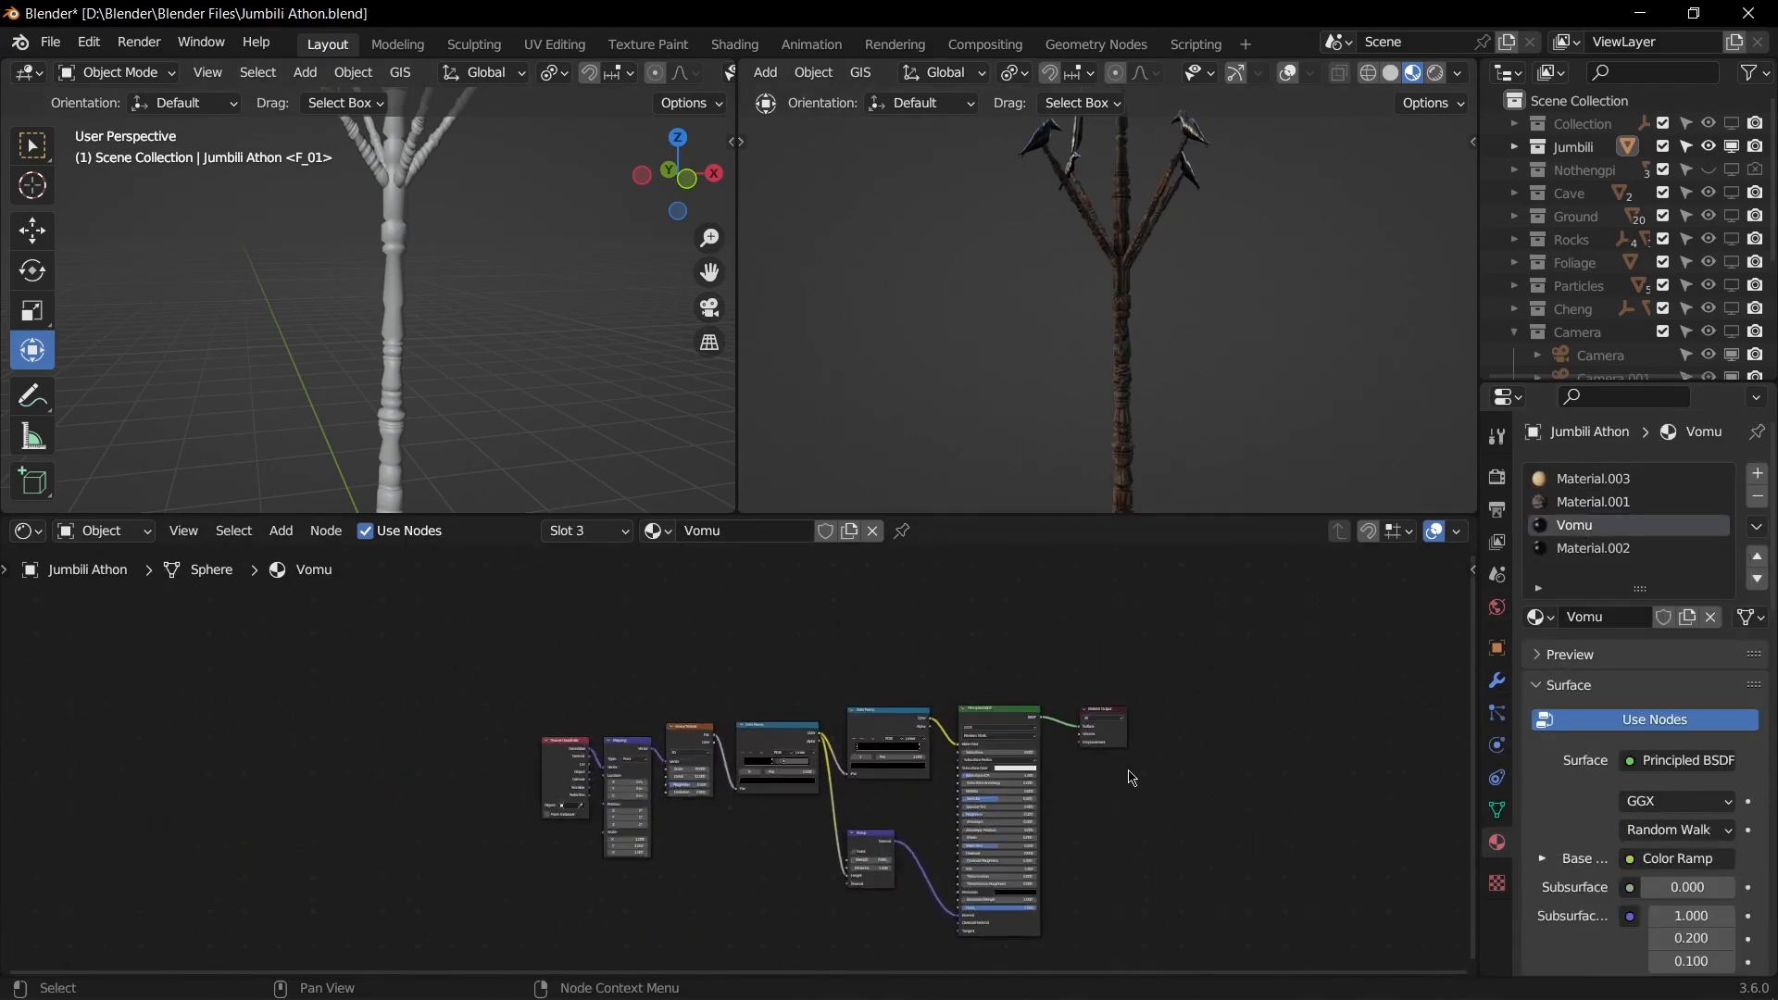
{"action": "middle_click_drag", "start_coordinate": [1117, 813], "coordinate": [1151, 824]}
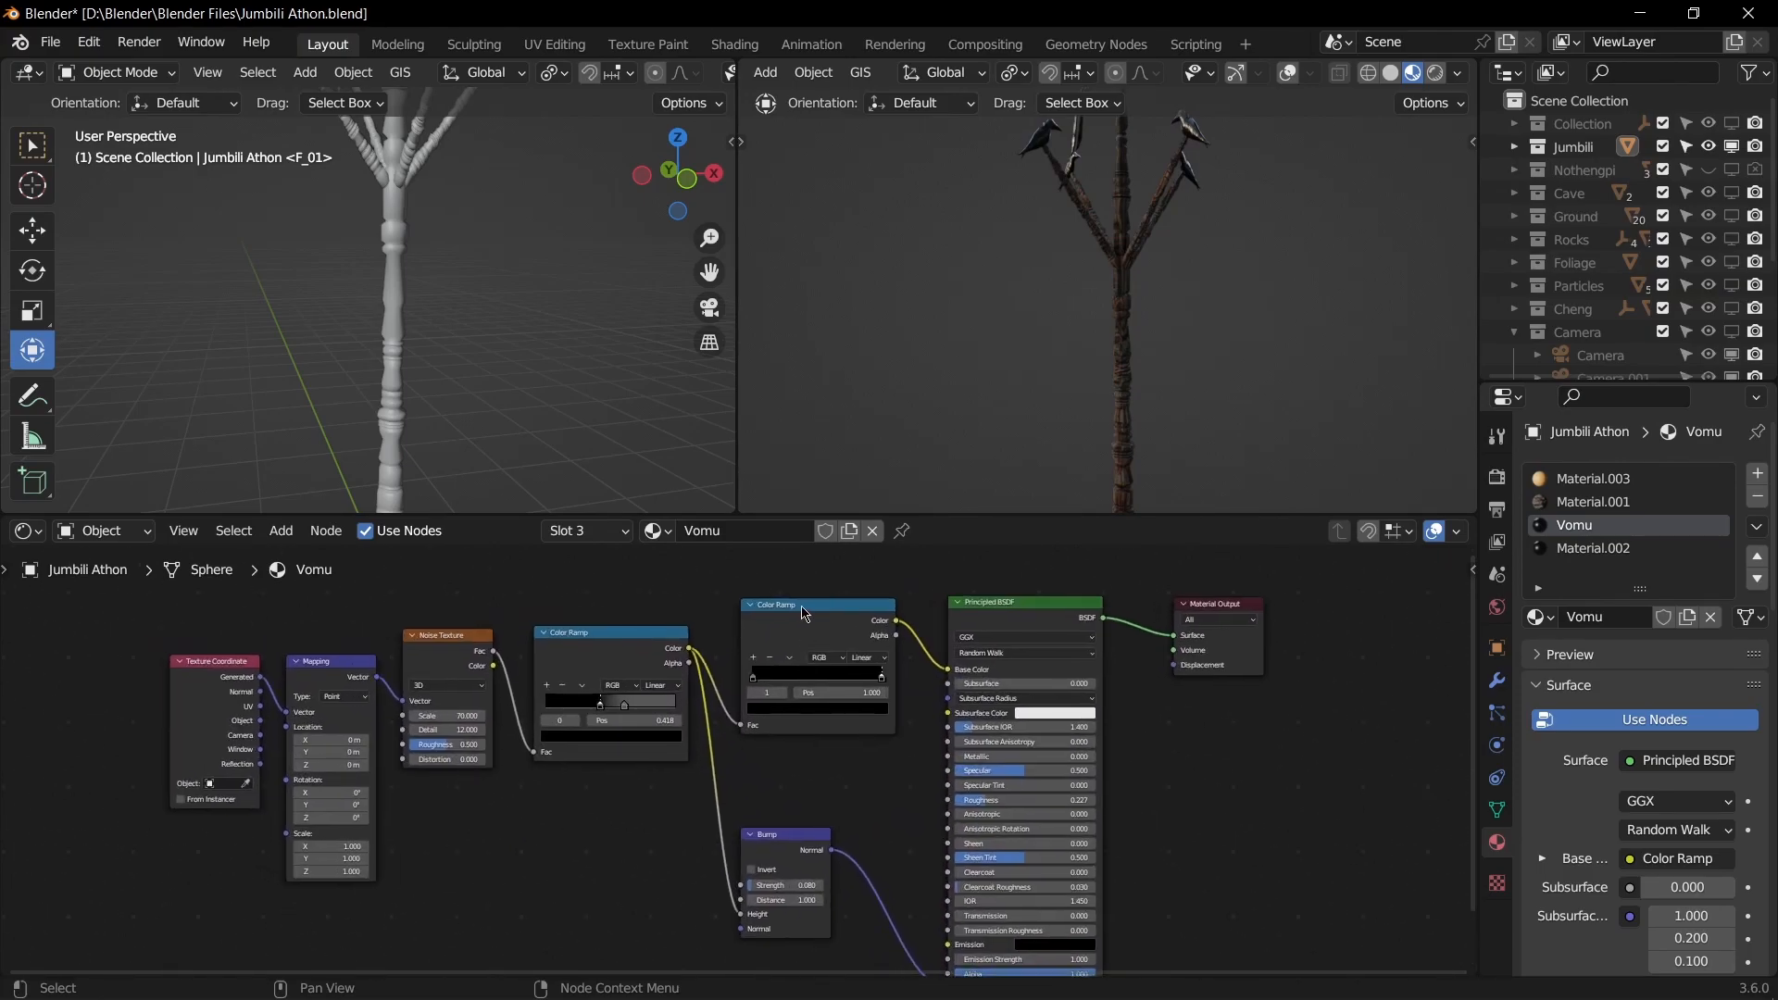
{"action": "left_click", "coordinate": [794, 615]}
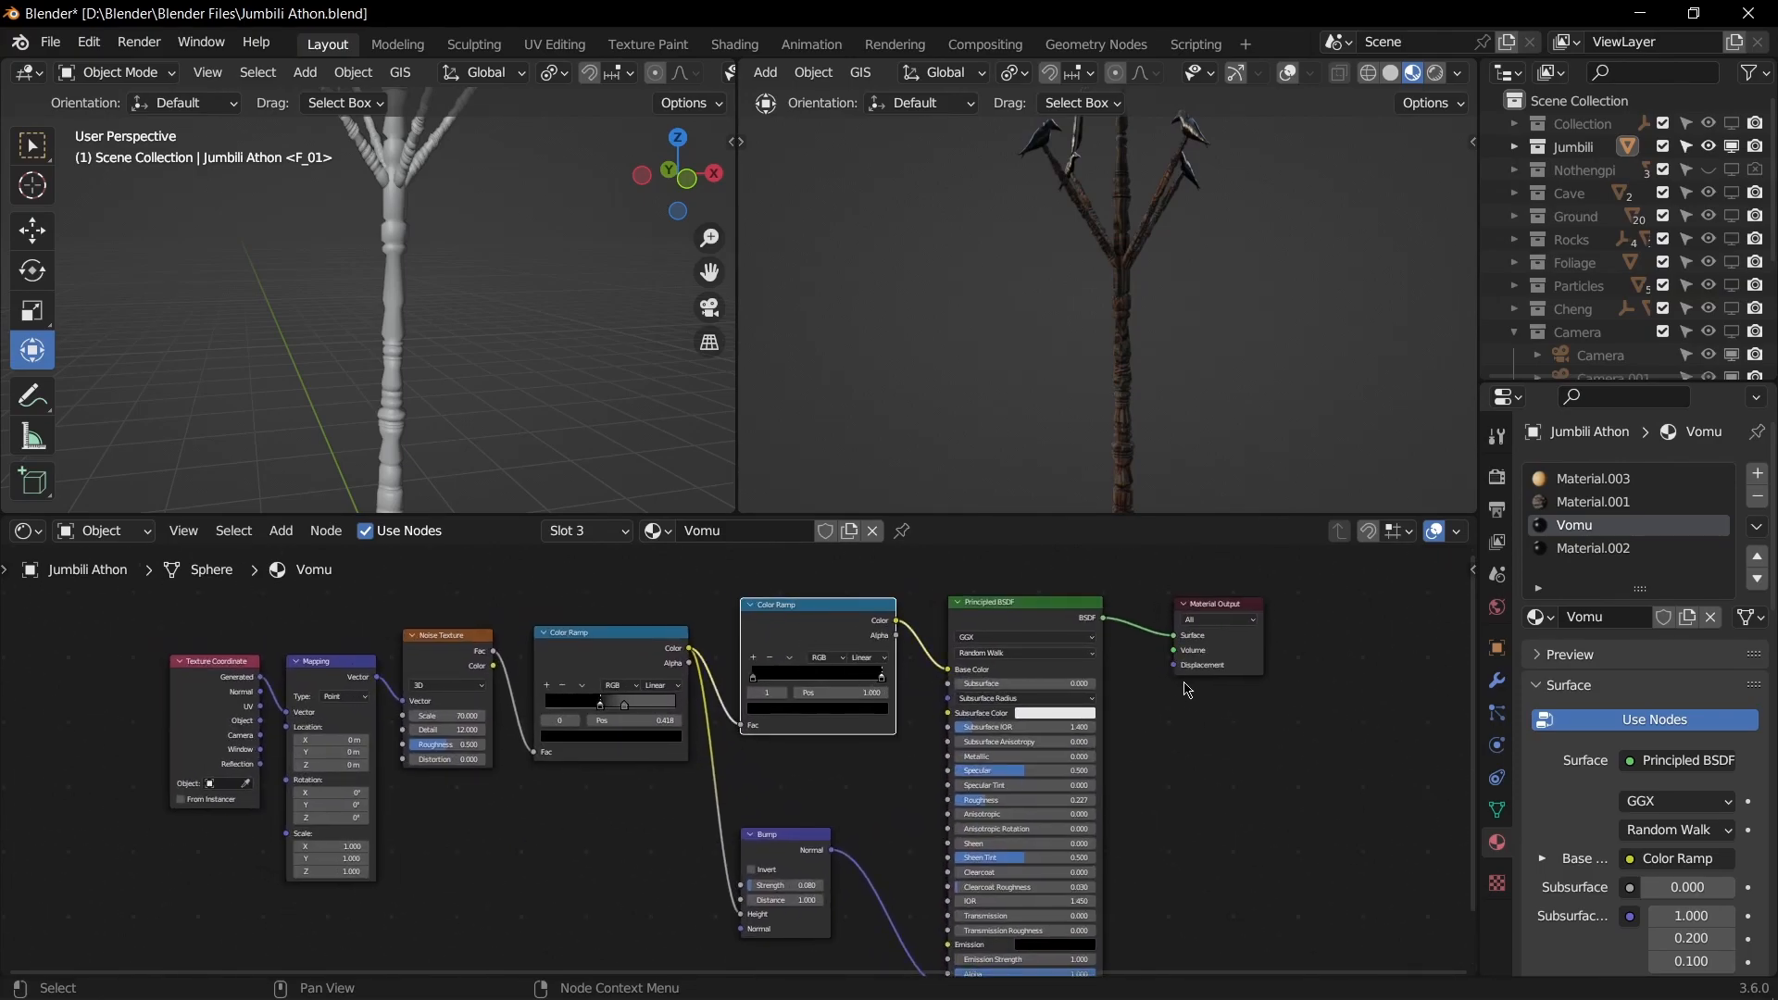
Step: Select the Jumbili Athon object and examine the birds on its branches from above
{"action": "left_click", "coordinate": [1046, 139]}
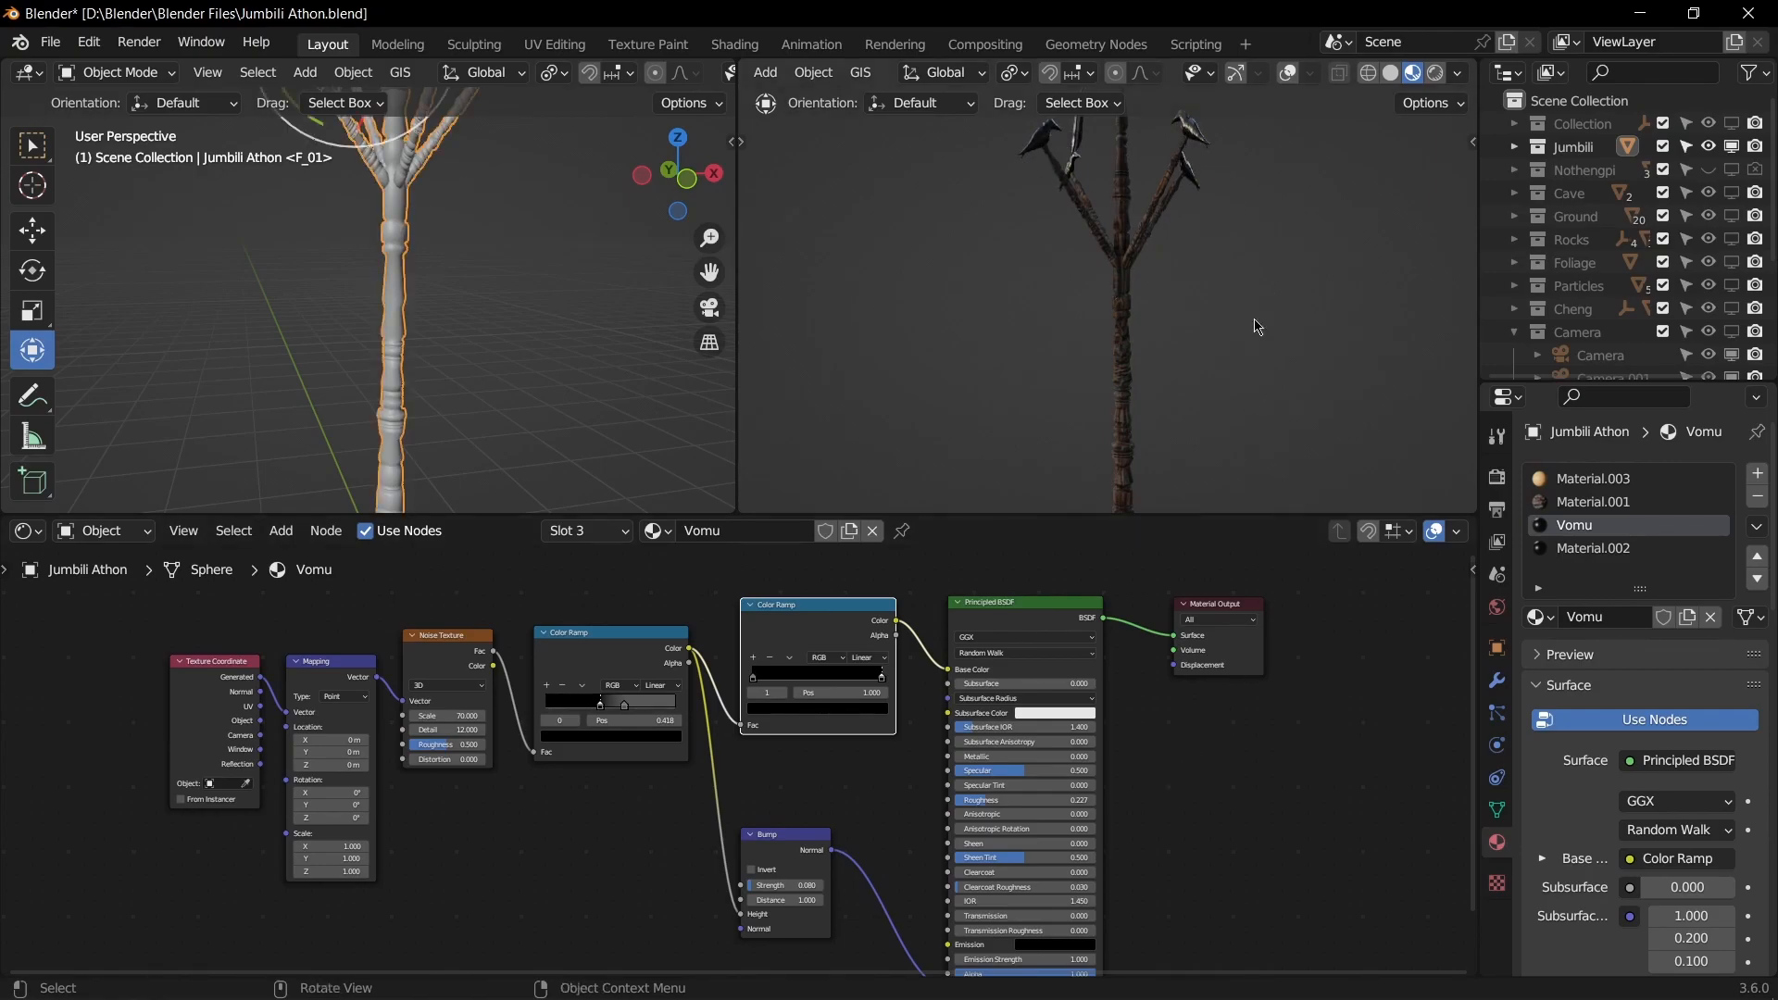
{"action": "middle_click_drag", "start_coordinate": [1255, 361], "coordinate": [1155, 408]}
{"action": "middle_click_drag", "start_coordinate": [1188, 293], "coordinate": [1142, 365]}
{"action": "scroll", "coordinate": [1143, 365], "scroll_direction": "up", "scroll_amount": 4}
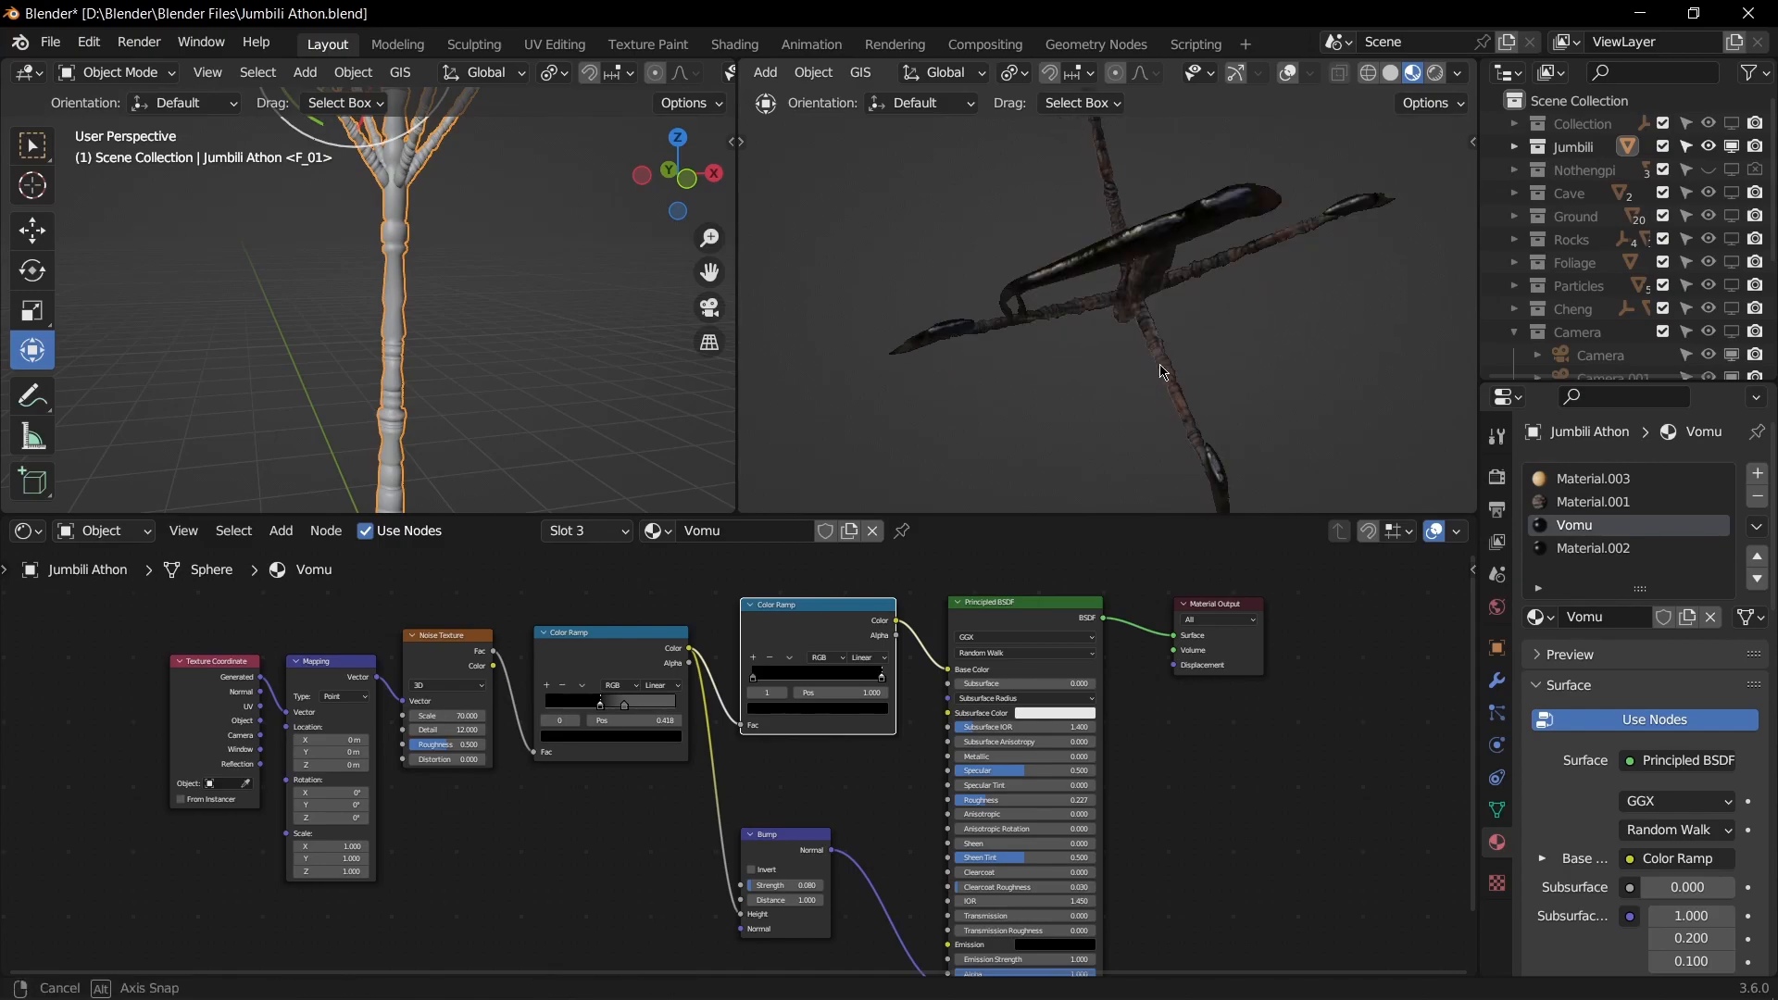
Step: Inspect the Vomu material's Color Ramp and Bump nodes and view the complete pole from several angles
{"action": "left_click", "coordinate": [865, 711]}
{"action": "mouse_move", "coordinate": [859, 615]}
{"action": "left_mouse_down"}
{"action": "mouse_move", "coordinate": [859, 525]}
{"action": "mouse_move", "coordinate": [858, 615]}
{"action": "left_mouse_up"}
{"action": "middle_click_drag", "start_coordinate": [1279, 247], "coordinate": [1372, 189]}
{"action": "middle_click_drag", "start_coordinate": [1246, 219], "coordinate": [1274, 417]}
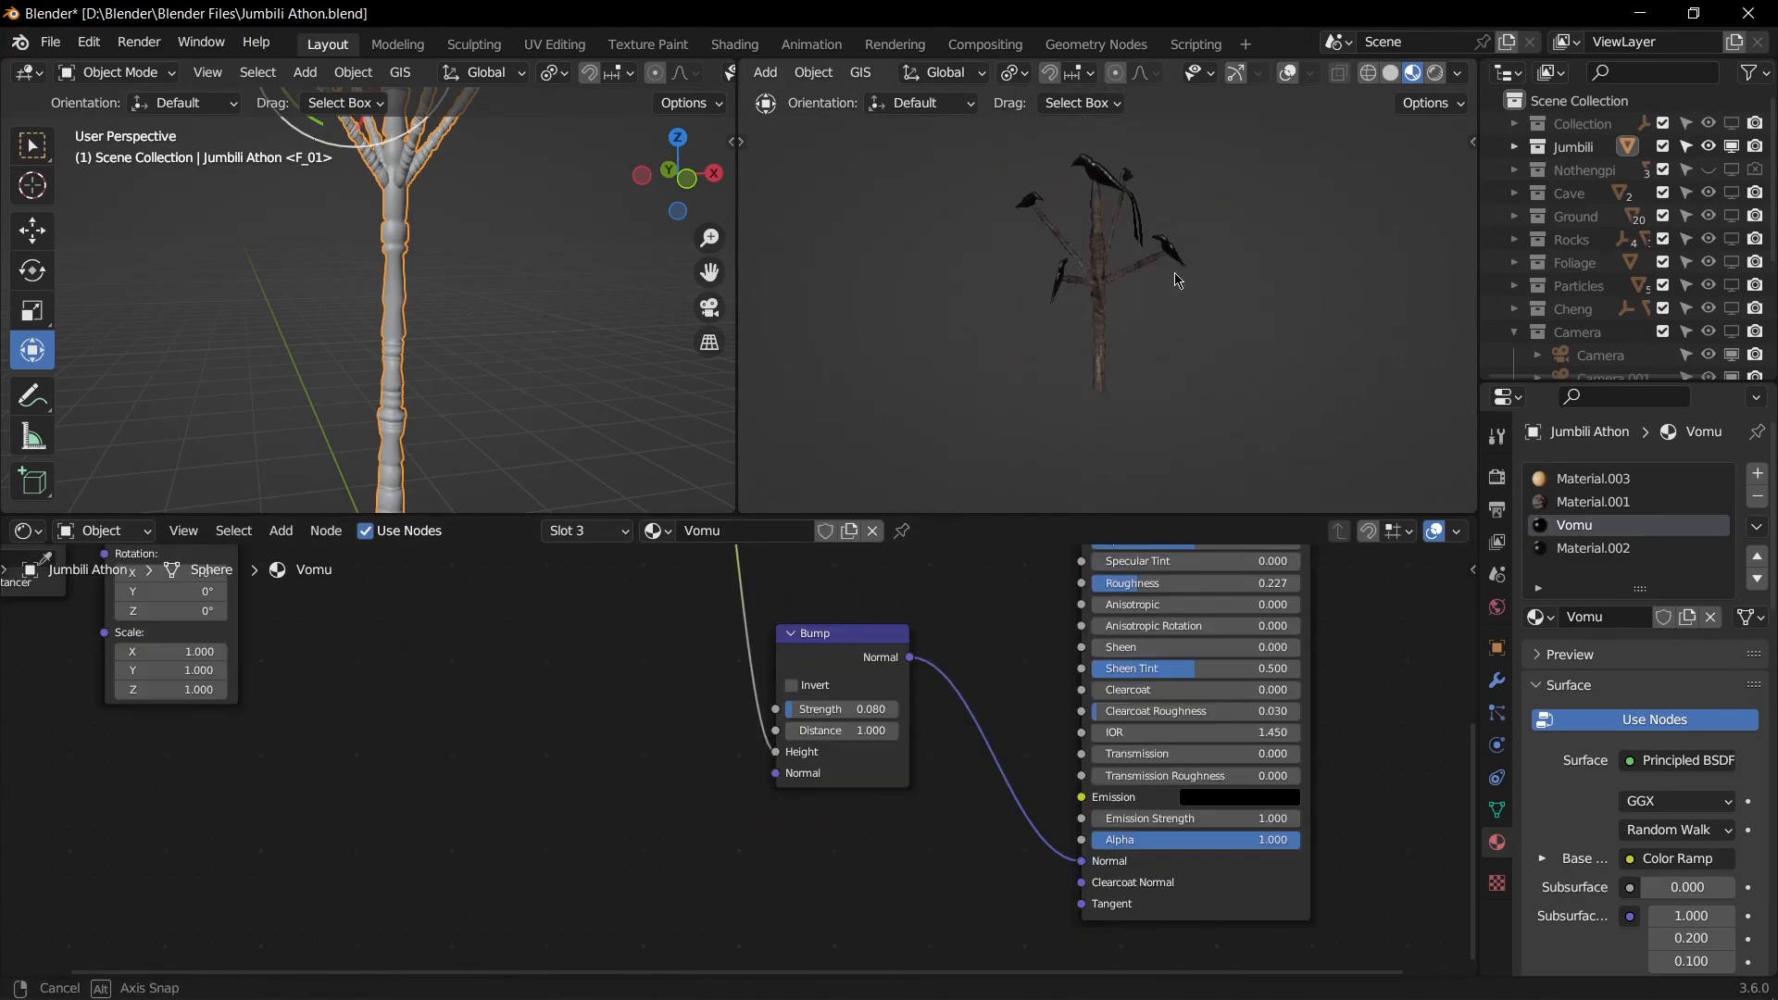
{"action": "middle_click_drag", "start_coordinate": [1178, 278], "coordinate": [1245, 262]}
{"action": "middle_click_drag", "start_coordinate": [1060, 305], "coordinate": [1129, 299]}
{"action": "scroll", "coordinate": [1175, 303], "scroll_direction": "down", "scroll_amount": 1}
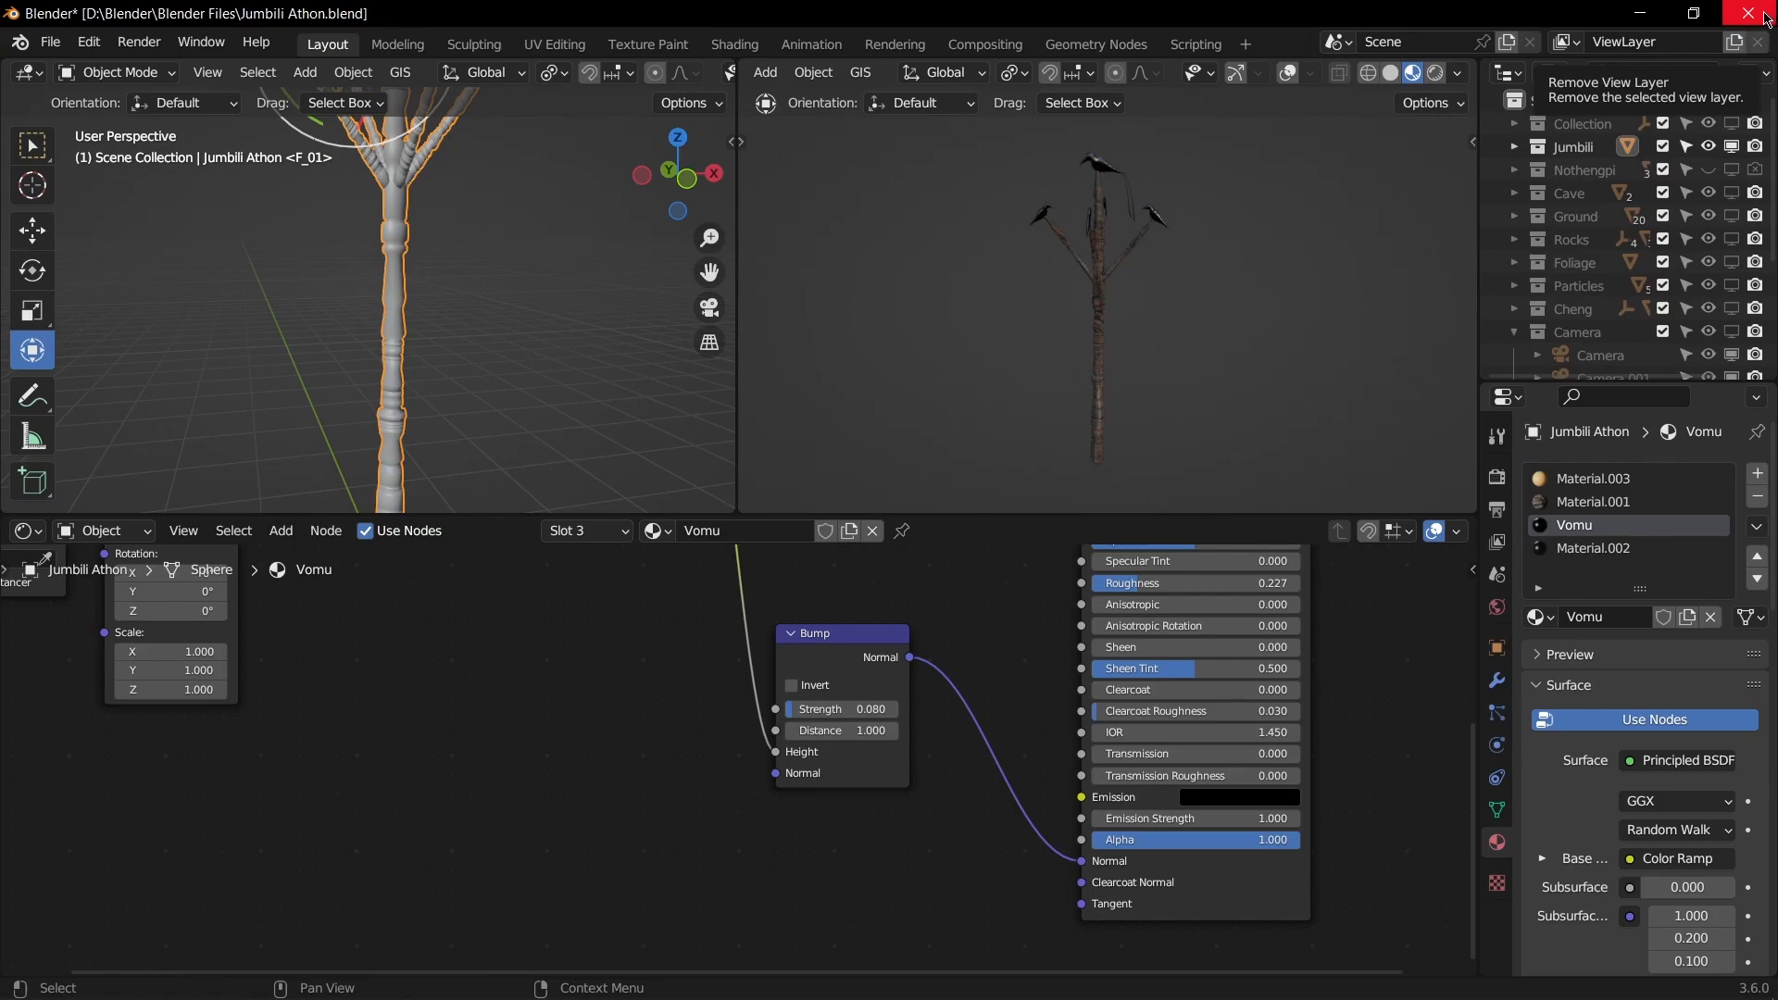
{"action": "middle_click_drag", "start_coordinate": [1189, 234], "coordinate": [1123, 327]}
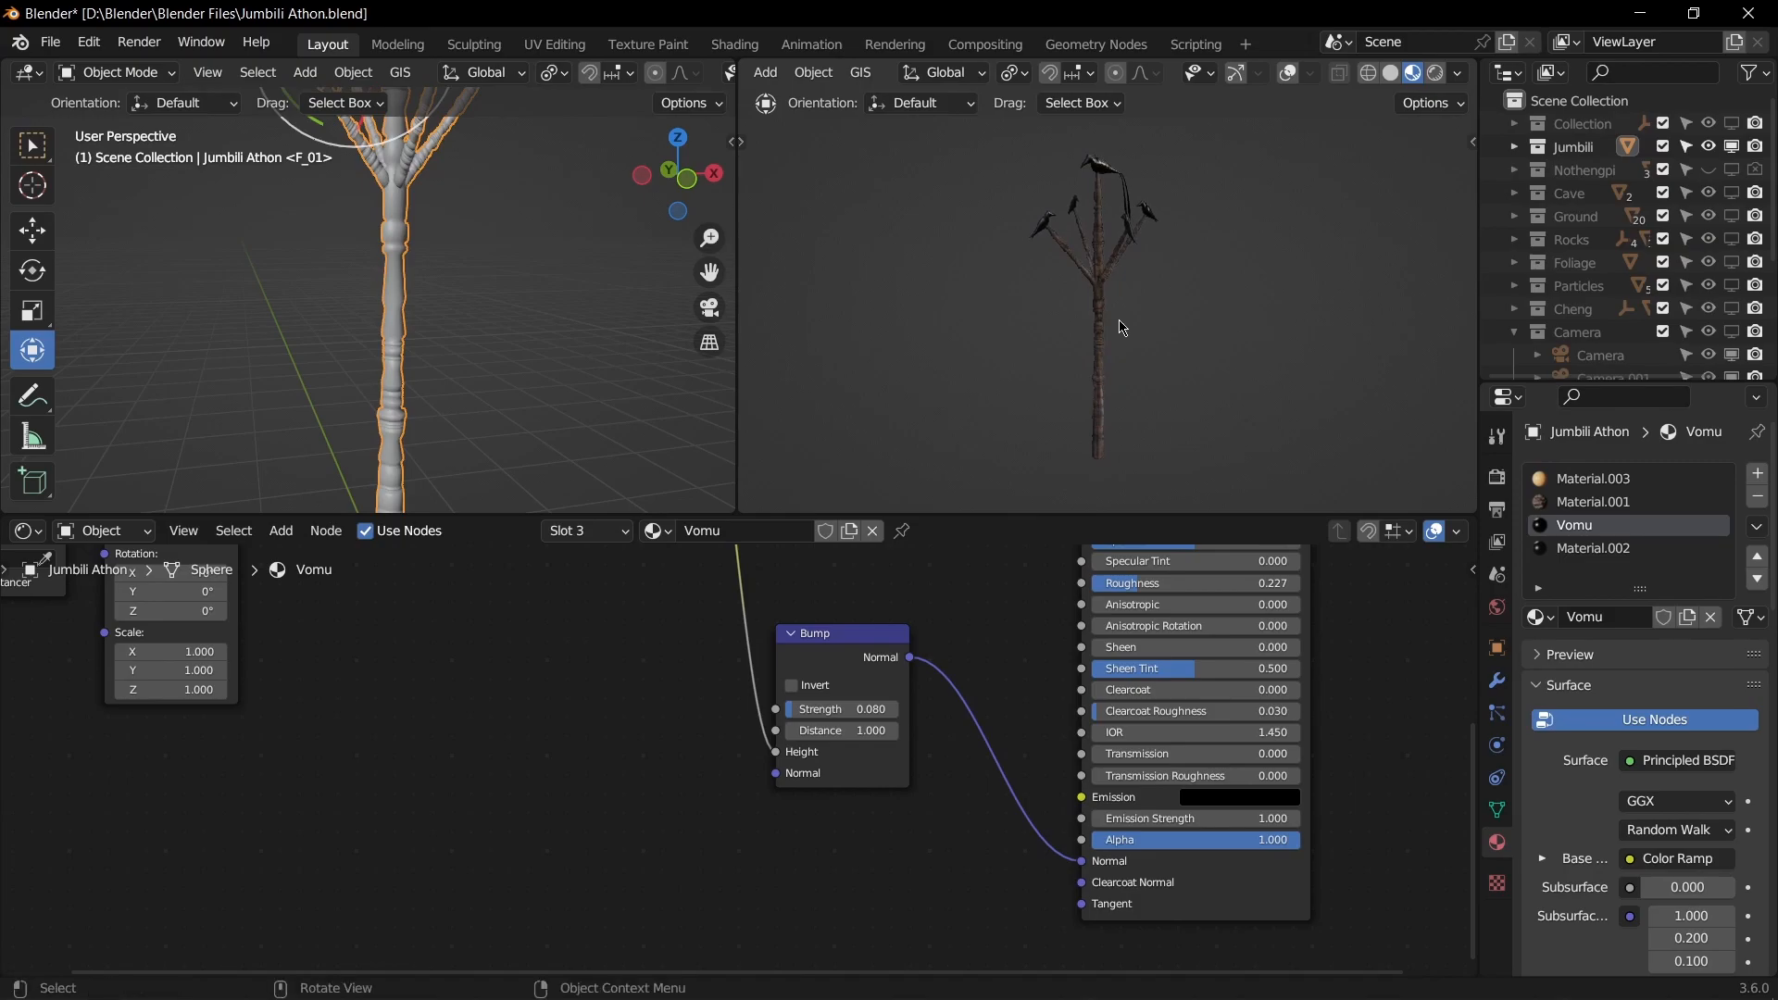
{"action": "middle_click_drag", "start_coordinate": [1231, 213], "coordinate": [1056, 269]}
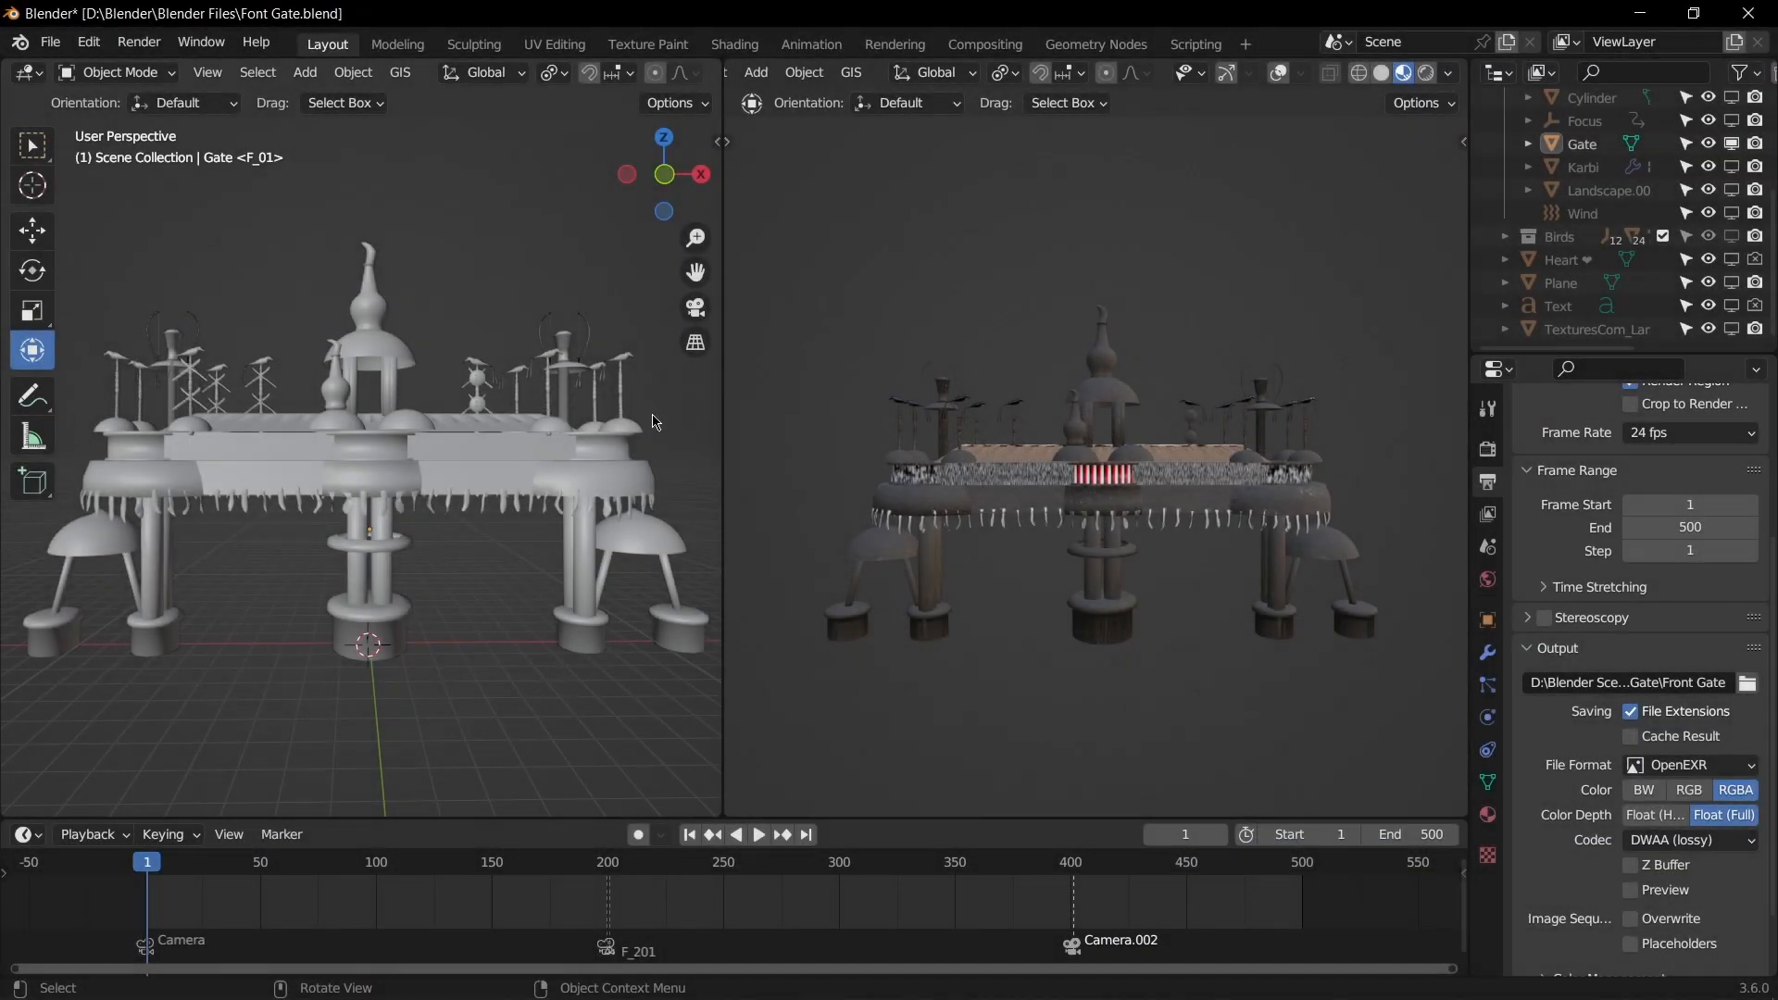
Step: Examine the front gate model from the side and up close in both 3D views
{"action": "middle_click_drag", "start_coordinate": [322, 344], "coordinate": [306, 508]}
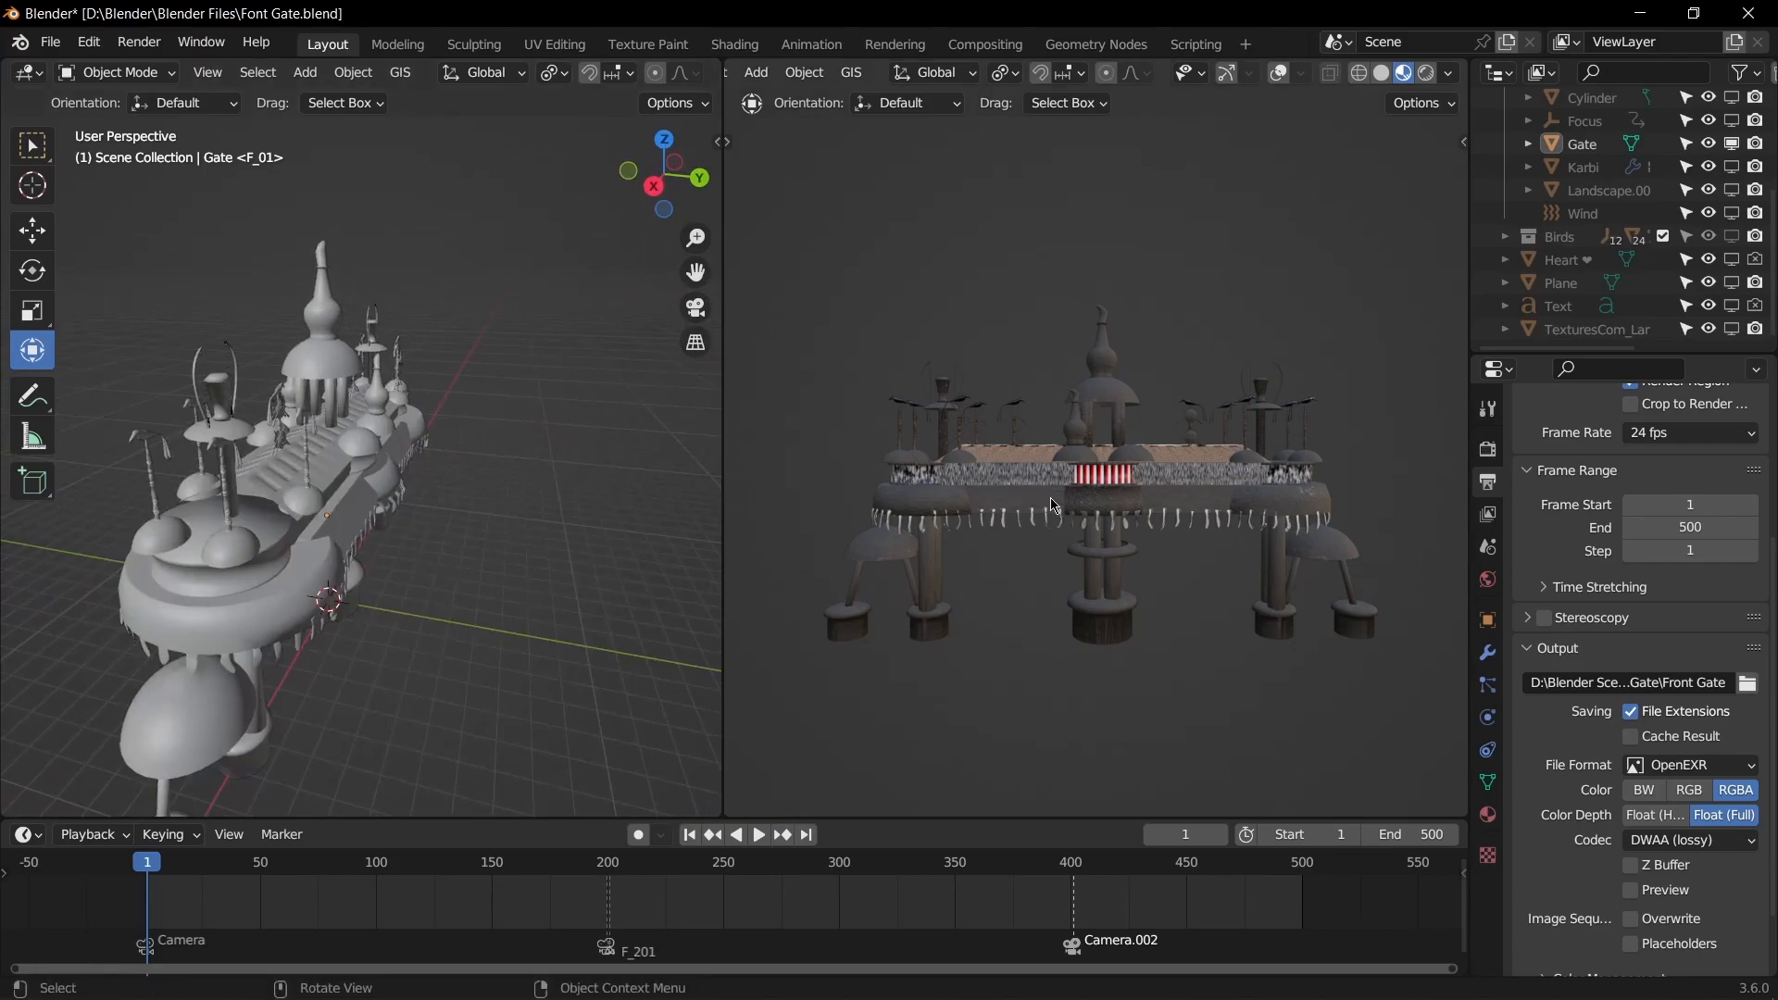
{"action": "middle_click_drag", "start_coordinate": [941, 481], "coordinate": [1454, 546]}
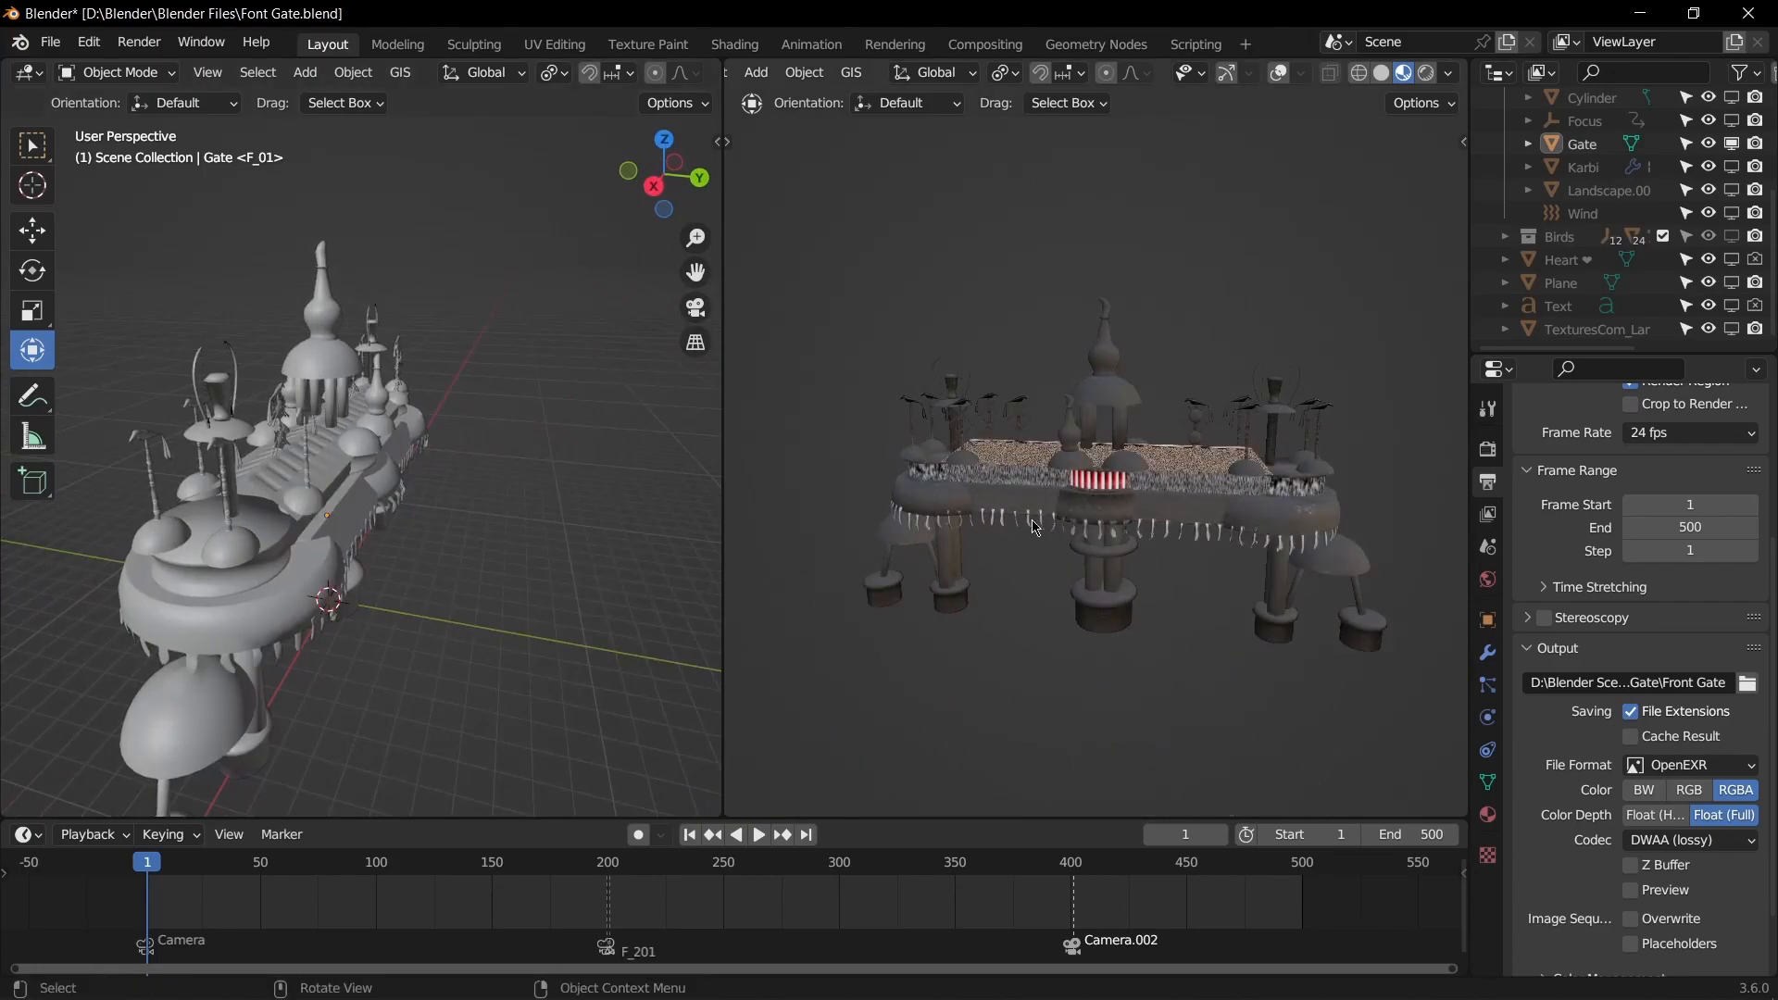
{"action": "scroll", "coordinate": [1219, 549], "scroll_direction": "up", "scroll_amount": 7}
{"action": "middle_click_drag", "start_coordinate": [1220, 549], "coordinate": [1102, 546]}
{"action": "scroll", "coordinate": [1097, 560], "scroll_direction": "down", "scroll_amount": 4}
{"action": "scroll", "coordinate": [1101, 547], "scroll_direction": "up", "scroll_amount": 4}
Step: Select the gate and review its material slots, choosing Concrete and Concrete.003
{"action": "left_click", "coordinate": [1111, 523]}
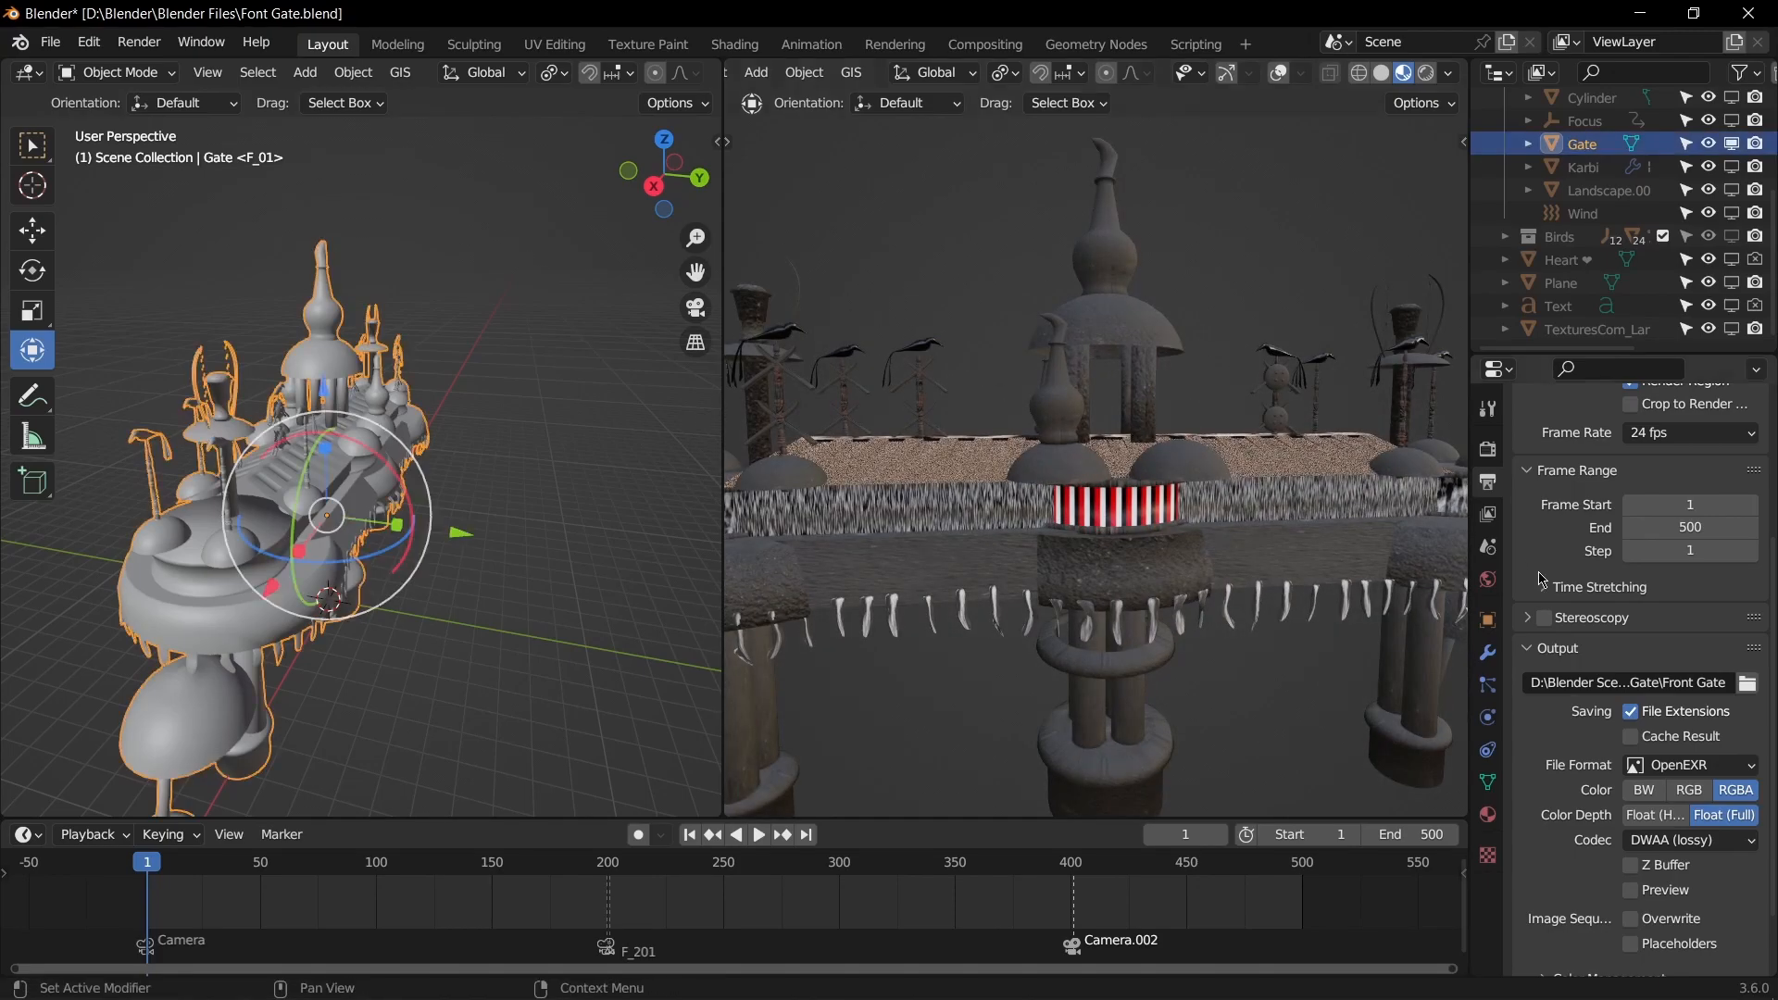
{"action": "left_click", "coordinate": [1488, 815]}
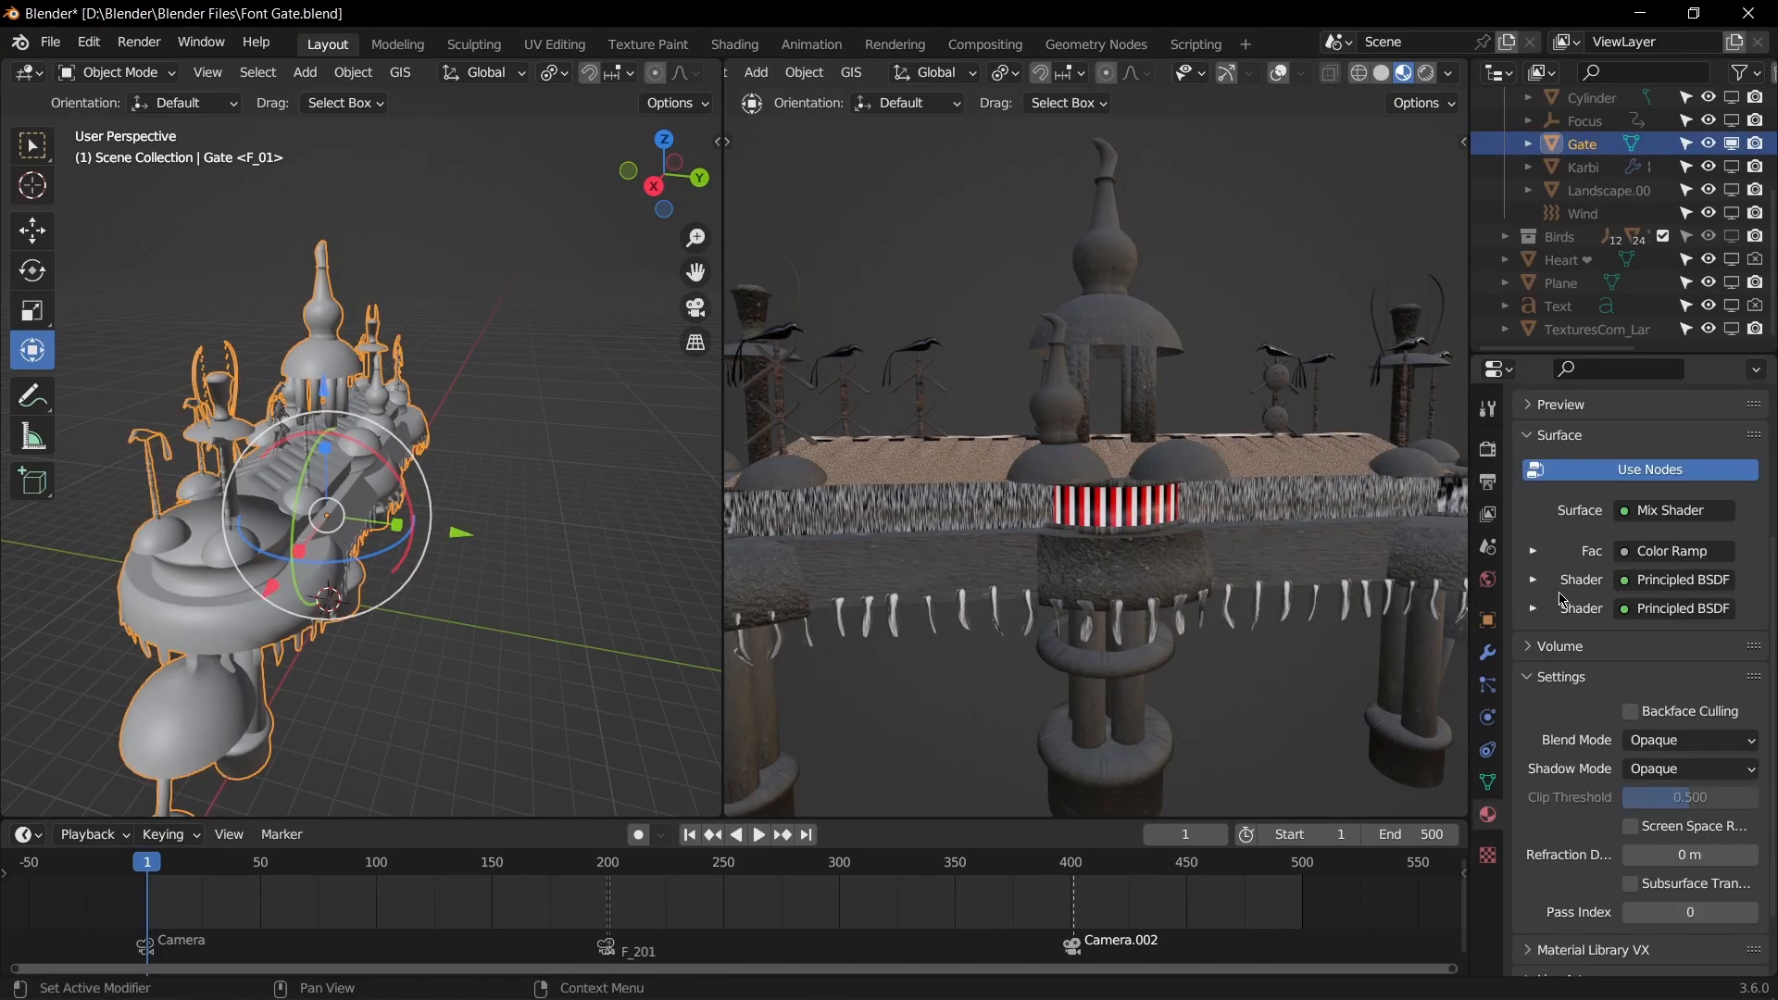
{"action": "scroll", "coordinate": [1563, 599], "scroll_direction": "up", "scroll_amount": 3}
{"action": "scroll", "coordinate": [1563, 600], "scroll_direction": "up", "scroll_amount": 3}
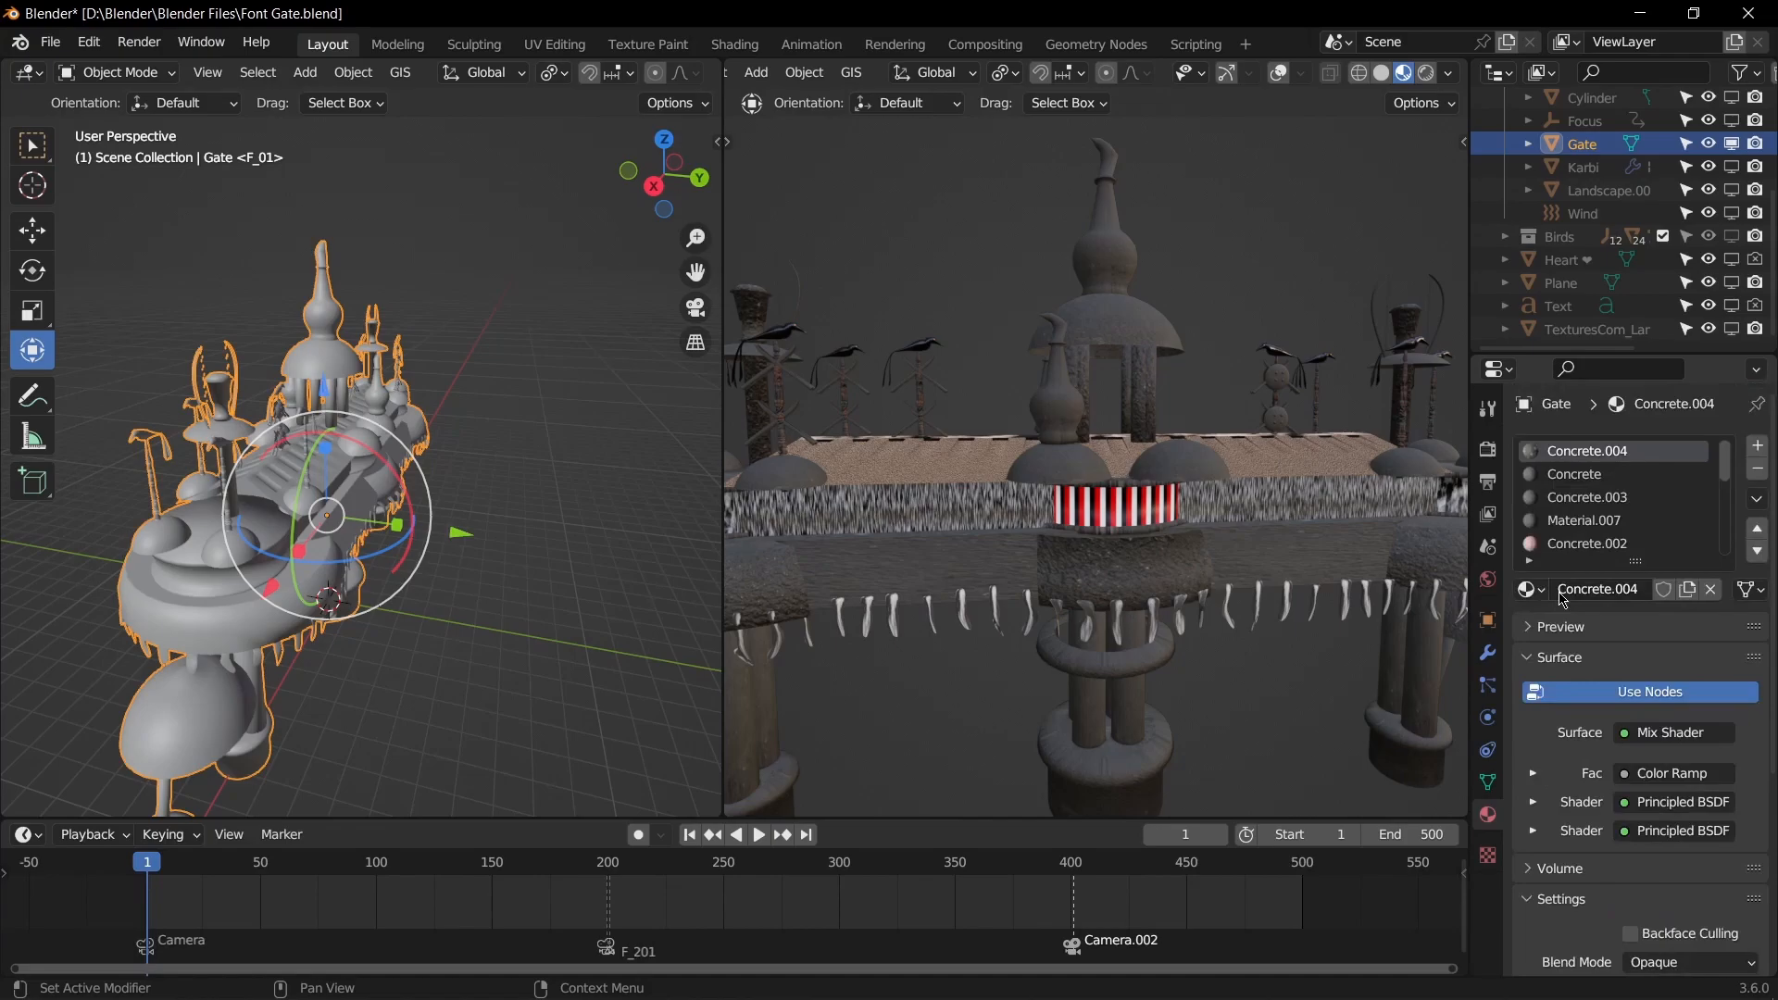
{"action": "left_click", "coordinate": [1586, 474]}
{"action": "left_click", "coordinate": [1589, 497]}
{"action": "scroll", "coordinate": [1589, 507], "scroll_direction": "down", "scroll_amount": 2}
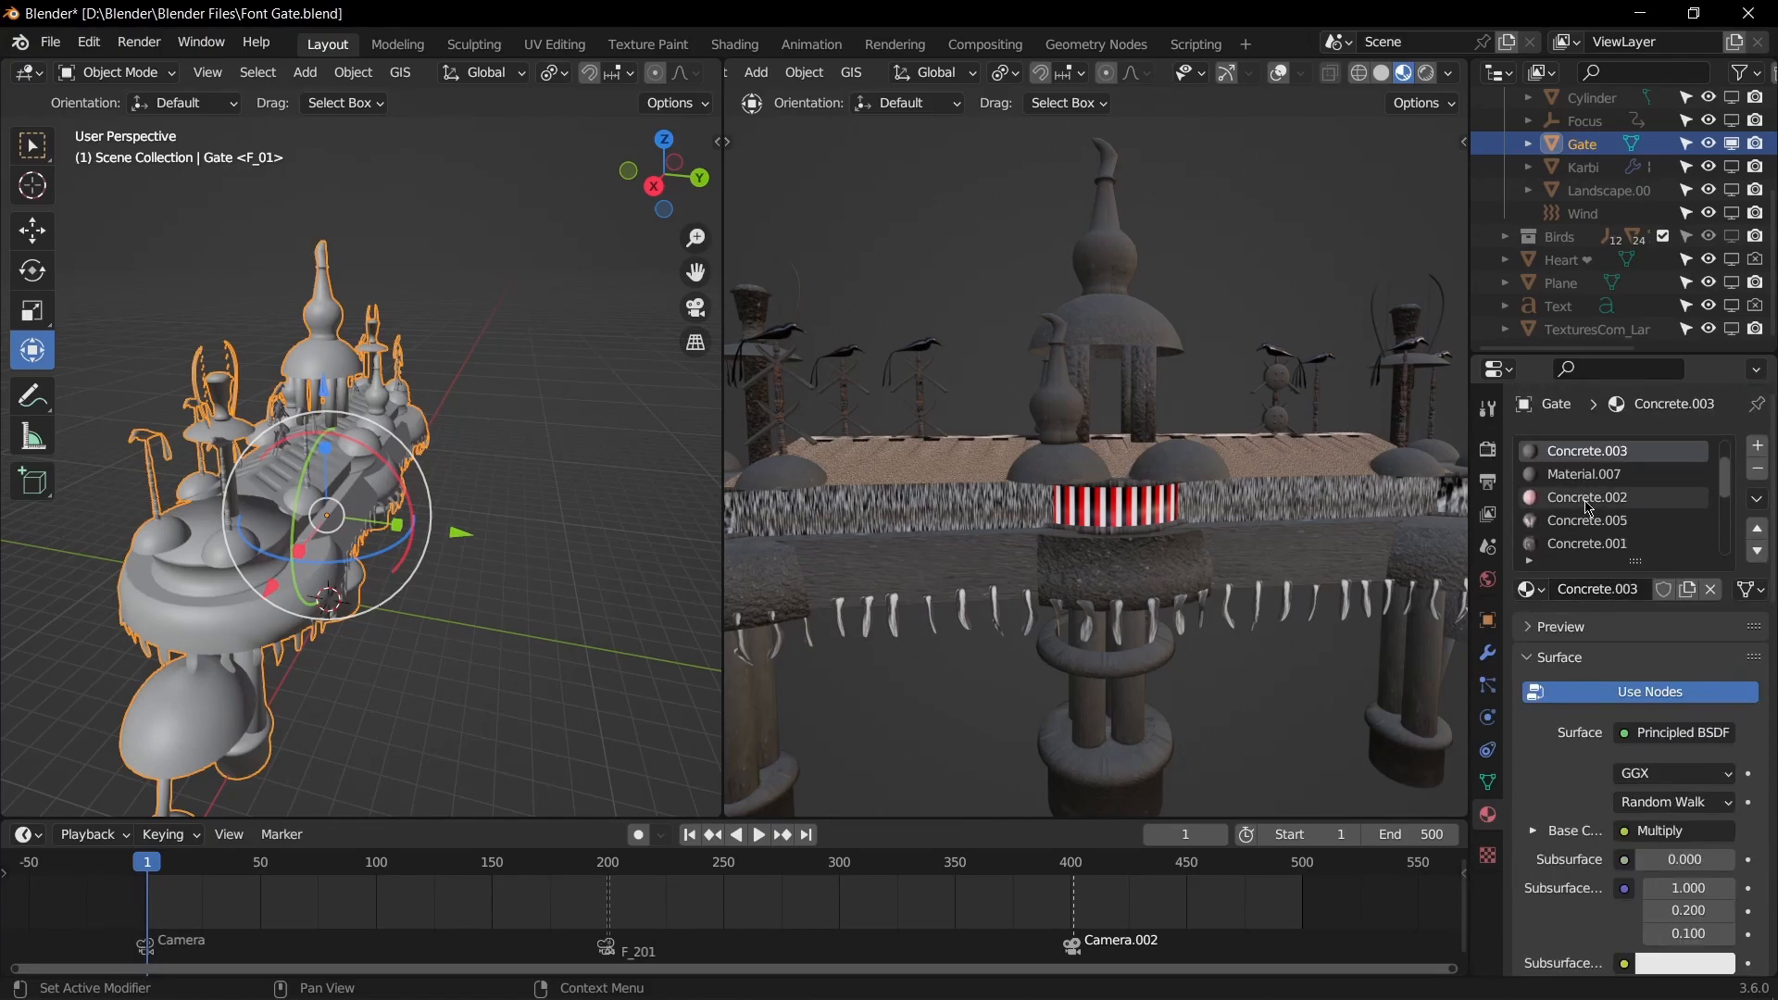
{"action": "scroll", "coordinate": [1589, 508], "scroll_direction": "down", "scroll_amount": 3}
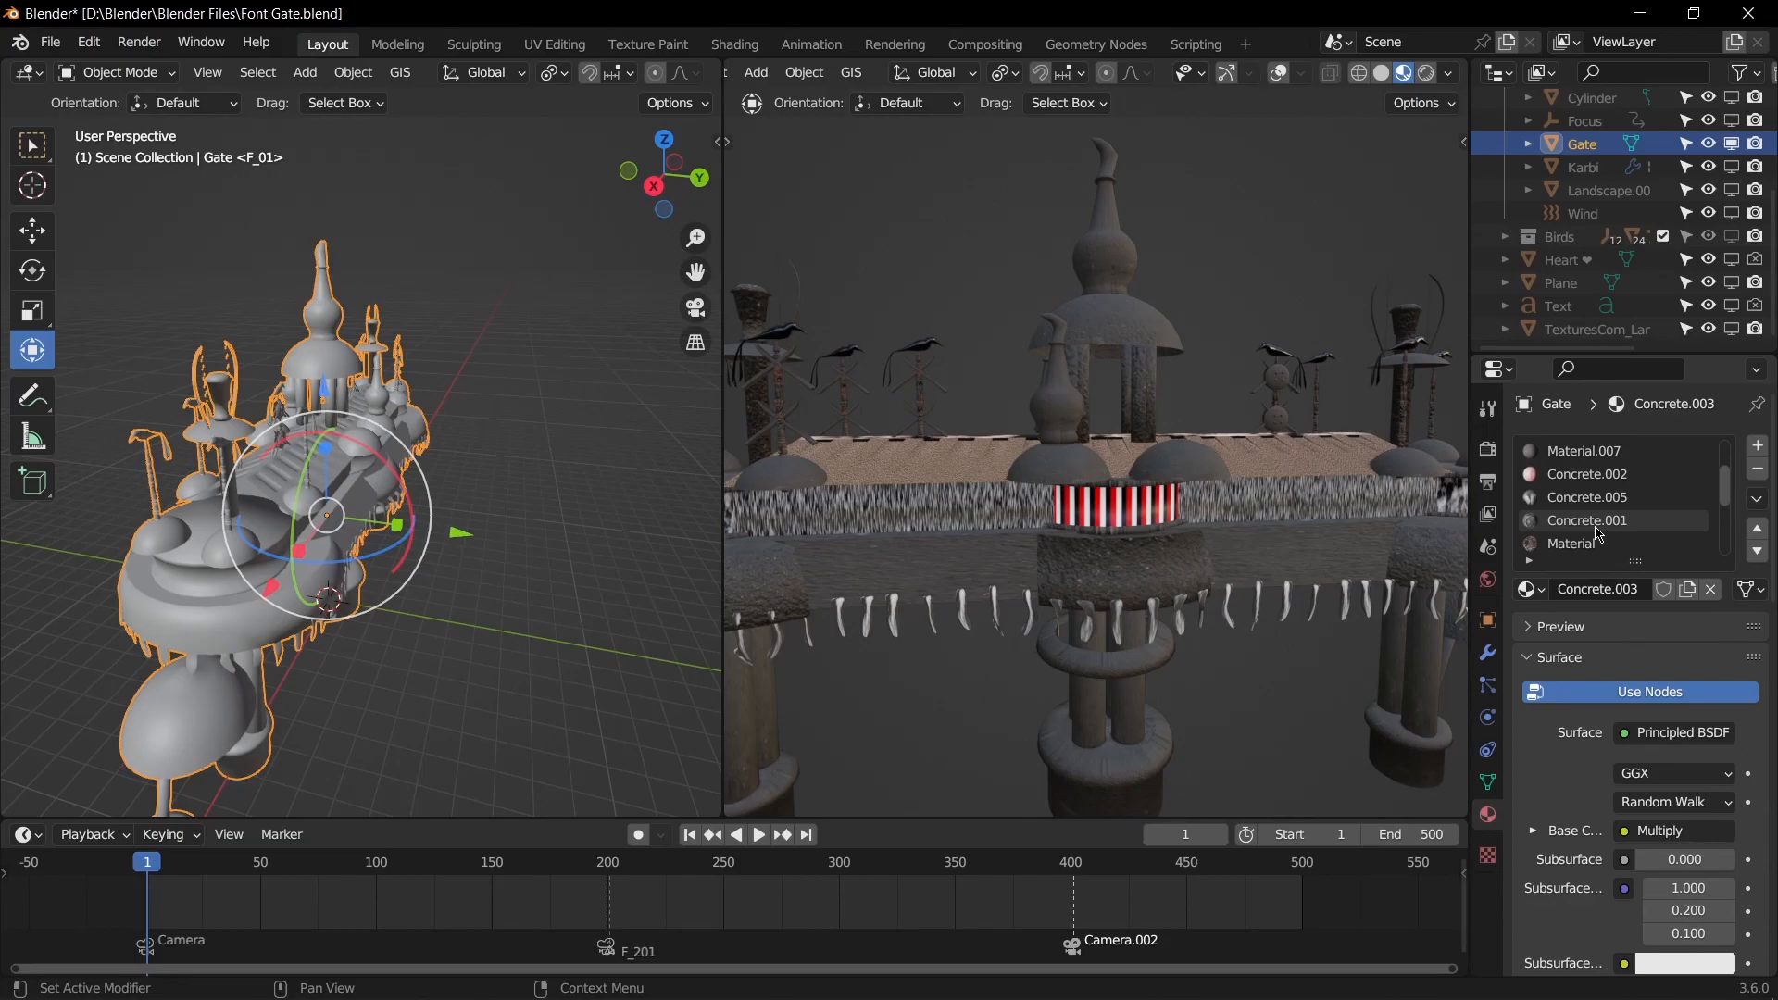
{"action": "scroll", "coordinate": [1599, 535], "scroll_direction": "up", "scroll_amount": 5}
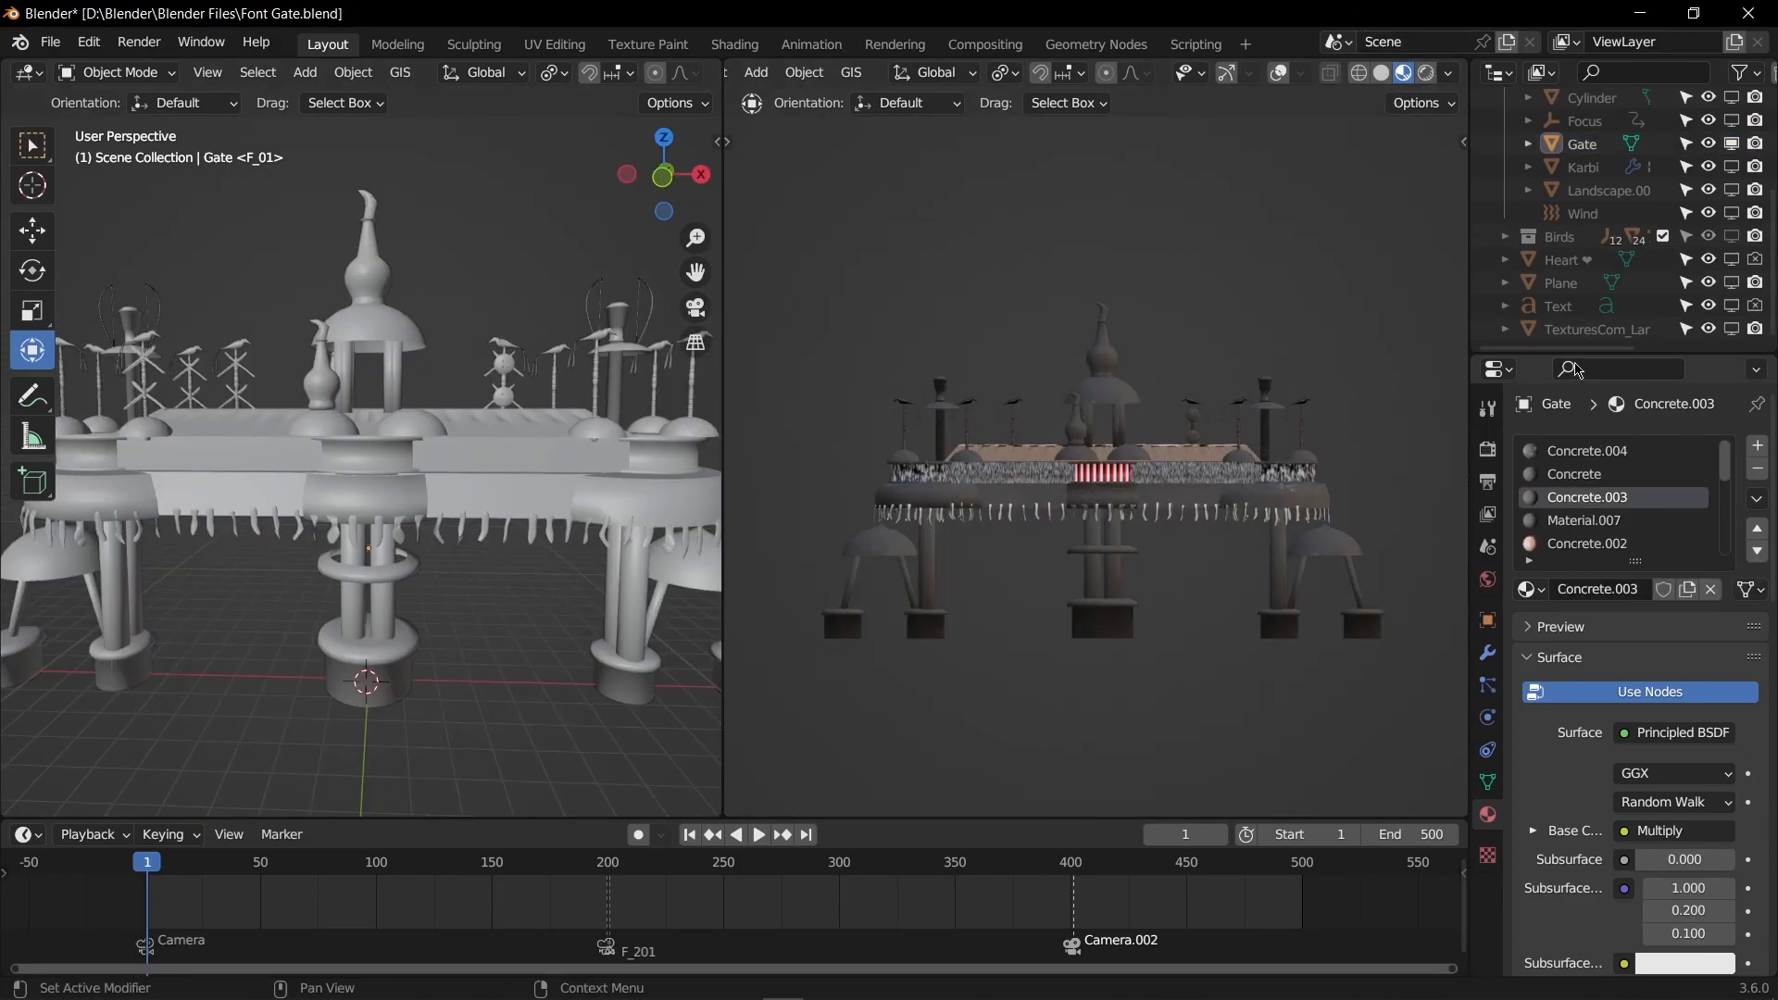
Step: Change the timeline area to an enlarged Shader Editor and select the gate to load its material
{"action": "left_click", "coordinate": [28, 834]}
{"action": "left_click", "coordinate": [28, 834]}
{"action": "left_click", "coordinate": [27, 835]}
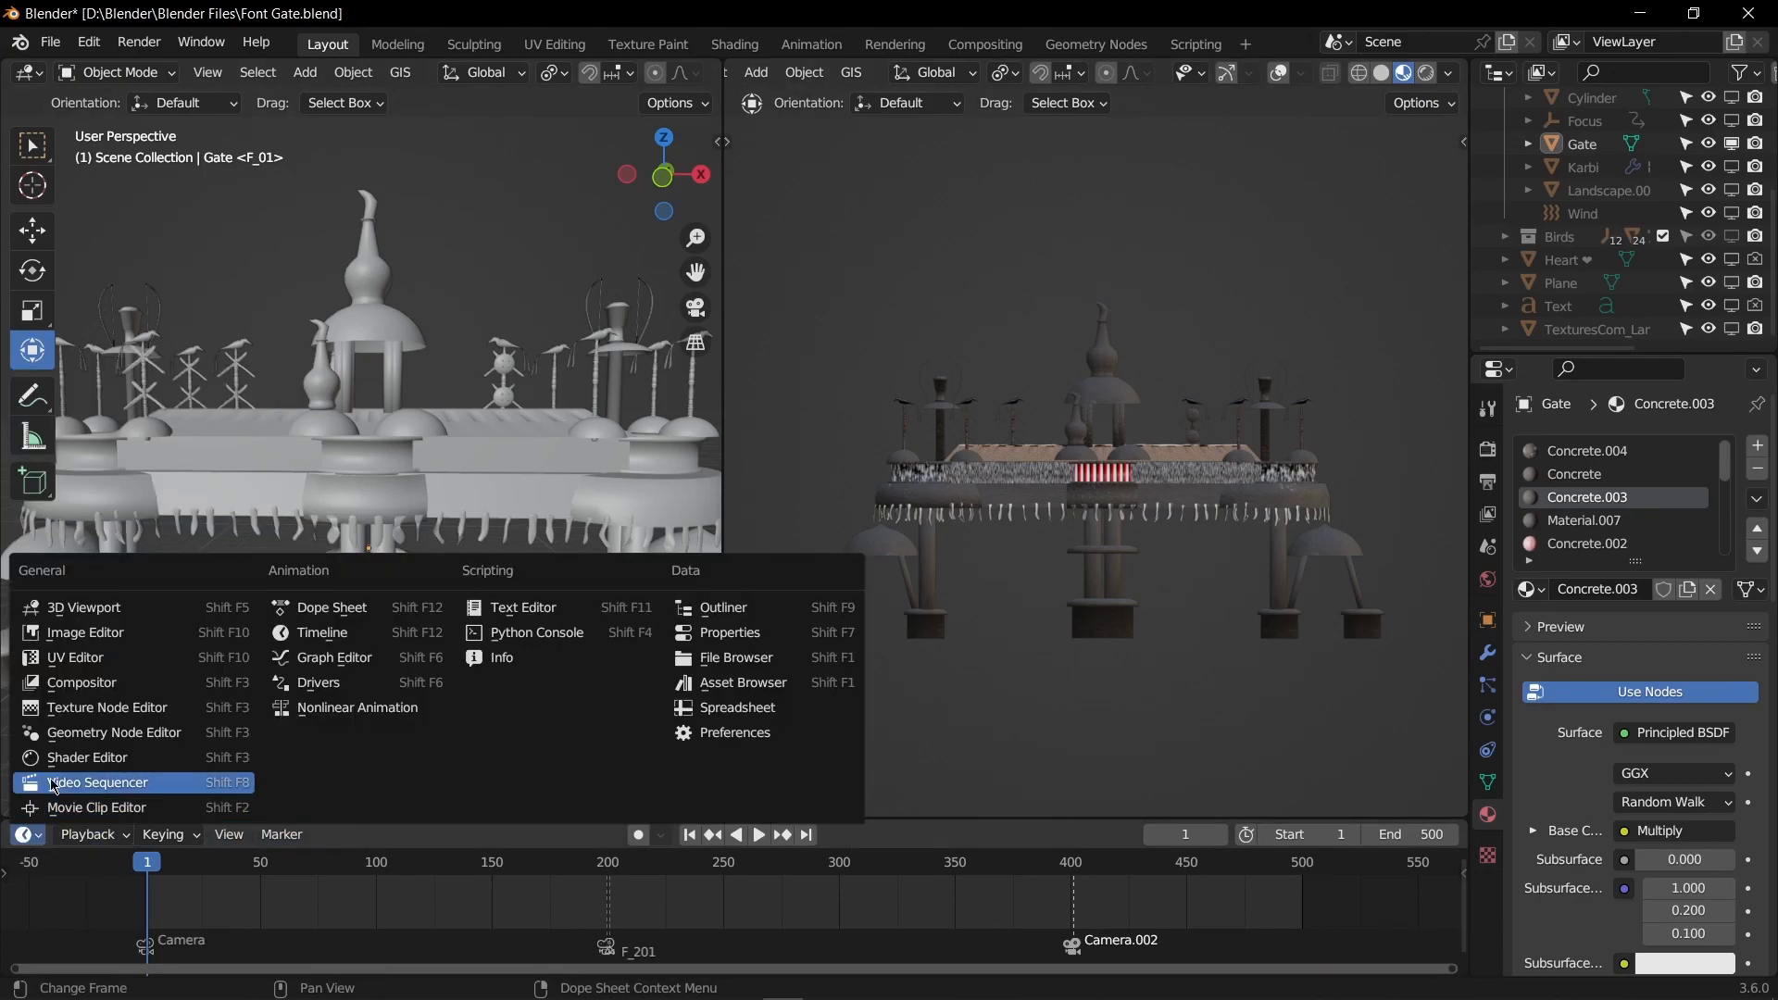
{"action": "left_click", "coordinate": [91, 758]}
{"action": "left_click_drag", "start_coordinate": [965, 816], "coordinate": [1019, 567]}
{"action": "left_click", "coordinate": [1055, 366]}
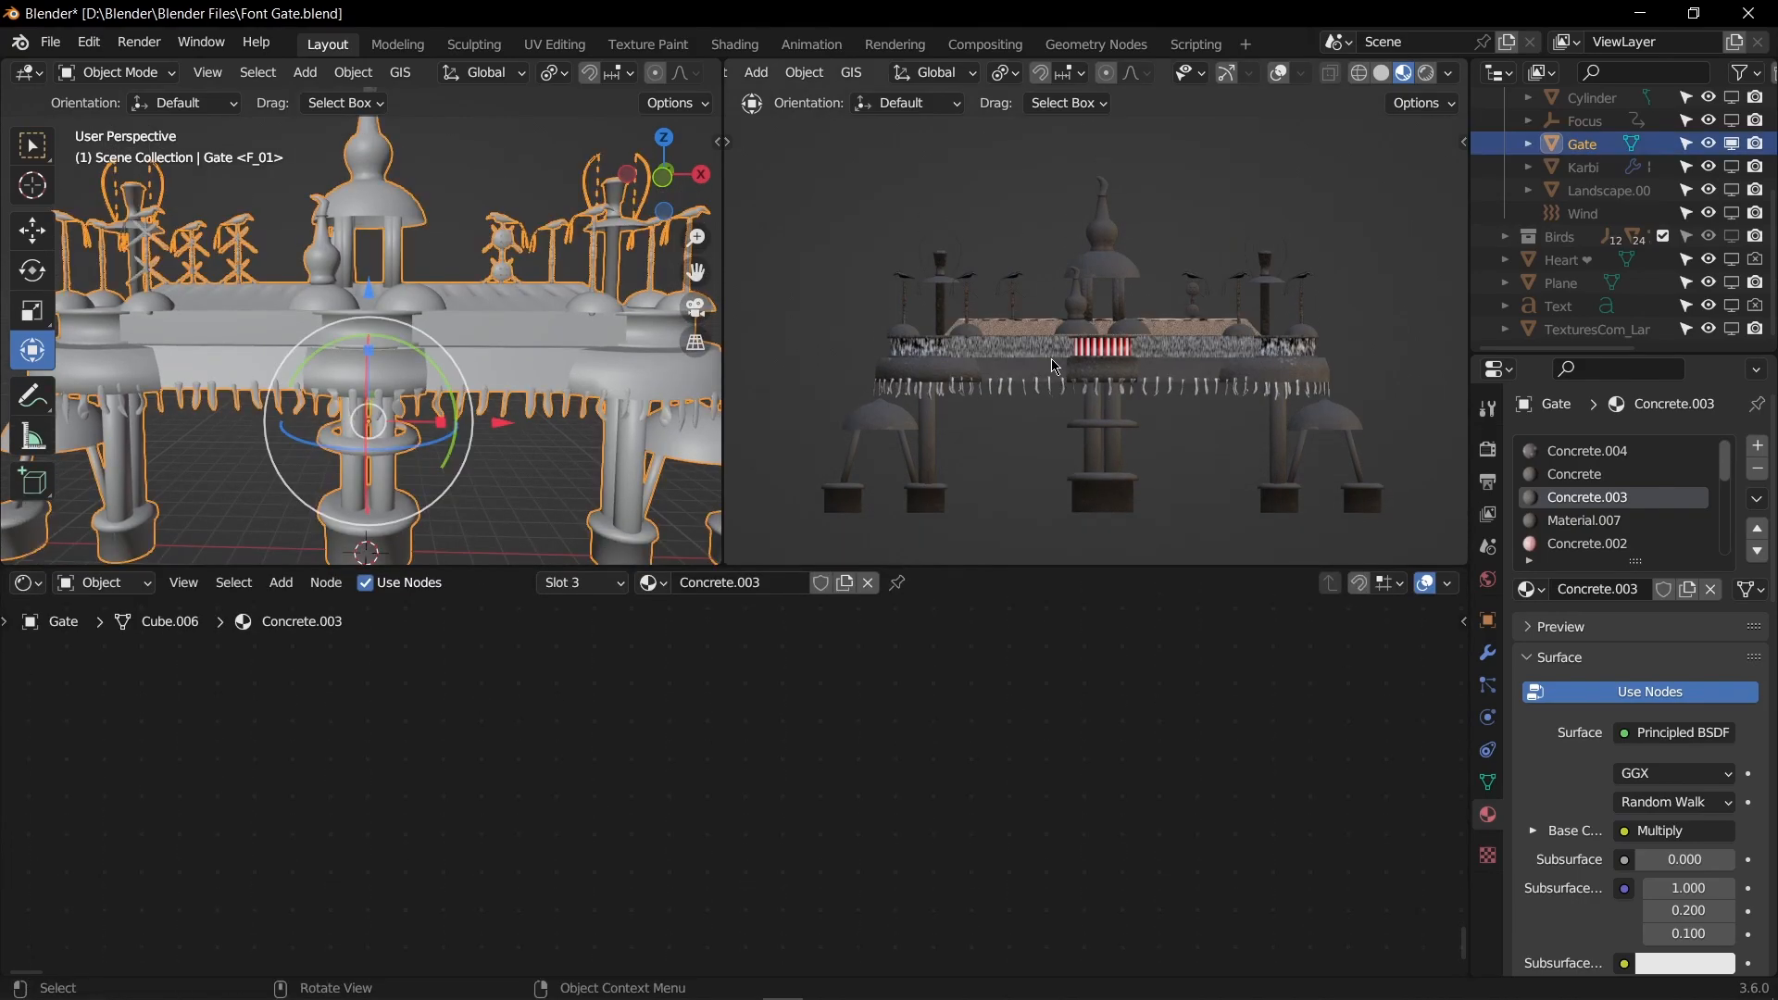
{"action": "middle_click_drag", "start_coordinate": [981, 346], "coordinate": [1111, 344]}
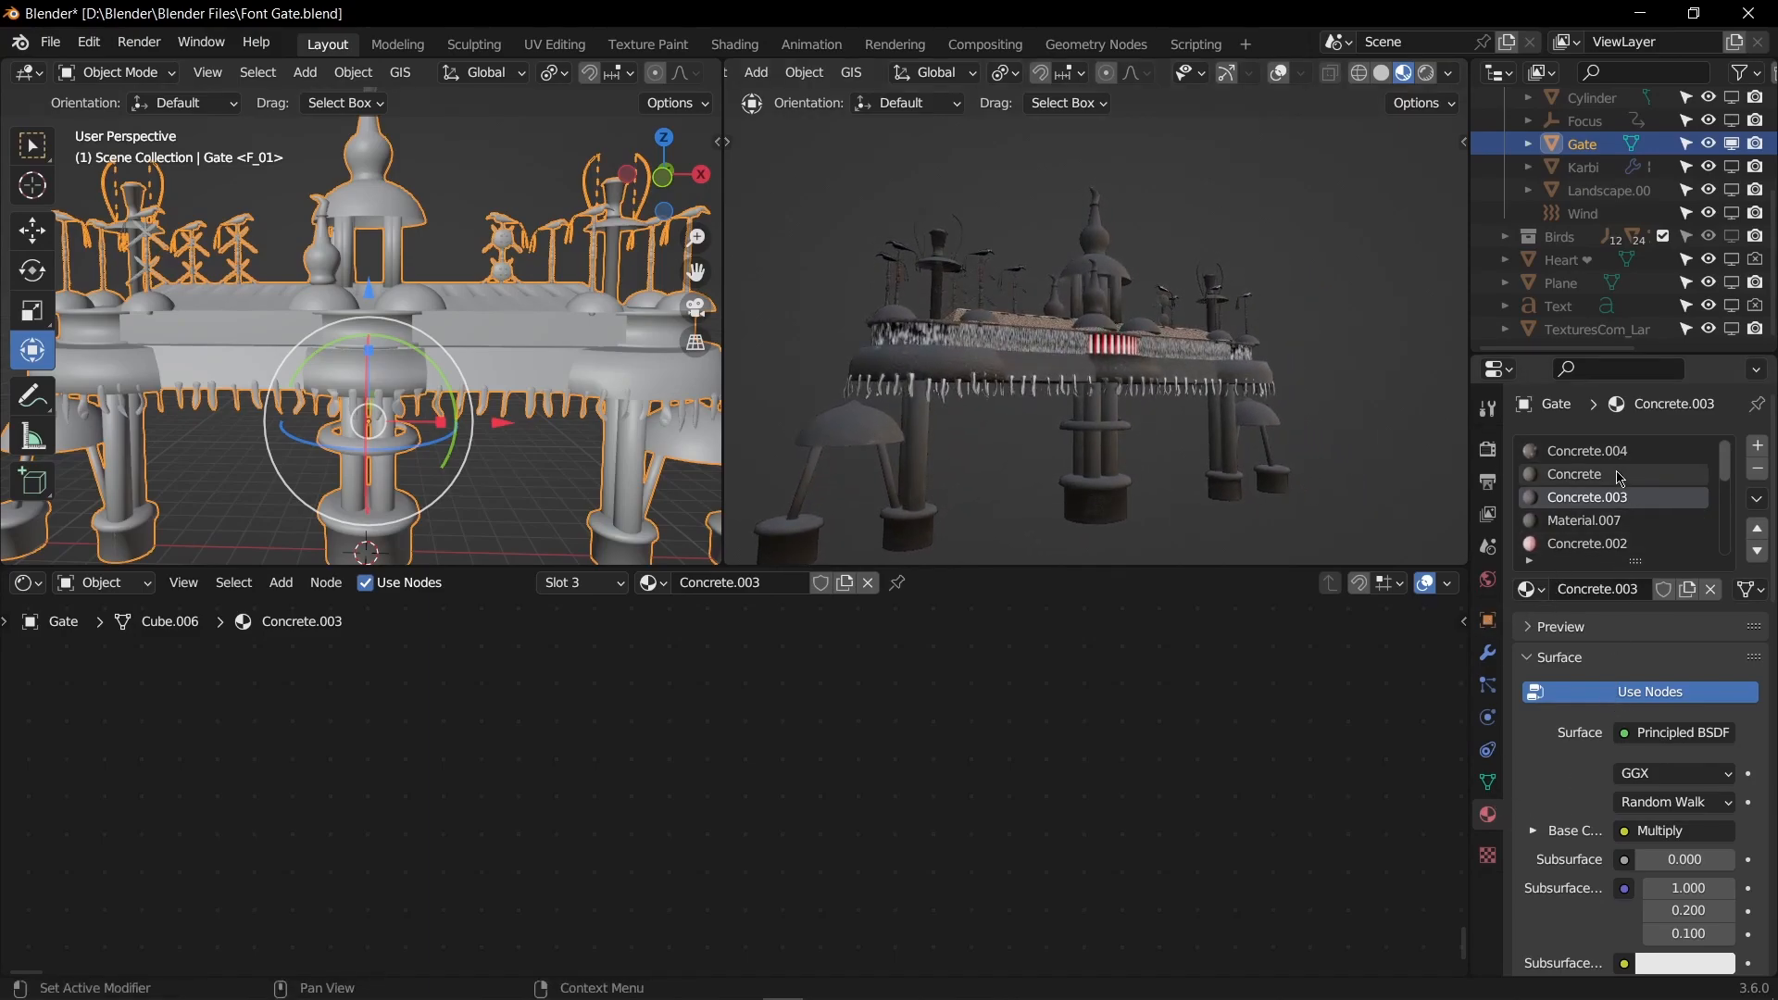
Step: Go through the gate's Concrete.004 and Material.003 slots and show the Roof material's full node tree
{"action": "left_click", "coordinate": [1591, 451]}
{"action": "scroll", "coordinate": [1600, 479], "scroll_direction": "down", "scroll_amount": 5}
{"action": "scroll", "coordinate": [1599, 480], "scroll_direction": "down", "scroll_amount": 4}
{"action": "middle_click_drag", "start_coordinate": [1060, 393], "coordinate": [945, 339]}
{"action": "scroll", "coordinate": [1115, 407], "scroll_direction": "up", "scroll_amount": 3}
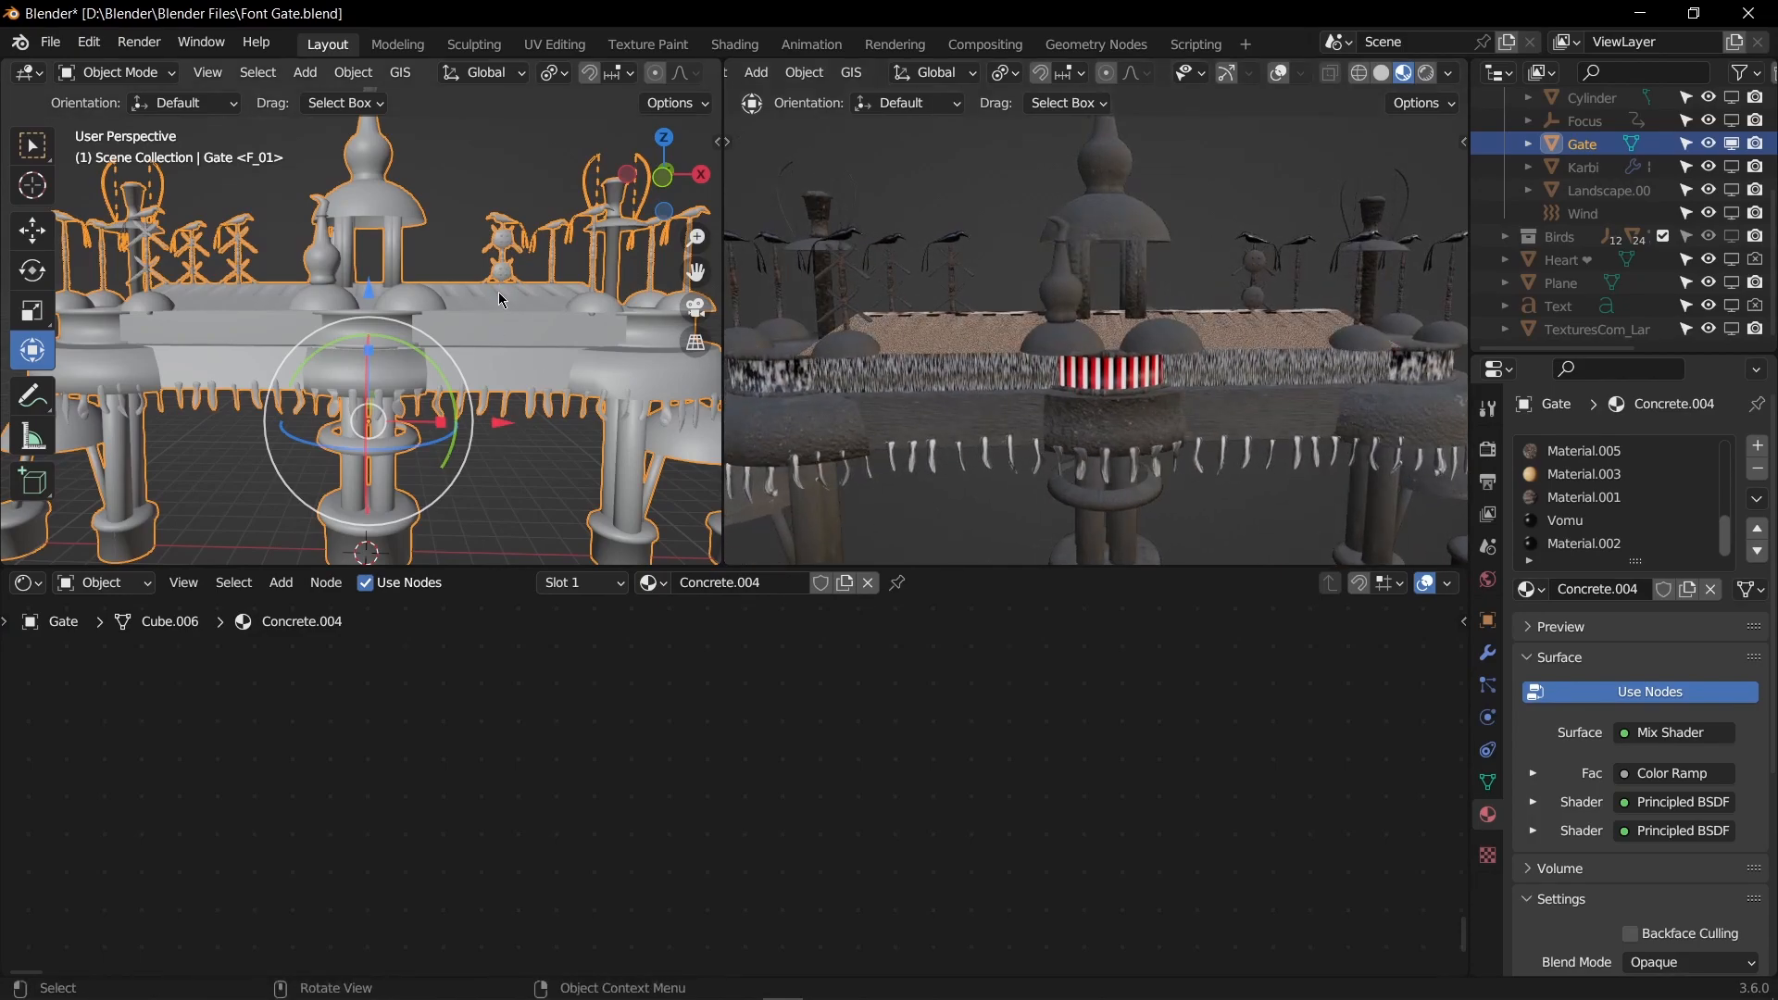
{"action": "left_click", "coordinate": [1594, 474]}
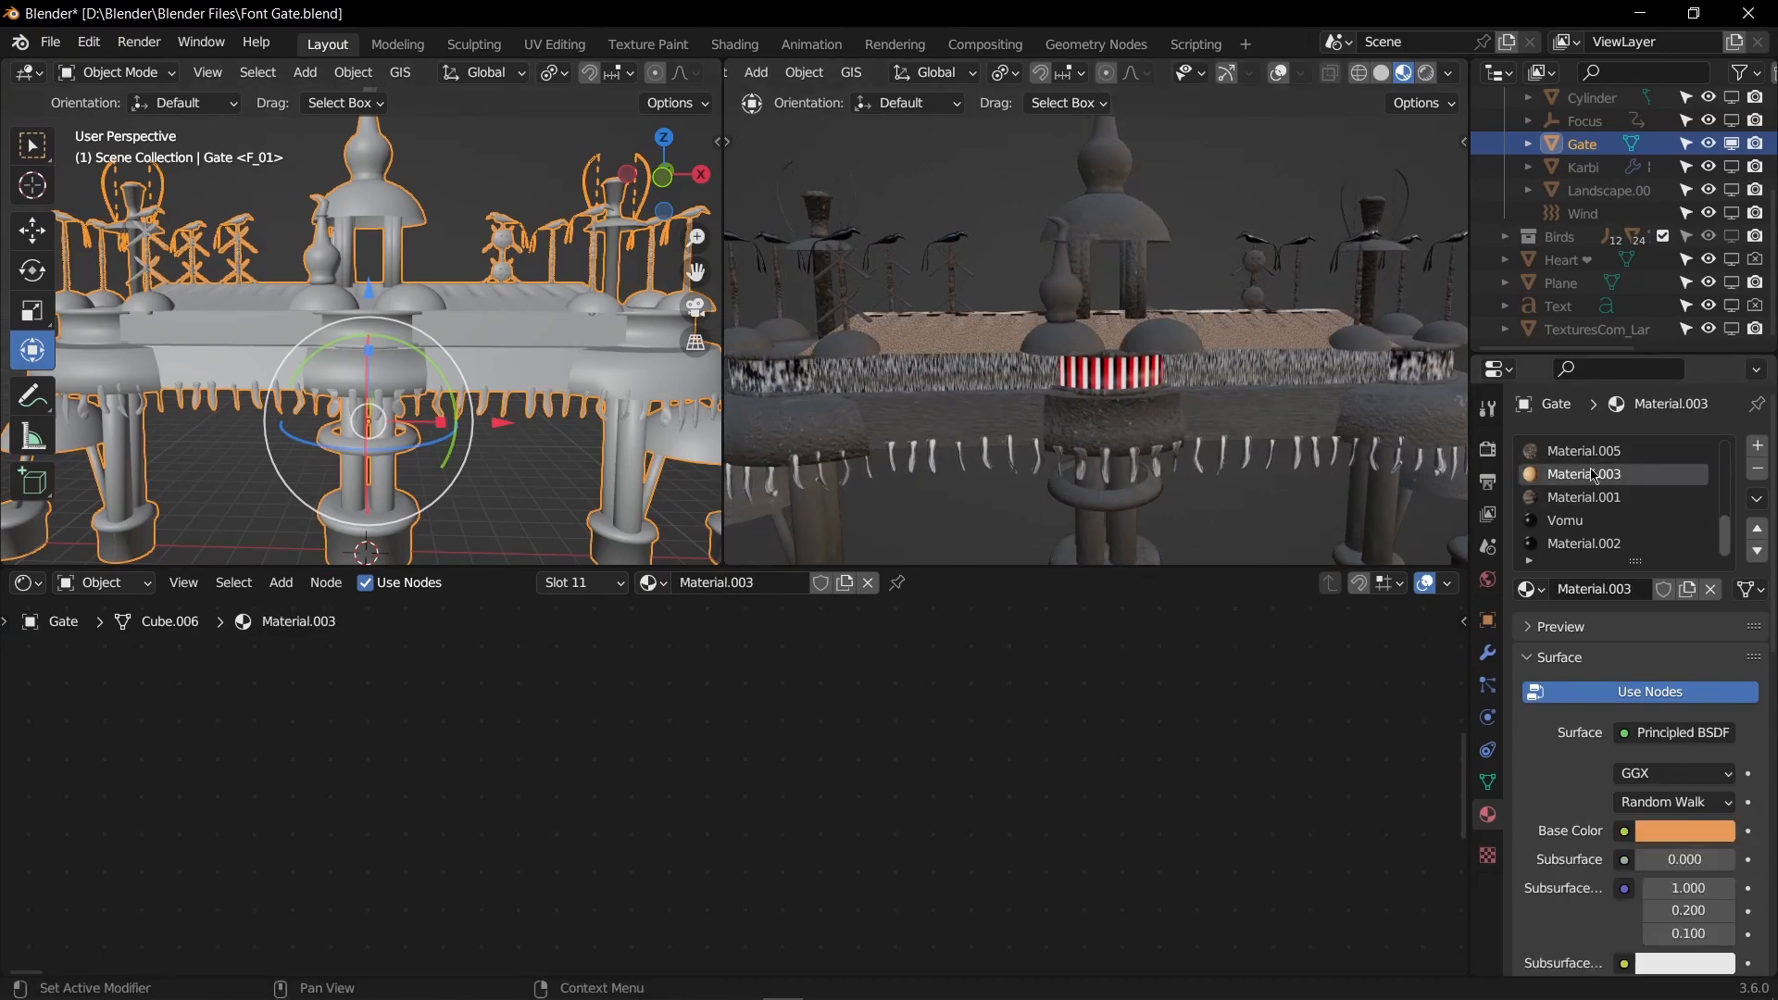
{"action": "key", "text": "Home"}
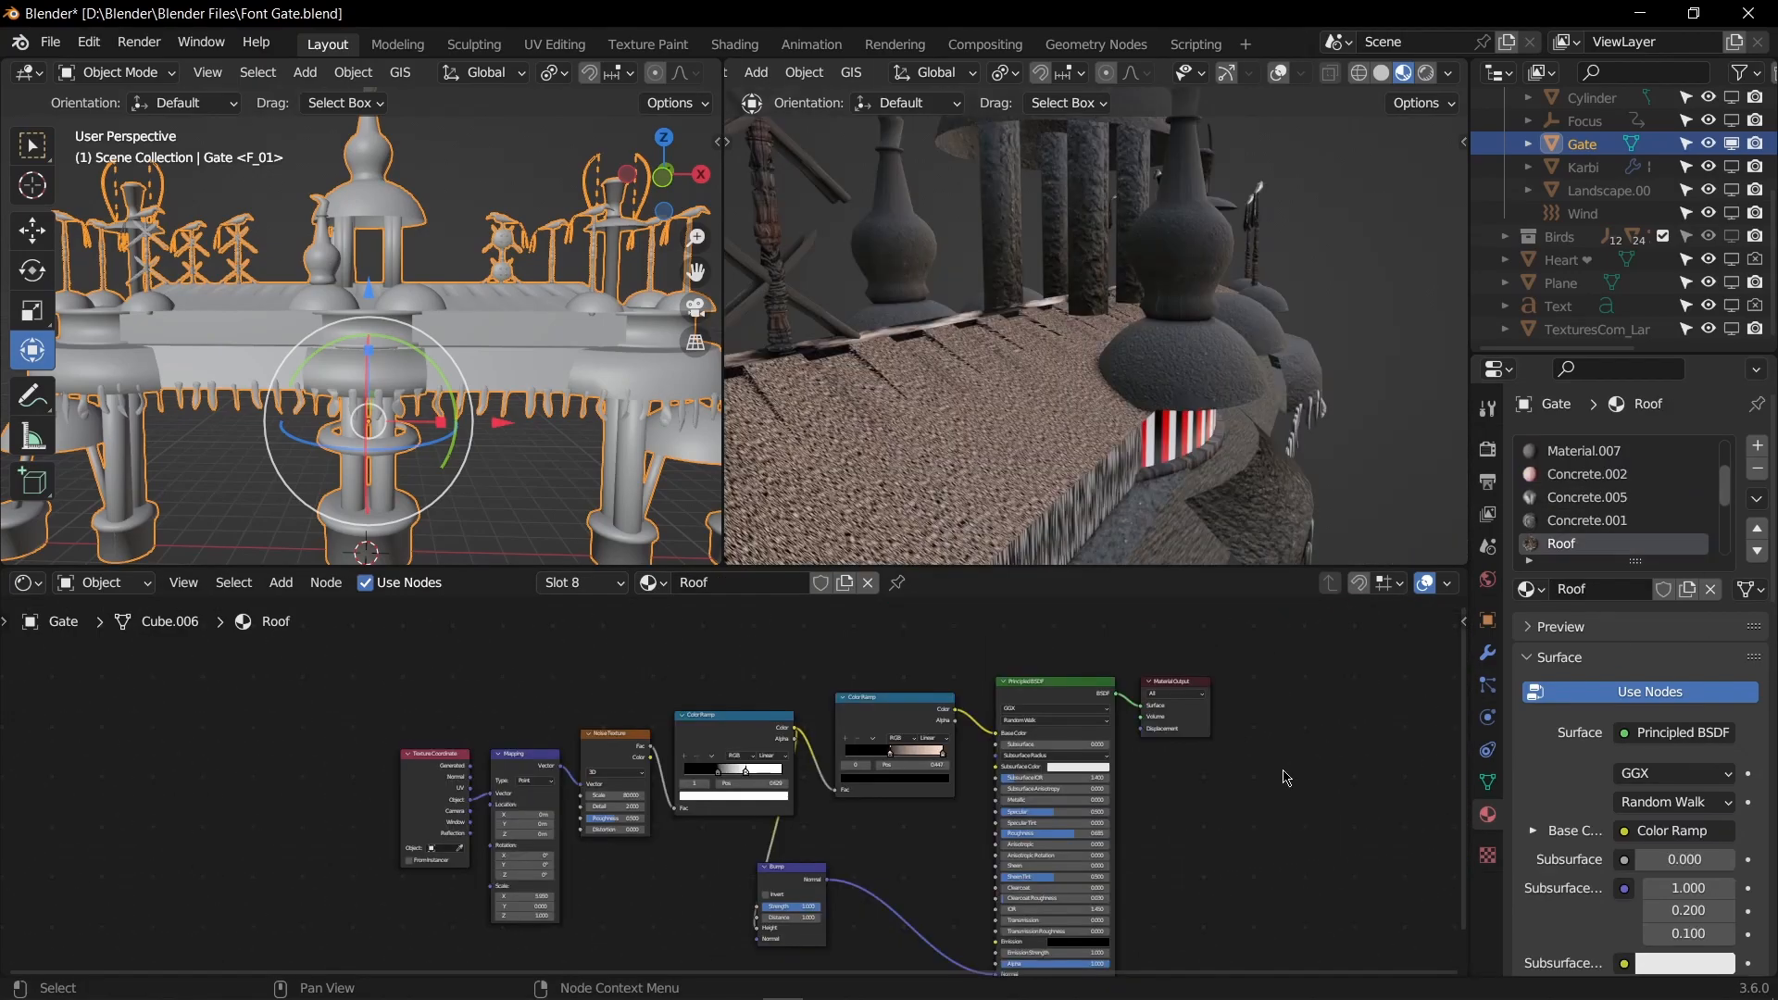
{"action": "scroll", "coordinate": [1282, 777], "scroll_direction": "up", "scroll_amount": 5}
{"action": "middle_click_drag", "start_coordinate": [982, 861], "coordinate": [898, 860]}
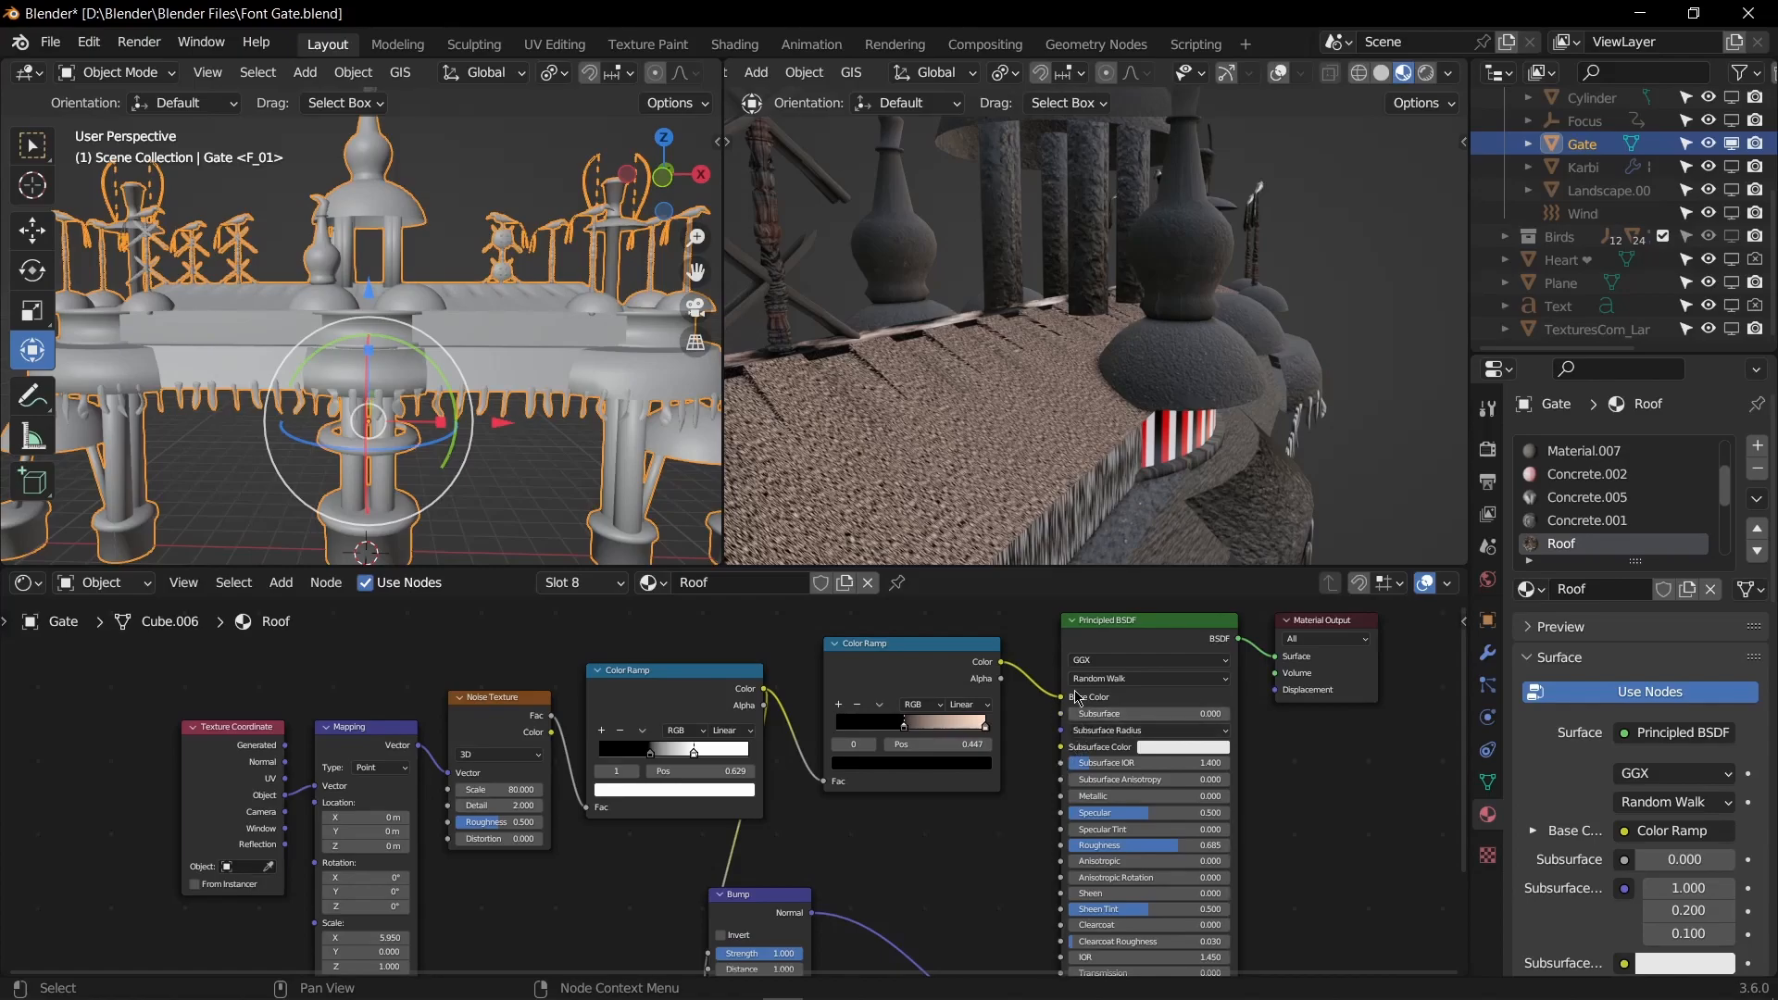
Step: Disconnect the second Color Ramp from Base Color and the Bump node from Normal on the Roof's Principled BSDF
{"action": "left_click_drag", "start_coordinate": [987, 733], "coordinate": [1023, 708]}
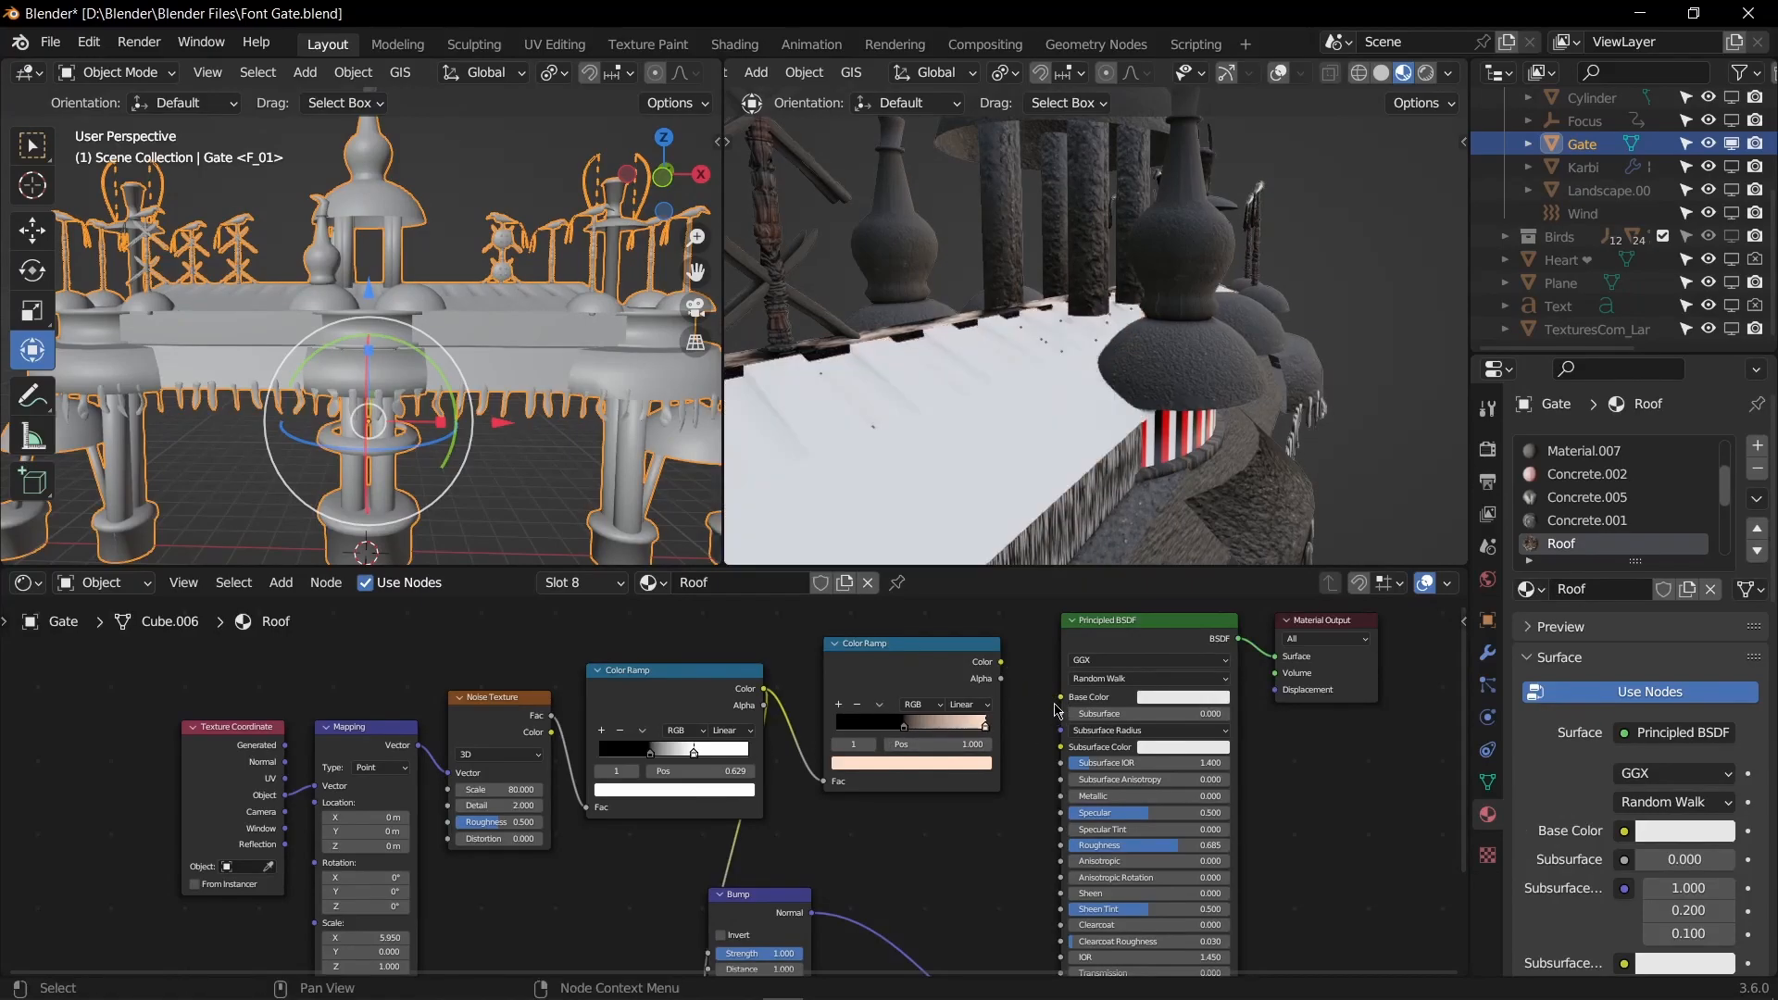
{"action": "scroll", "coordinate": [931, 892], "scroll_direction": "up", "scroll_amount": 2}
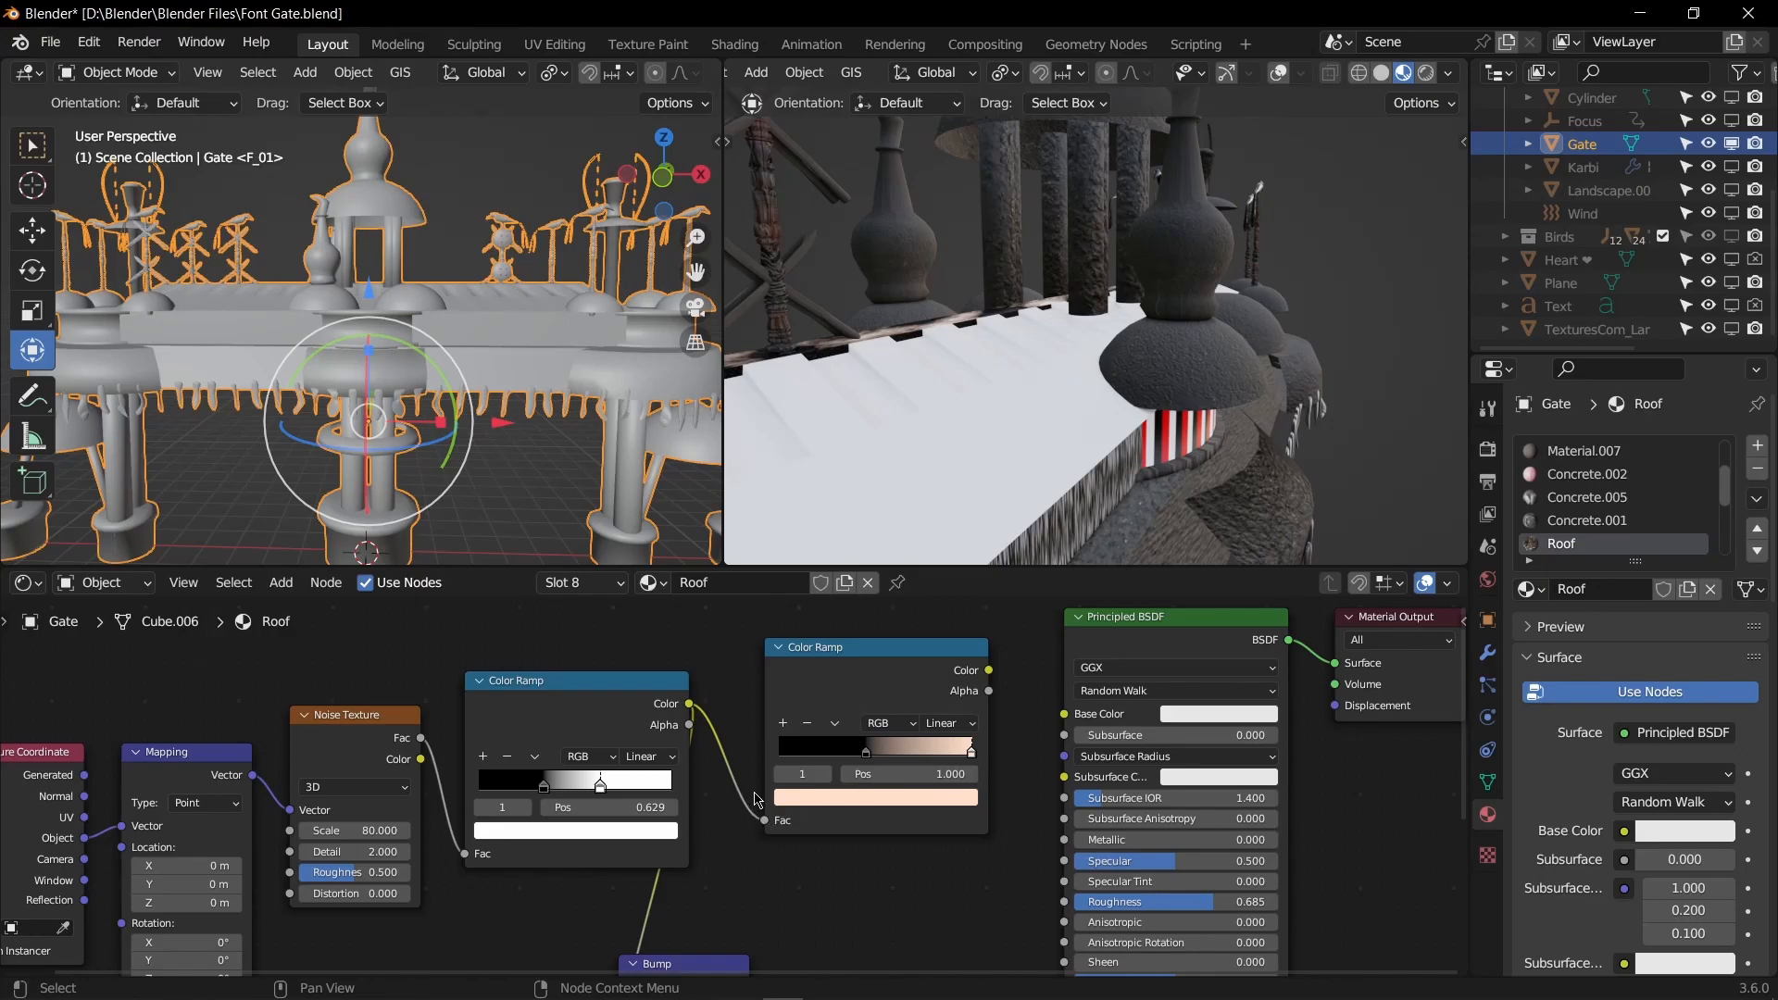
{"action": "left_click", "coordinate": [781, 811]}
{"action": "scroll", "coordinate": [912, 861], "scroll_direction": "down", "scroll_amount": 5}
{"action": "middle_click_drag", "start_coordinate": [946, 872], "coordinate": [935, 691]}
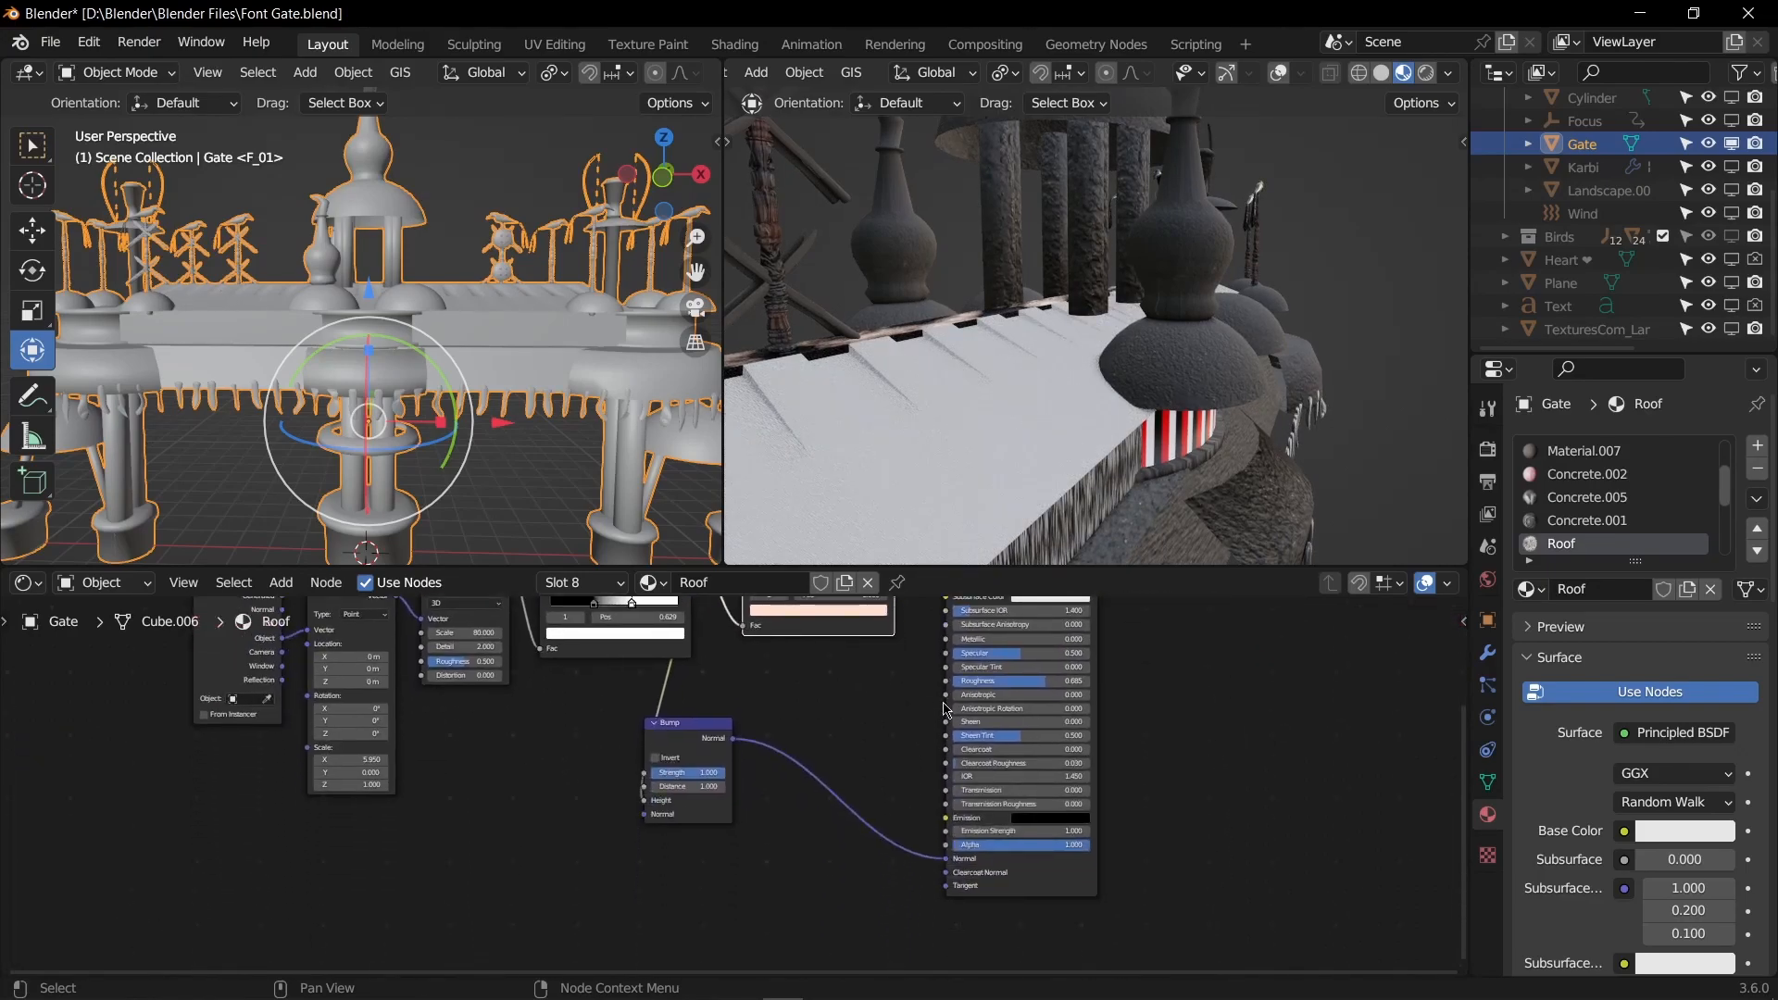
{"action": "scroll", "coordinate": [903, 885], "scroll_direction": "up", "scroll_amount": 2}
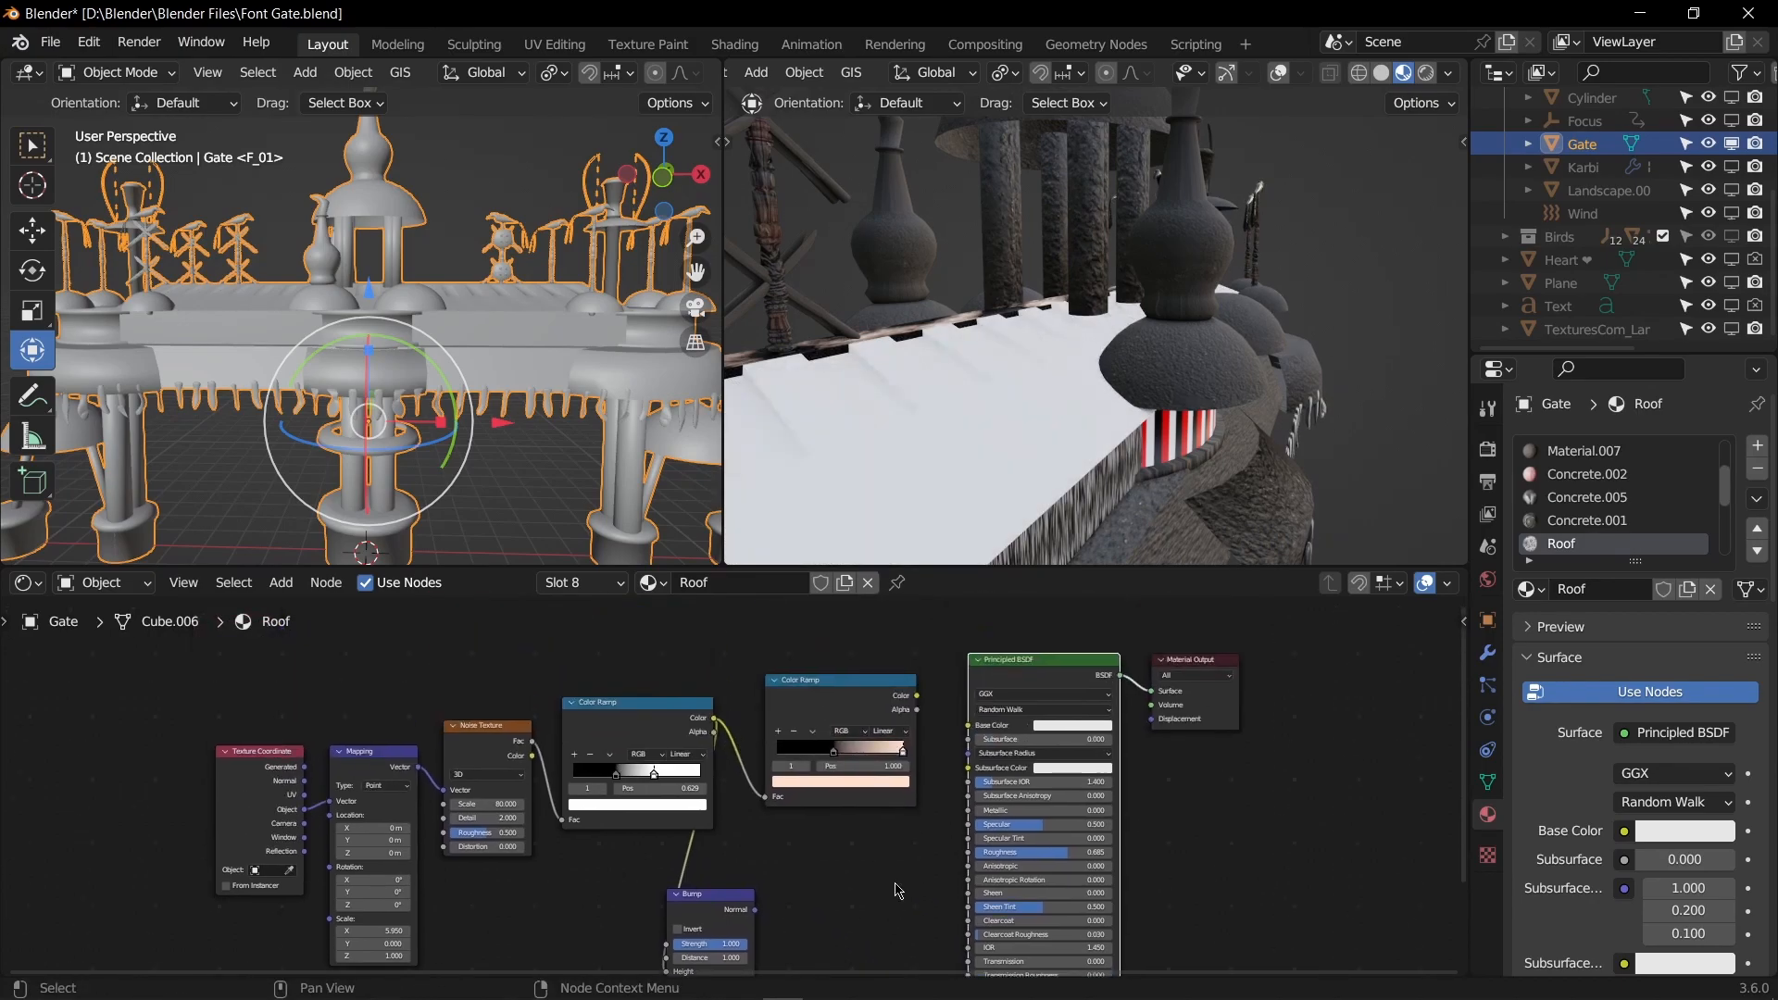
Step: Detach the first Color Ramp from the second one's Fac and link it directly to the Principled BSDF's Base Color
{"action": "middle_click_drag", "start_coordinate": [998, 852], "coordinate": [989, 915]}
{"action": "left_click_drag", "start_coordinate": [996, 717], "coordinate": [1069, 762]}
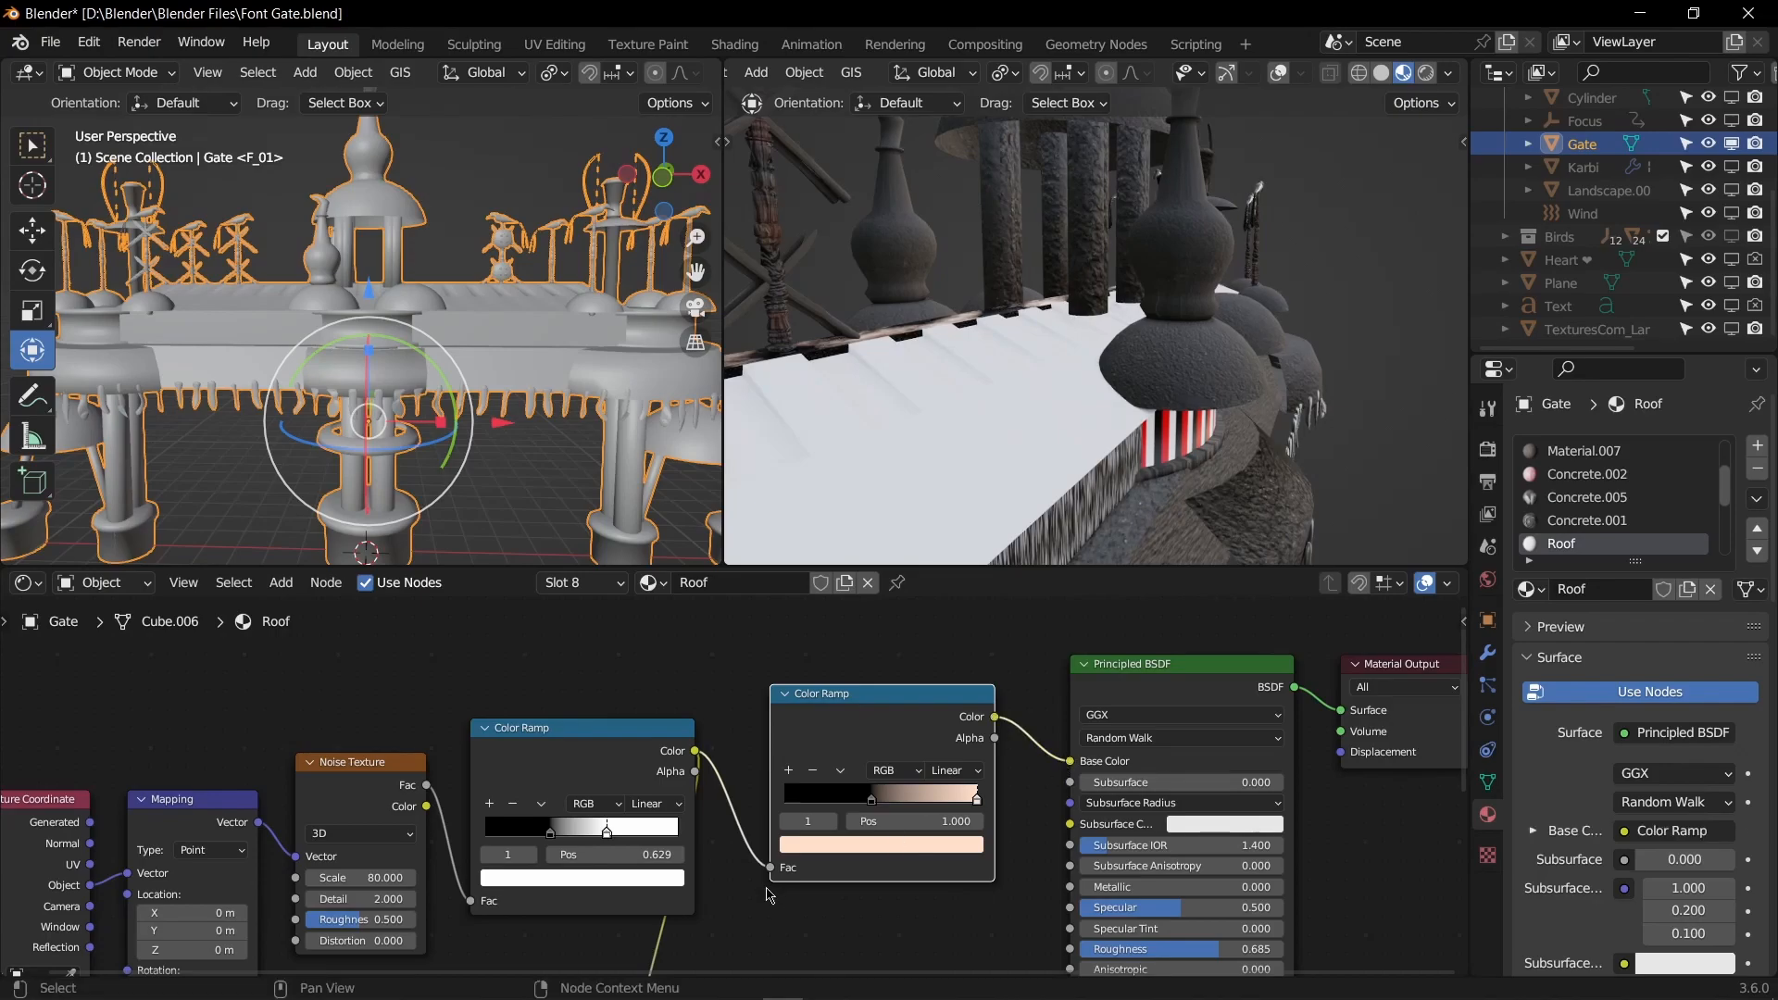
{"action": "left_click_drag", "start_coordinate": [769, 867], "coordinate": [738, 846]}
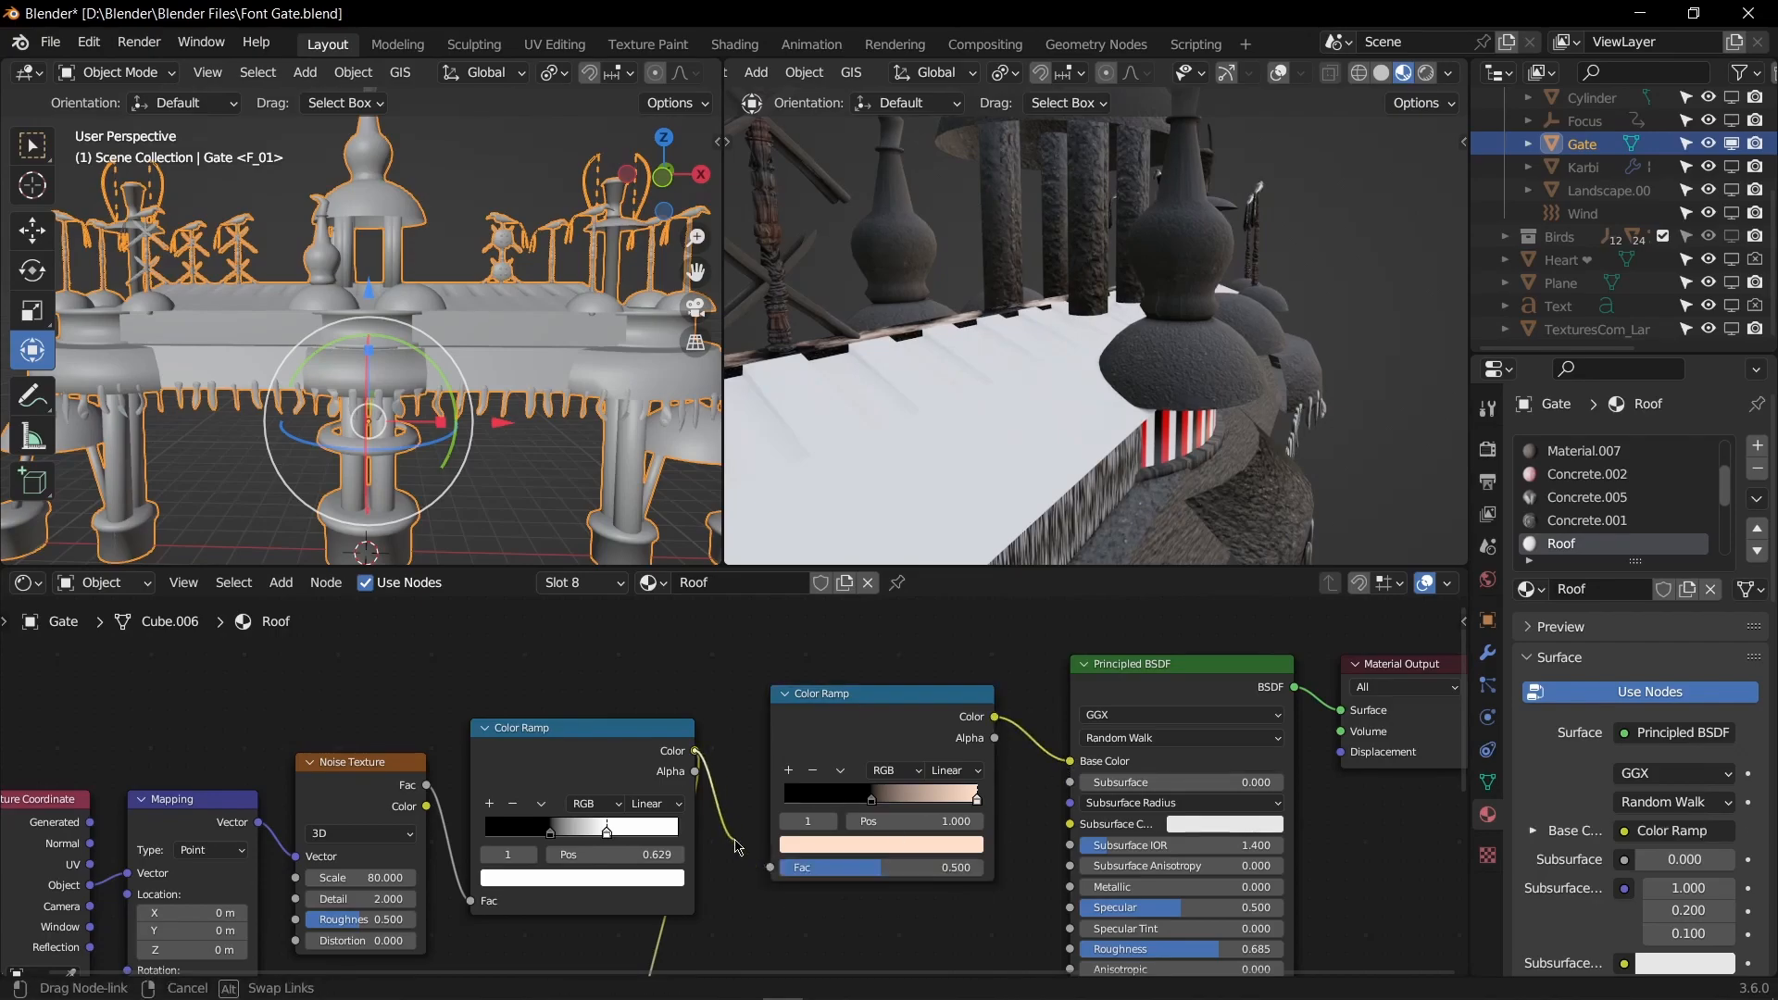
{"action": "left_click_drag", "start_coordinate": [1044, 760], "coordinate": [1116, 805]}
{"action": "middle_click_drag", "start_coordinate": [679, 711], "coordinate": [756, 728]}
{"action": "mouse_move", "coordinate": [932, 500]}
{"action": "middle_mouse_down"}
{"action": "mouse_move", "coordinate": [1080, 497]}
{"action": "mouse_move", "coordinate": [919, 497]}
{"action": "middle_mouse_up"}
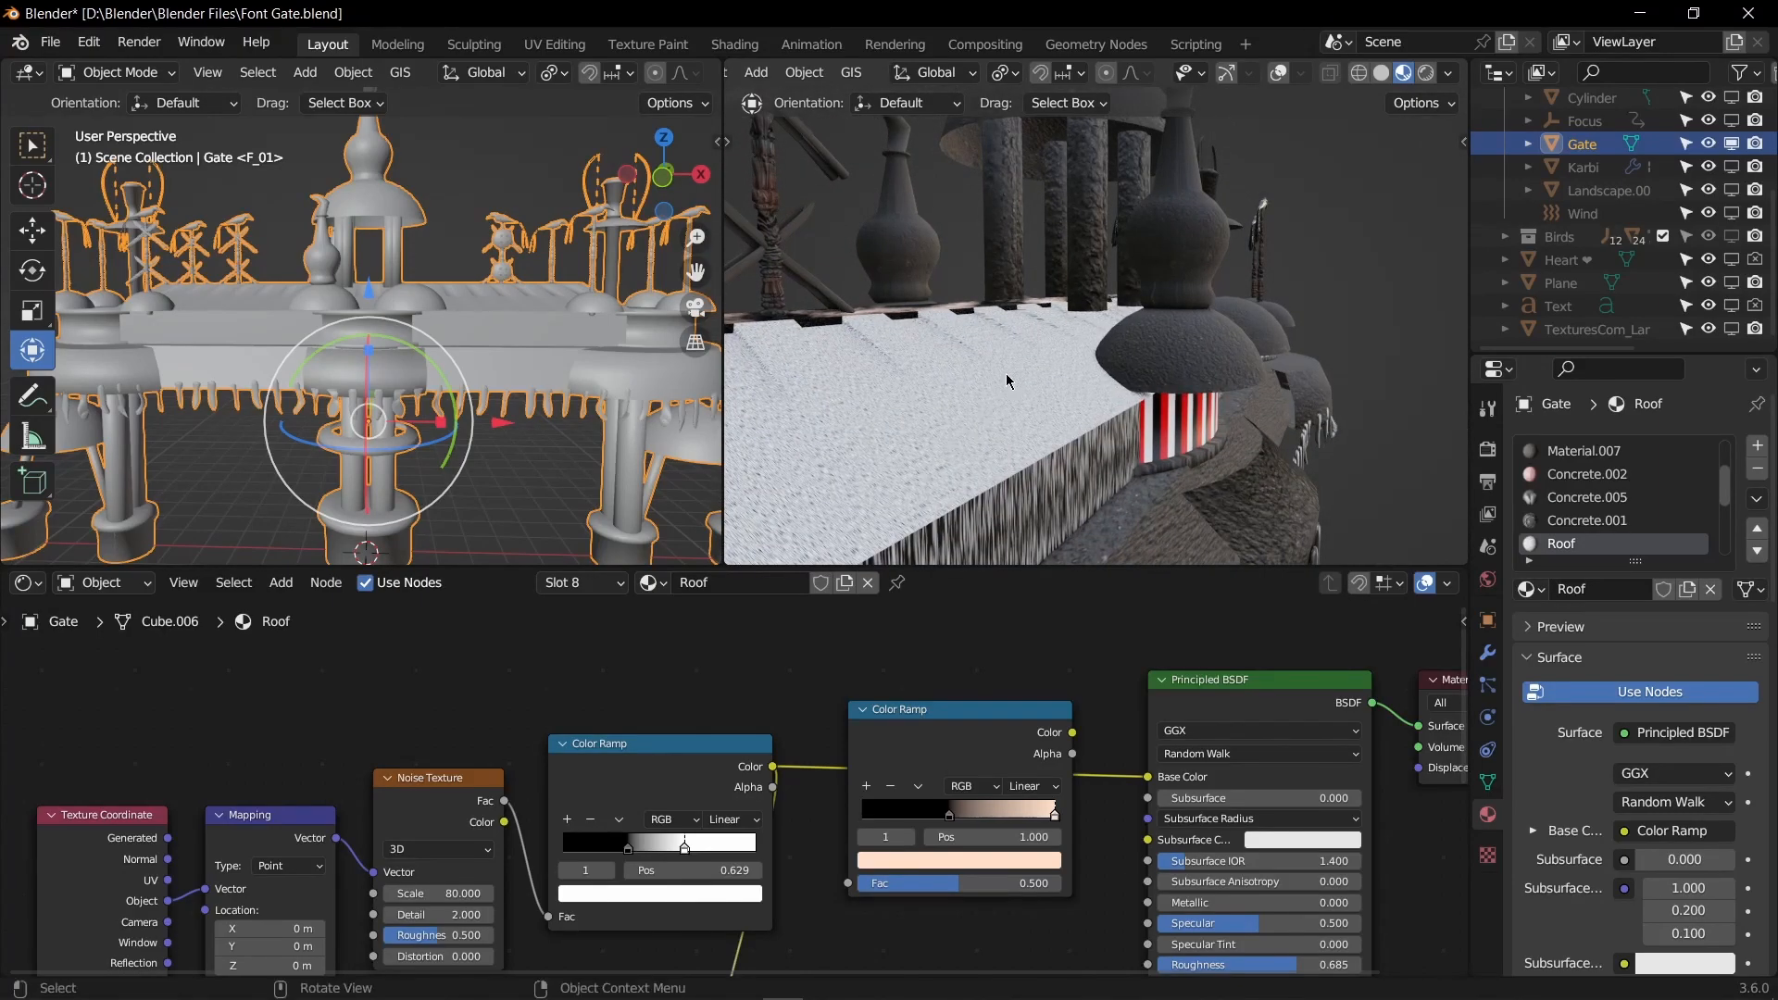
{"action": "middle_click_drag", "start_coordinate": [1008, 379], "coordinate": [976, 397]}
Step: Change the Outliner area to an Image Editor and widen it beside the material preview viewport
{"action": "mouse_move", "coordinate": [803, 977]}
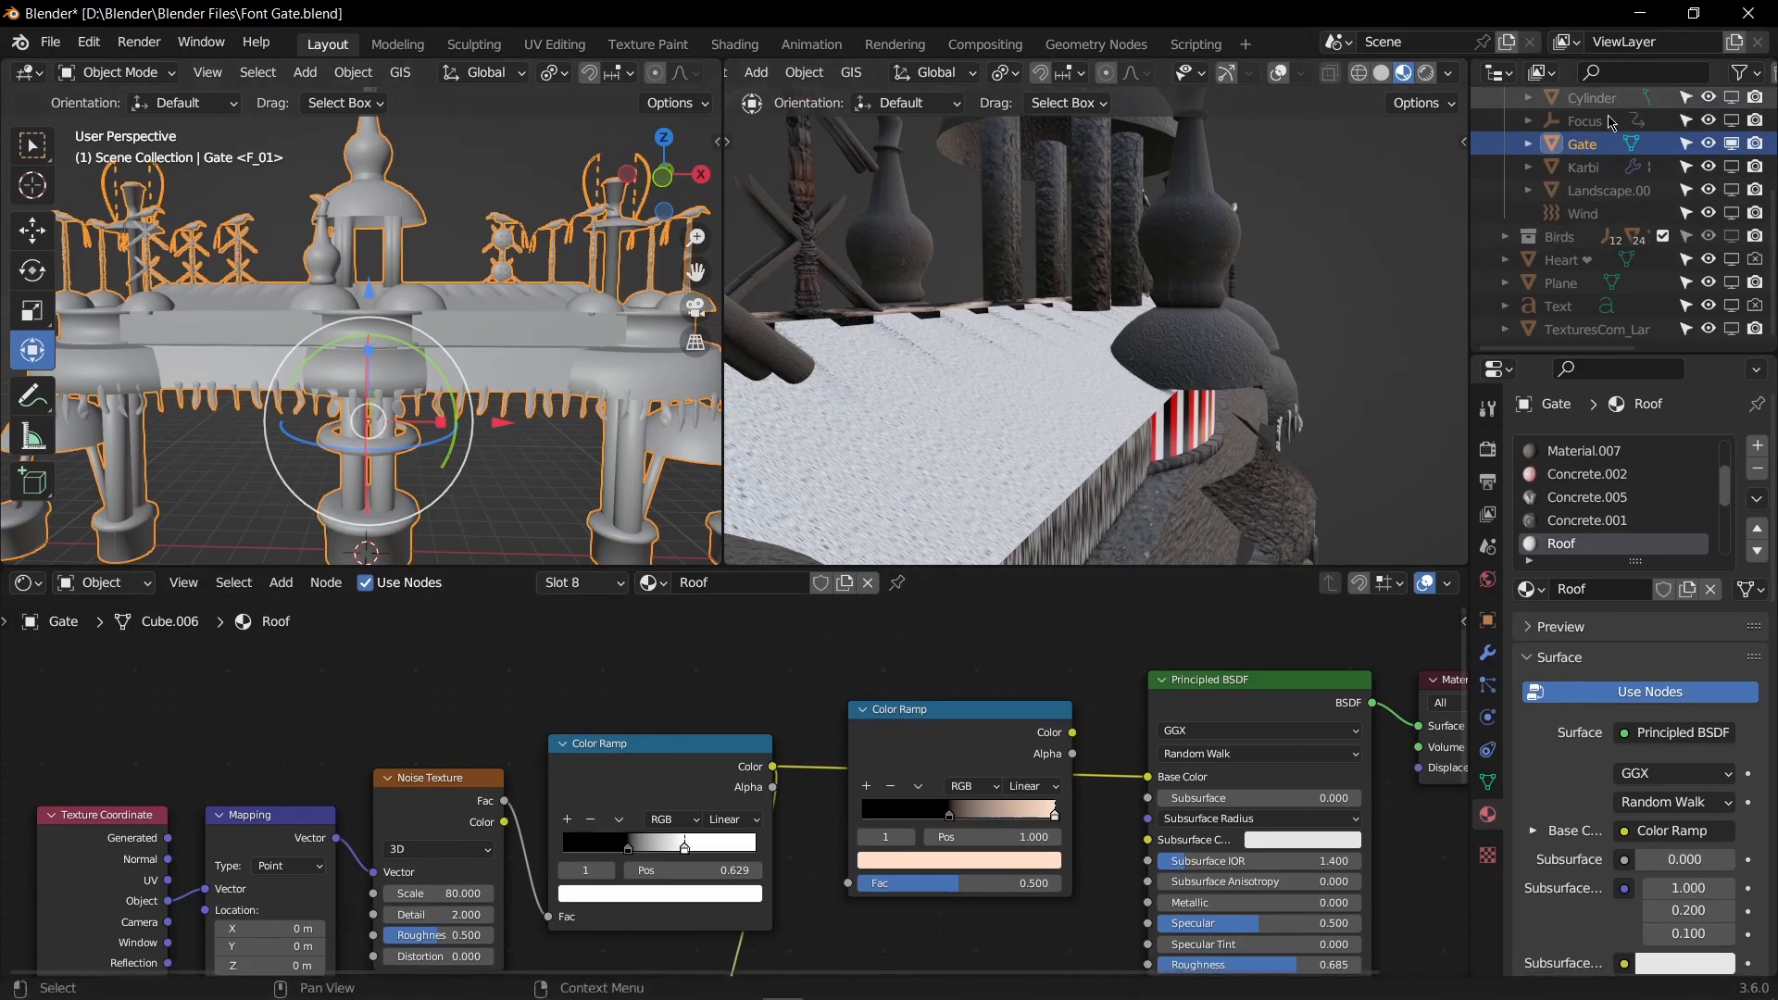
{"action": "scroll", "coordinate": [1128, 215], "scroll_direction": "down", "scroll_amount": 10}
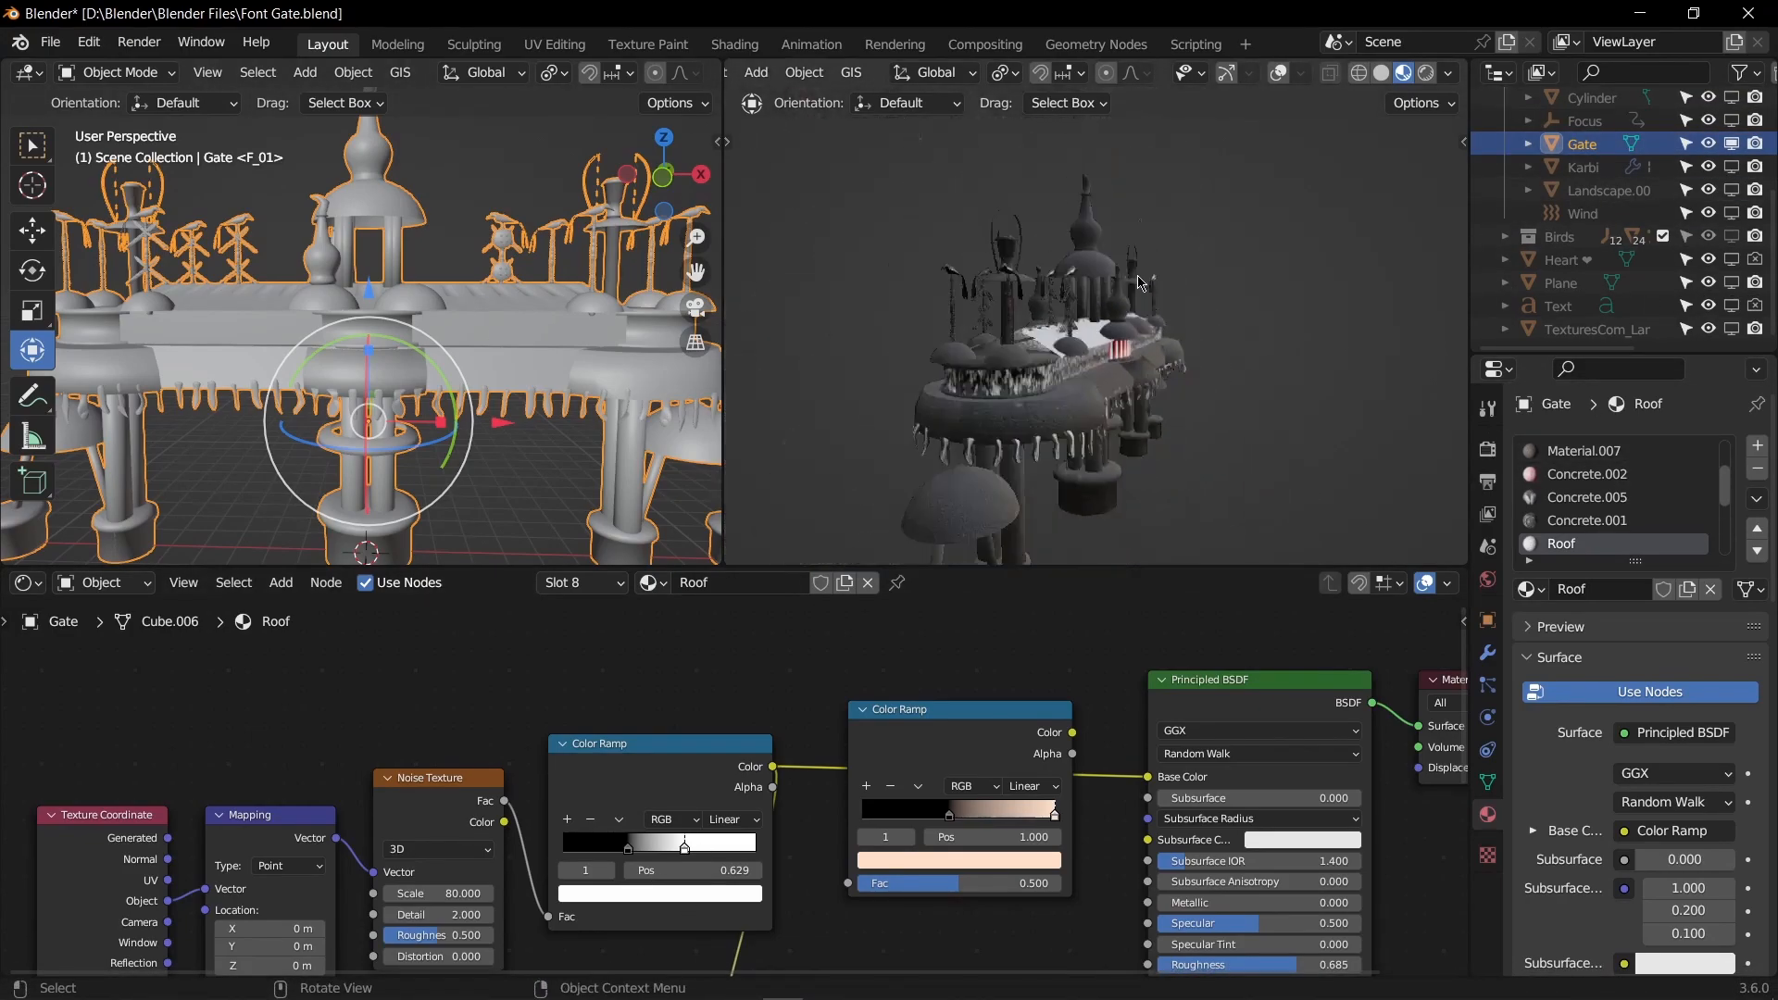
{"action": "left_click", "coordinate": [1507, 74]}
{"action": "left_click", "coordinate": [737, 161]}
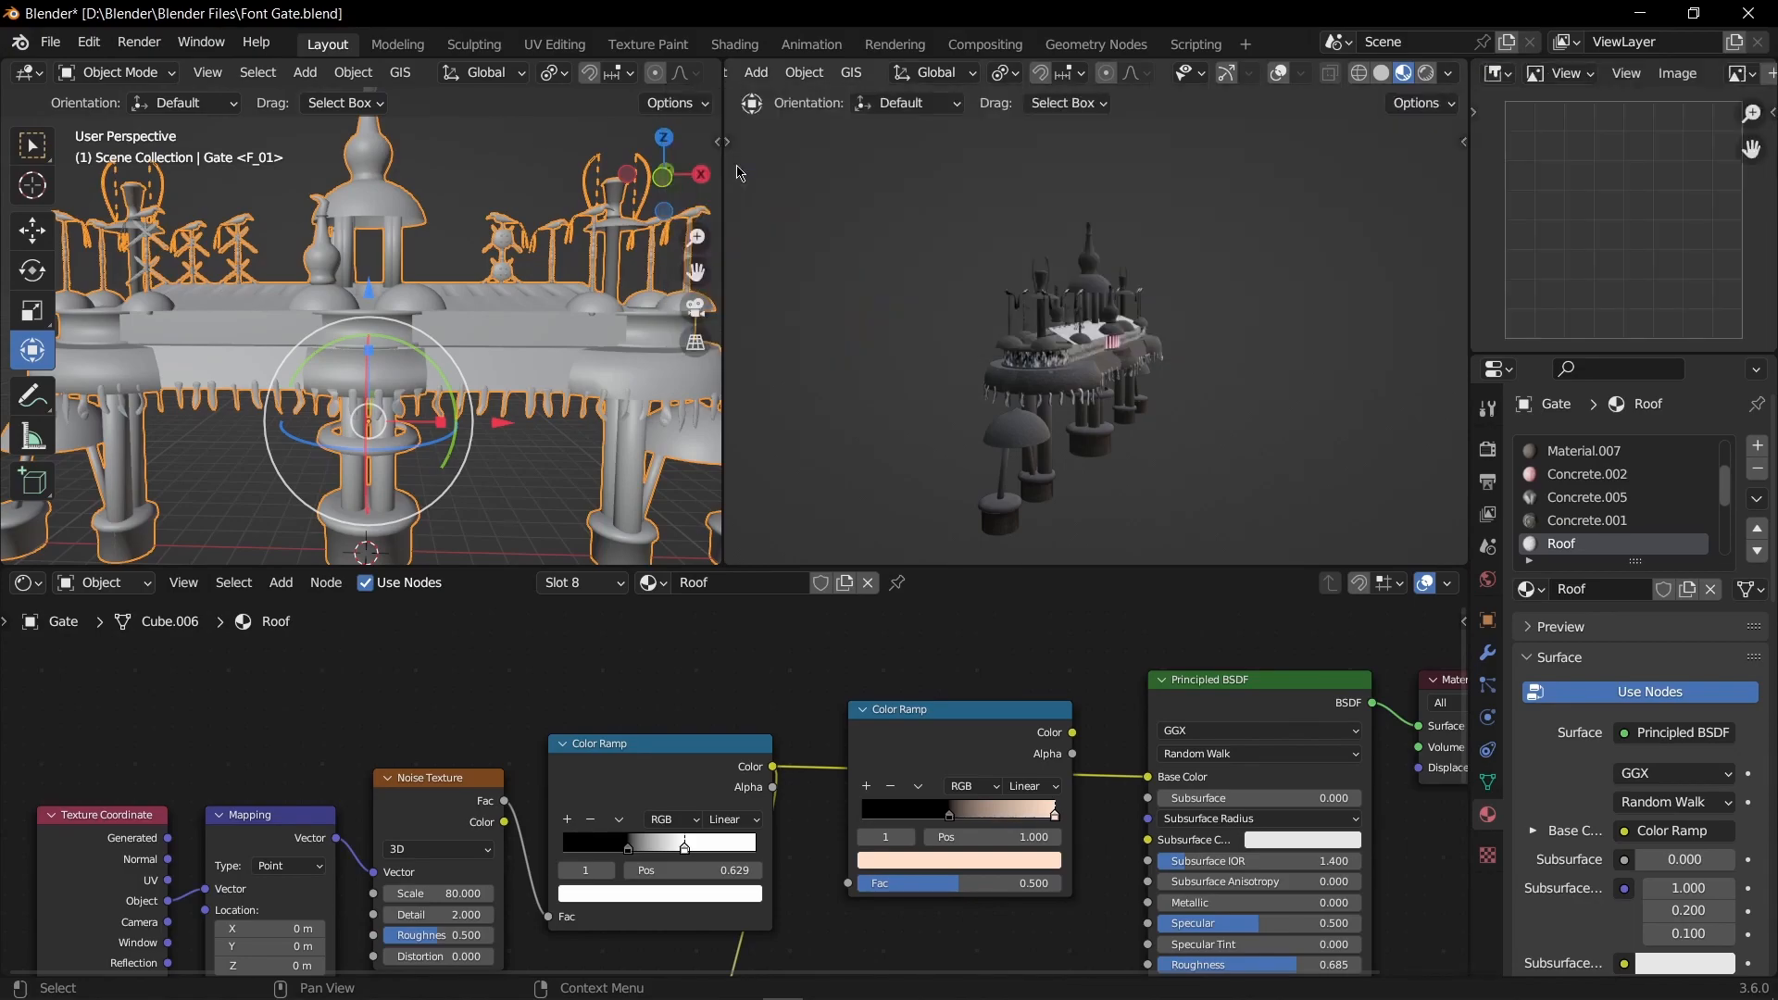
{"action": "left_click_drag", "start_coordinate": [1469, 333], "coordinate": [1294, 333]}
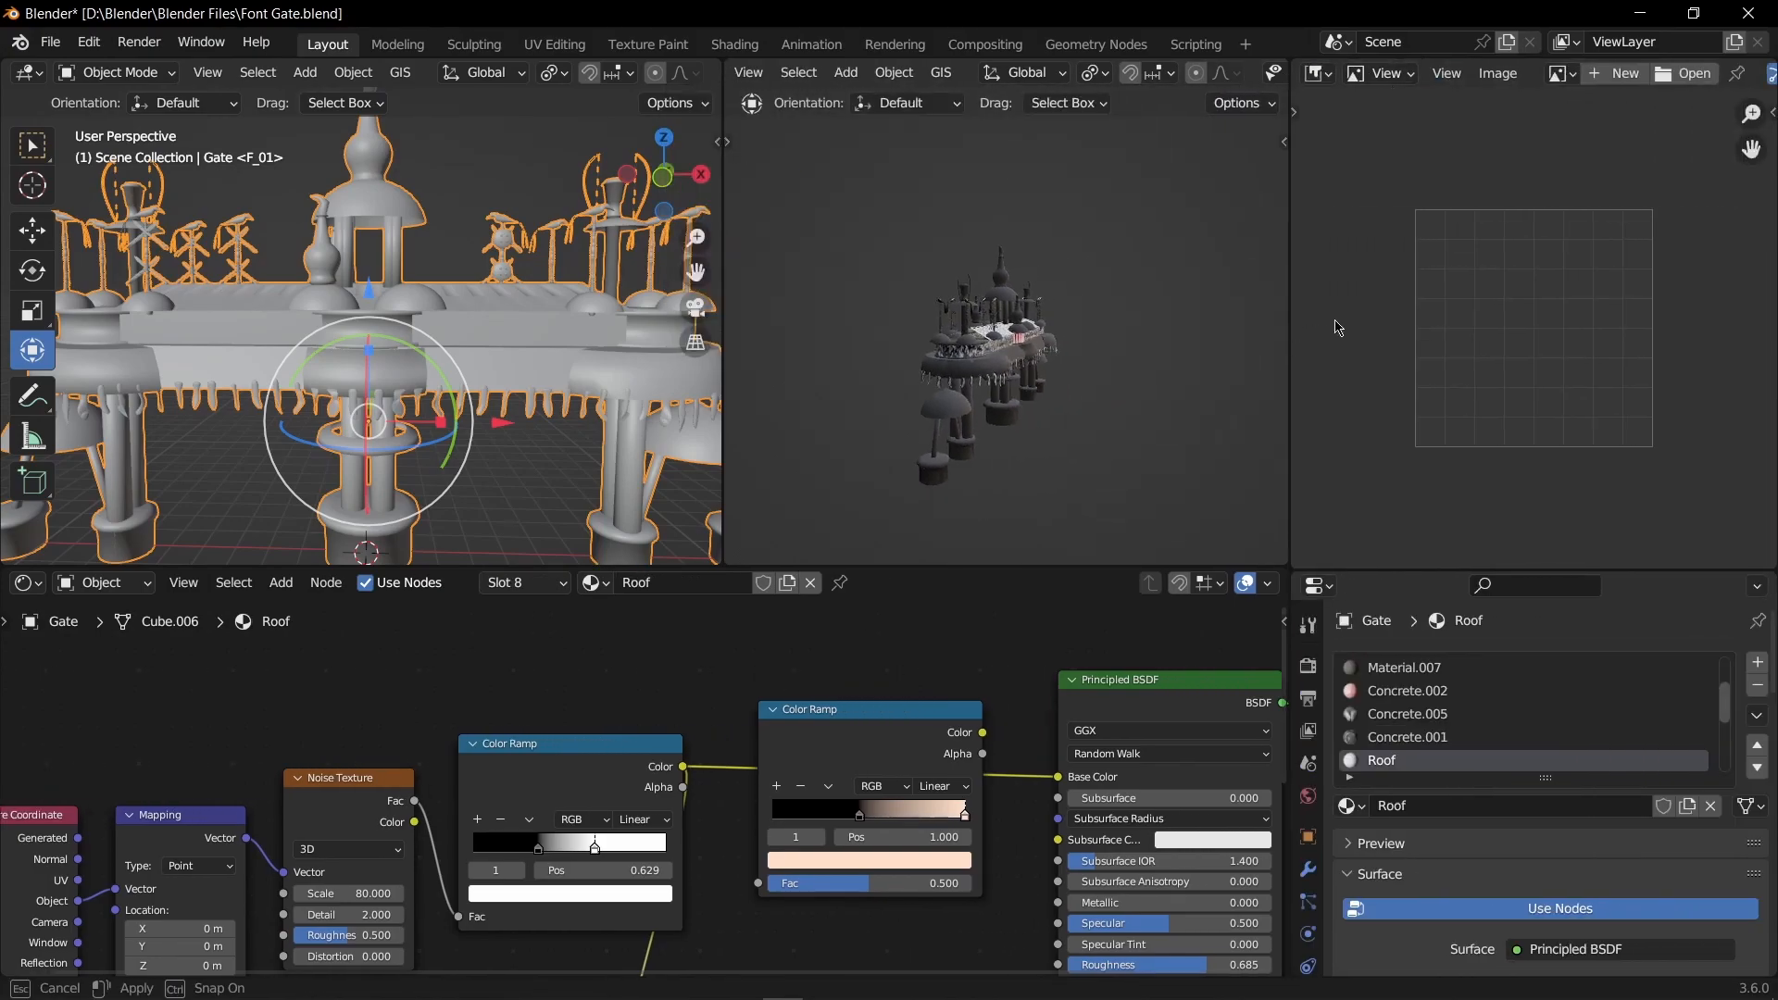
Step: Open the Taralangso.webp reference photo from the Downloads folder in the Image Editor
{"action": "left_click", "coordinate": [1709, 78]}
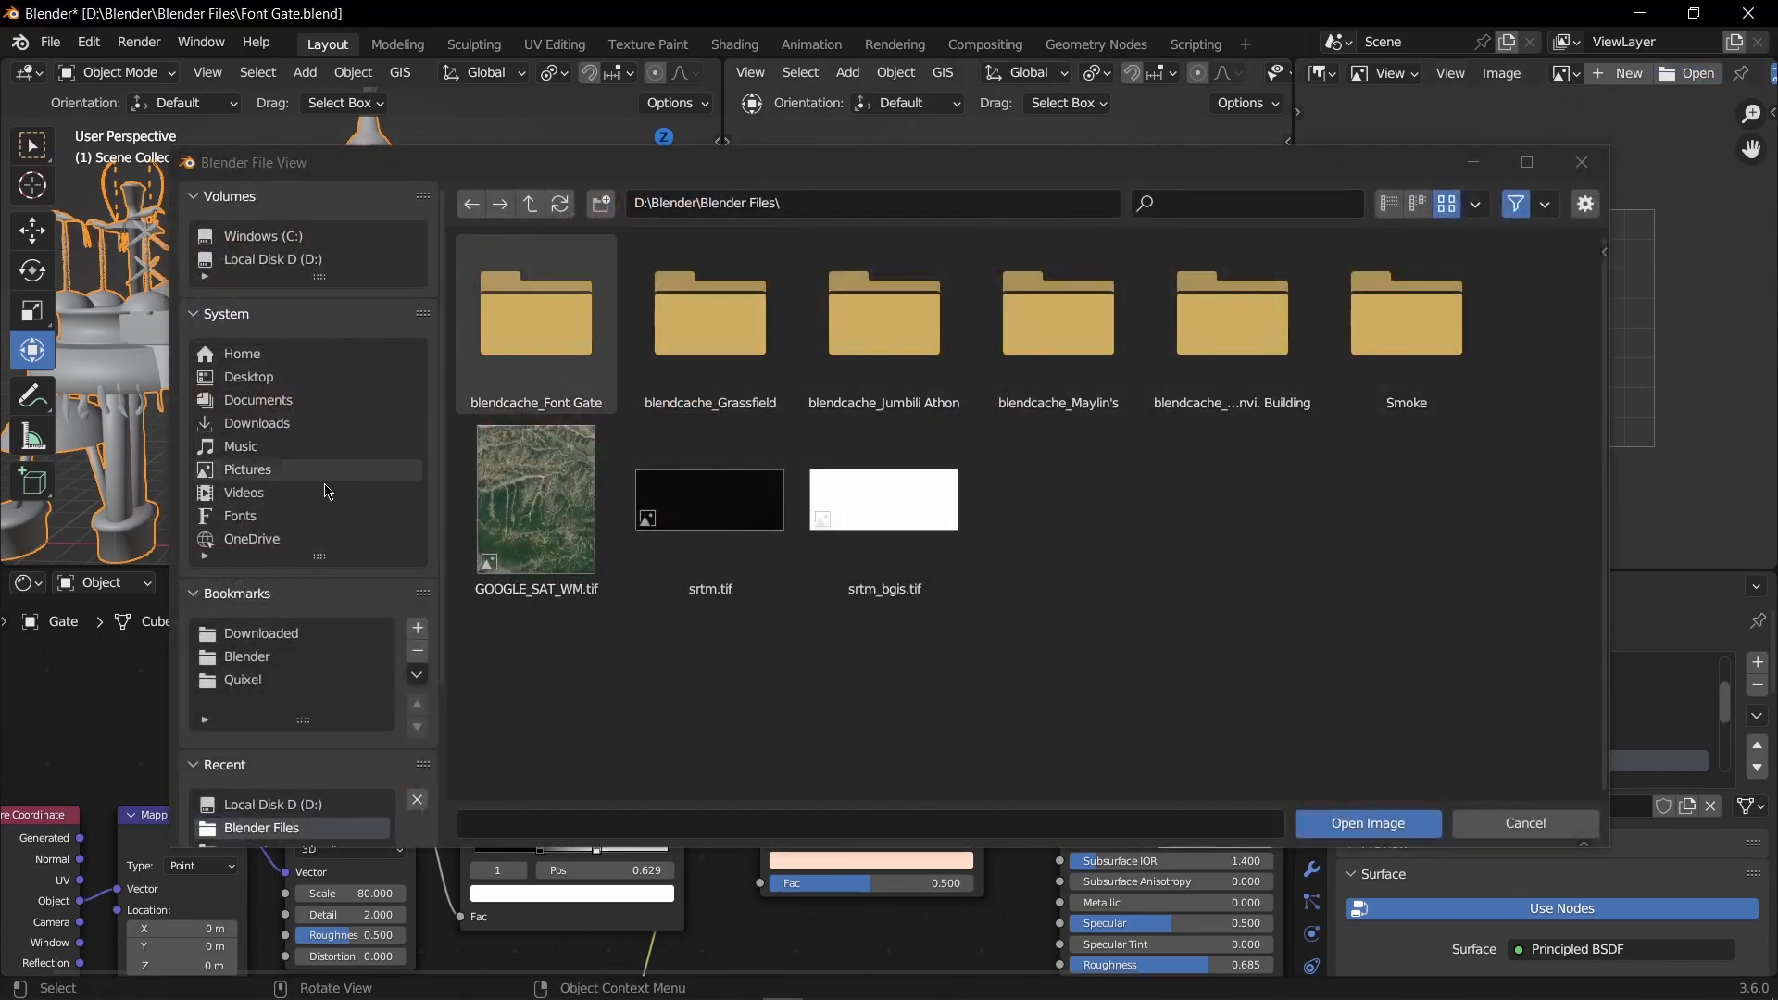
{"action": "left_click", "coordinate": [257, 422]}
{"action": "left_click", "coordinate": [536, 593]}
{"action": "left_click", "coordinate": [1366, 823]}
Step: Compare the roof and central striped section in the reference photo with the gate model
{"action": "scroll", "coordinate": [1569, 307], "scroll_direction": "down", "scroll_amount": 2}
{"action": "scroll", "coordinate": [1568, 307], "scroll_direction": "up", "scroll_amount": 5}
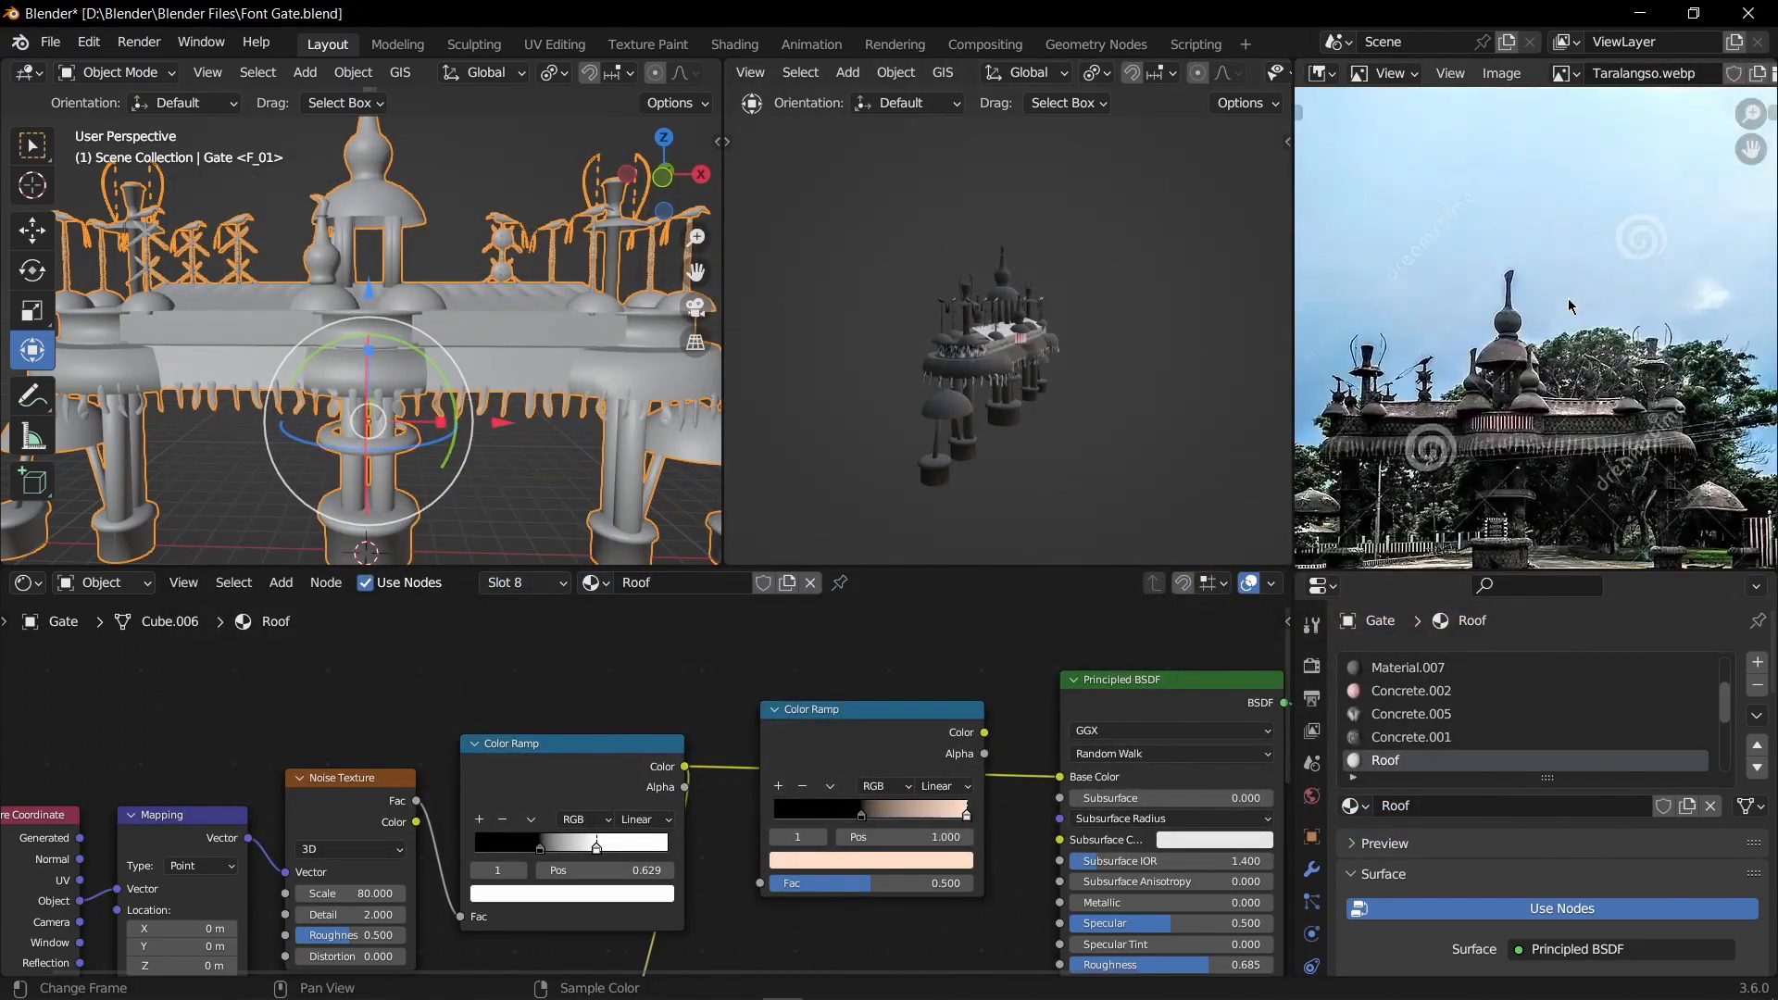
{"action": "scroll", "coordinate": [1569, 306], "scroll_direction": "down", "scroll_amount": 2}
{"action": "scroll", "coordinate": [1569, 307], "scroll_direction": "down", "scroll_amount": 2}
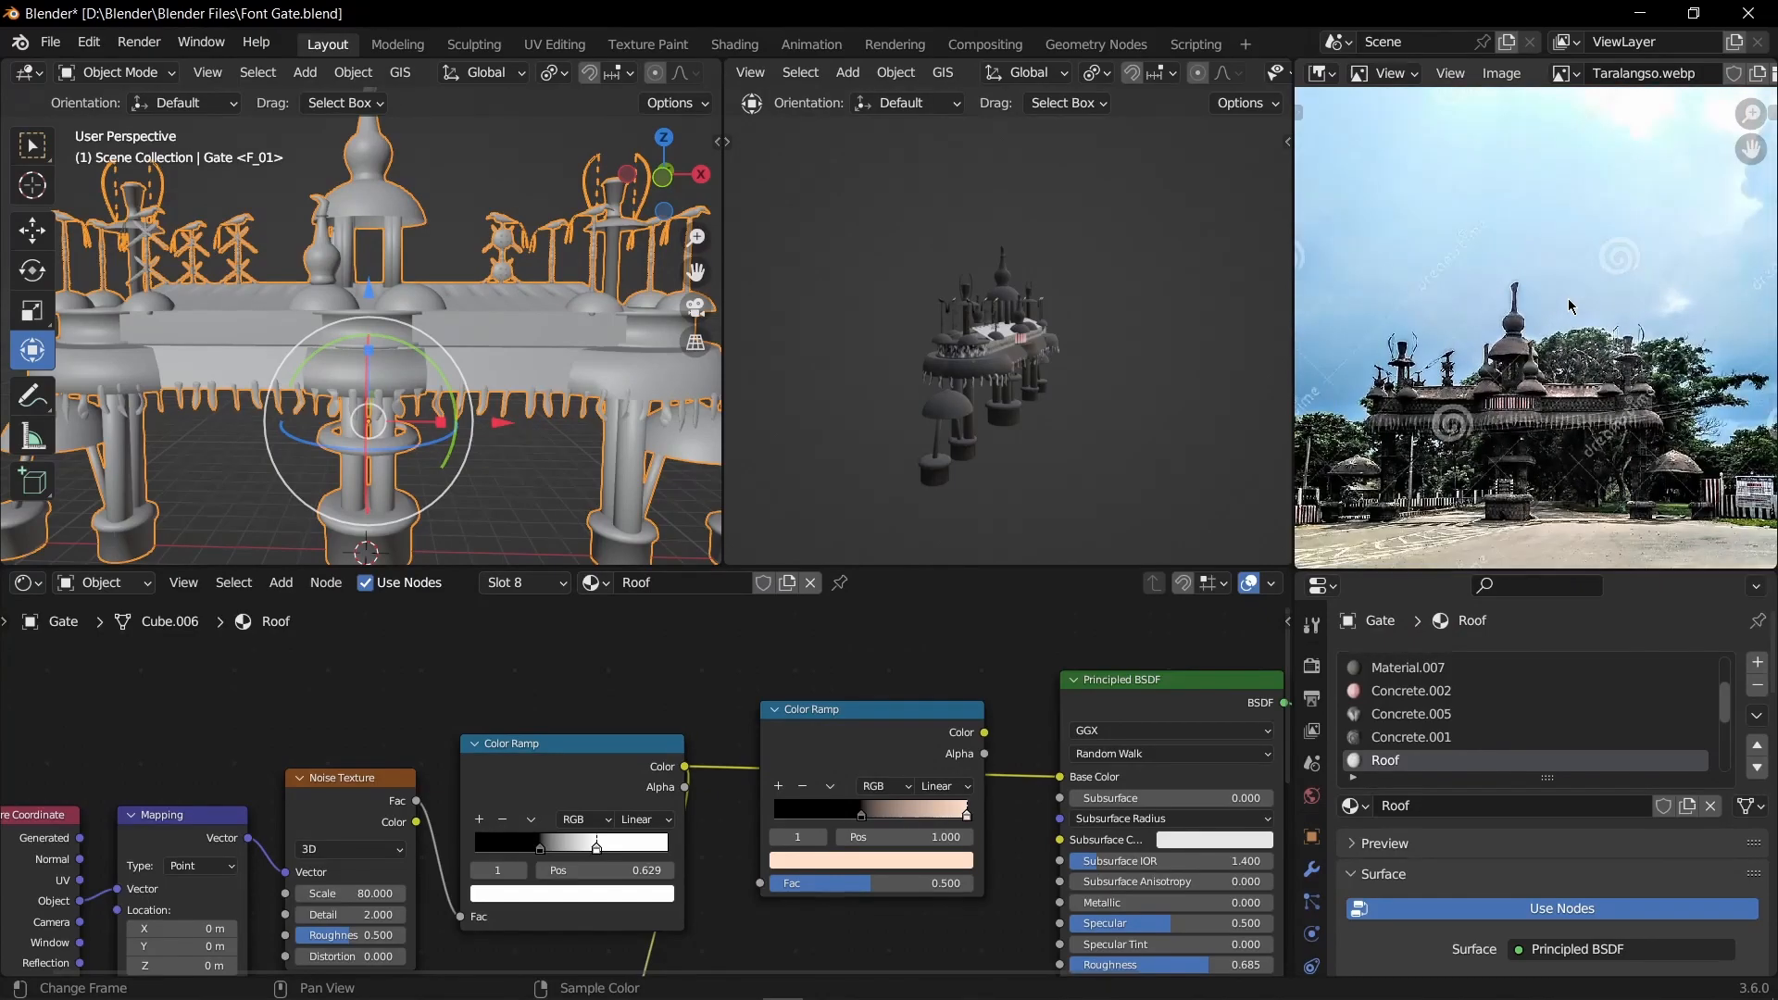
{"action": "scroll", "coordinate": [1693, 369], "scroll_direction": "up", "scroll_amount": 5}
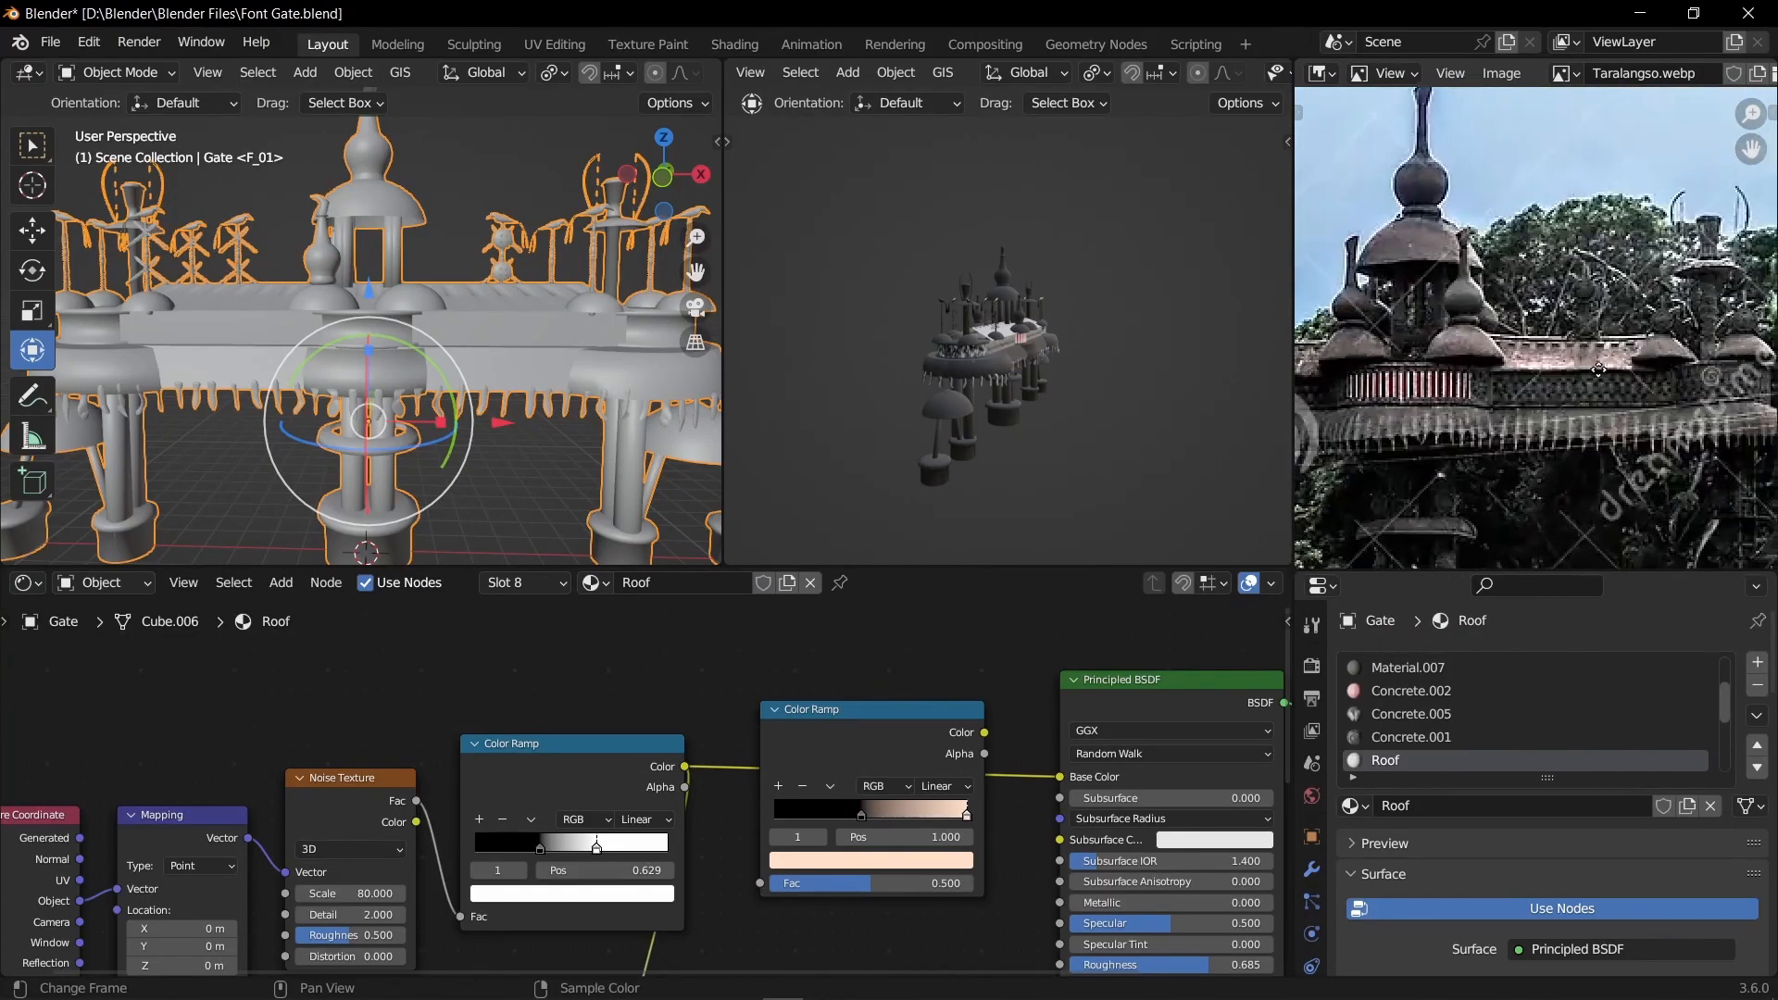
{"action": "middle_click_drag", "start_coordinate": [1692, 368], "coordinate": [1657, 370]}
{"action": "scroll", "coordinate": [1137, 419], "scroll_direction": "up", "scroll_amount": 10}
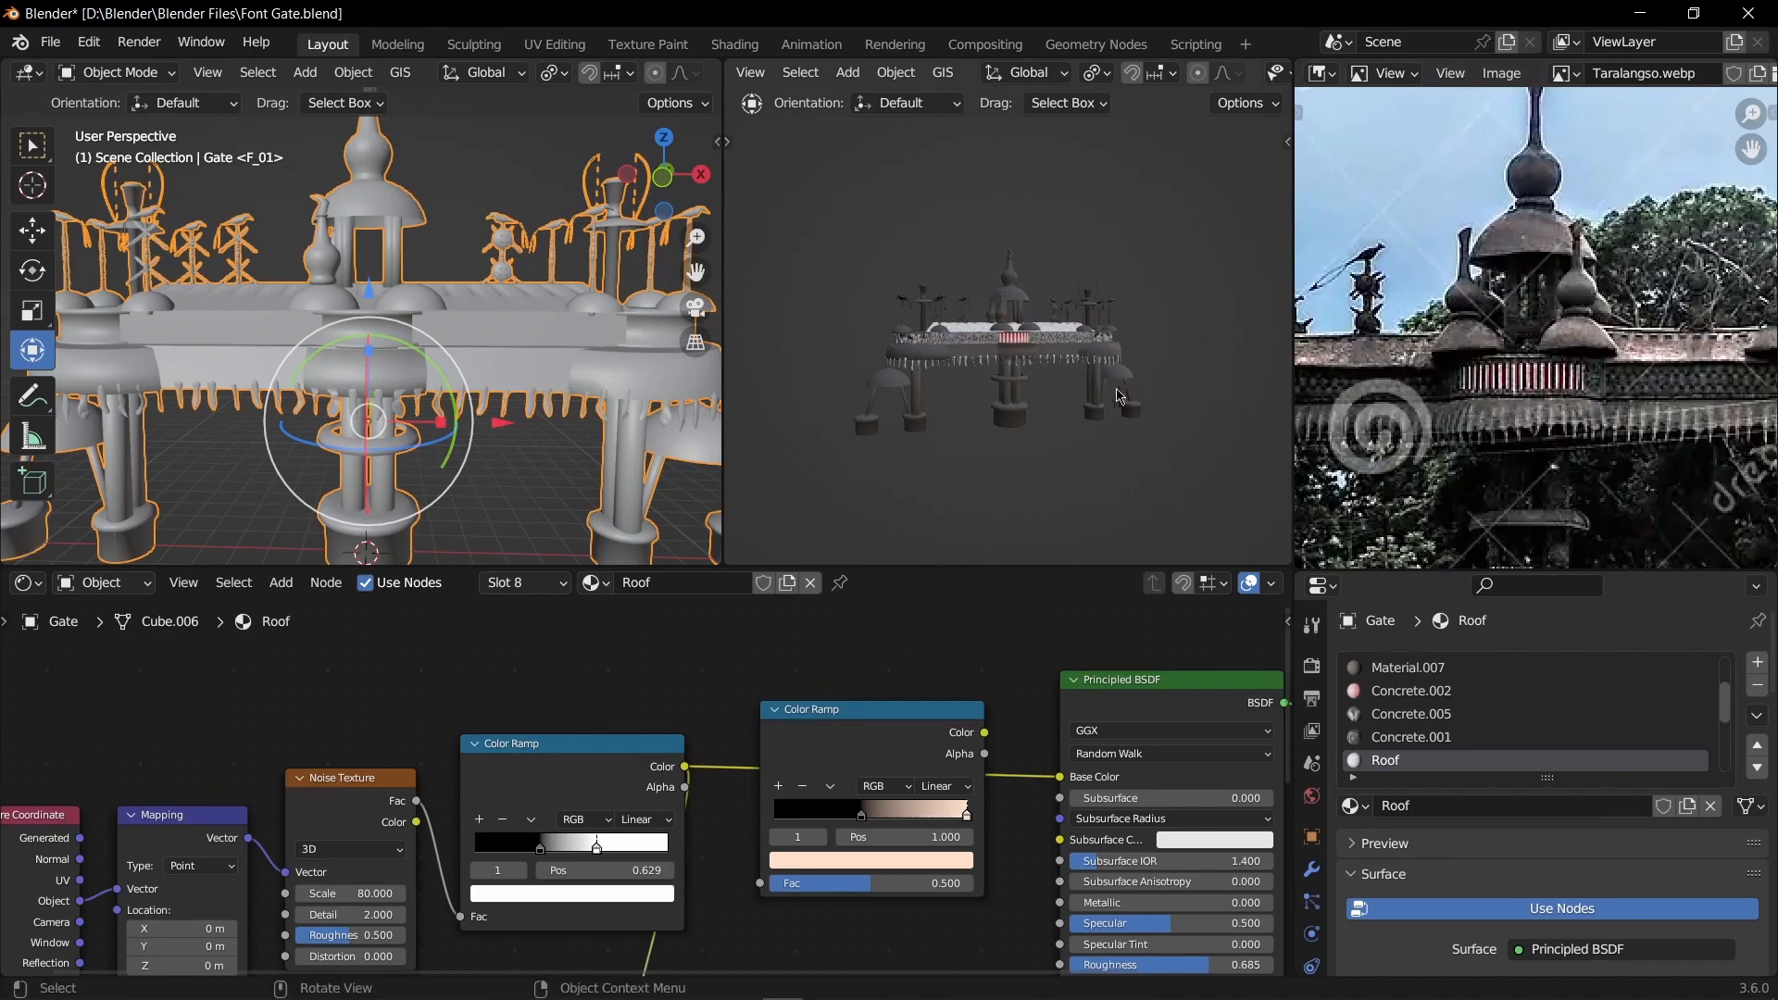
{"action": "middle_click_drag", "start_coordinate": [1124, 426], "coordinate": [1154, 430]}
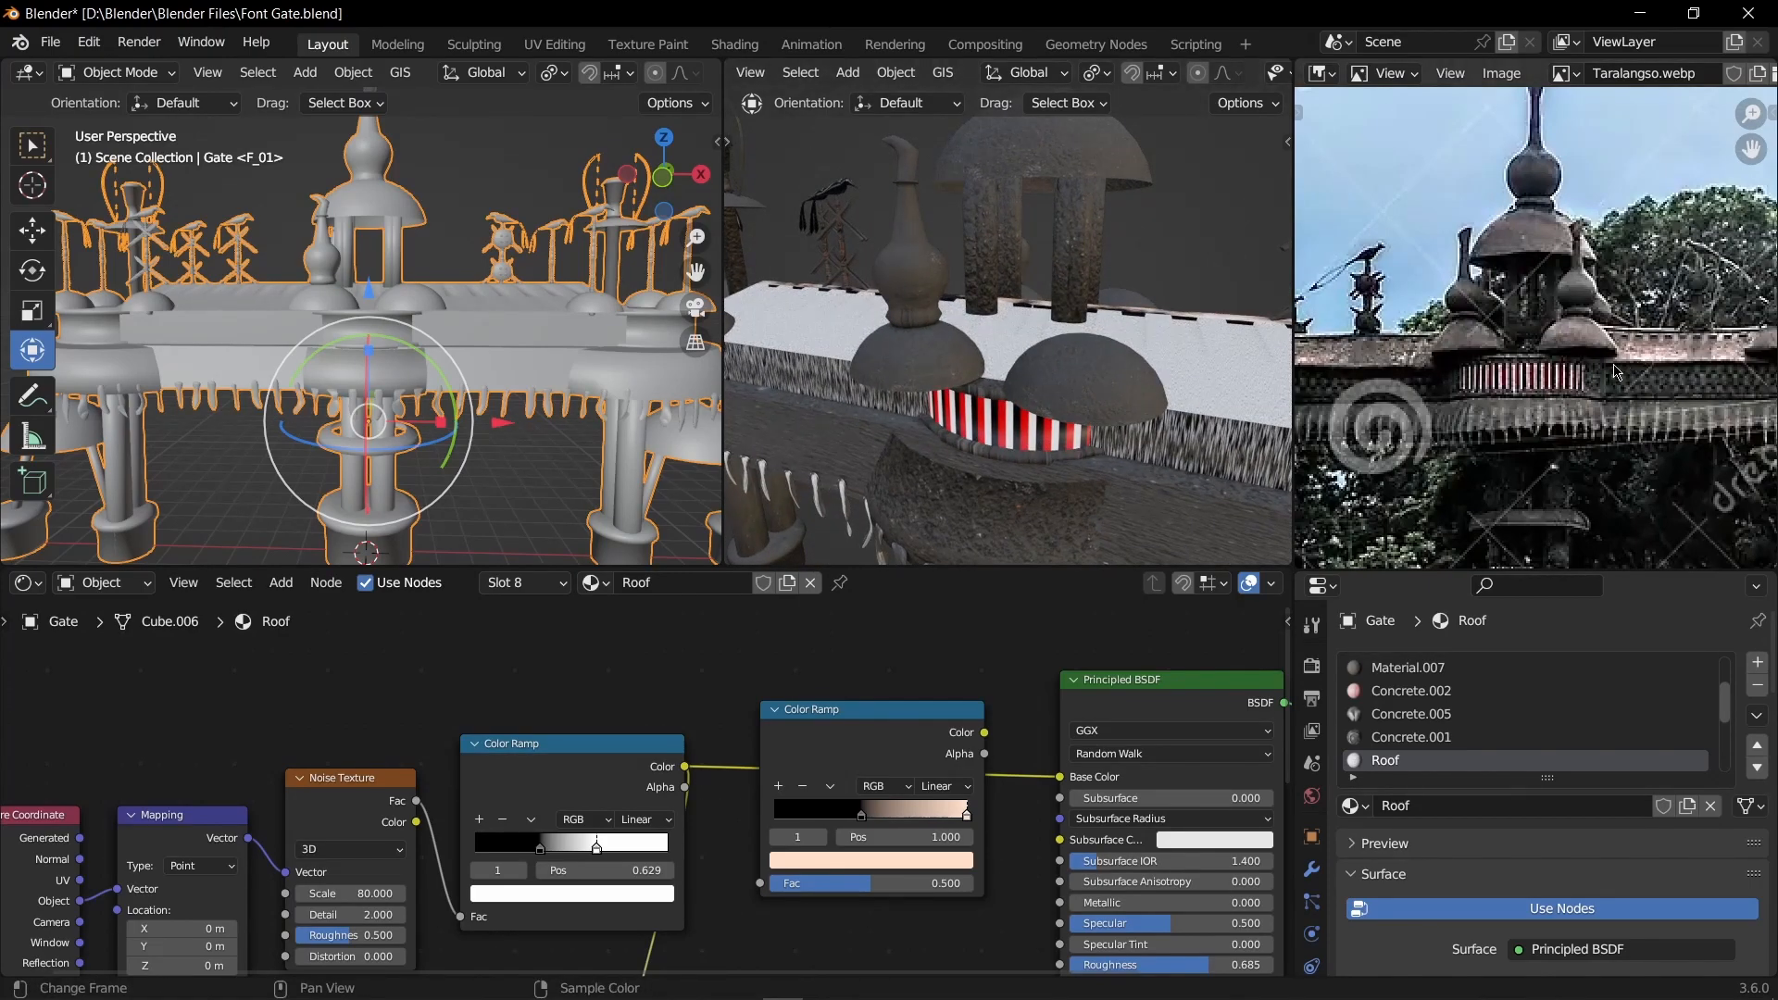
{"action": "middle_click_drag", "start_coordinate": [1141, 421], "coordinate": [1124, 369]}
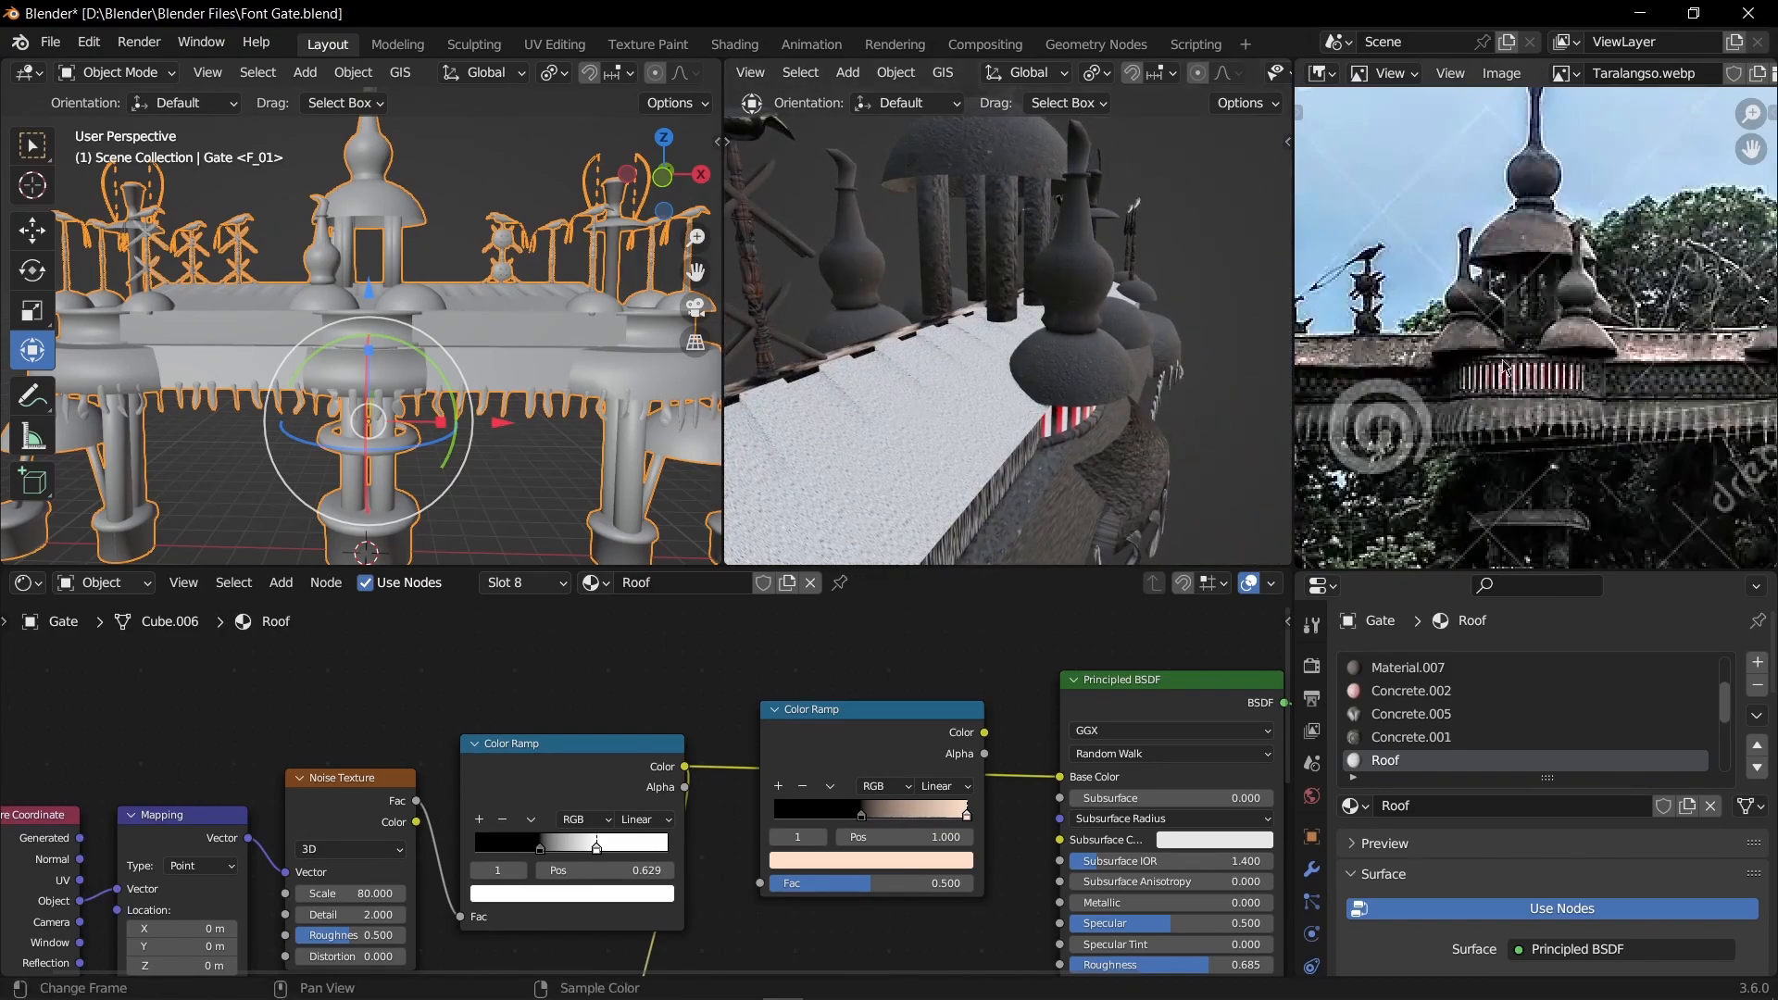
Step: Connect the second Color Ramp to Base Color and move its light stop to position 0.680
{"action": "middle_click_drag", "start_coordinate": [942, 740], "coordinate": [827, 710]}
{"action": "left_click_drag", "start_coordinate": [813, 686], "coordinate": [890, 742]}
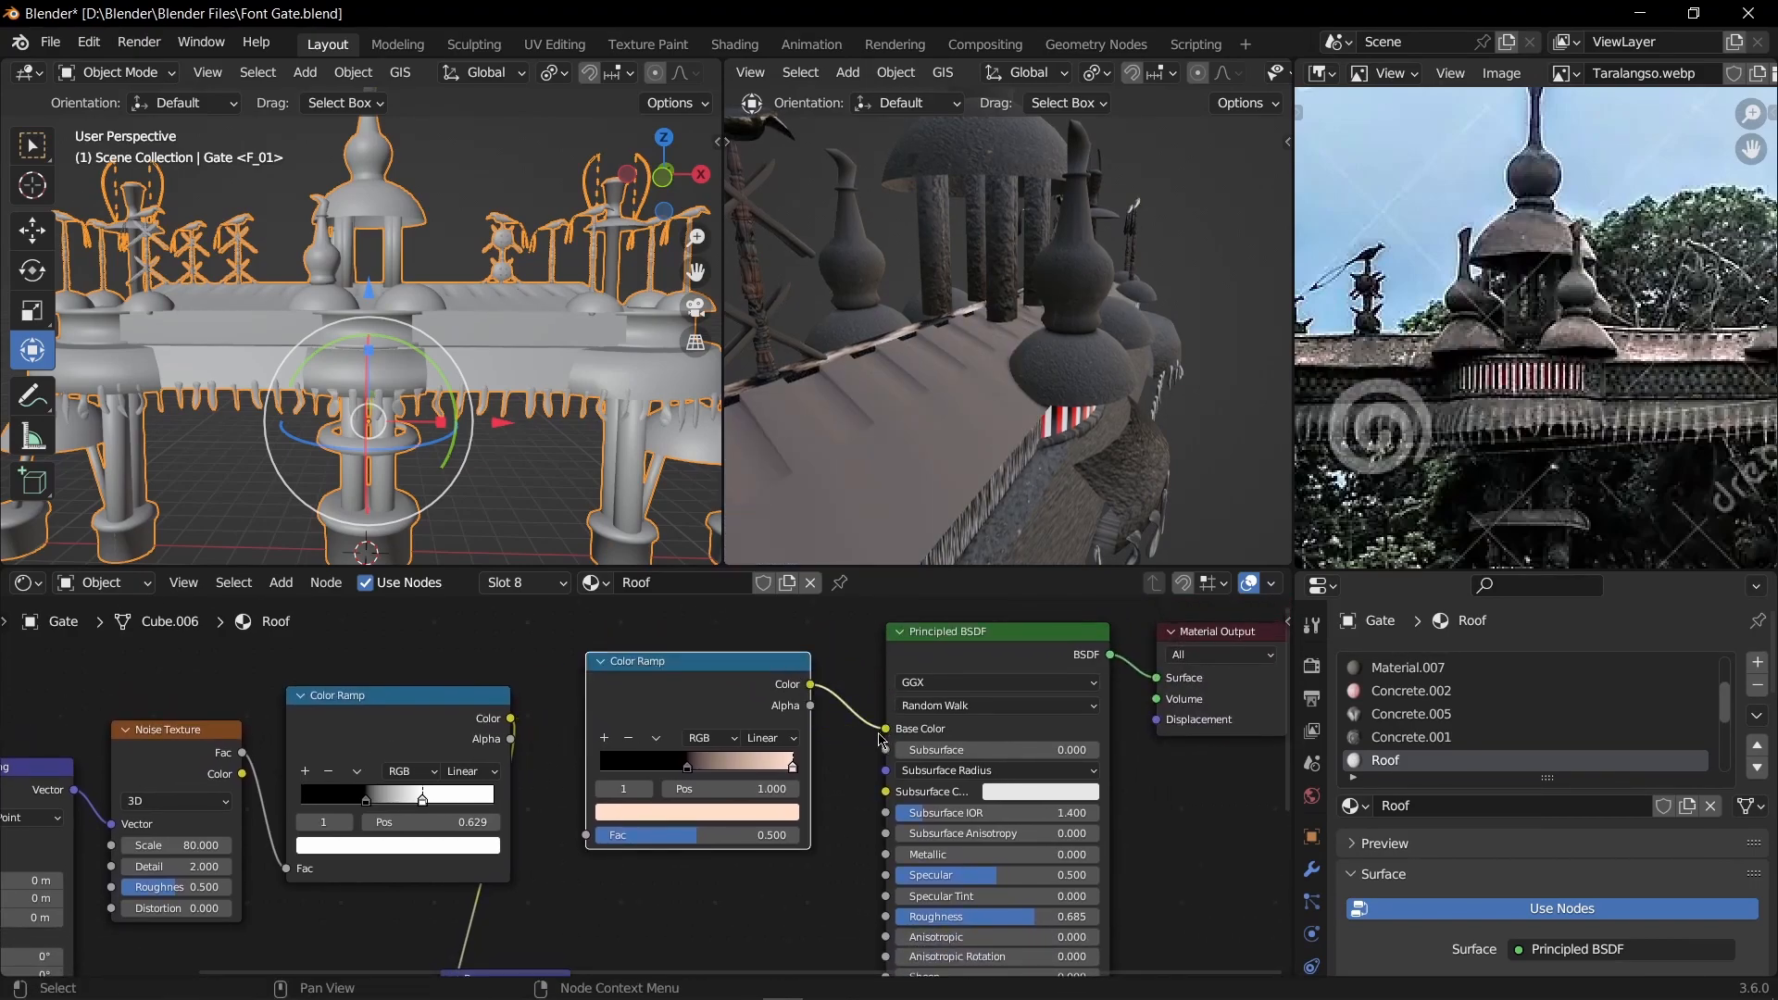
{"action": "middle_click_drag", "start_coordinate": [1037, 370], "coordinate": [897, 533]}
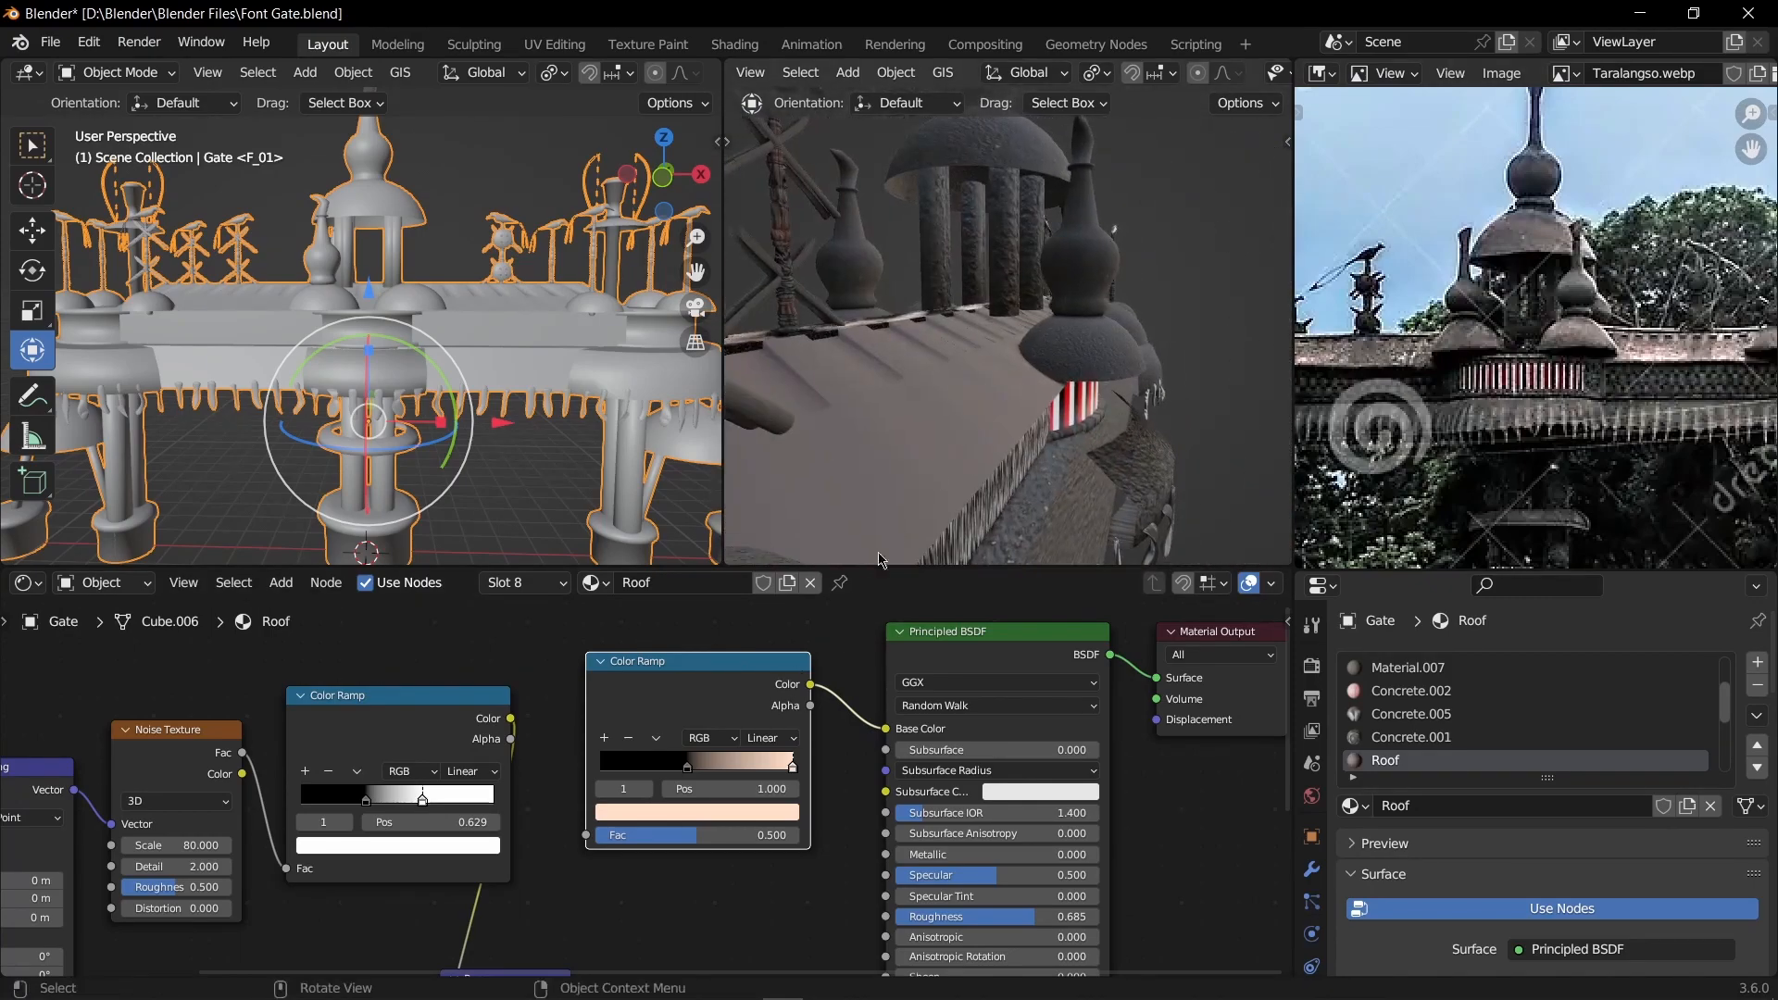
{"action": "left_click_drag", "start_coordinate": [794, 770], "coordinate": [728, 752]}
Step: Link the Noise Texture's Fac output to the second Color Ramp's Fac input
{"action": "middle_click_drag", "start_coordinate": [521, 667], "coordinate": [787, 612]}
{"action": "left_click_drag", "start_coordinate": [776, 665], "coordinate": [848, 787]}
{"action": "middle_click_drag", "start_coordinate": [880, 454], "coordinate": [902, 481]}
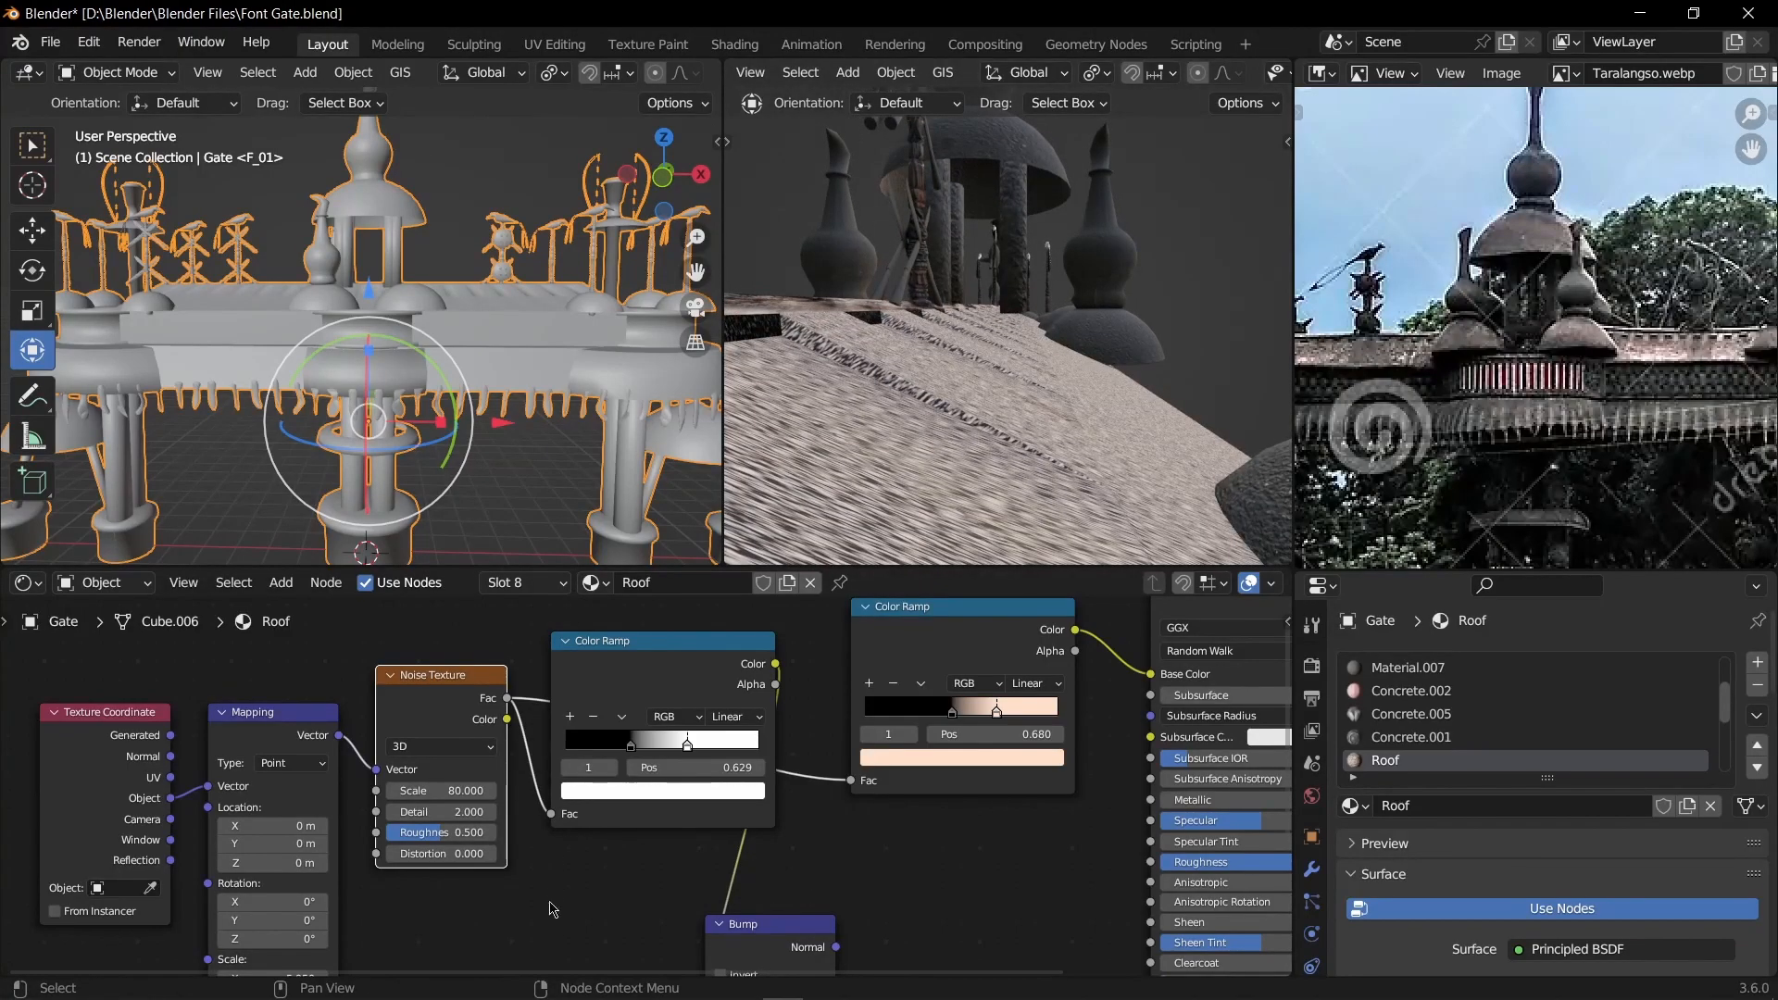
Step: Reset the Mapping node's Scale to 1.000 on X, Y and Z
{"action": "scroll", "coordinate": [553, 898], "scroll_direction": "up", "scroll_amount": 1}
{"action": "middle_click_drag", "start_coordinate": [587, 897], "coordinate": [642, 827]}
{"action": "scroll", "coordinate": [643, 808], "scroll_direction": "up", "scroll_amount": 5}
{"action": "middle_click_drag", "start_coordinate": [347, 967], "coordinate": [693, 779]}
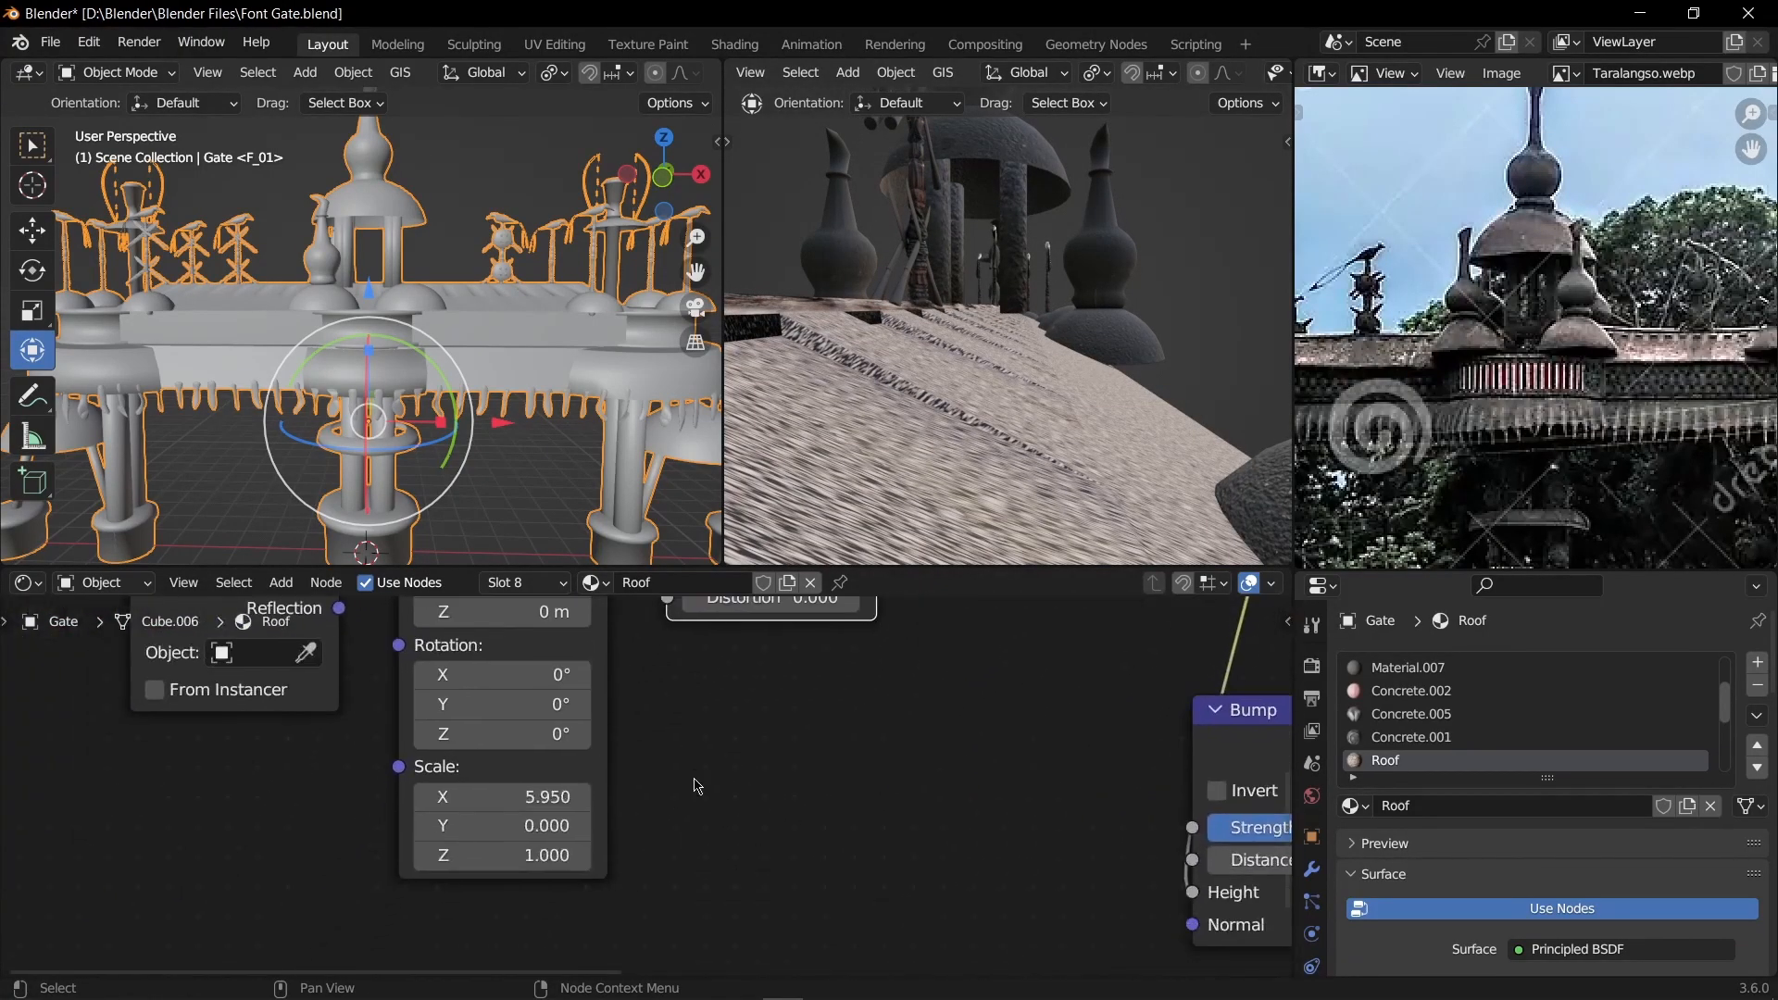
{"action": "scroll", "coordinate": [641, 794], "scroll_direction": "down", "scroll_amount": 4}
{"action": "key", "text": "ctrl+z"}
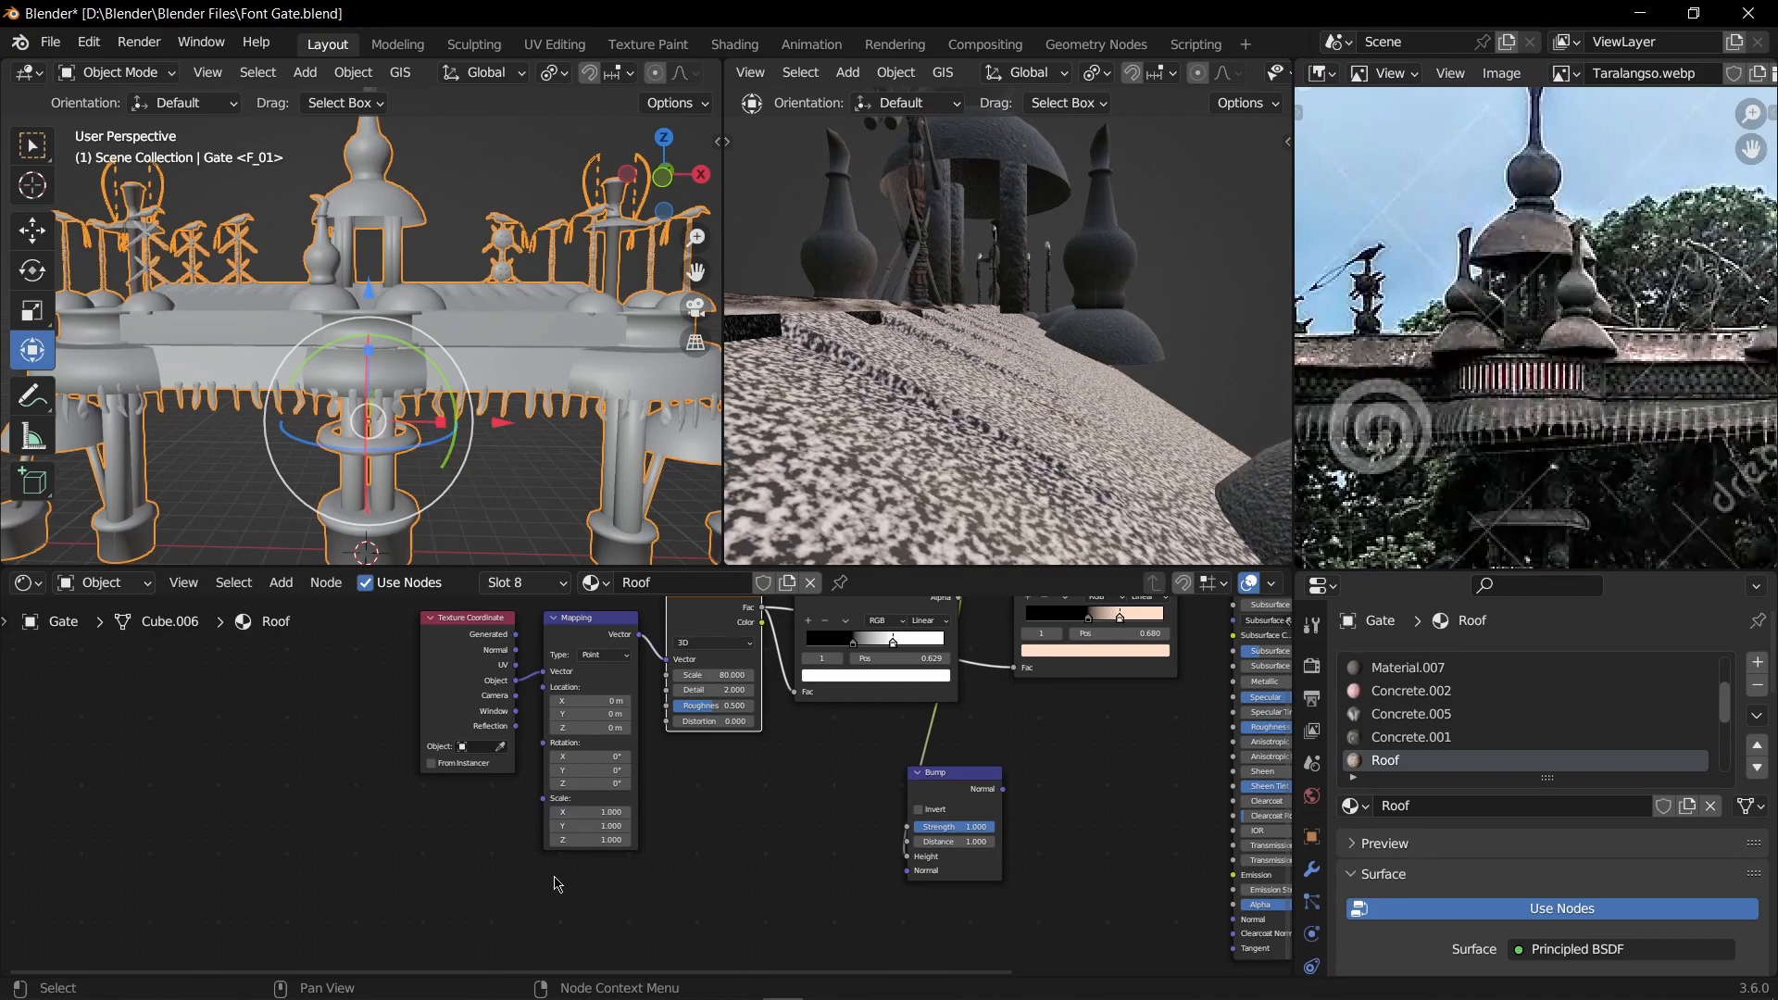
Step: Examine the unstretched noise pattern on the roof and compare it with the roof in the reference photo
{"action": "middle_click_drag", "start_coordinate": [1096, 310], "coordinate": [868, 457]}
{"action": "mouse_move", "coordinate": [870, 458]}
{"action": "middle_mouse_down"}
{"action": "mouse_move", "coordinate": [963, 445]}
{"action": "mouse_move", "coordinate": [898, 453]}
{"action": "middle_mouse_up"}
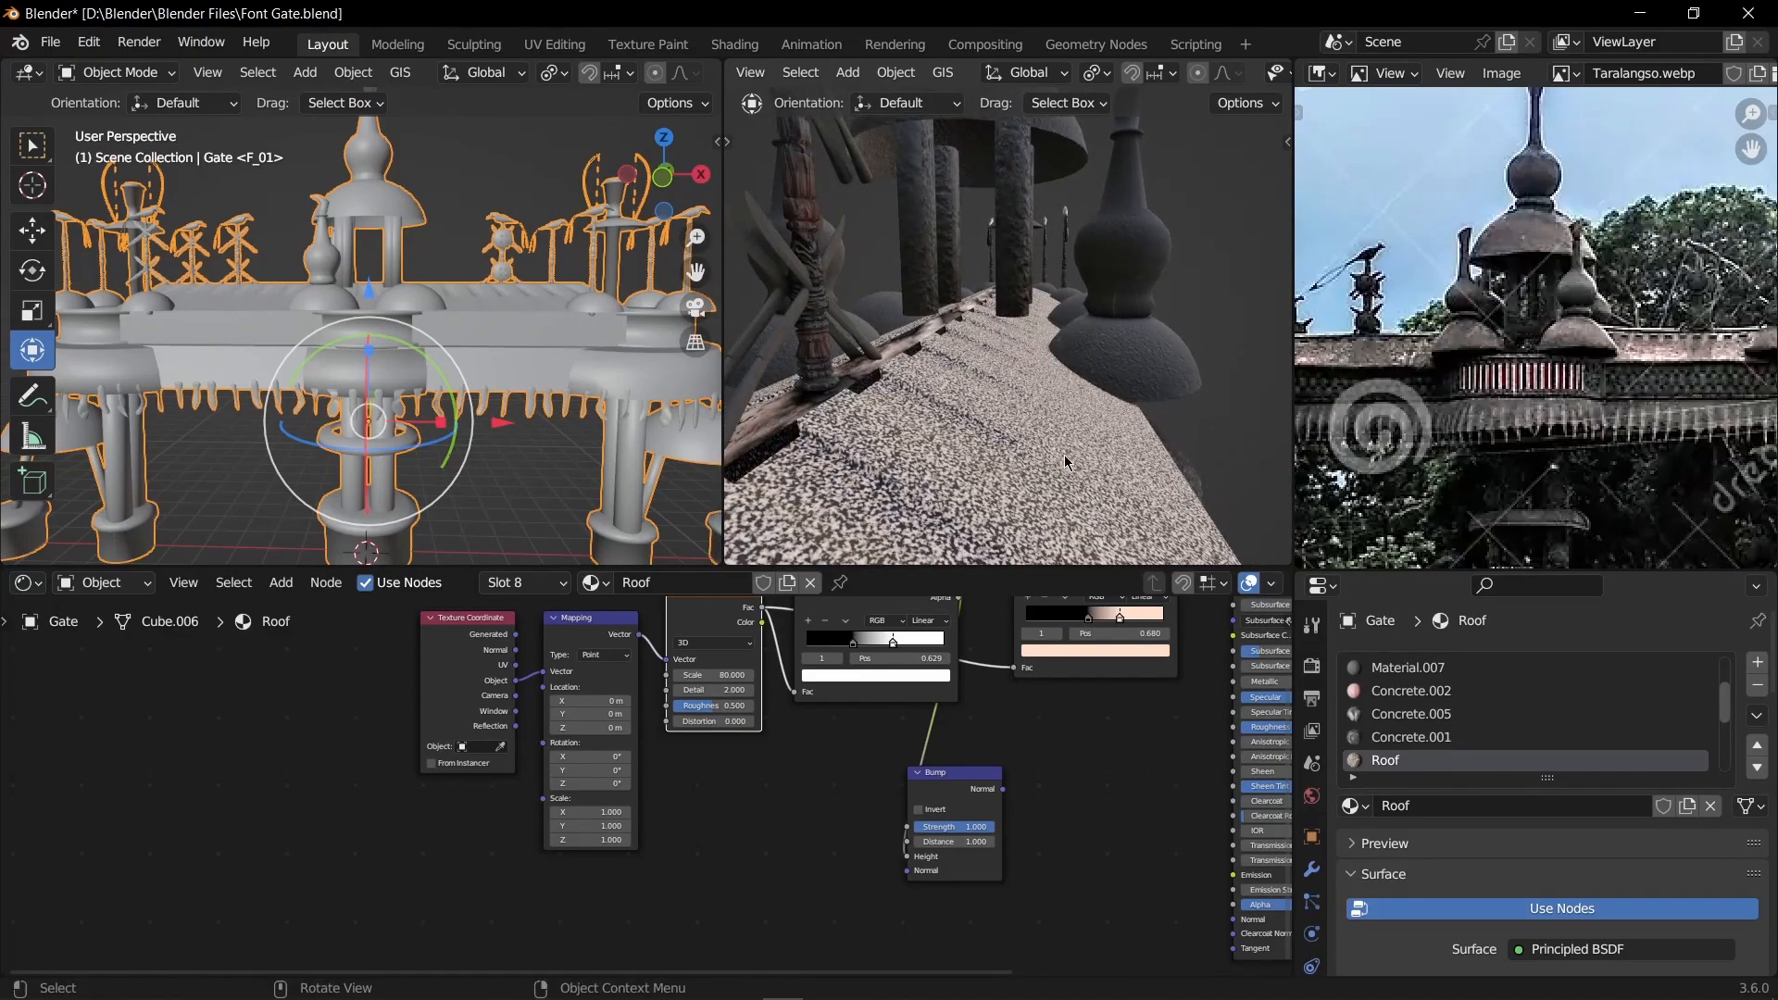
{"action": "middle_click_drag", "start_coordinate": [1063, 461], "coordinate": [1037, 477]}
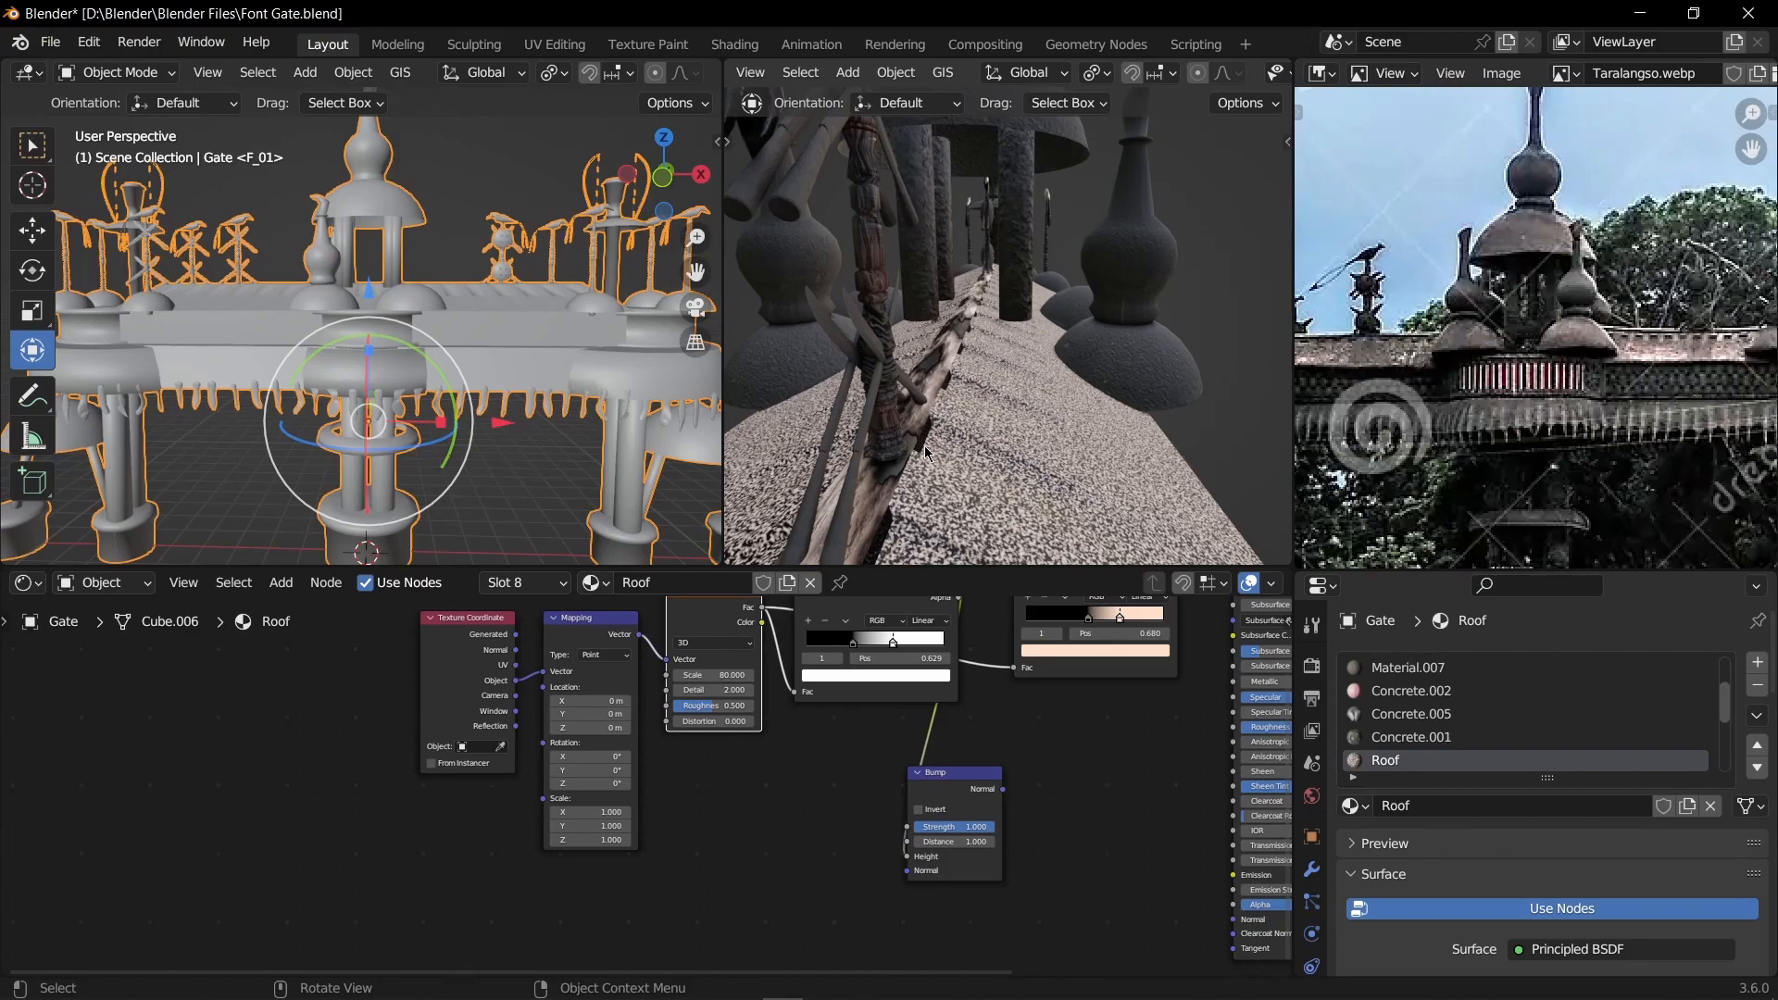
{"action": "middle_click_drag", "start_coordinate": [1107, 519], "coordinate": [1101, 501]}
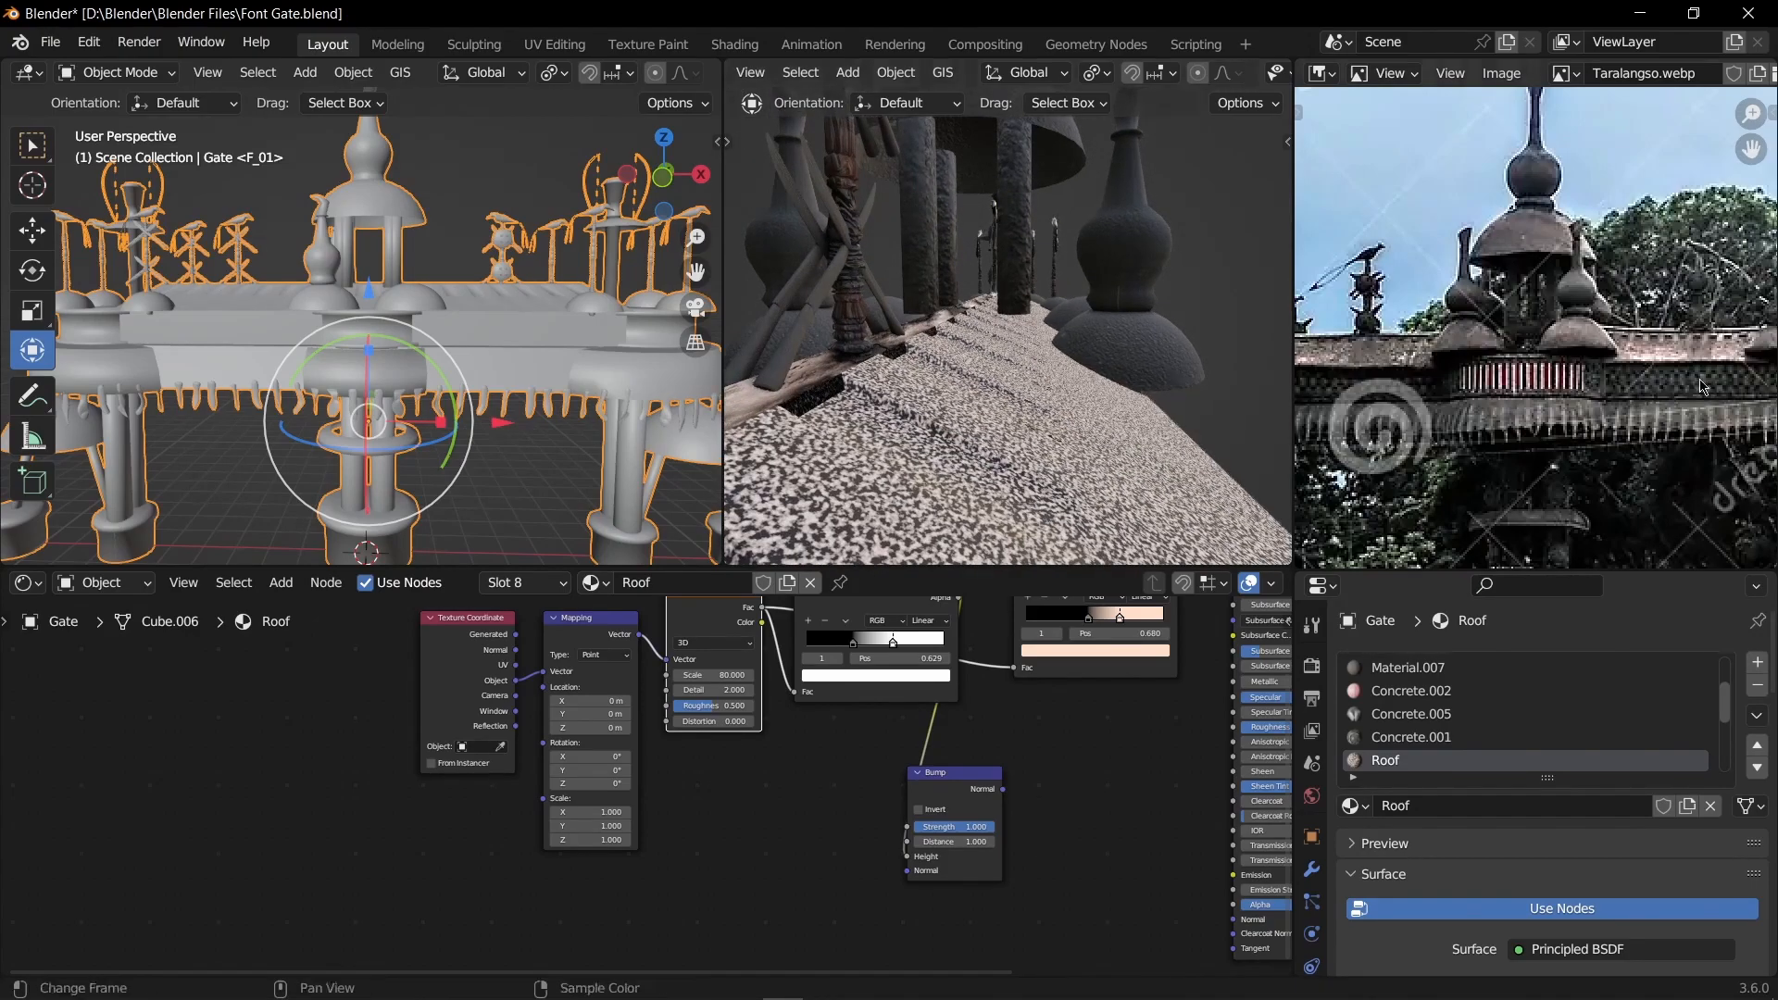
{"action": "scroll", "coordinate": [1541, 397], "scroll_direction": "up", "scroll_amount": 4}
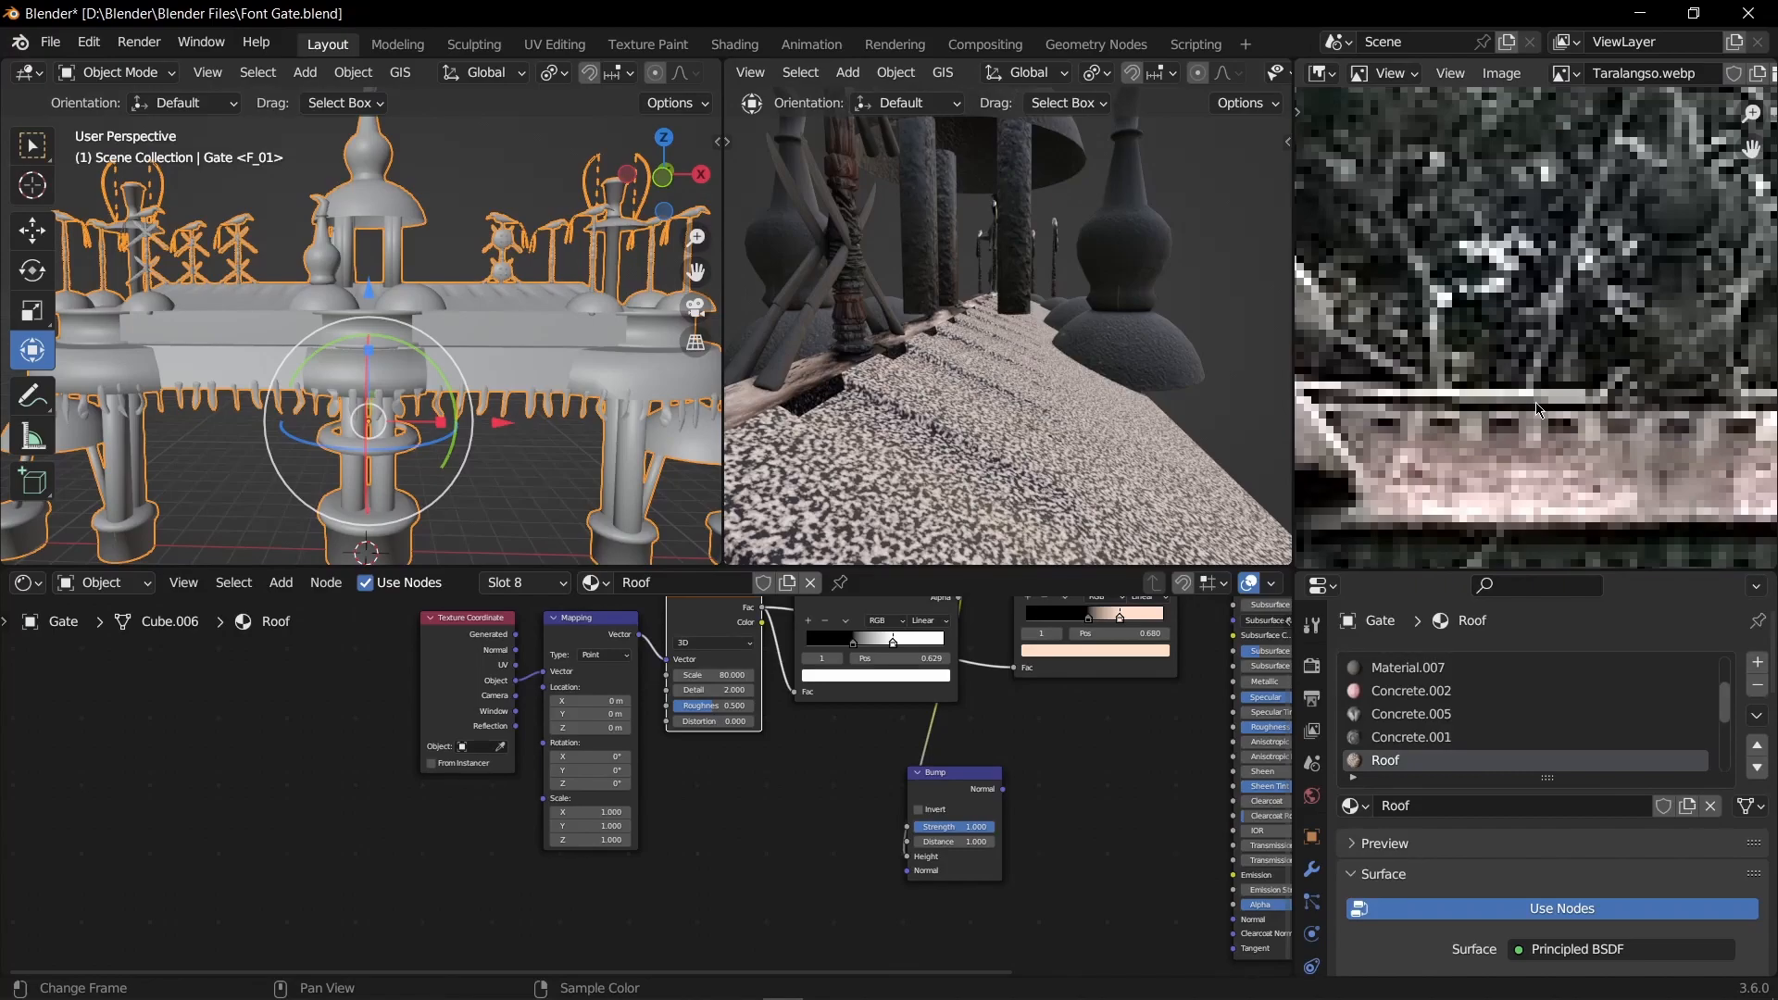
{"action": "scroll", "coordinate": [1552, 429], "scroll_direction": "down", "scroll_amount": 4}
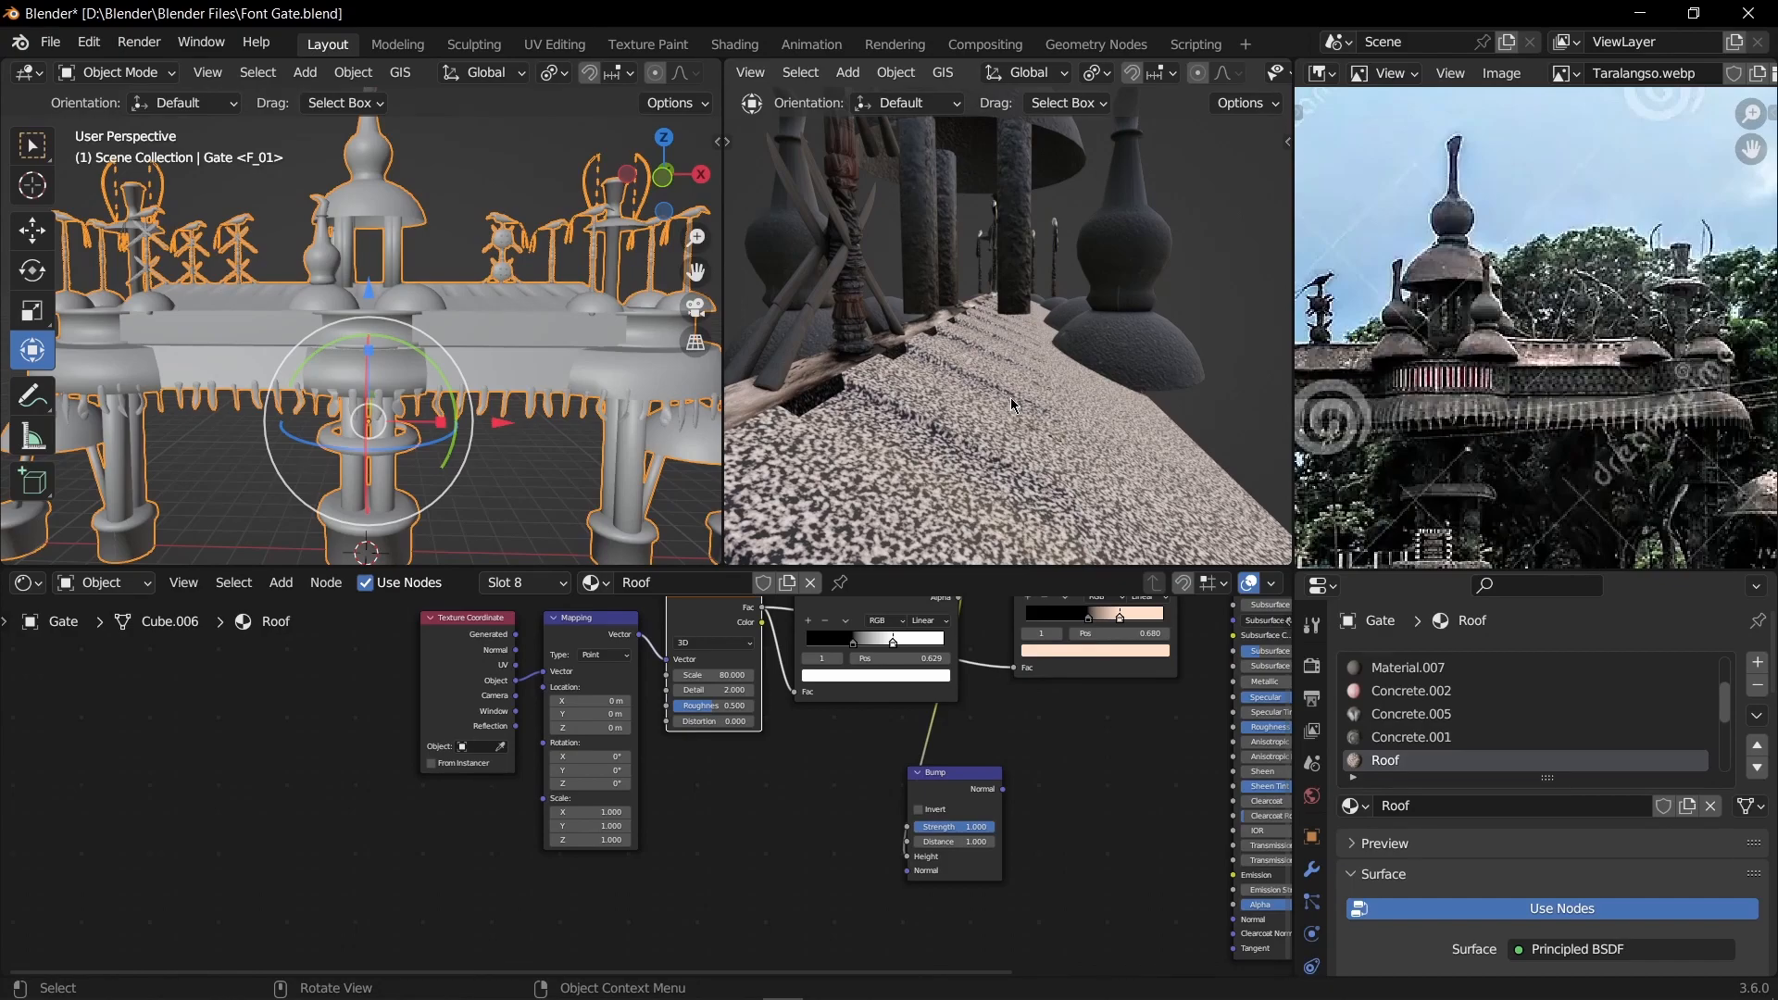
Step: Stretch the roof's noise pattern by raising the Mapping node's X scale to 12.400
{"action": "scroll", "coordinate": [1008, 729], "scroll_direction": "down", "scroll_amount": 2}
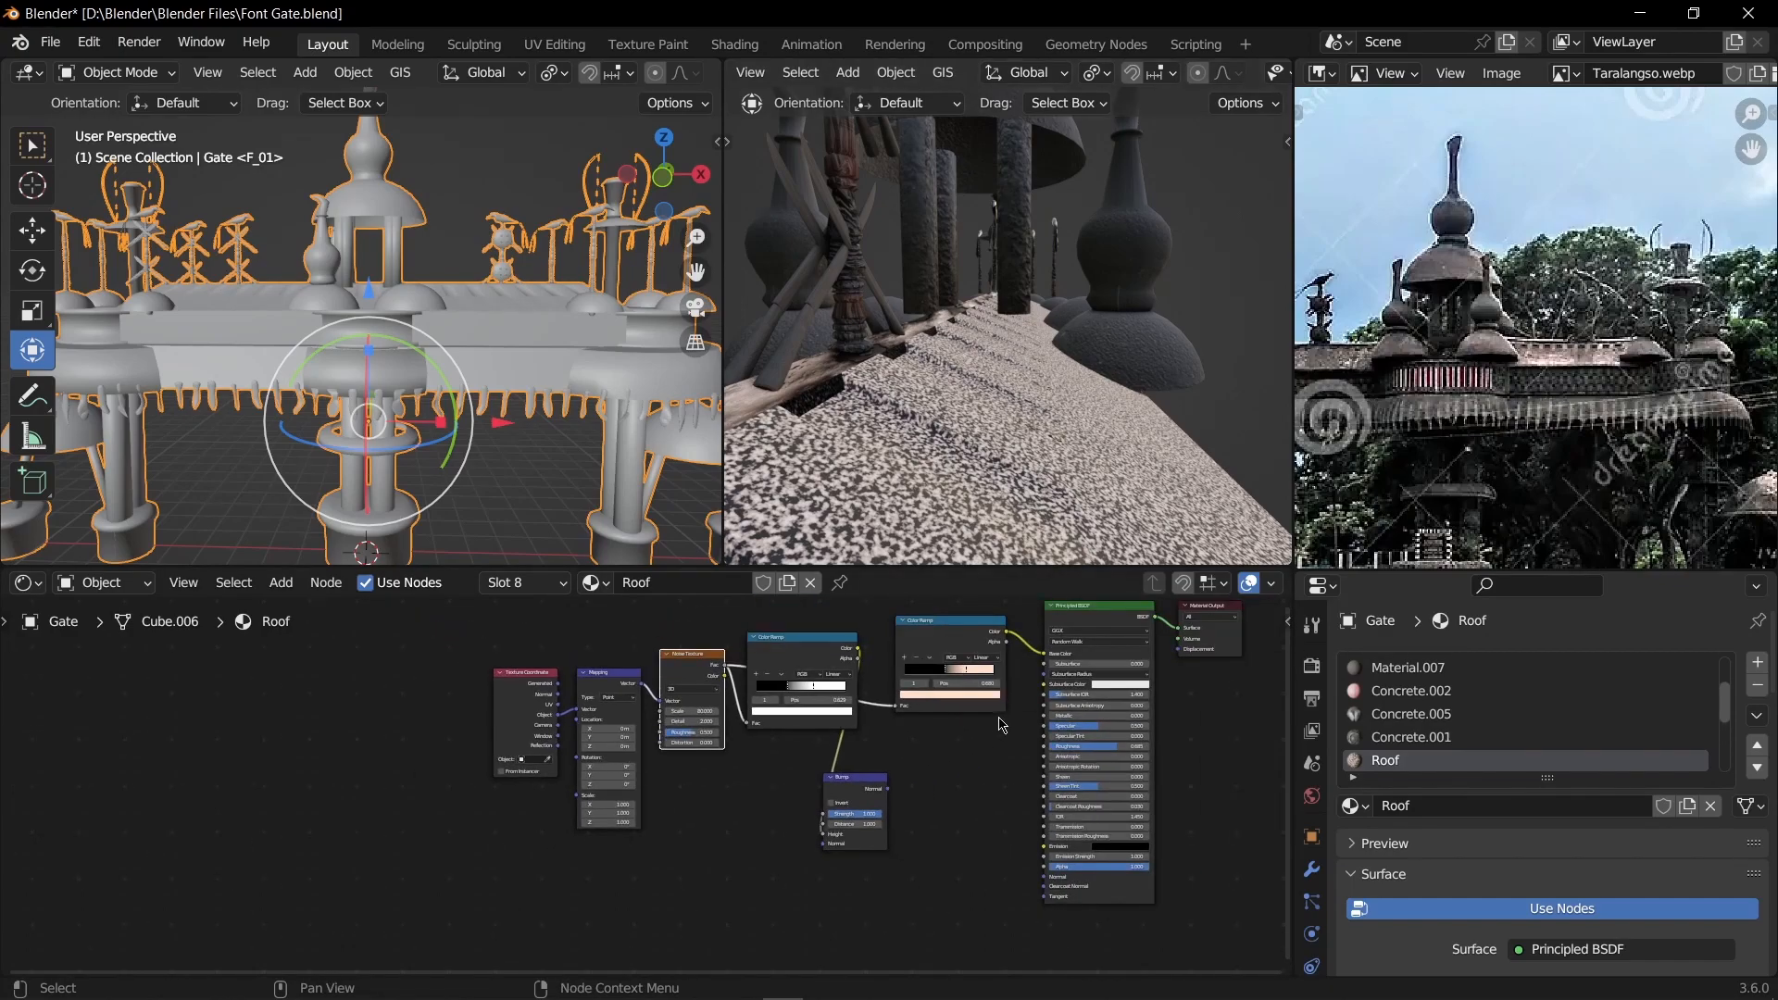
{"action": "scroll", "coordinate": [993, 725], "scroll_direction": "up", "scroll_amount": 6}
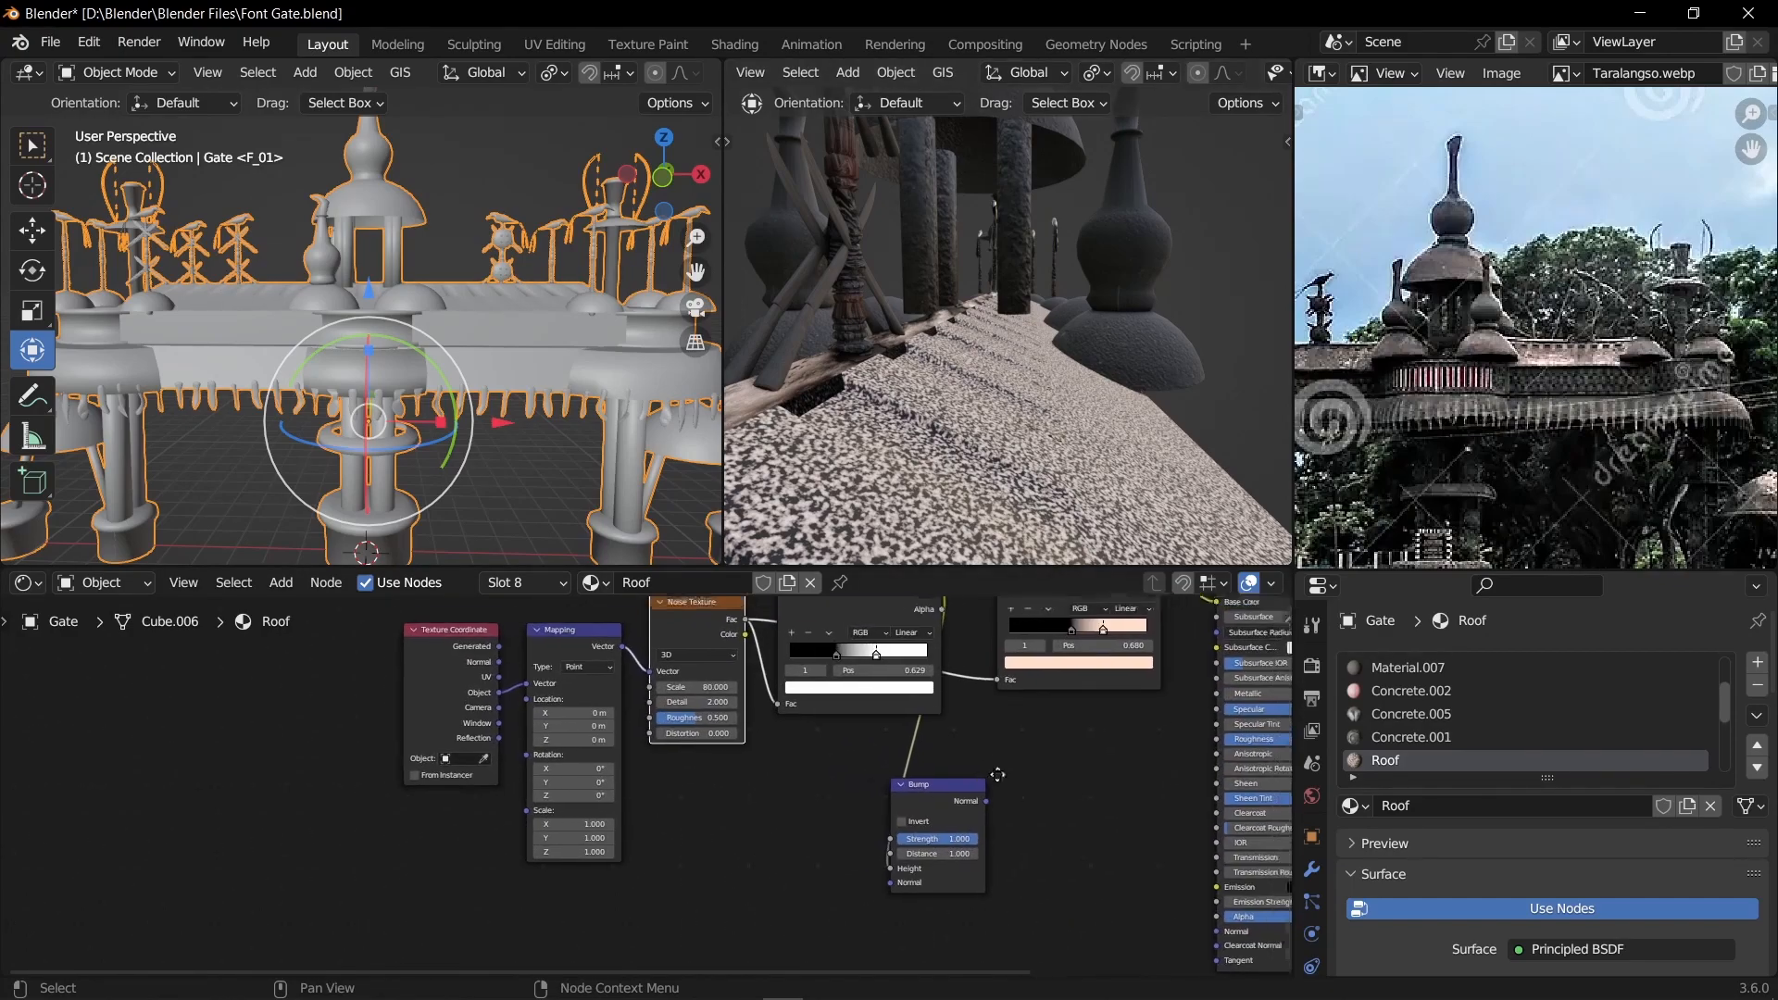
{"action": "middle_click_drag", "start_coordinate": [538, 888], "coordinate": [981, 814]}
{"action": "middle_click_drag", "start_coordinate": [782, 898], "coordinate": [906, 782]}
{"action": "scroll", "coordinate": [907, 812], "scroll_direction": "up", "scroll_amount": 4}
{"action": "mouse_move", "coordinate": [703, 846]}
{"action": "left_mouse_down"}
{"action": "mouse_move", "coordinate": [1332, 846]}
{"action": "mouse_move", "coordinate": [728, 822]}
{"action": "left_mouse_up"}
{"action": "middle_click_drag", "start_coordinate": [945, 476], "coordinate": [837, 451]}
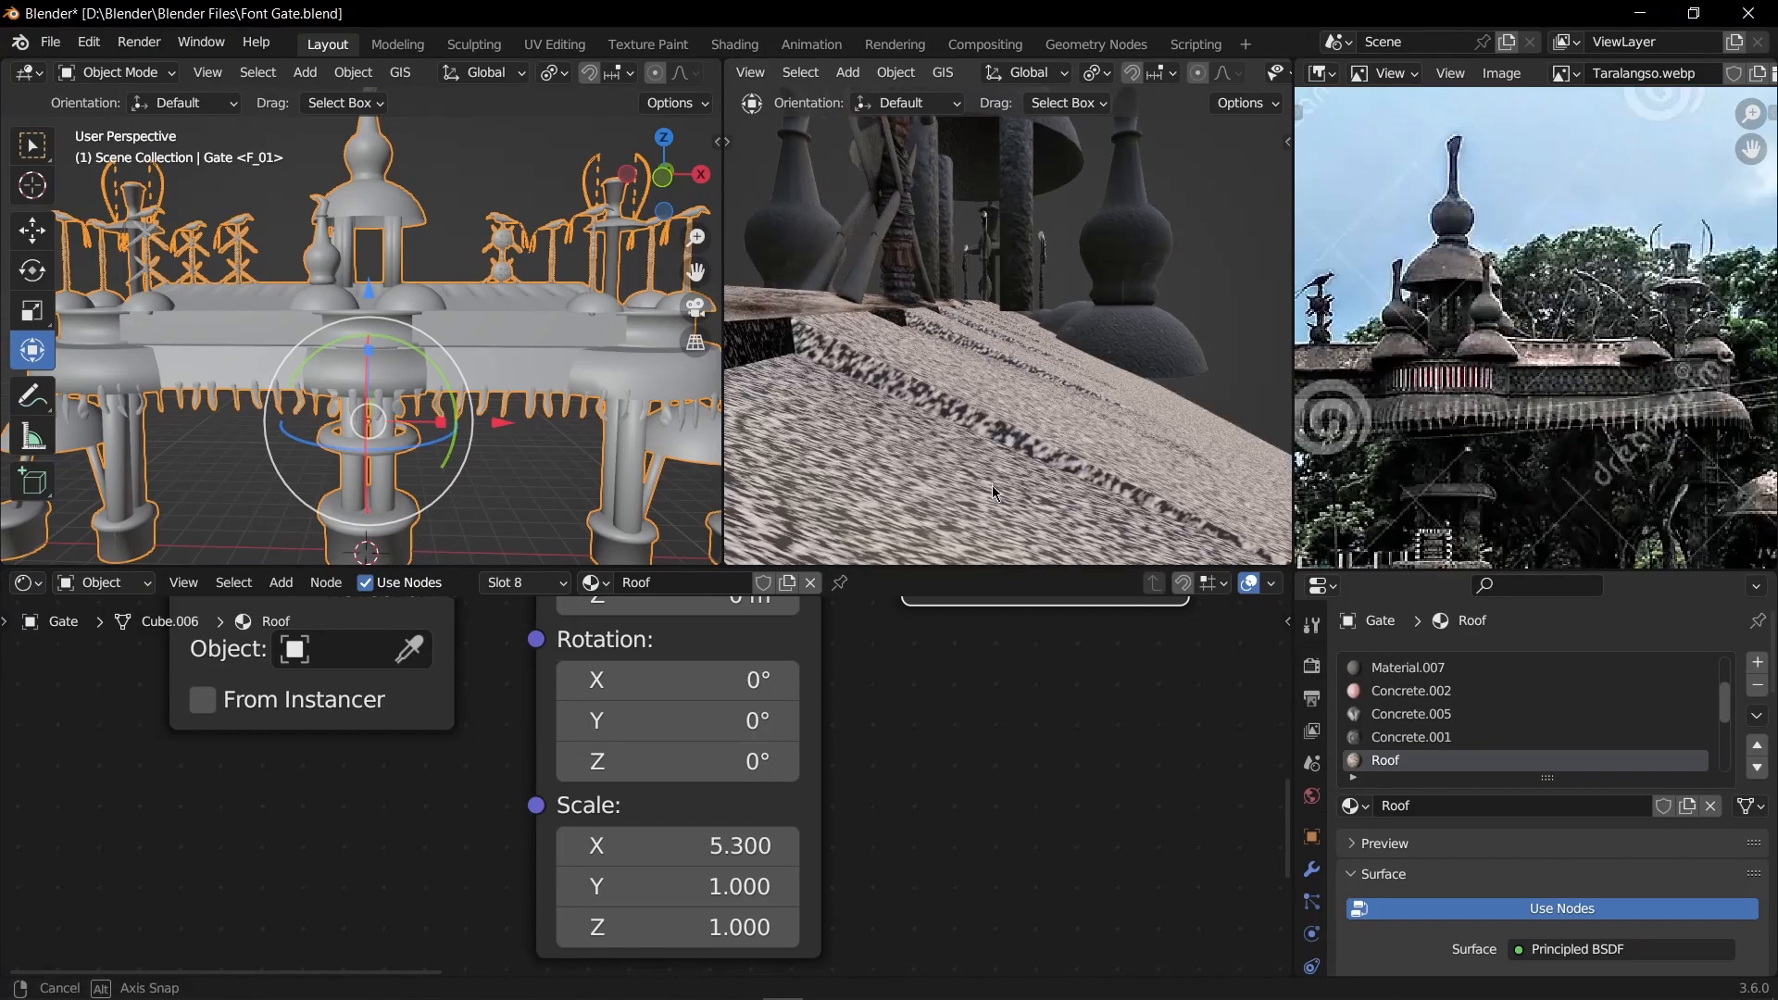
{"action": "left_click_drag", "start_coordinate": [685, 886], "coordinate": [1340, 842]}
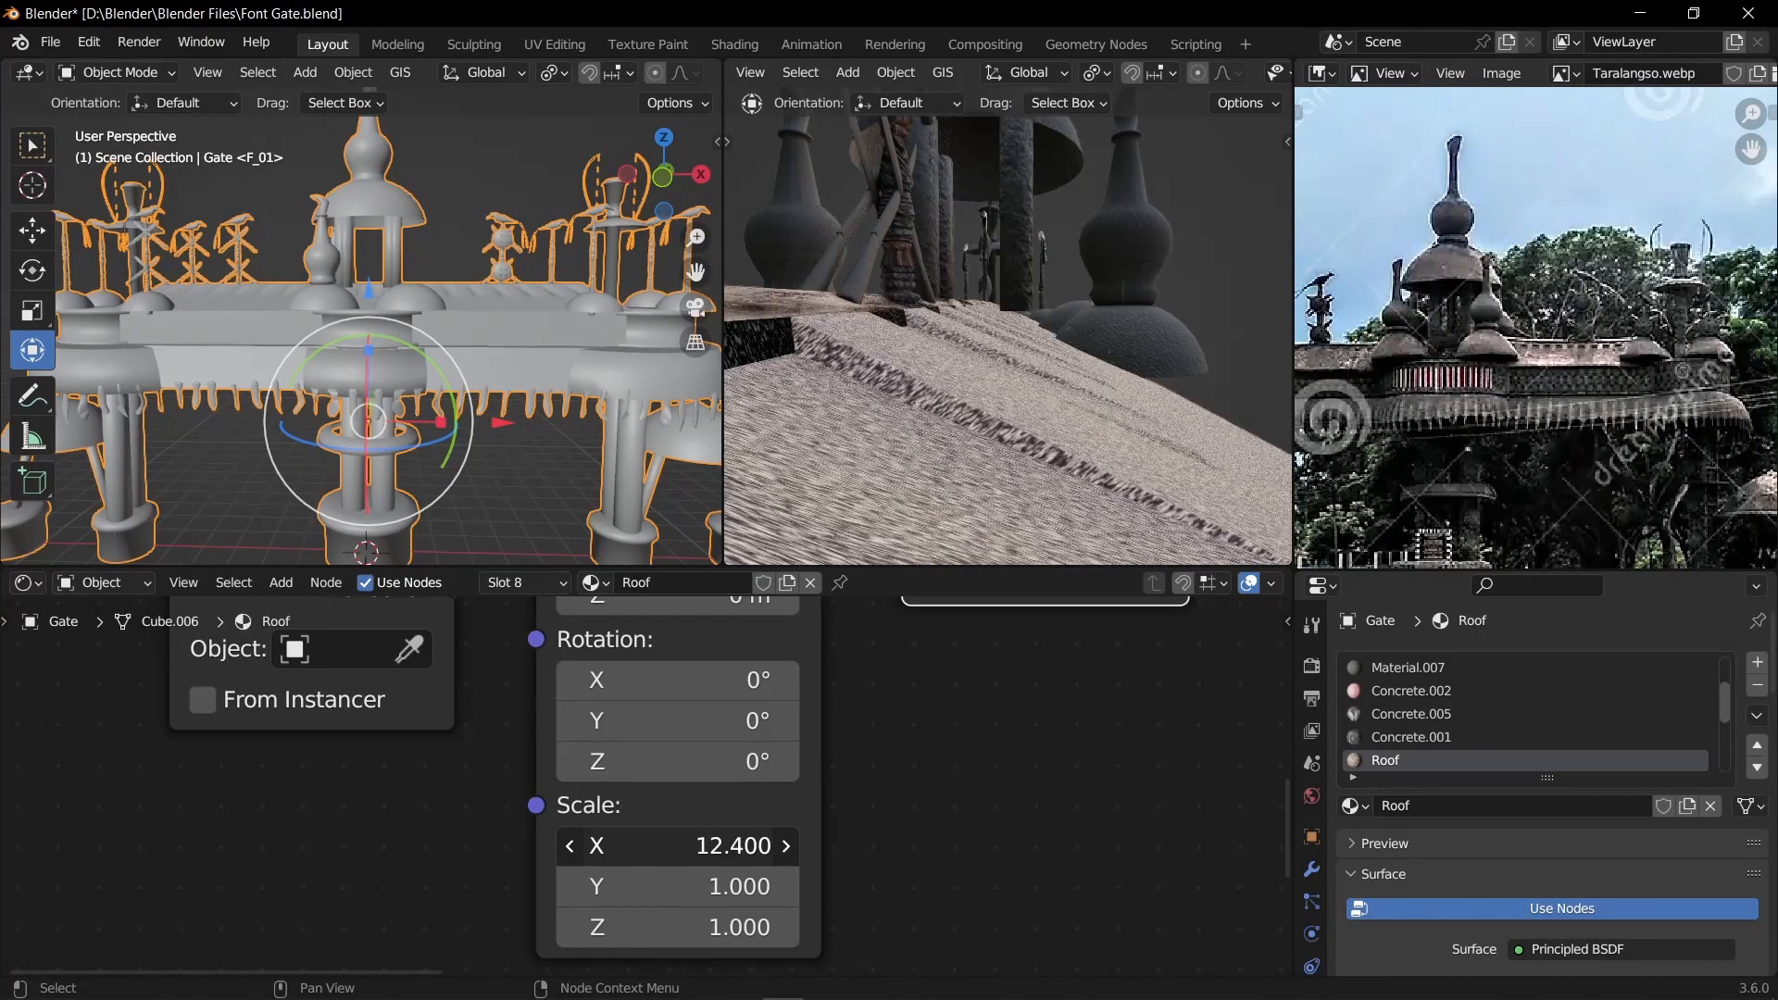
Step: Inspect the stretched noise pattern on the roof from the front, from above and at a low angle
{"action": "mouse_move", "coordinate": [982, 444]}
{"action": "middle_mouse_down"}
{"action": "mouse_move", "coordinate": [1022, 472]}
{"action": "mouse_move", "coordinate": [889, 448]}
{"action": "mouse_move", "coordinate": [961, 421]}
{"action": "middle_mouse_up"}
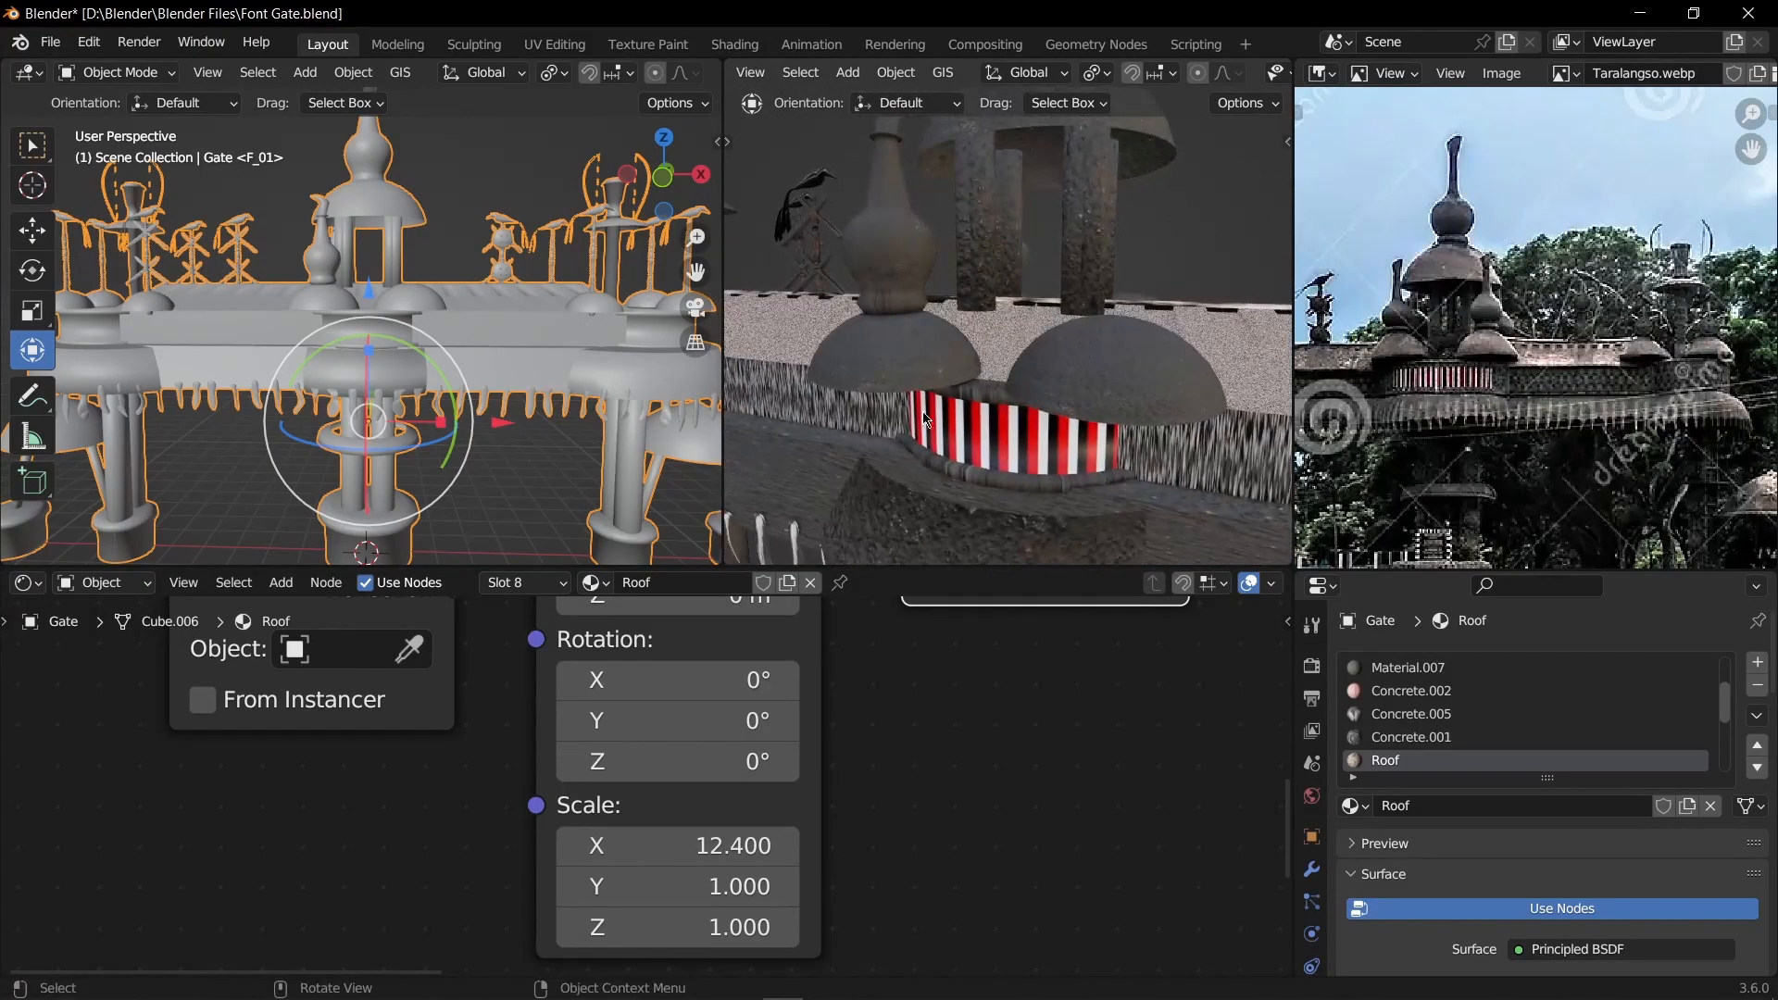
{"action": "key", "text": "KP_7"}
{"action": "middle_click_drag", "start_coordinate": [1019, 328], "coordinate": [1115, 333], "text": "shift"}
{"action": "scroll", "coordinate": [1116, 333], "scroll_direction": "up", "scroll_amount": 4}
{"action": "scroll", "coordinate": [1116, 333], "scroll_direction": "up", "scroll_amount": 3}
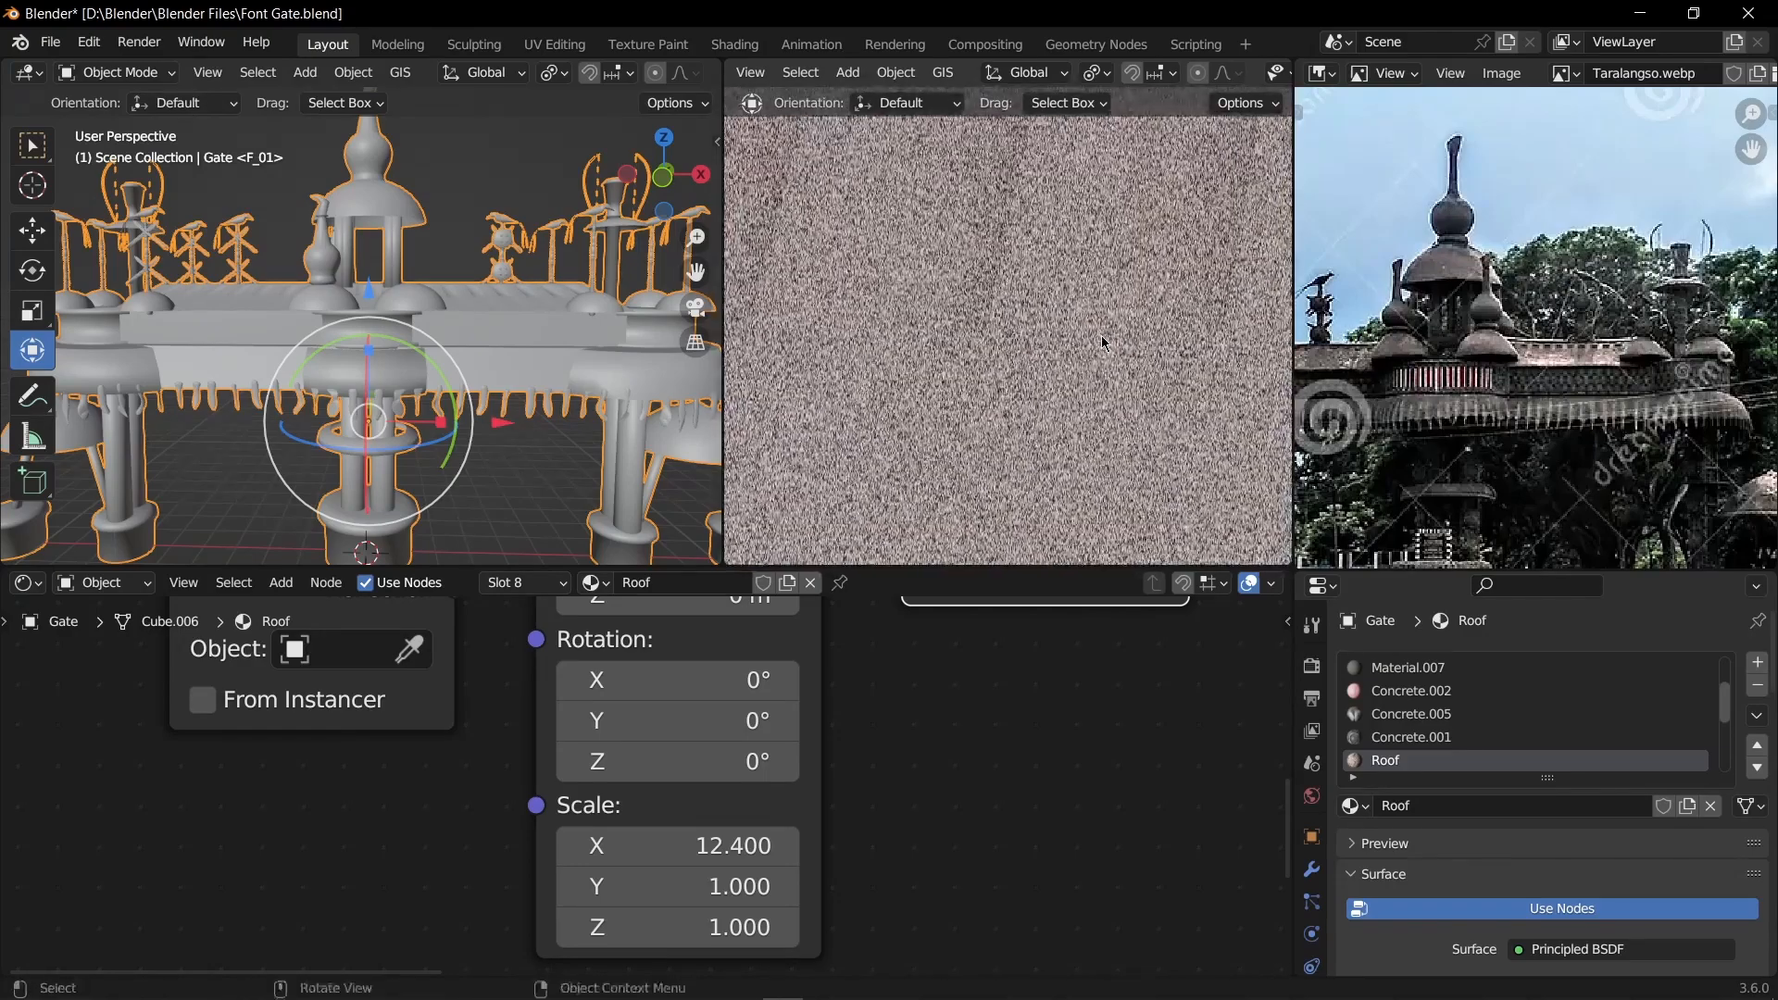
{"action": "middle_click_drag", "start_coordinate": [1027, 390], "coordinate": [878, 397]}
{"action": "middle_click_drag", "start_coordinate": [1098, 402], "coordinate": [958, 437]}
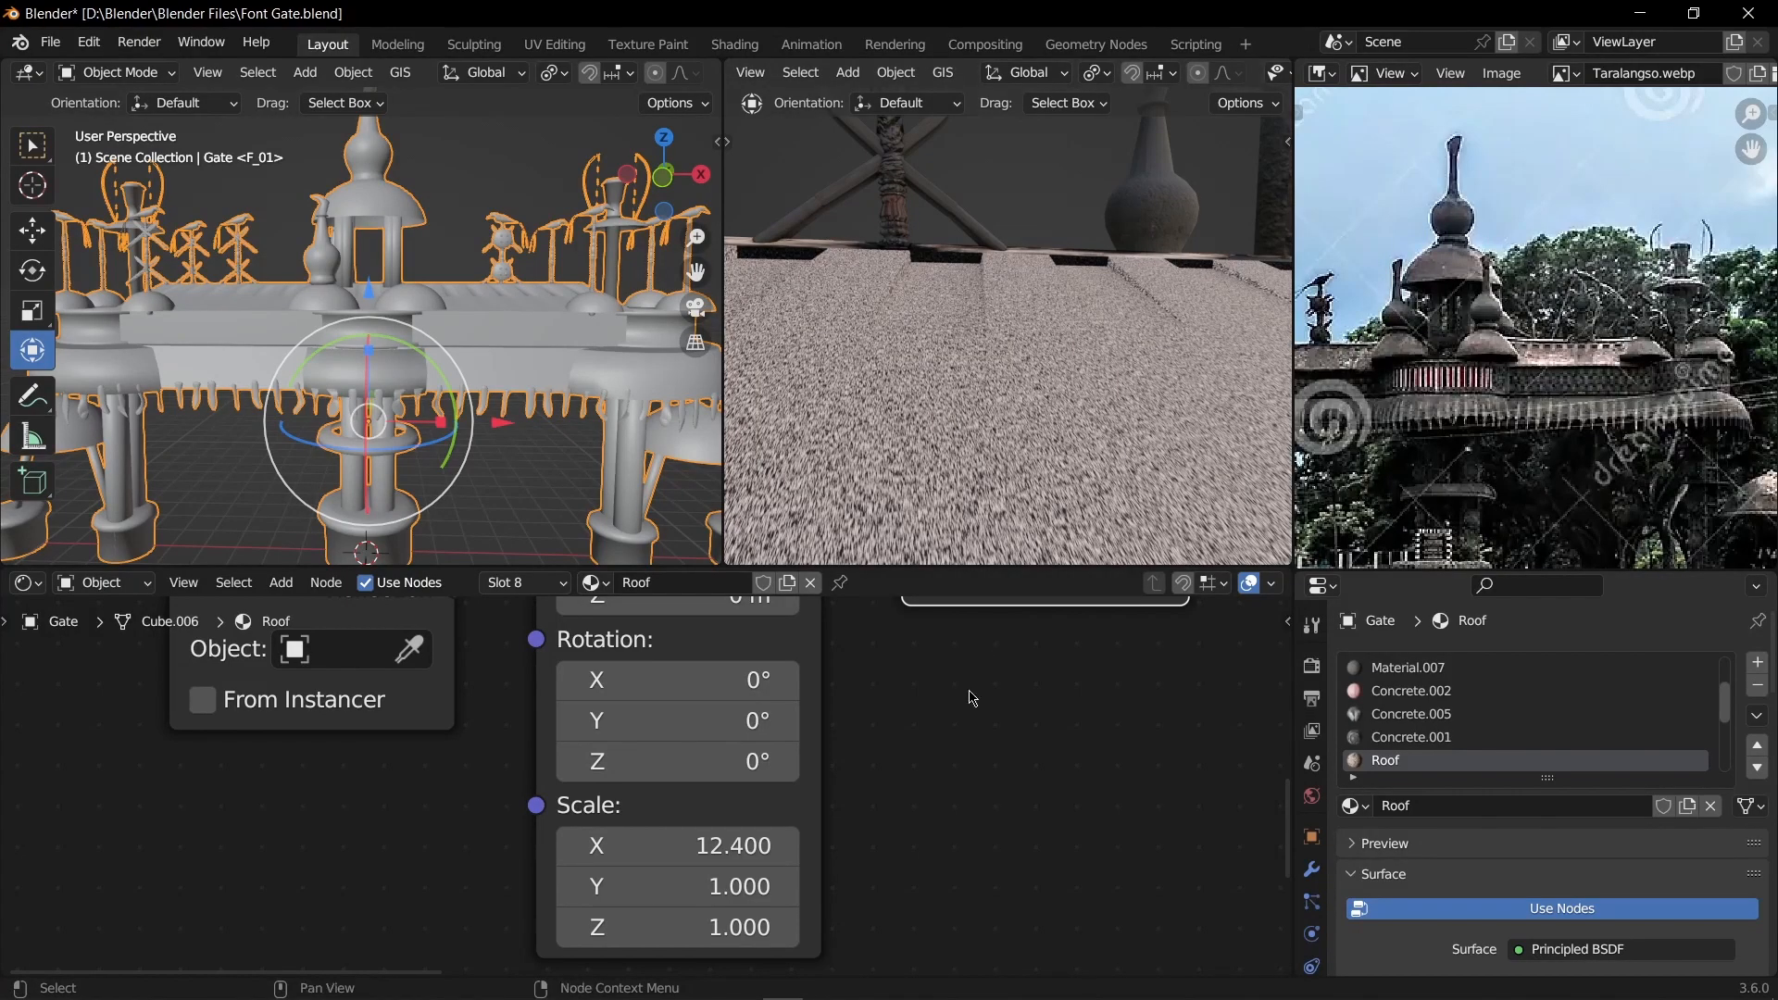
Step: Feed the Color output of the first Color Ramp into the Fac input of the second Color Ramp in the Roof material
{"action": "scroll", "coordinate": [976, 687], "scroll_direction": "down", "scroll_amount": 5}
{"action": "middle_click_drag", "start_coordinate": [1018, 802], "coordinate": [814, 875]}
{"action": "scroll", "coordinate": [1109, 894], "scroll_direction": "up", "scroll_amount": 5}
{"action": "middle_click_drag", "start_coordinate": [1139, 927], "coordinate": [1173, 870]}
{"action": "middle_click_drag", "start_coordinate": [945, 347], "coordinate": [1092, 318]}
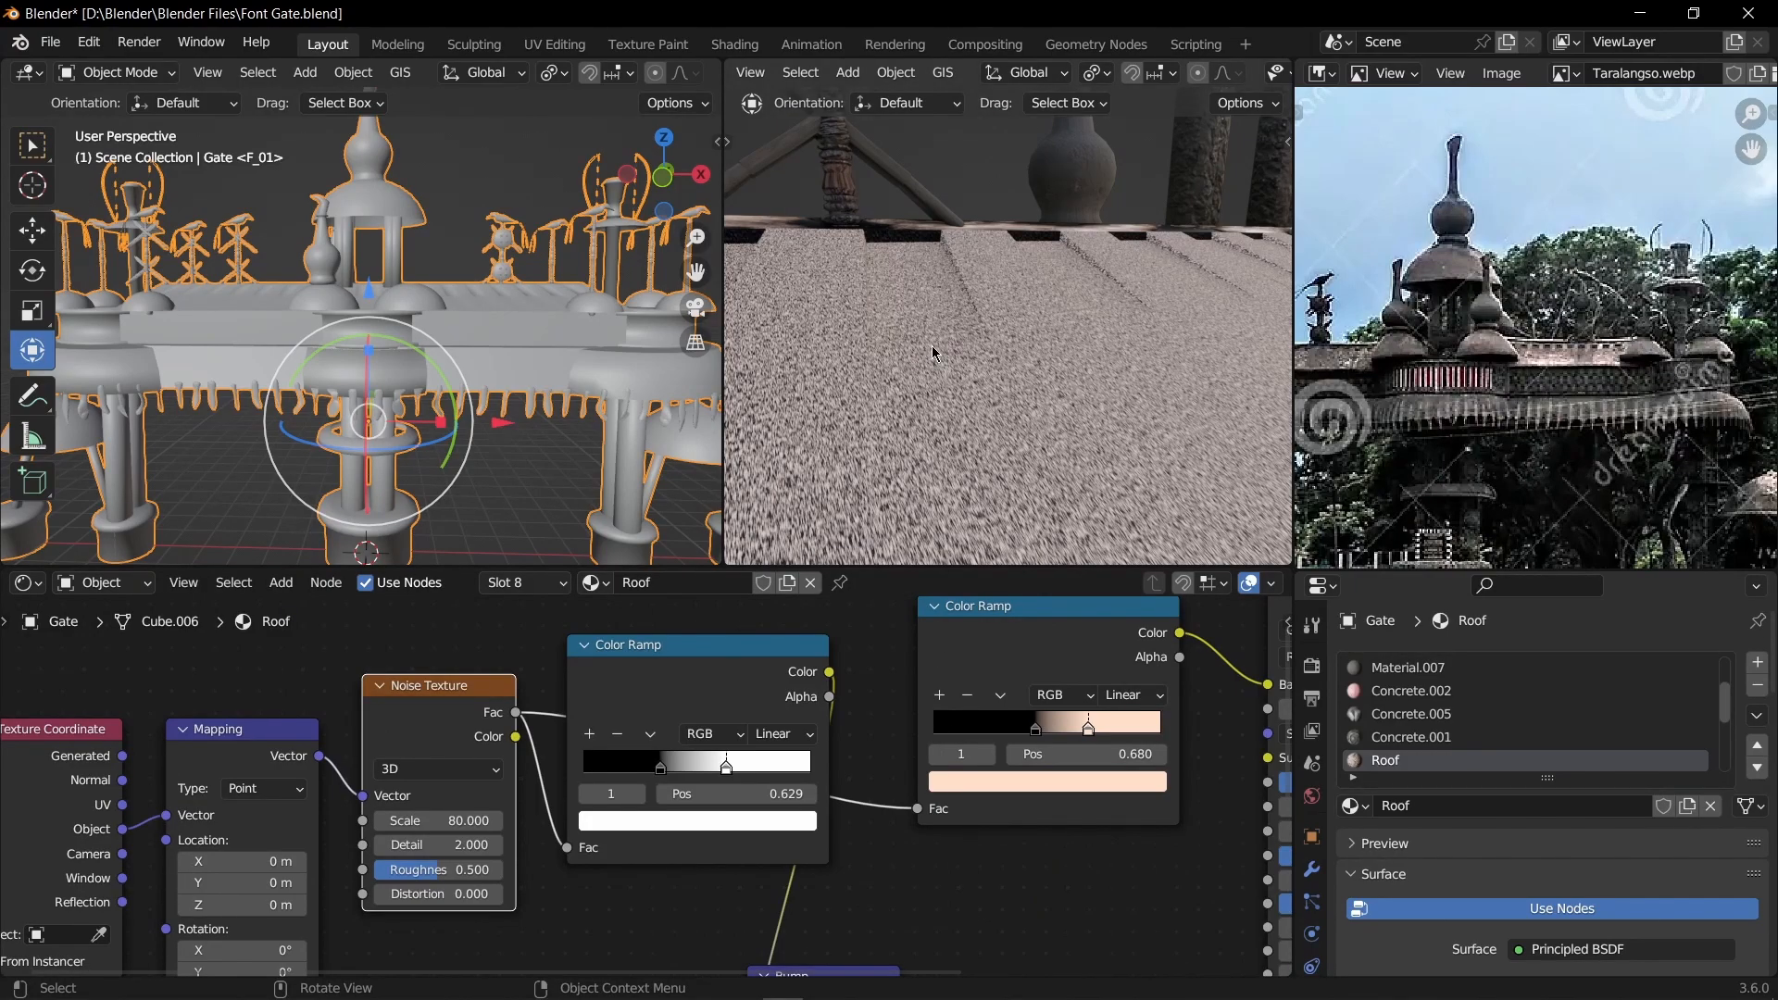
{"action": "middle_click_drag", "start_coordinate": [861, 380], "coordinate": [985, 370]}
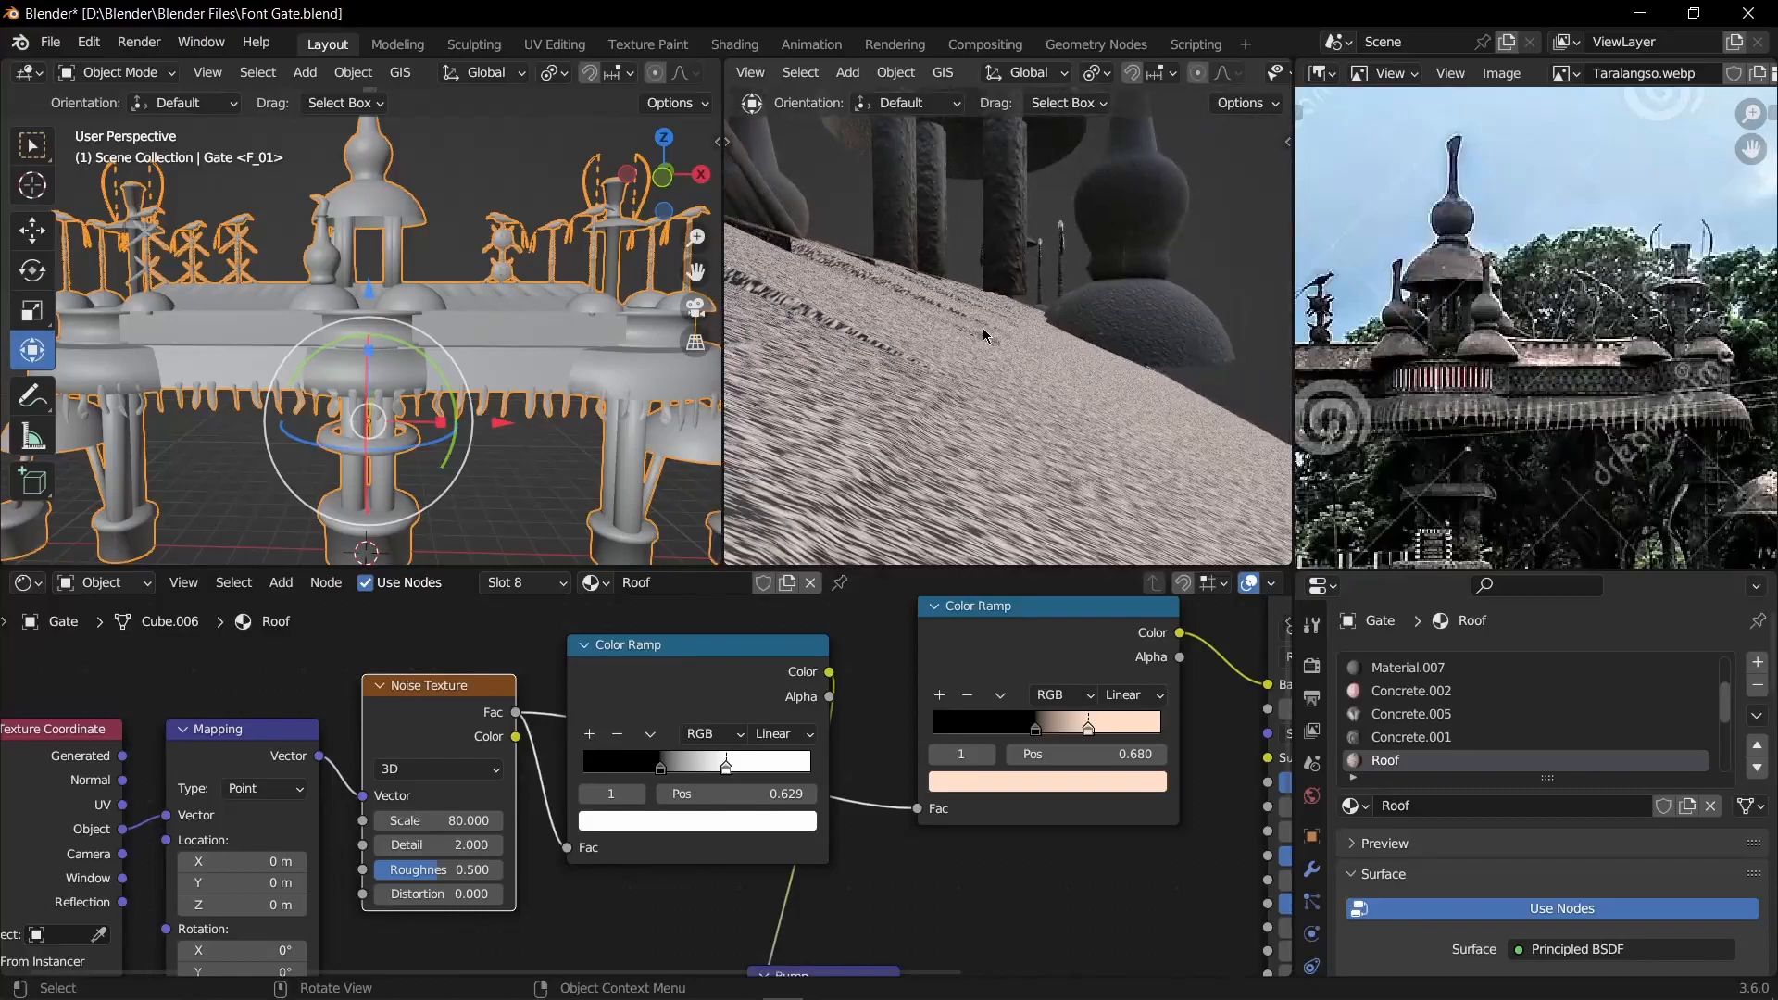
{"action": "middle_click_drag", "start_coordinate": [969, 912], "coordinate": [970, 920]}
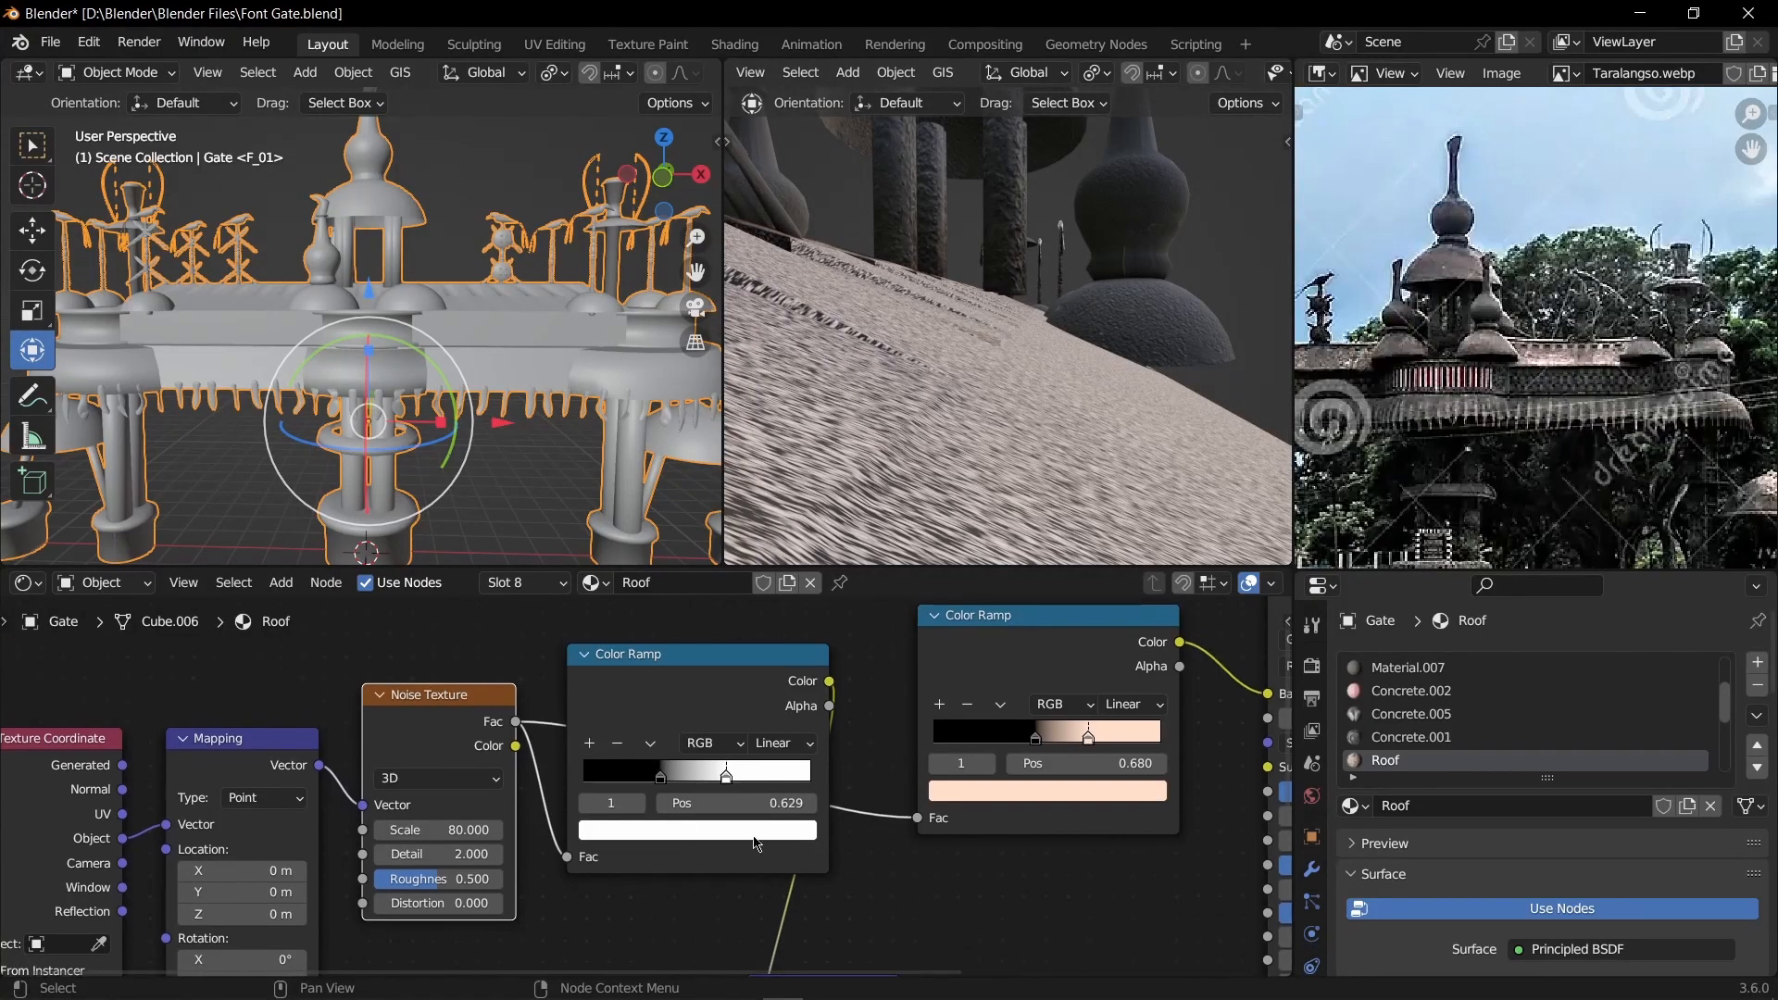
{"action": "left_click", "coordinate": [685, 671]}
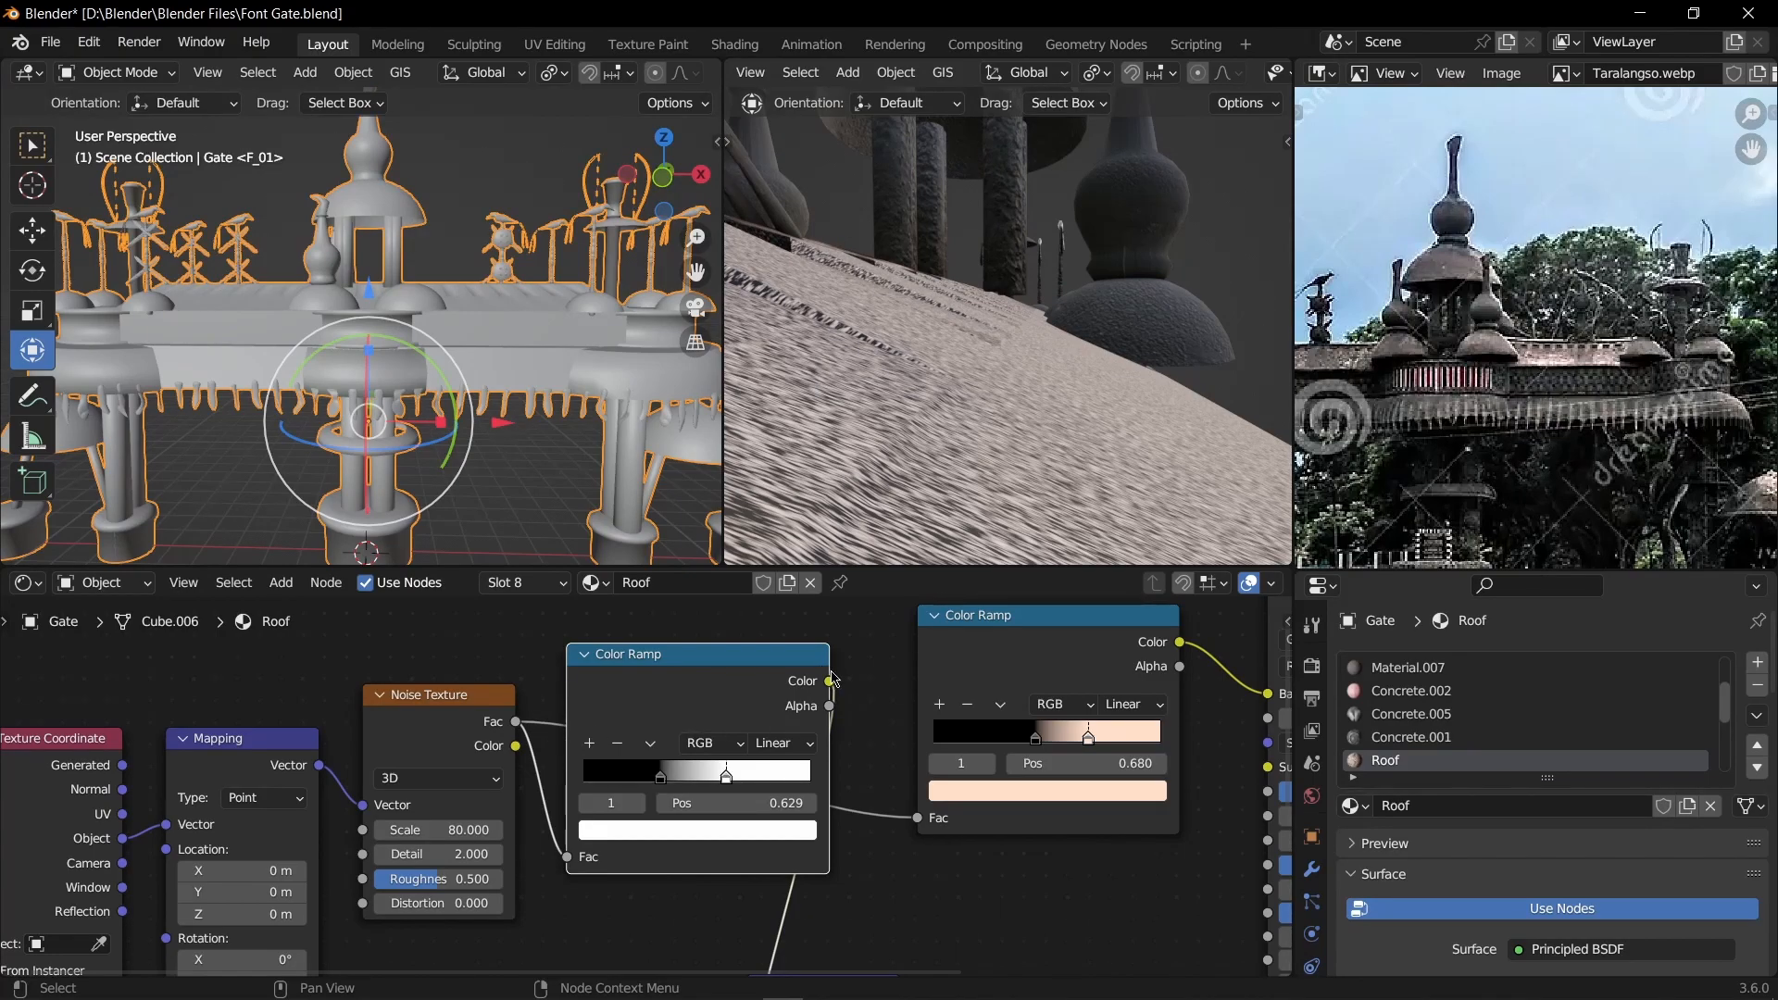
{"action": "left_click_drag", "start_coordinate": [830, 682], "coordinate": [912, 826]}
Step: Sharpen the roof's noise contrast by bringing the first Color Ramp's stops closer together, with the black stop at 0.396
{"action": "middle_click_drag", "start_coordinate": [872, 444], "coordinate": [957, 362]}
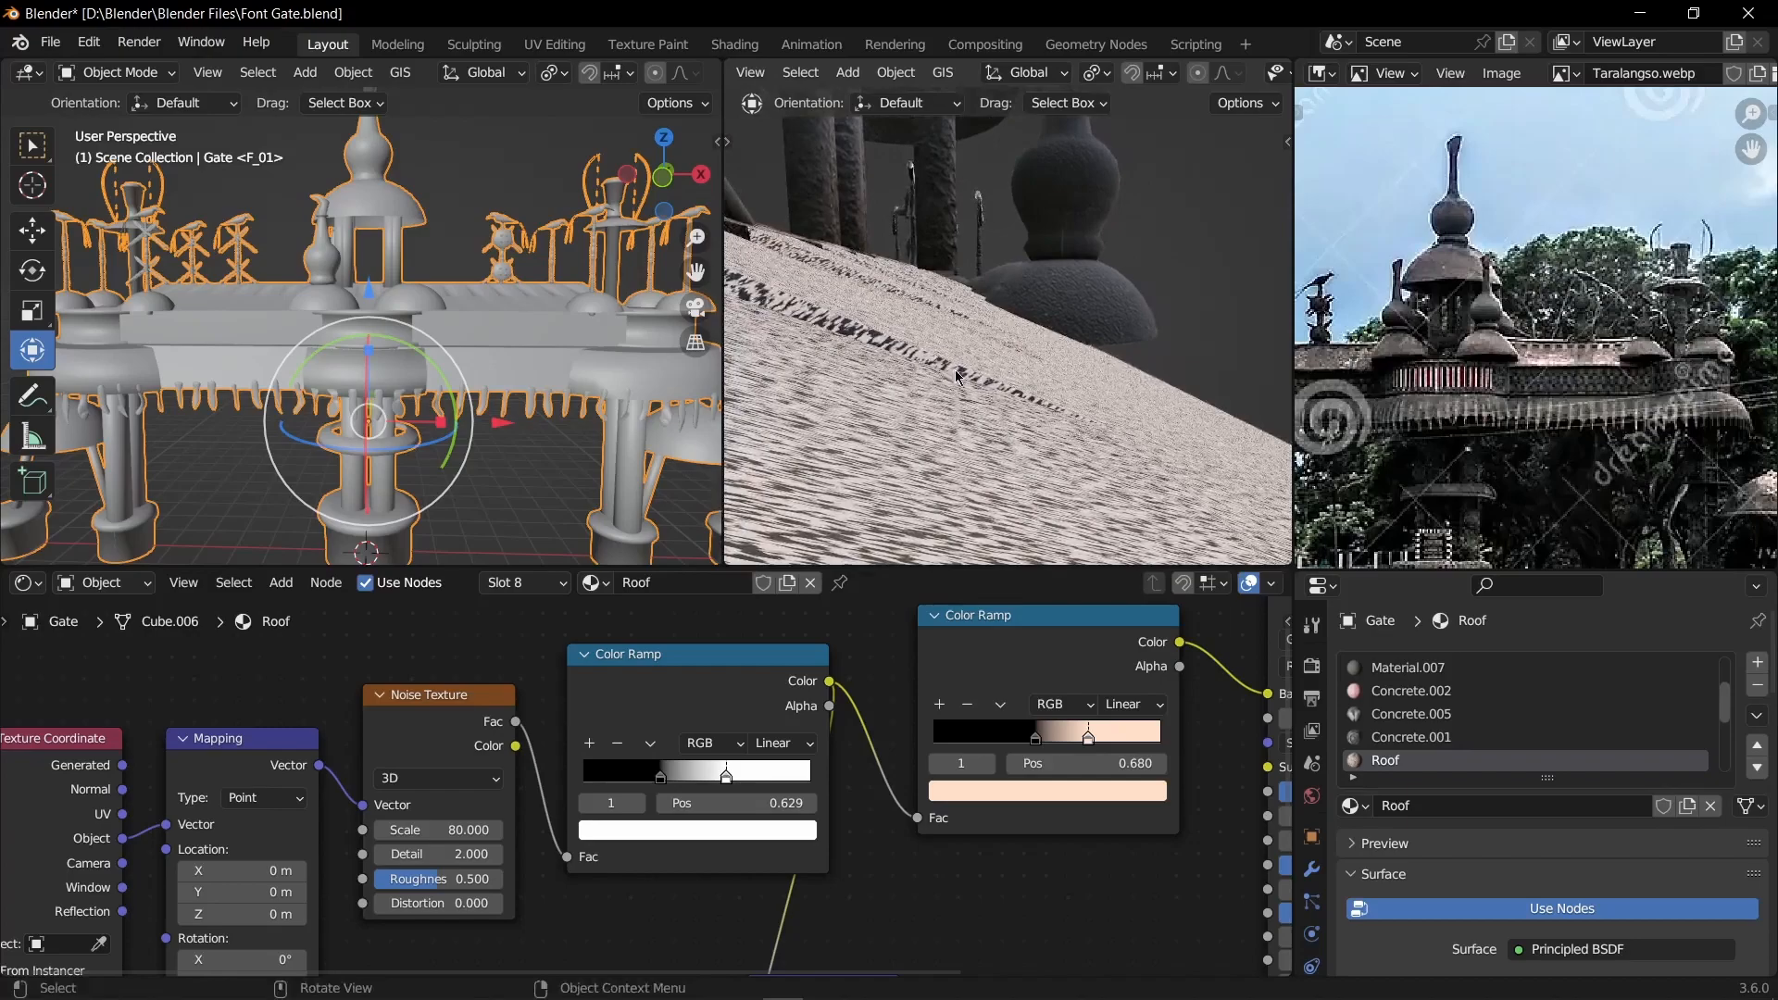
{"action": "mouse_move", "coordinate": [663, 783]}
{"action": "left_mouse_down"}
{"action": "mouse_move", "coordinate": [725, 779]}
{"action": "mouse_move", "coordinate": [667, 774]}
{"action": "left_mouse_up"}
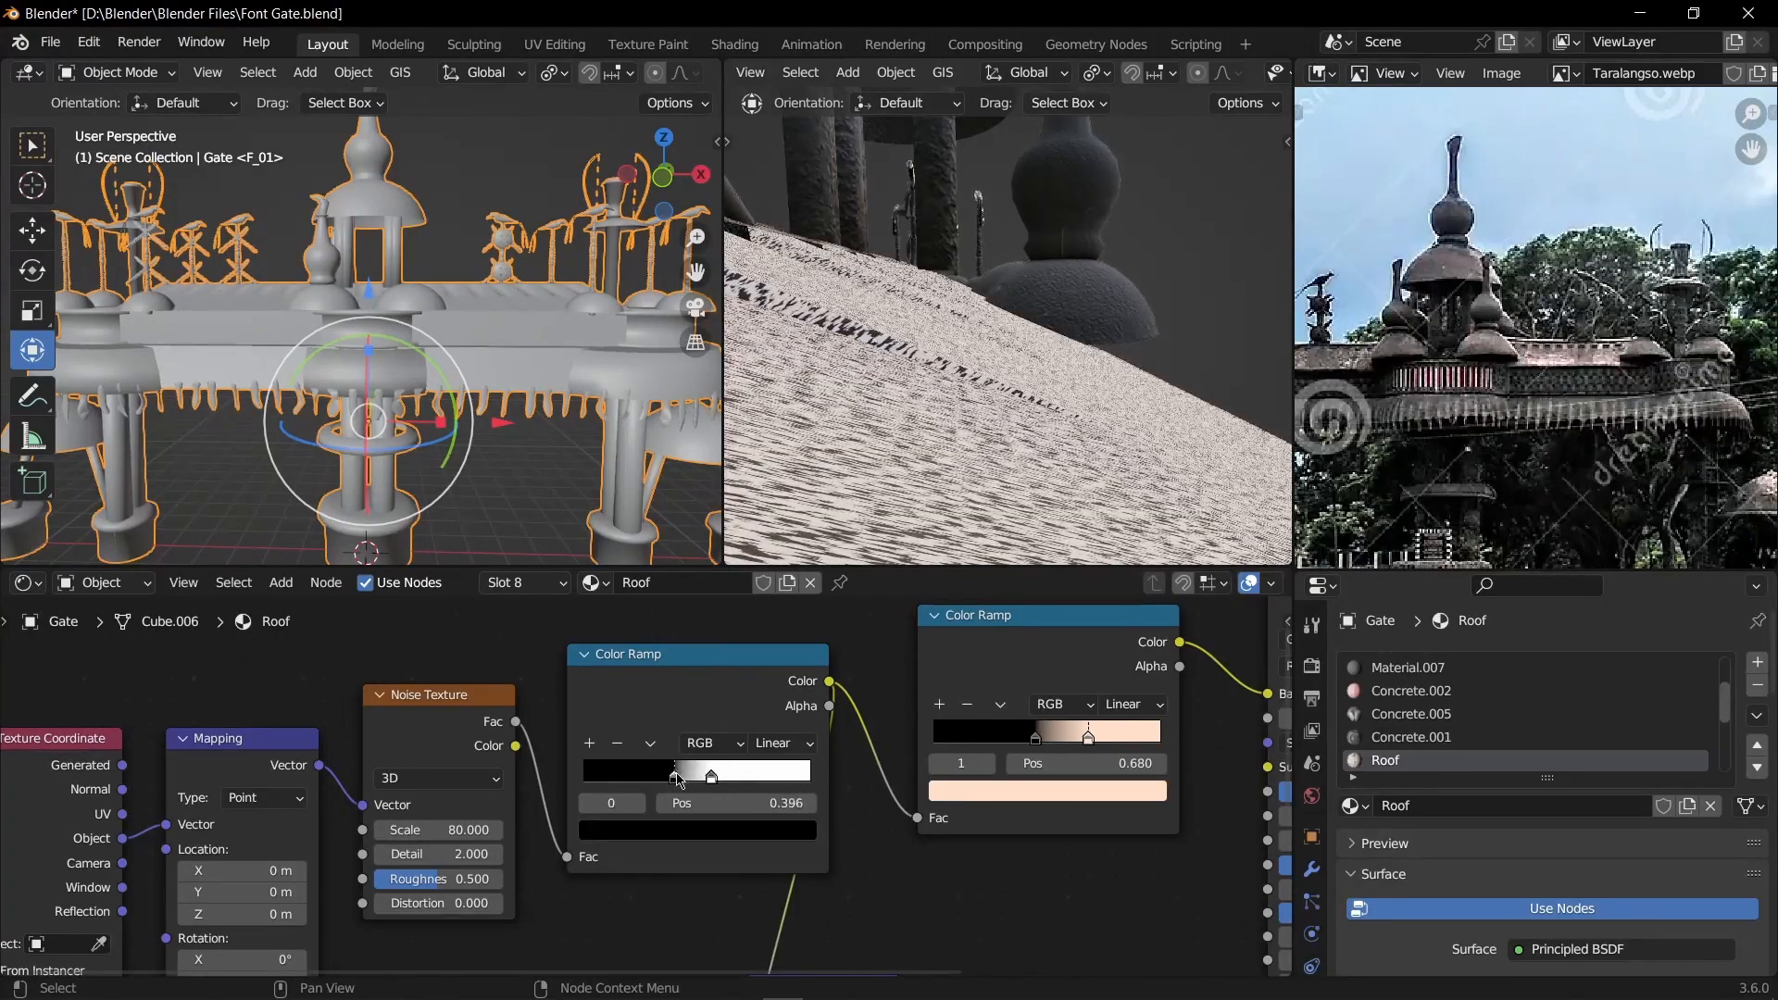
{"action": "mouse_move", "coordinate": [1022, 319]}
{"action": "middle_mouse_down"}
{"action": "mouse_move", "coordinate": [854, 355]}
{"action": "mouse_move", "coordinate": [1023, 292]}
{"action": "middle_mouse_up"}
Step: Inspect the roof's noise texture on the whole gate, straight from the front and close up
{"action": "scroll", "coordinate": [1192, 315], "scroll_direction": "down", "scroll_amount": 8}
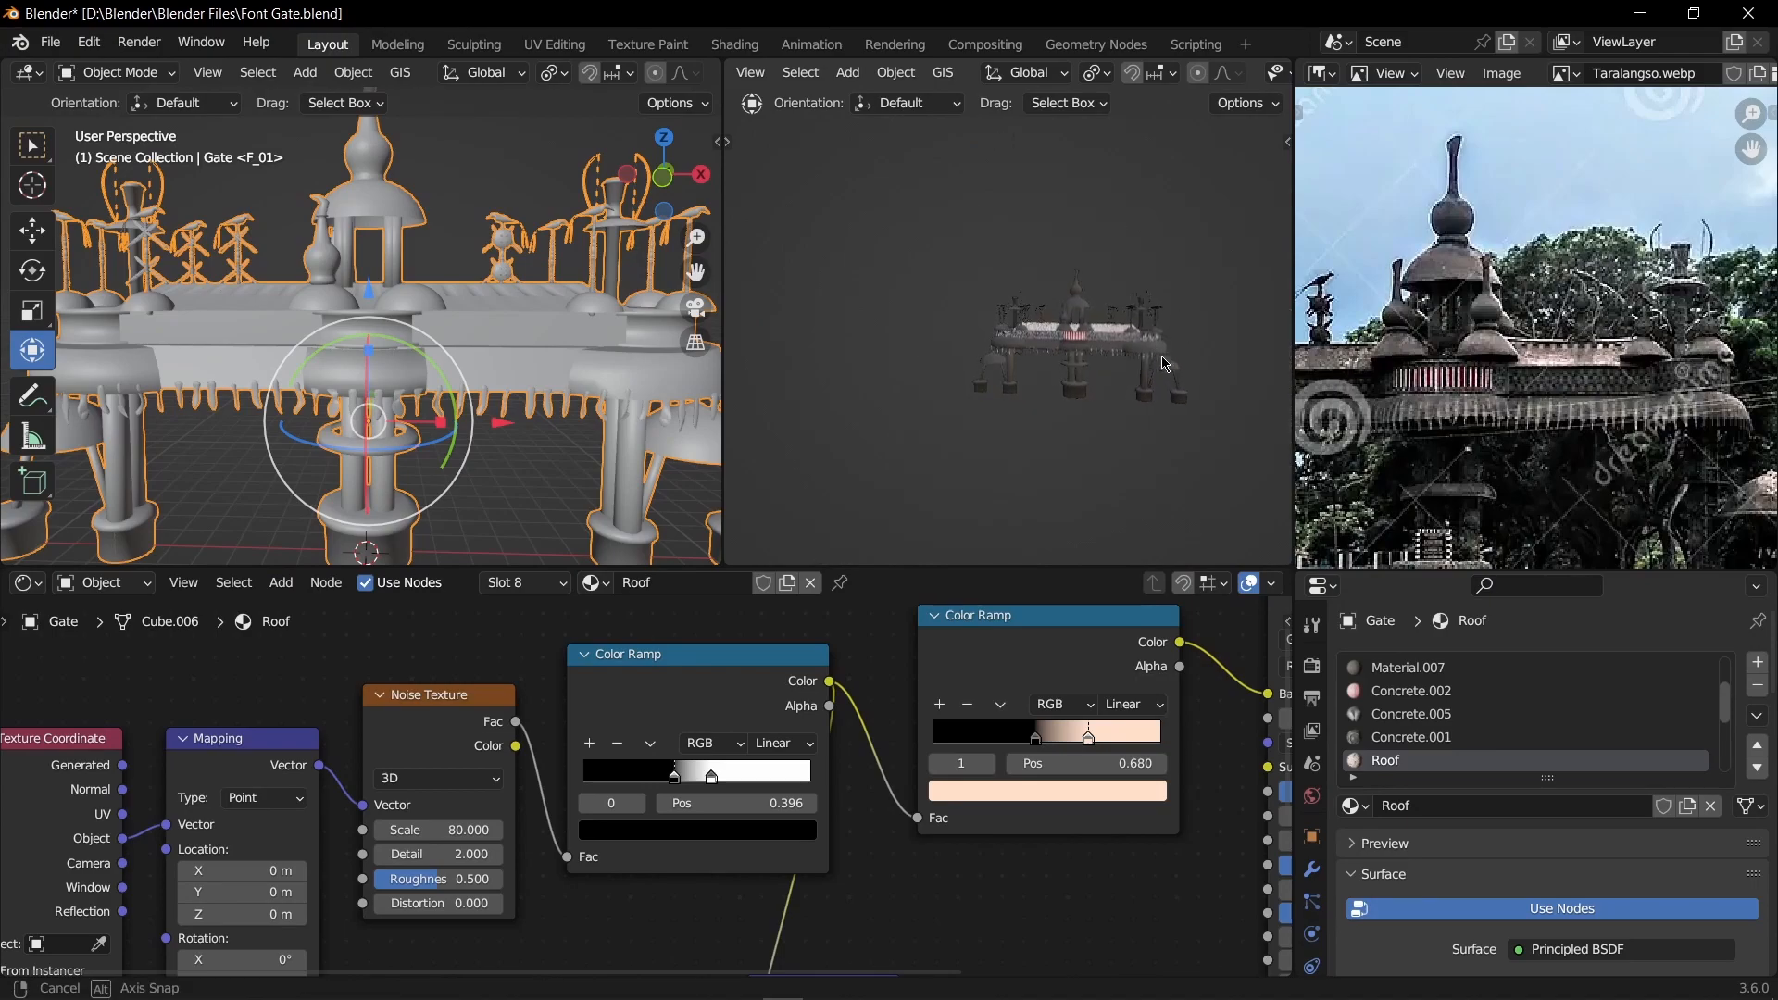
{"action": "middle_click_drag", "start_coordinate": [1168, 345], "coordinate": [1163, 444]}
{"action": "scroll", "coordinate": [1163, 444], "scroll_direction": "up", "scroll_amount": 9}
{"action": "middle_click_drag", "start_coordinate": [1015, 355], "coordinate": [1034, 371]}
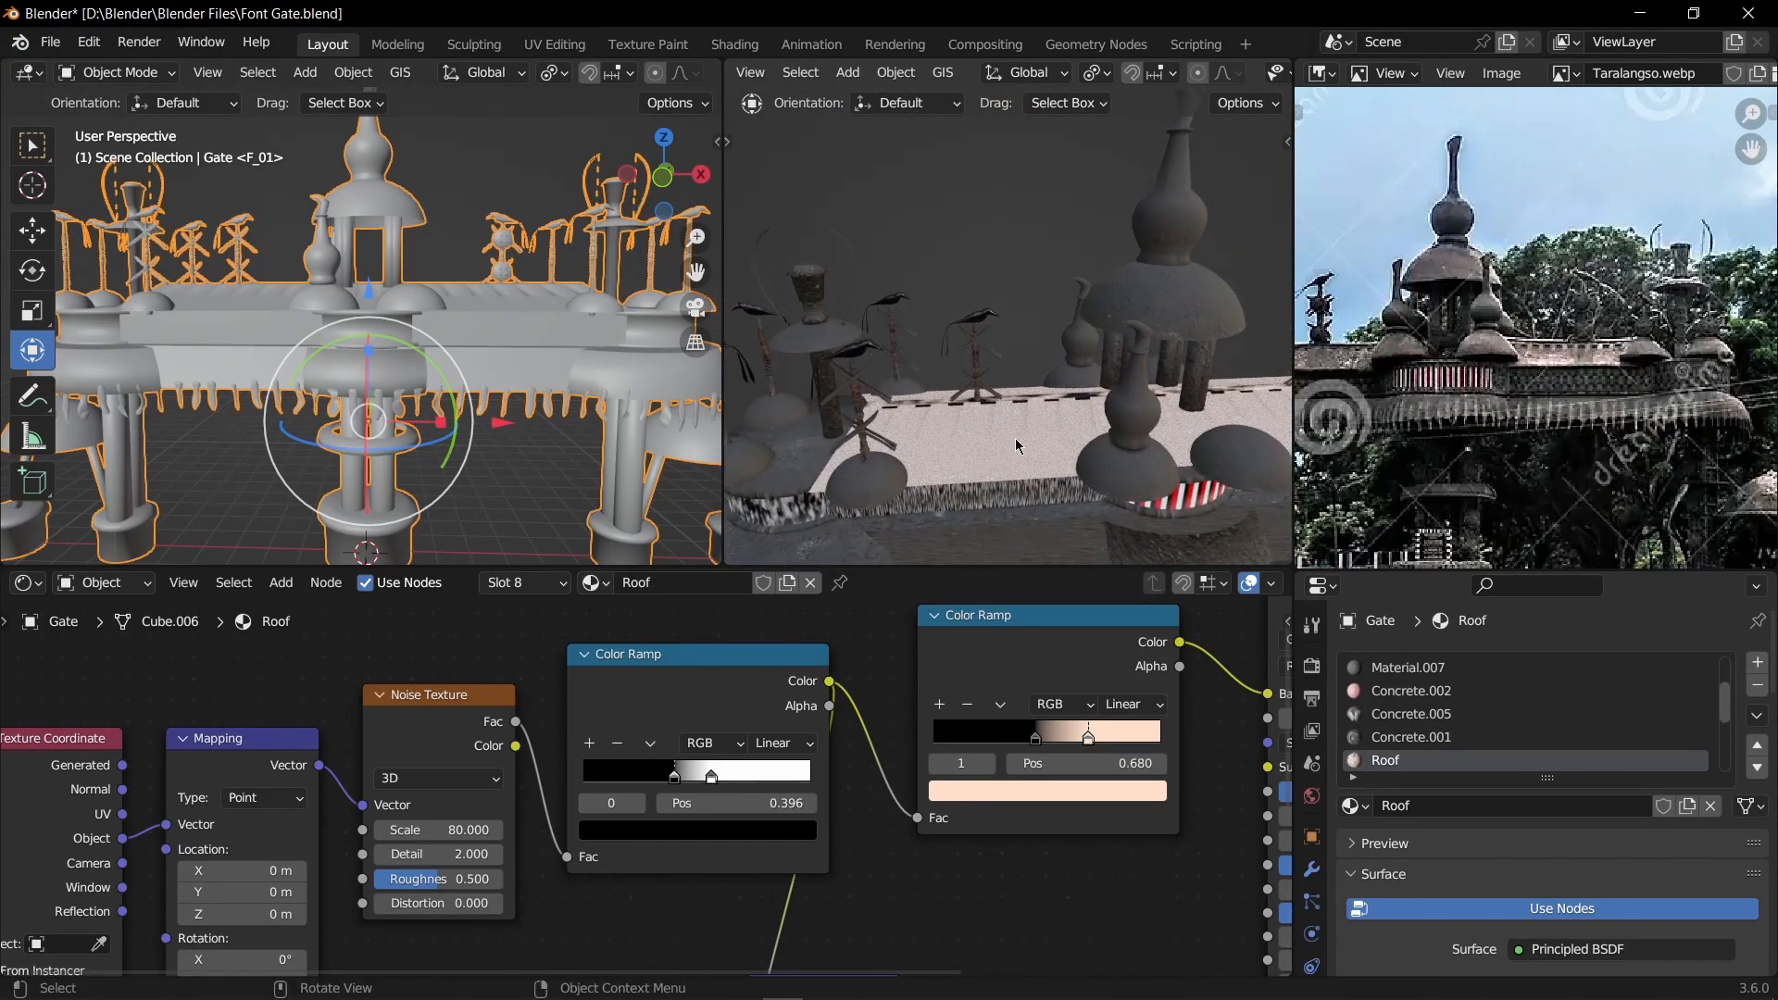
{"action": "key", "text": "KP_1"}
{"action": "middle_click_drag", "start_coordinate": [1020, 476], "coordinate": [1023, 352], "text": "shift"}
{"action": "scroll", "coordinate": [1033, 315], "scroll_direction": "up", "scroll_amount": 5}
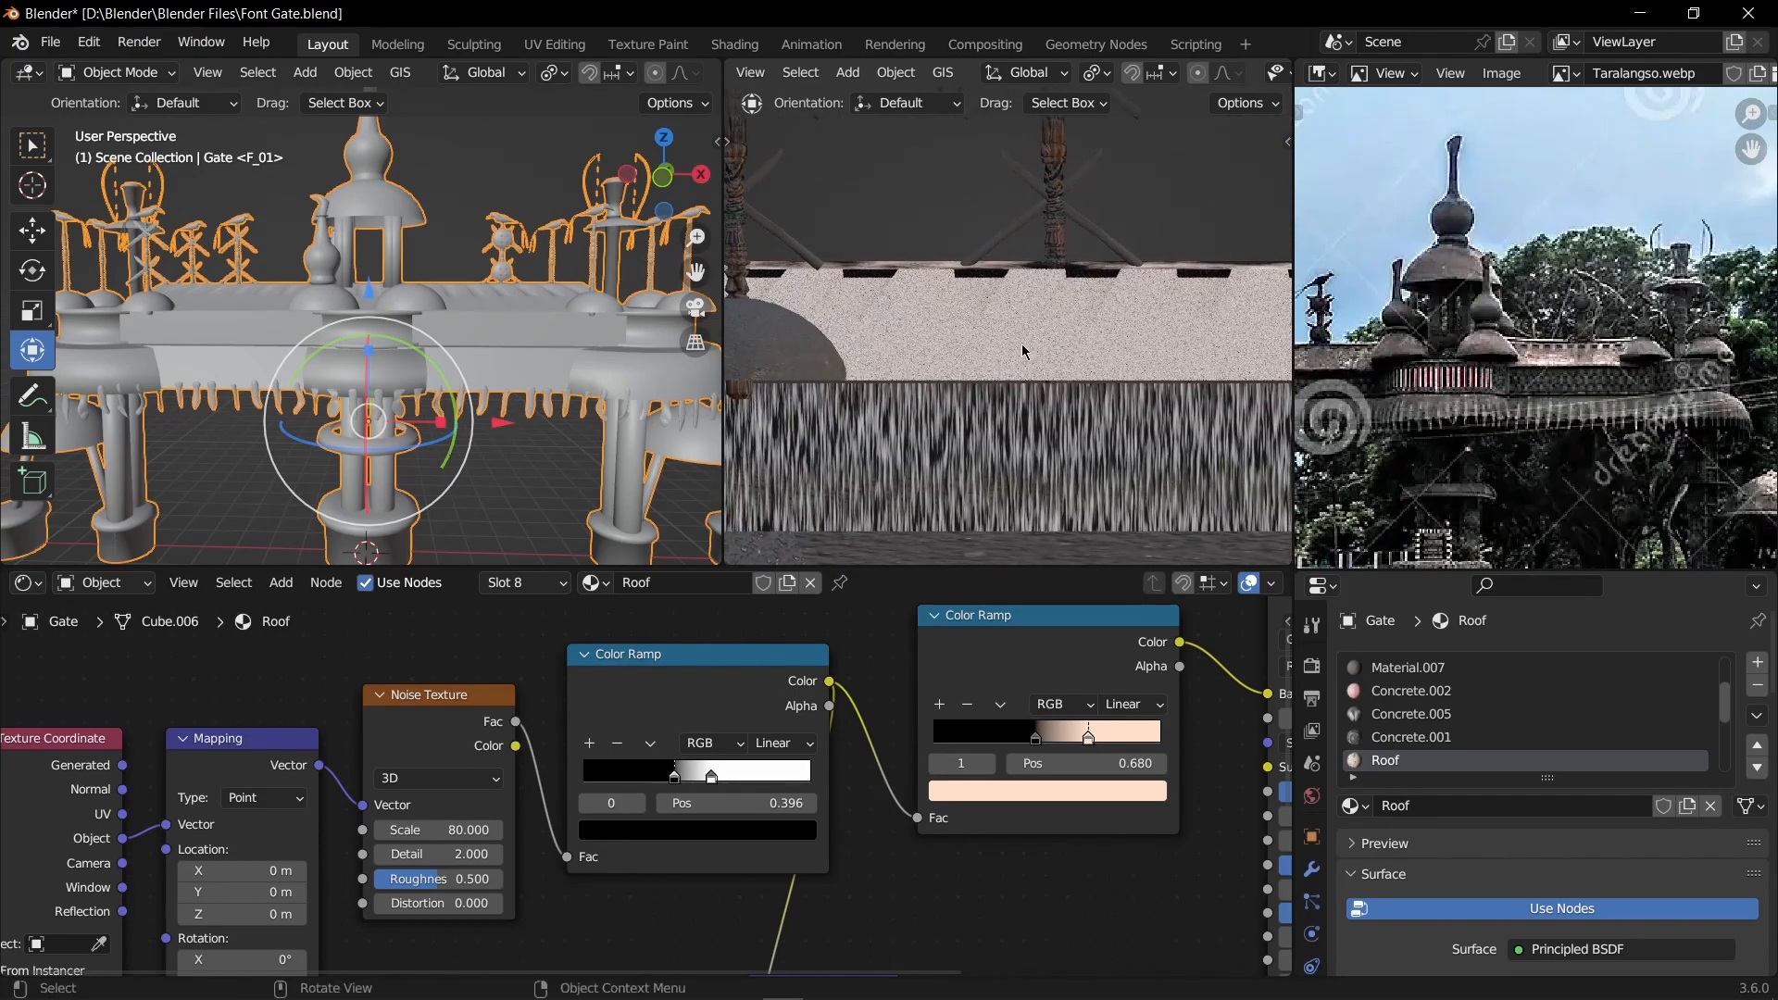
{"action": "scroll", "coordinate": [1023, 352], "scroll_direction": "up", "scroll_amount": 6}
{"action": "middle_click_drag", "start_coordinate": [907, 317], "coordinate": [995, 457]}
{"action": "scroll", "coordinate": [893, 367], "scroll_direction": "down", "scroll_amount": 5}
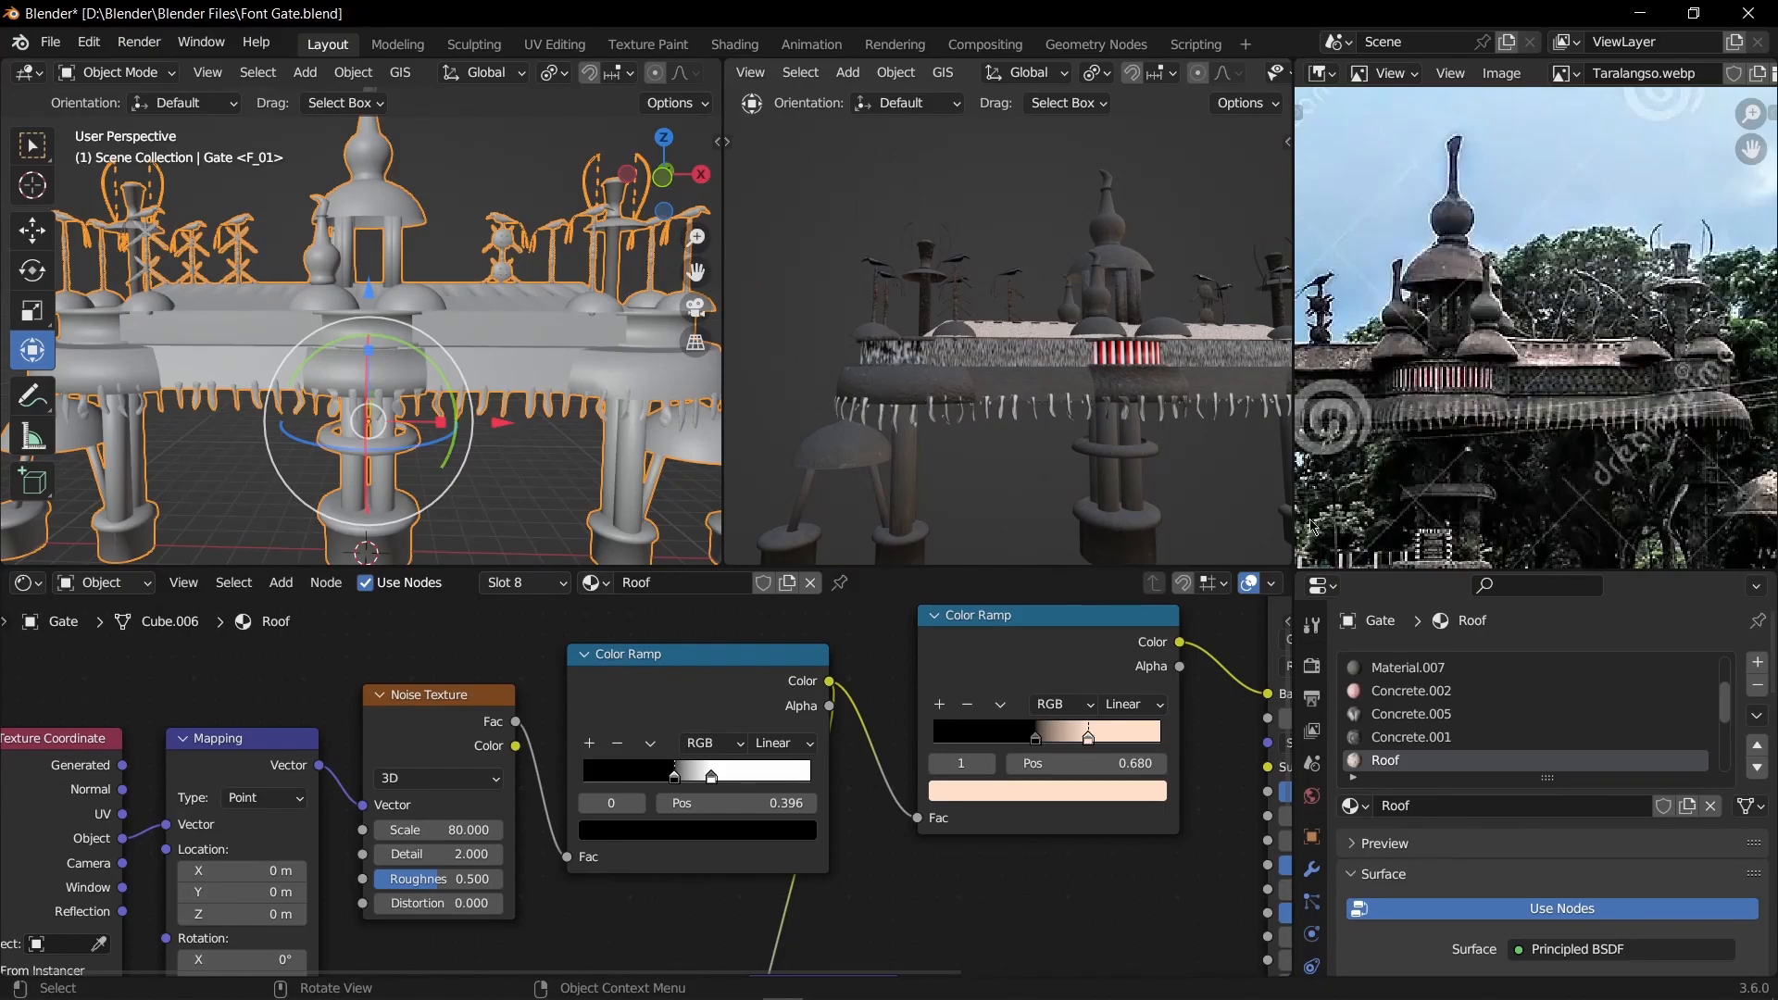
Step: Select the Concrete.001 material and examine its node tree, from the texture groups to the Mix Shader, alongside the concrete surface
{"action": "left_click", "coordinate": [1417, 737]}
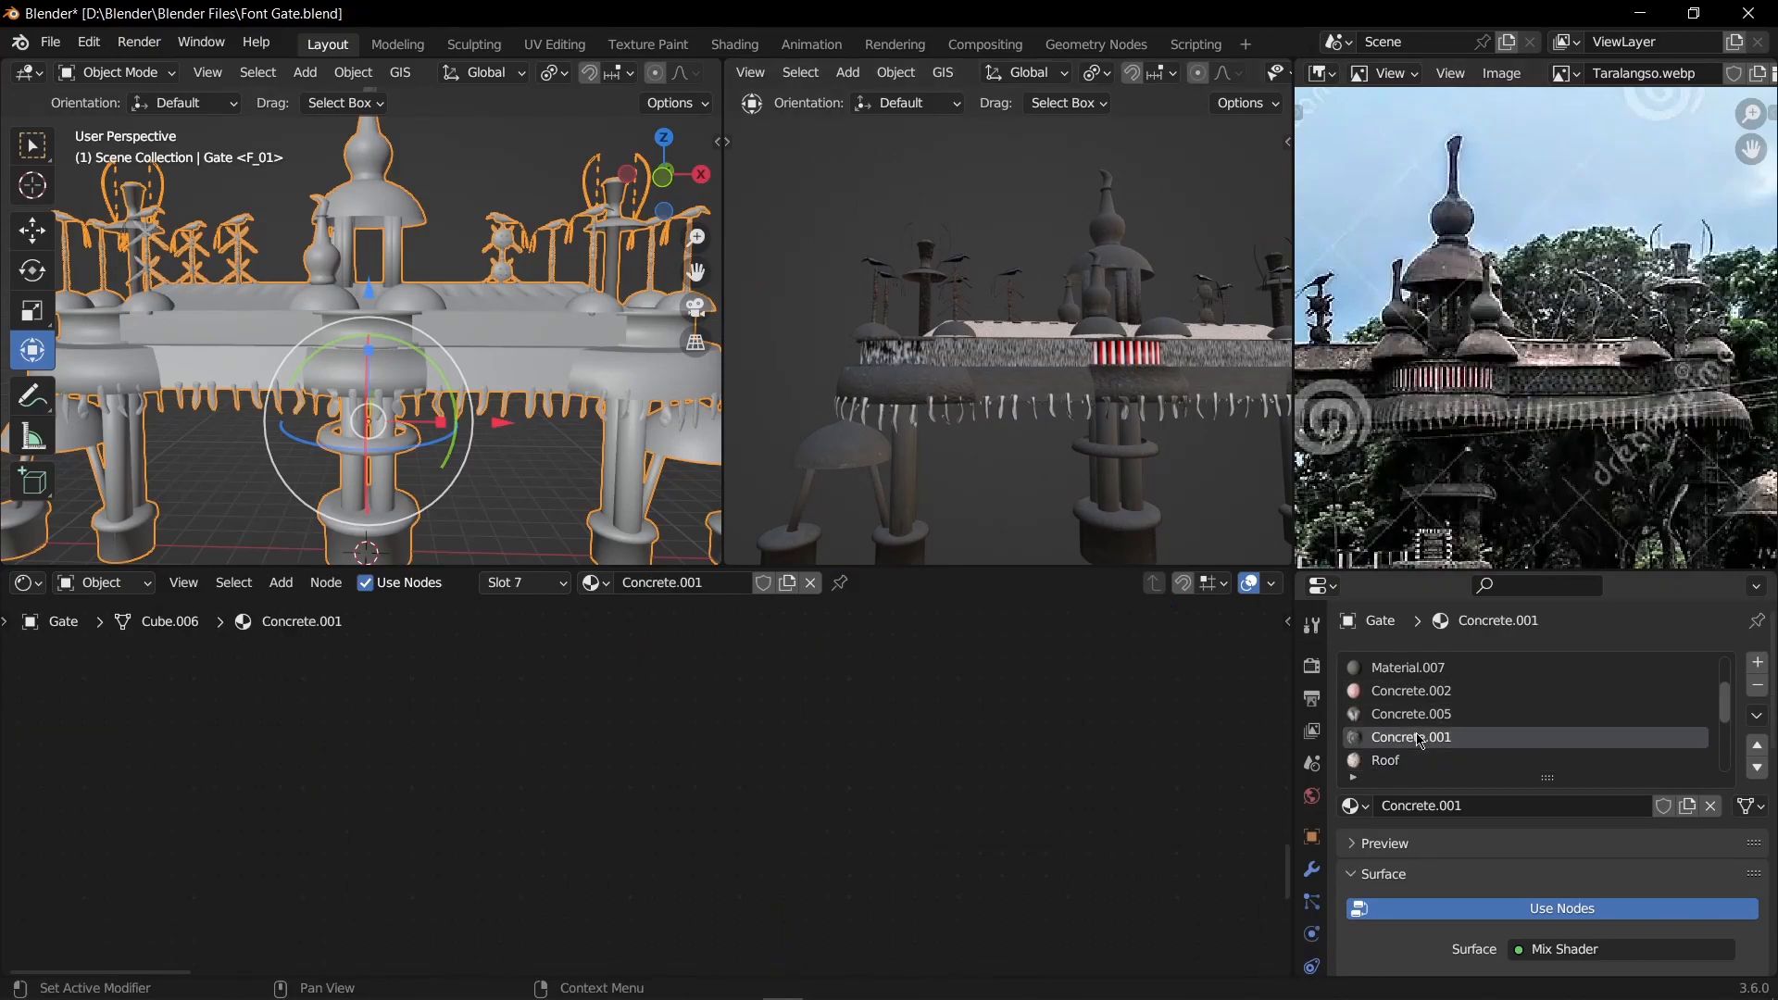
{"action": "middle_click_drag", "start_coordinate": [1111, 695], "coordinate": [475, 784]}
{"action": "scroll", "coordinate": [1064, 833], "scroll_direction": "down", "scroll_amount": 3}
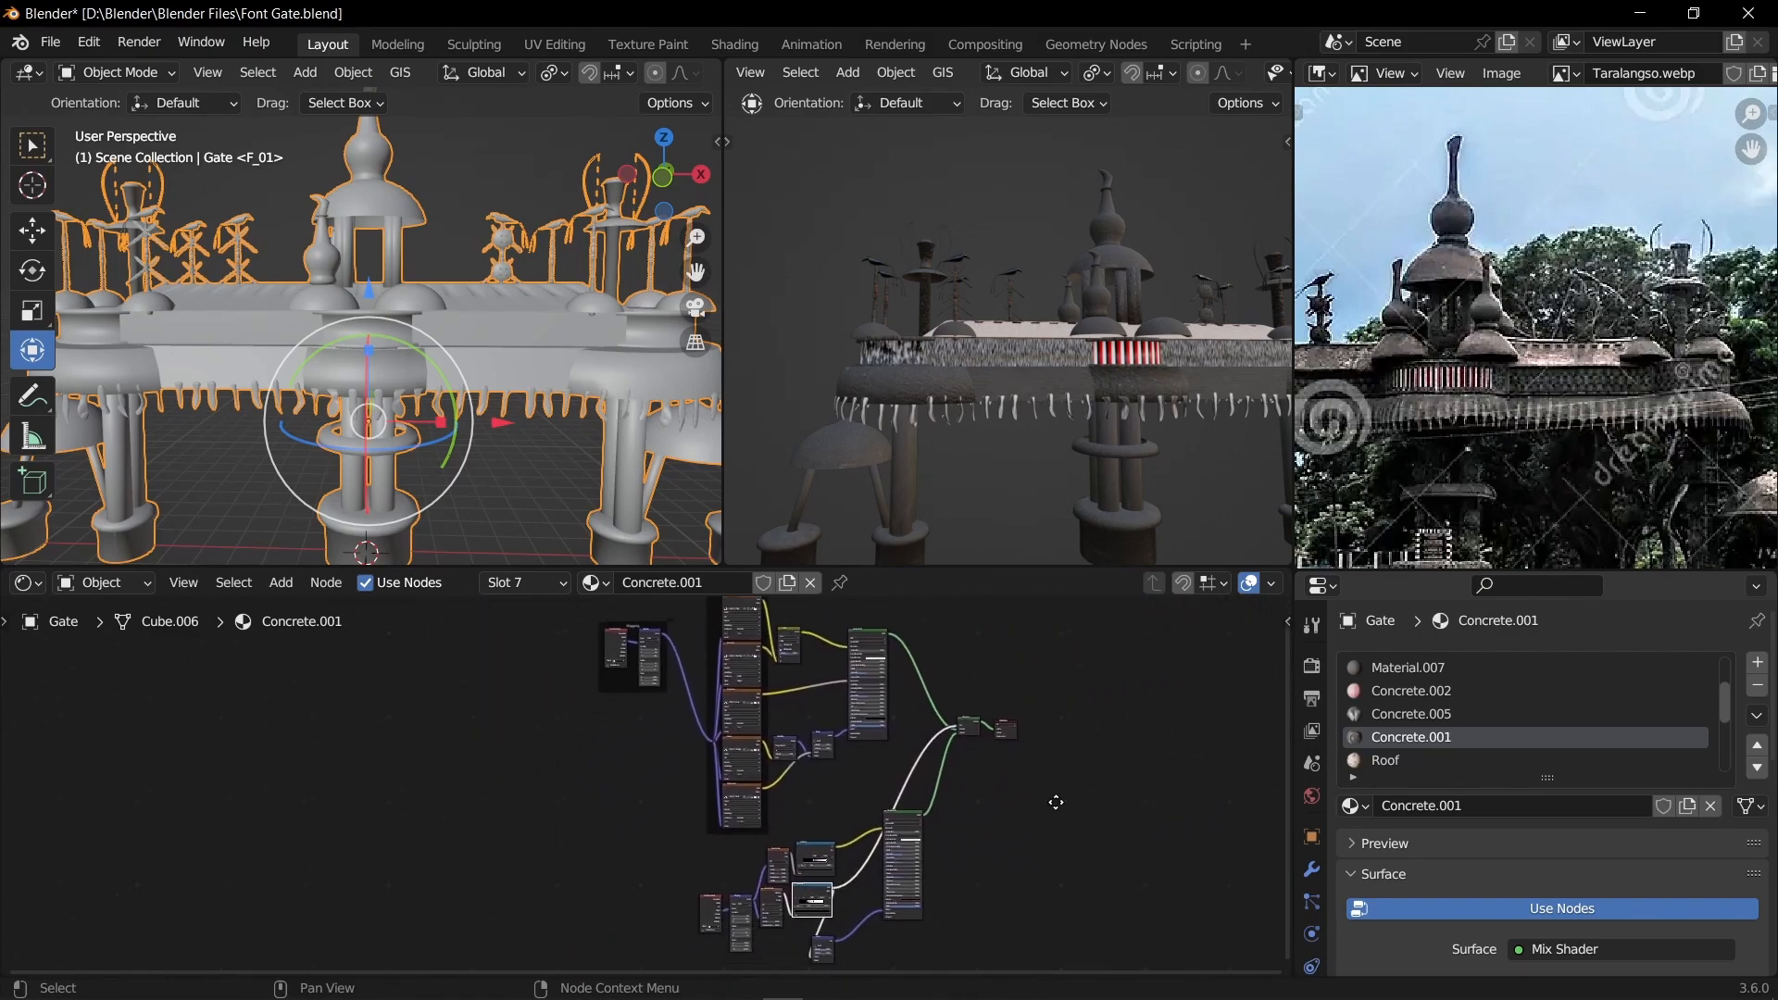
{"action": "middle_click_drag", "start_coordinate": [1066, 804], "coordinate": [1044, 838]}
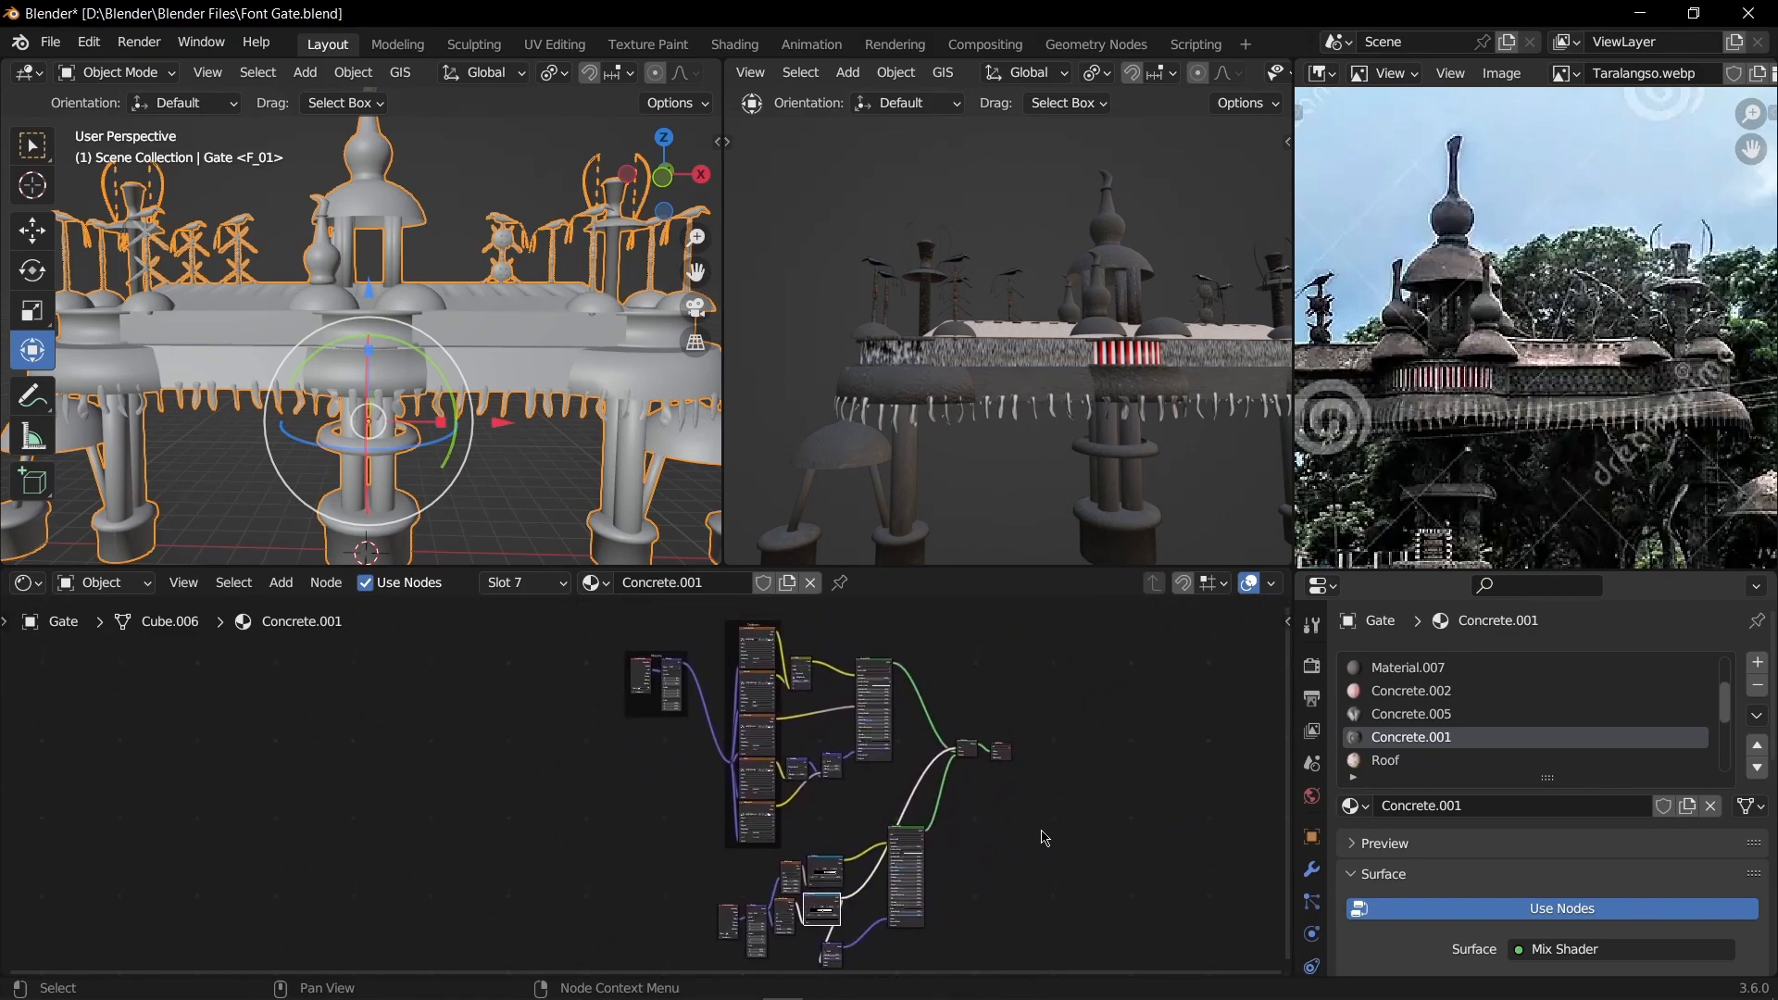
{"action": "scroll", "coordinate": [935, 361], "scroll_direction": "up", "scroll_amount": 3}
{"action": "middle_click_drag", "start_coordinate": [882, 424], "coordinate": [1238, 416]}
{"action": "scroll", "coordinate": [508, 692], "scroll_direction": "up", "scroll_amount": 5}
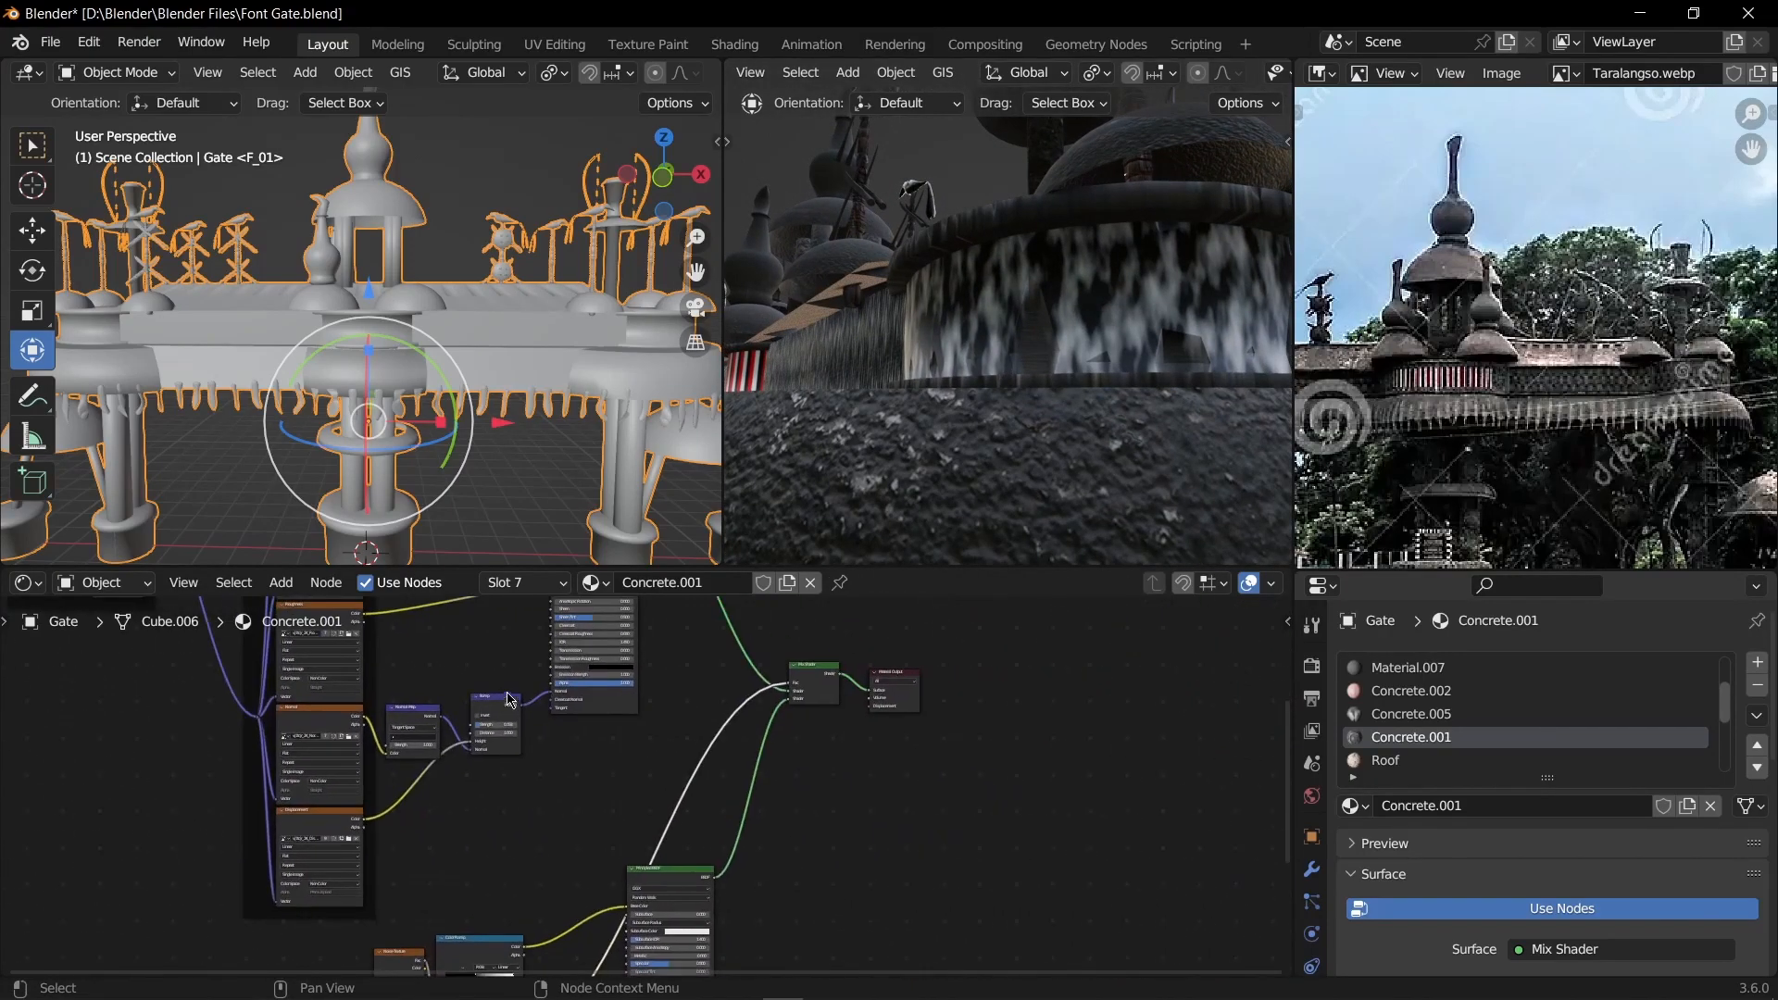
{"action": "scroll", "coordinate": [854, 674], "scroll_direction": "down", "scroll_amount": 3}
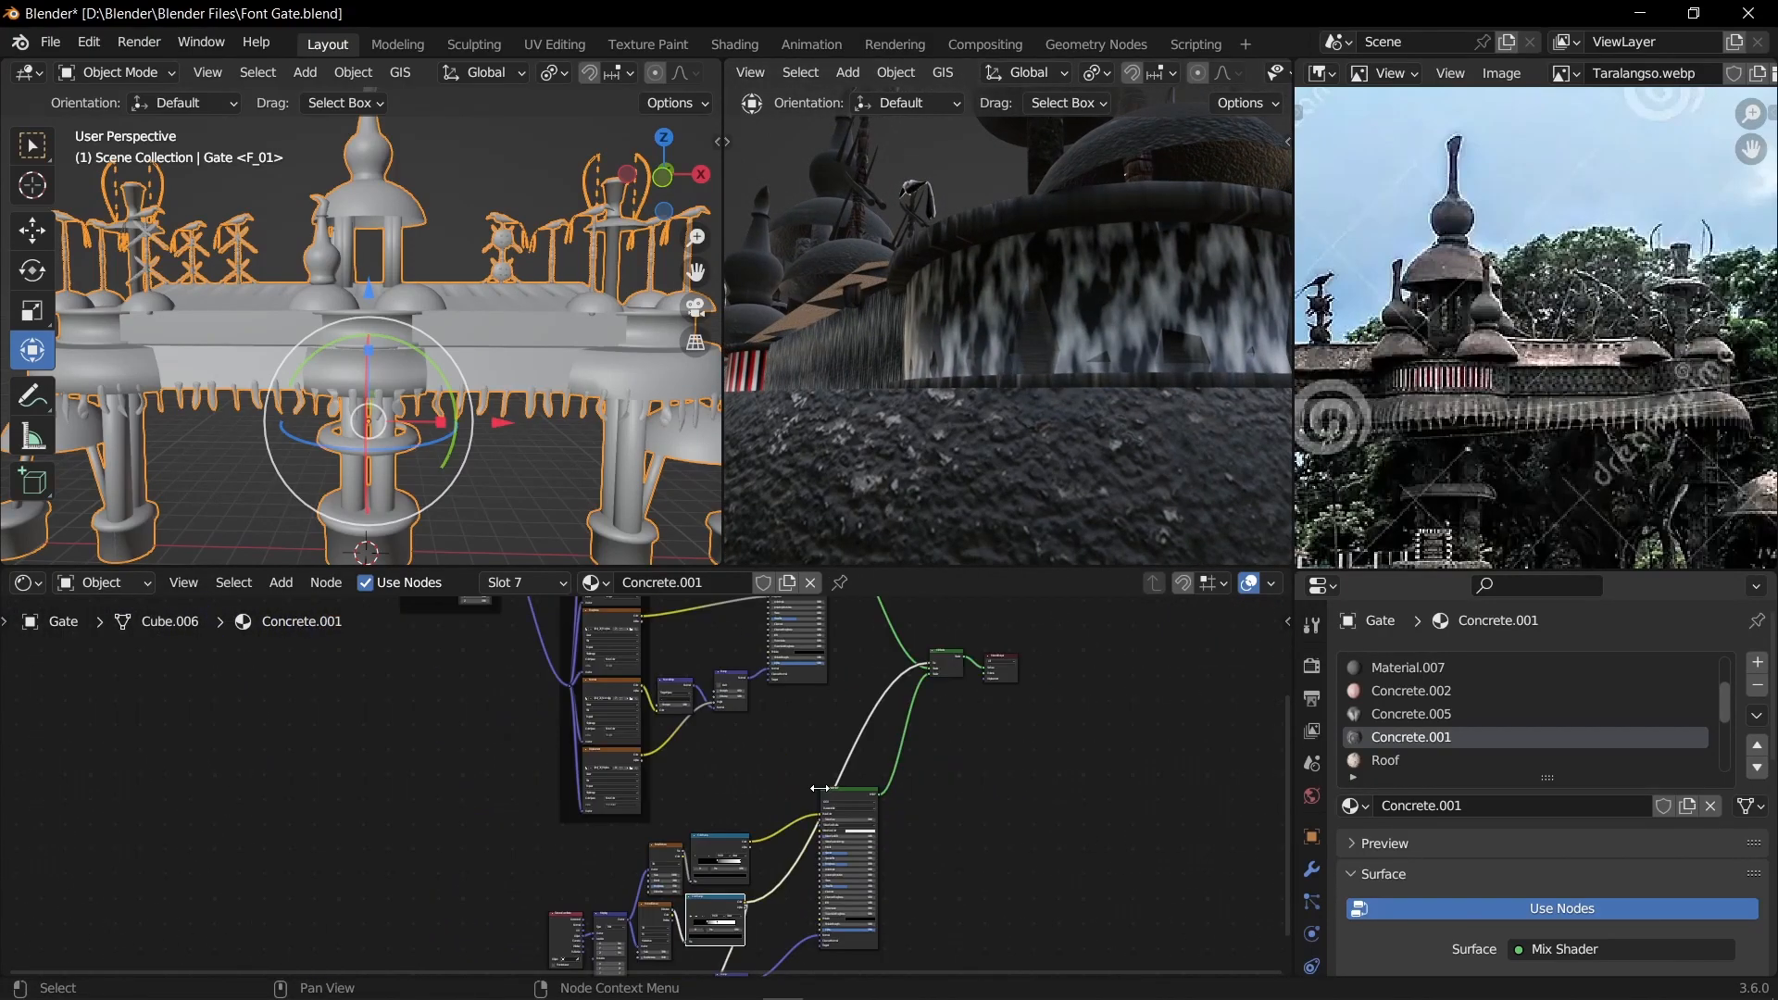
Step: Examine the concrete surfaces, roof and towers of the gate close up, from above and from the side
{"action": "middle_click_drag", "start_coordinate": [861, 454], "coordinate": [1133, 423]}
{"action": "scroll", "coordinate": [1046, 775], "scroll_direction": "down", "scroll_amount": 1}
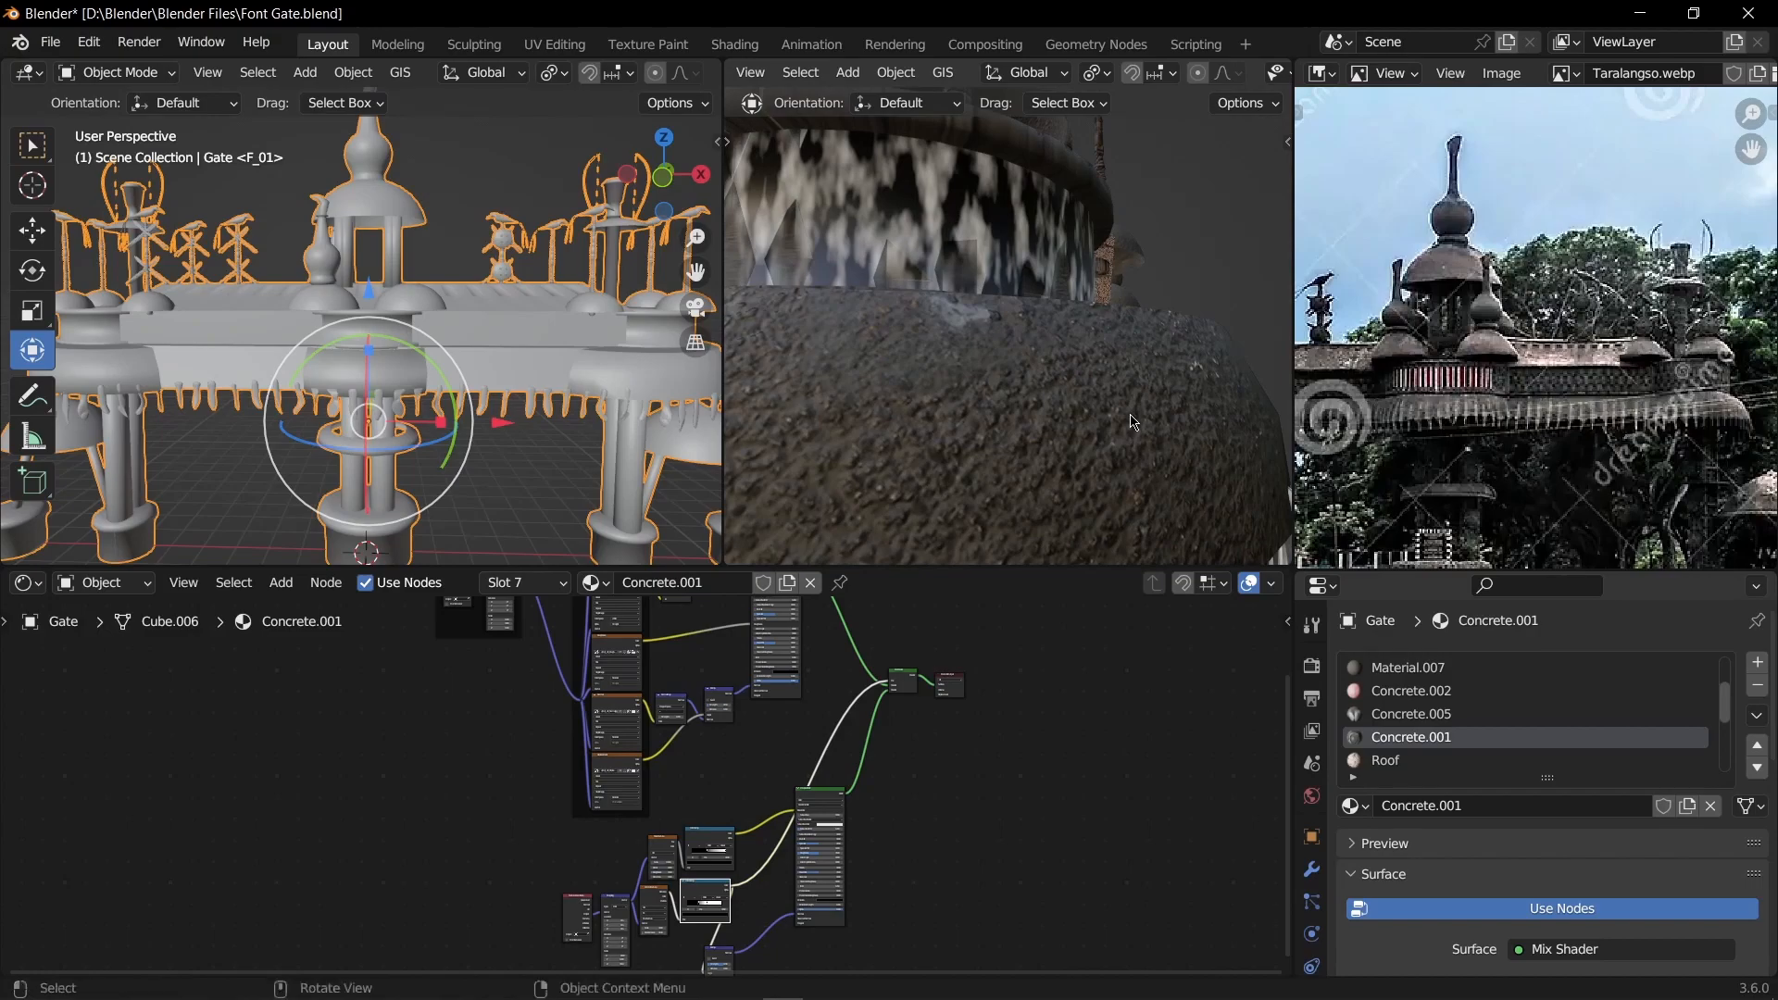
{"action": "middle_click_drag", "start_coordinate": [1020, 529], "coordinate": [1063, 445]}
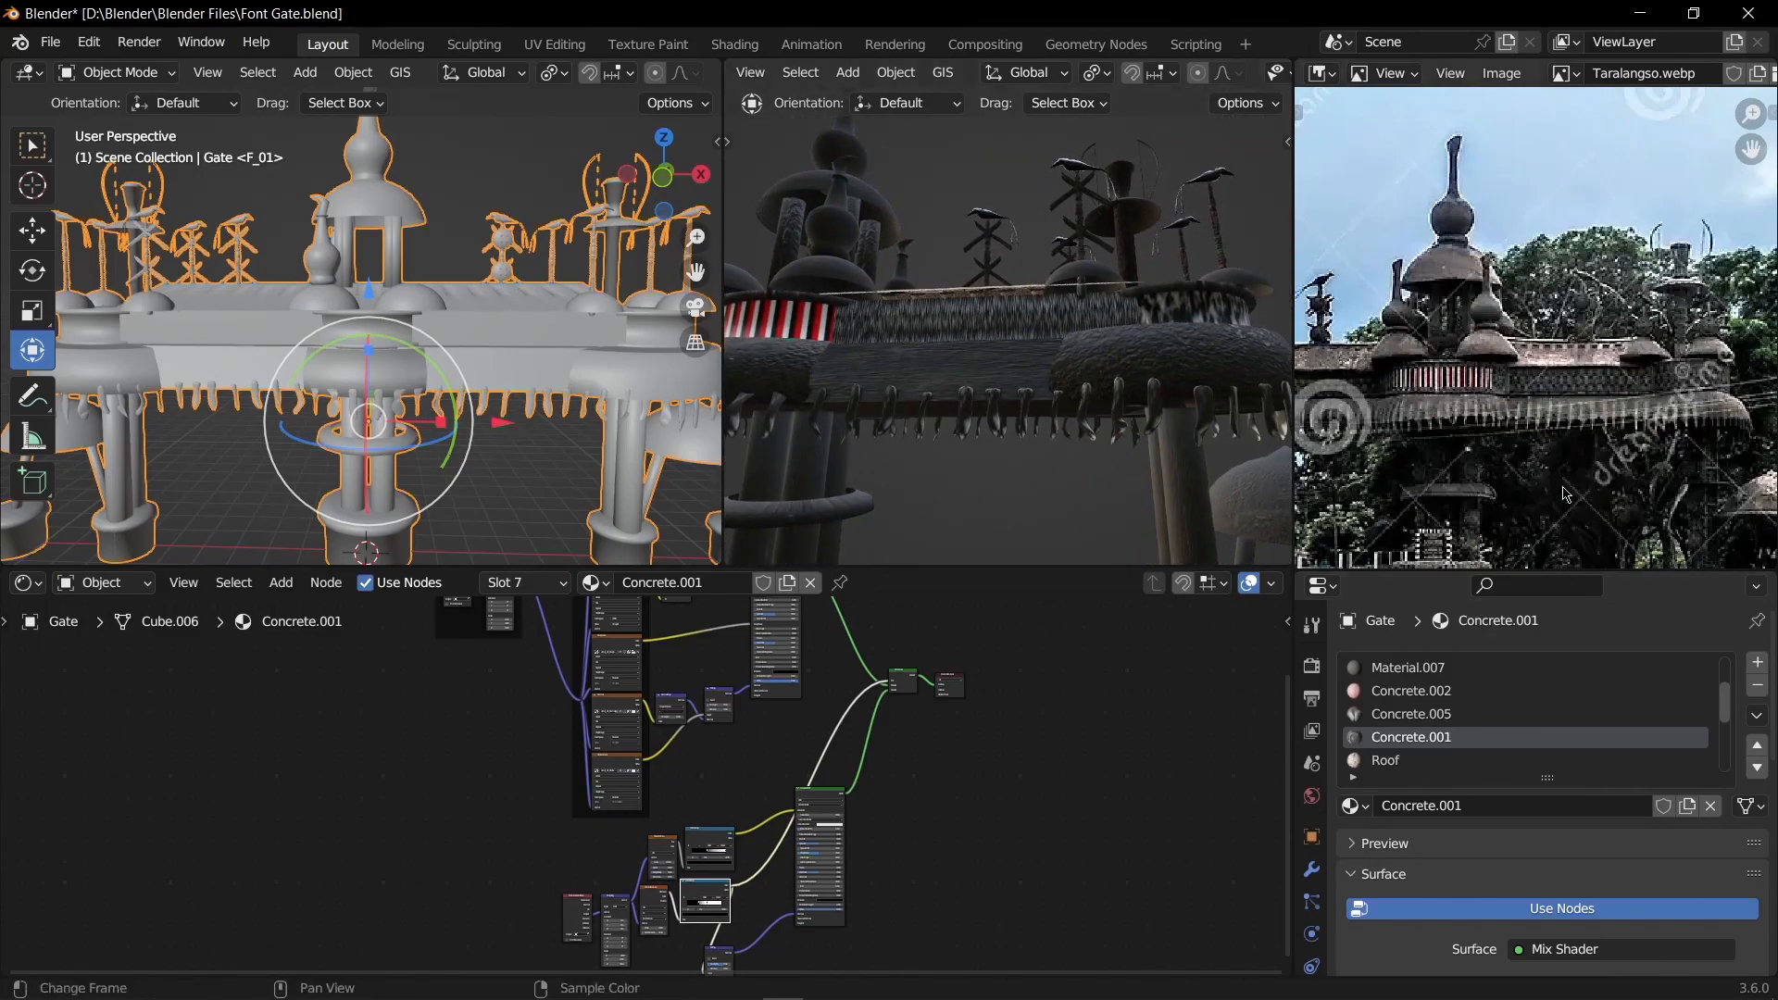
{"action": "scroll", "coordinate": [1432, 727], "scroll_direction": "up", "scroll_amount": 3}
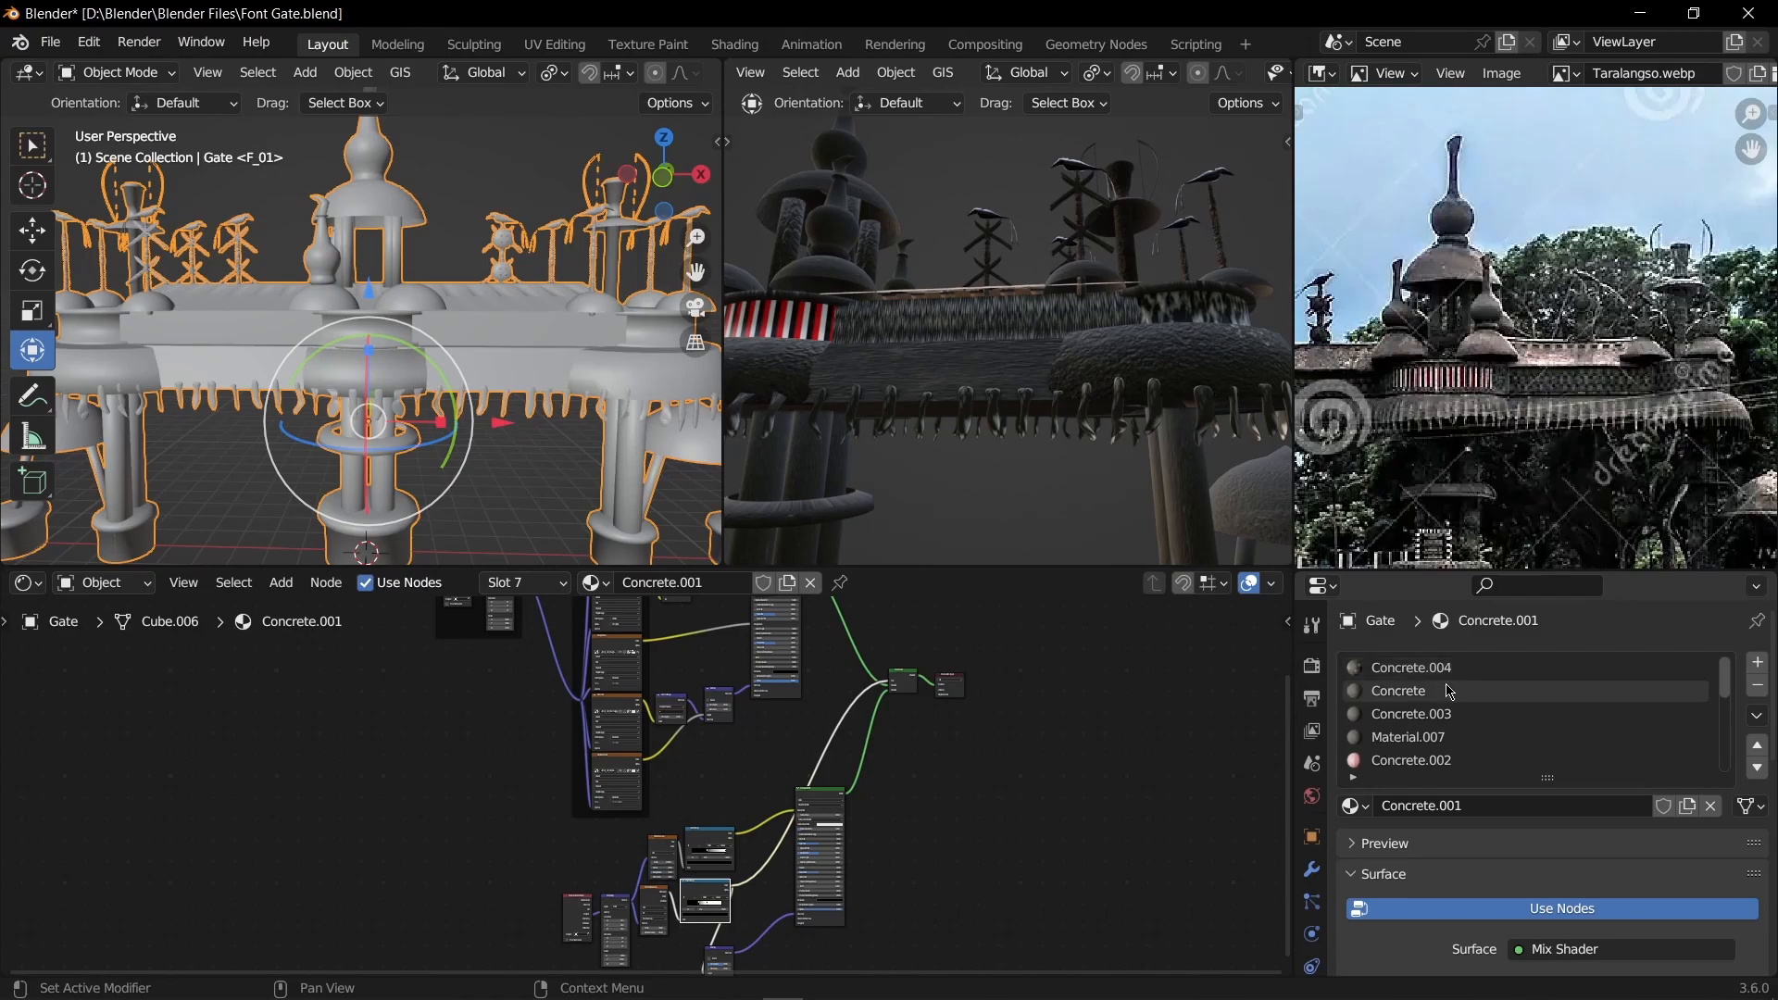
{"action": "middle_click_drag", "start_coordinate": [913, 410], "coordinate": [1038, 452]}
{"action": "middle_click_drag", "start_coordinate": [1138, 375], "coordinate": [982, 238]}
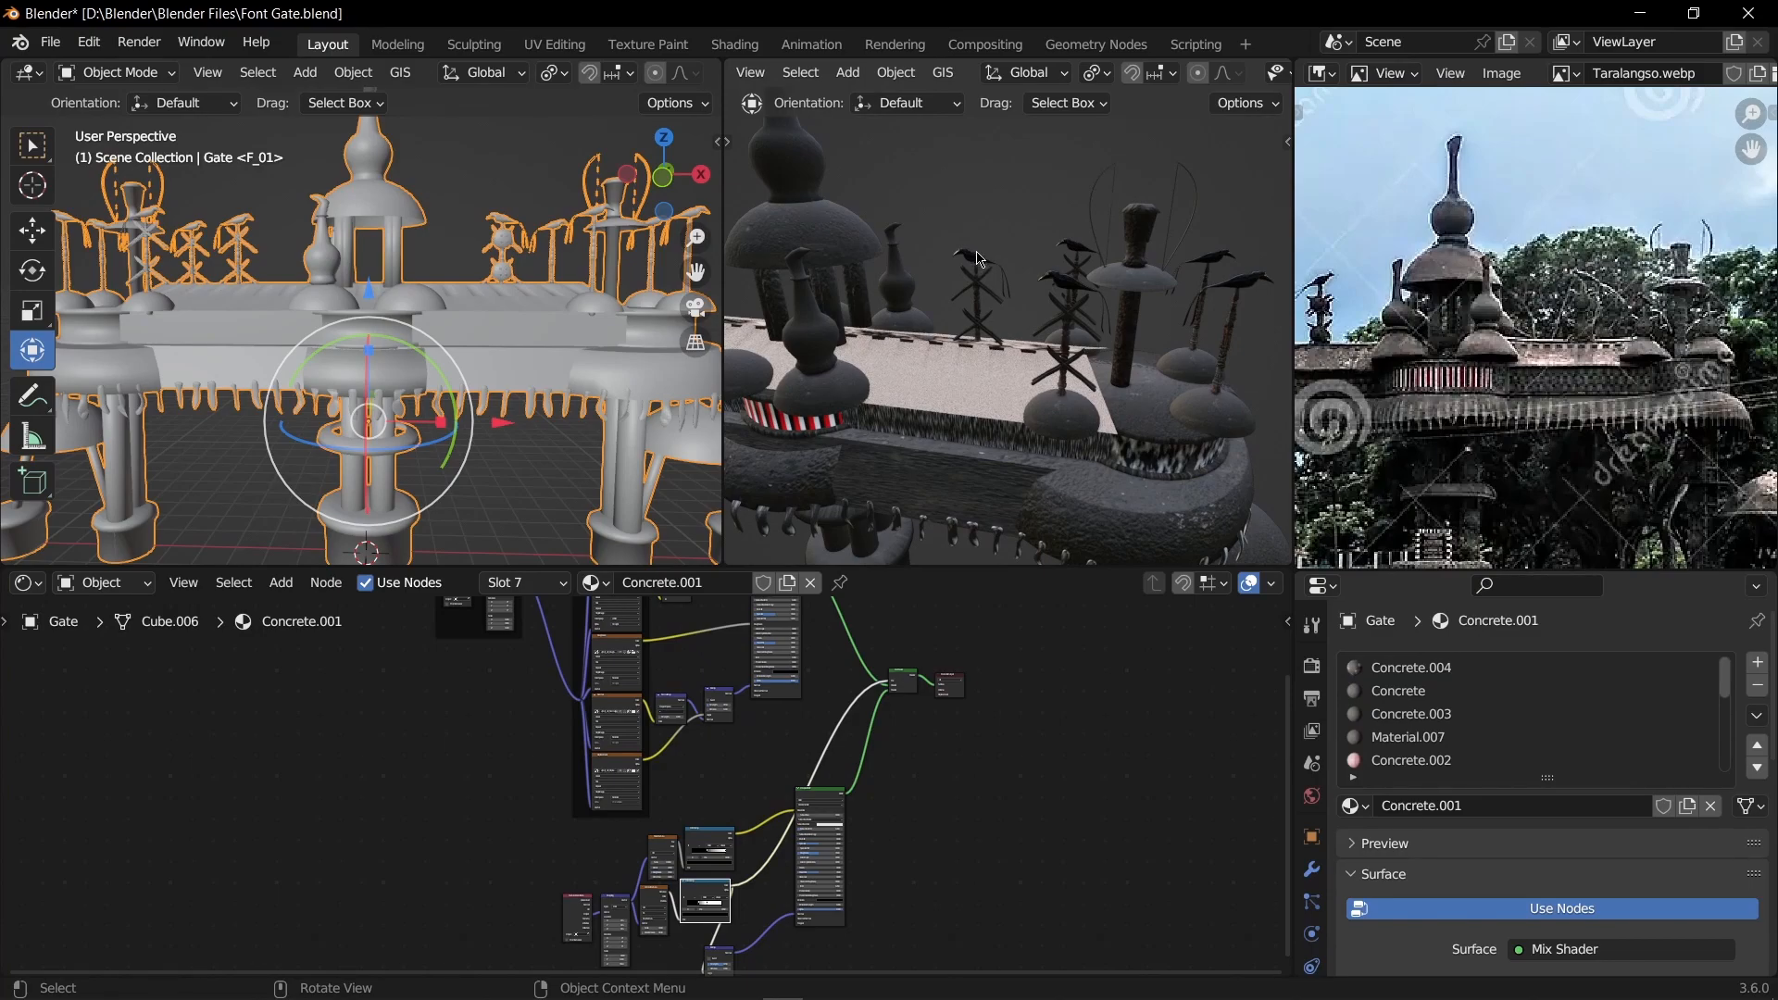
{"action": "middle_click_drag", "start_coordinate": [1003, 248], "coordinate": [1165, 412]}
{"action": "middle_click_drag", "start_coordinate": [1133, 335], "coordinate": [1005, 300]}
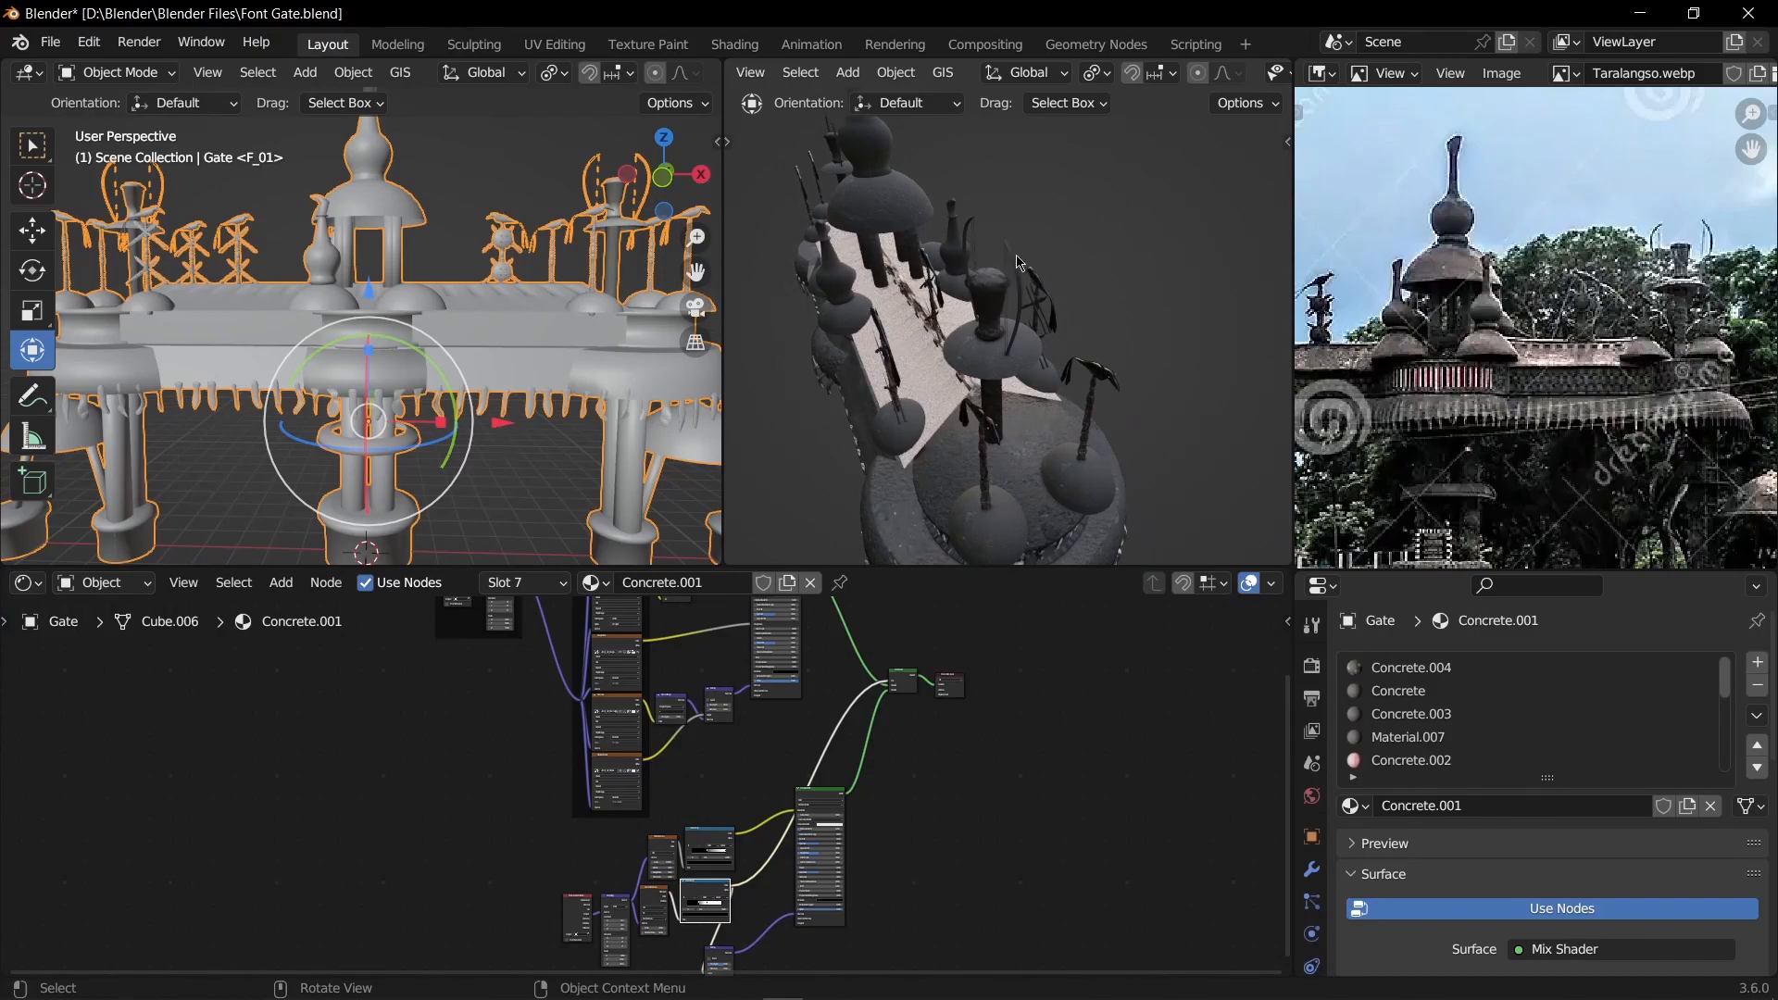
{"action": "middle_click_drag", "start_coordinate": [998, 310], "coordinate": [974, 326]}
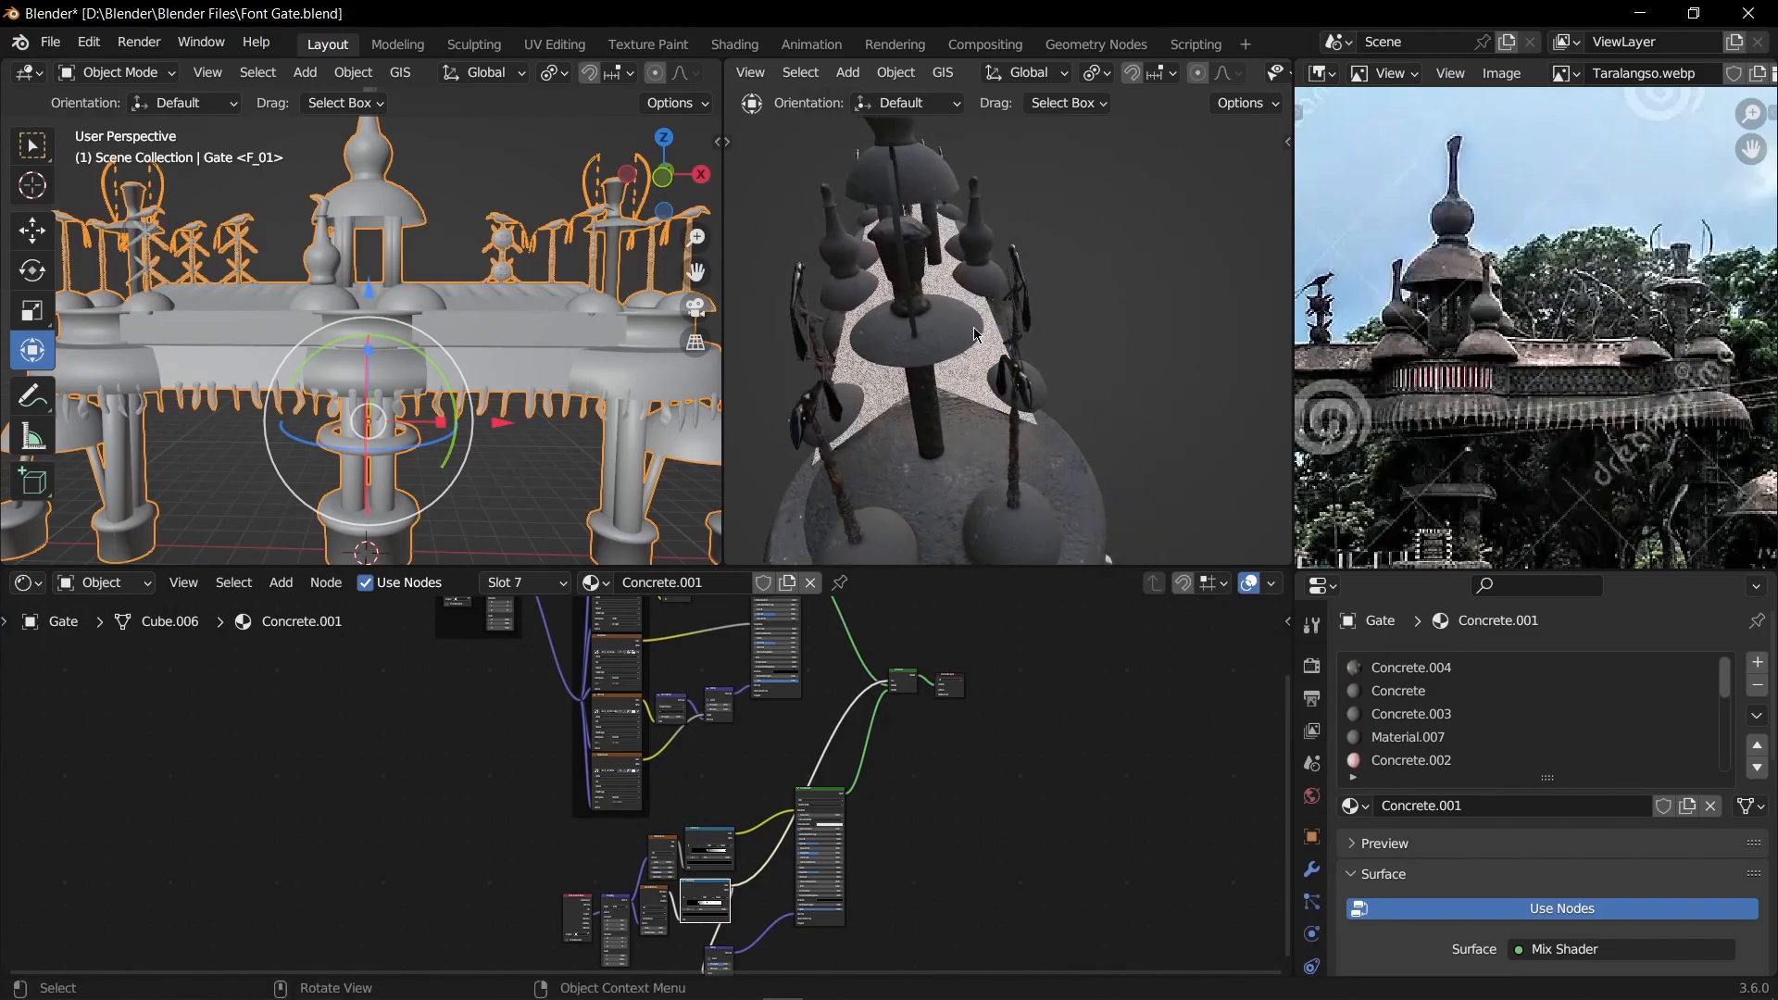
{"action": "middle_click_drag", "start_coordinate": [905, 389], "coordinate": [842, 345]}
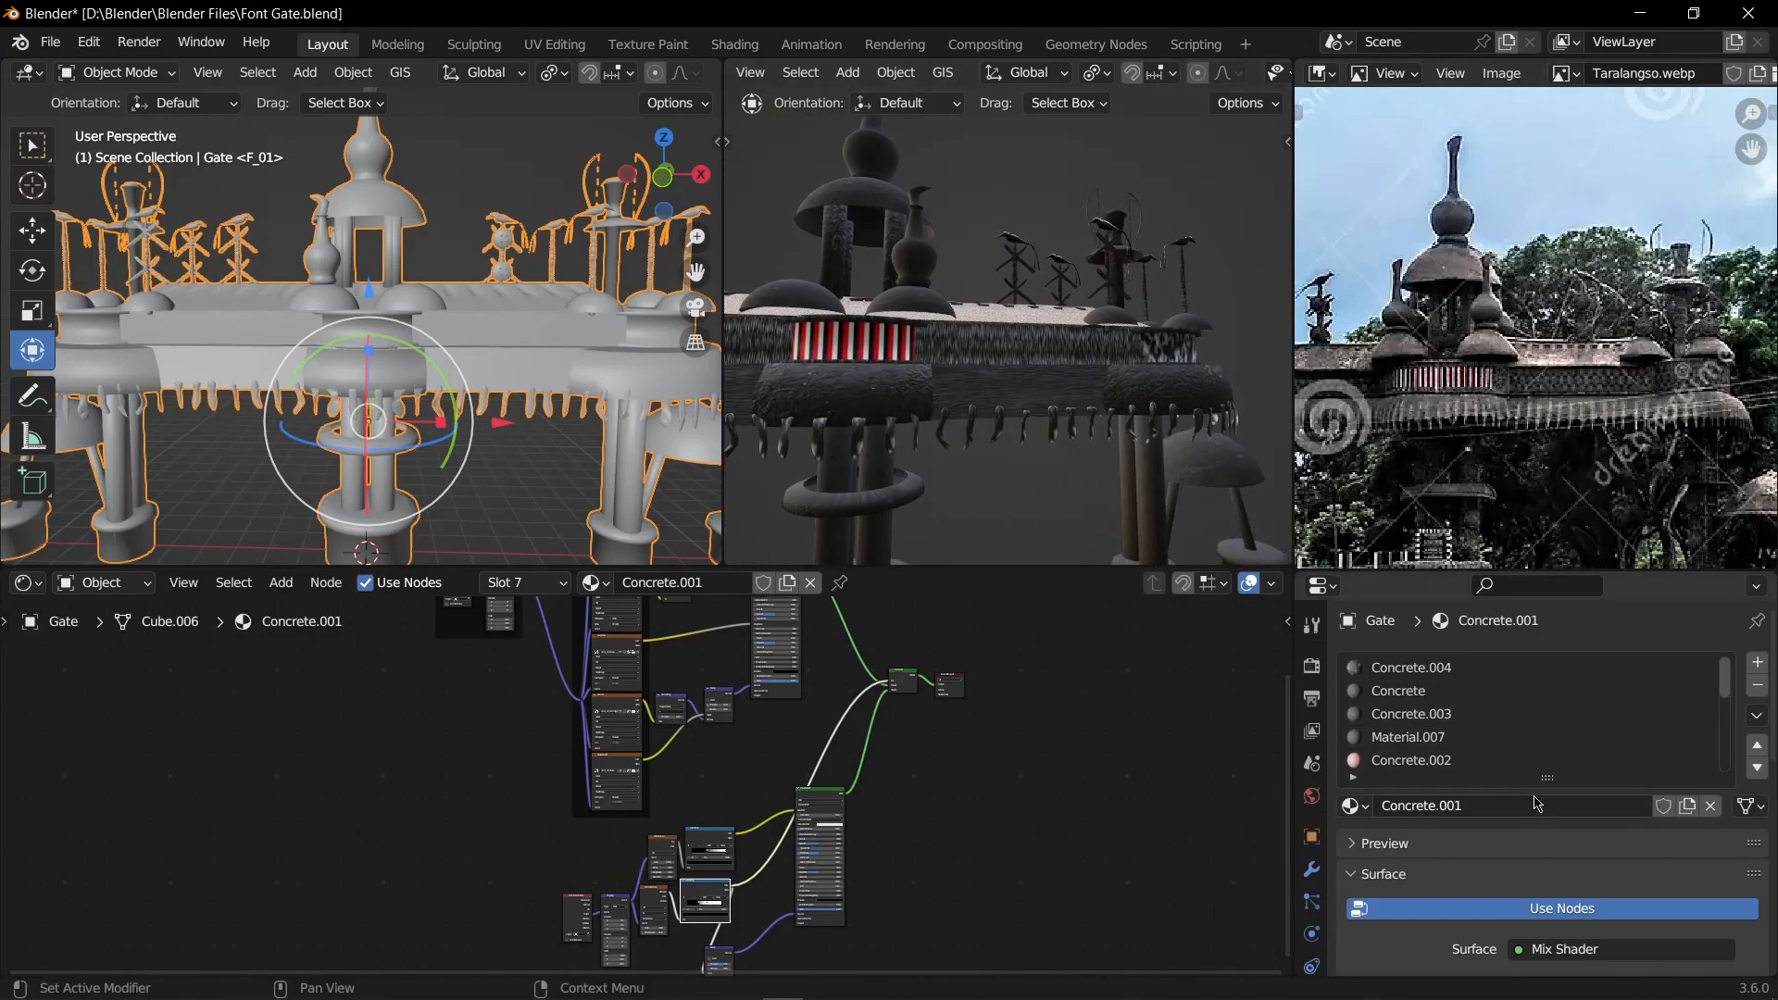
Step: Select the Concrete.002 material and examine how its Mapping and Karbi.jpg texture nodes feed the Base Color
{"action": "scroll", "coordinate": [1490, 735], "scroll_direction": "up", "scroll_amount": 2, "text": "ctrl"}
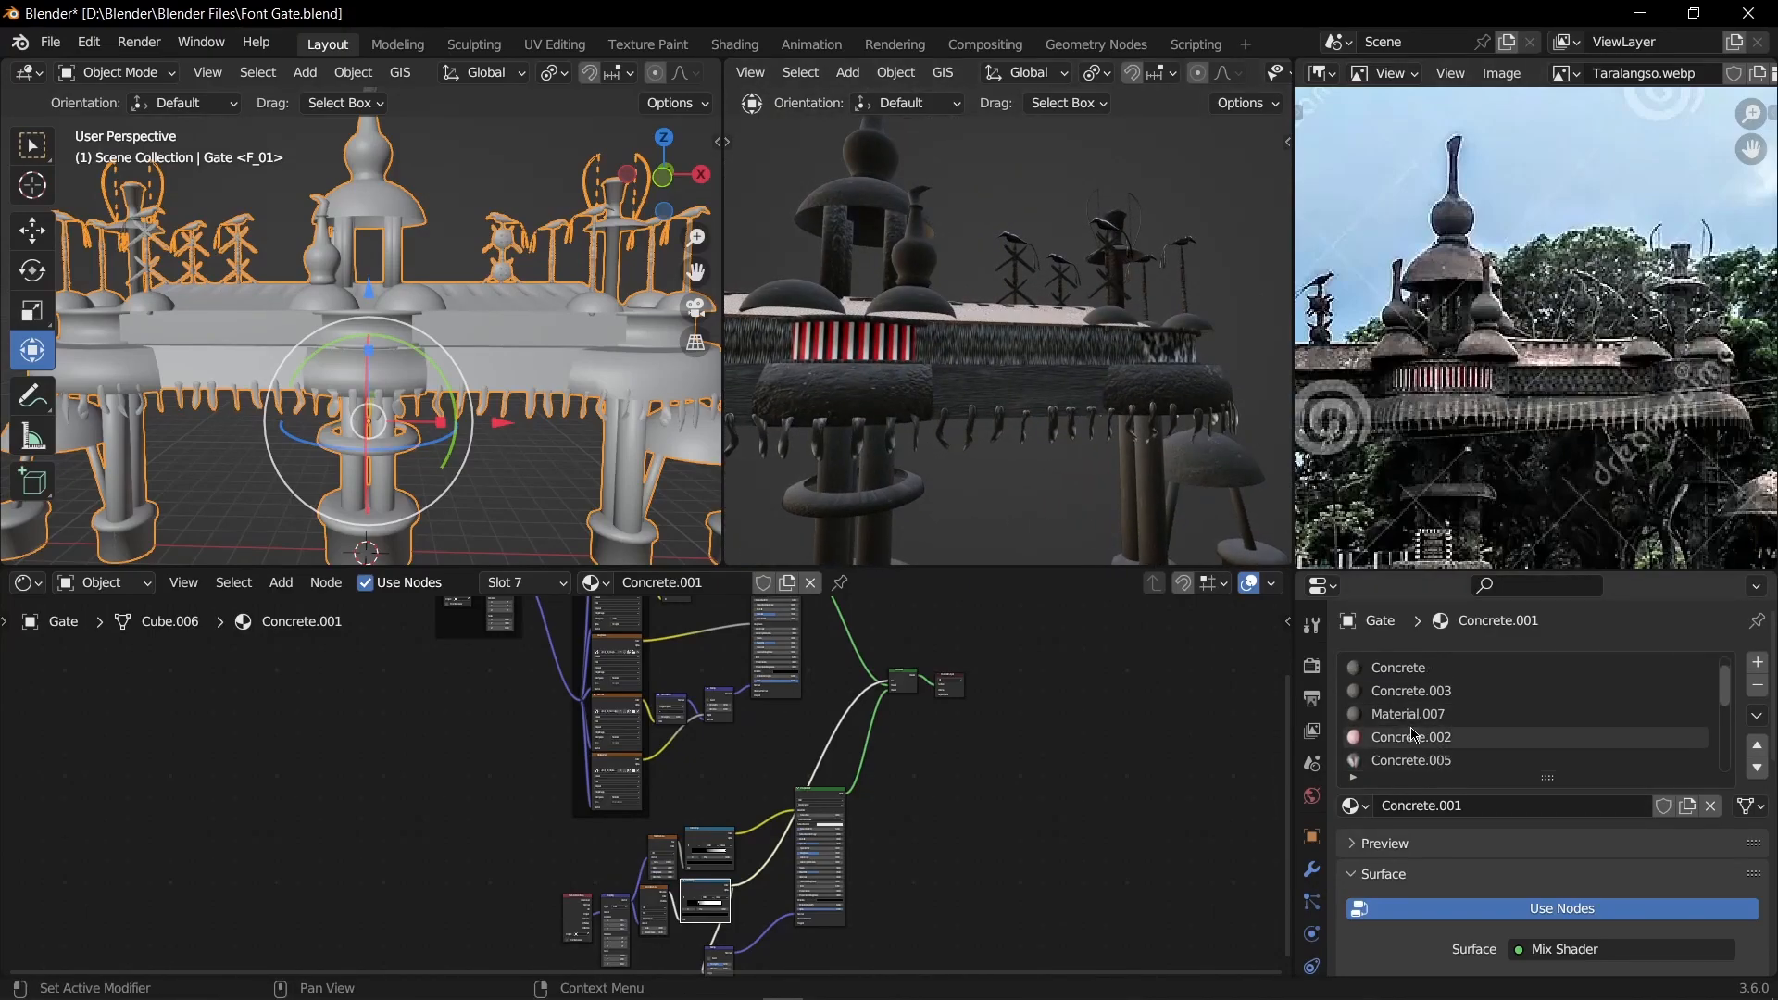
{"action": "scroll", "coordinate": [1461, 737], "scroll_direction": "down", "scroll_amount": 4}
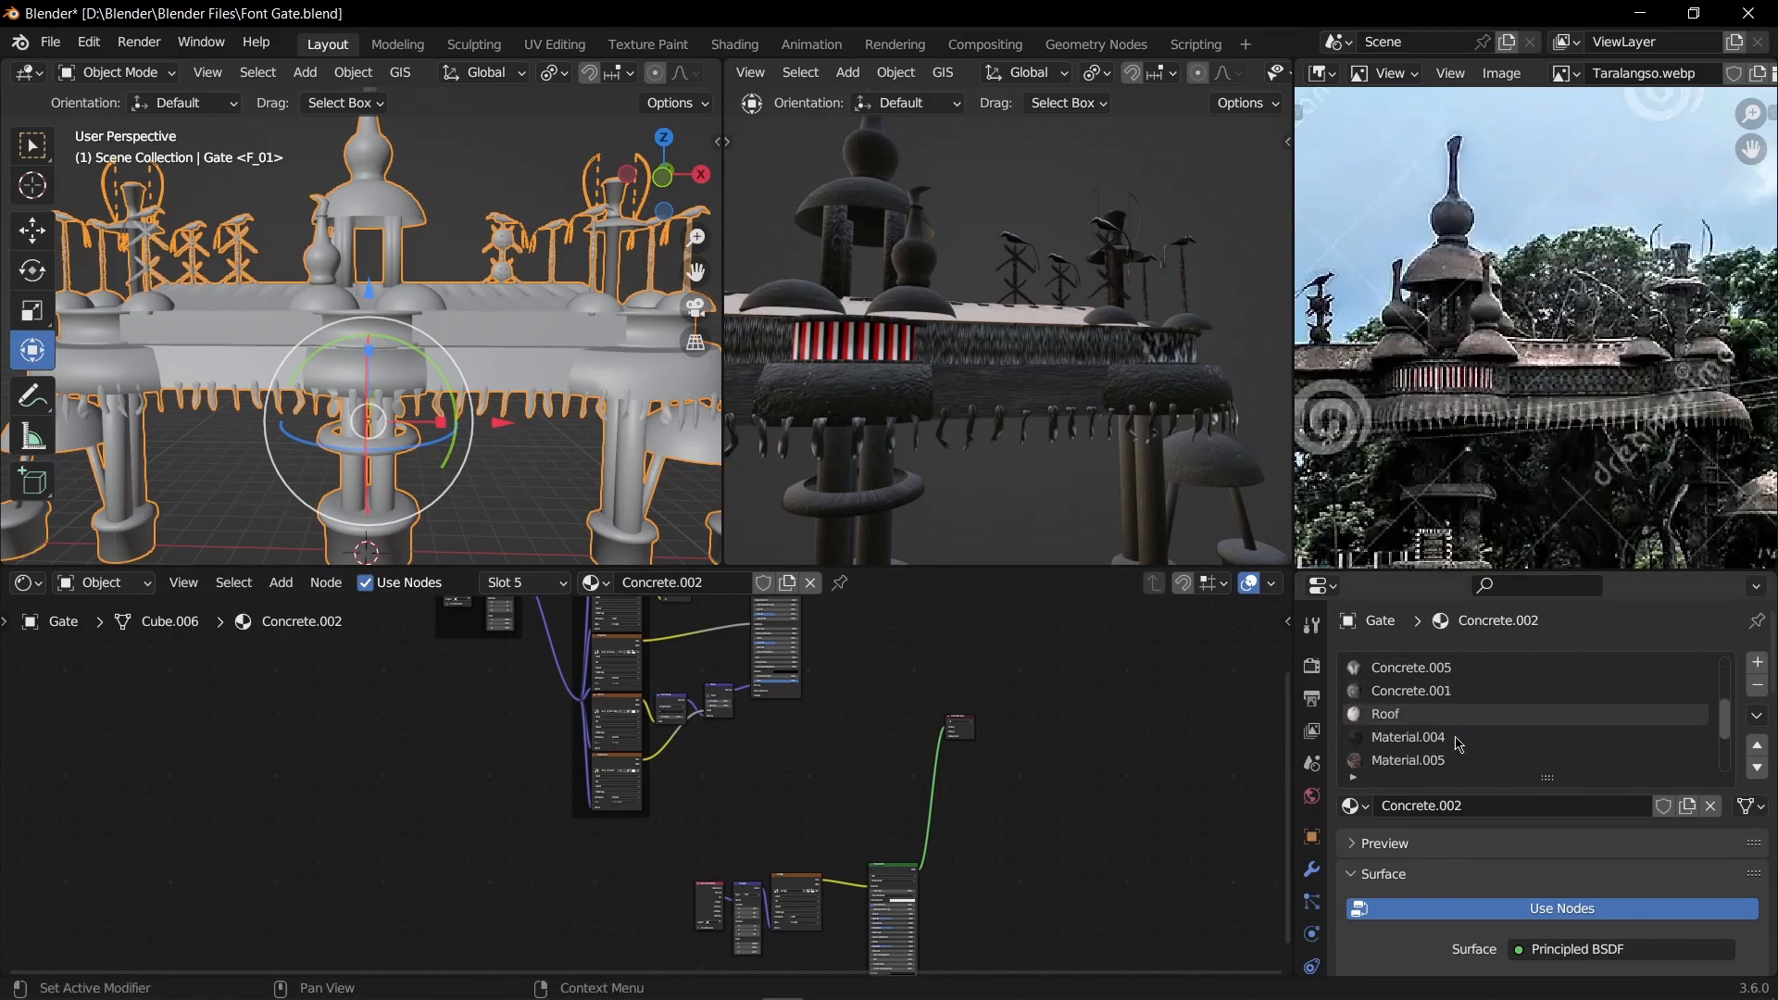
{"action": "mouse_move", "coordinate": [956, 737]}
{"action": "left_mouse_down"}
{"action": "mouse_move", "coordinate": [870, 735]}
{"action": "mouse_move", "coordinate": [957, 738]}
{"action": "left_mouse_up"}
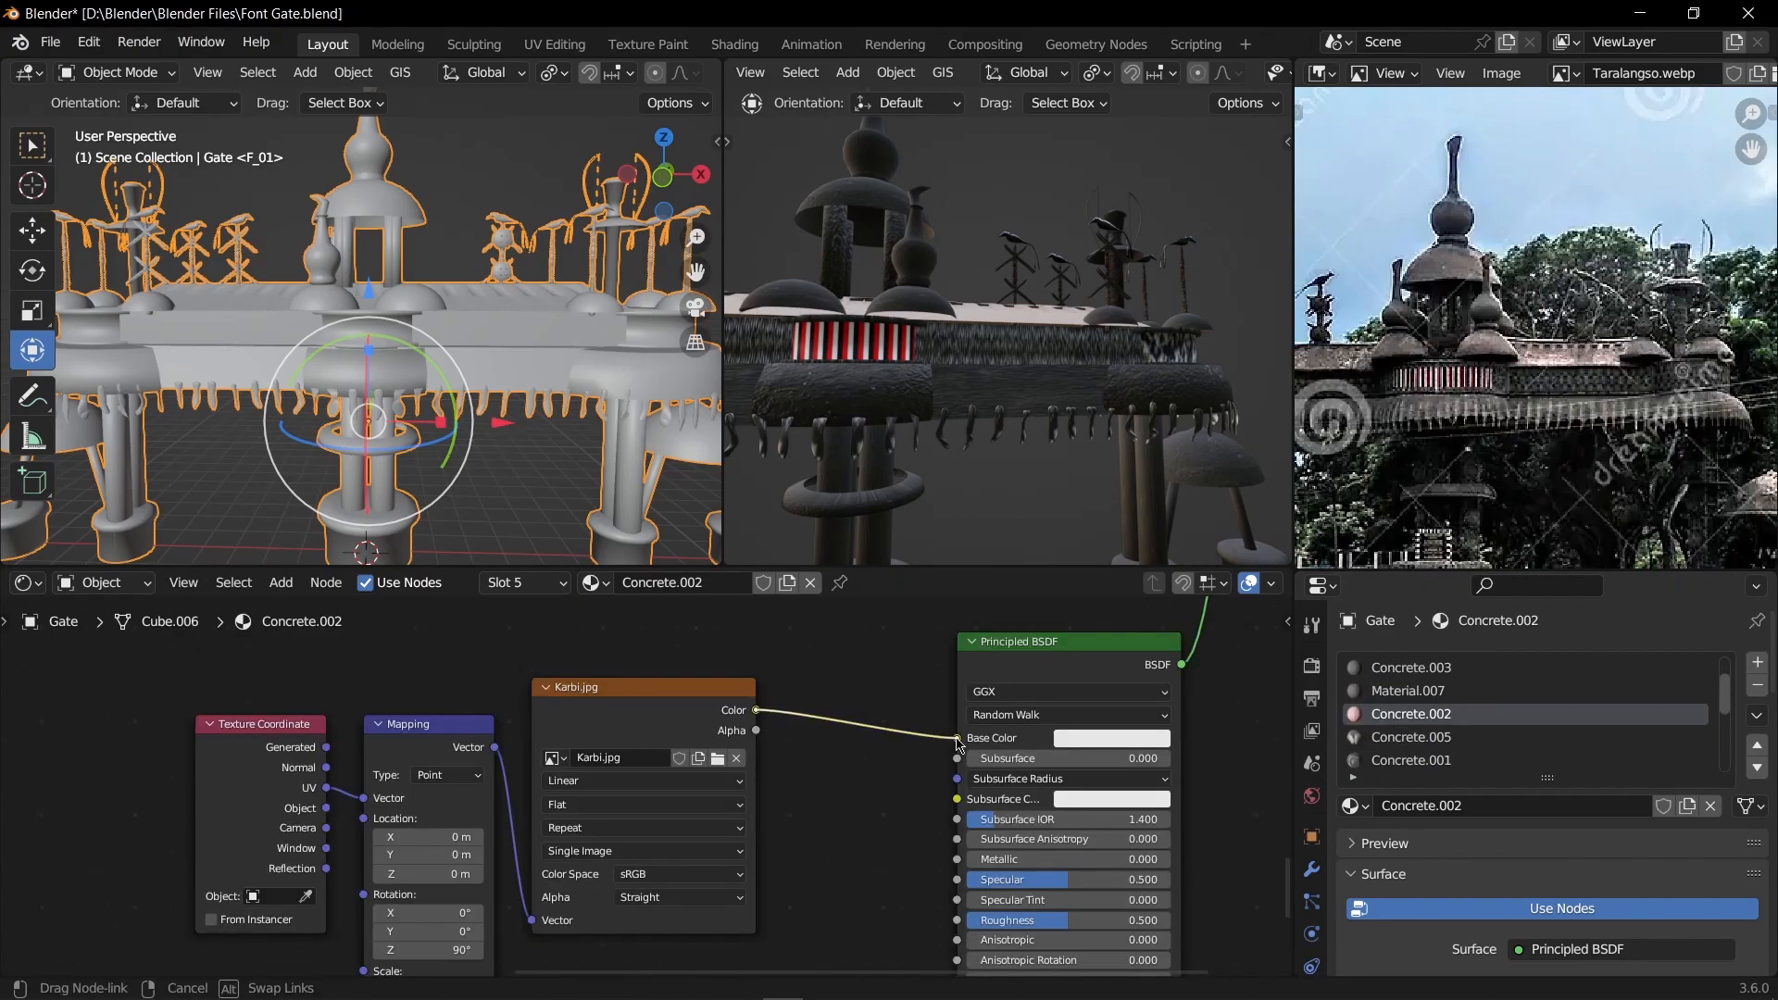
{"action": "scroll", "coordinate": [842, 777], "scroll_direction": "down", "scroll_amount": 4}
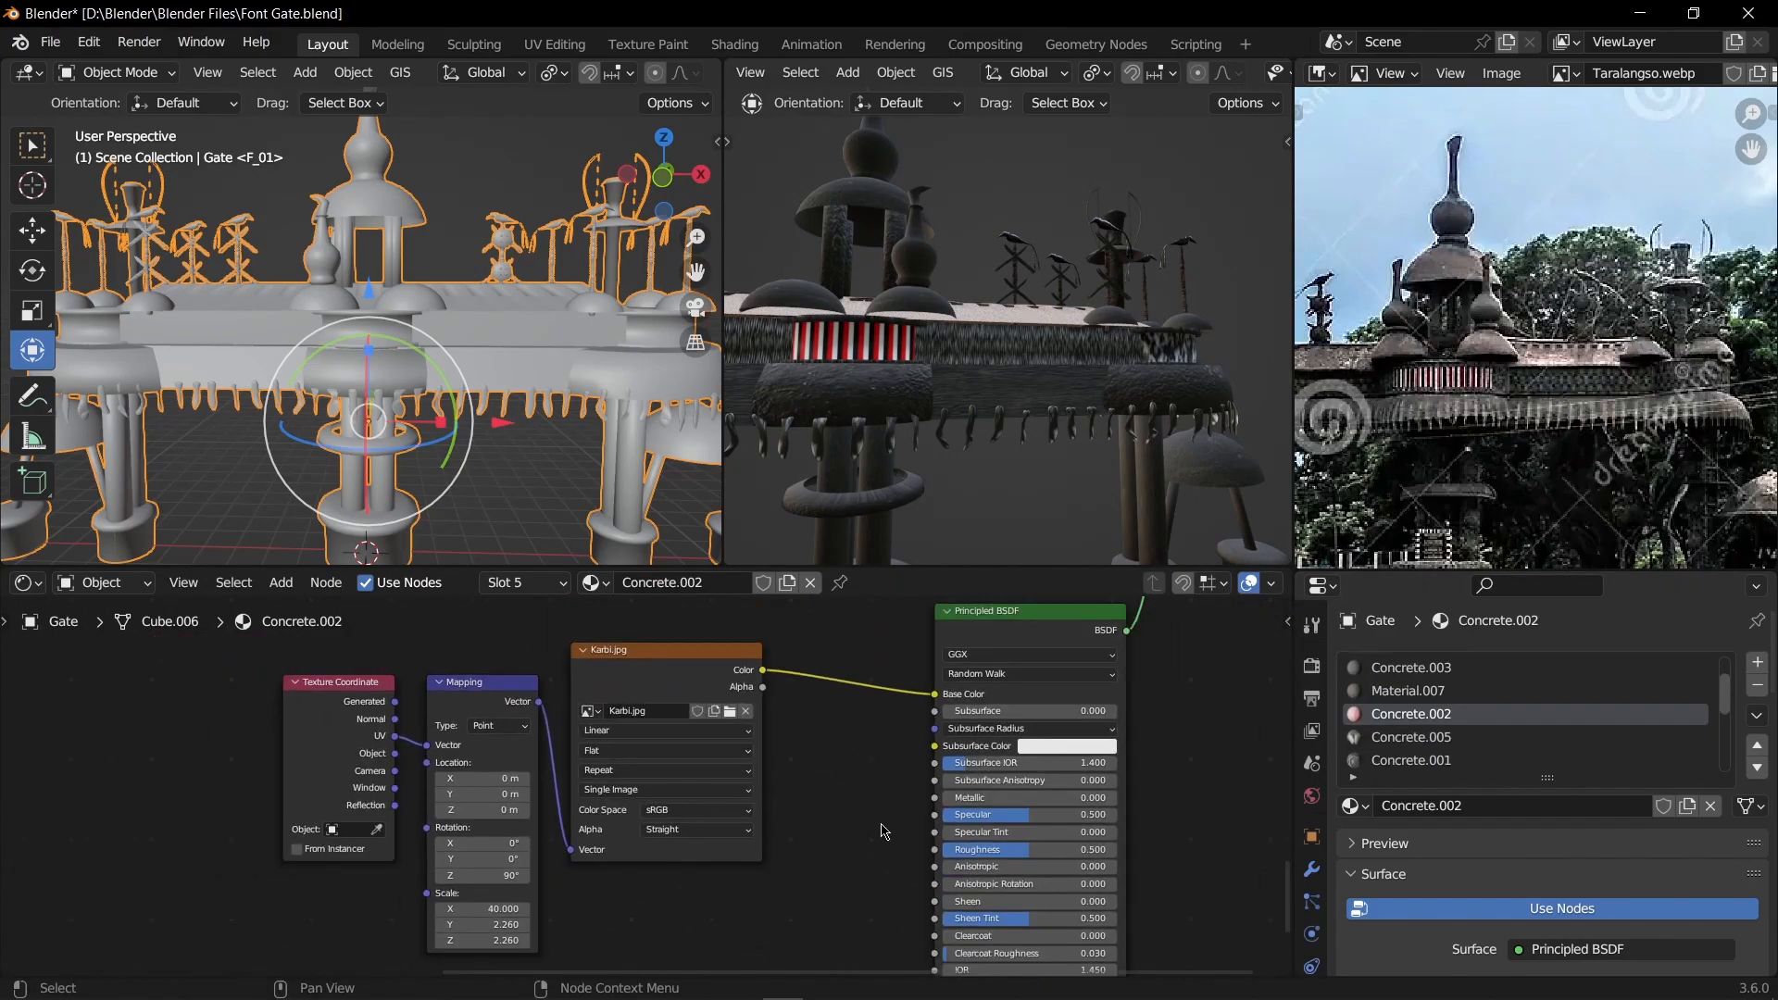
{"action": "middle_click_drag", "start_coordinate": [842, 777], "coordinate": [864, 733]}
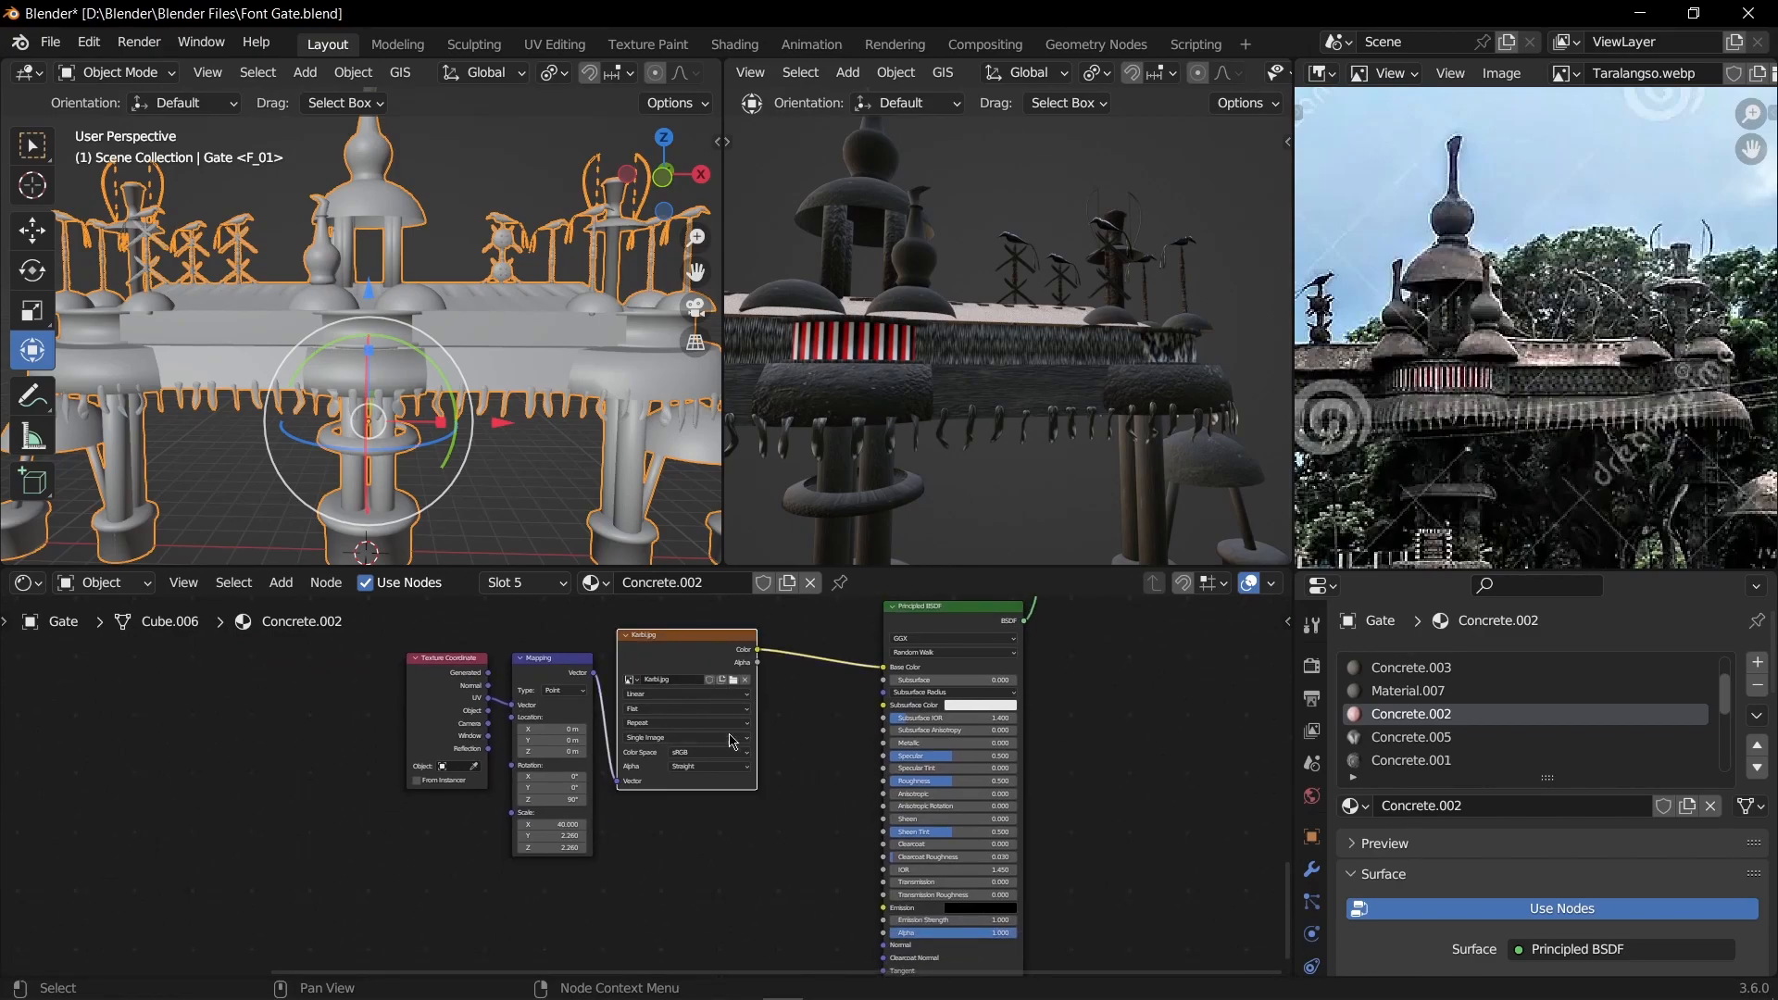
Step: Add an Image Texture node to the Concrete.002 material and place it just below the Karbi.jpg node
{"action": "key", "text": "shift+a"}
{"action": "left_click", "coordinate": [677, 709]}
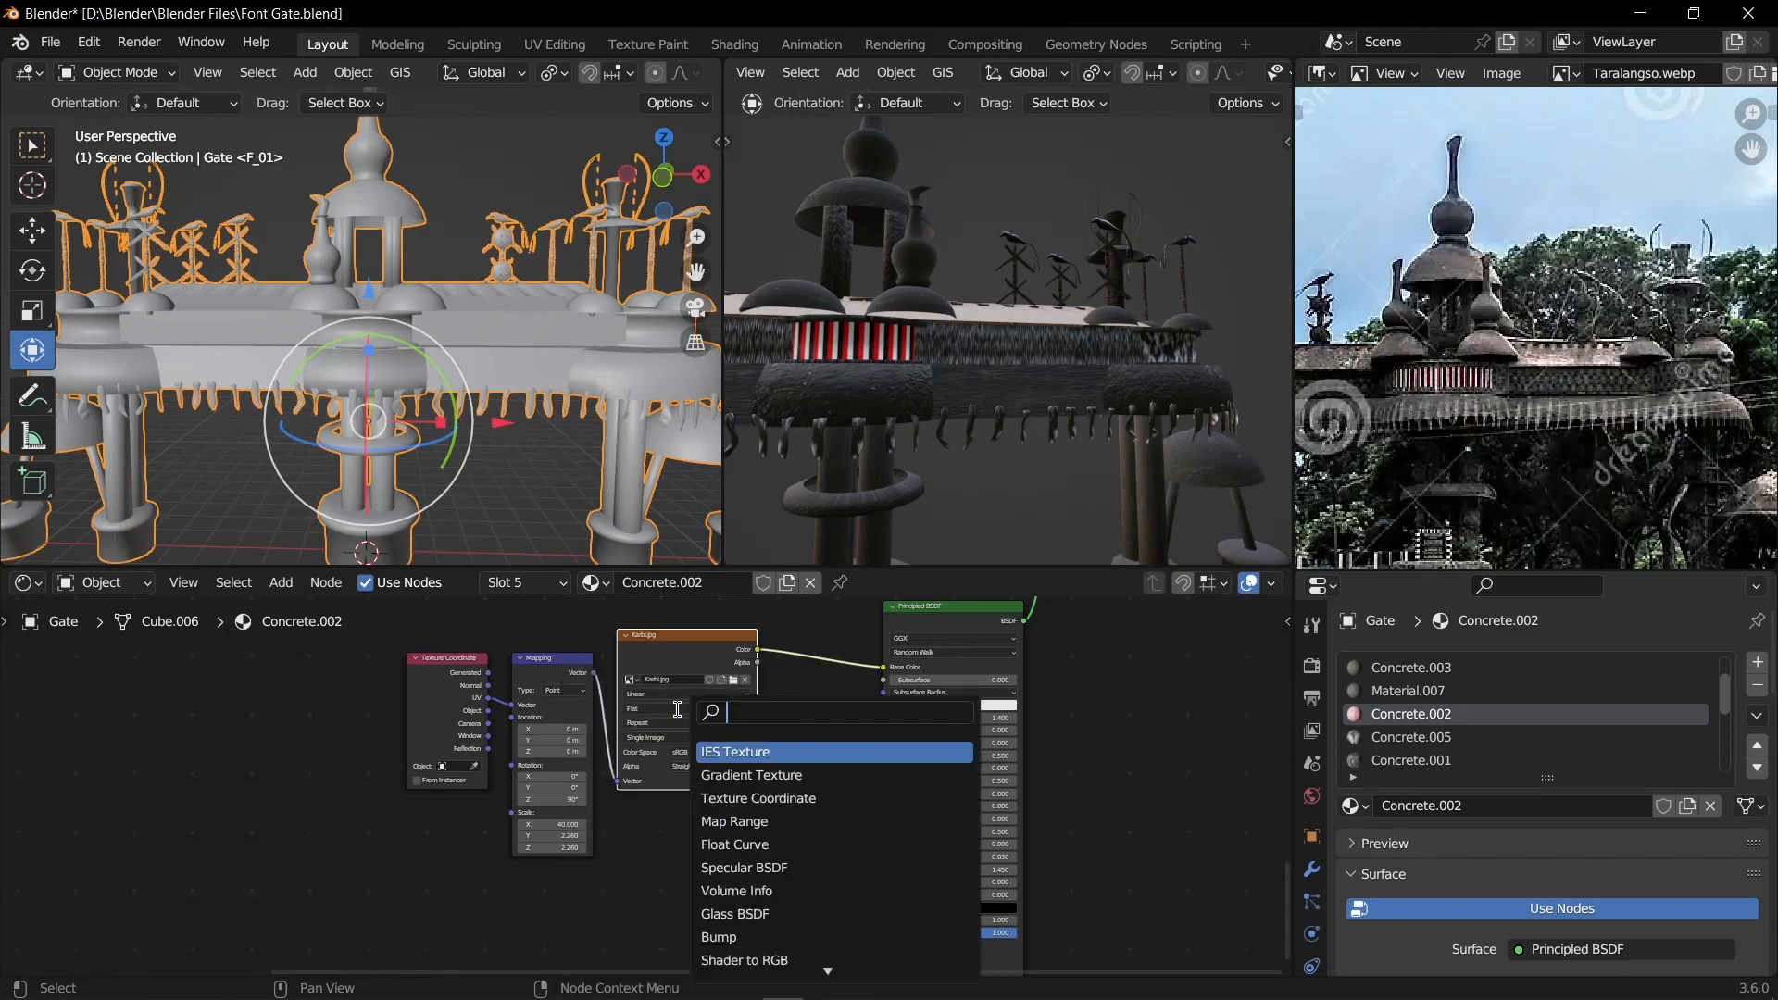
{"action": "type", "text": "image"}
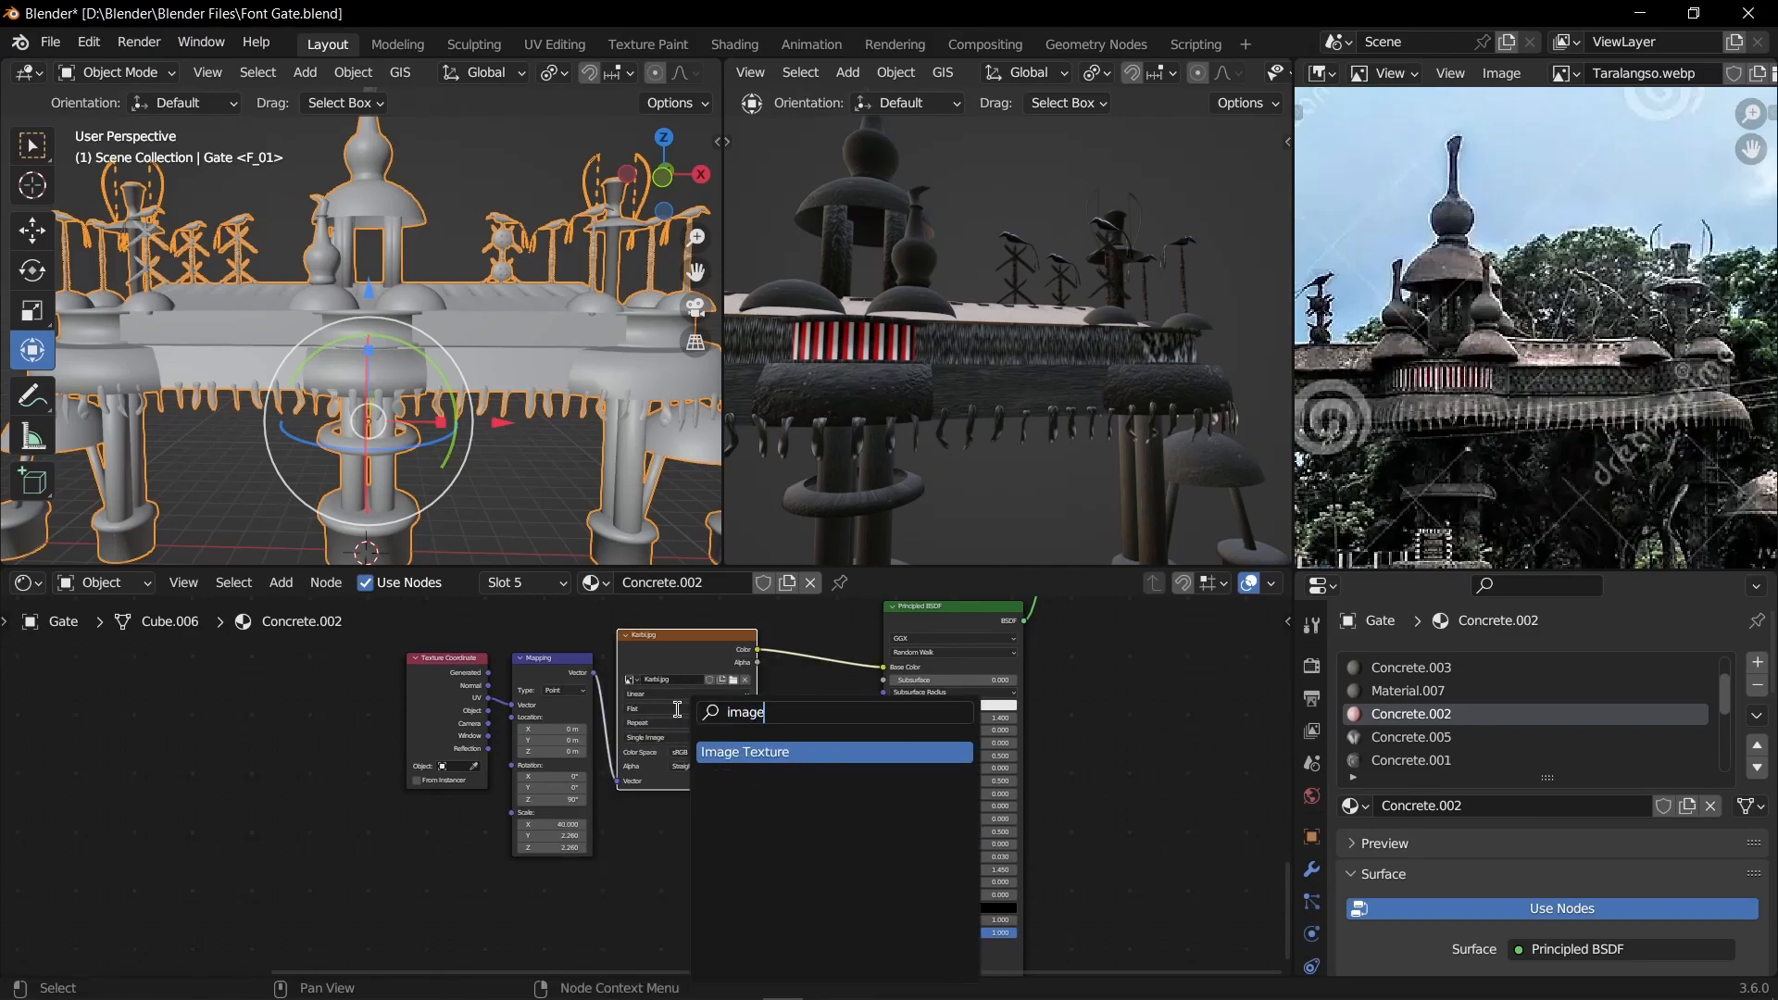
{"action": "key", "text": "Return"}
{"action": "left_click", "coordinate": [685, 882]}
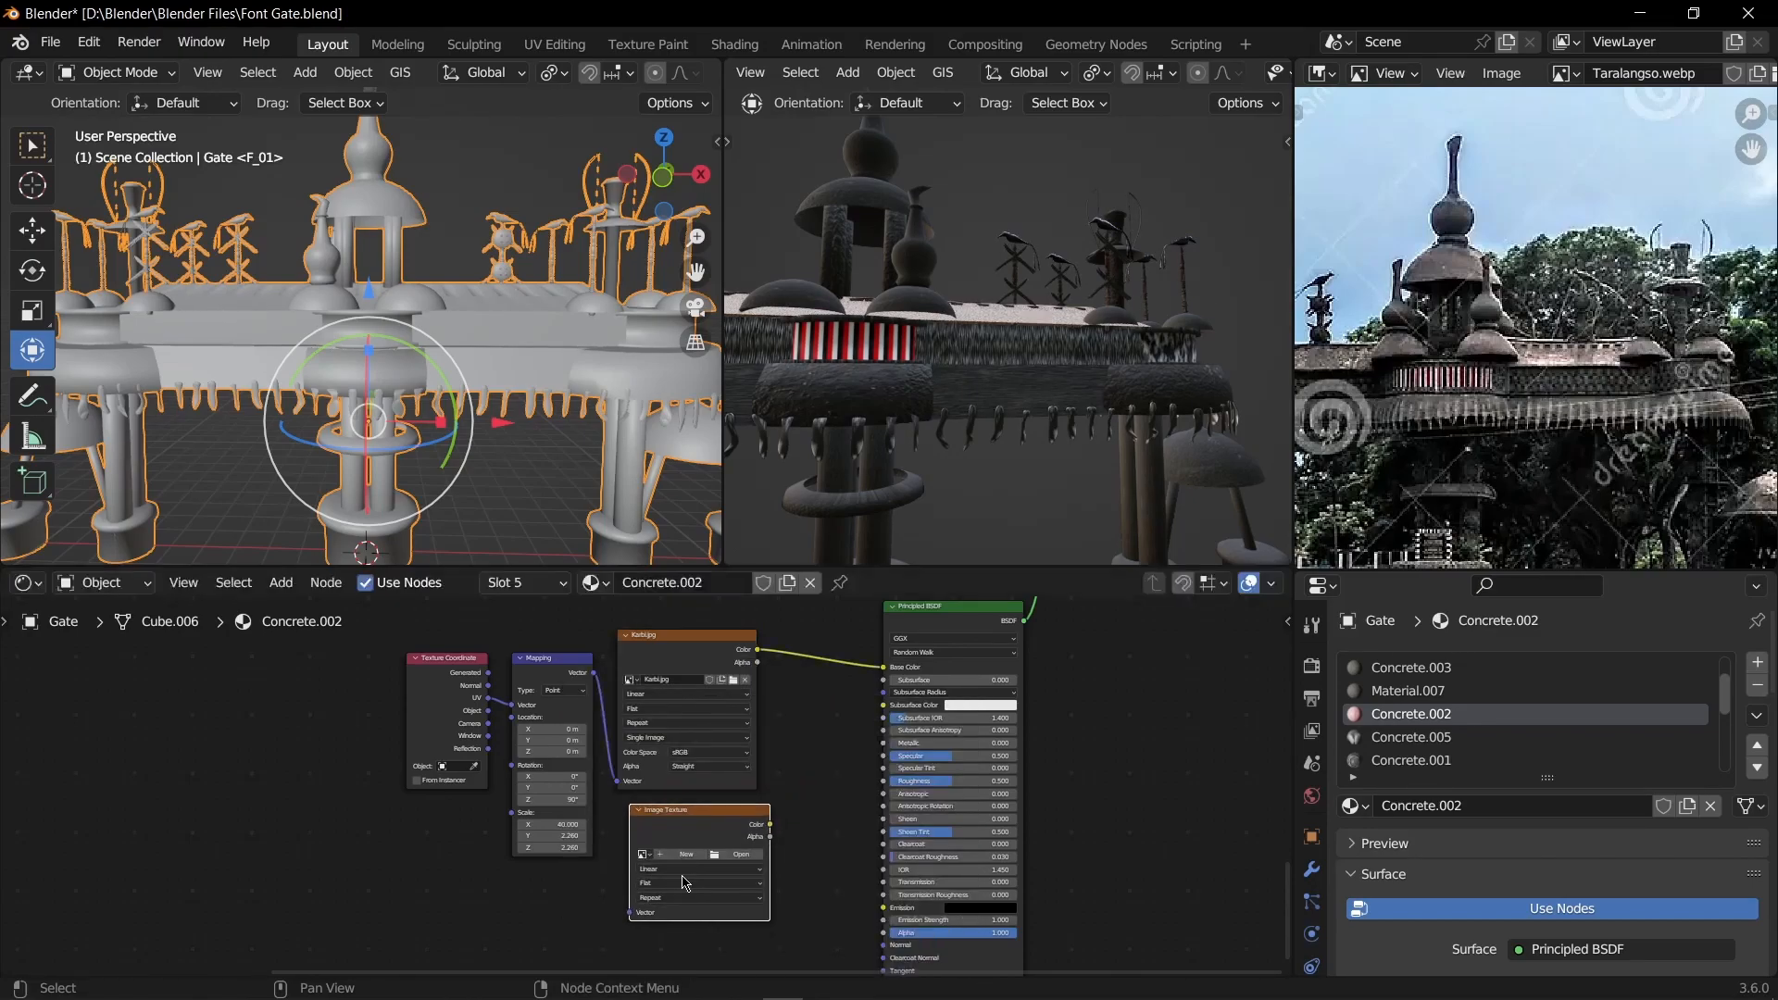
Step: Load Karbi Flag.jpg from drive D: into the new Image Texture node
{"action": "left_click", "coordinate": [738, 861]}
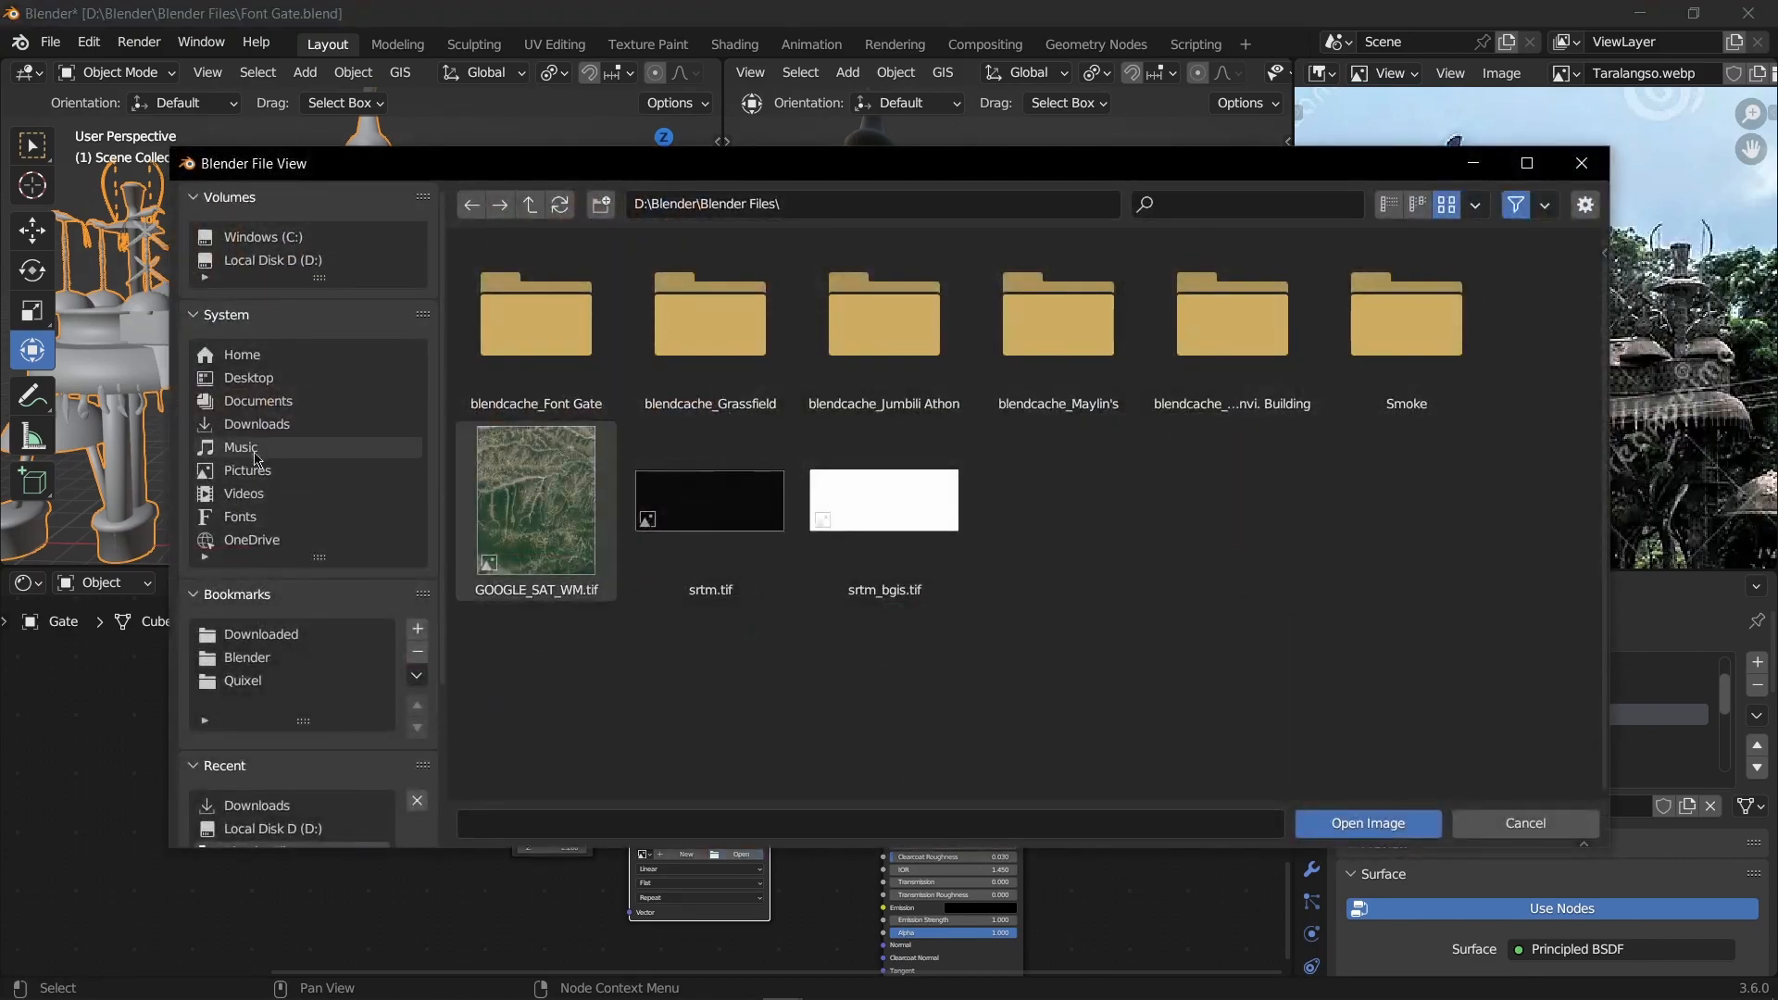
{"action": "left_click", "coordinate": [273, 260]}
{"action": "scroll", "coordinate": [685, 500], "scroll_direction": "down", "scroll_amount": 8}
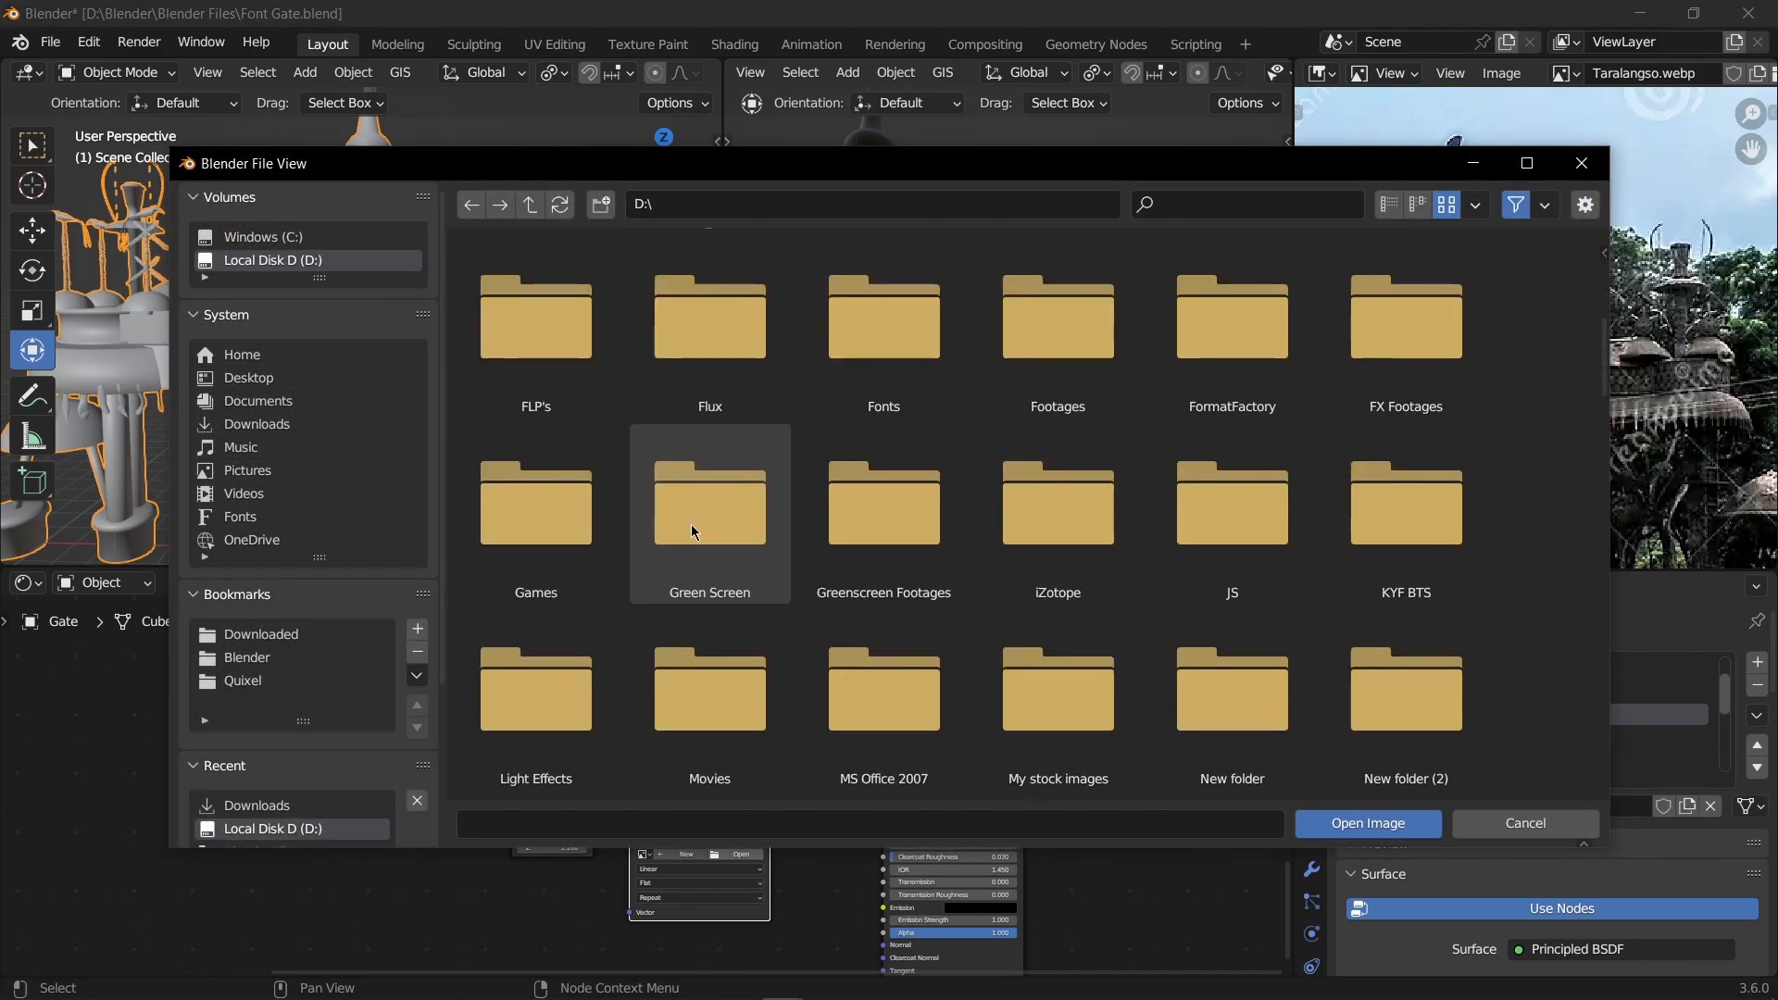
{"action": "scroll", "coordinate": [689, 537], "scroll_direction": "down", "scroll_amount": 12}
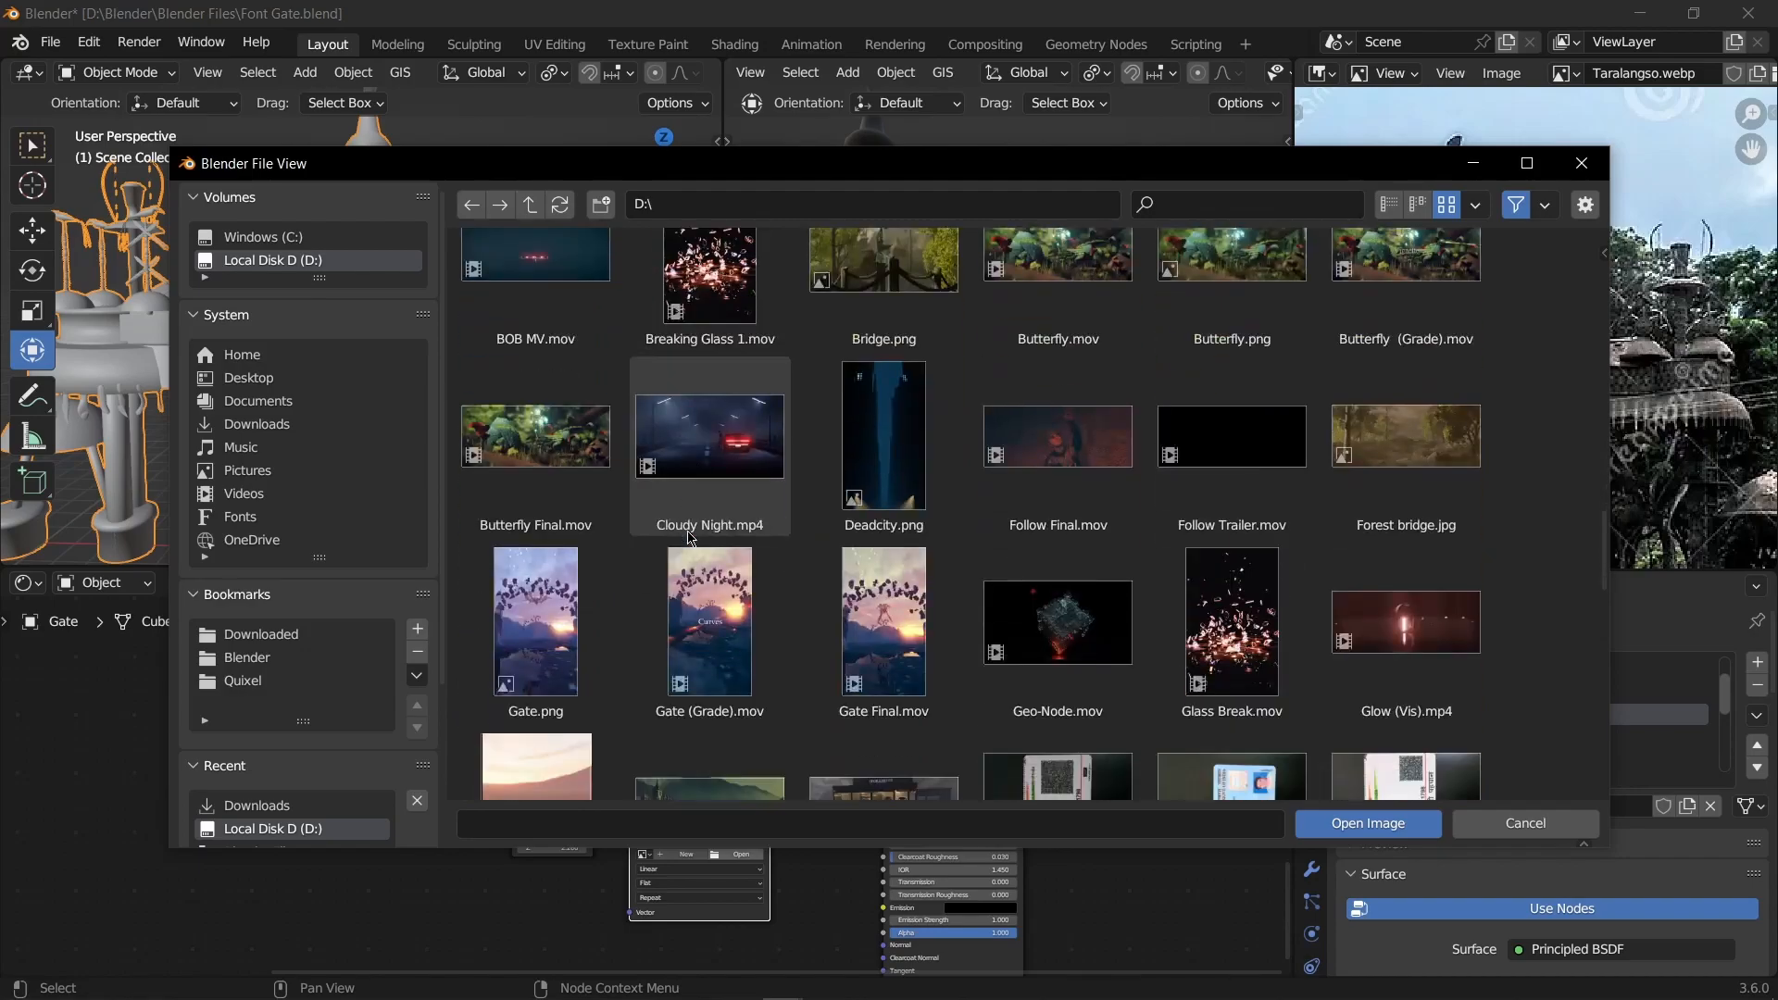
{"action": "scroll", "coordinate": [688, 537], "scroll_direction": "down", "scroll_amount": 3}
{"action": "left_click", "coordinate": [1058, 593]}
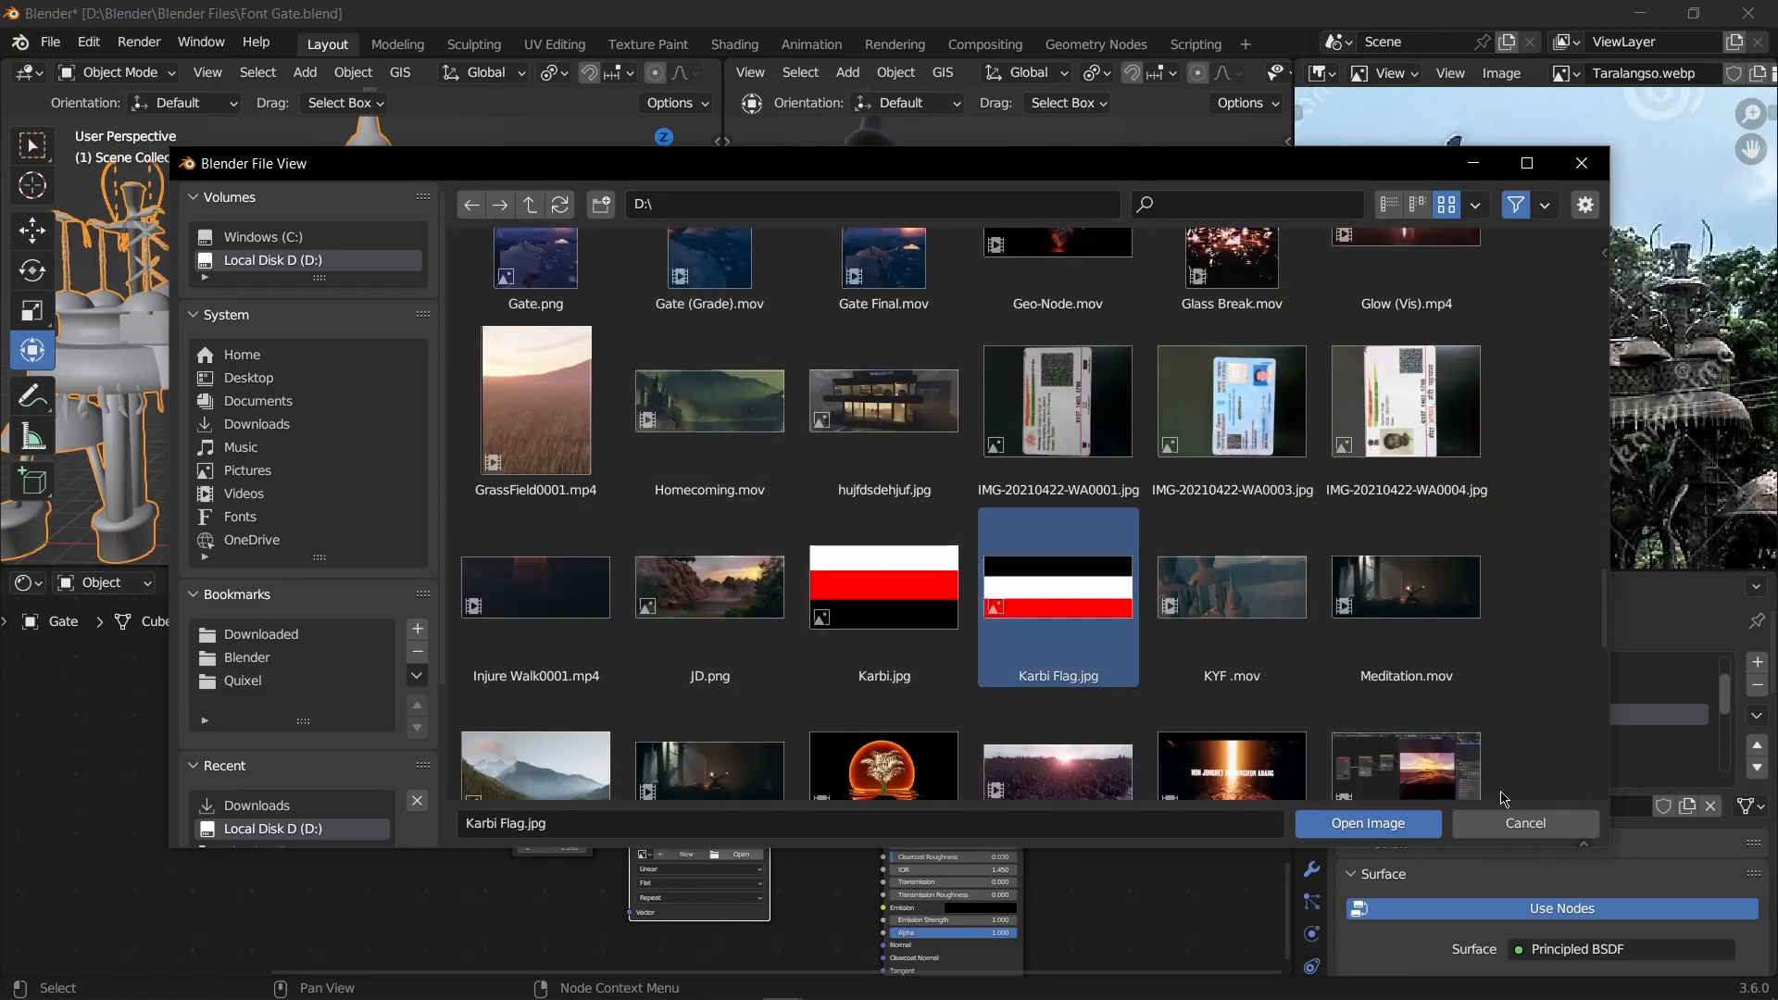
{"action": "left_click", "coordinate": [1368, 823]}
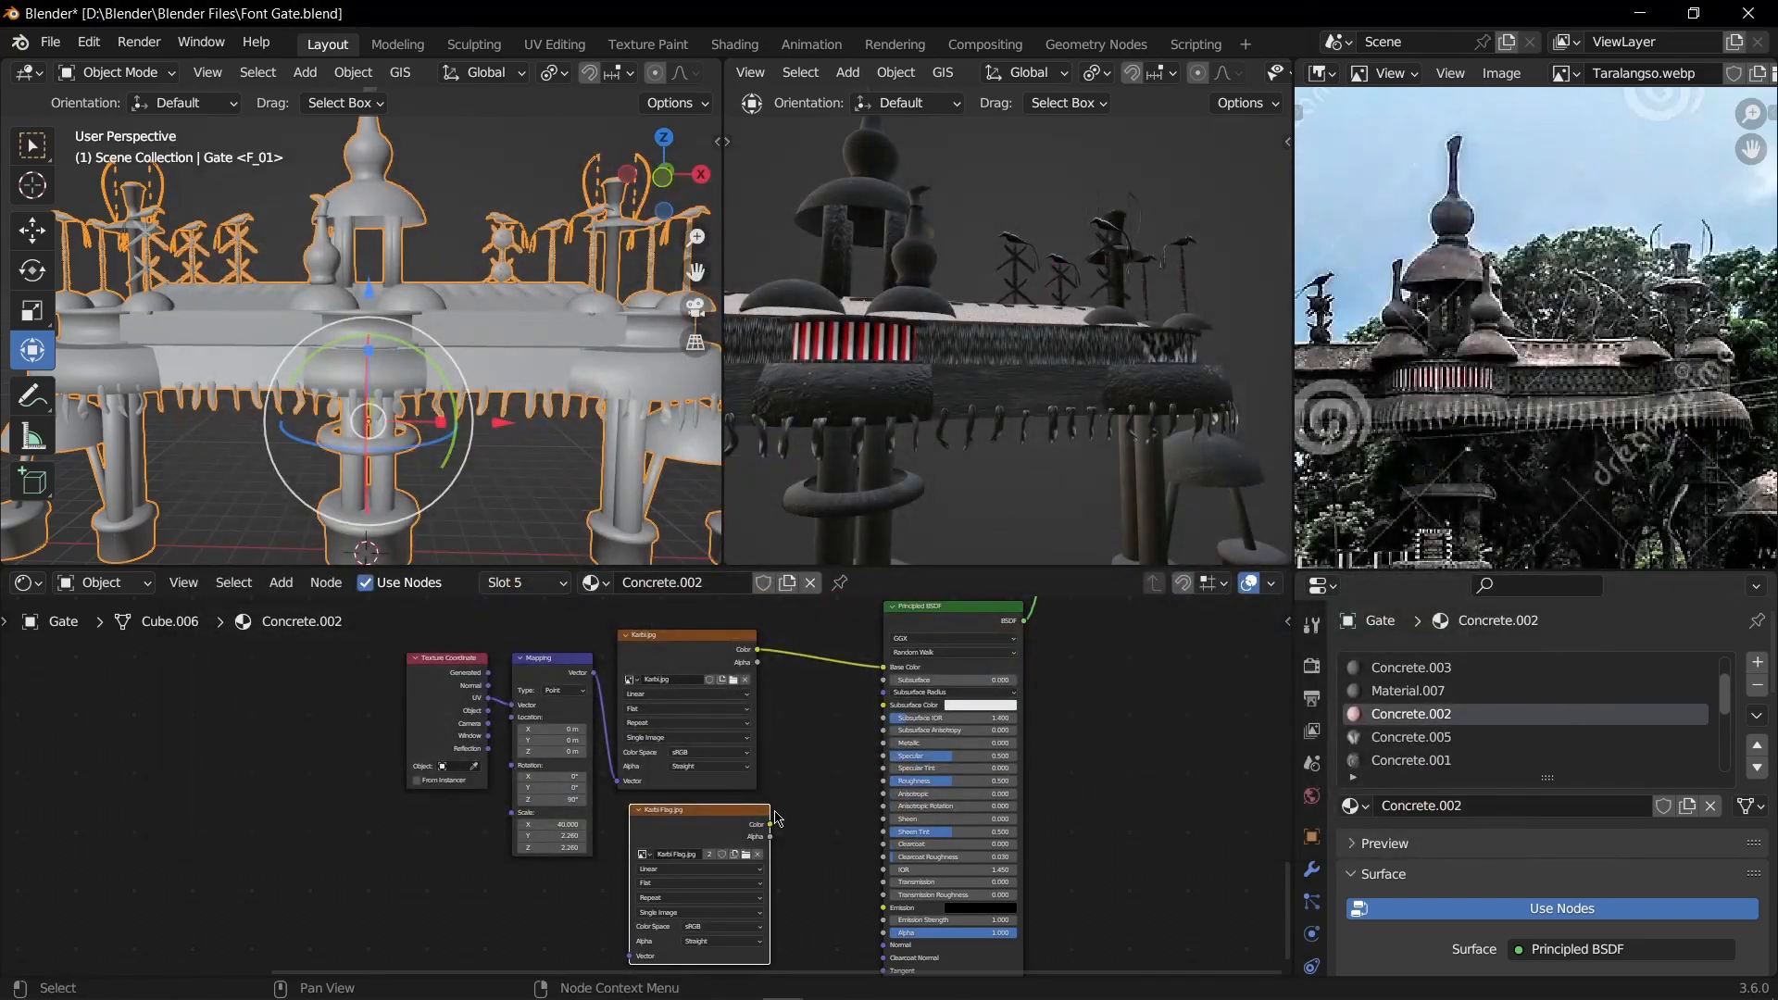
Step: Connect the Karbi Flag.jpg texture's Color to the Principled BSDF's Base Color and move the texture node further down
{"action": "left_click_drag", "start_coordinate": [770, 824], "coordinate": [884, 668]}
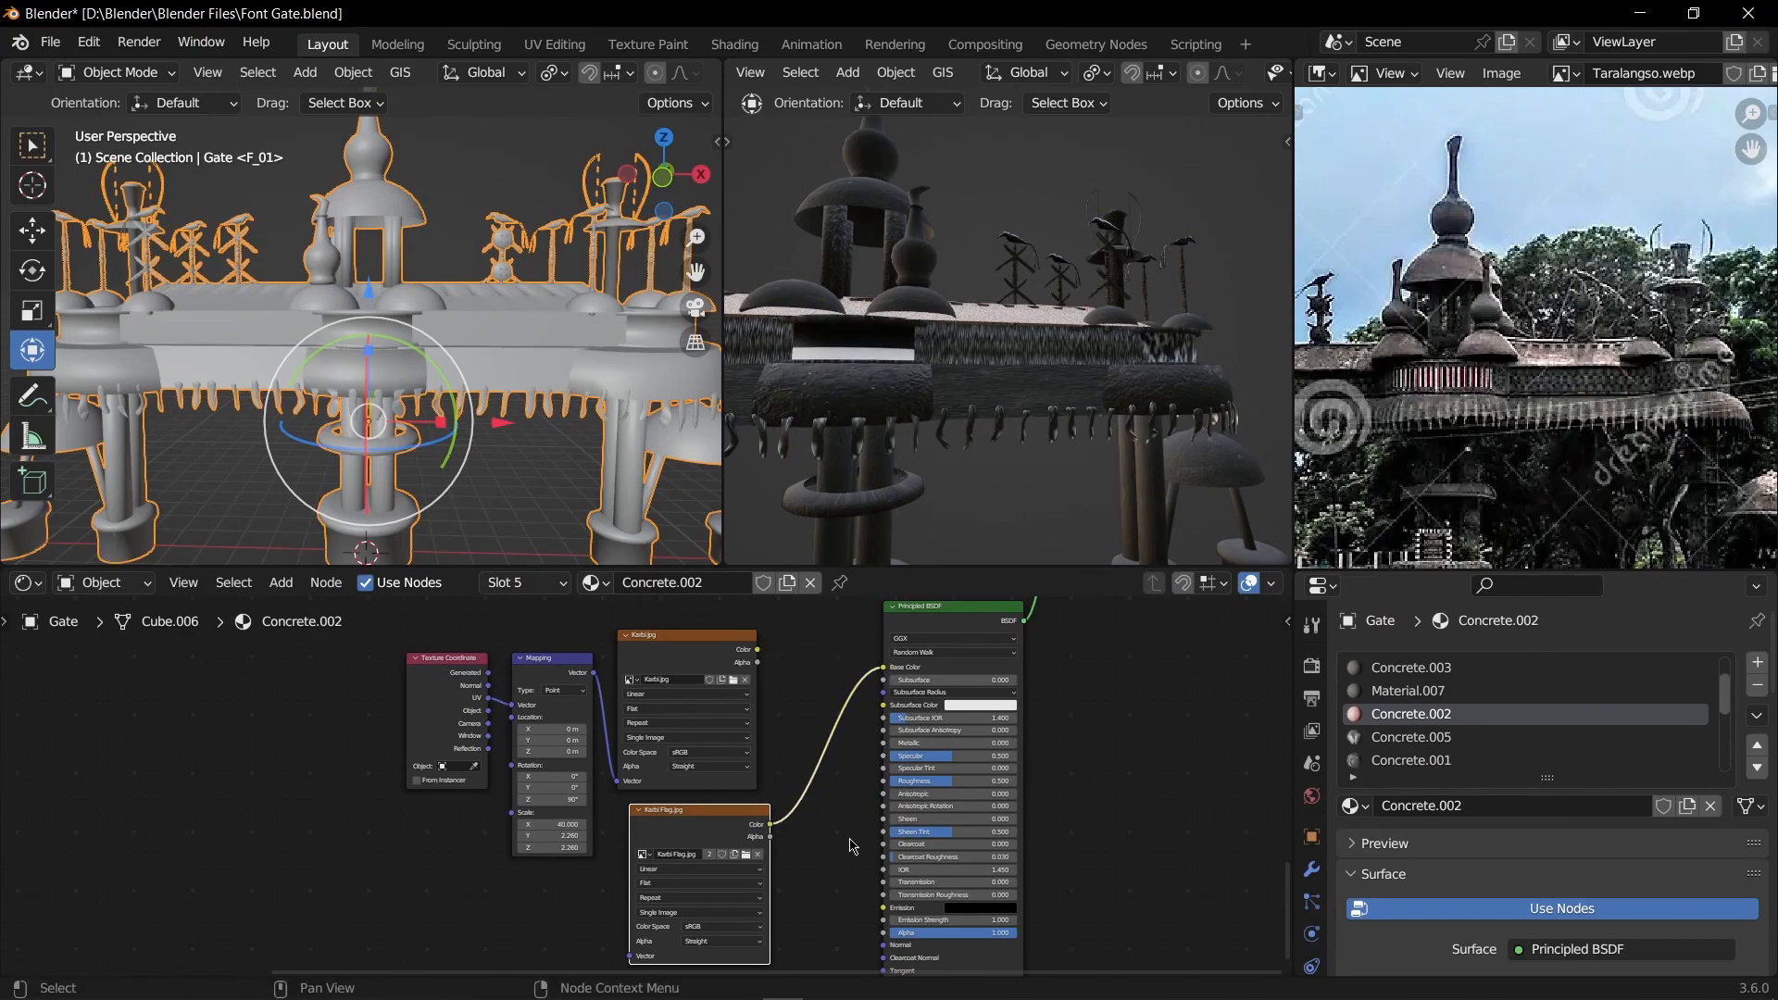
{"action": "middle_click_drag", "start_coordinate": [842, 871], "coordinate": [991, 778]}
{"action": "left_click_drag", "start_coordinate": [839, 737], "coordinate": [837, 832]}
{"action": "middle_click_drag", "start_coordinate": [963, 903], "coordinate": [1055, 800]}
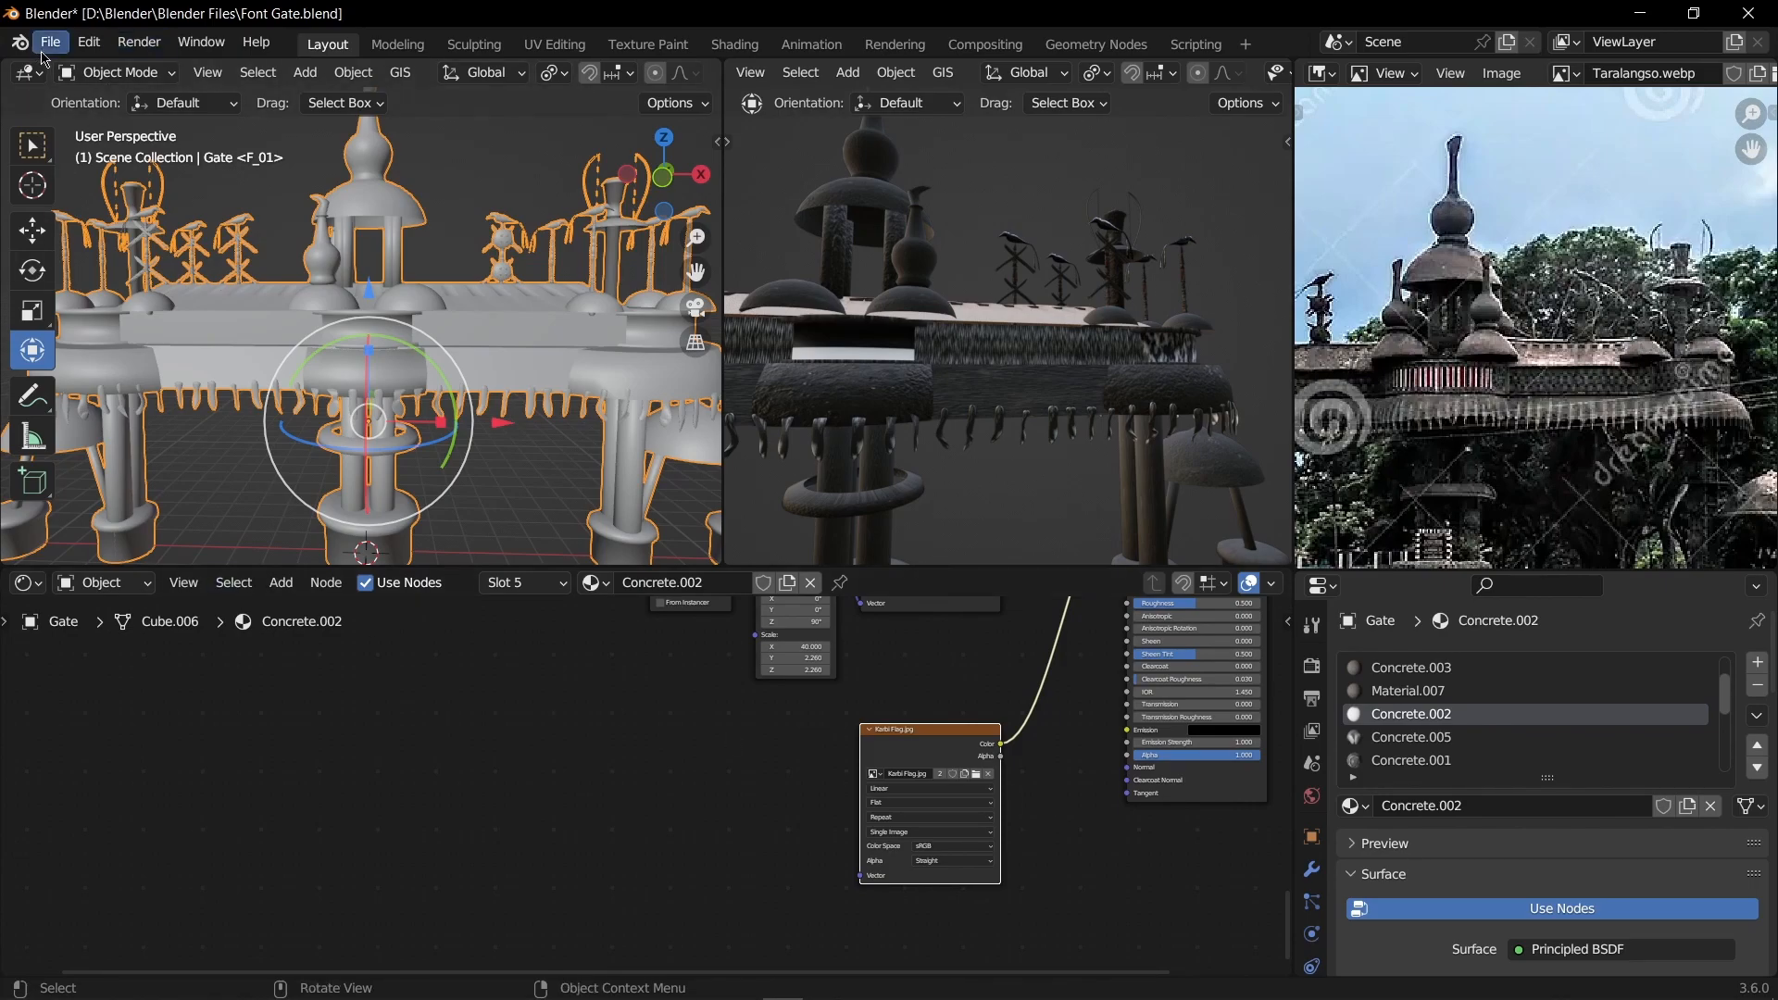
Step: Look up "node" in the add-on preferences to check that Node Wrangler is enabled, and close the preferences
{"action": "left_click", "coordinate": [89, 41]}
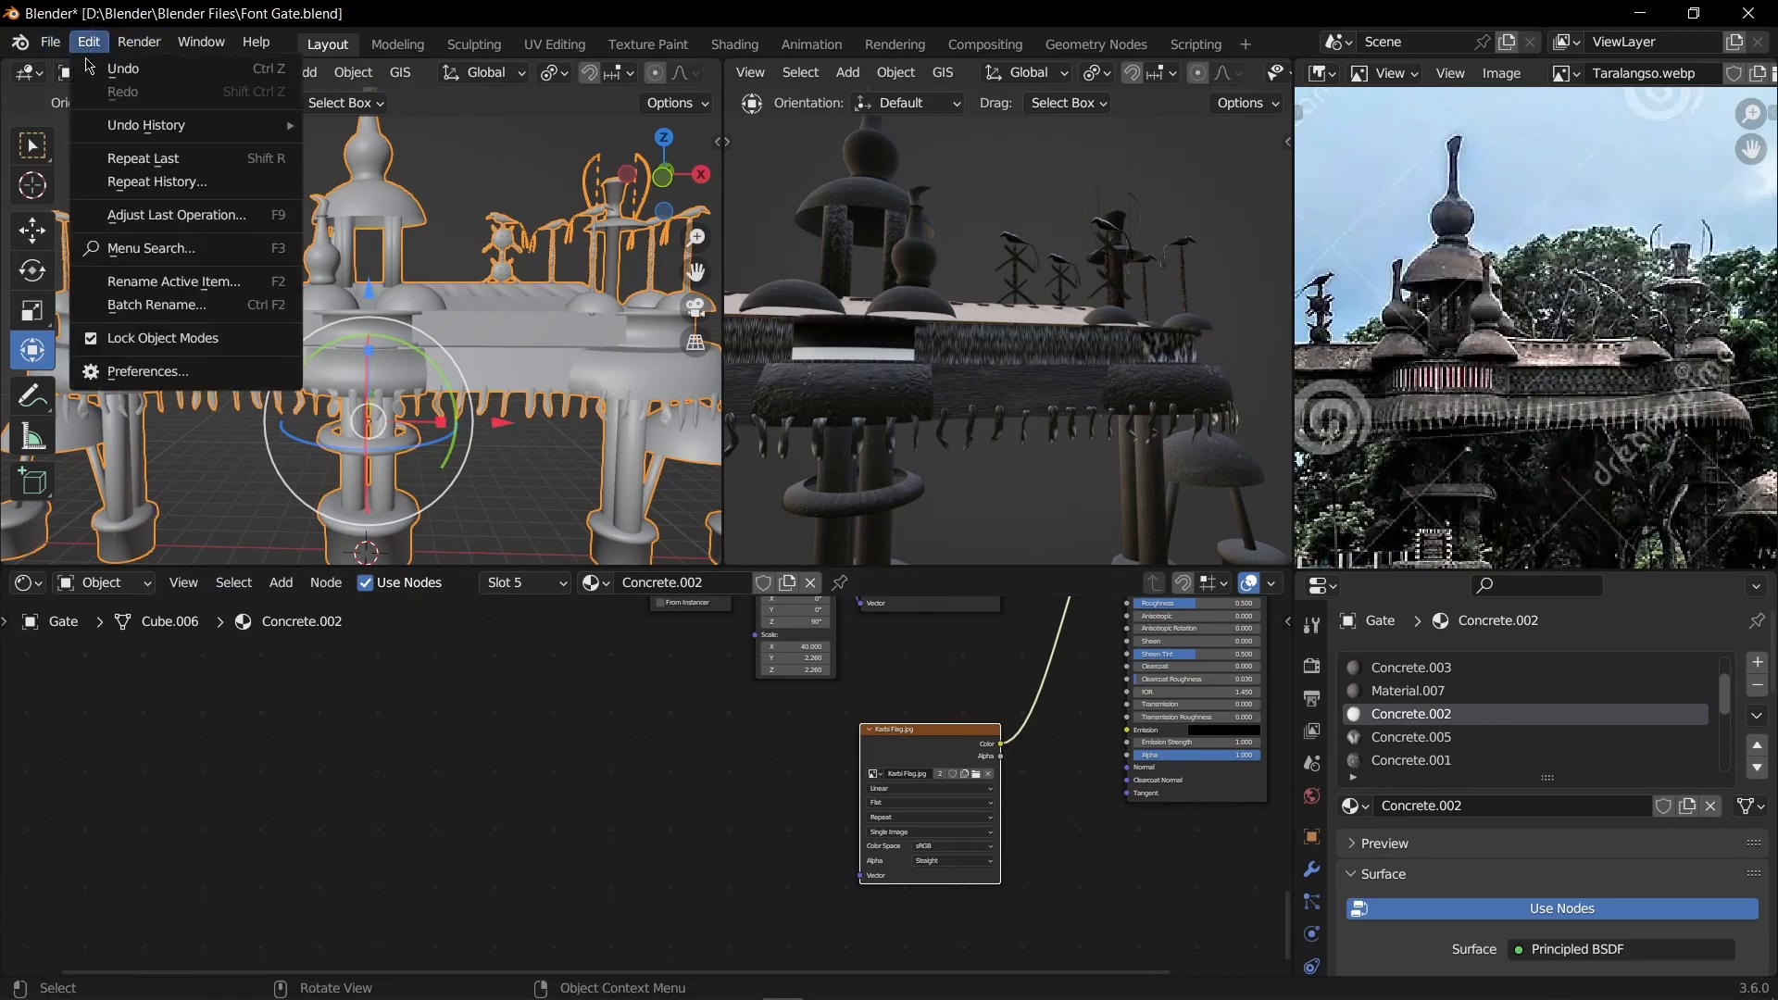
{"action": "left_click", "coordinate": [157, 373]}
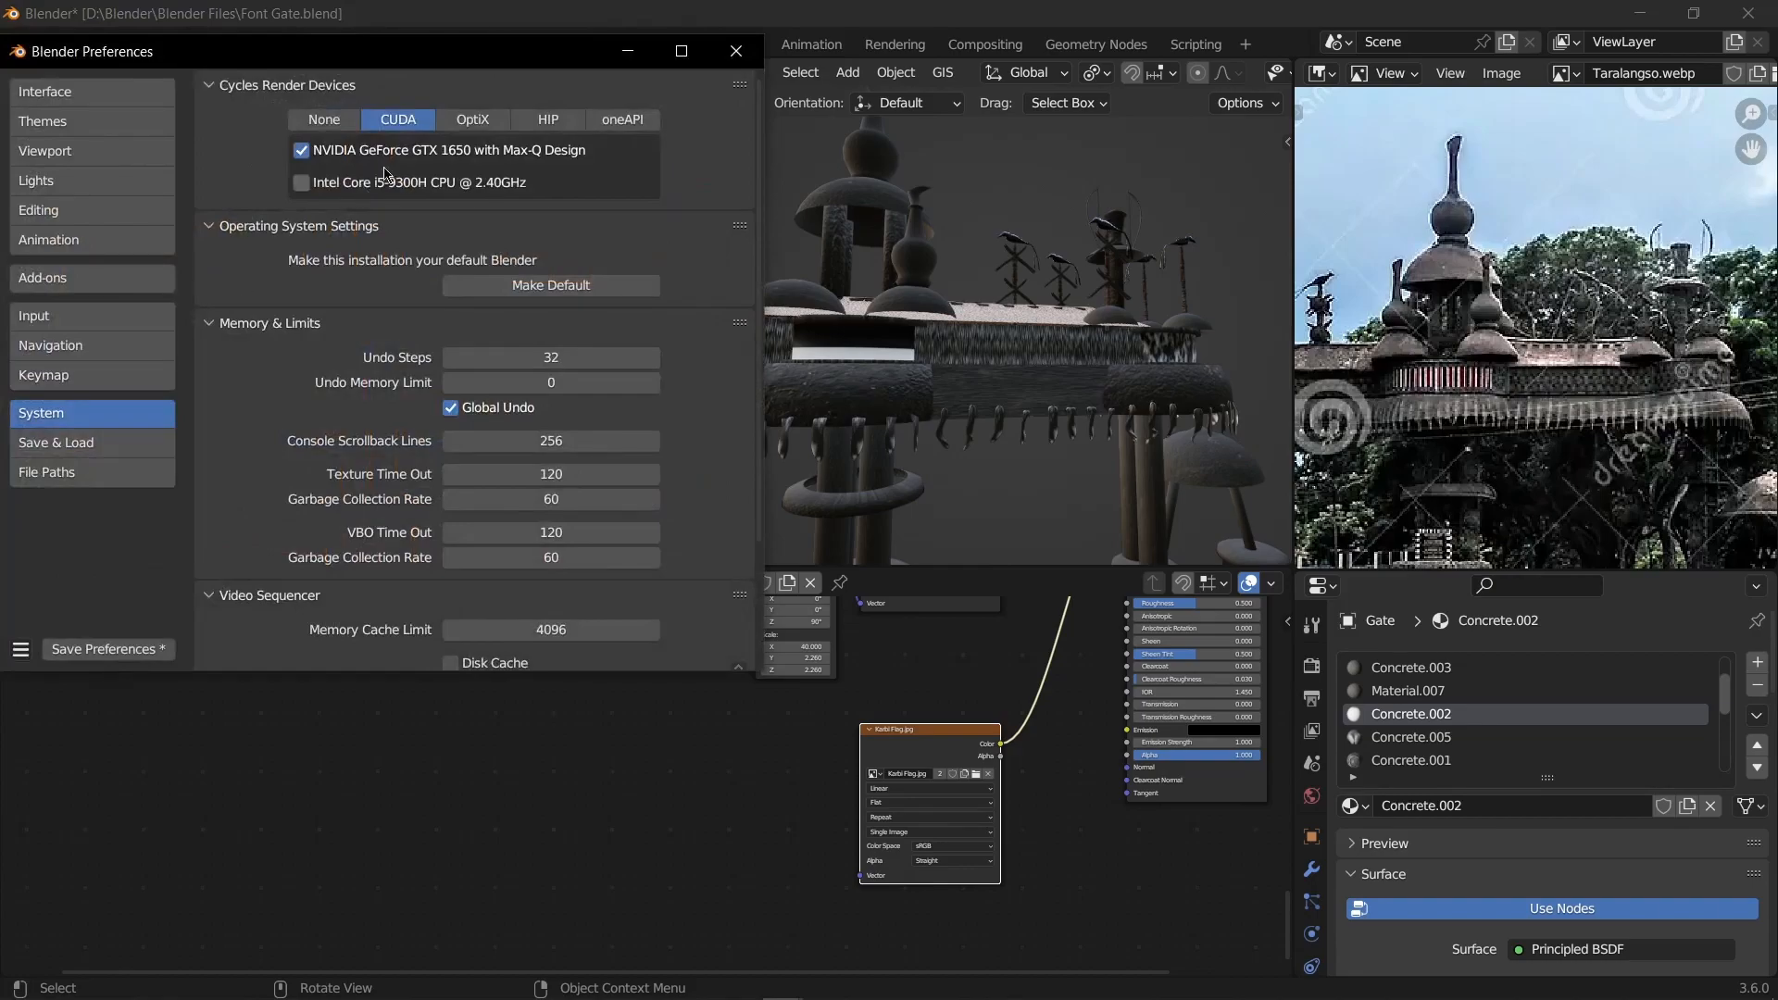
{"action": "left_click", "coordinate": [57, 294]}
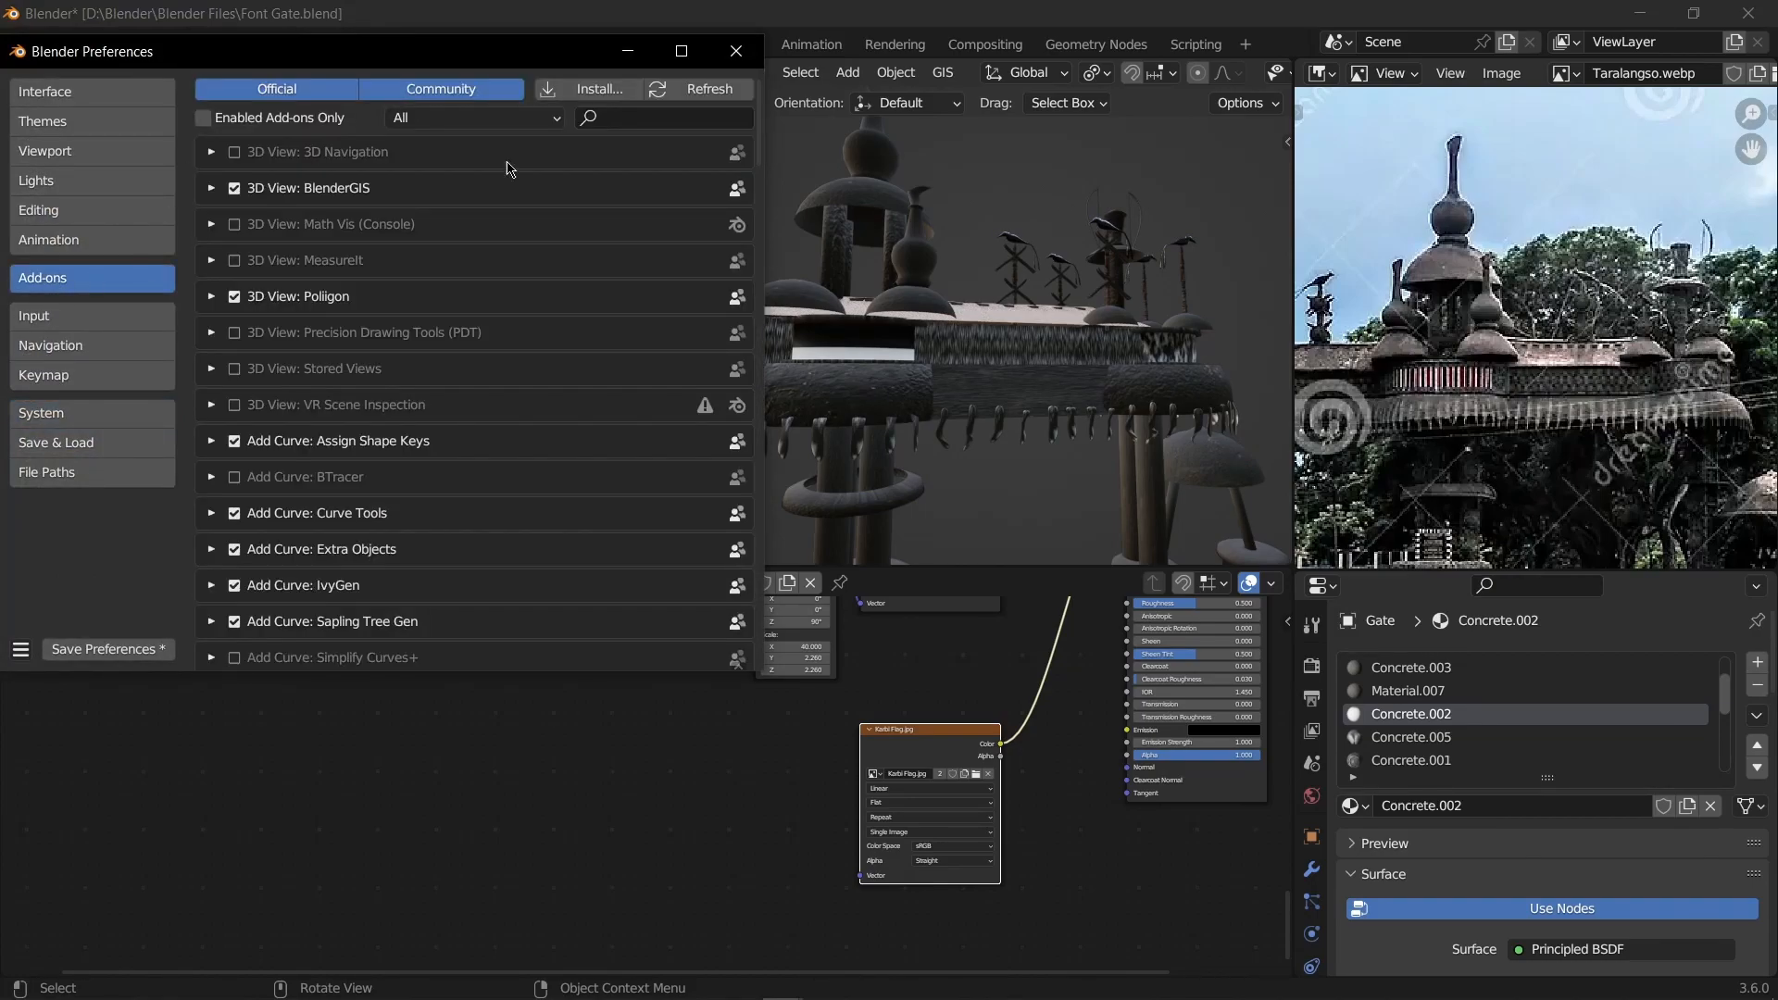
{"action": "left_click", "coordinate": [641, 121]}
{"action": "type", "text": "node"}
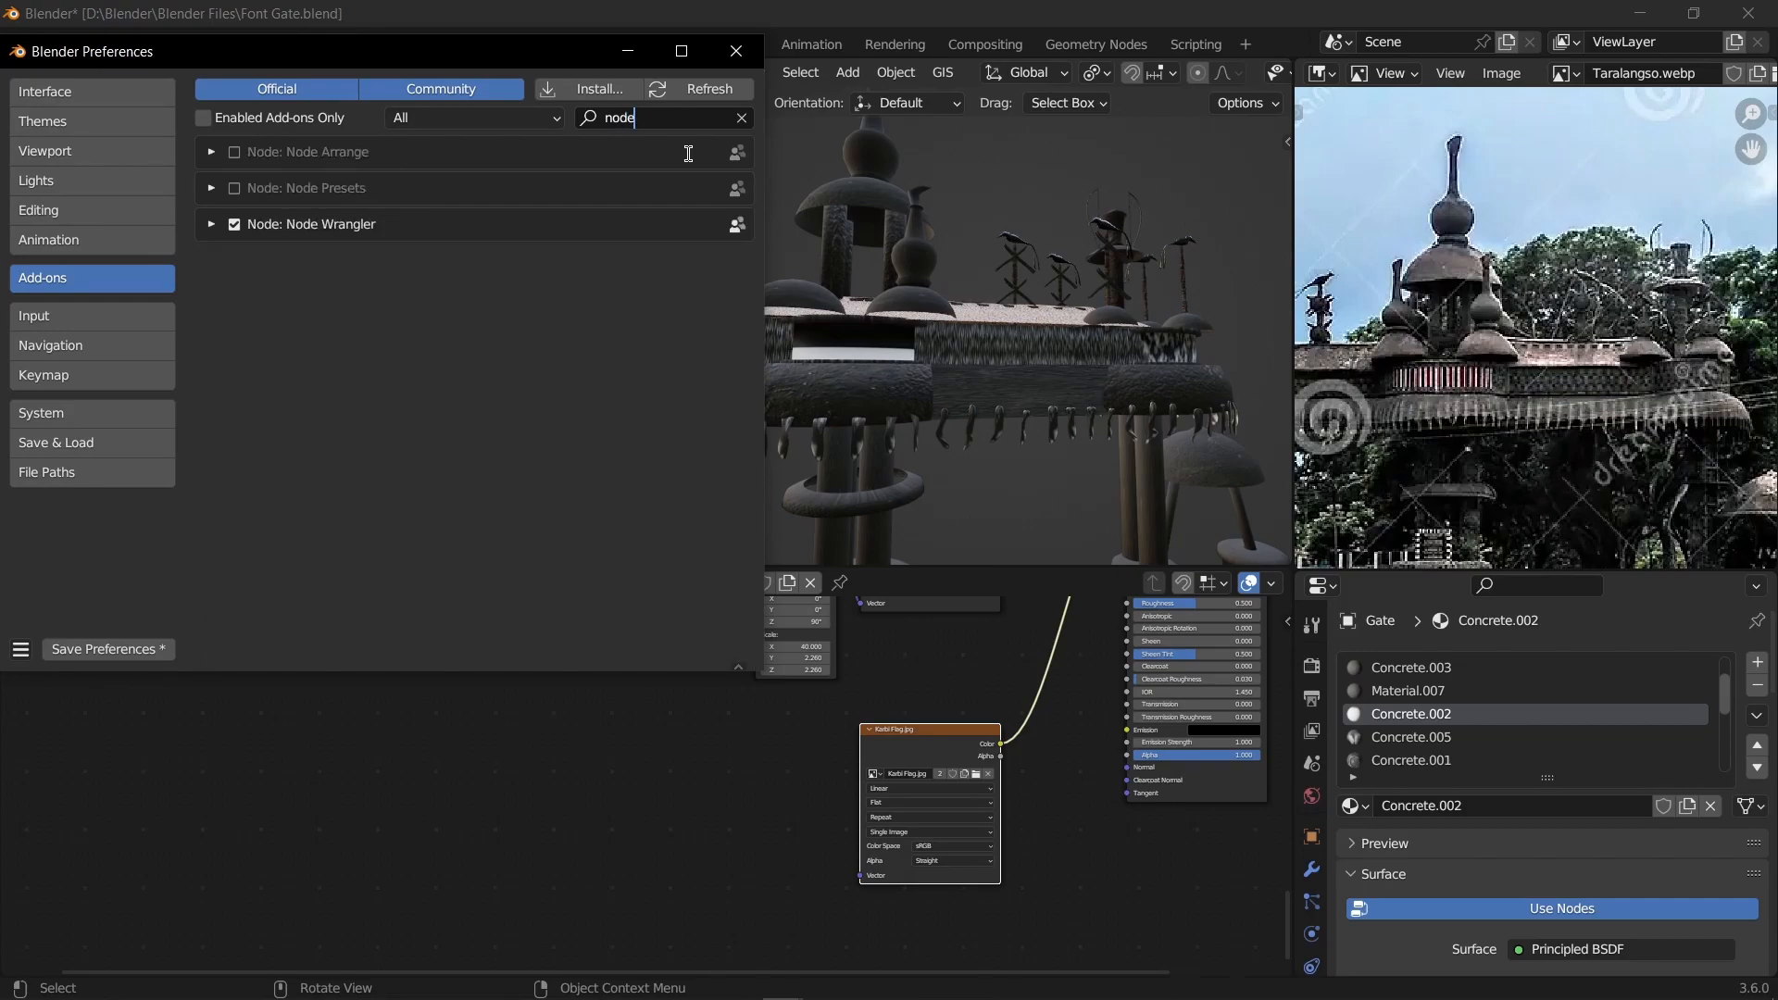
{"action": "left_click", "coordinate": [233, 226]}
{"action": "left_click", "coordinate": [736, 50]}
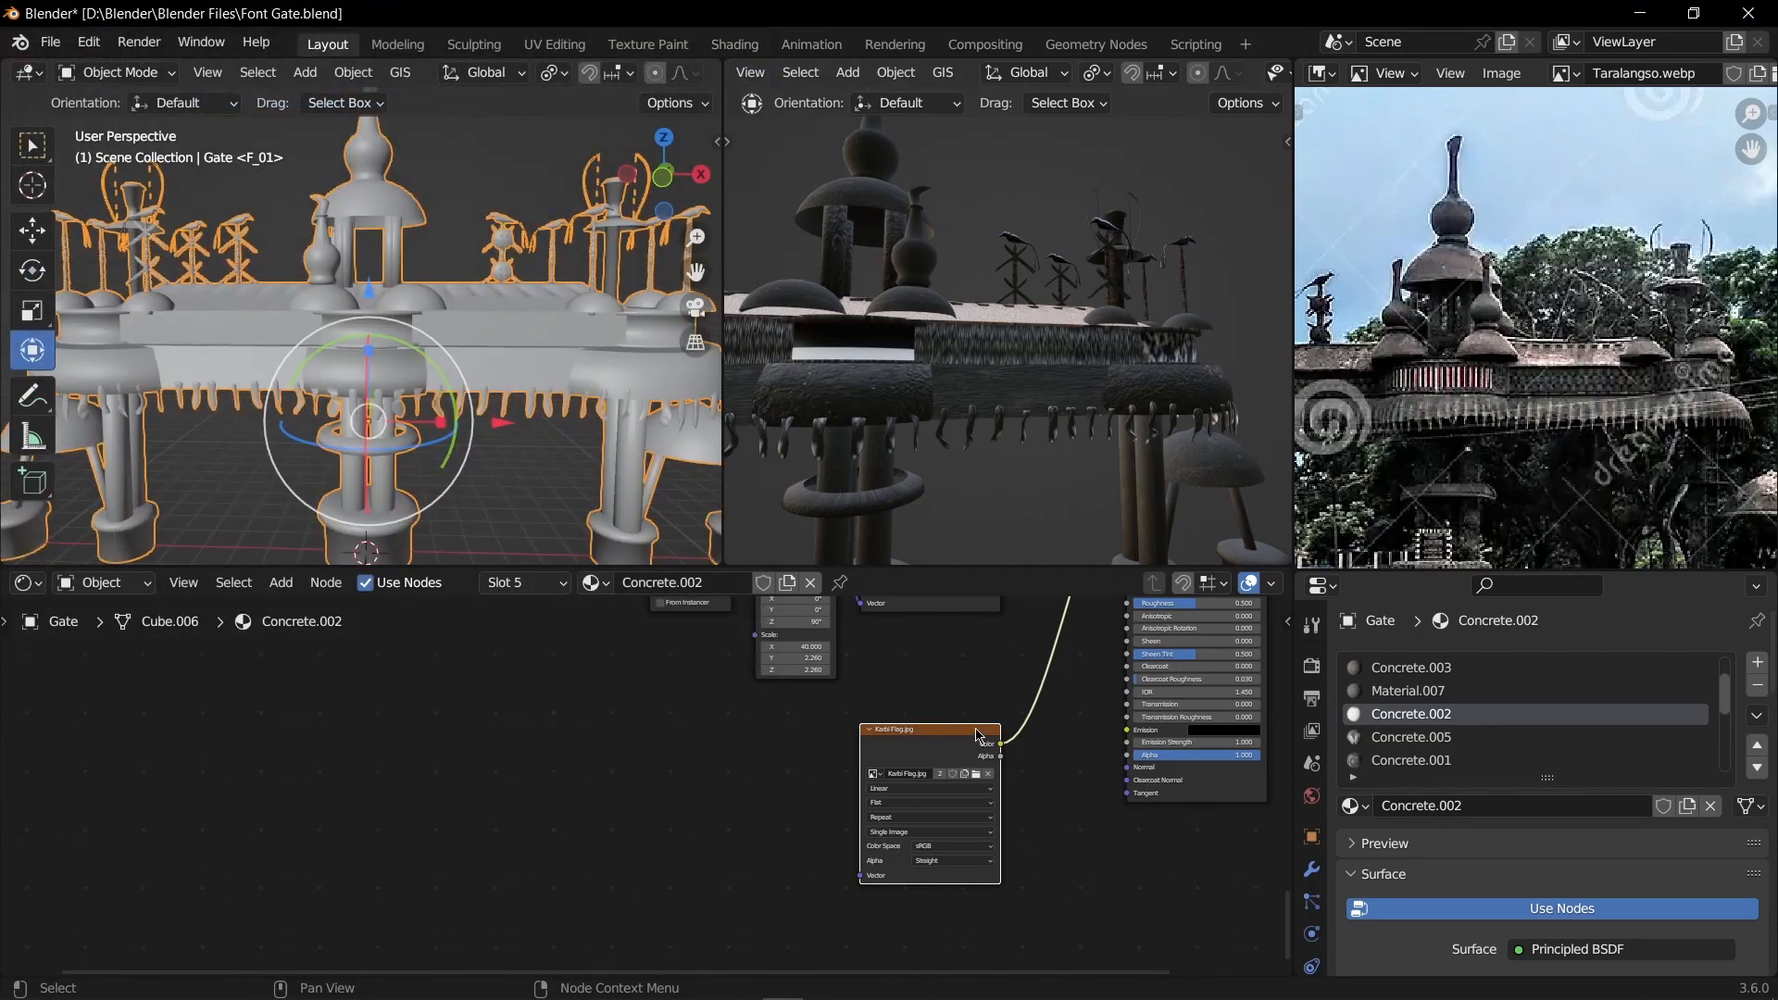
Step: Add Texture Coordinate and Mapping nodes to the Karbi Flag.jpg texture with Node Wrangler
{"action": "key", "text": "ctrl+t"}
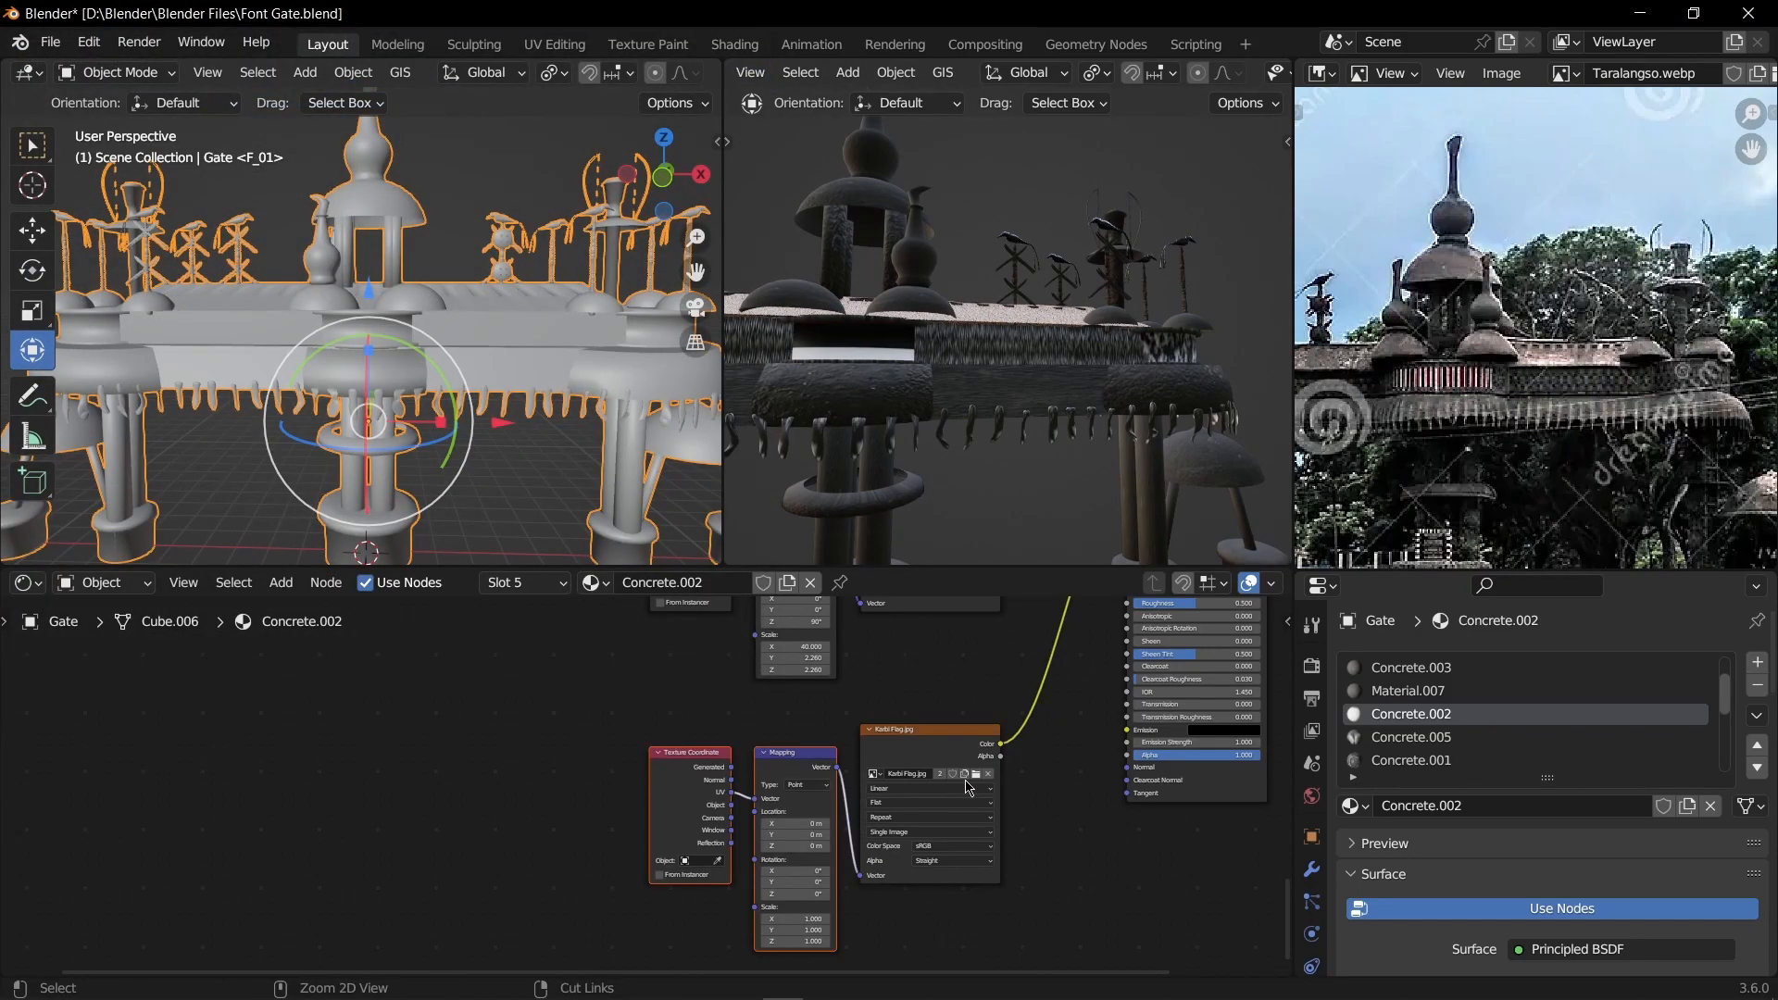
{"action": "scroll", "coordinate": [968, 788], "scroll_direction": "up", "scroll_amount": 4}
{"action": "middle_click_drag", "start_coordinate": [968, 788], "coordinate": [803, 690]}
{"action": "left_click", "coordinate": [287, 749]}
{"action": "middle_click_drag", "start_coordinate": [388, 800], "coordinate": [249, 772]}
Step: Set the Z rotation of the flag texture's Mapping node to 180°
{"action": "middle_click_drag", "start_coordinate": [351, 630], "coordinate": [500, 837]}
{"action": "scroll", "coordinate": [500, 837], "scroll_direction": "down", "scroll_amount": 3}
{"action": "scroll", "coordinate": [629, 907], "scroll_direction": "up", "scroll_amount": 6}
{"action": "left_click_drag", "start_coordinate": [837, 884], "coordinate": [1301, 884]}
{"action": "left_click", "coordinate": [841, 889]}
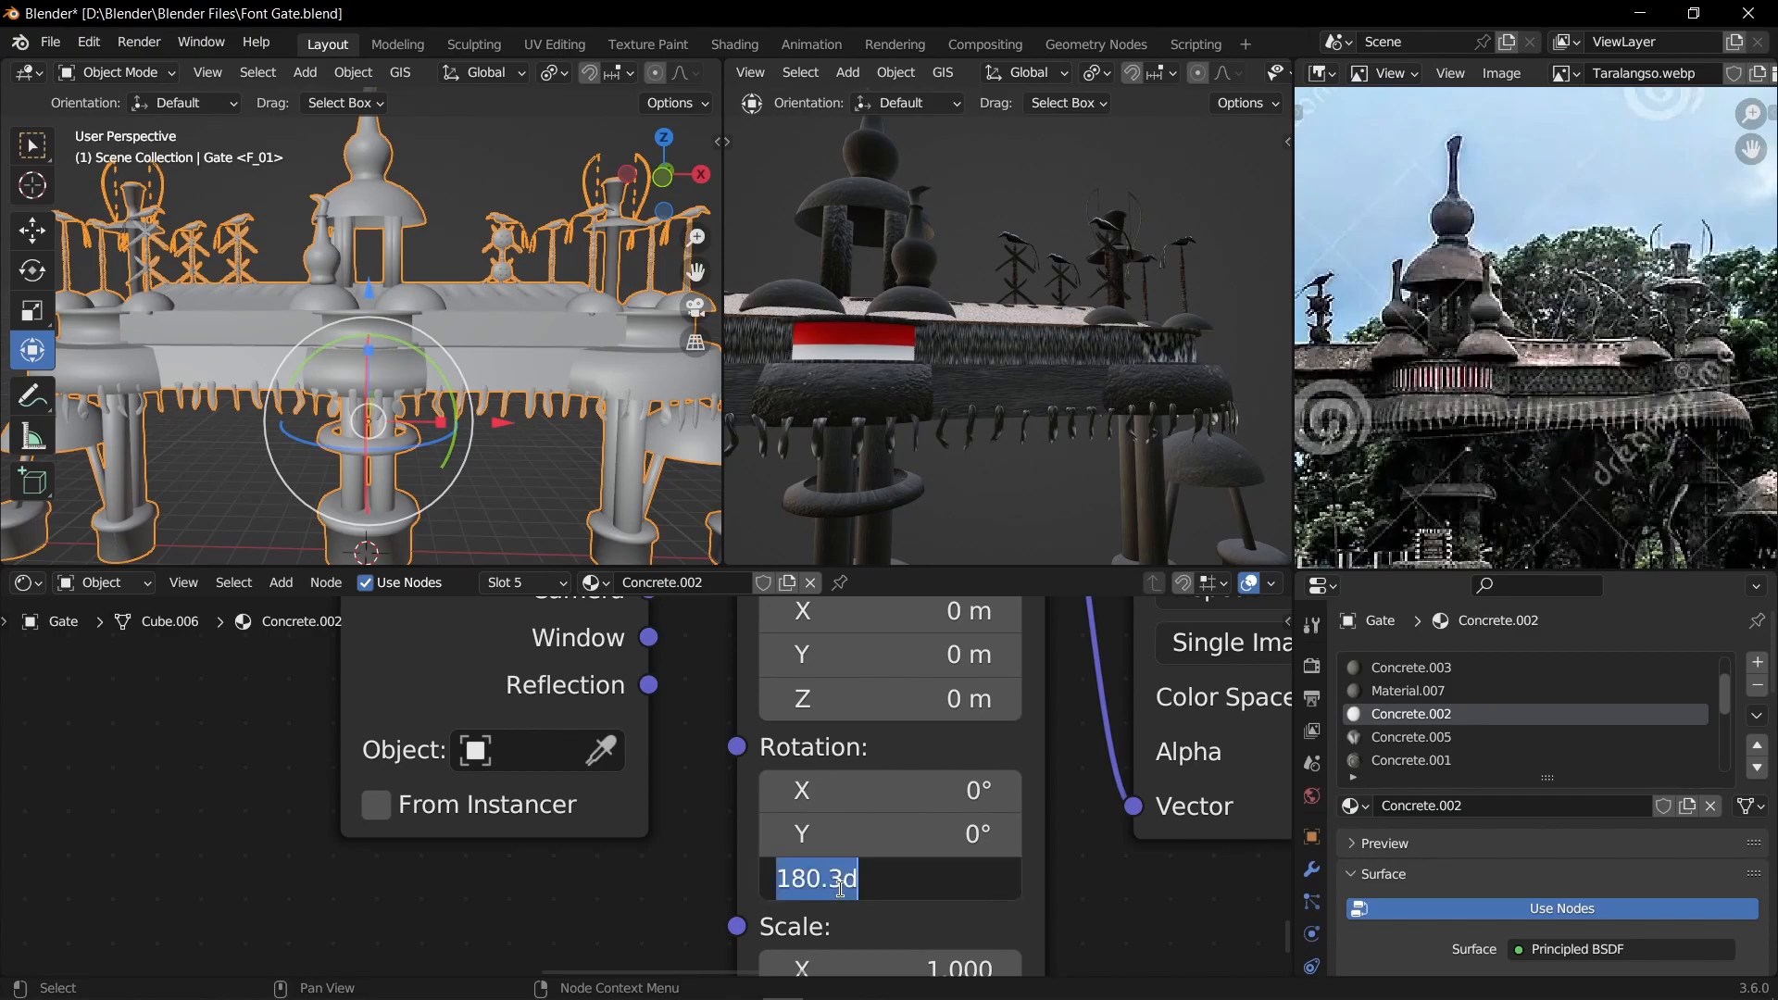
{"action": "type", "text": "180"}
{"action": "key", "text": "Return"}
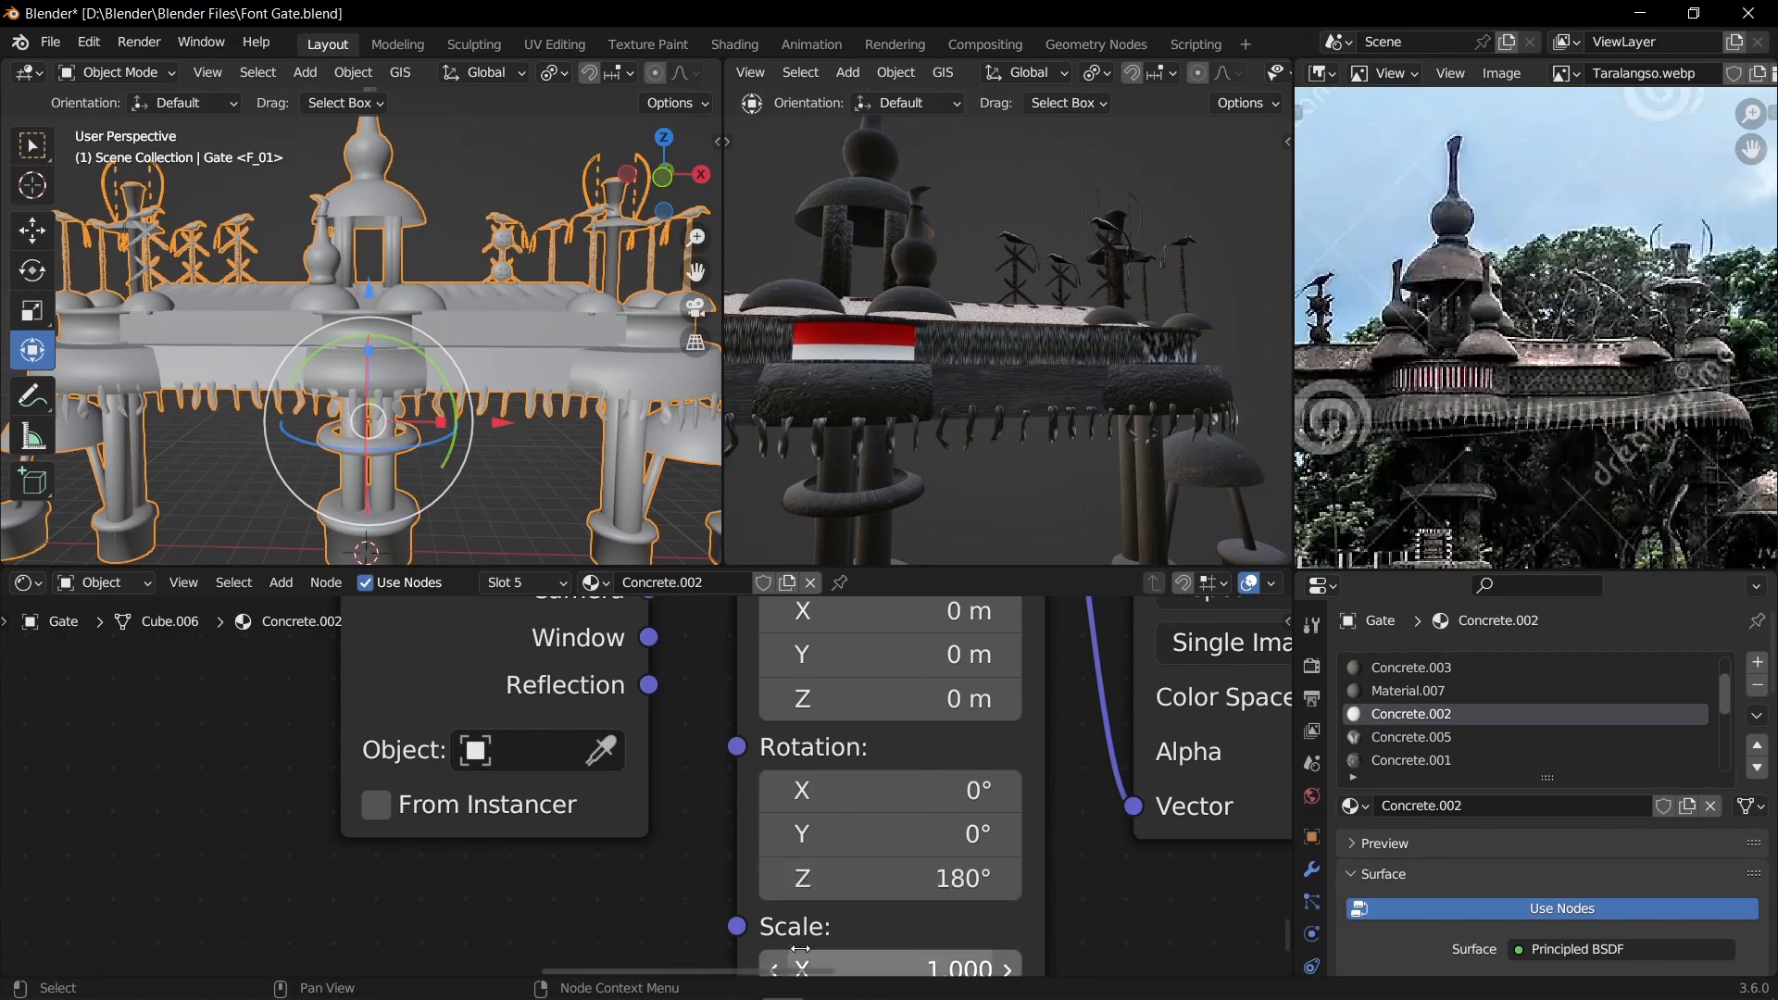
Step: Reset the flag Mapping node's Z rotation to 0° and try out a Y rotation
{"action": "middle_click_drag", "start_coordinate": [1182, 964], "coordinate": [1136, 829]}
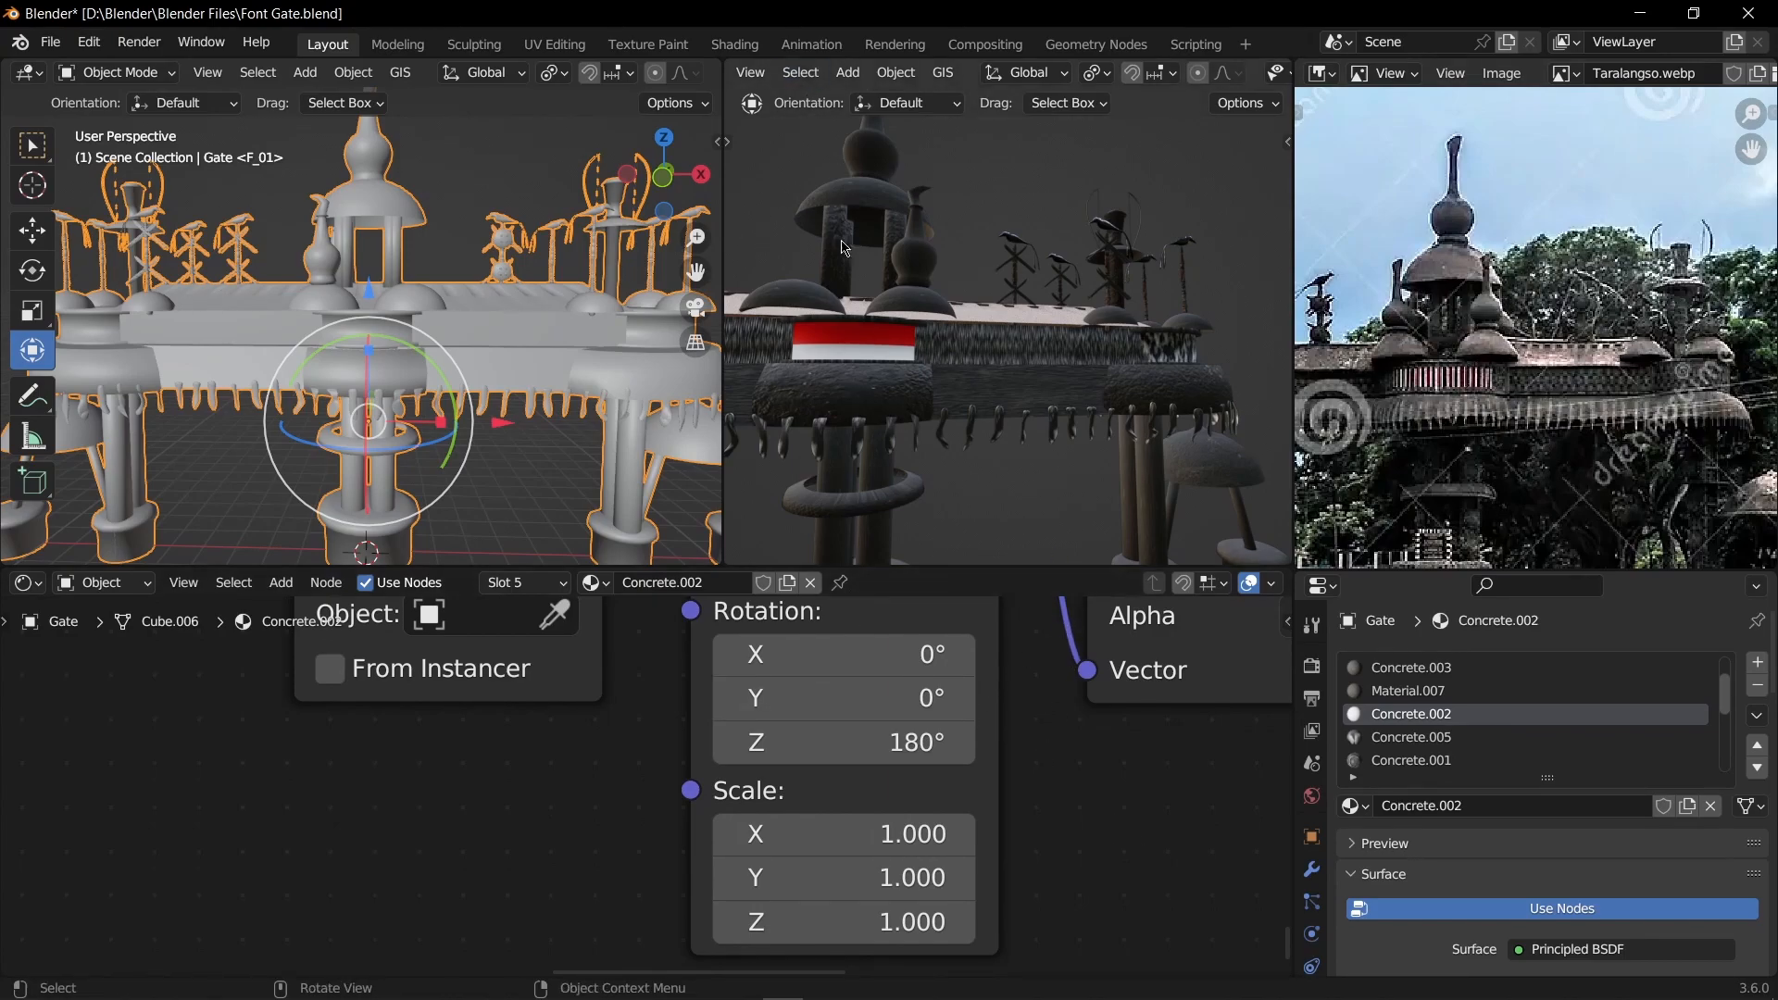
{"action": "left_click", "coordinate": [900, 742]}
{"action": "type", "text": "0"}
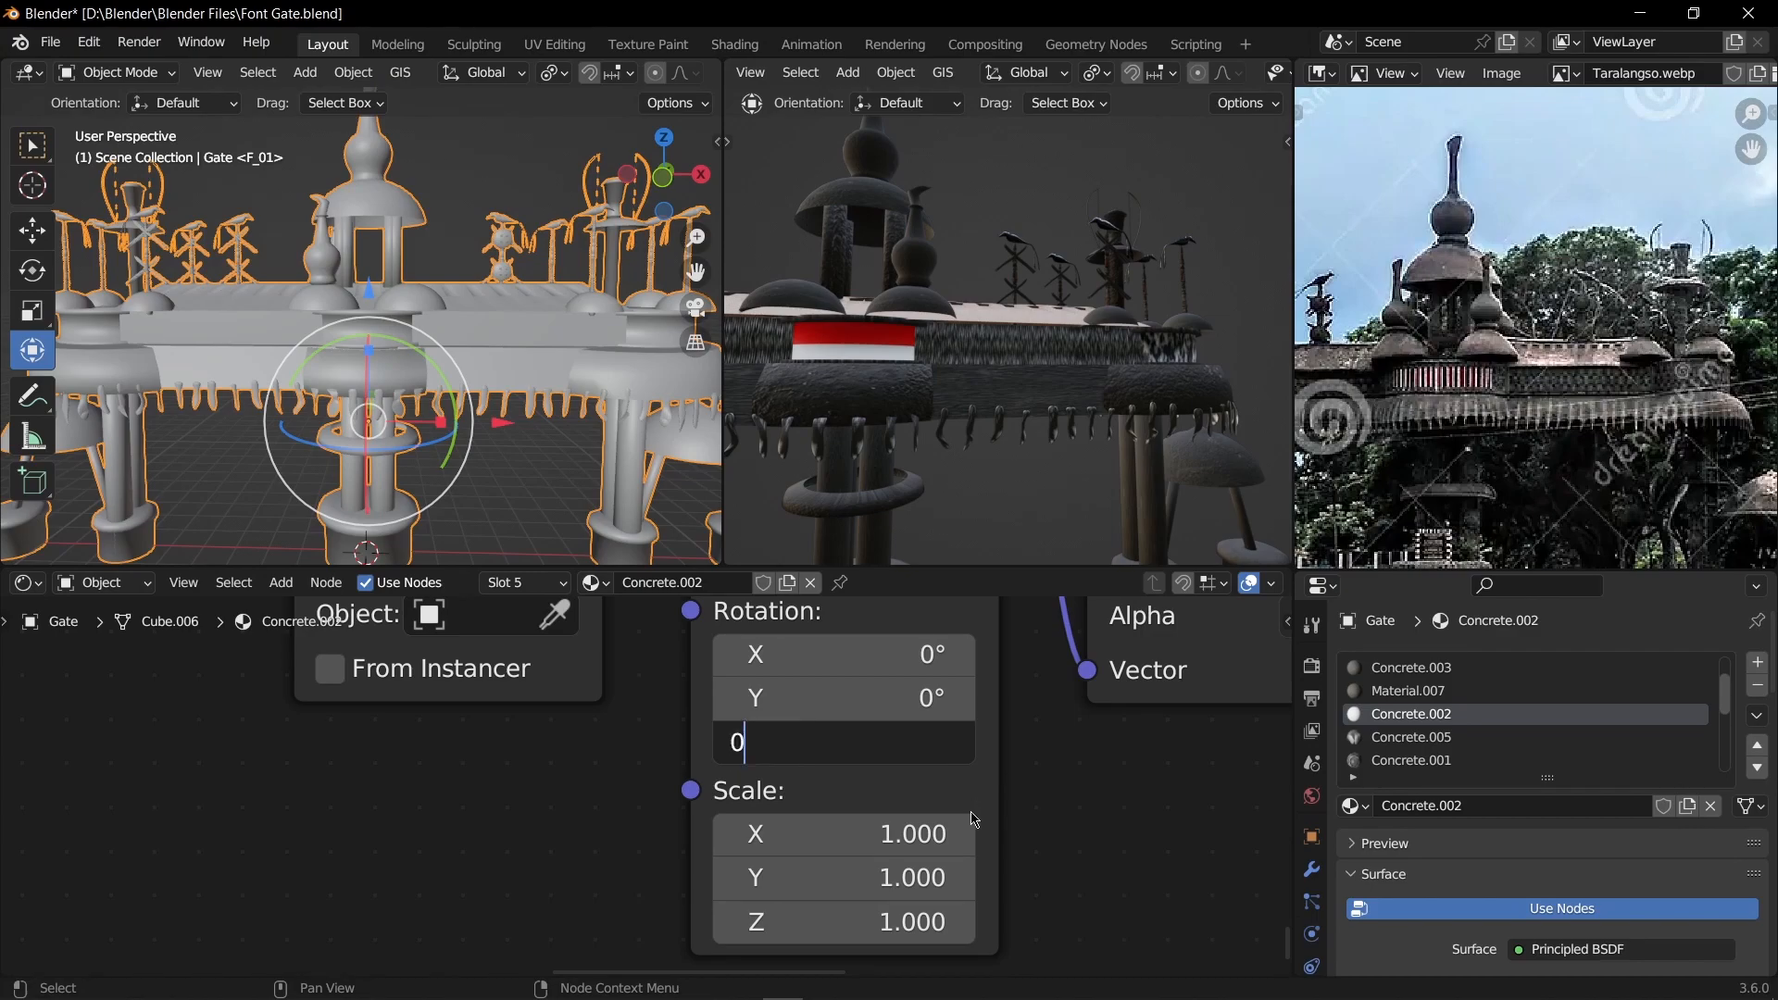
{"action": "key", "text": "Return"}
{"action": "left_click_drag", "start_coordinate": [926, 698], "coordinate": [1132, 698]}
{"action": "key", "text": "Escape"}
Step: Try out an X scale on the flag Mapping node and set its scale to 7 on all three axes
{"action": "middle_click_drag", "start_coordinate": [1058, 894], "coordinate": [1057, 876]}
{"action": "left_click_drag", "start_coordinate": [891, 812], "coordinate": [1079, 812]}
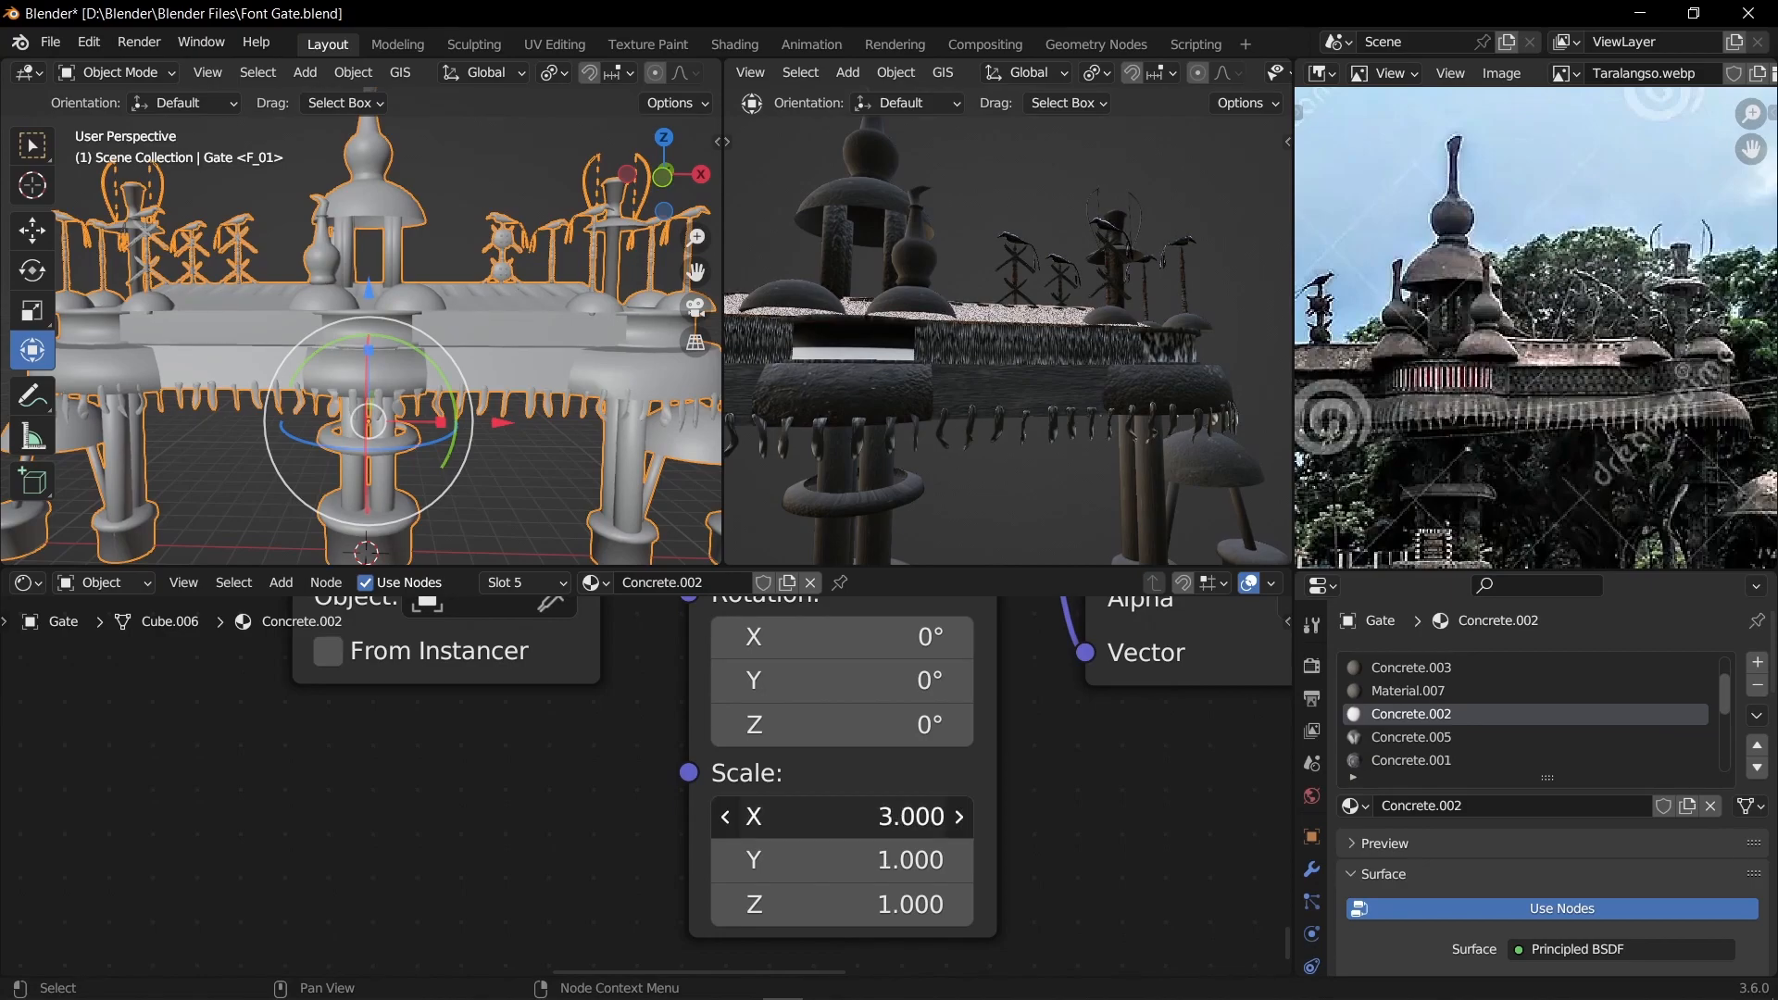
{"action": "key", "text": "Escape"}
{"action": "left_click_drag", "start_coordinate": [847, 818], "coordinate": [951, 903]}
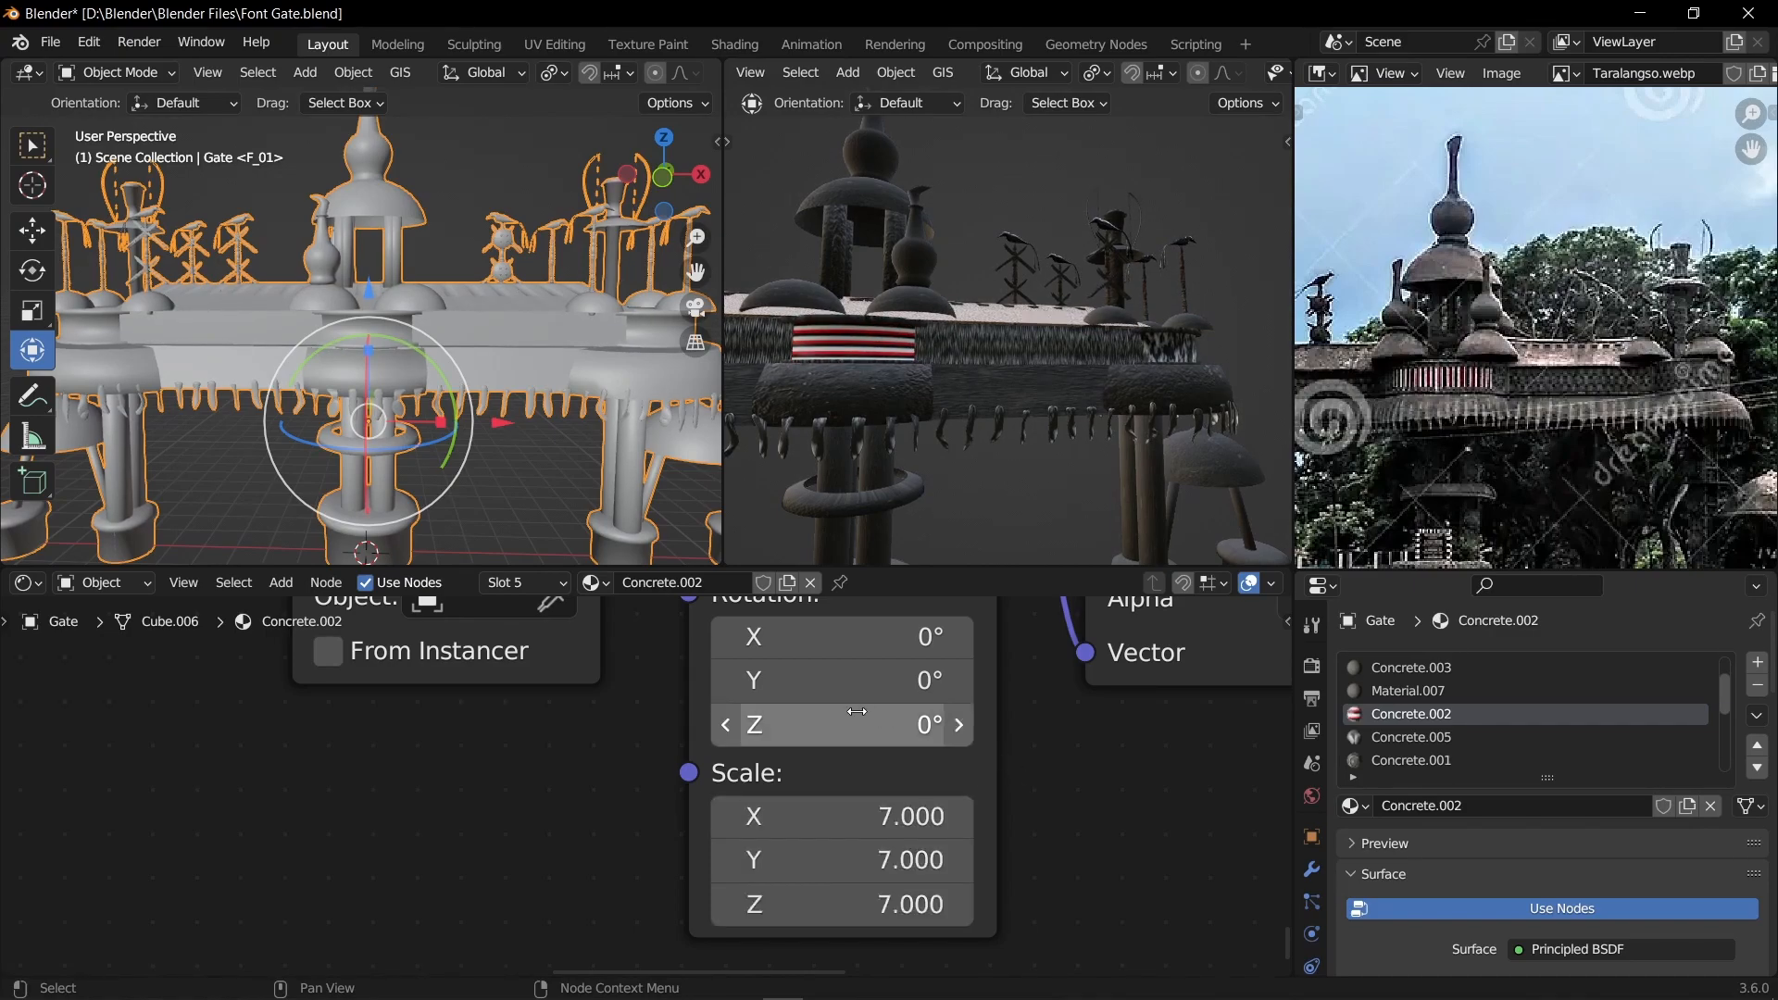
Step: Set the flag Mapping node's Z rotation to 90° to turn the stripes vertical
{"action": "left_click_drag", "start_coordinate": [815, 725], "coordinate": [943, 725]}
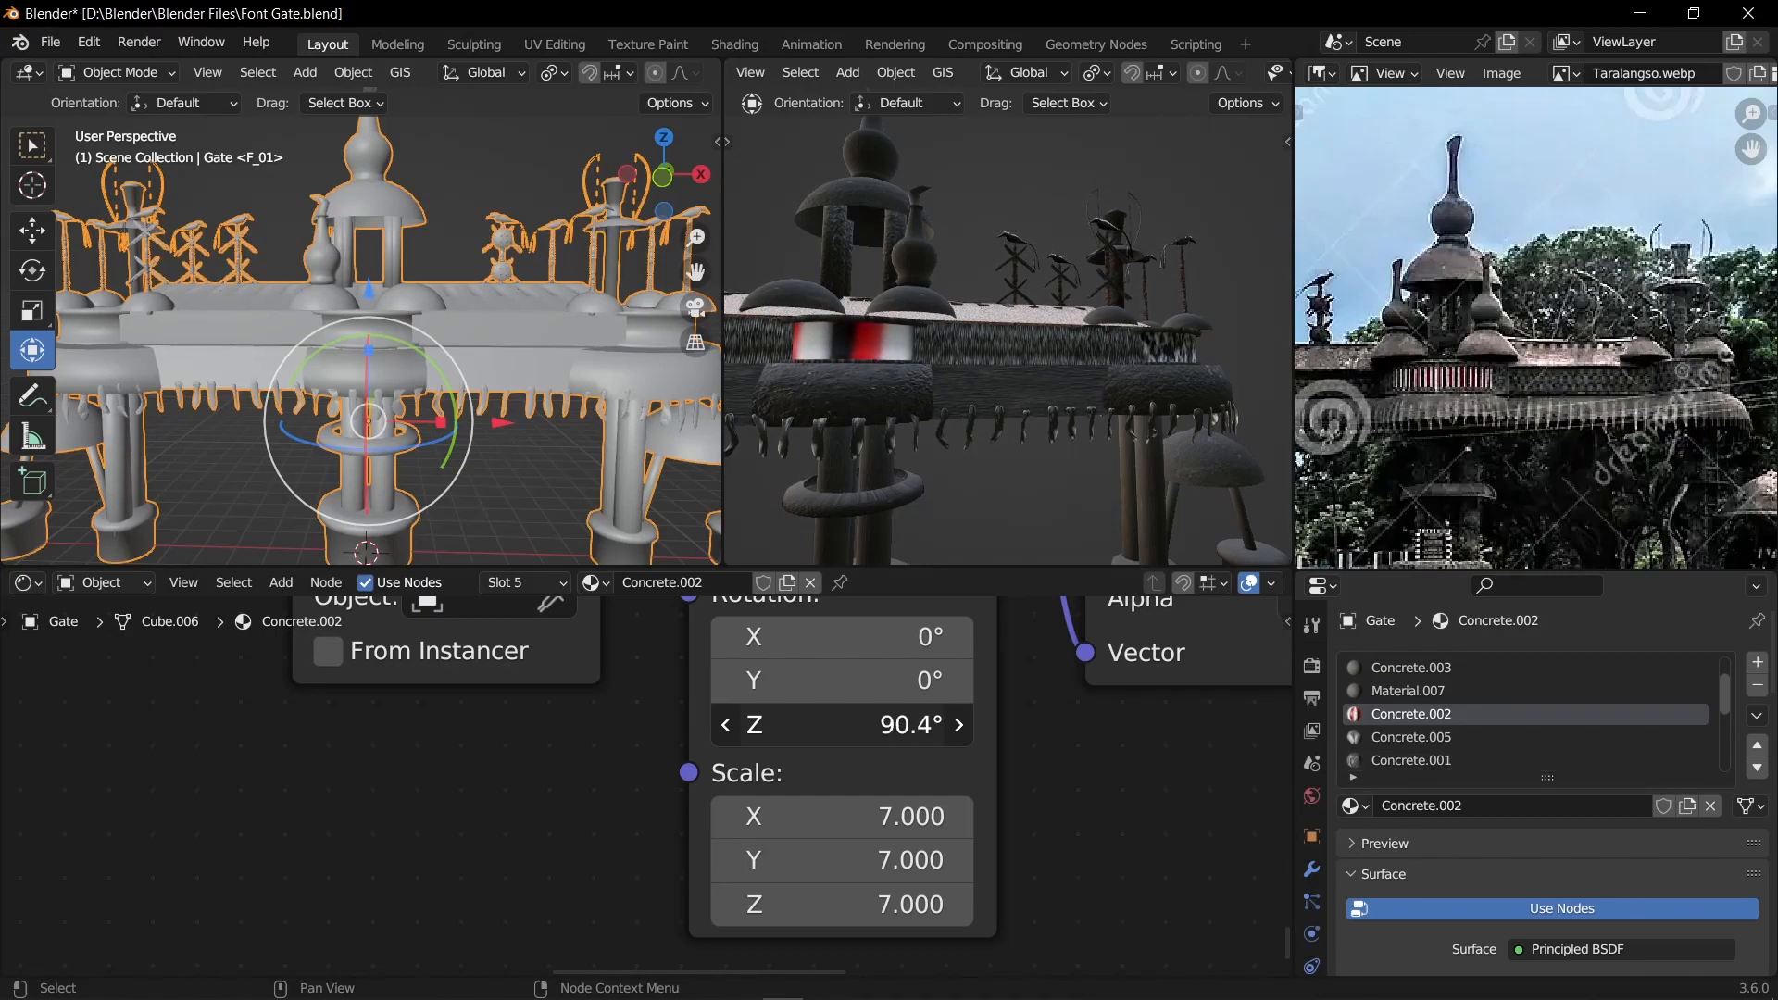
{"action": "left_click", "coordinate": [825, 725]}
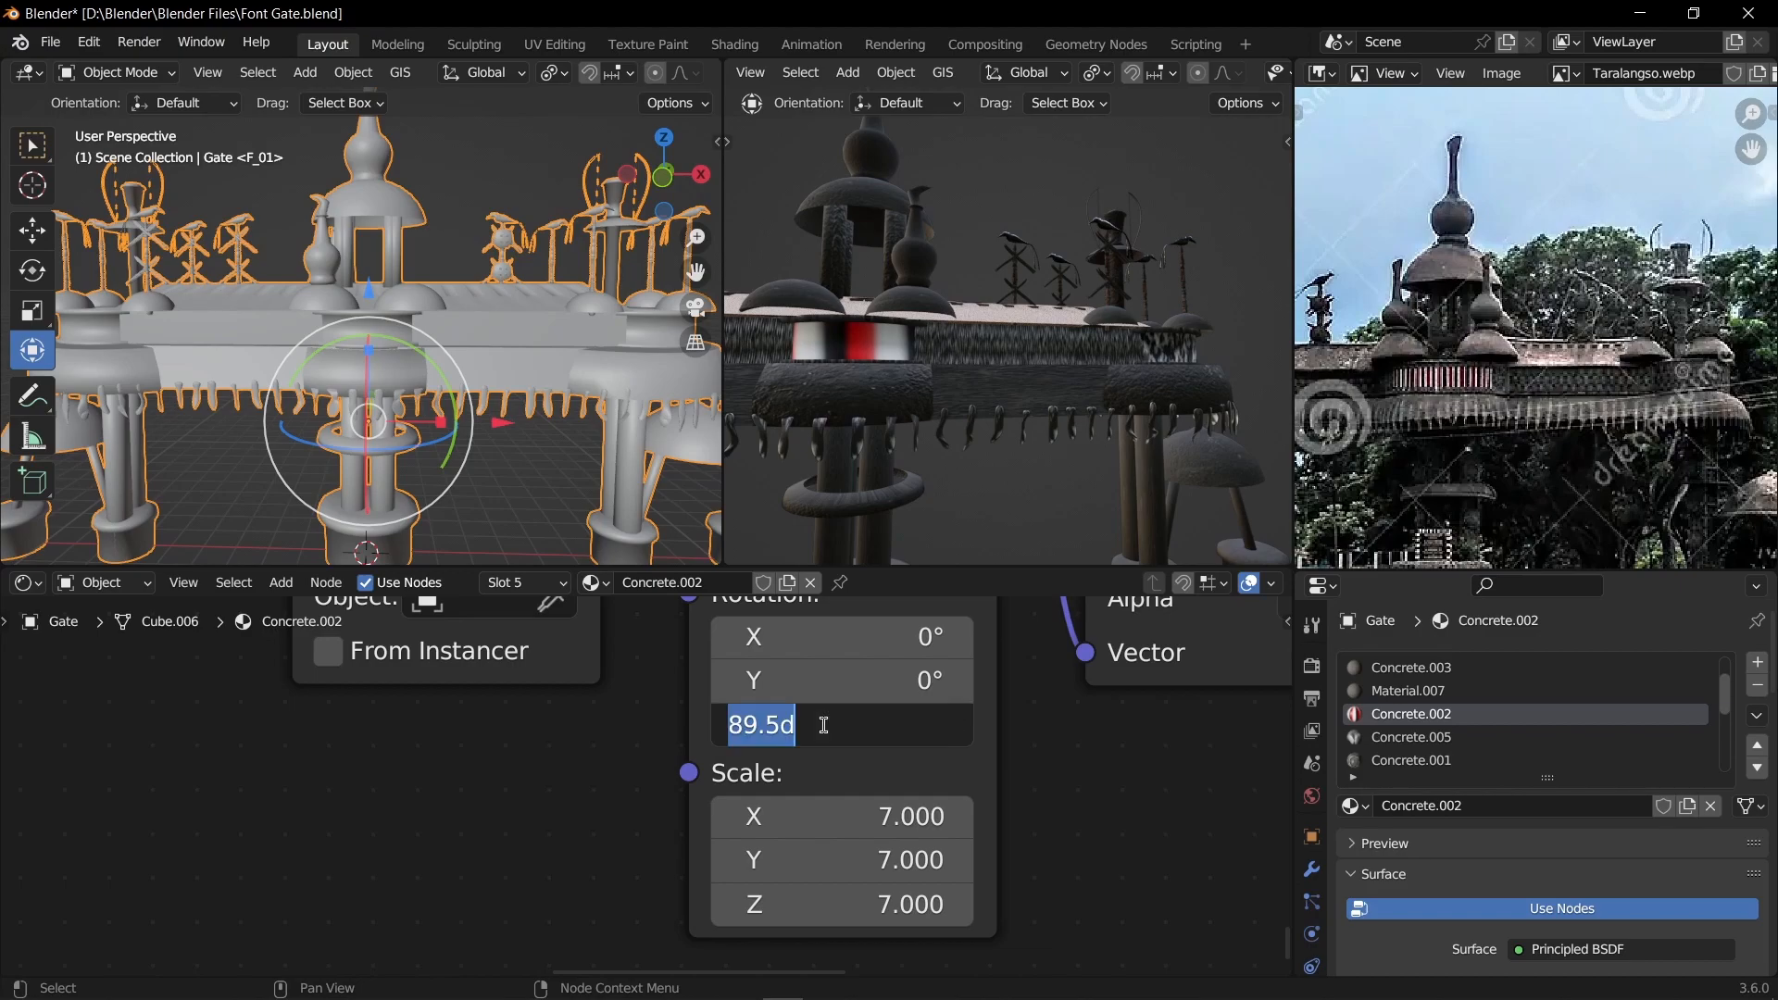
{"action": "type", "text": "90"}
{"action": "key", "text": "Return"}
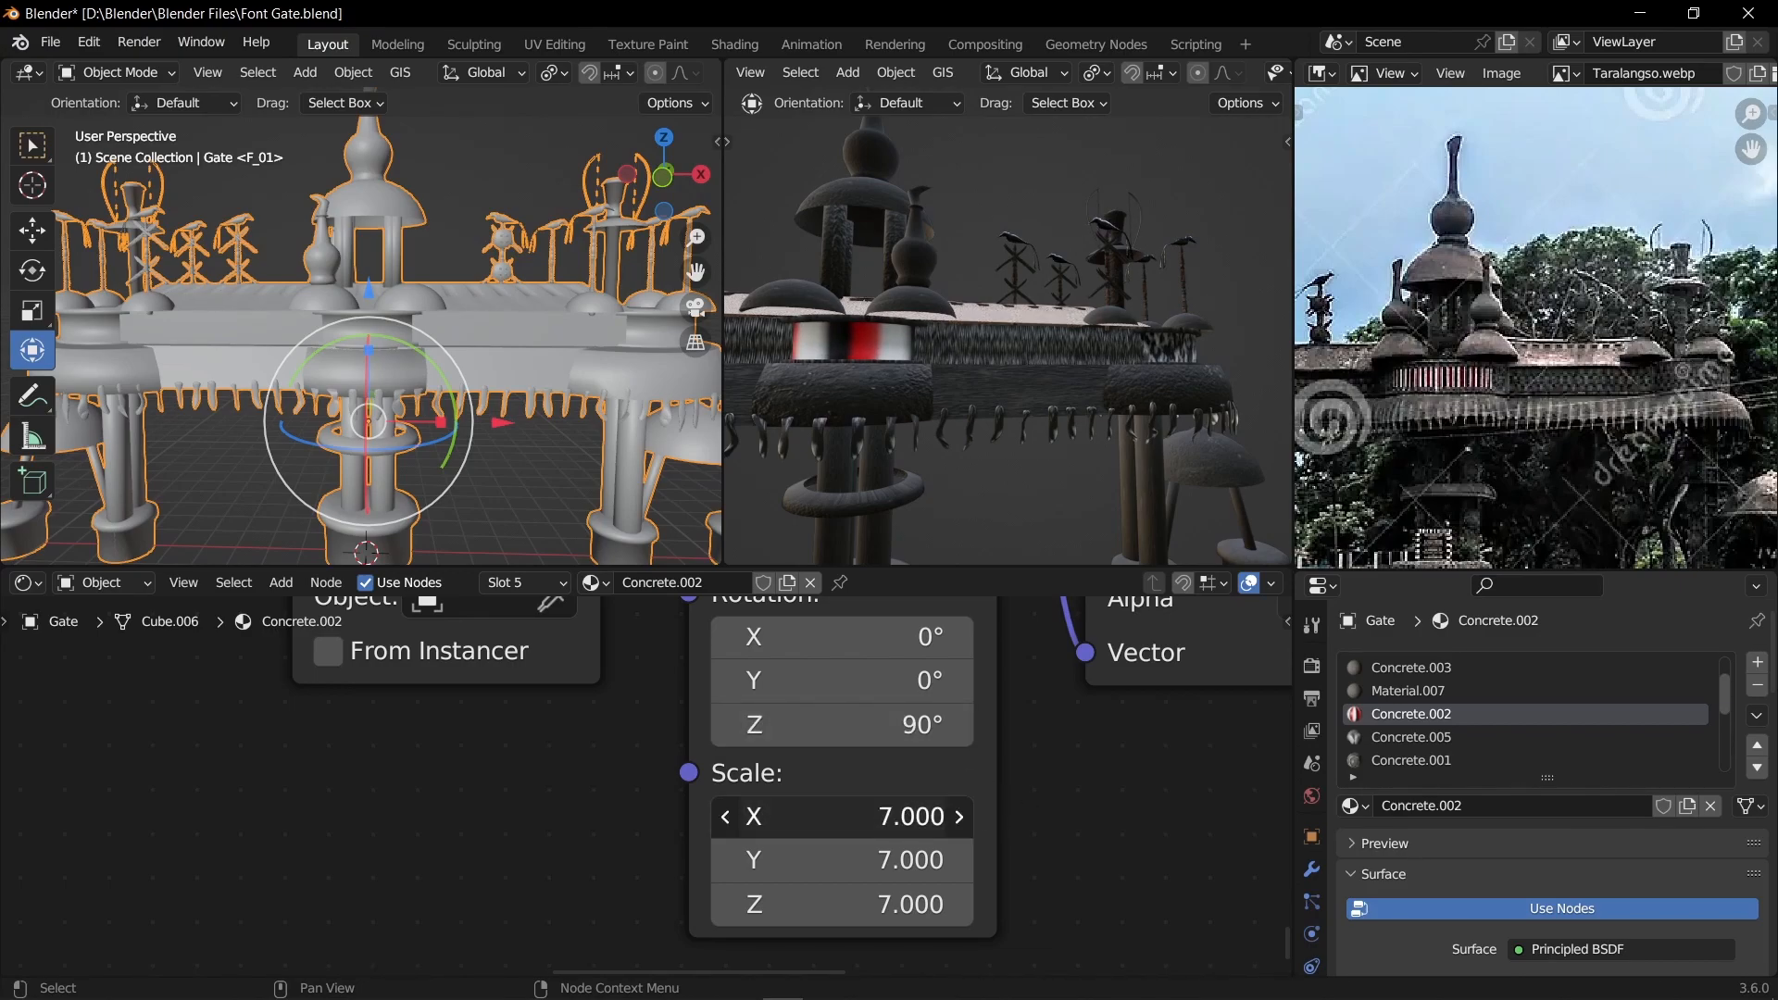
Step: Set the flag Mapping node's scale to X 42.1, Y 2 and Z 0 for narrow vertical stripes
{"action": "left_click_drag", "start_coordinate": [841, 817], "coordinate": [1126, 904]}
{"action": "scroll", "coordinate": [792, 754], "scroll_direction": "down", "scroll_amount": 2}
{"action": "scroll", "coordinate": [791, 754], "scroll_direction": "up", "scroll_amount": 2}
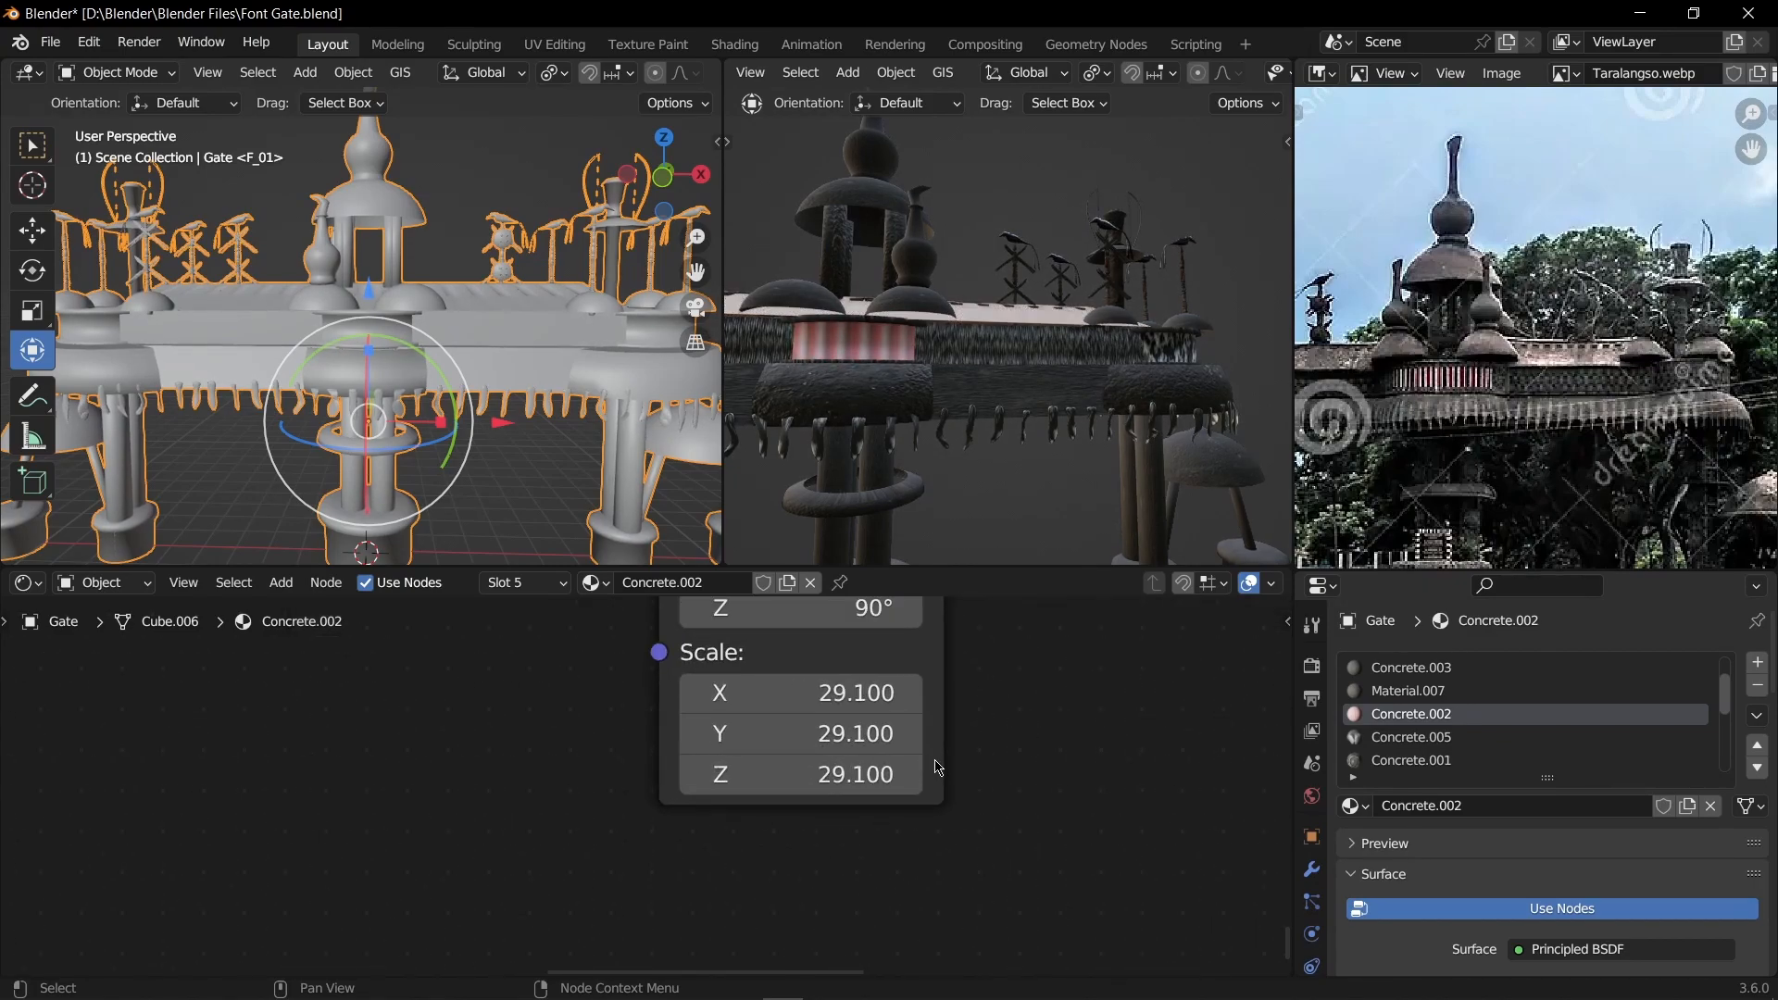
{"action": "left_click_drag", "start_coordinate": [838, 785], "coordinate": [801, 784]}
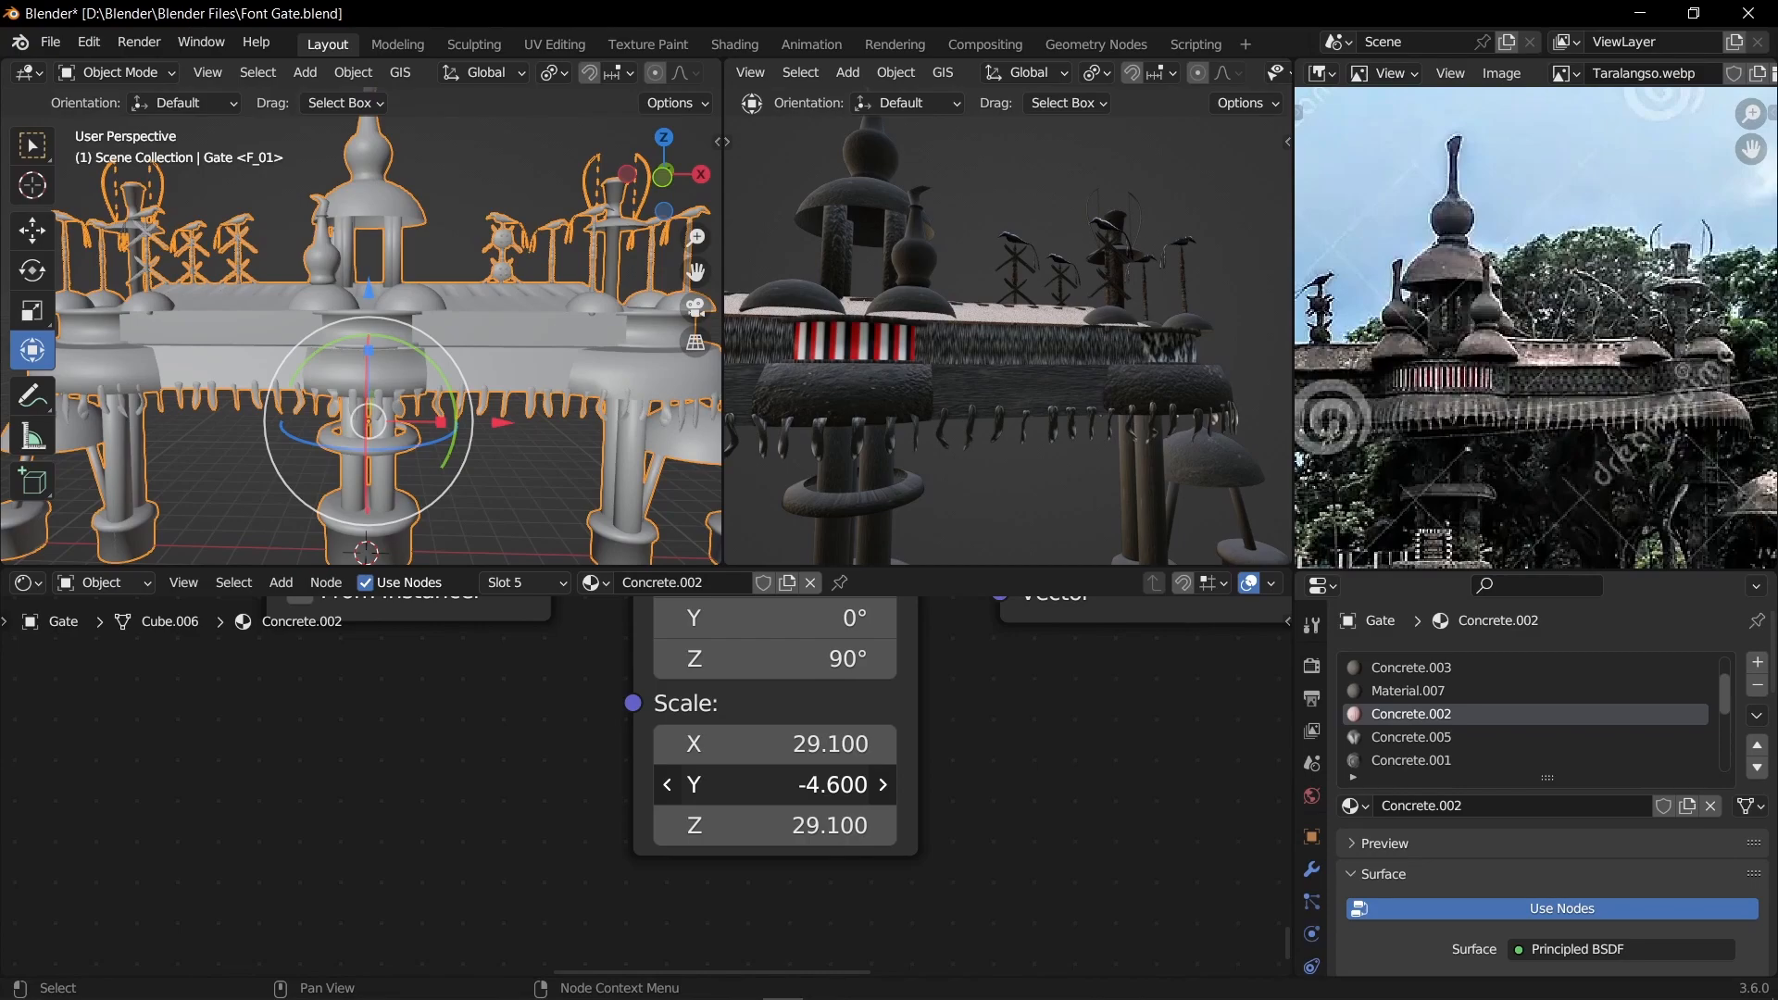
{"action": "left_click", "coordinate": [842, 781]}
{"action": "type", "text": "2"}
{"action": "key", "text": "Return"}
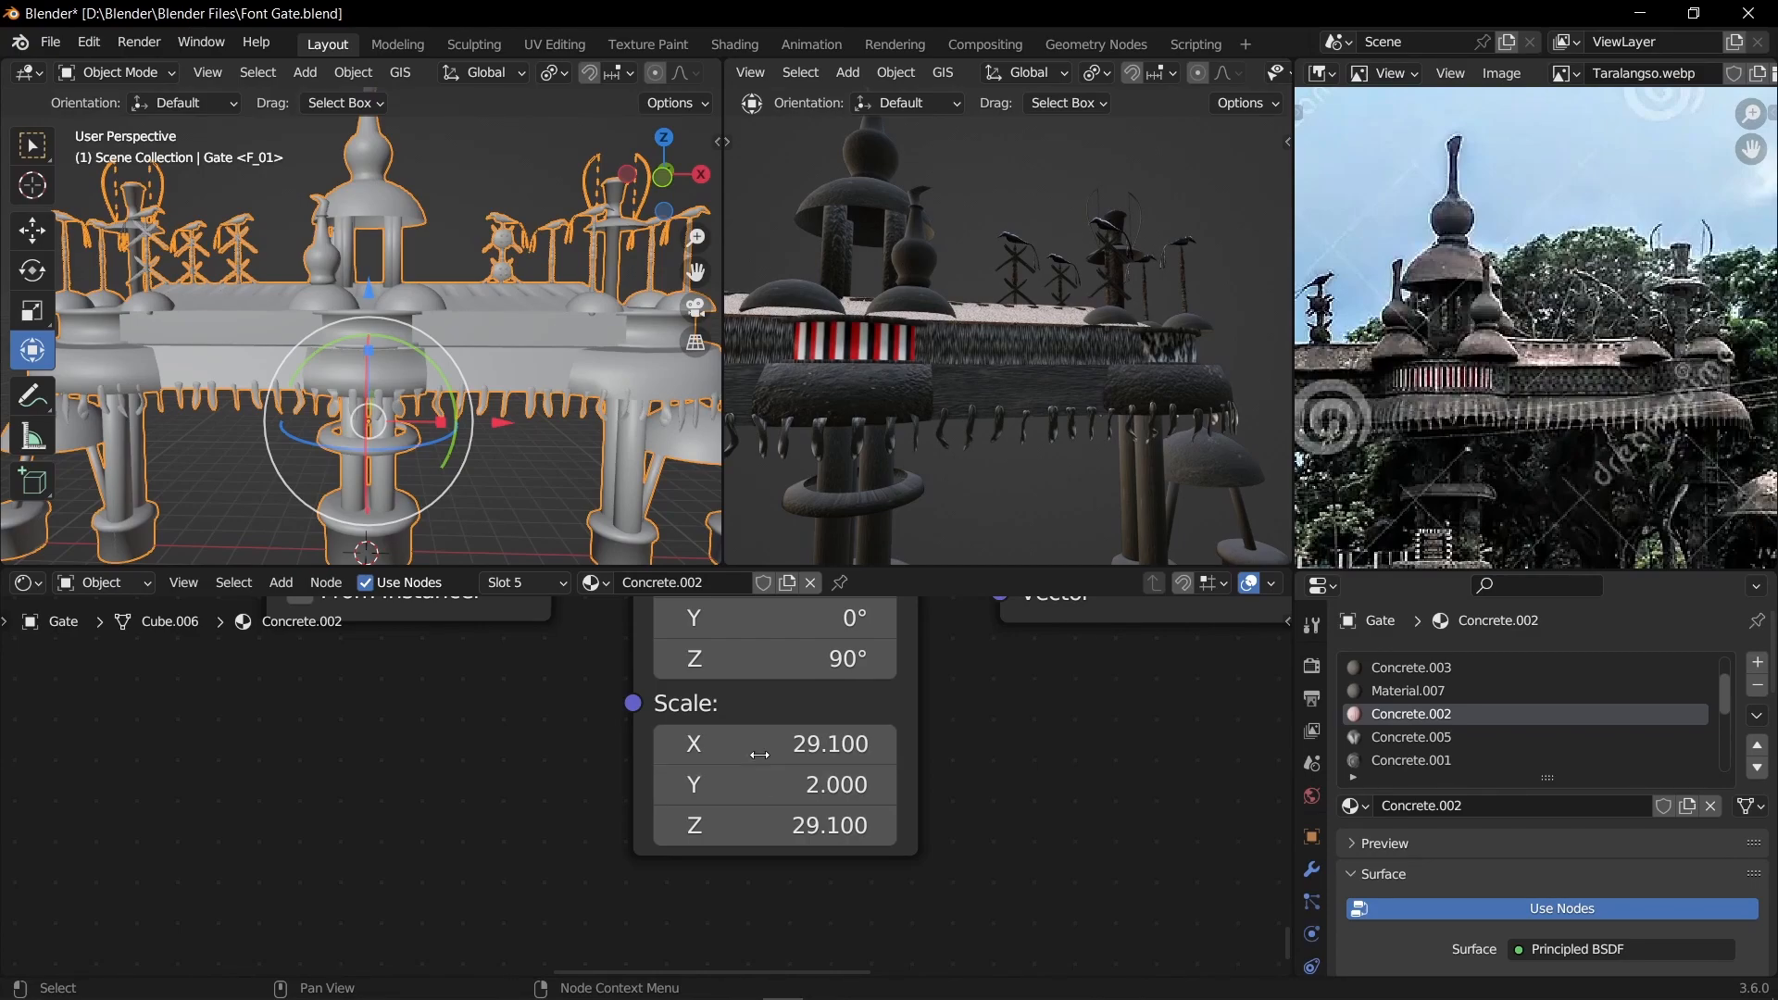
{"action": "left_click_drag", "start_coordinate": [759, 745], "coordinate": [842, 745]}
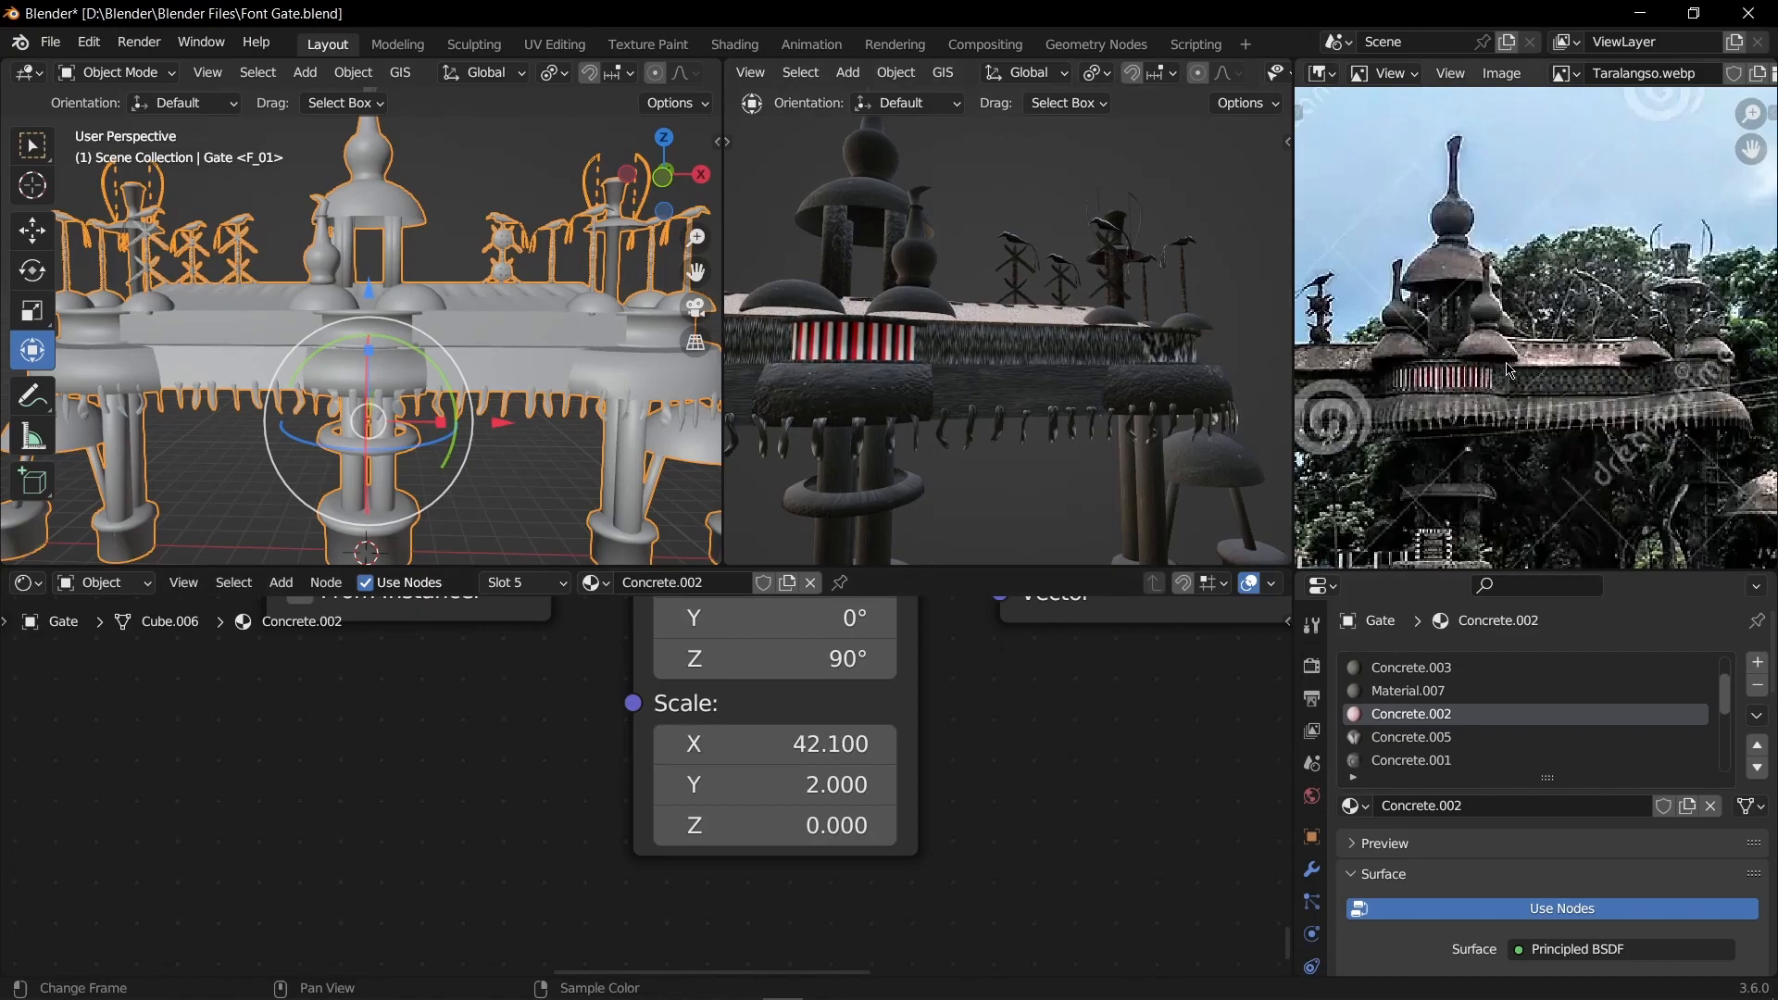
Step: Examine the whole textured gate straight on and compare it with the reference photo
{"action": "scroll", "coordinate": [1018, 757], "scroll_direction": "down", "scroll_amount": 4}
{"action": "scroll", "coordinate": [1009, 761], "scroll_direction": "down", "scroll_amount": 3}
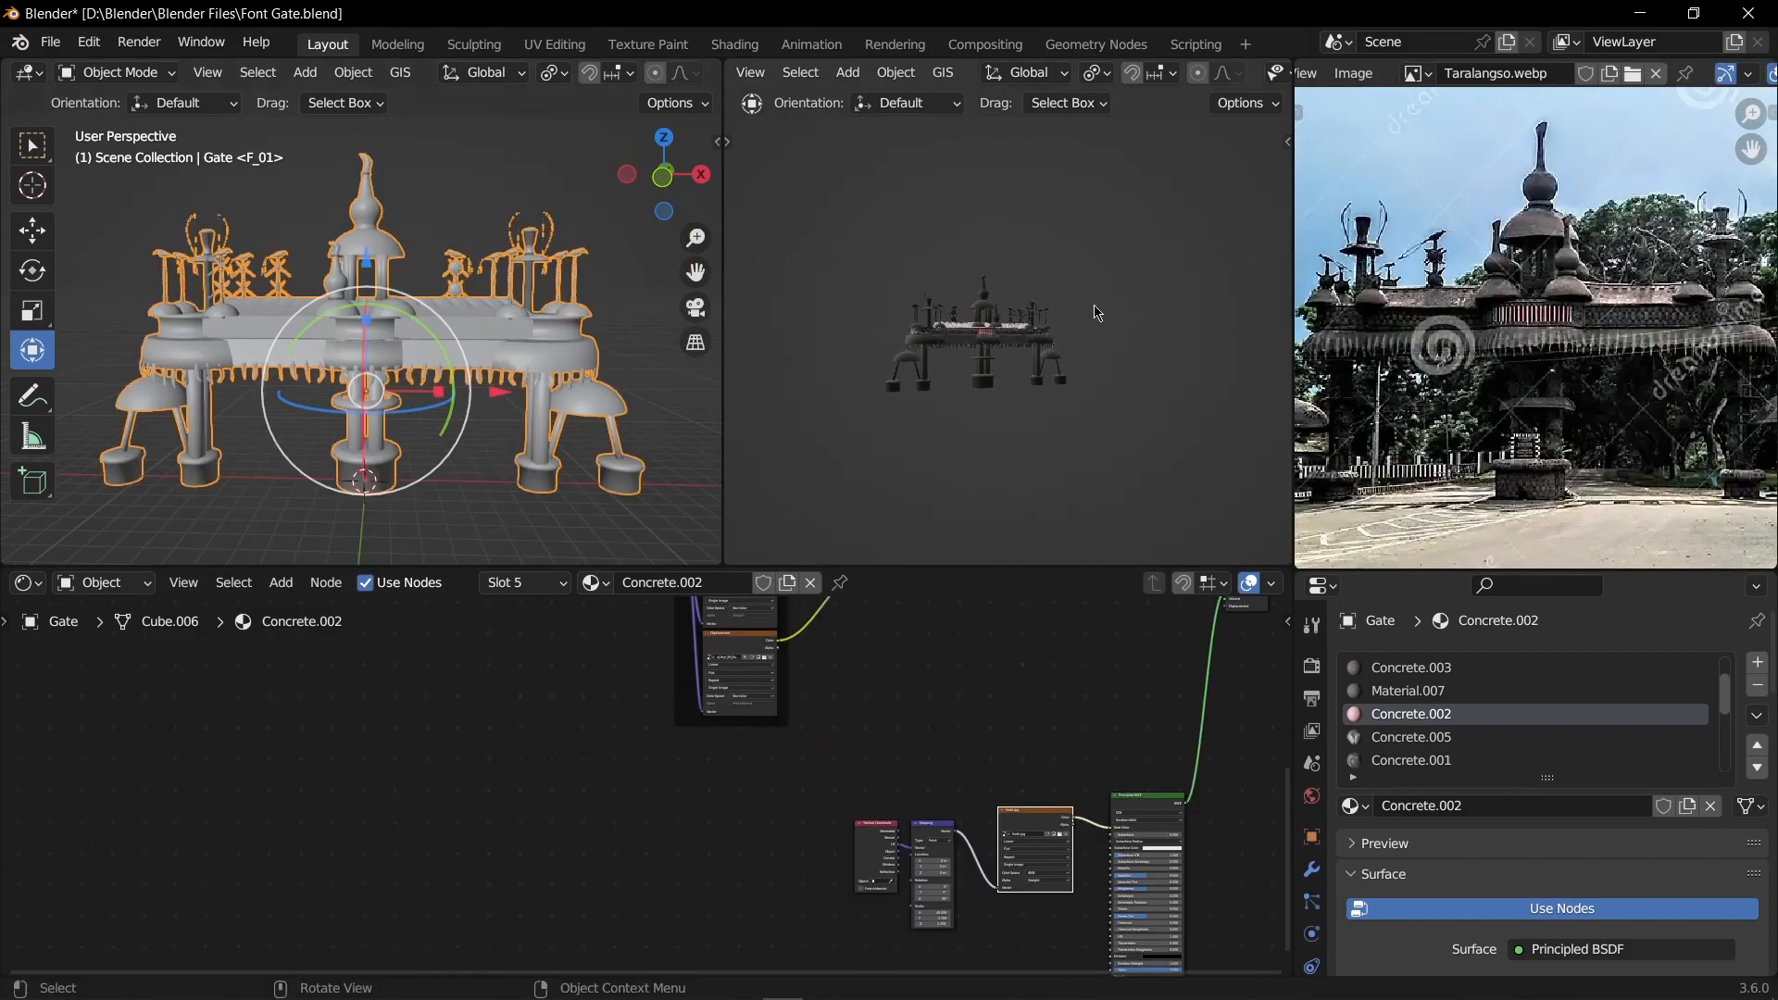
{"action": "scroll", "coordinate": [1096, 313], "scroll_direction": "up", "scroll_amount": 6}
{"action": "middle_click_drag", "start_coordinate": [1093, 324], "coordinate": [936, 437]}
{"action": "key", "text": "ctrl+KP_1"}
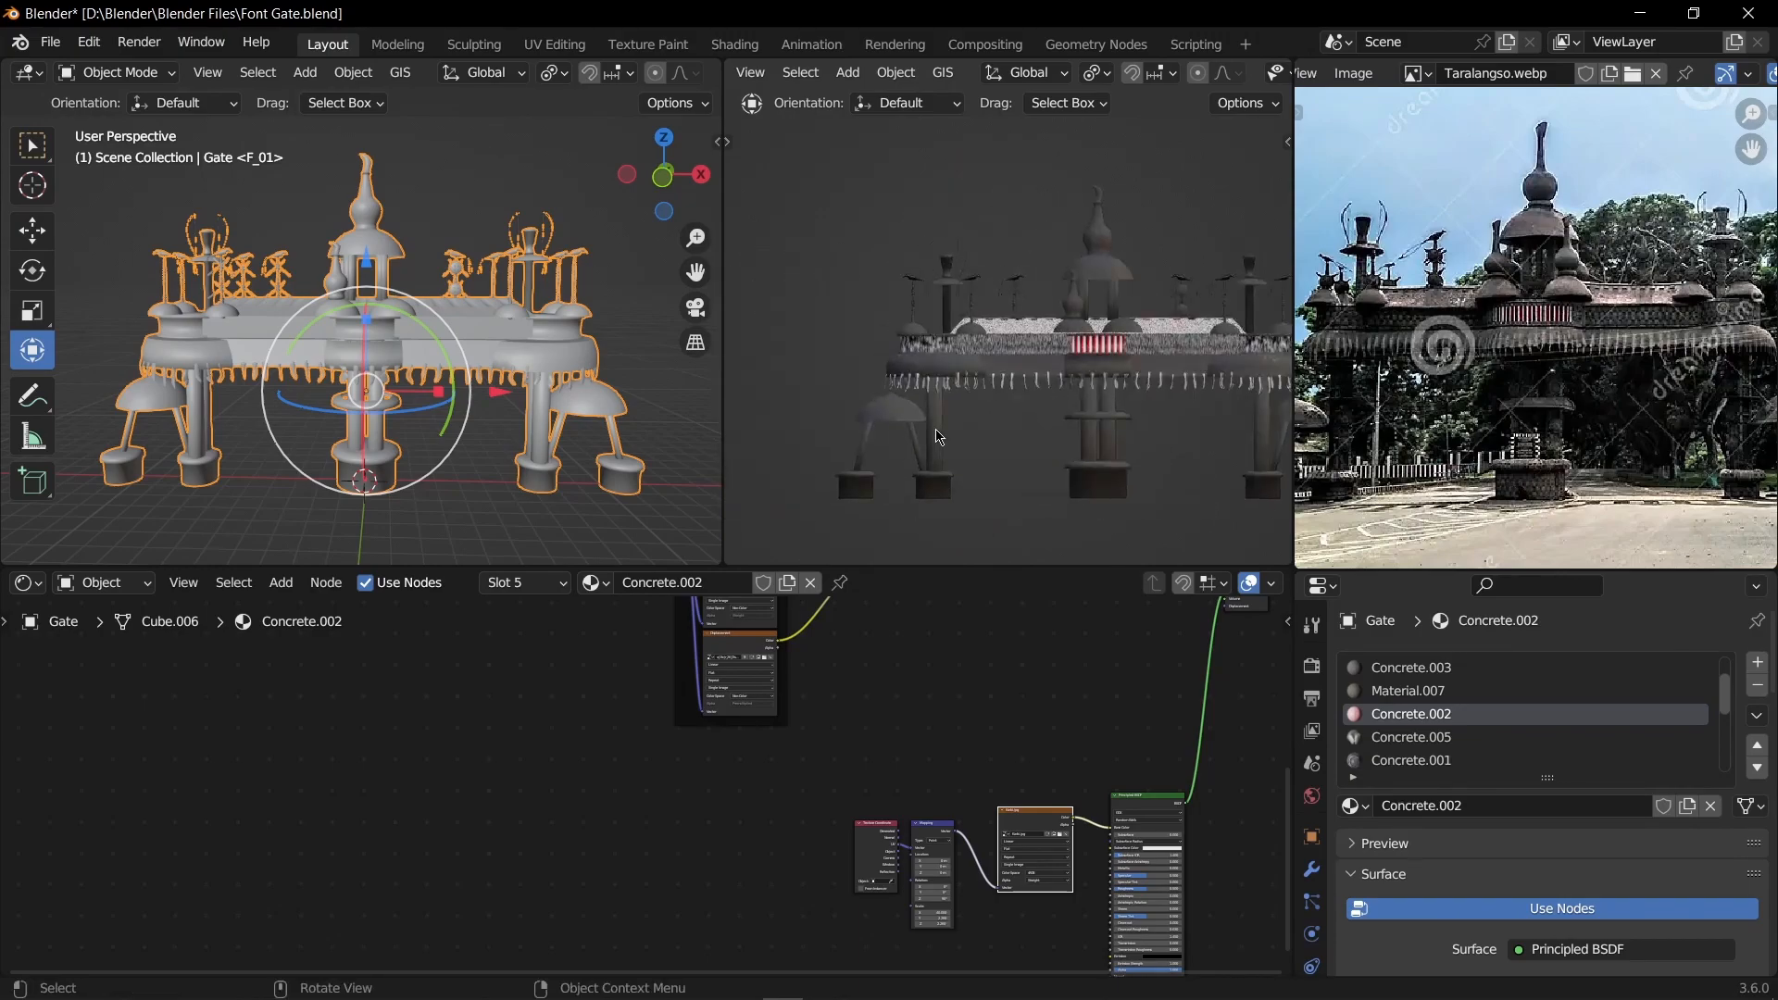
{"action": "middle_click_drag", "start_coordinate": [1183, 393], "coordinate": [1106, 361], "text": "shift"}
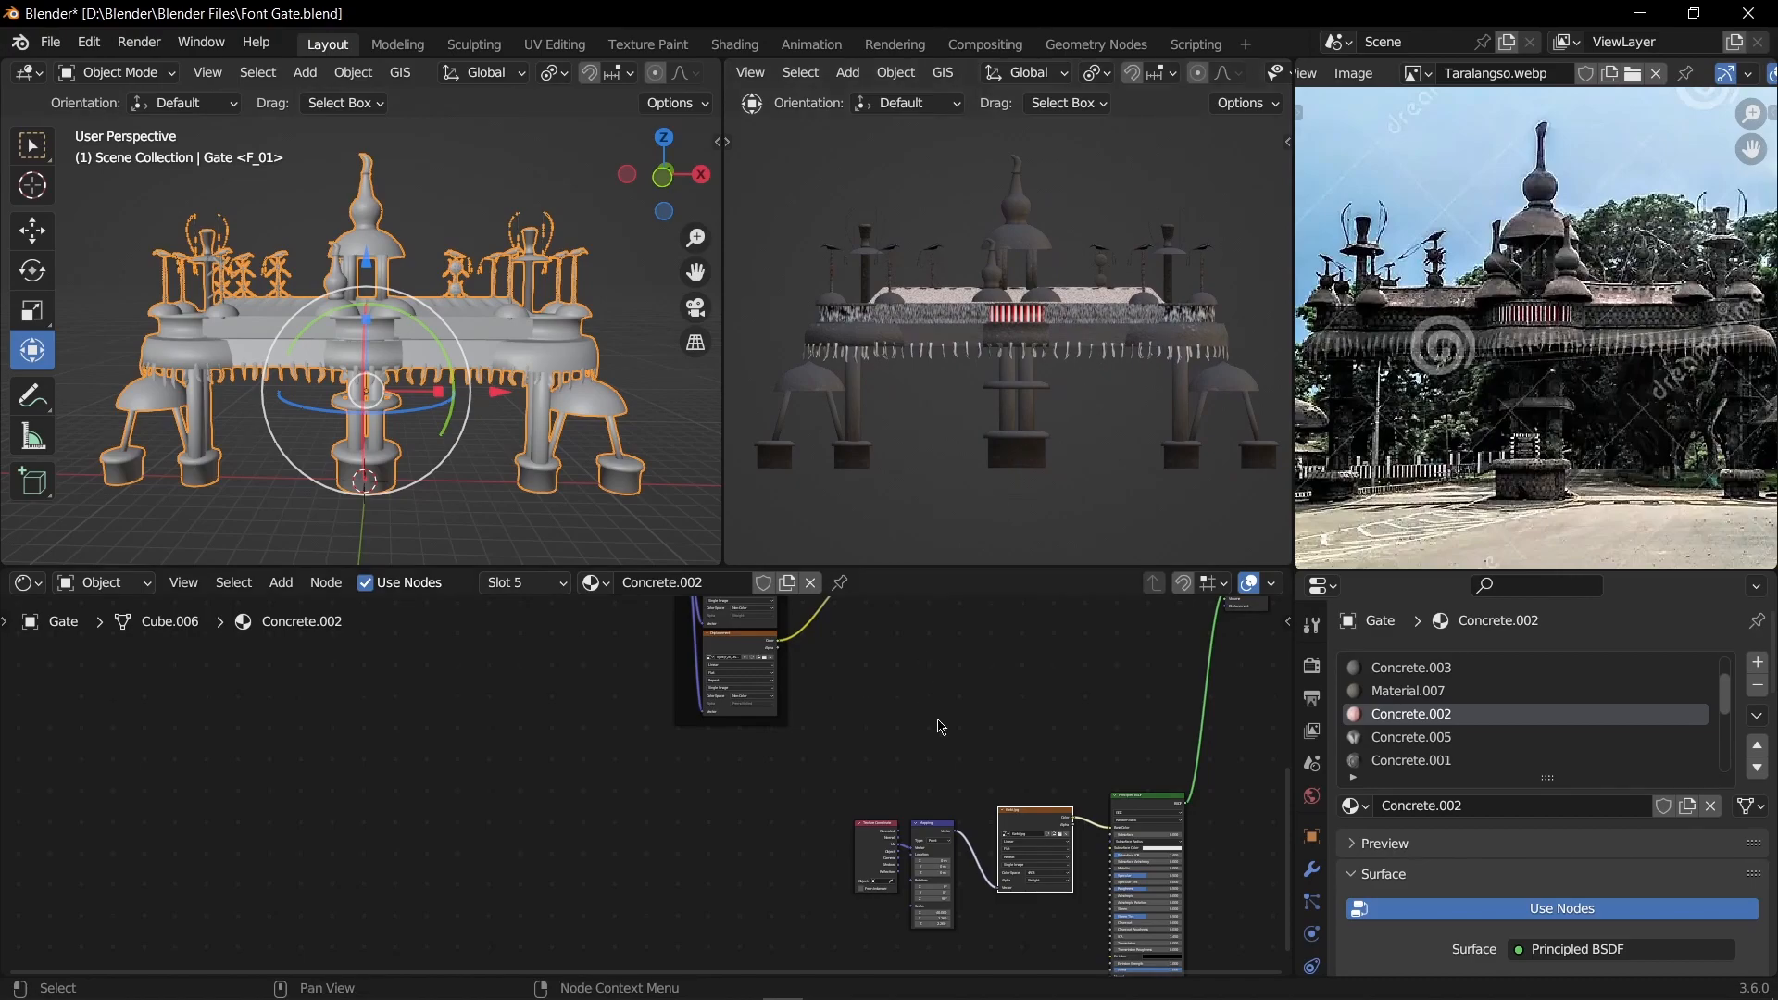
Step: Switch to the Nothengpi Envi. Building.blend file and examine the building from several angles and close up
{"action": "mouse_move", "coordinate": [923, 993]}
{"action": "scroll", "coordinate": [1039, 432], "scroll_direction": "down", "scroll_amount": 3}
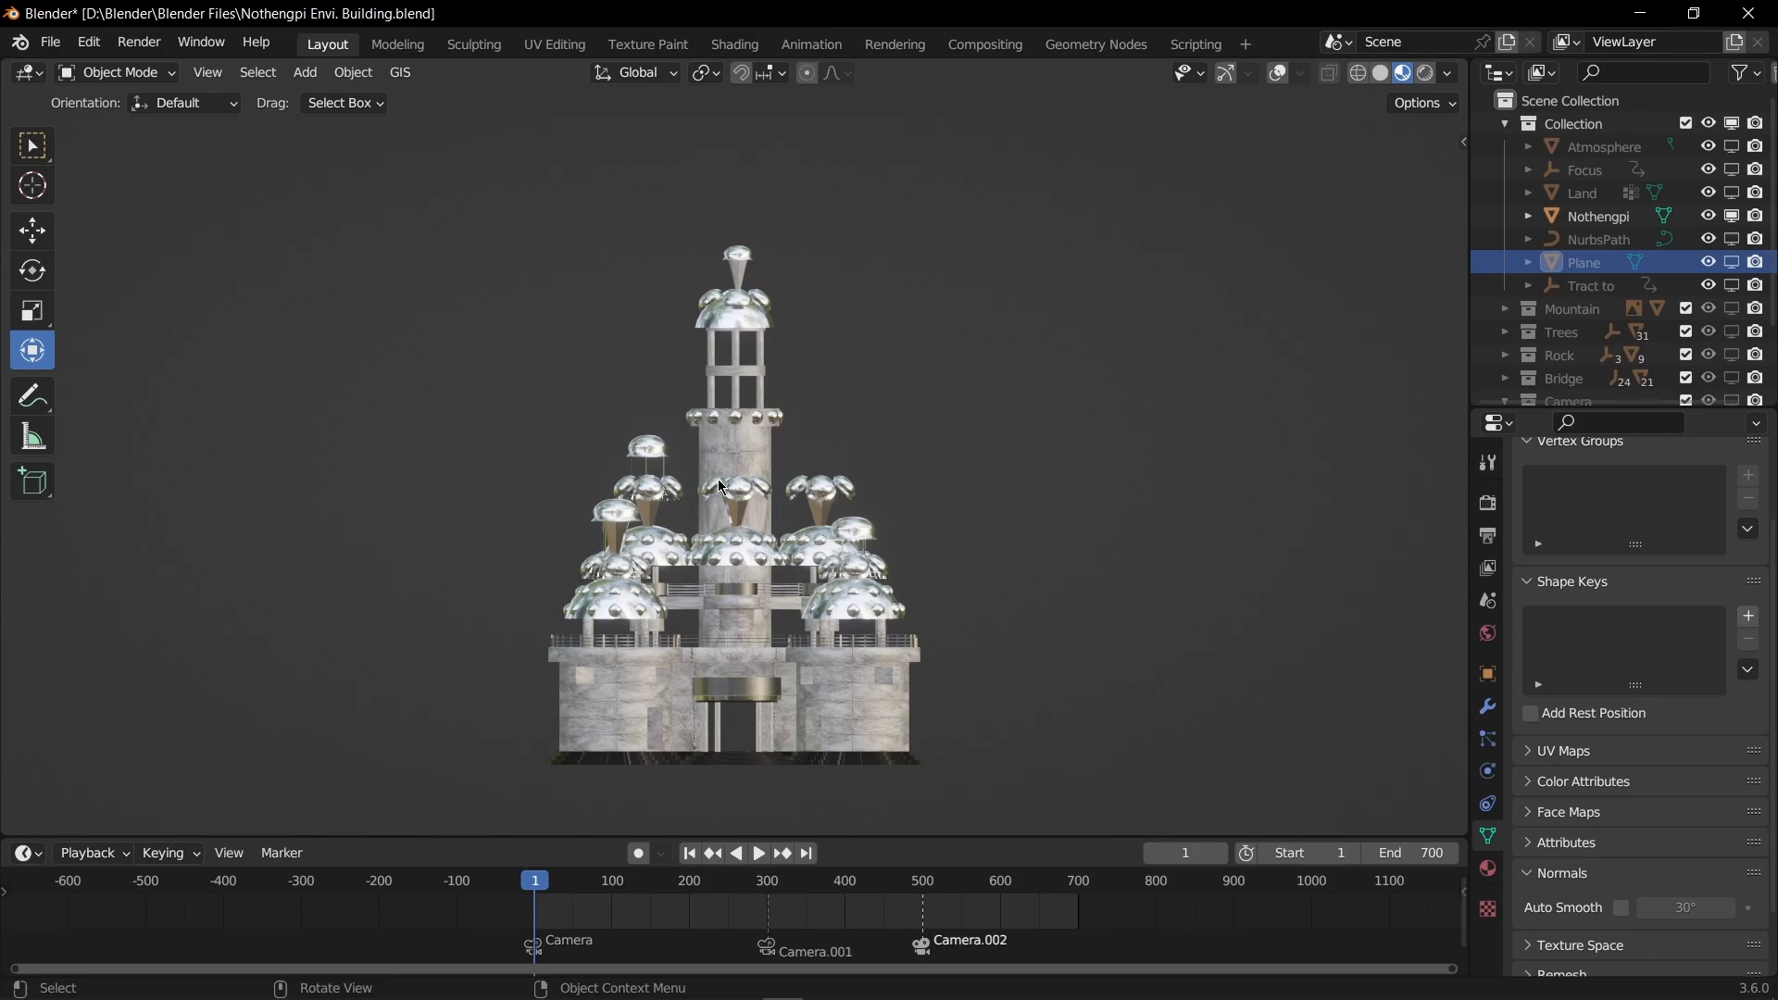
{"action": "middle_click_drag", "start_coordinate": [674, 490], "coordinate": [981, 550]}
{"action": "middle_click_drag", "start_coordinate": [1186, 568], "coordinate": [1075, 488]}
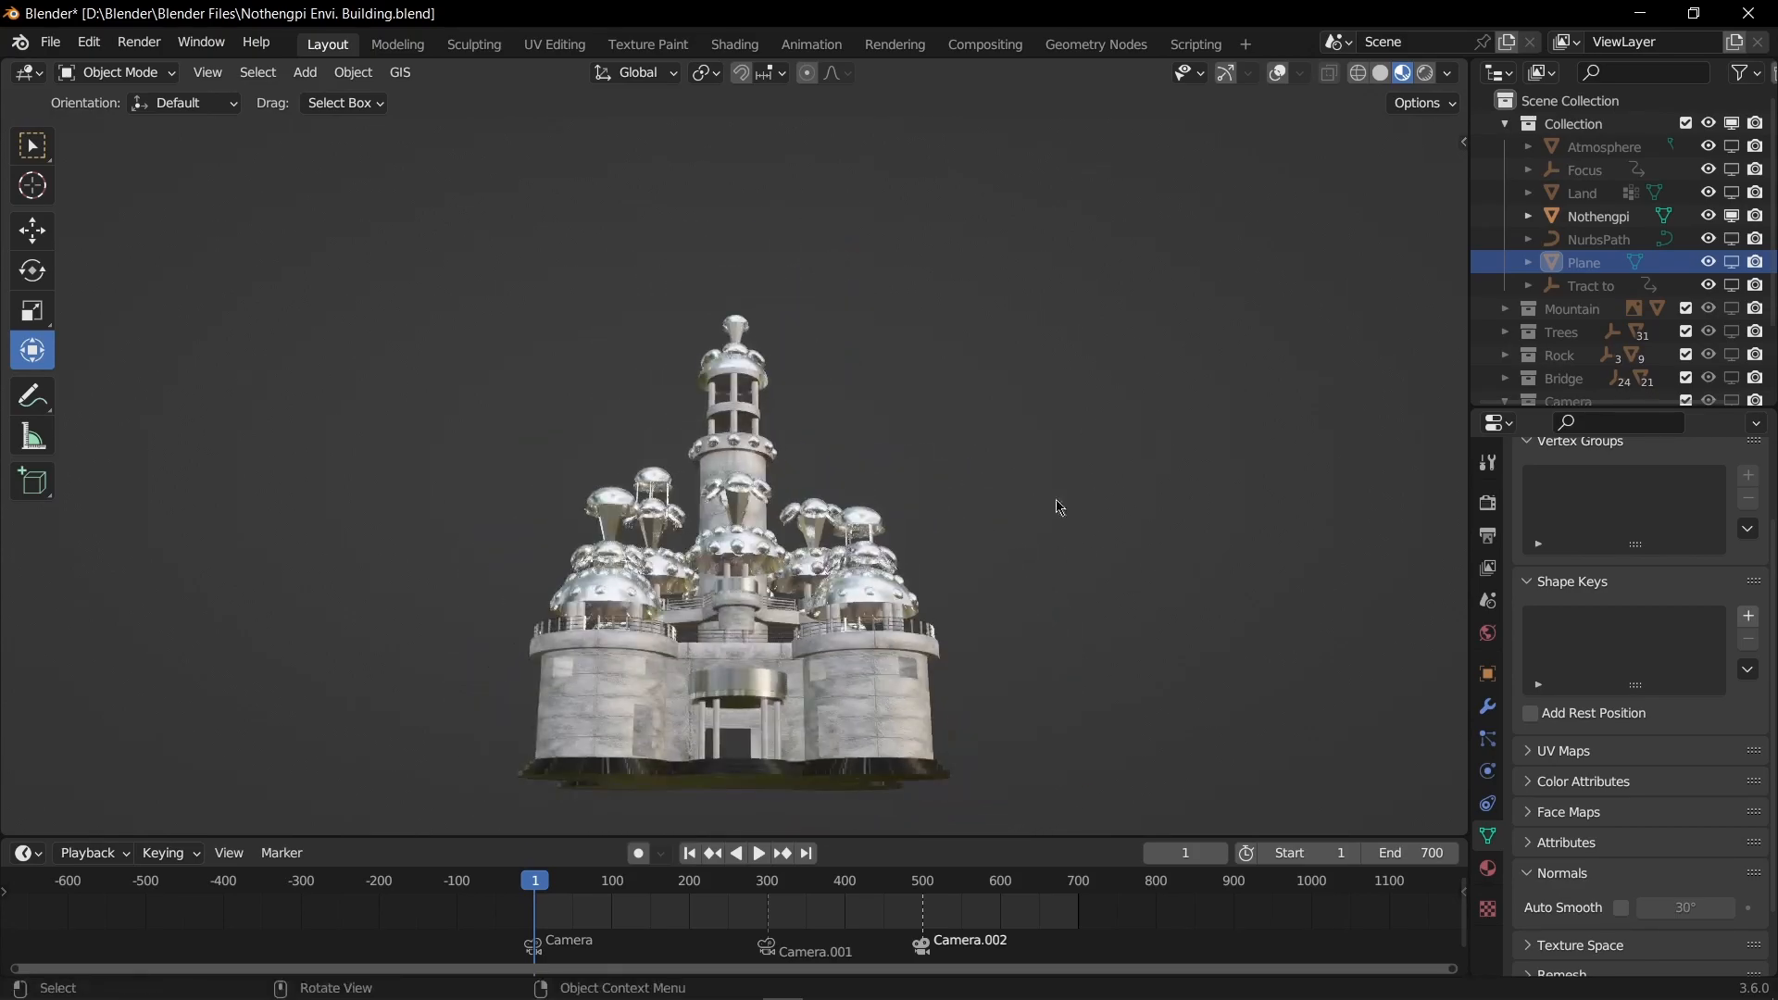
{"action": "scroll", "coordinate": [790, 699], "scroll_direction": "up", "scroll_amount": 4}
{"action": "middle_click_drag", "start_coordinate": [791, 706], "coordinate": [891, 692]}
{"action": "scroll", "coordinate": [870, 648], "scroll_direction": "up", "scroll_amount": 5}
{"action": "middle_click_drag", "start_coordinate": [745, 700], "coordinate": [735, 680]}
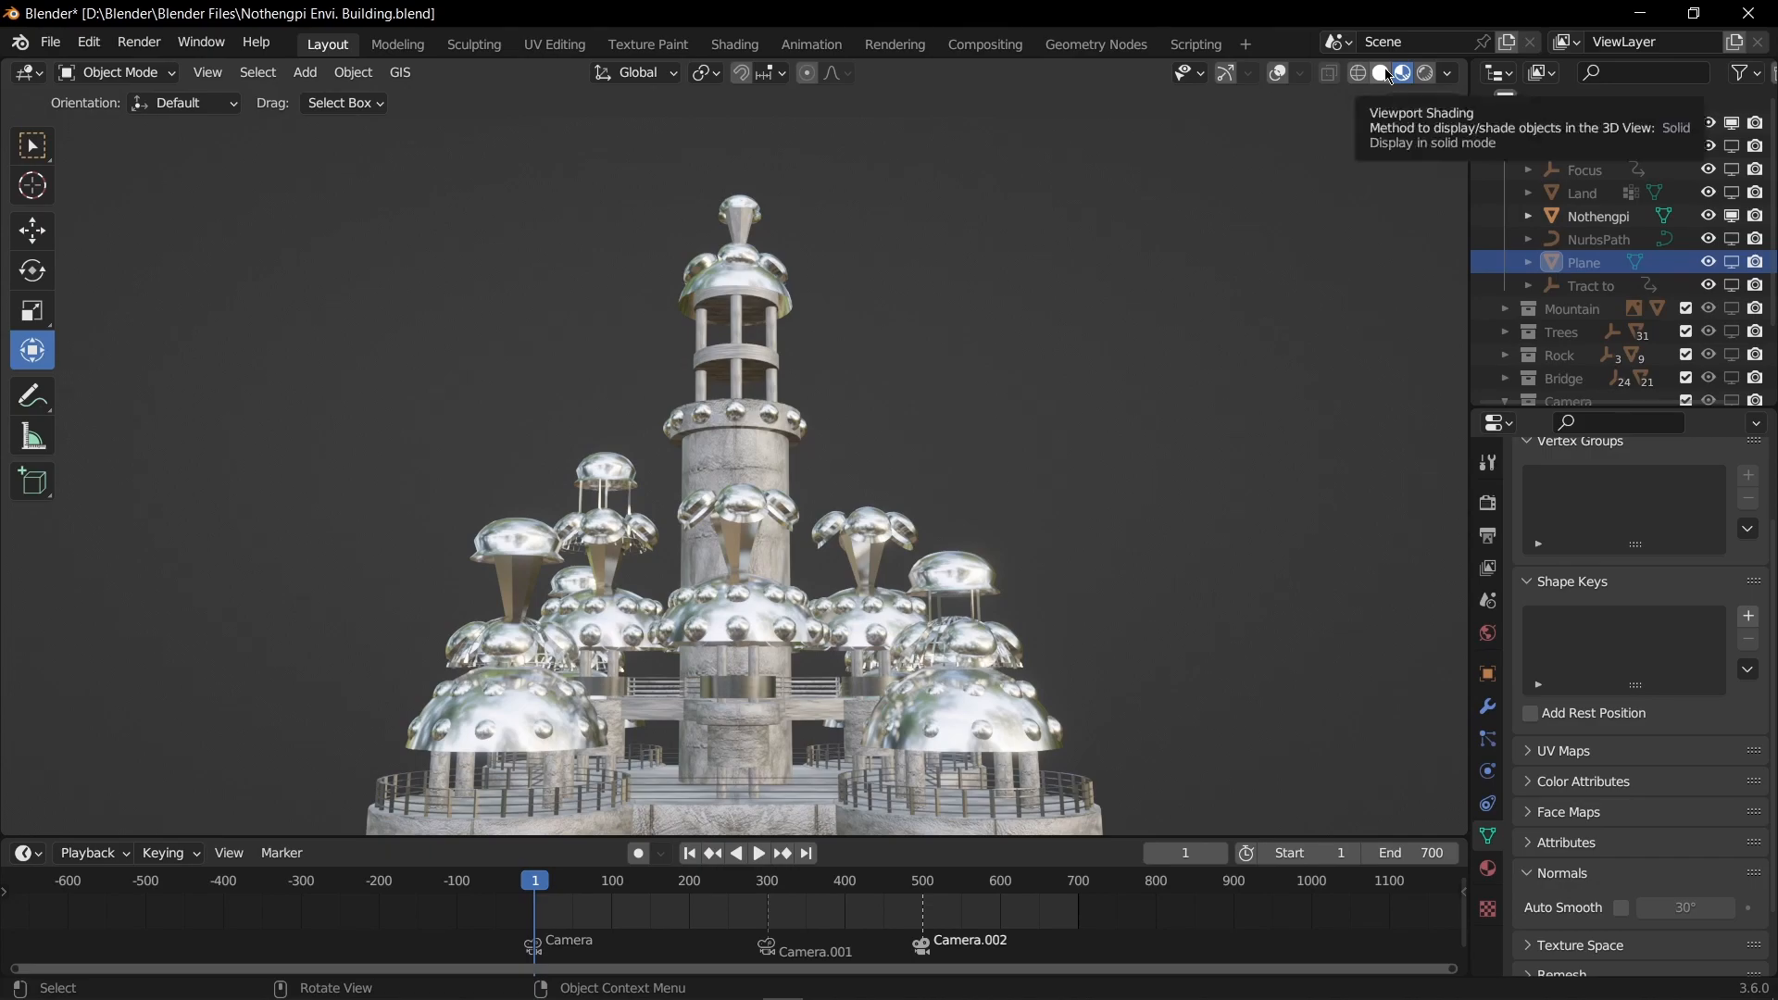
{"action": "scroll", "coordinate": [852, 468], "scroll_direction": "down", "scroll_amount": 3}
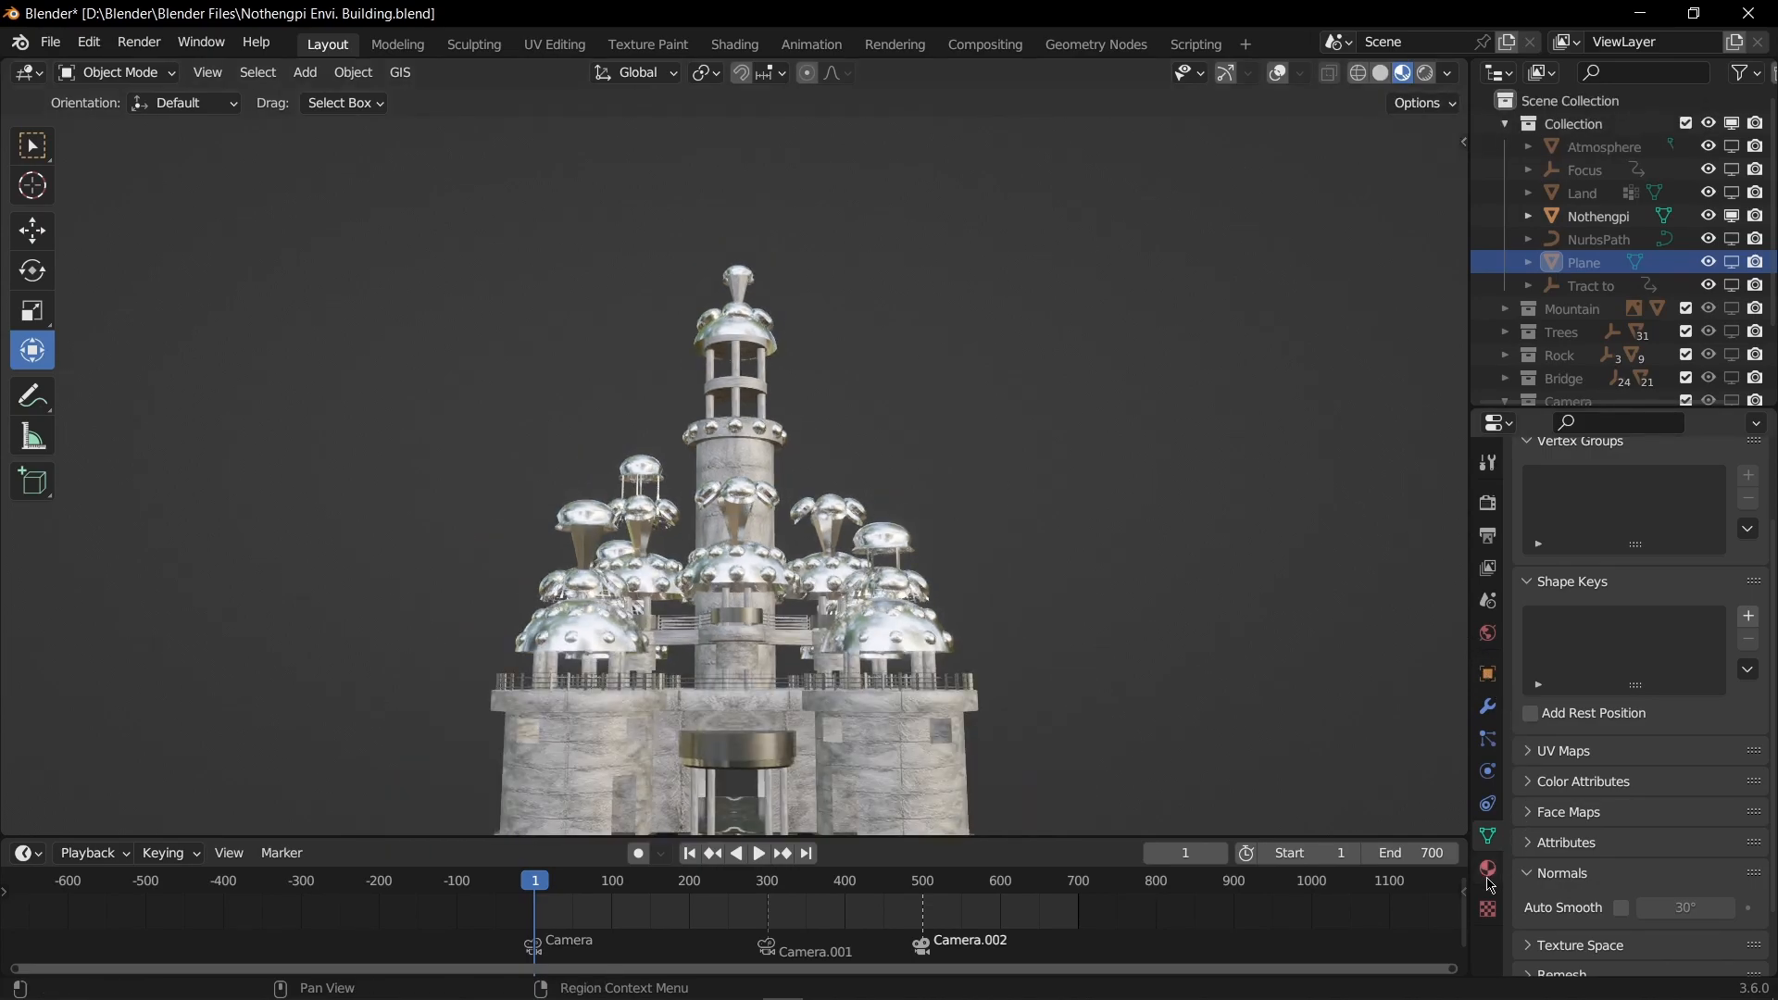
Step: Select the Nothengpi building and choose Material.003 from its list of materials
{"action": "left_click", "coordinate": [1488, 875]}
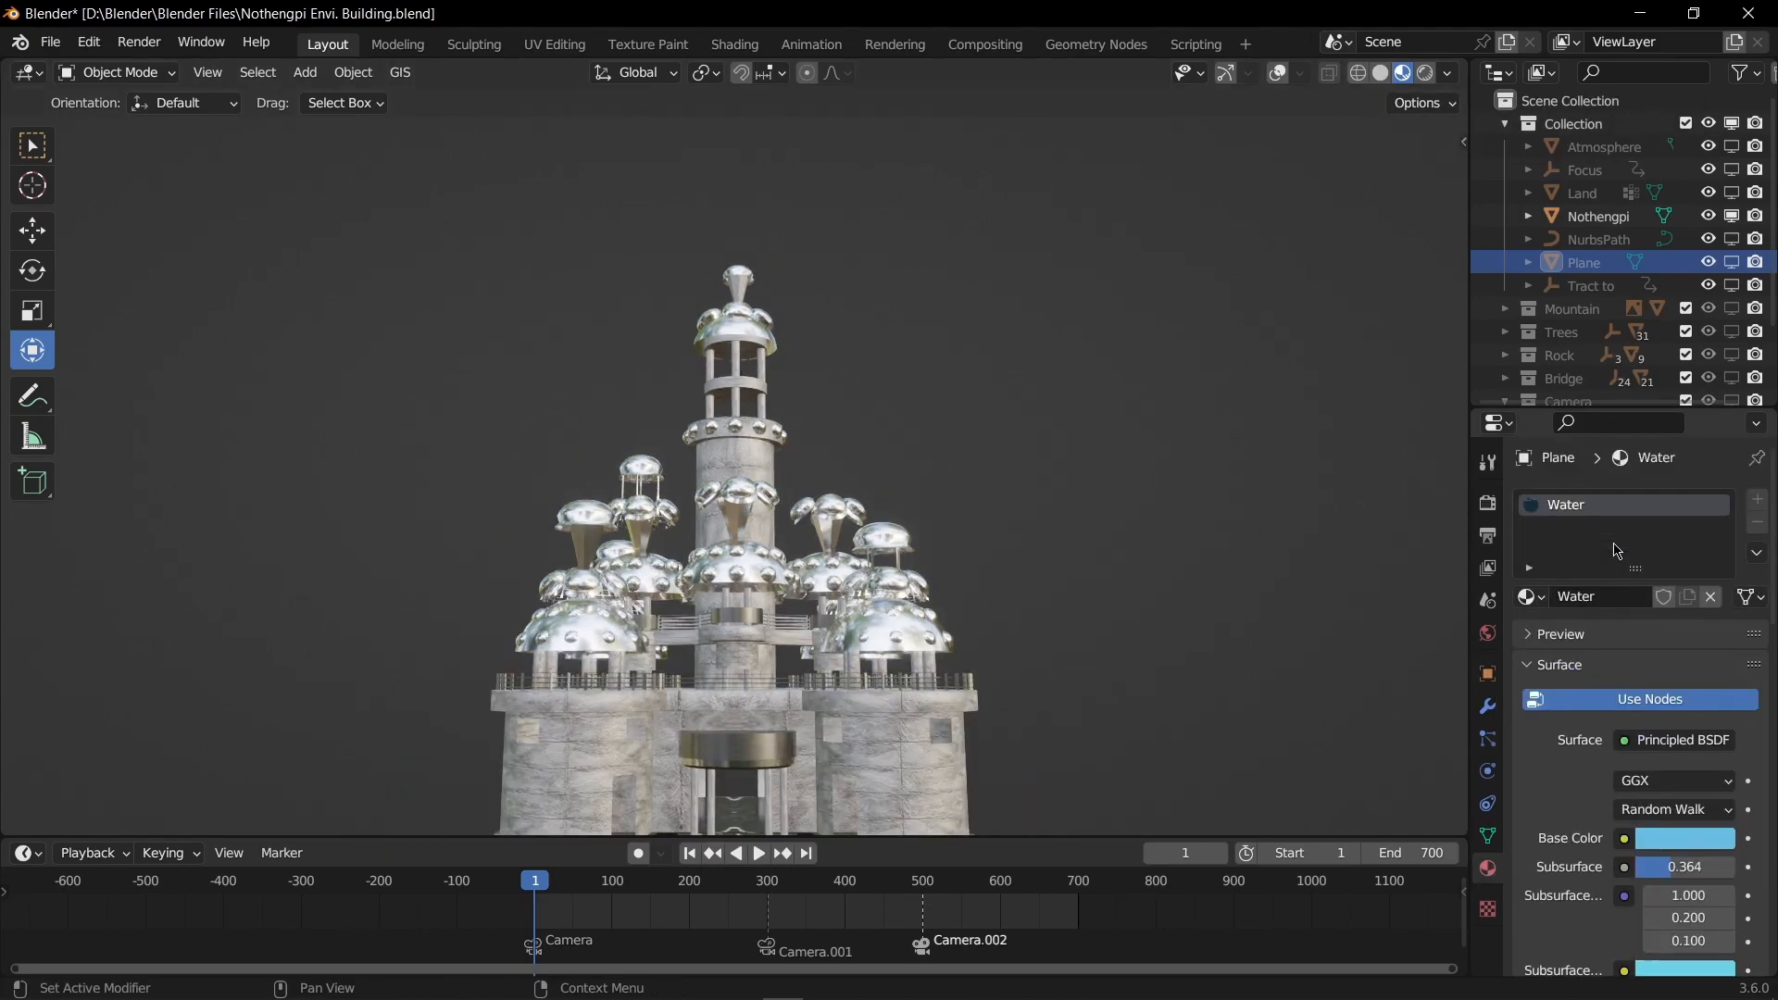
{"action": "left_click", "coordinate": [682, 631]}
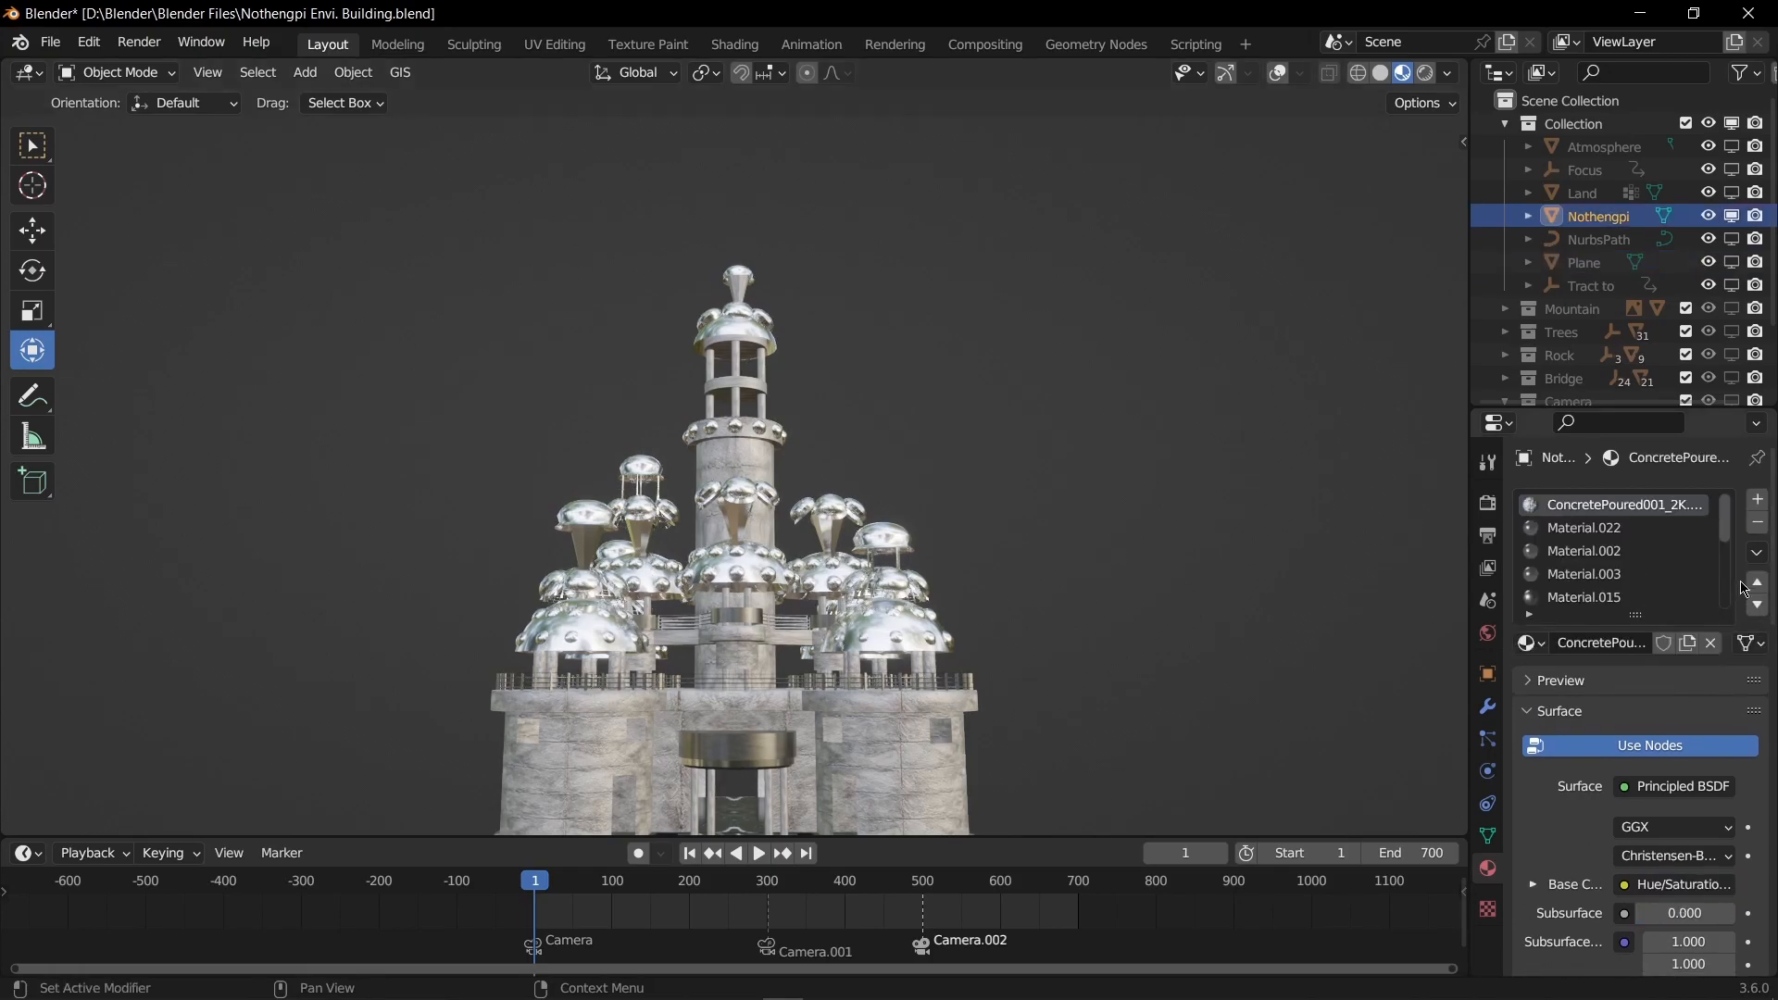
{"action": "scroll", "coordinate": [1618, 550], "scroll_direction": "down", "scroll_amount": 10}
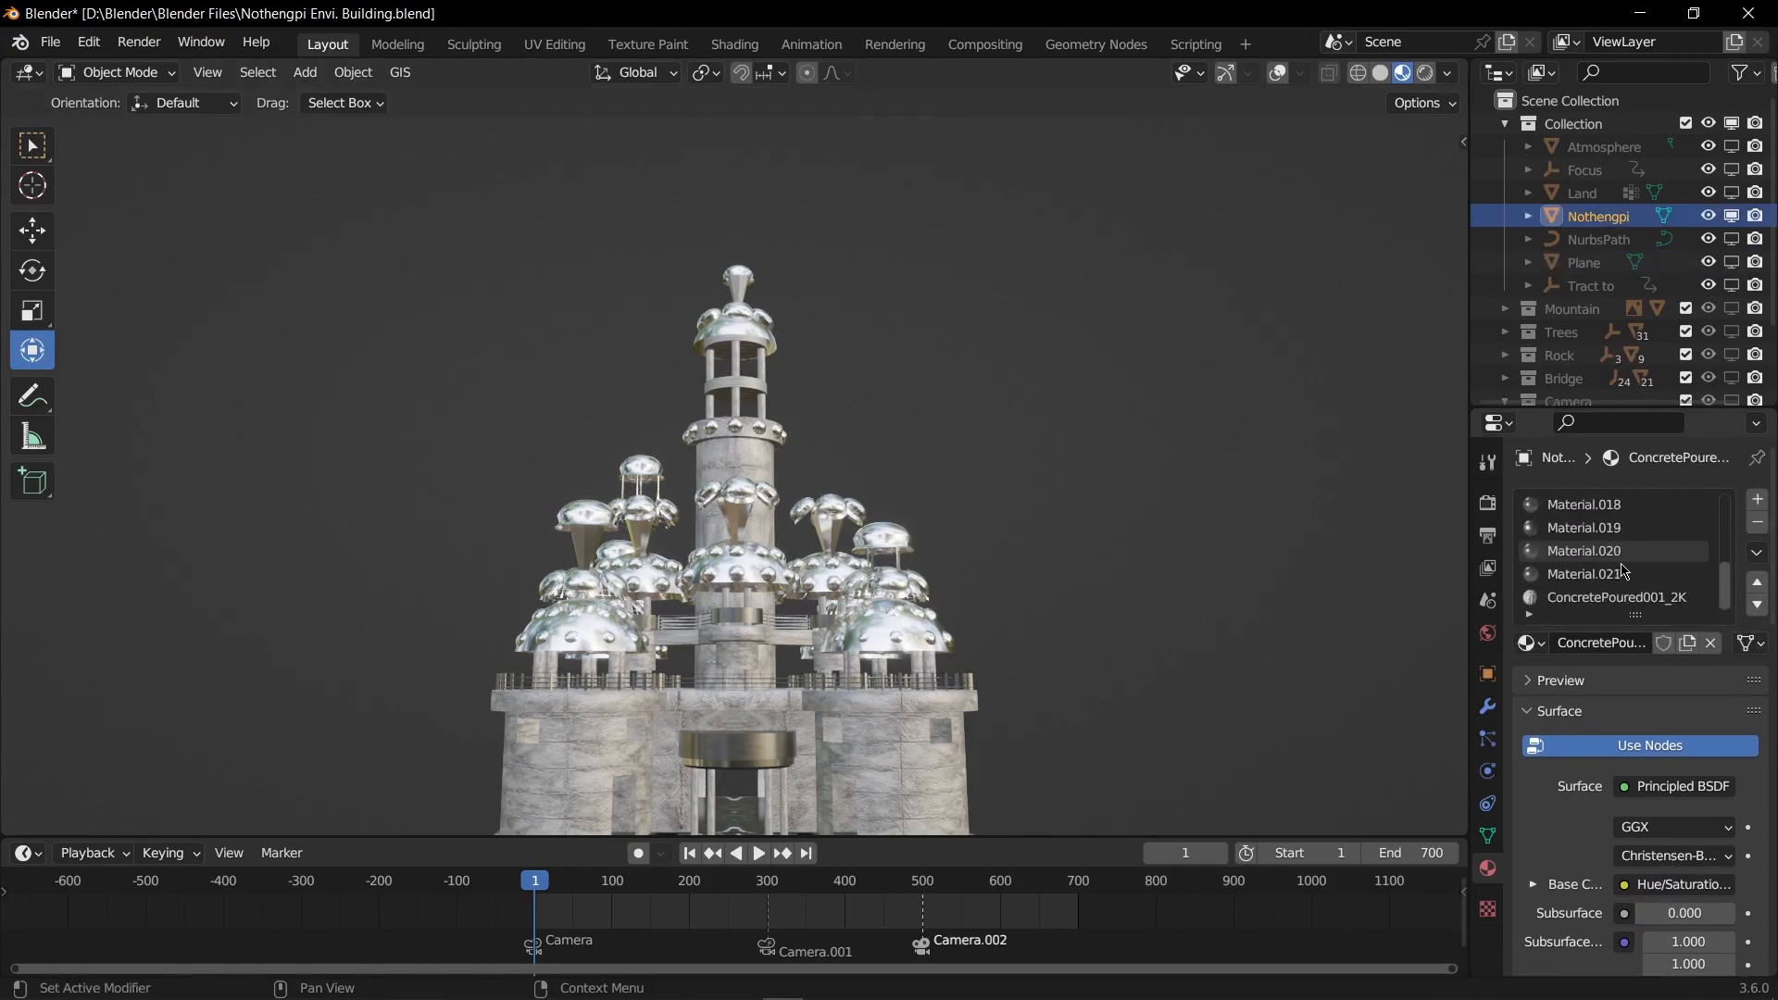
{"action": "scroll", "coordinate": [1621, 561], "scroll_direction": "up", "scroll_amount": 4}
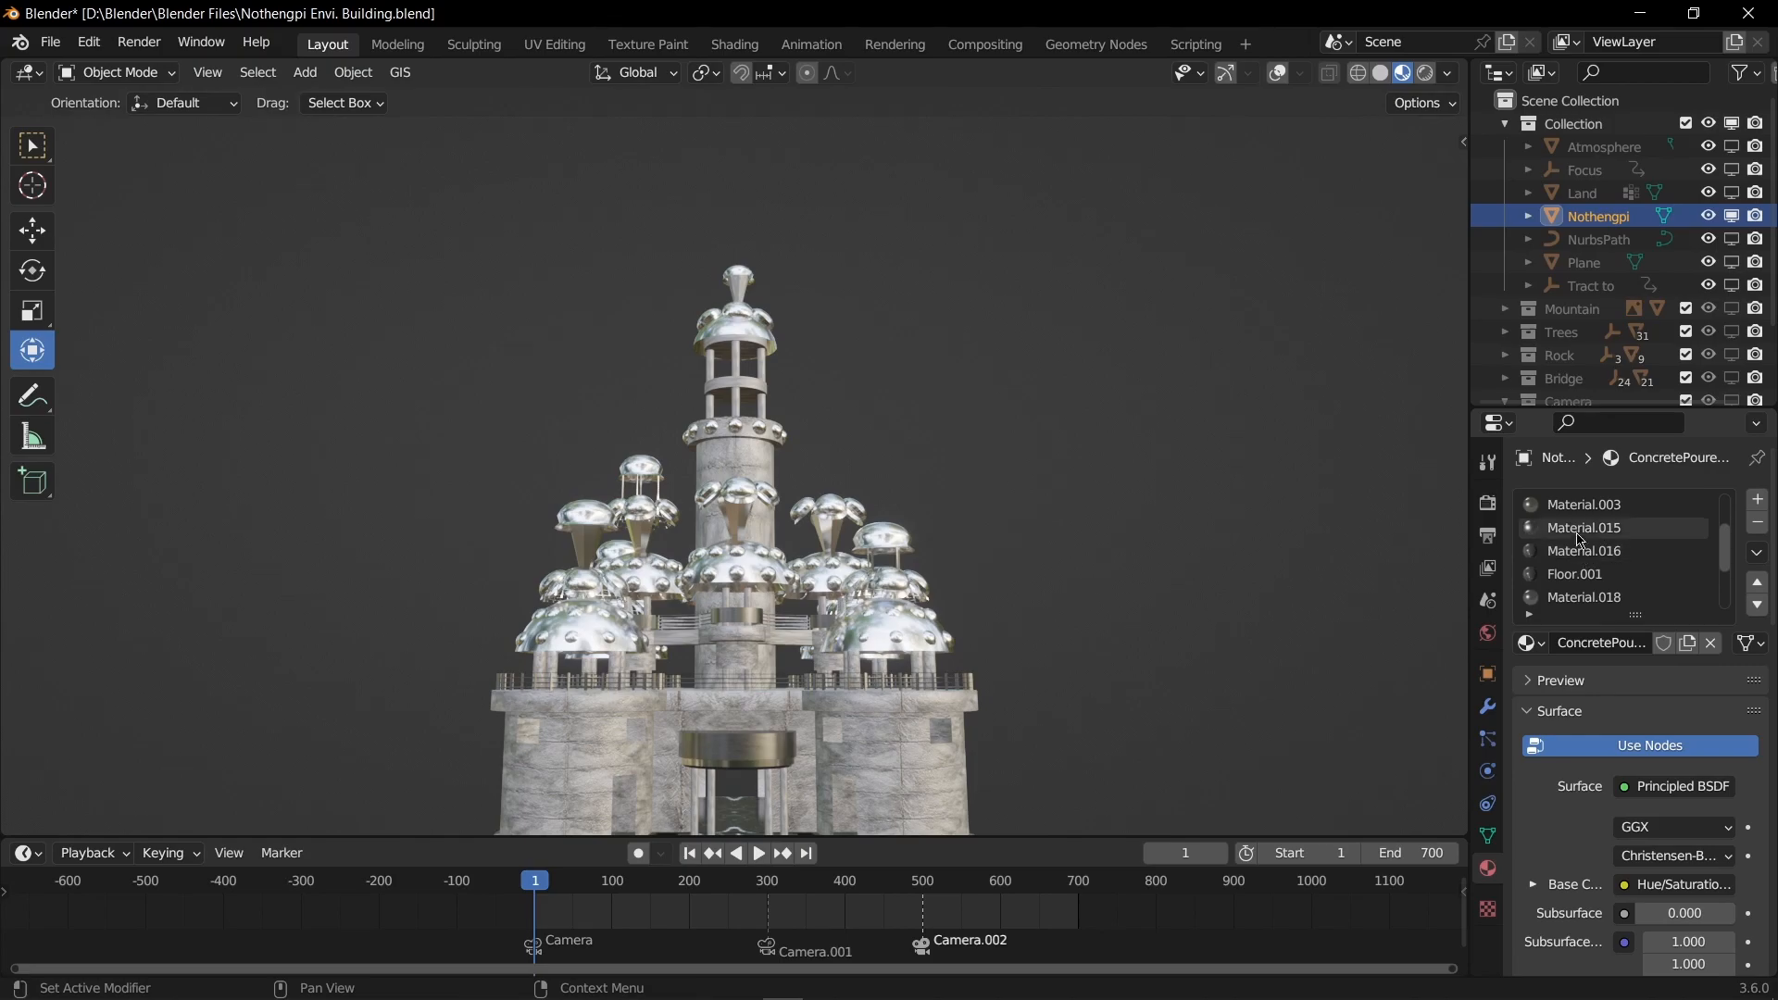
{"action": "left_click", "coordinate": [1586, 504]}
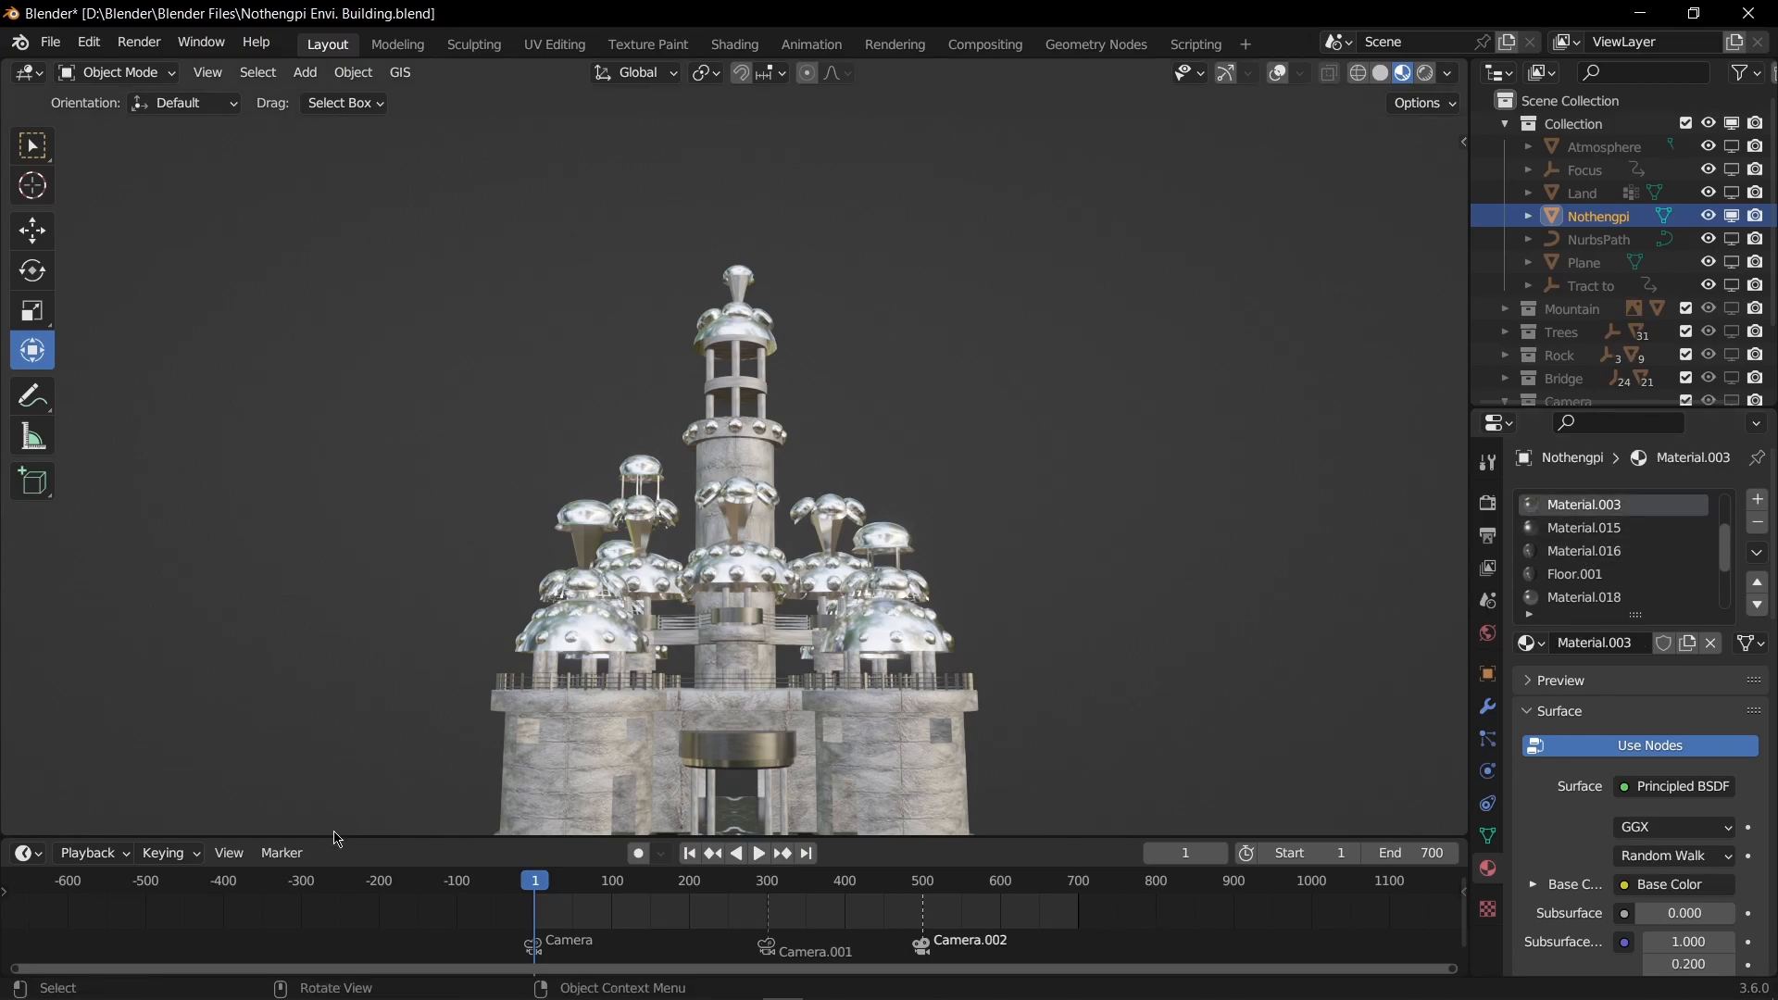
Step: Enlarge the timeline area upward and change it to a Shader Editor showing Material.003's node tree
{"action": "left_click_drag", "start_coordinate": [318, 836], "coordinate": [429, 585]}
{"action": "left_click", "coordinate": [27, 602]}
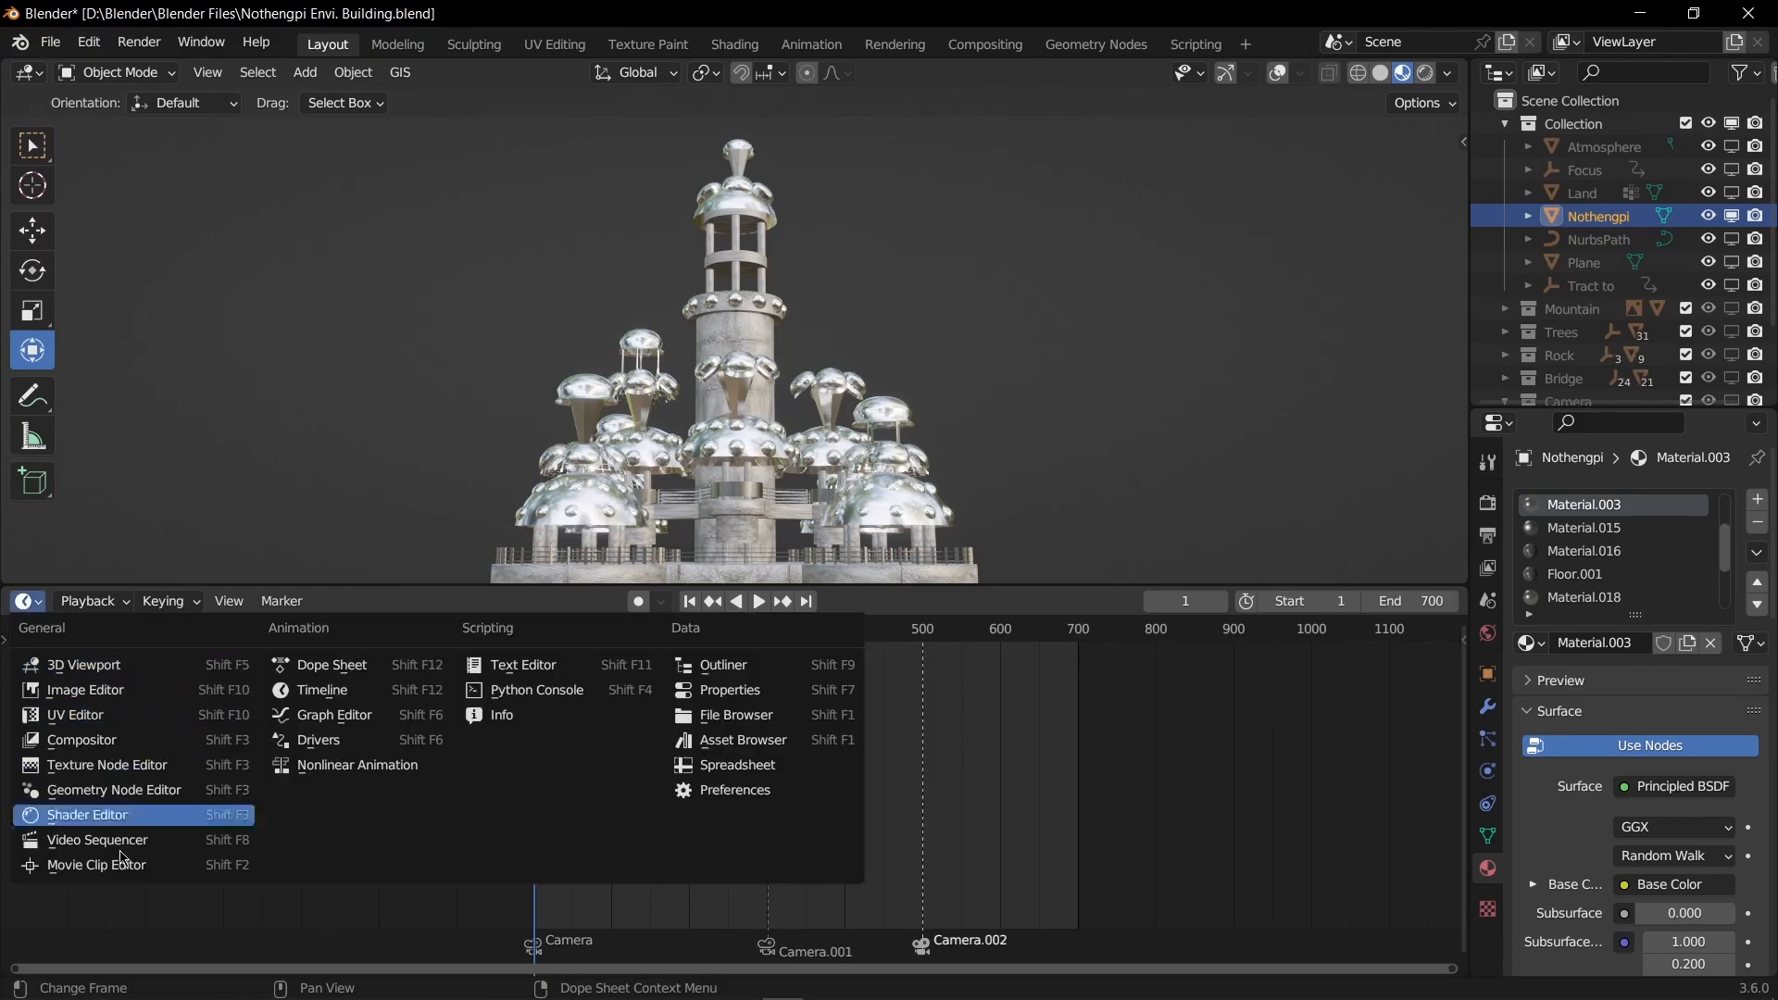
{"action": "left_click", "coordinate": [102, 815]}
{"action": "scroll", "coordinate": [877, 761], "scroll_direction": "down", "scroll_amount": 4}
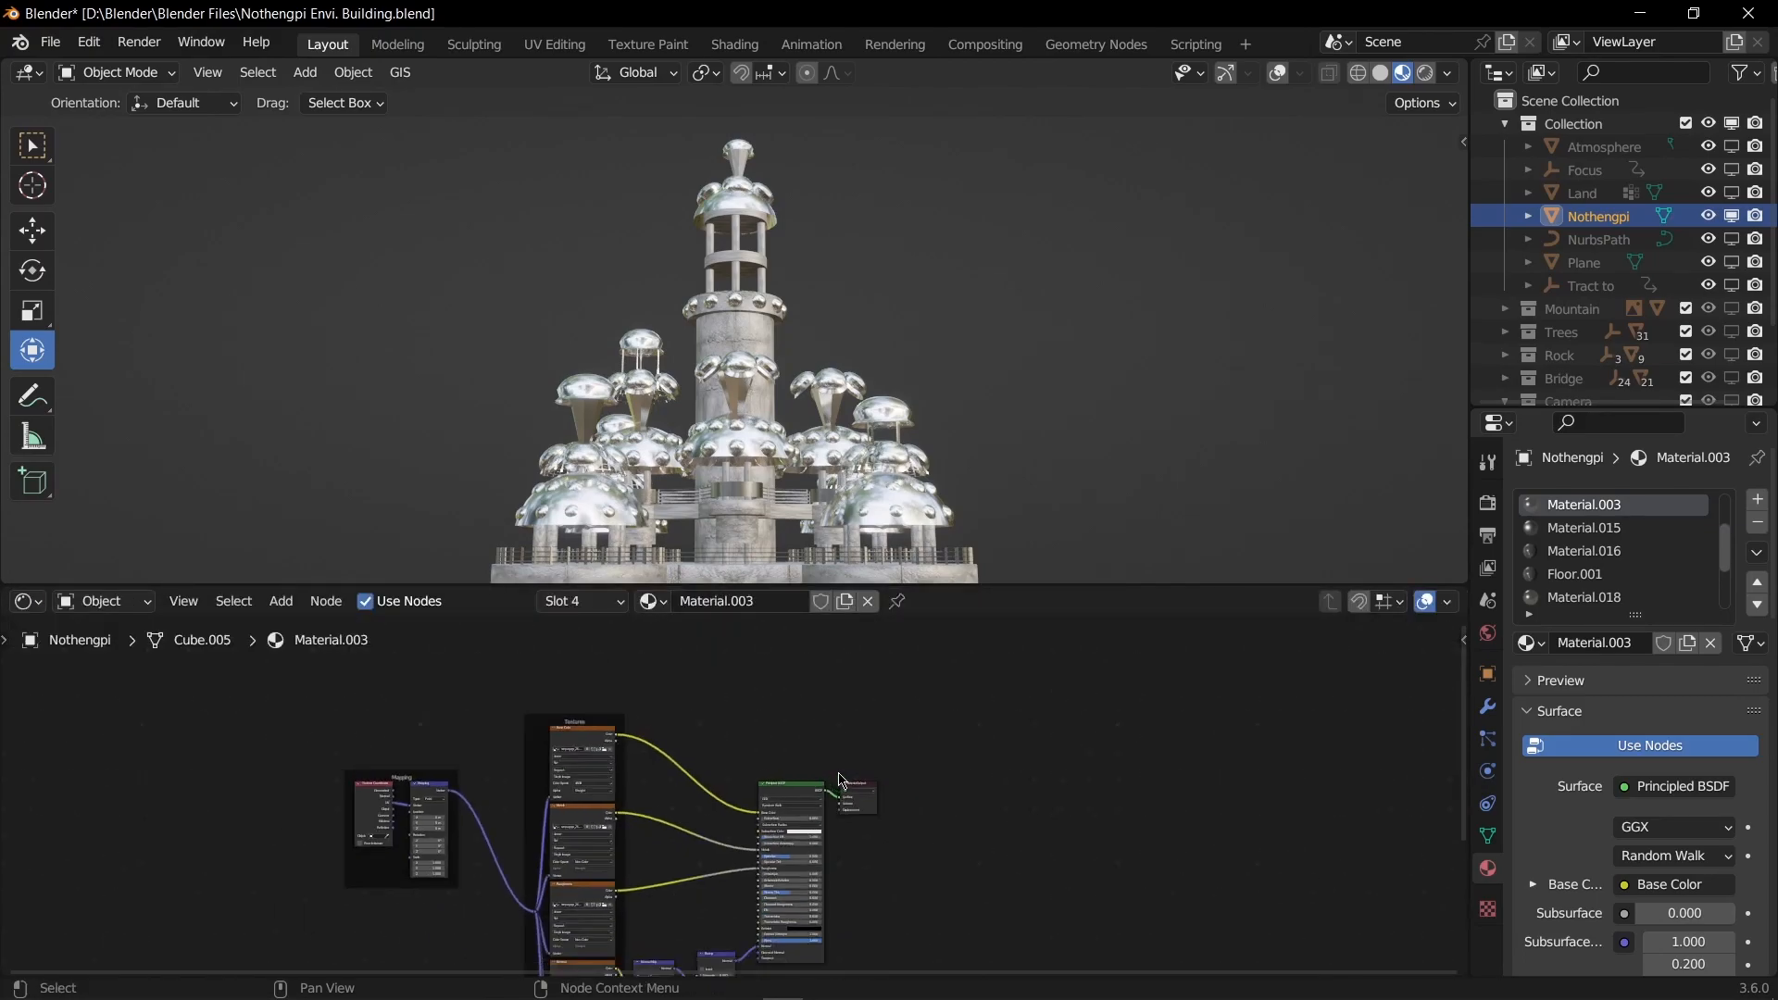
Step: Examine Material.003's mapping and texture nodes and their links into the Principled BSDF, alongside the building's domes
{"action": "middle_click_drag", "start_coordinate": [982, 731], "coordinate": [1002, 822]}
{"action": "middle_click_drag", "start_coordinate": [963, 361], "coordinate": [1038, 416]}
{"action": "scroll", "coordinate": [1038, 415], "scroll_direction": "up", "scroll_amount": 2}
{"action": "scroll", "coordinate": [1038, 416], "scroll_direction": "down", "scroll_amount": 1}
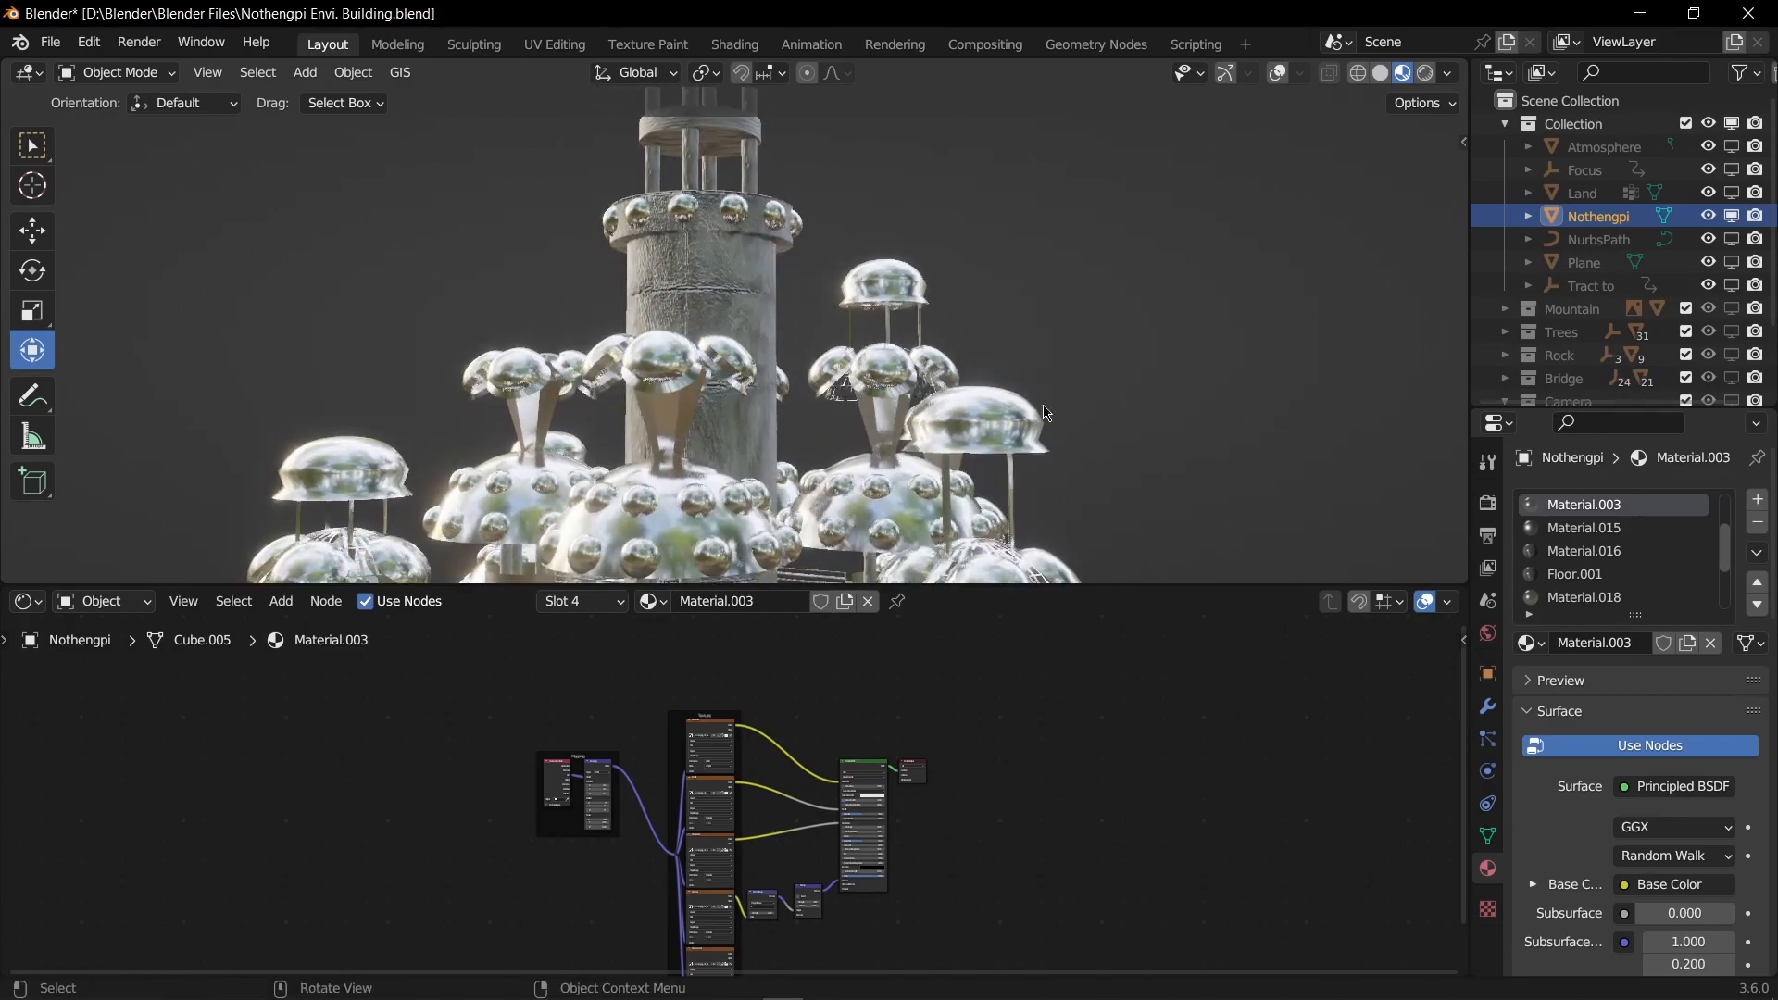
{"action": "scroll", "coordinate": [776, 753], "scroll_direction": "up", "scroll_amount": 5}
{"action": "middle_click_drag", "start_coordinate": [854, 759], "coordinate": [963, 873]}
{"action": "middle_click_drag", "start_coordinate": [952, 809], "coordinate": [857, 792]}
{"action": "middle_click_drag", "start_coordinate": [593, 342], "coordinate": [867, 315]}
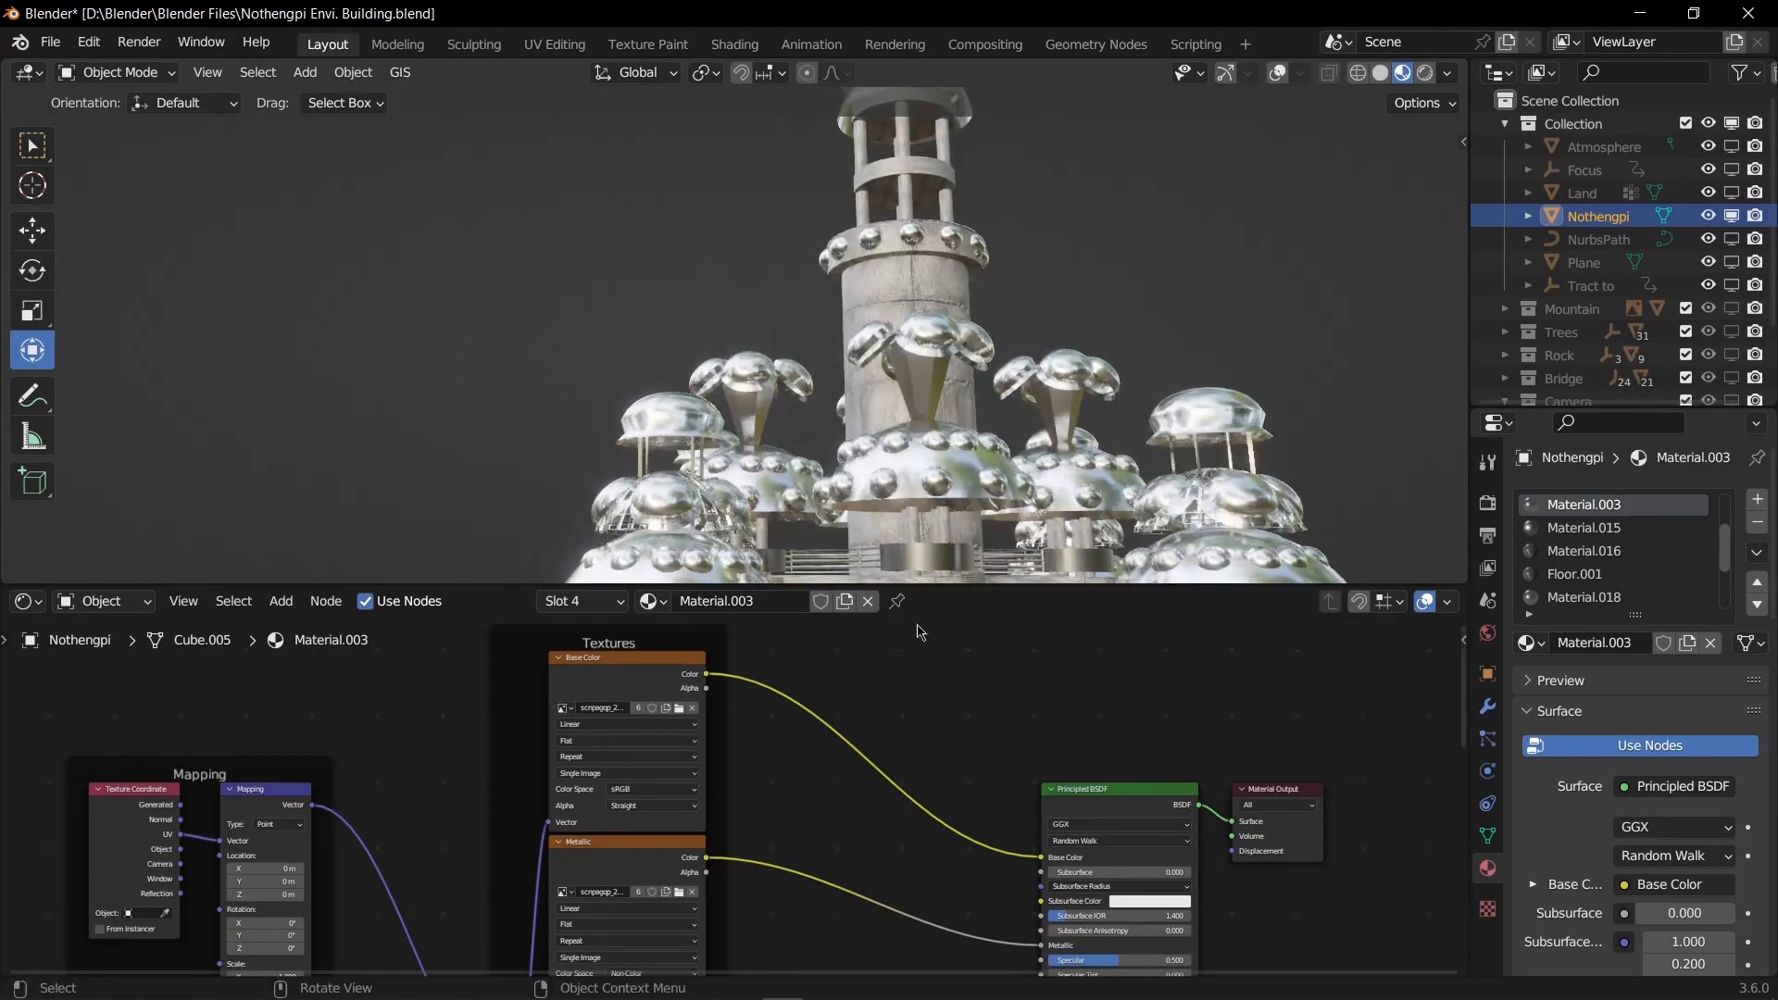
{"action": "scroll", "coordinate": [939, 655], "scroll_direction": "down", "scroll_amount": 4}
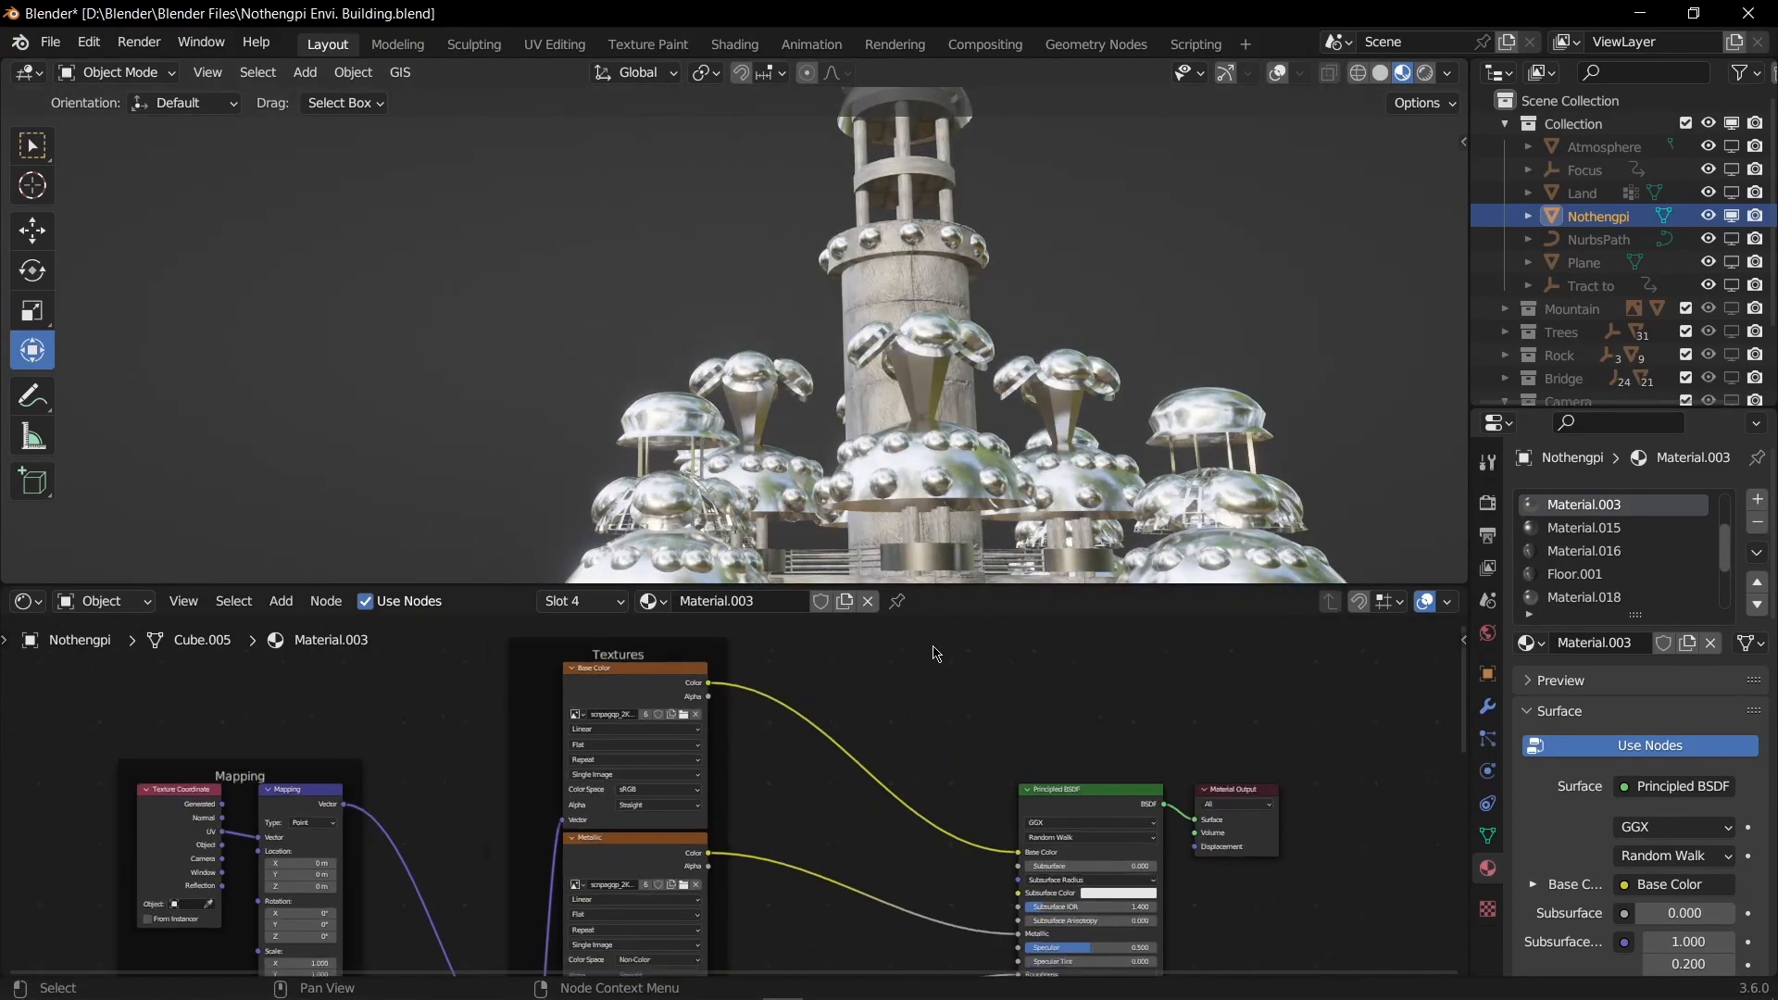
{"action": "middle_click_drag", "start_coordinate": [754, 871], "coordinate": [848, 692]}
{"action": "scroll", "coordinate": [887, 811], "scroll_direction": "down", "scroll_amount": 2}
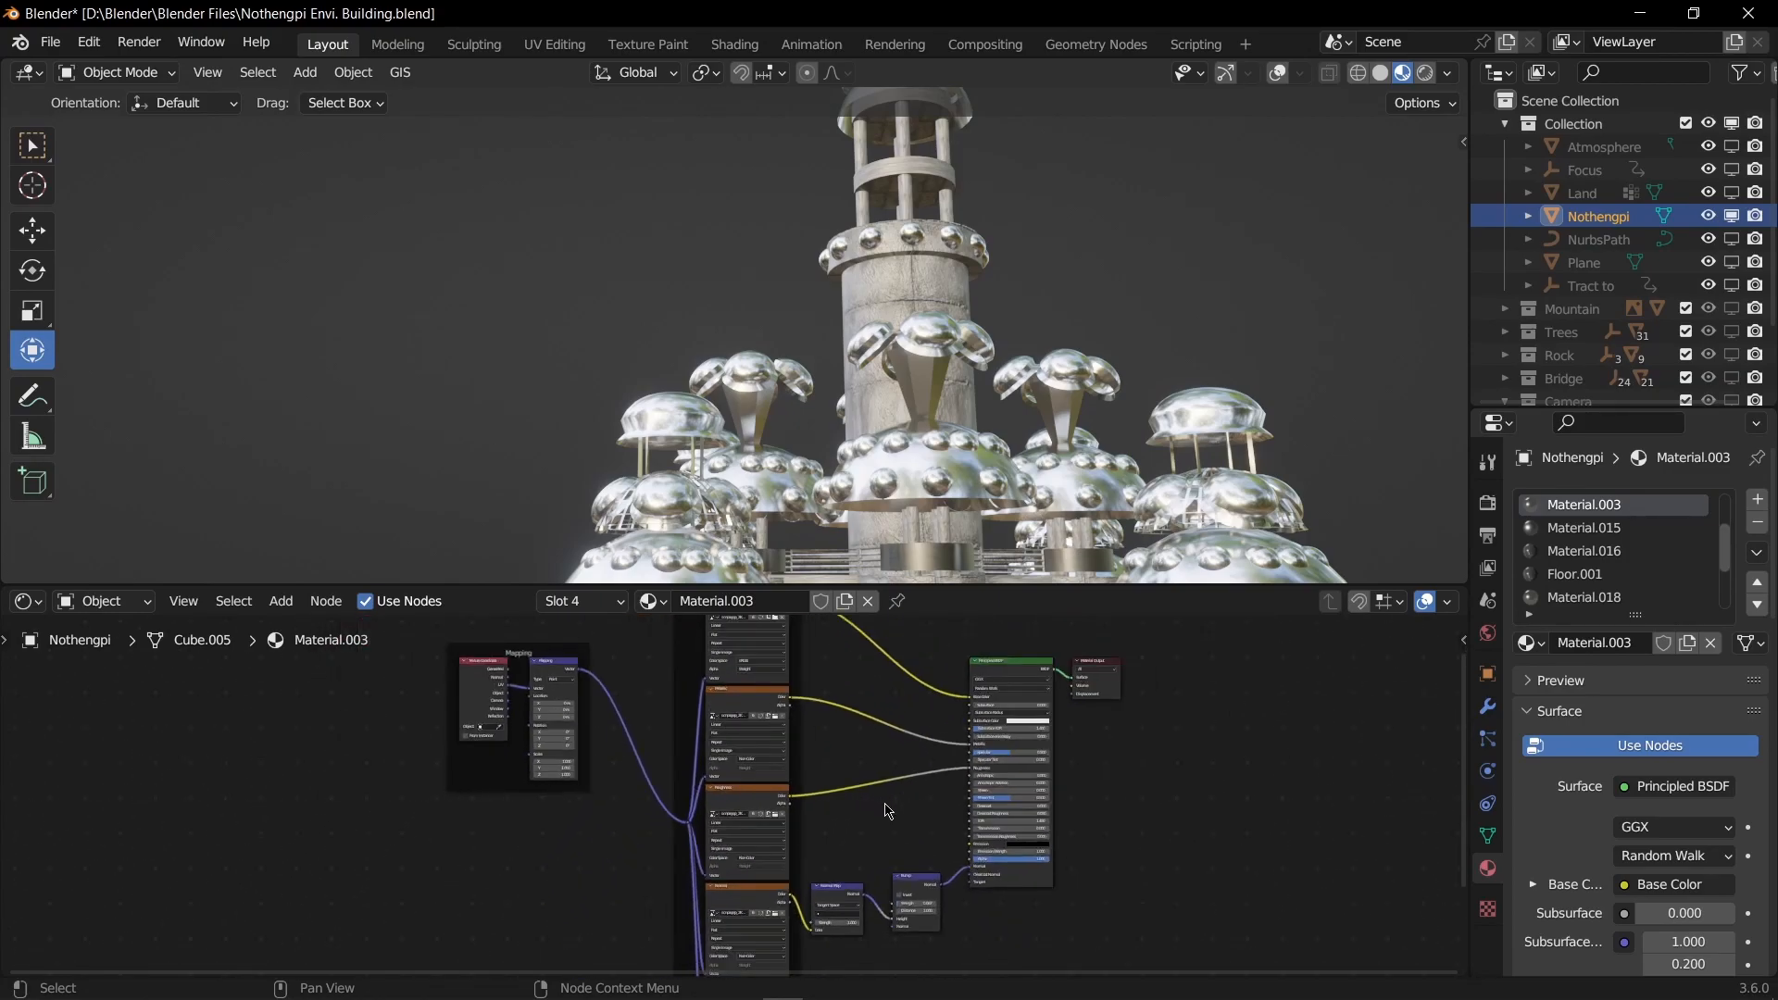
{"action": "scroll", "coordinate": [886, 809], "scroll_direction": "down", "scroll_amount": 1}
{"action": "middle_click_drag", "start_coordinate": [870, 790], "coordinate": [860, 896]}
{"action": "scroll", "coordinate": [843, 902], "scroll_direction": "up", "scroll_amount": 1}
{"action": "scroll", "coordinate": [844, 909], "scroll_direction": "up", "scroll_amount": 3}
{"action": "middle_click_drag", "start_coordinate": [986, 782], "coordinate": [842, 778]}
{"action": "scroll", "coordinate": [885, 880], "scroll_direction": "up", "scroll_amount": 2}
Step: Unplug the Base Color texture from the Principled BSDF and reconnect its Color output to the Base Color input
{"action": "left_click_drag", "start_coordinate": [1174, 872], "coordinate": [1095, 866]}
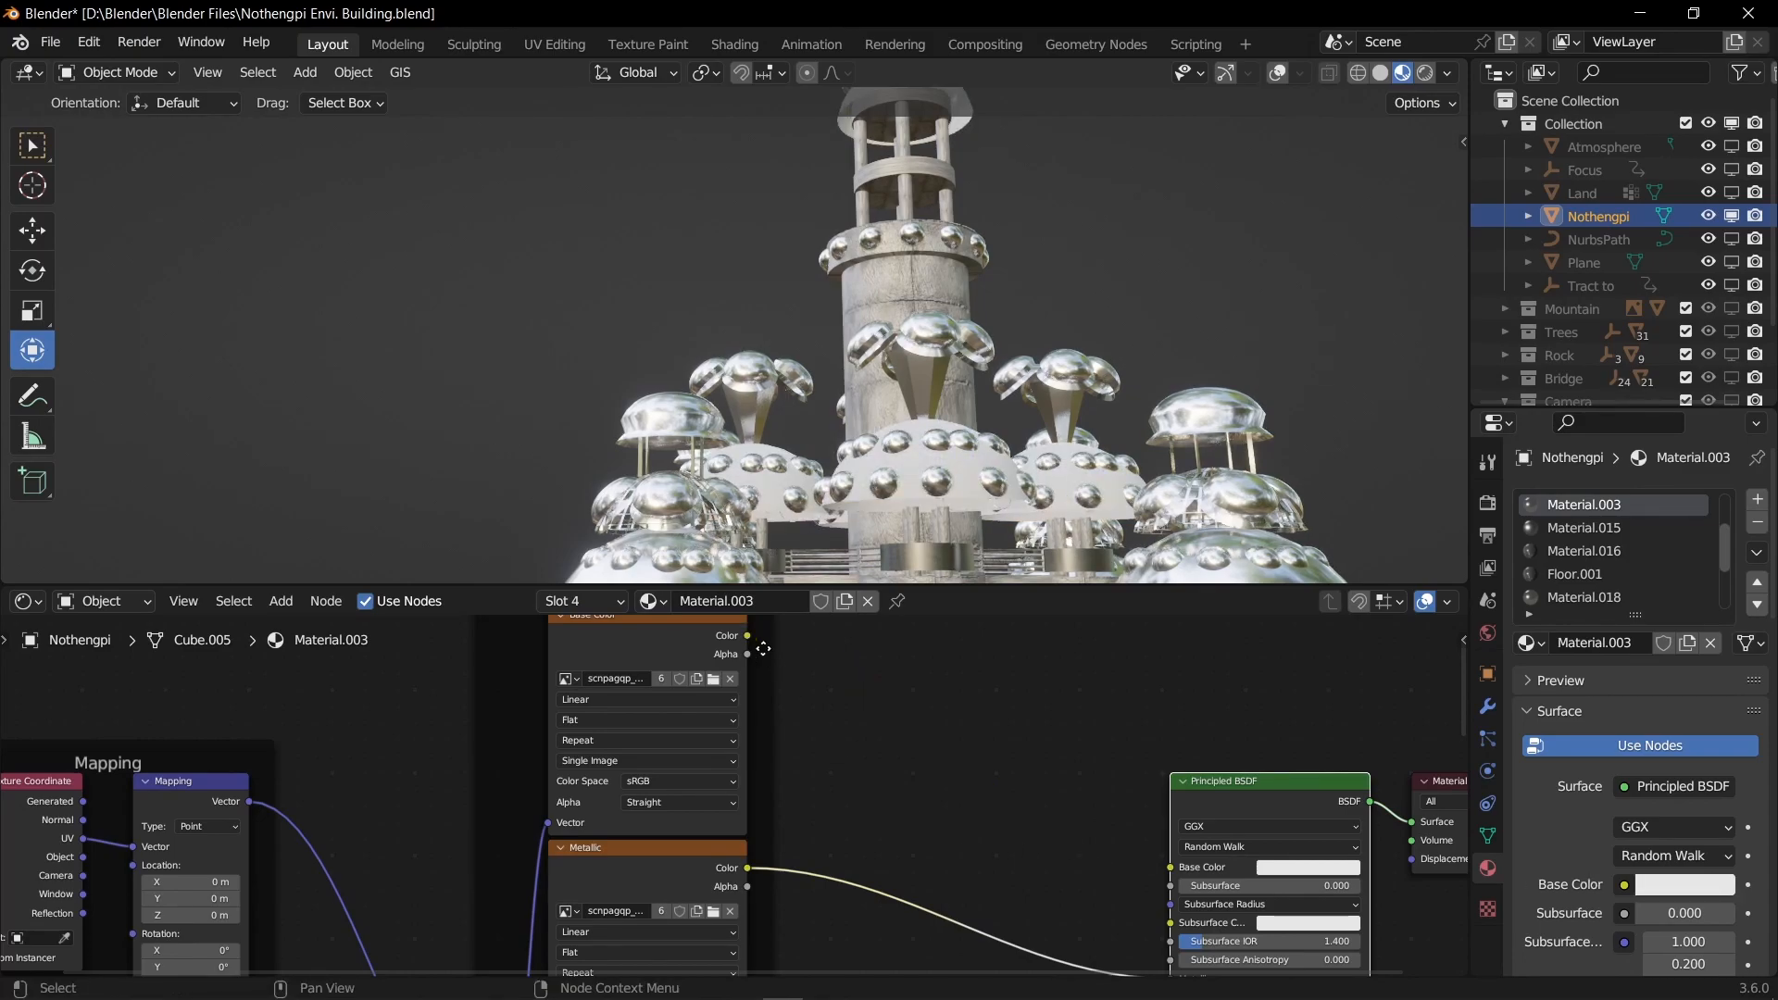
{"action": "left_click_drag", "start_coordinate": [751, 639], "coordinate": [874, 690]}
{"action": "left_click_drag", "start_coordinate": [1213, 878], "coordinate": [1213, 876]}
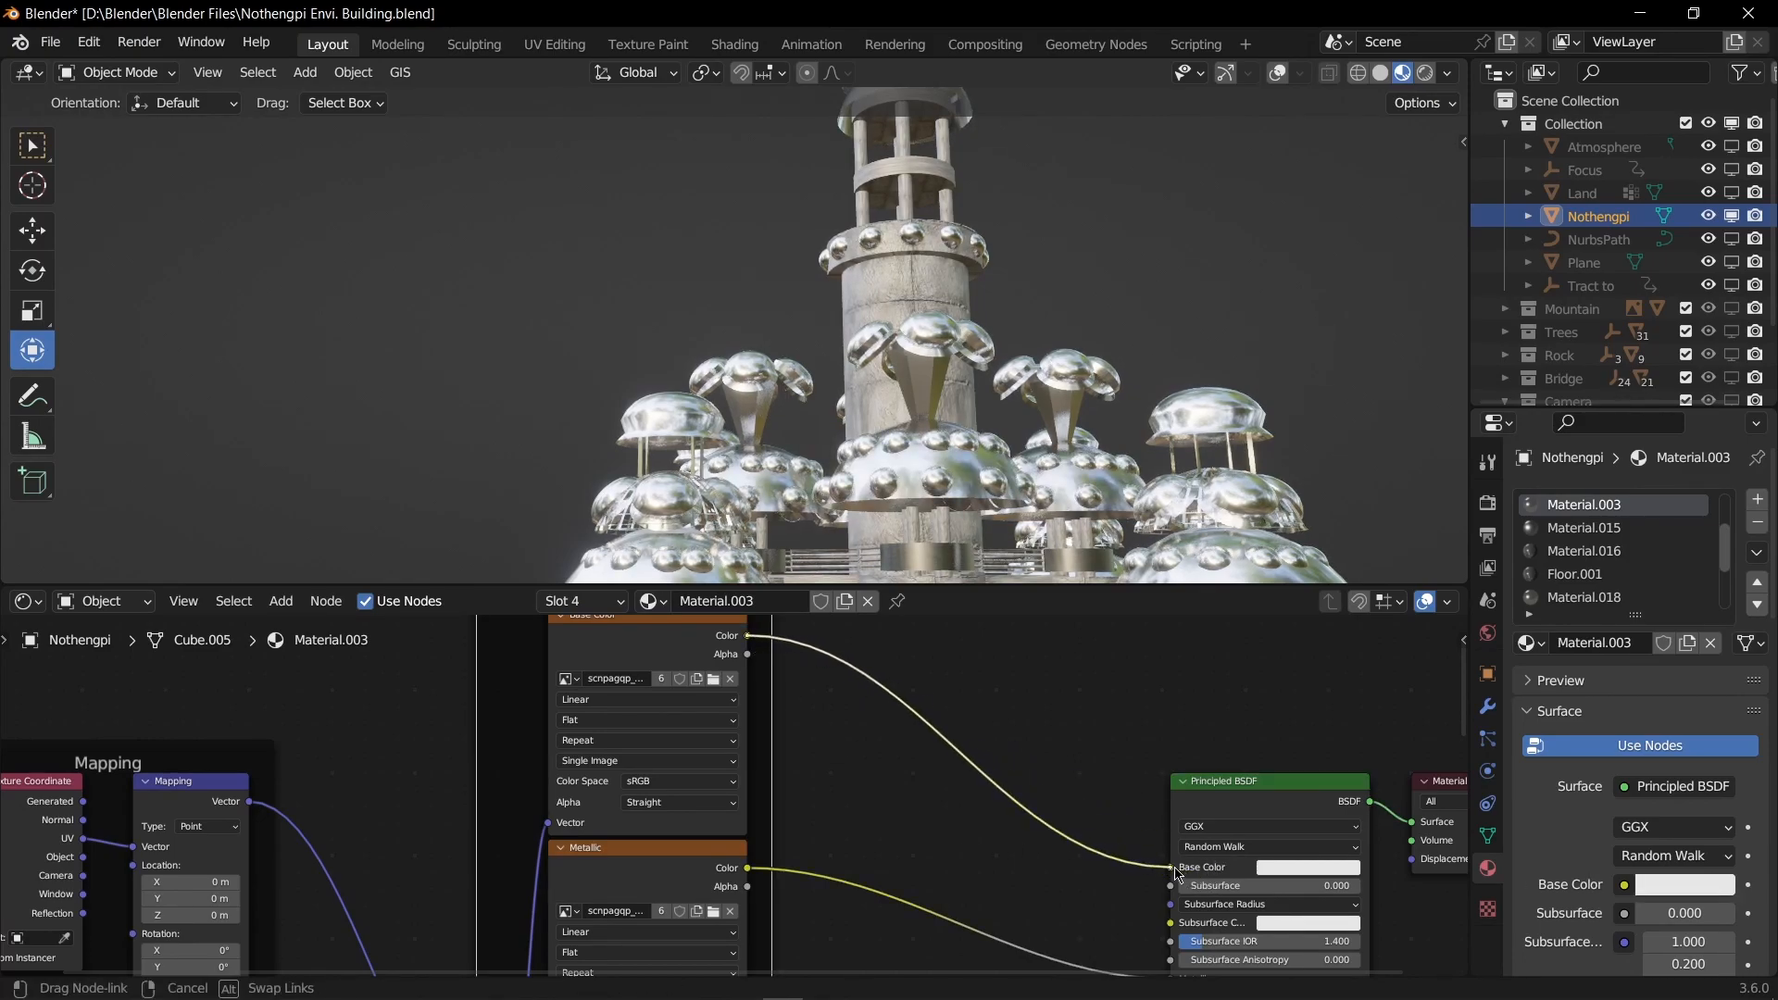
Step: Add a new Principled BSDF node in the empty space left of Material.003's Mapping frame
{"action": "scroll", "coordinate": [1209, 796], "scroll_direction": "down", "scroll_amount": 4}
{"action": "scroll", "coordinate": [1208, 796], "scroll_direction": "down", "scroll_amount": 3}
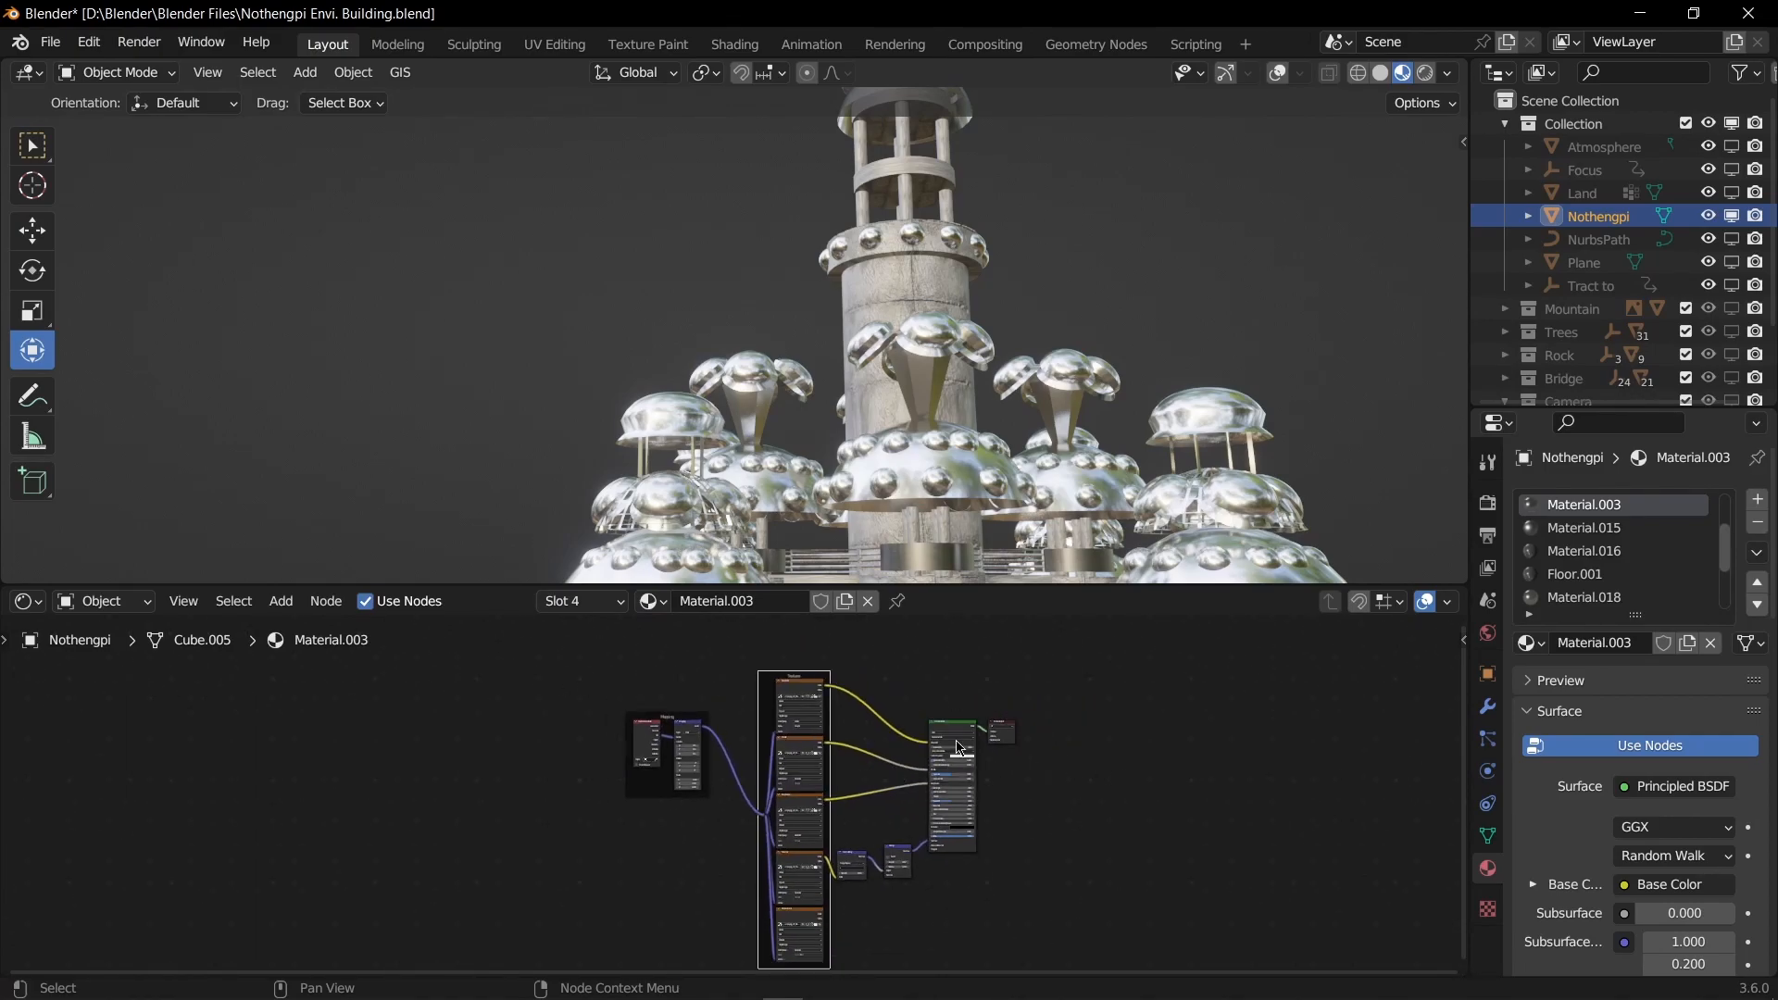
{"action": "middle_click_drag", "start_coordinate": [318, 714], "coordinate": [500, 732]}
{"action": "key", "text": "shift+a"}
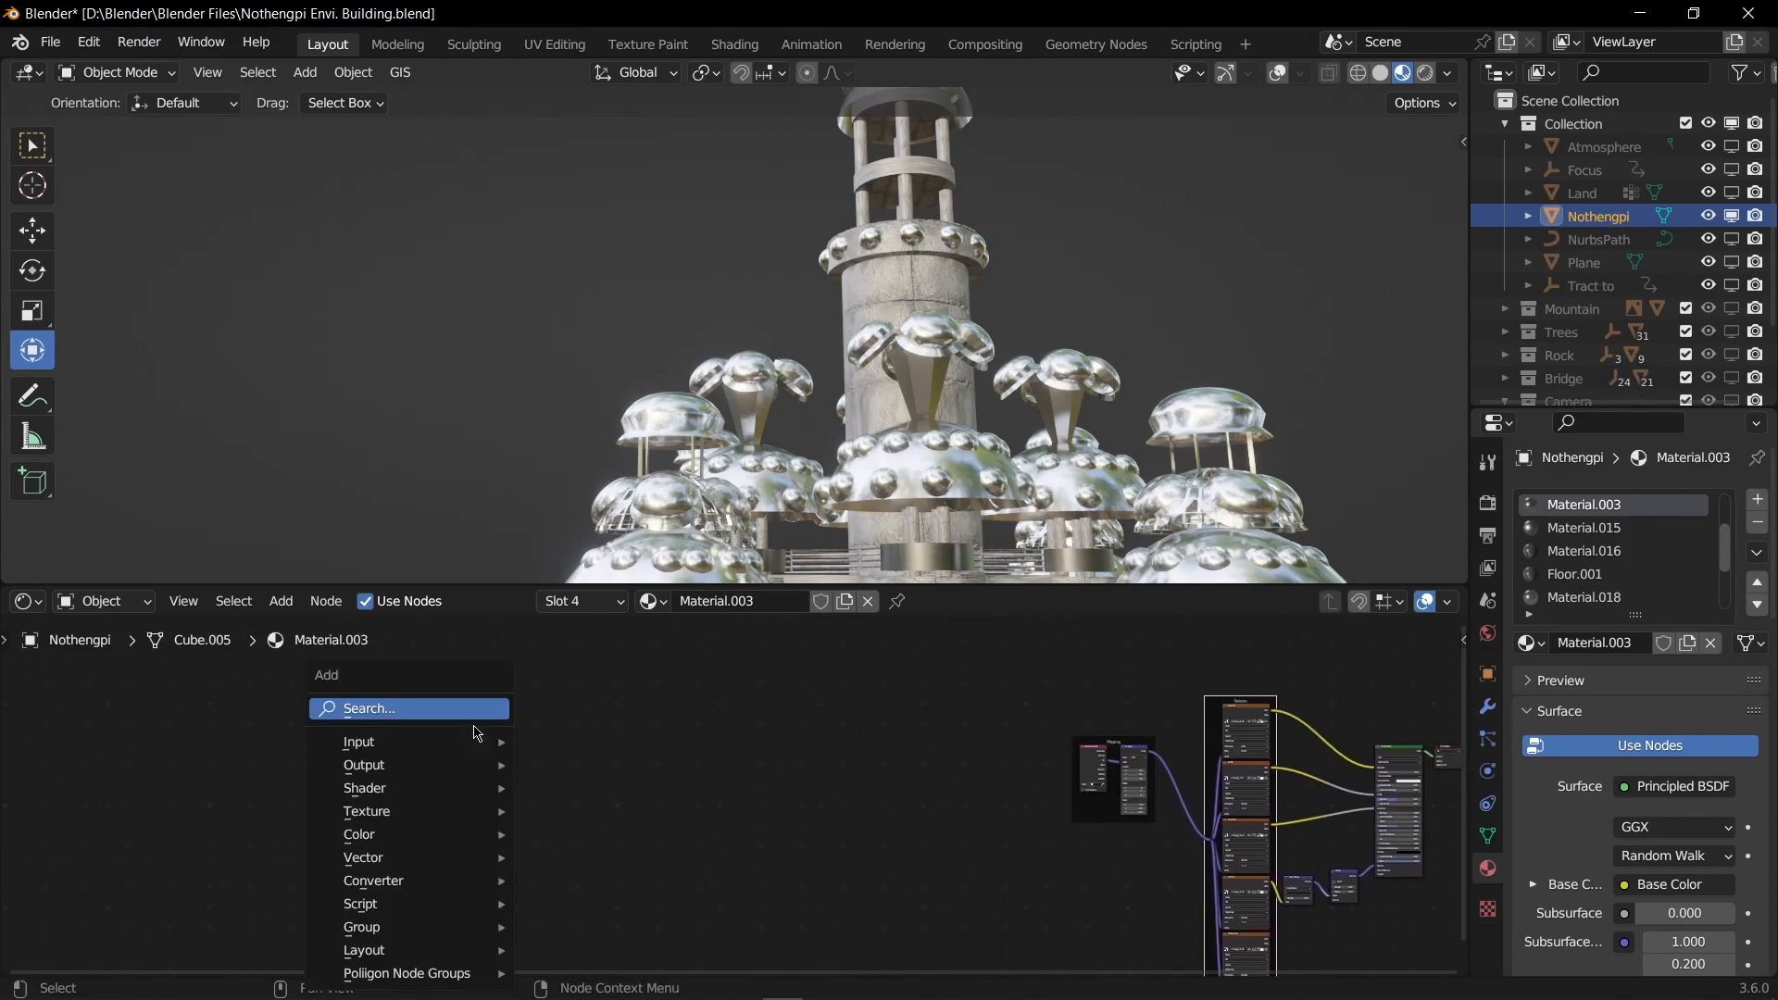
{"action": "left_click", "coordinate": [477, 708]}
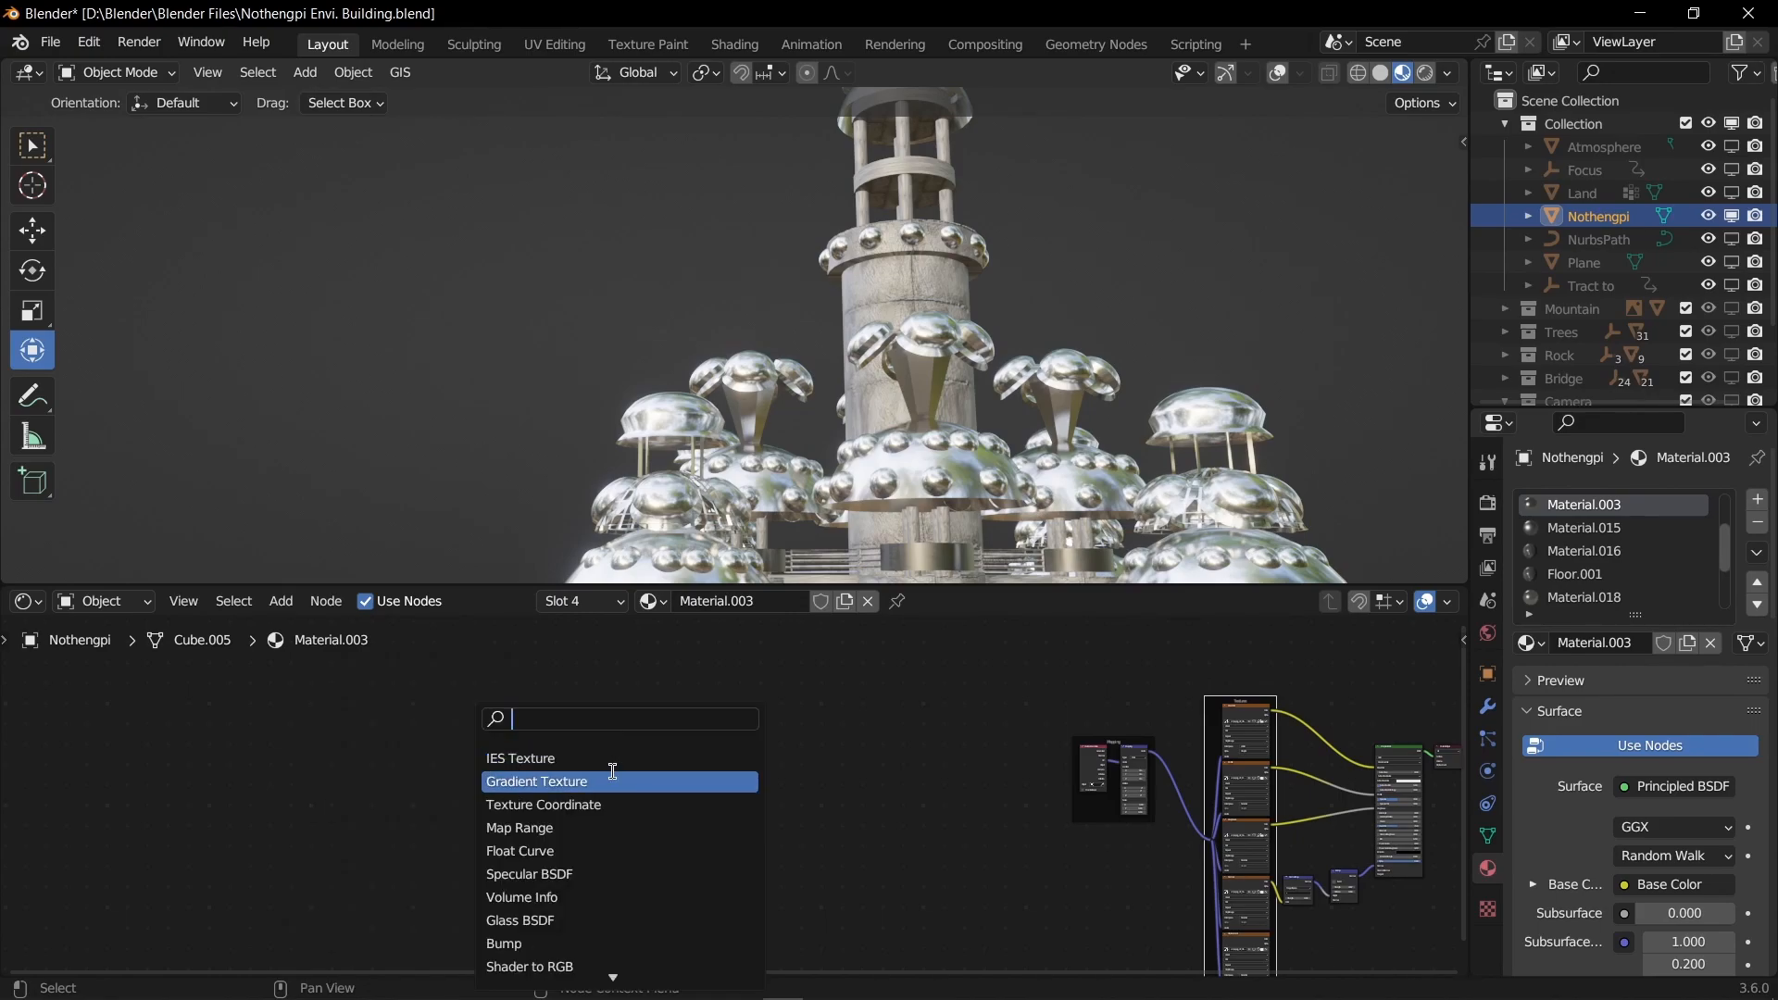
{"action": "type", "text": "princ"}
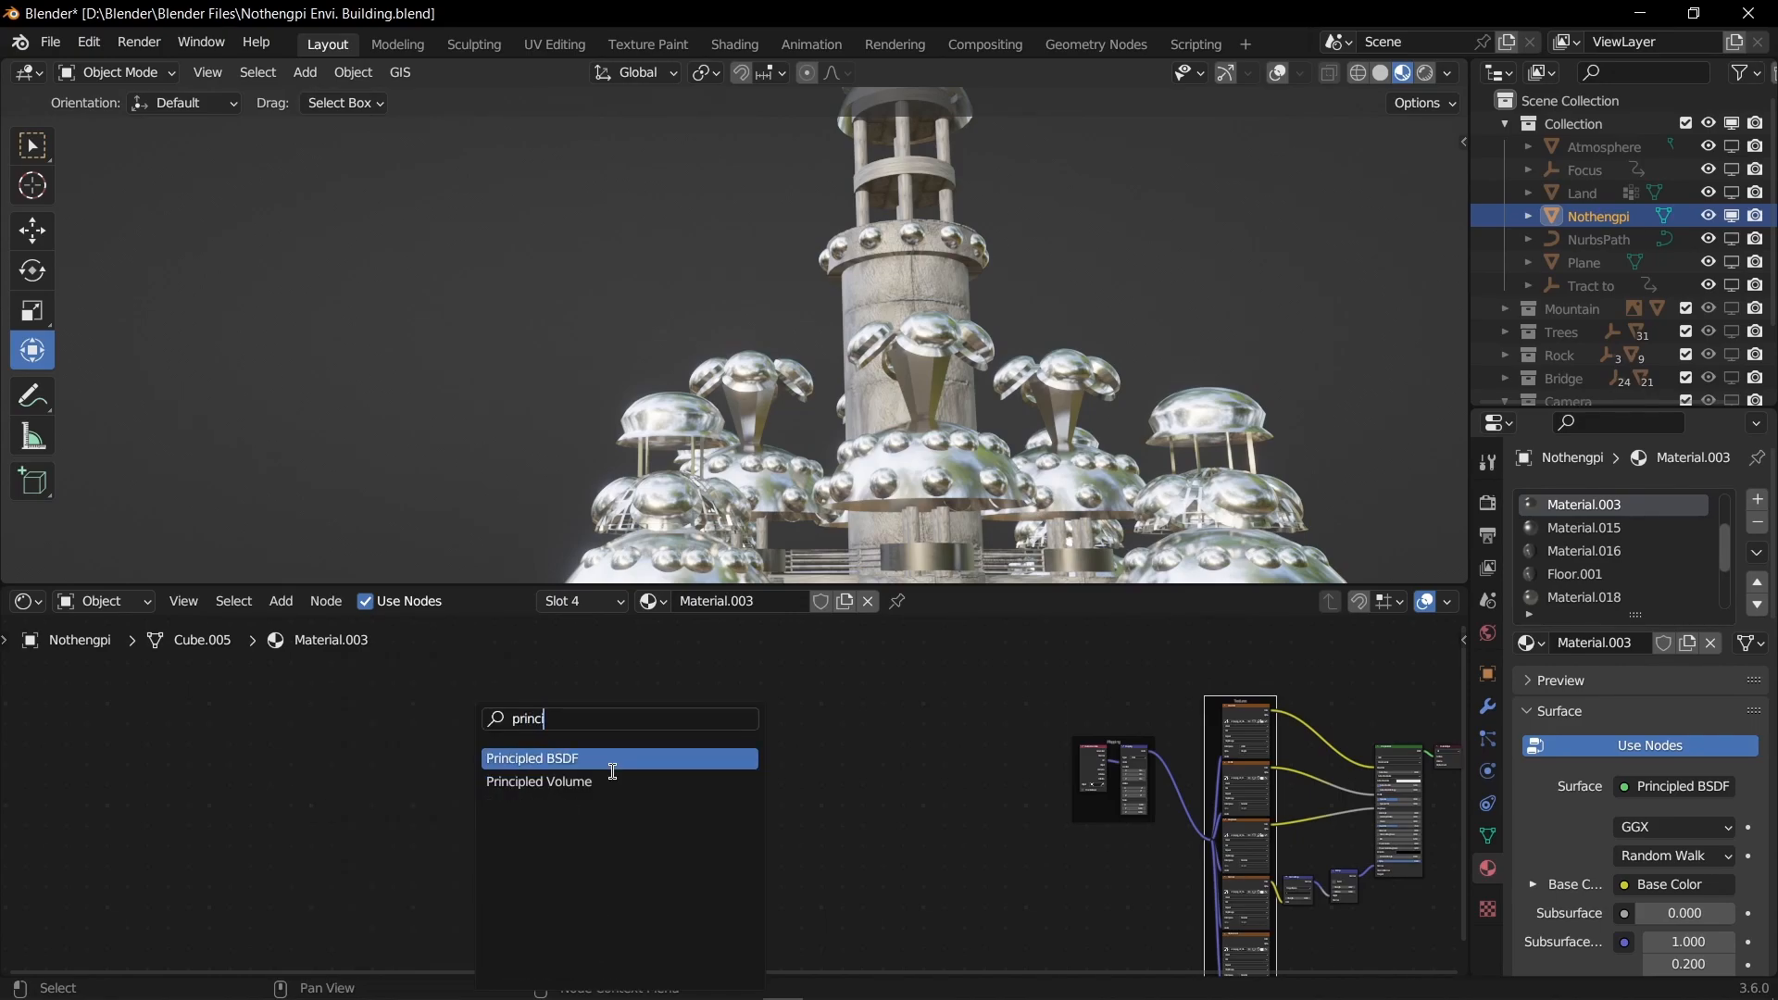
{"action": "left_click", "coordinate": [606, 781]}
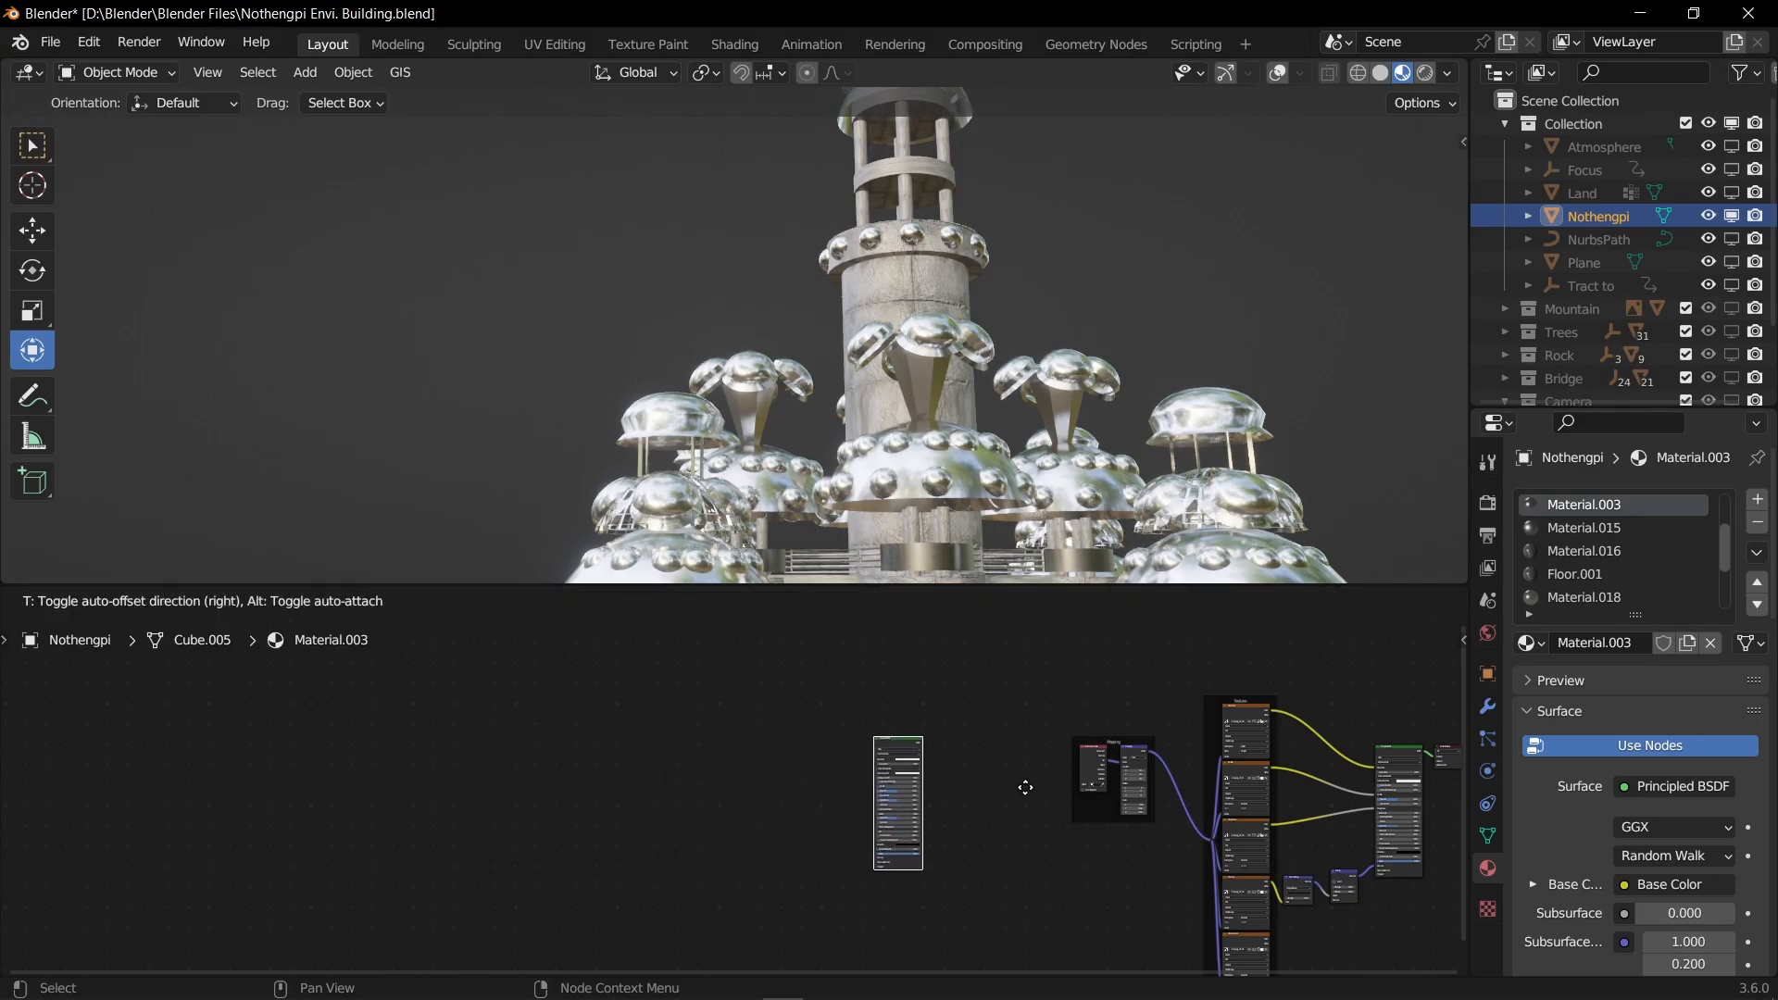
{"action": "left_click", "coordinate": [1047, 809]}
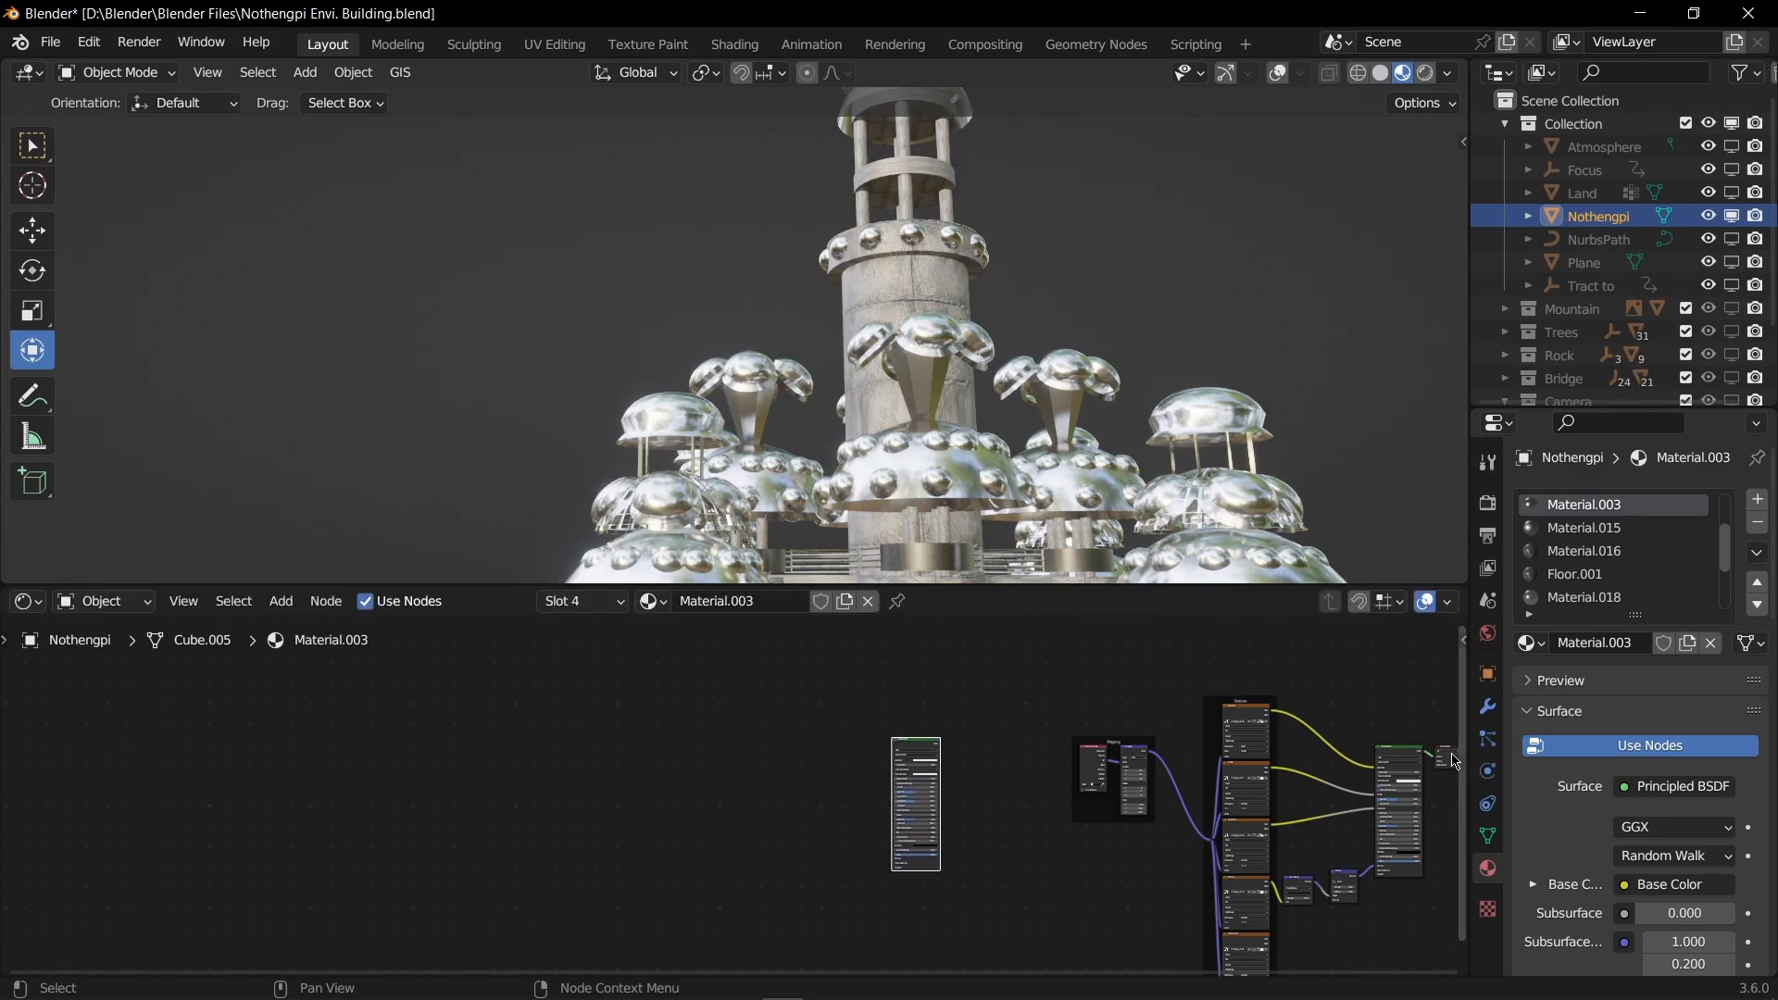
Step: Run Principled Texture Setup on the new shader with the albedo, AO, displacement, normal and roughness maps from Quixel's asphalt_fine_sjfnch0a folder
{"action": "scroll", "coordinate": [946, 744], "scroll_direction": "up", "scroll_amount": 3}
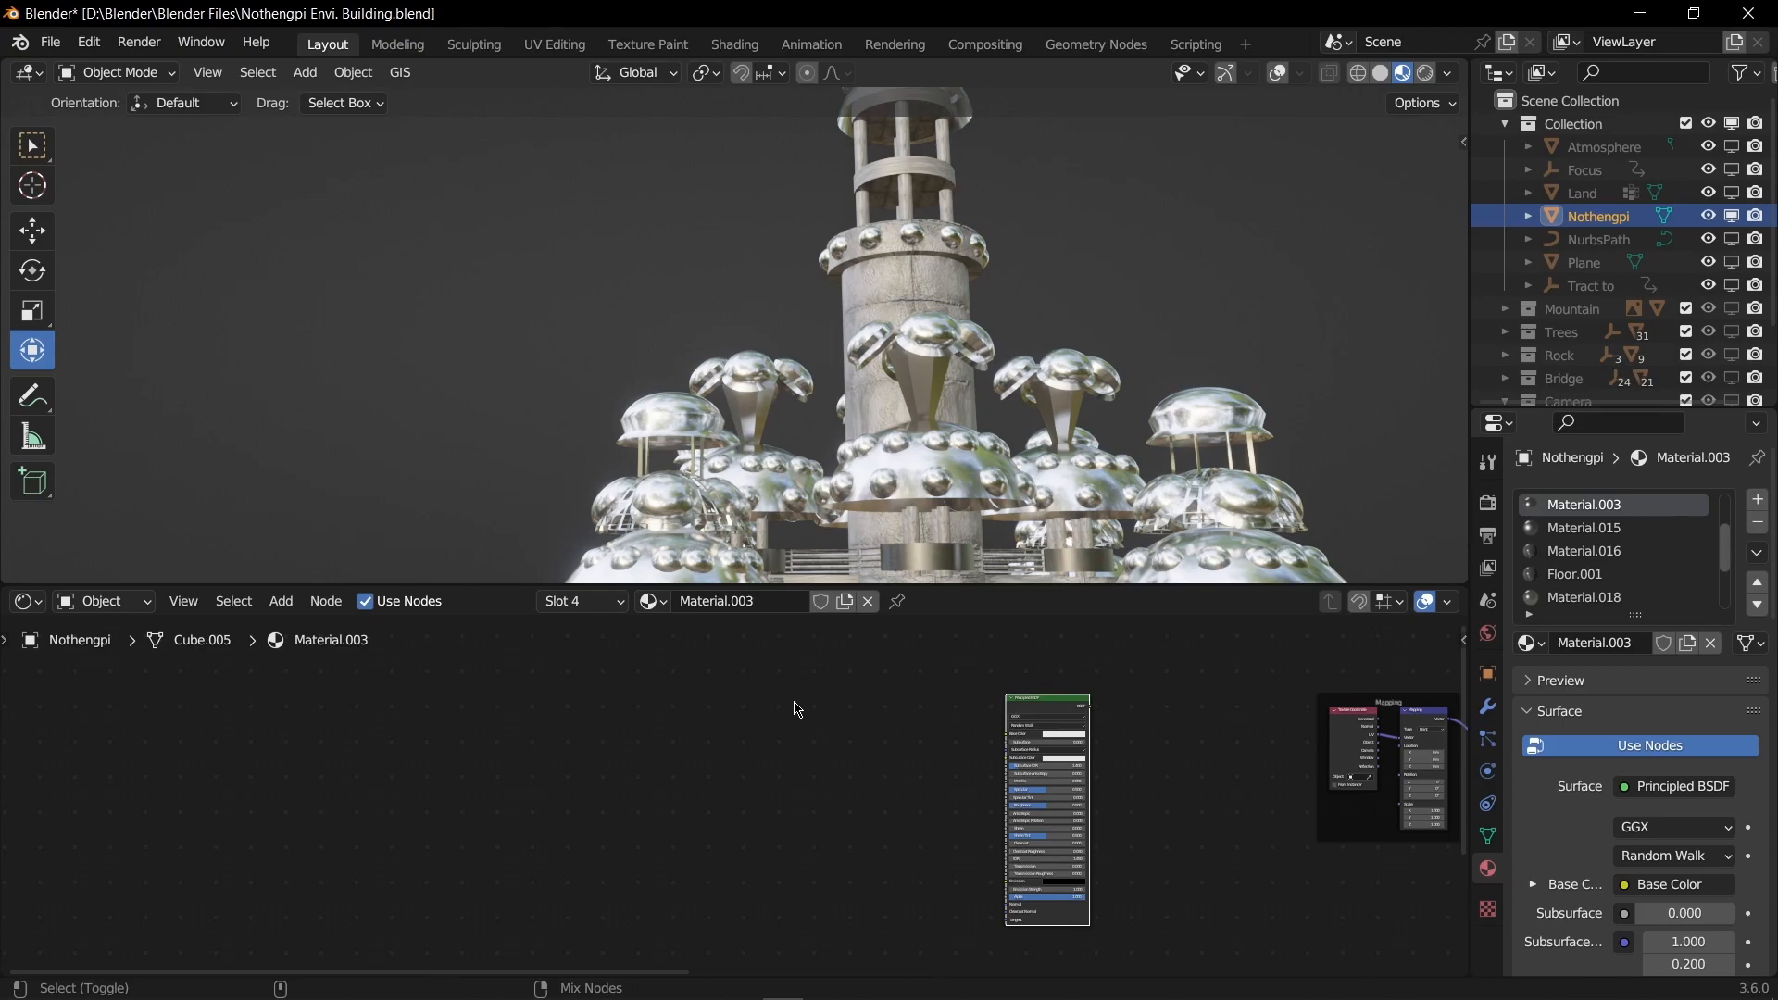
{"action": "key", "text": "ctrl+shift+t"}
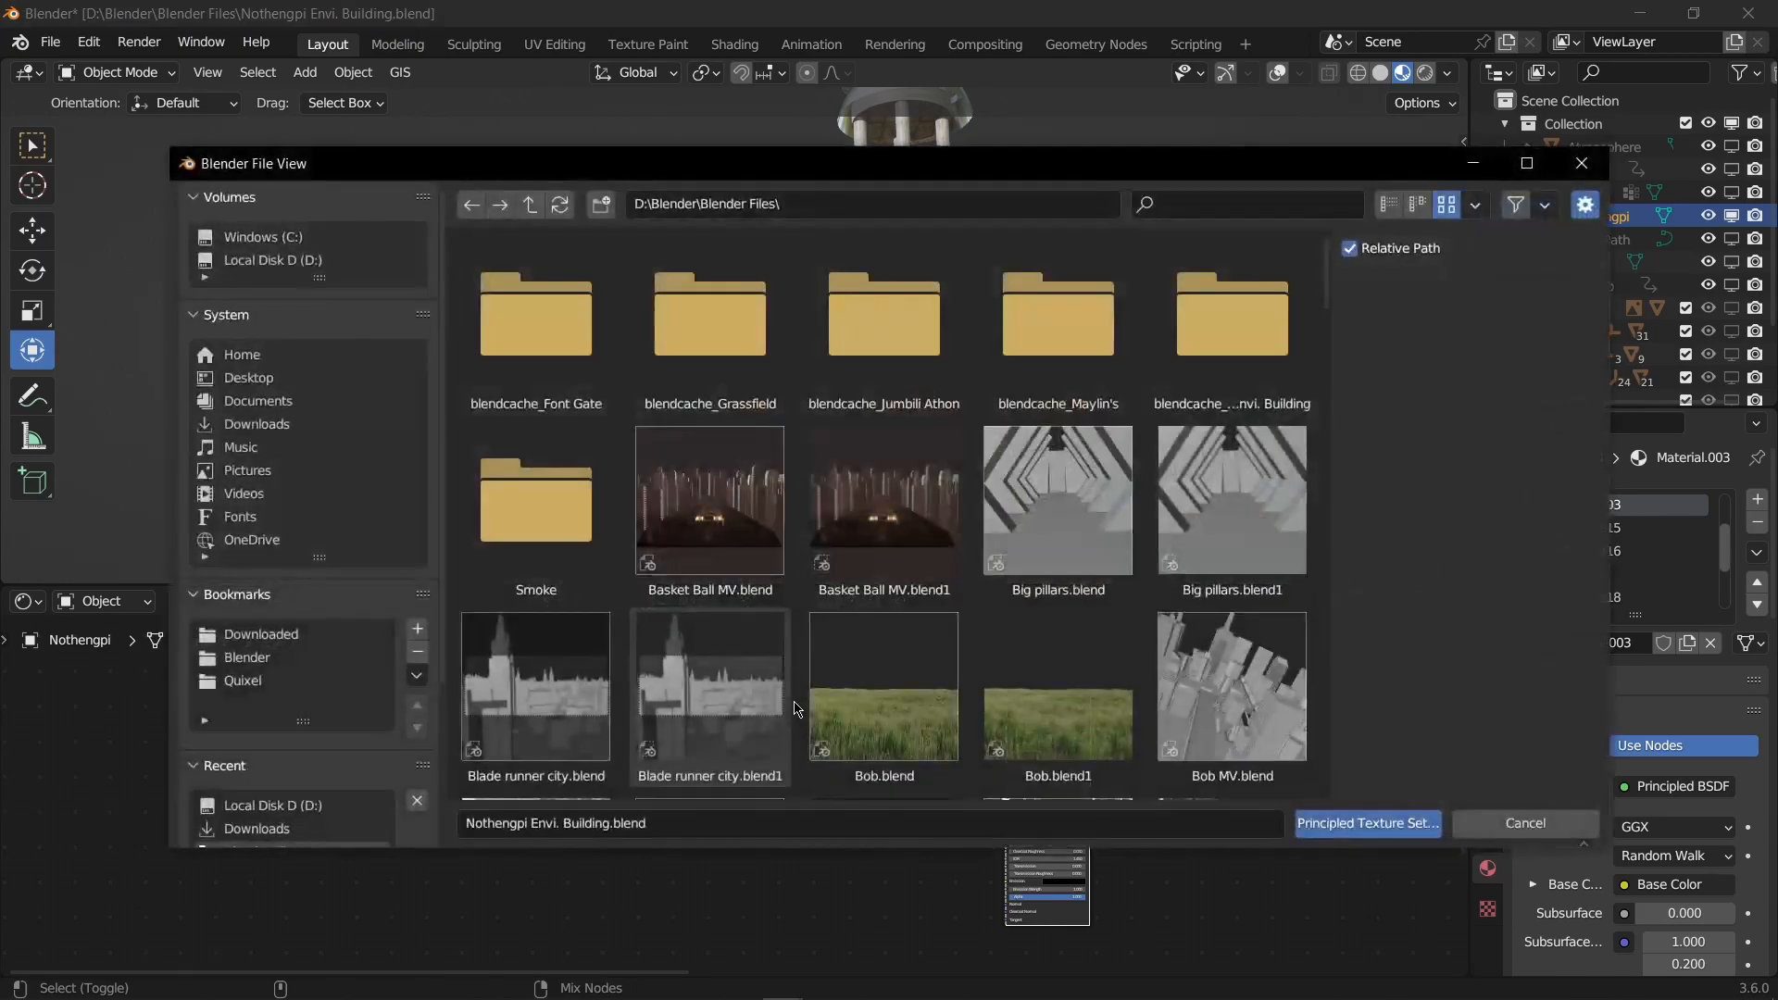
{"action": "left_click", "coordinate": [250, 683]}
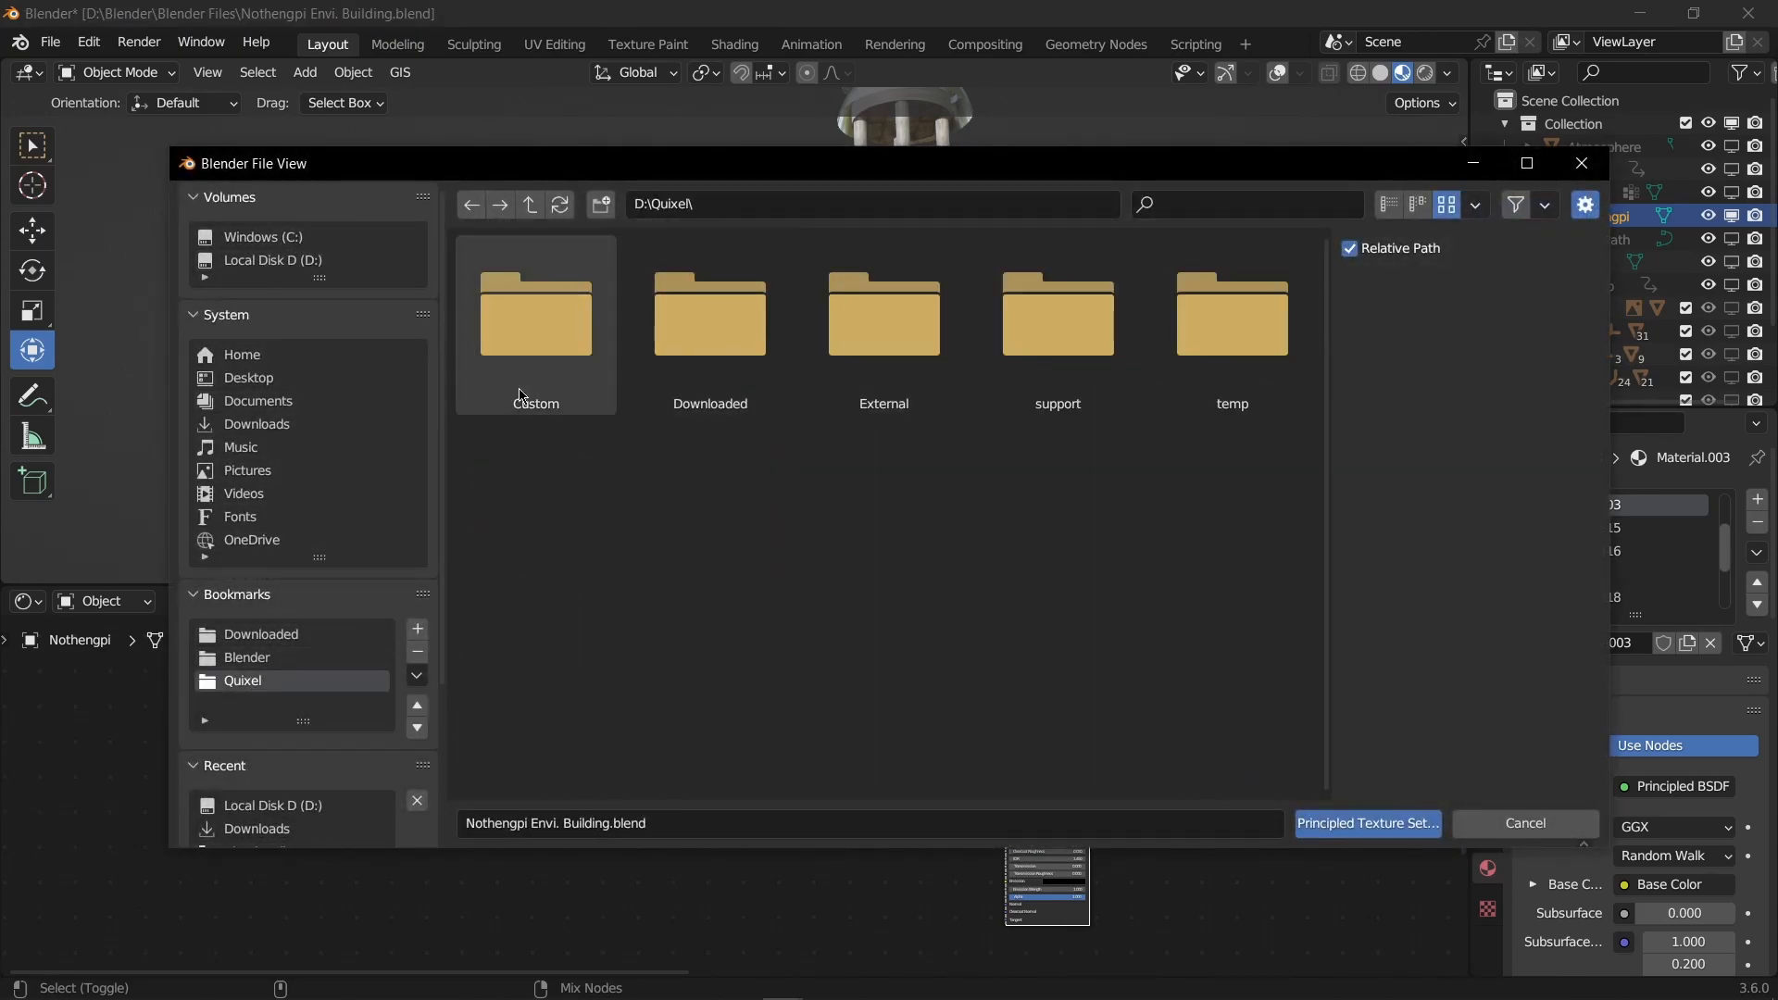
{"action": "double_click", "coordinate": [719, 365]}
{"action": "double_click", "coordinate": [580, 535]}
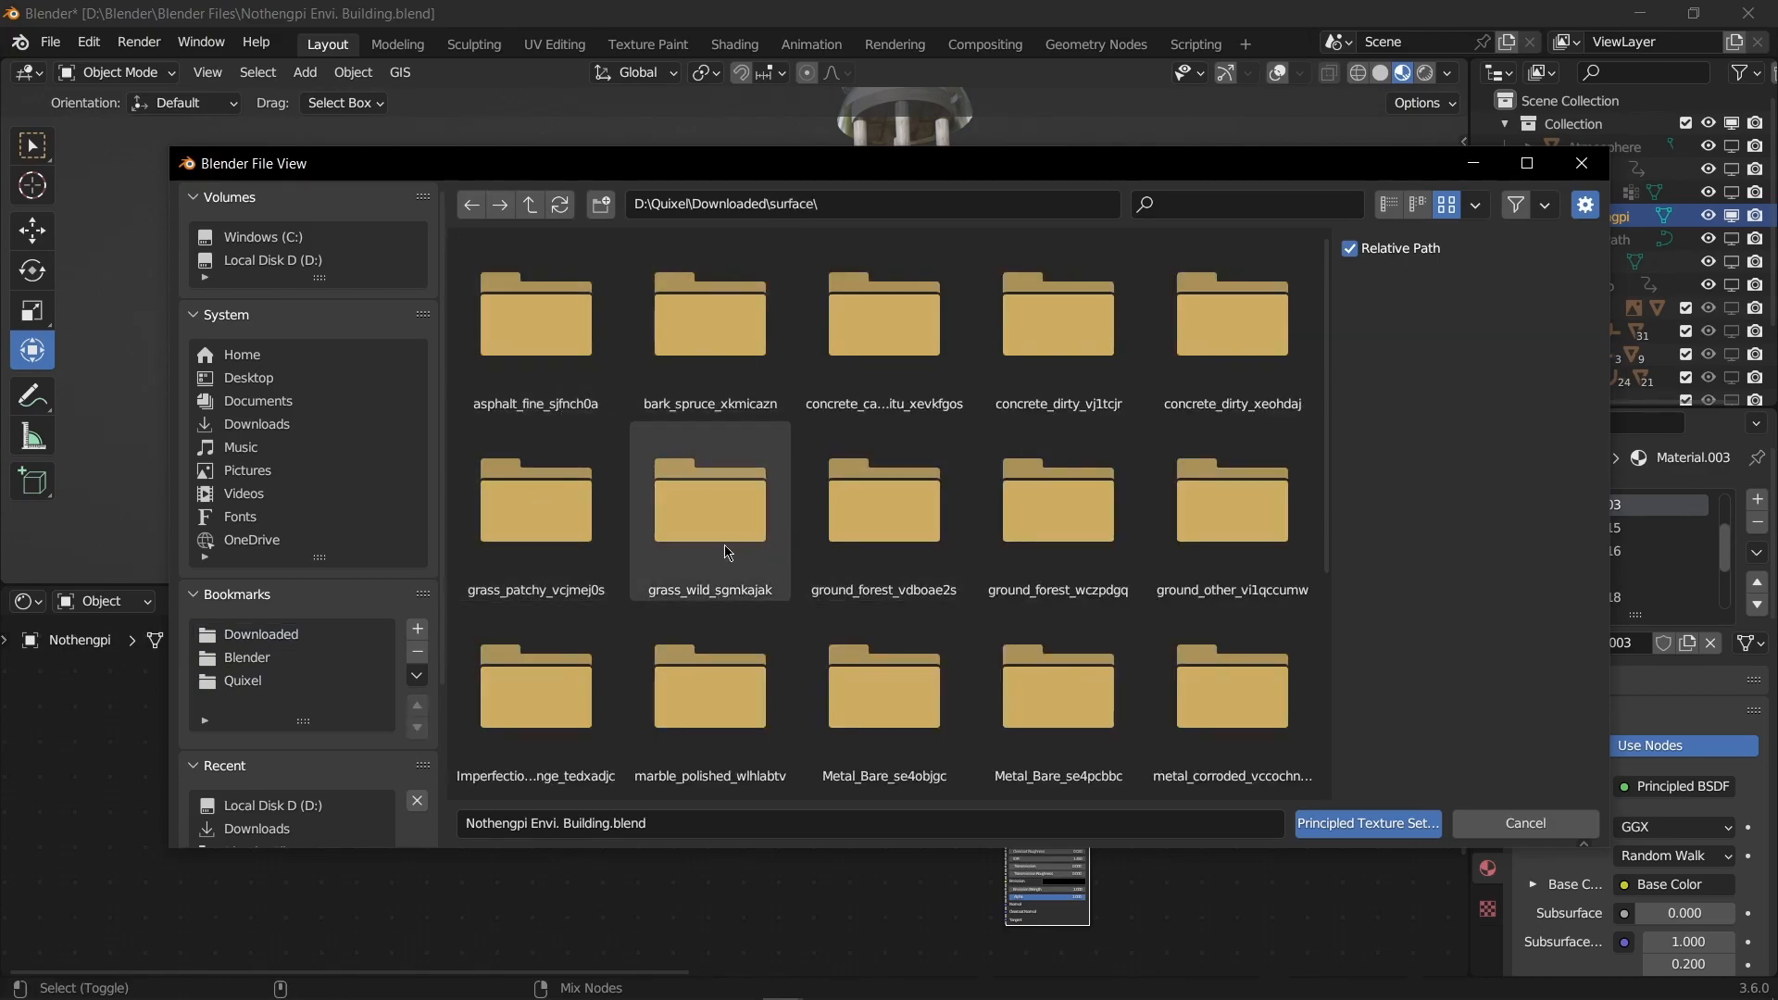
{"action": "double_click", "coordinate": [538, 392]}
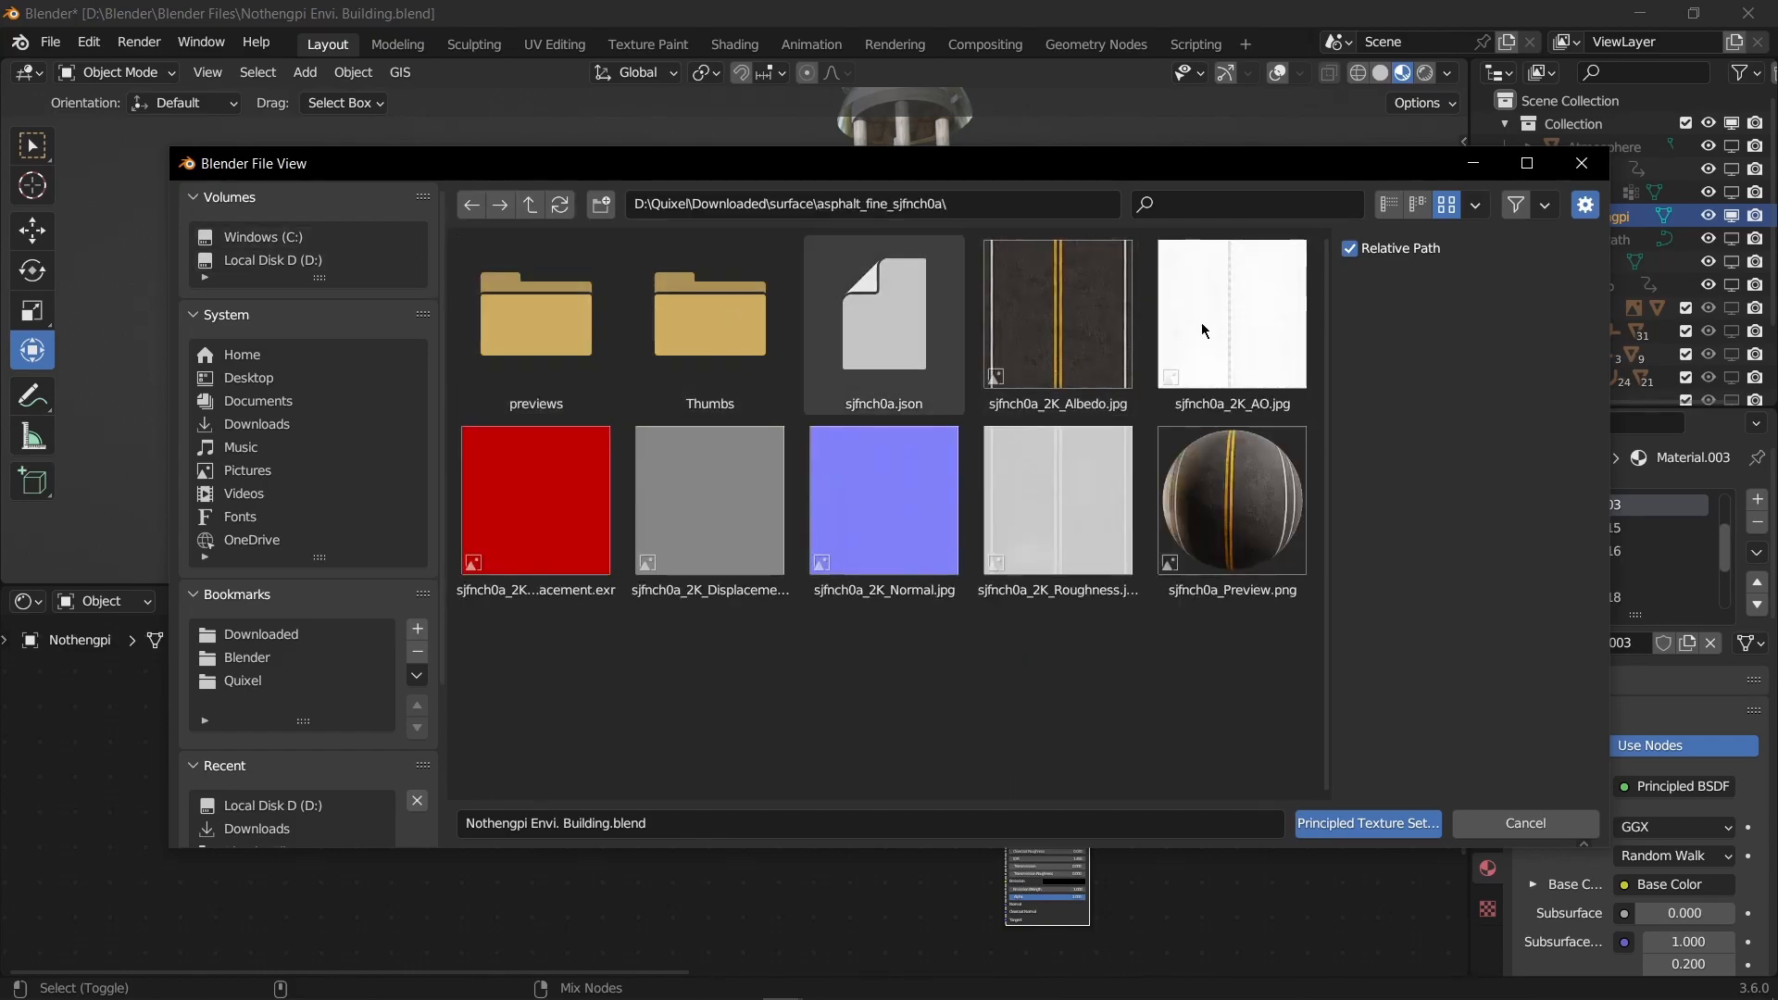
{"action": "left_click", "coordinate": [1049, 339]}
{"action": "left_click", "coordinate": [1085, 465], "text": "shift"}
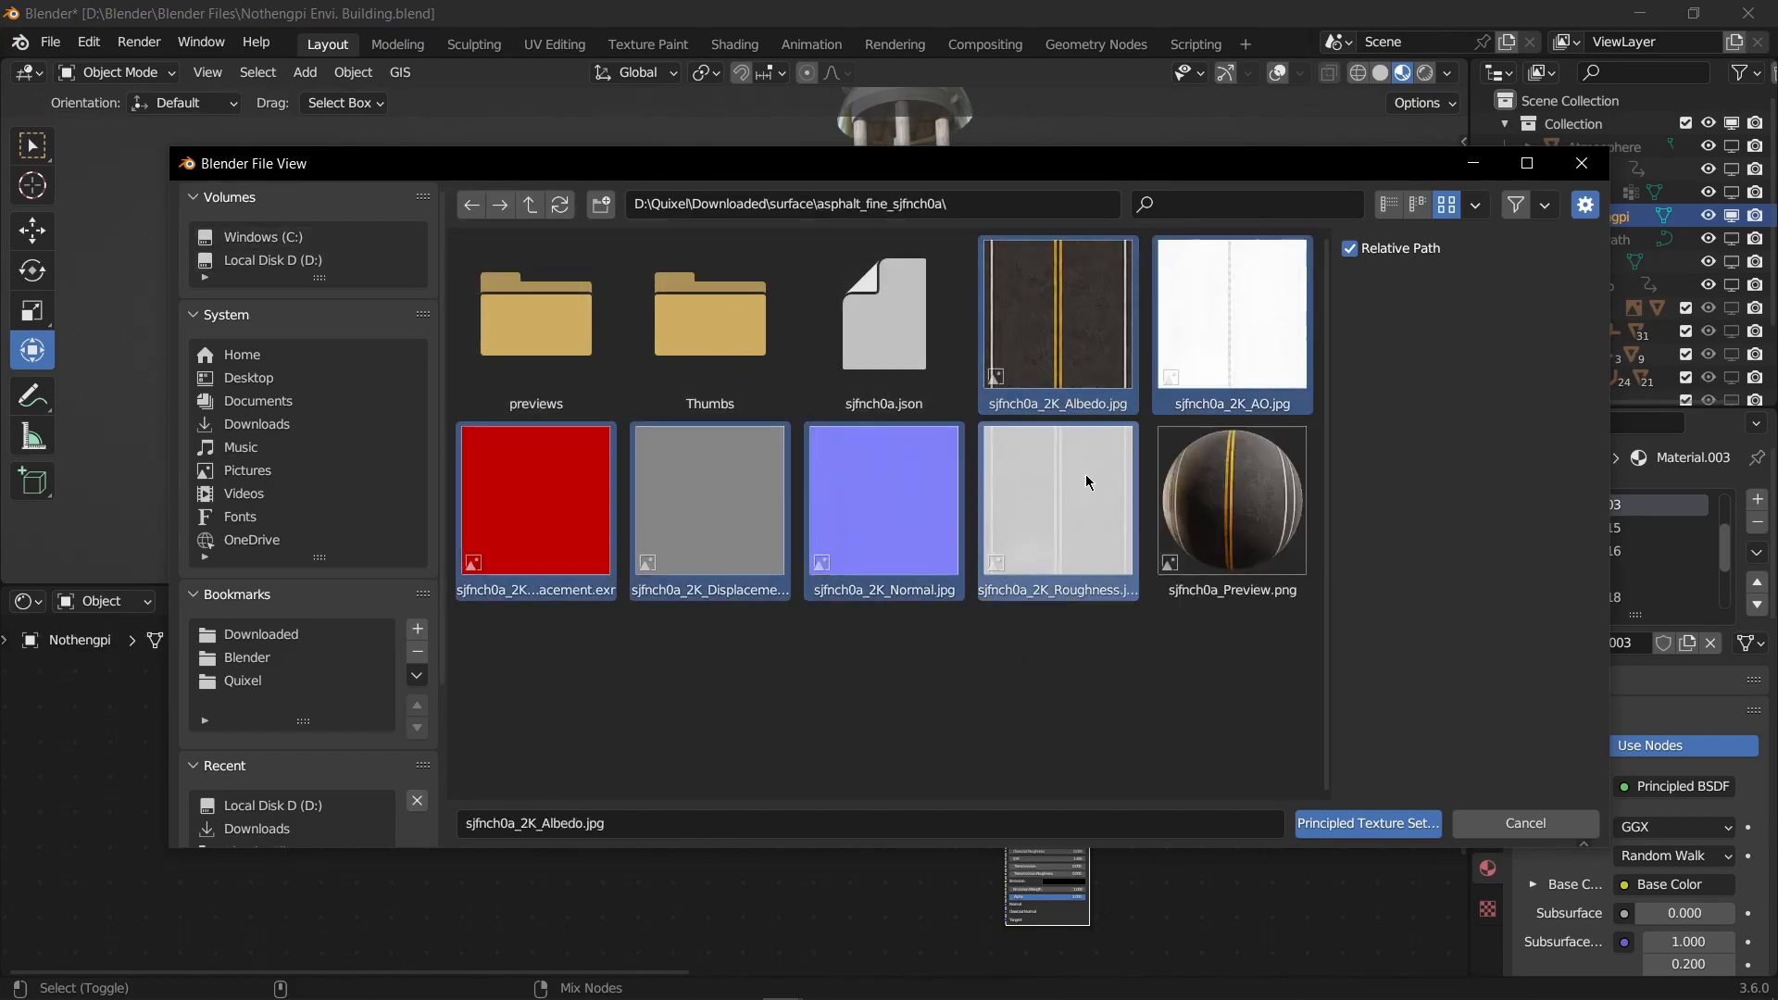
{"action": "left_click", "coordinate": [1359, 833]}
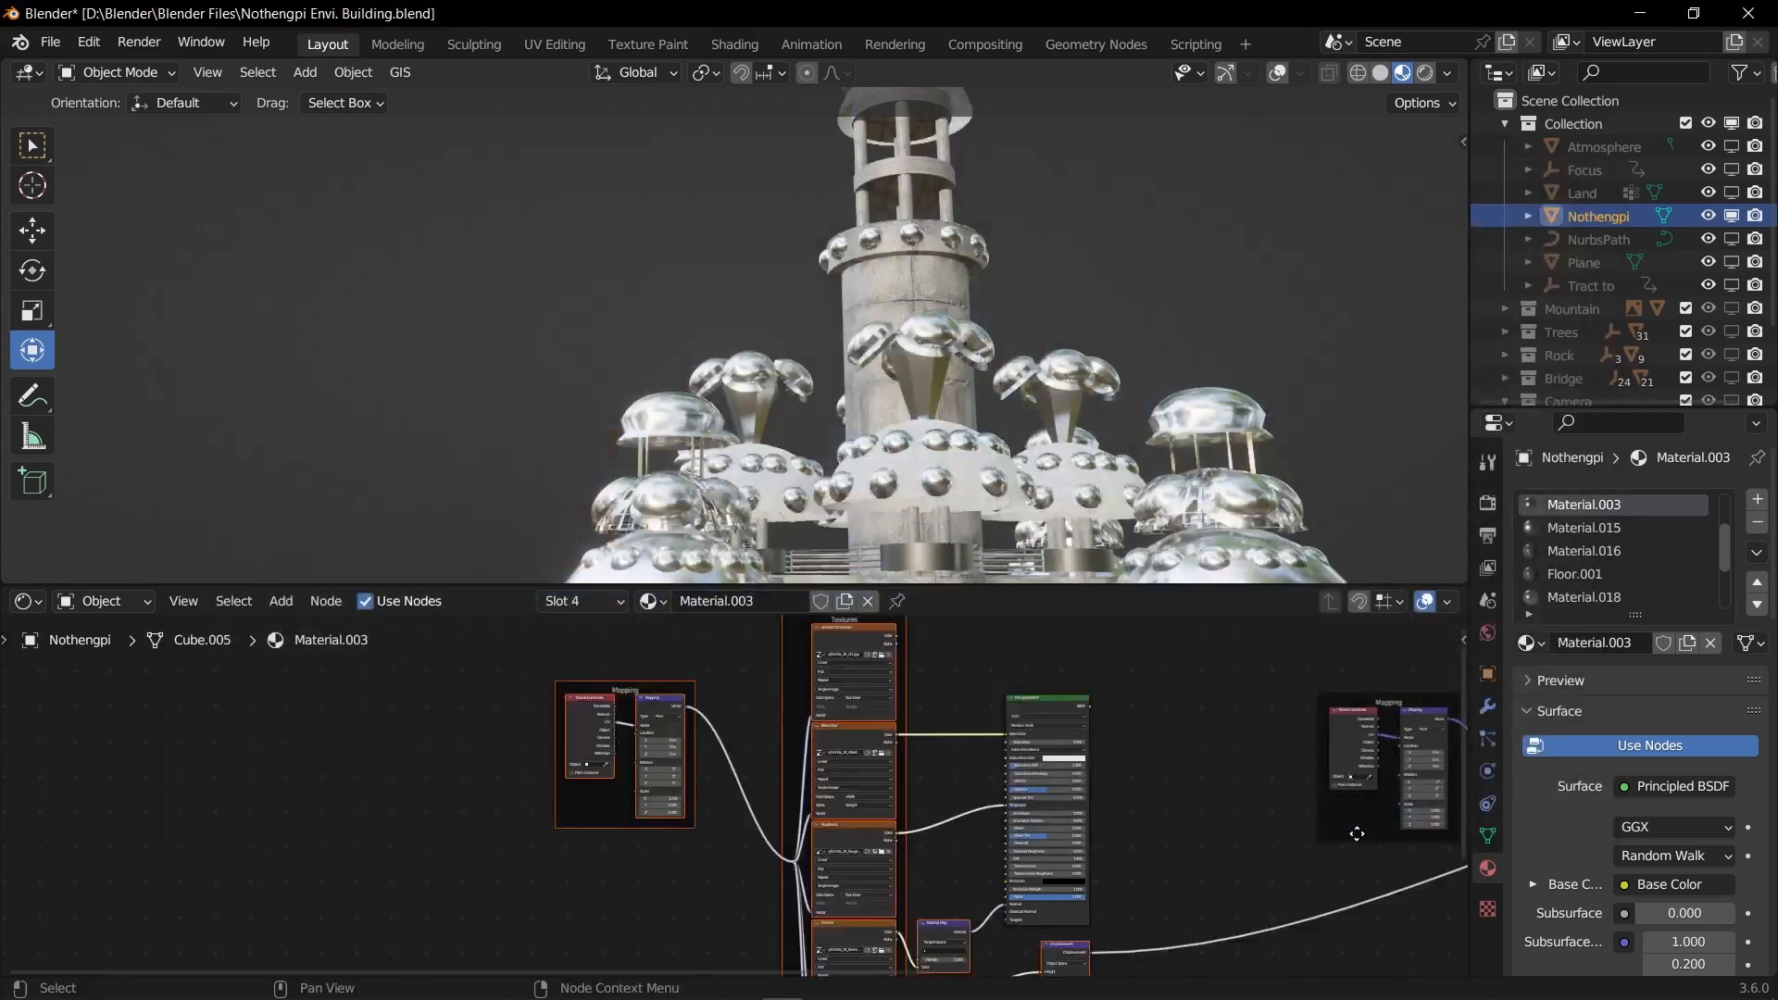
Step: Move the Material Output below the two node setups and plug the new Displacement node into its Surface input
{"action": "scroll", "coordinate": [1114, 811], "scroll_direction": "down", "scroll_amount": 2}
{"action": "scroll", "coordinate": [1115, 811], "scroll_direction": "down", "scroll_amount": 1}
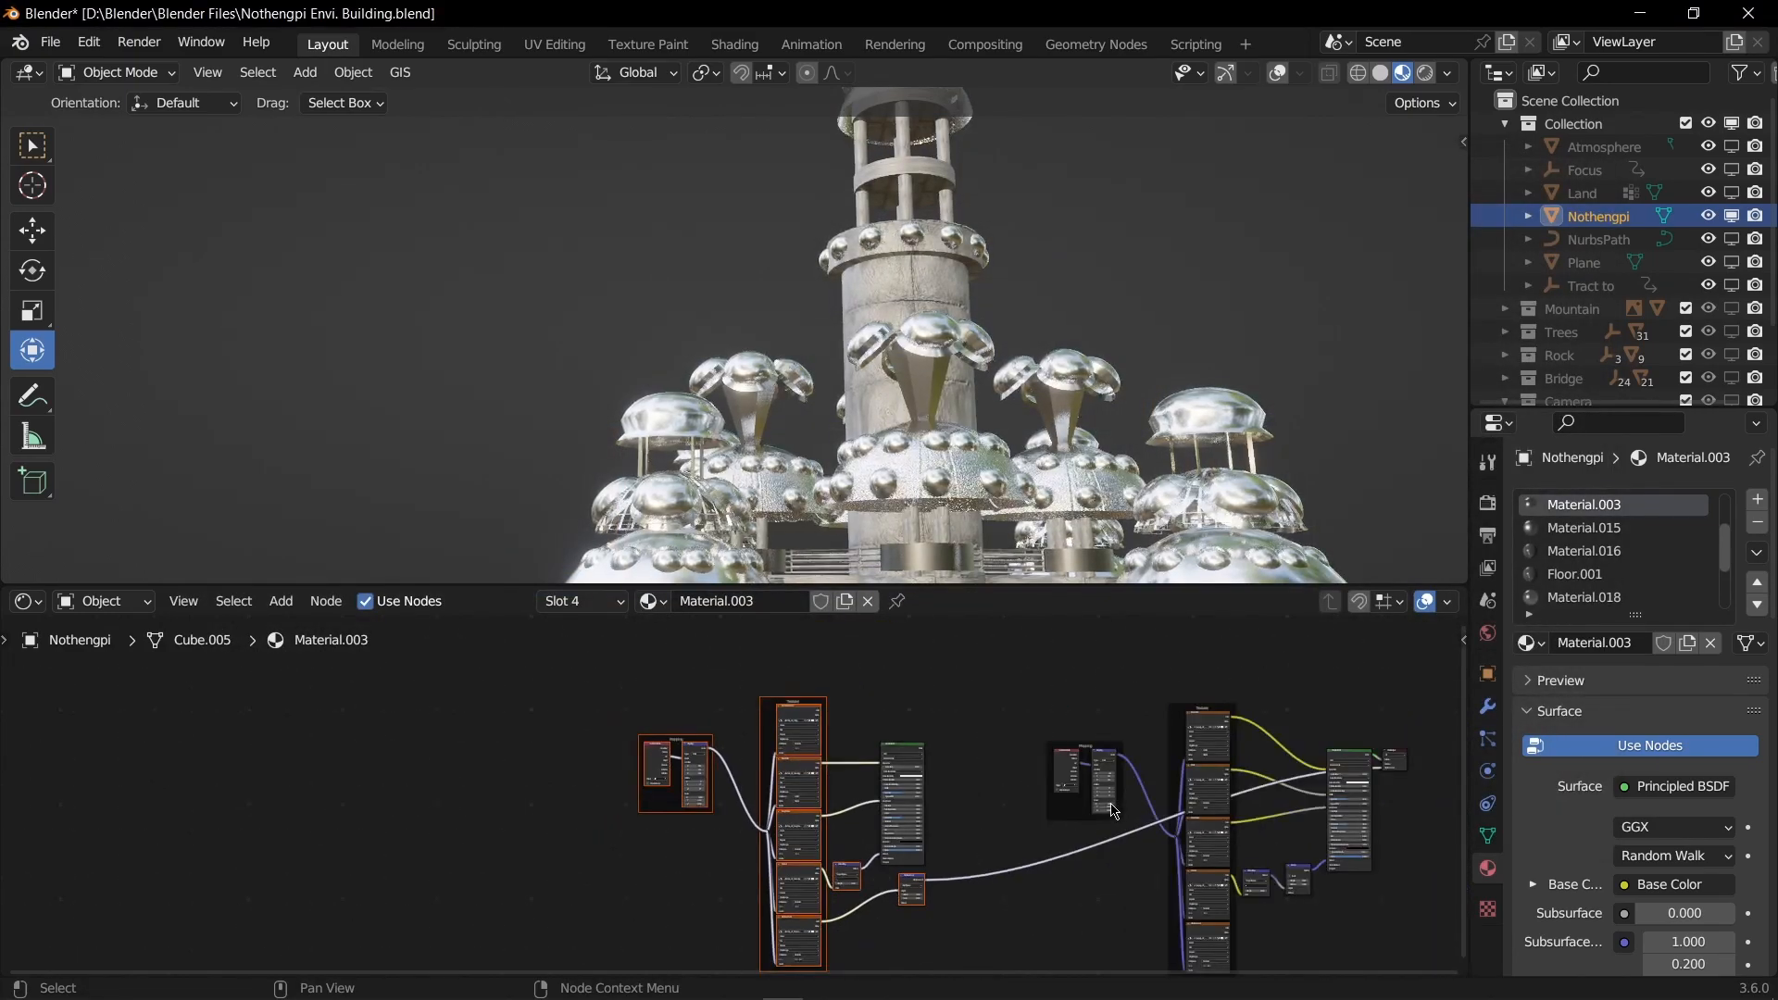
{"action": "scroll", "coordinate": [873, 451], "scroll_direction": "down", "scroll_amount": 1}
{"action": "middle_click_drag", "start_coordinate": [873, 451], "coordinate": [1115, 463]}
{"action": "scroll", "coordinate": [1116, 463], "scroll_direction": "up", "scroll_amount": 1}
{"action": "middle_click_drag", "start_coordinate": [1112, 758], "coordinate": [850, 691]}
{"action": "left_click_drag", "start_coordinate": [1092, 678], "coordinate": [794, 806]}
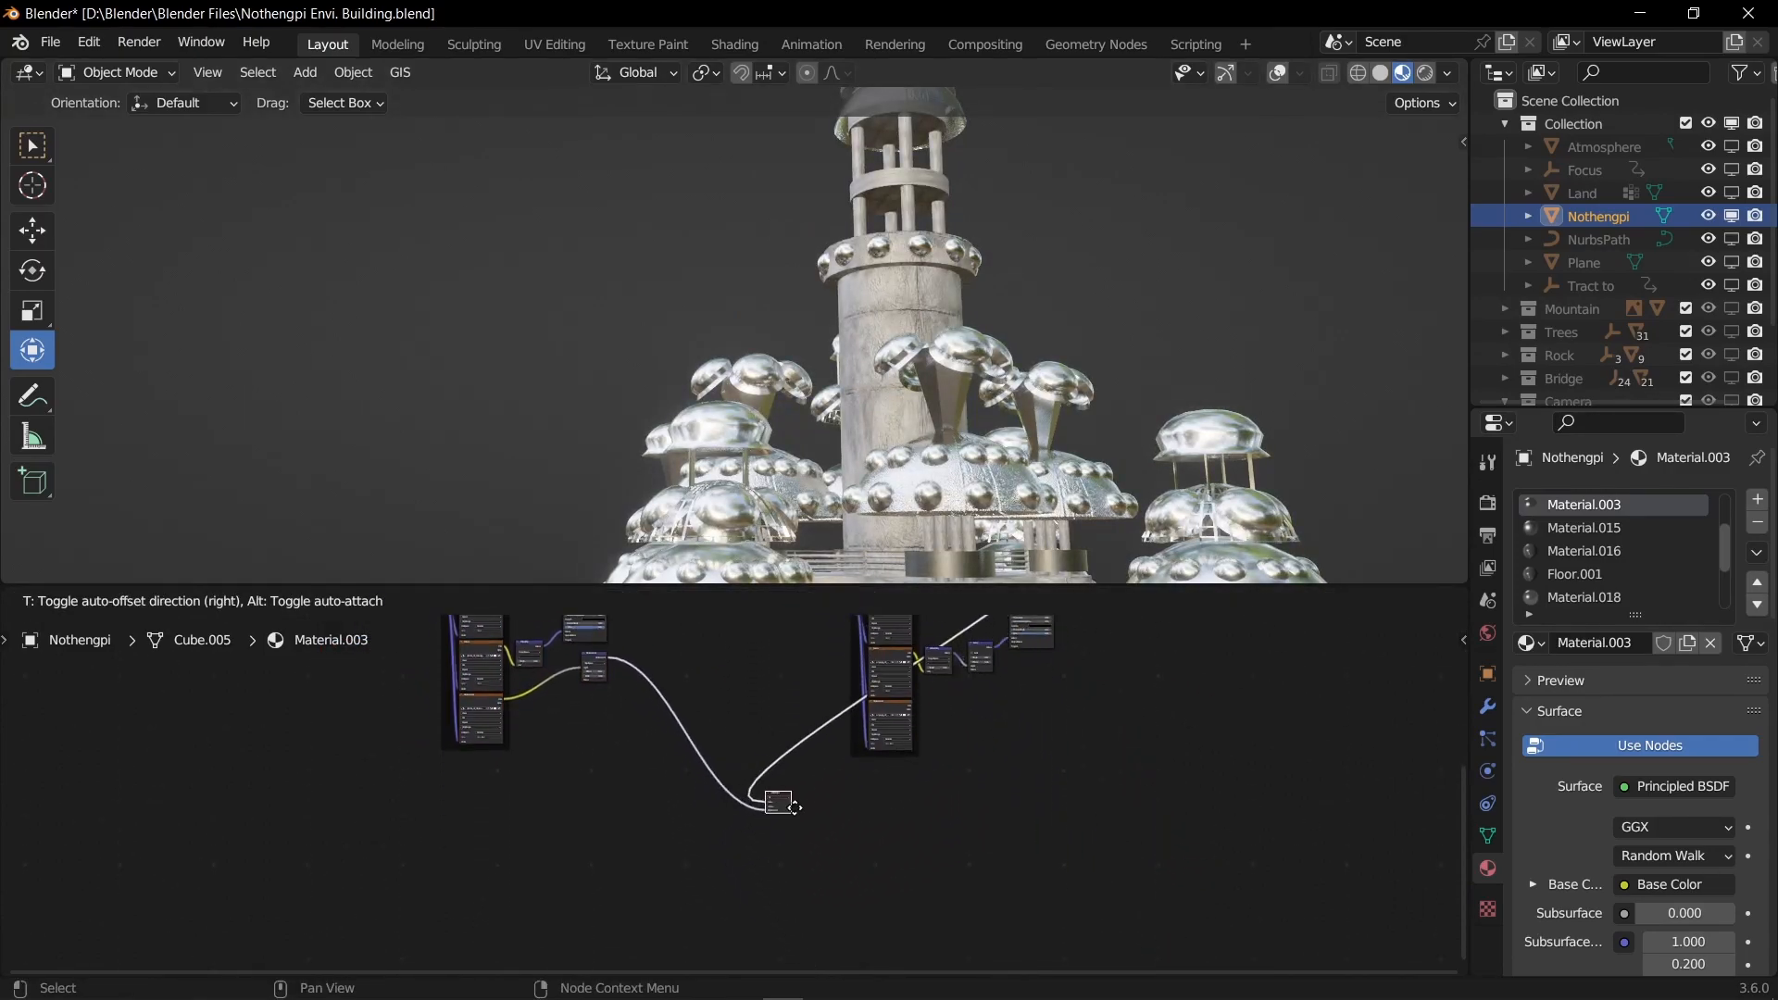
{"action": "middle_click_drag", "start_coordinate": [627, 651], "coordinate": [786, 735]}
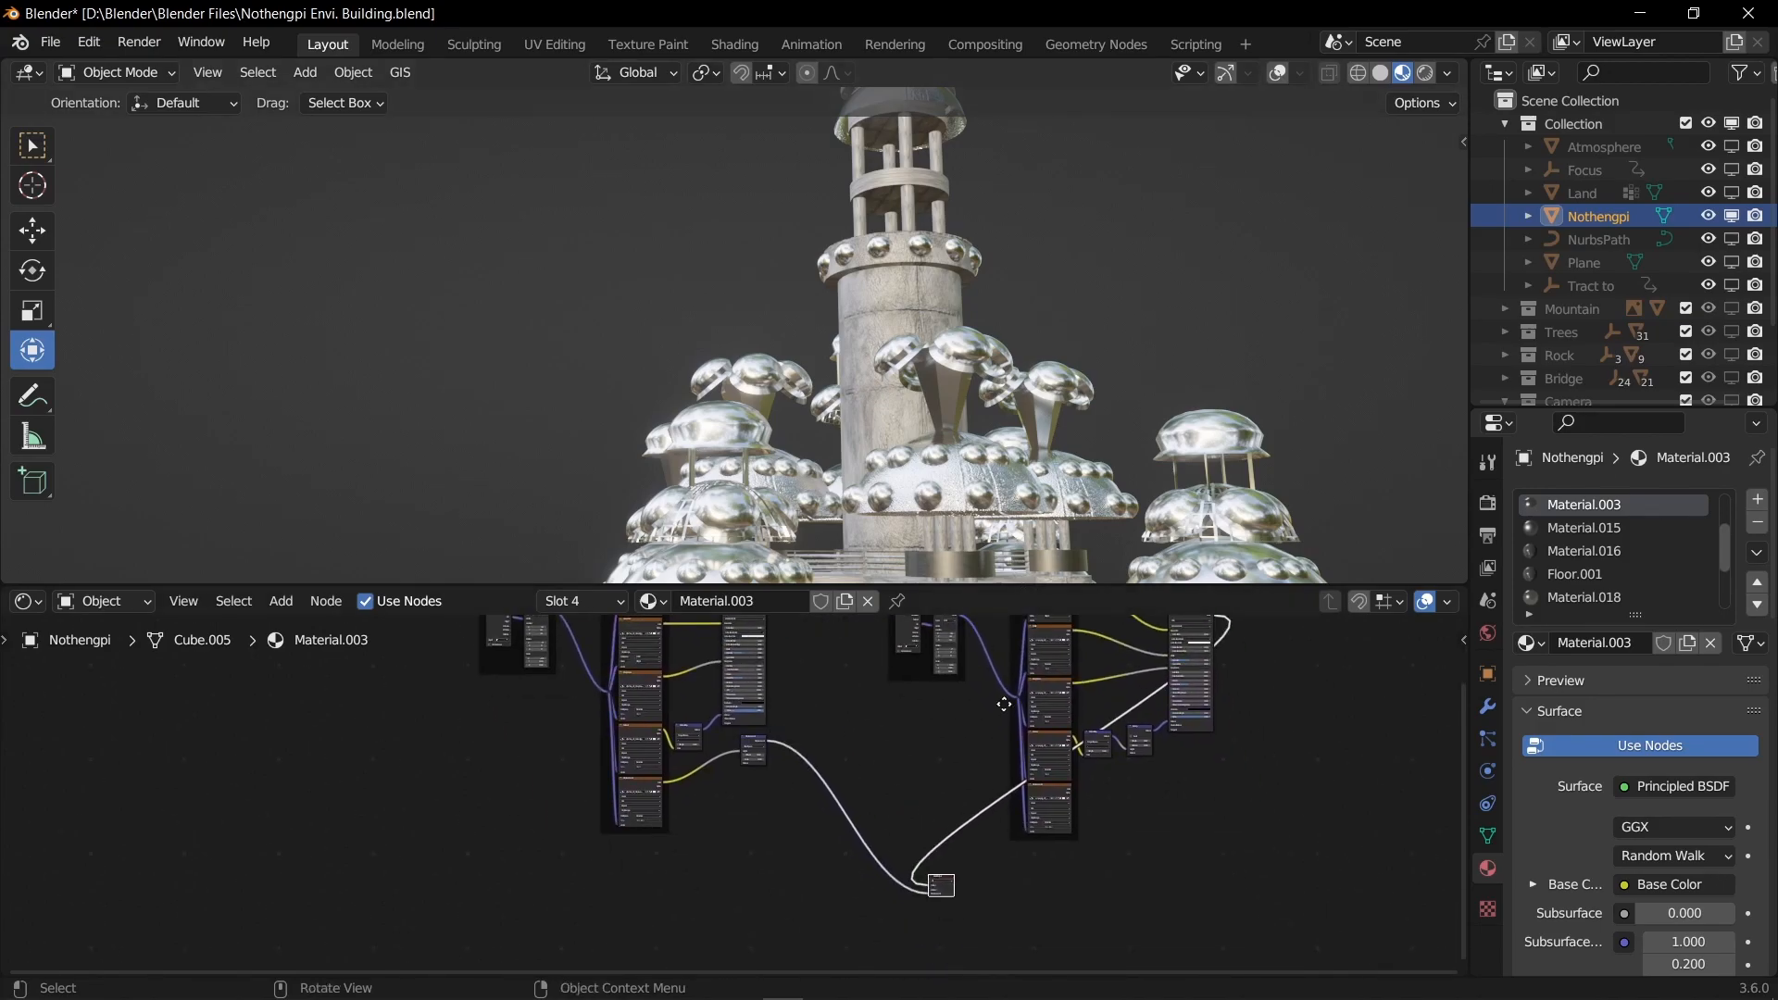
{"action": "scroll", "coordinate": [983, 889], "scroll_direction": "up", "scroll_amount": 4}
{"action": "middle_click_drag", "start_coordinate": [1054, 908], "coordinate": [996, 820]}
{"action": "scroll", "coordinate": [1000, 832], "scroll_direction": "up", "scroll_amount": 9}
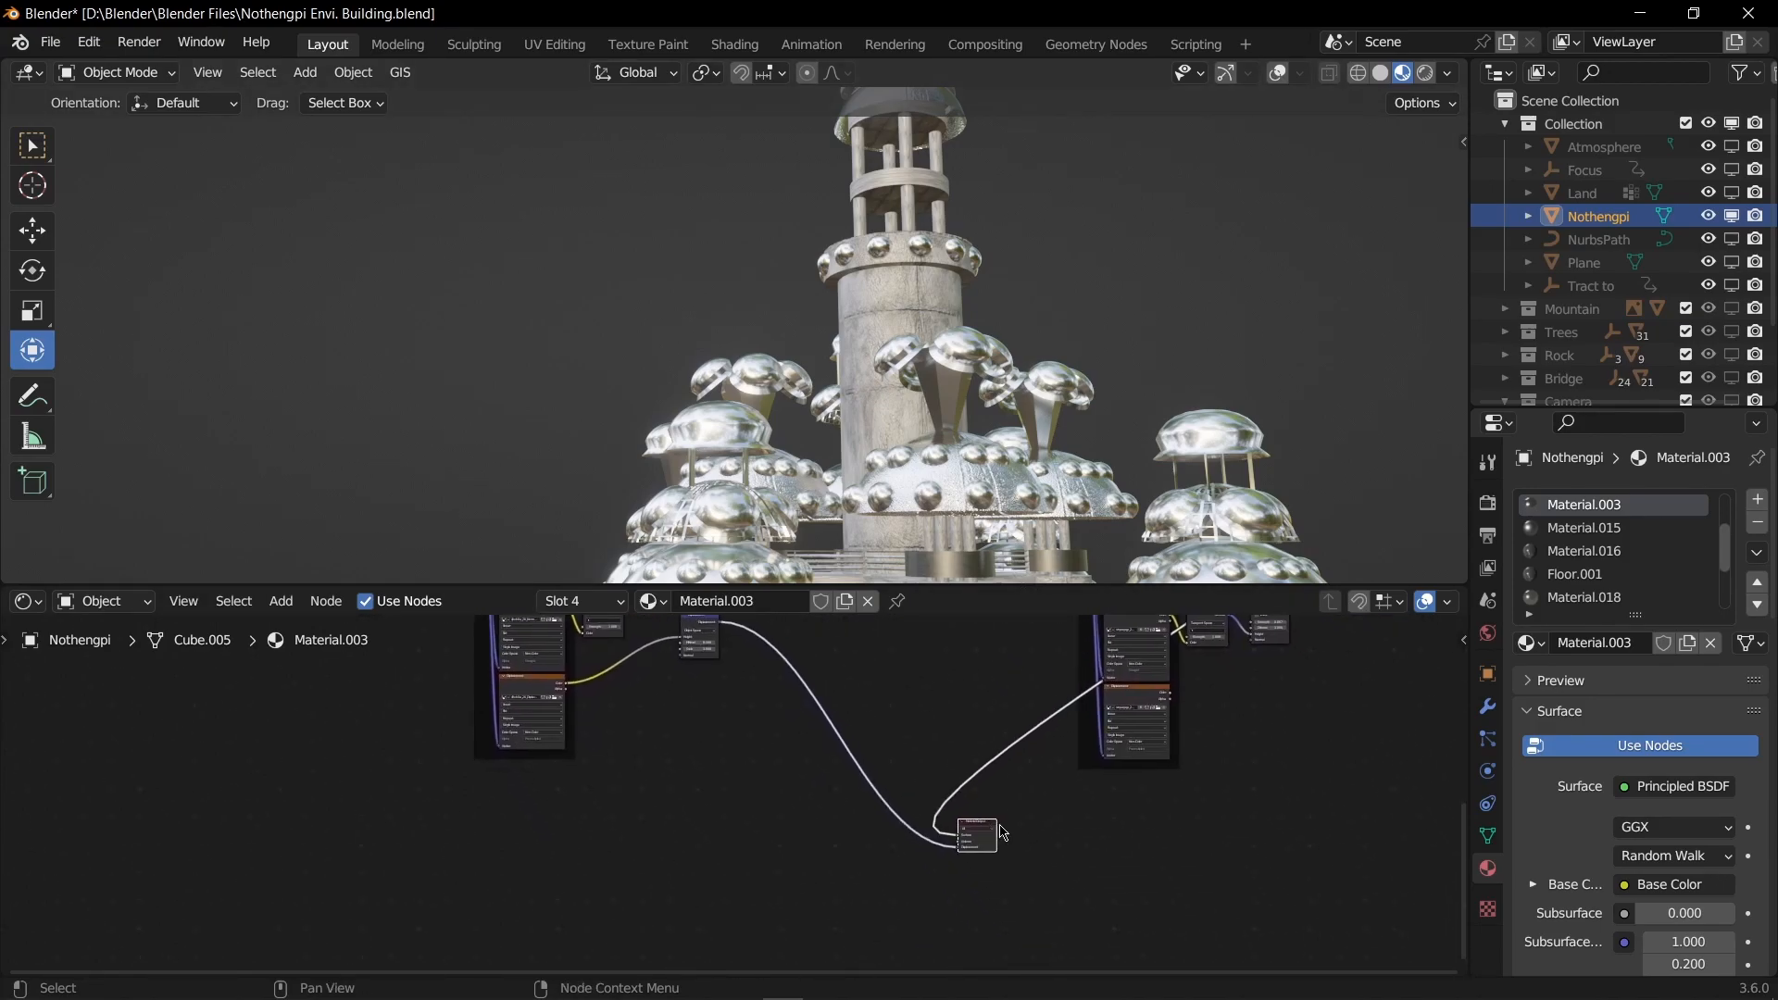
{"action": "mouse_move", "coordinate": [1148, 896]}
{"action": "left_mouse_down"}
{"action": "mouse_move", "coordinate": [1132, 866]}
{"action": "mouse_move", "coordinate": [1152, 869]}
{"action": "left_mouse_up"}
Step: Examine how the rewired Material.003 looks on the building from farther away
{"action": "middle_click_drag", "start_coordinate": [930, 306], "coordinate": [1066, 409]}
{"action": "scroll", "coordinate": [915, 380], "scroll_direction": "down", "scroll_amount": 2}
{"action": "scroll", "coordinate": [915, 379], "scroll_direction": "up", "scroll_amount": 1}
{"action": "scroll", "coordinate": [1066, 408], "scroll_direction": "down", "scroll_amount": 1}
{"action": "scroll", "coordinate": [1070, 414], "scroll_direction": "down", "scroll_amount": 2}
{"action": "scroll", "coordinate": [726, 734], "scroll_direction": "down", "scroll_amount": 5}
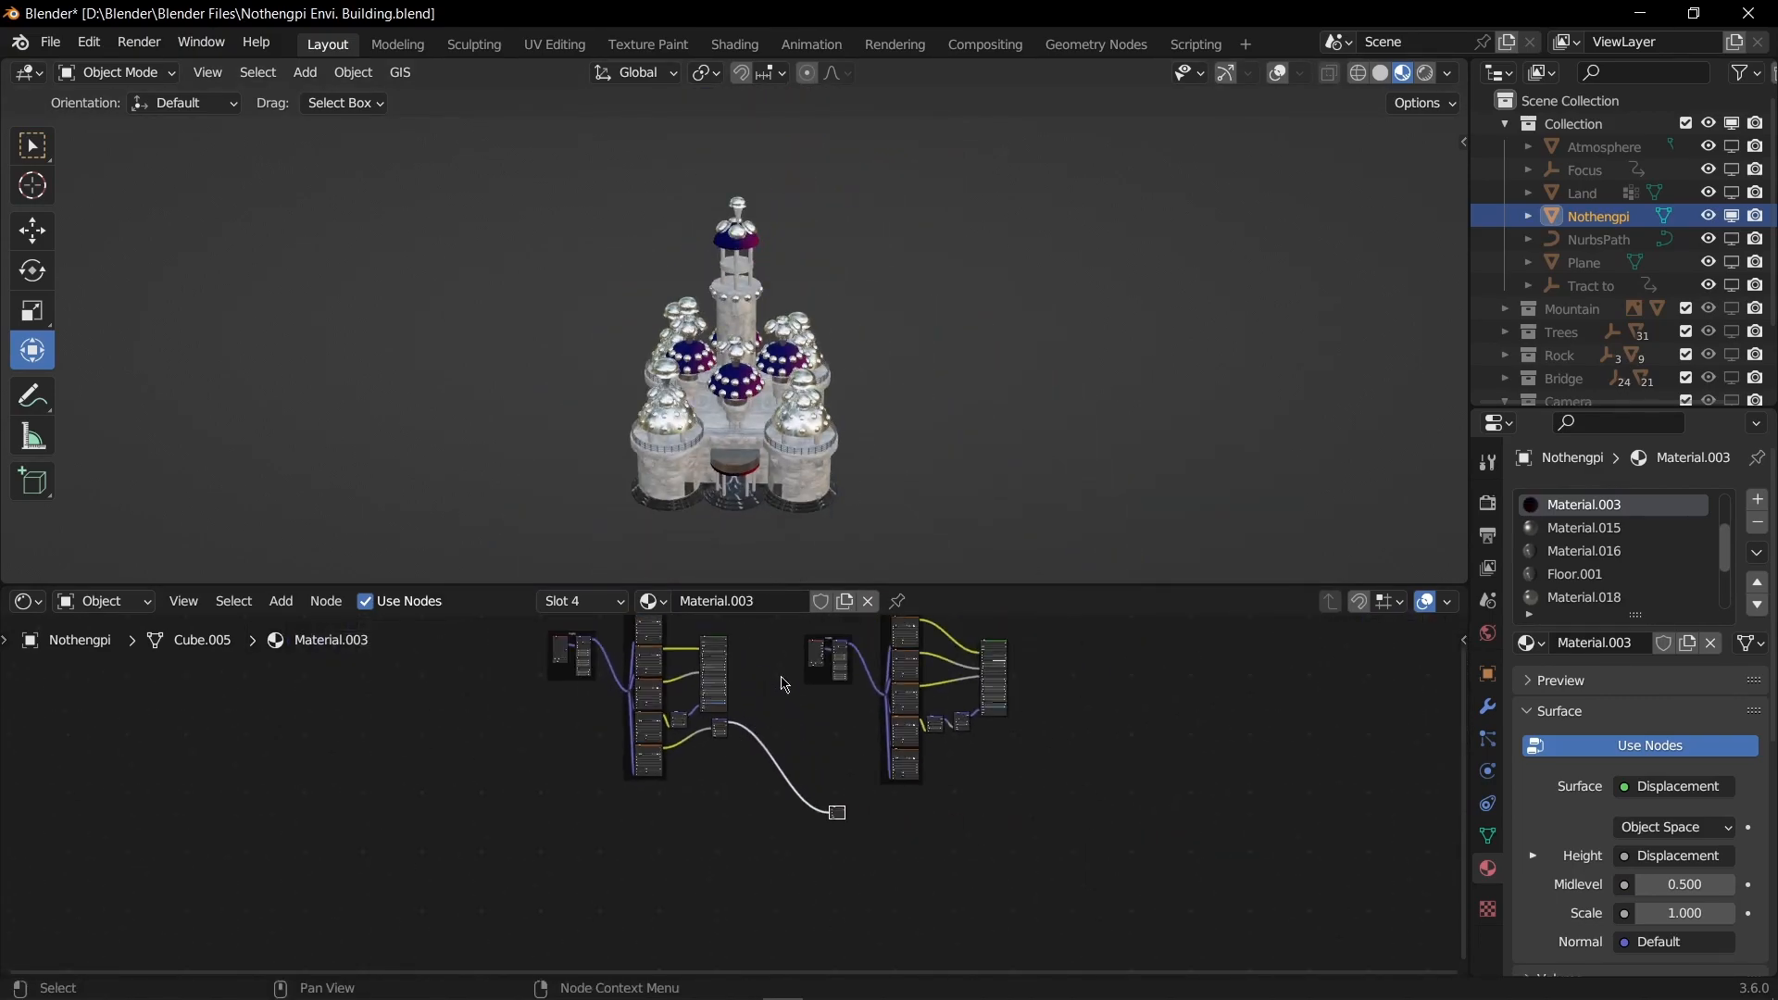
Step: Delete the newly added asphalt node setup with its mapping, textures, Principled BSDF and Displacement node
{"action": "middle_click_drag", "start_coordinate": [780, 681], "coordinate": [808, 741]}
{"action": "scroll", "coordinate": [898, 846], "scroll_direction": "up", "scroll_amount": 5}
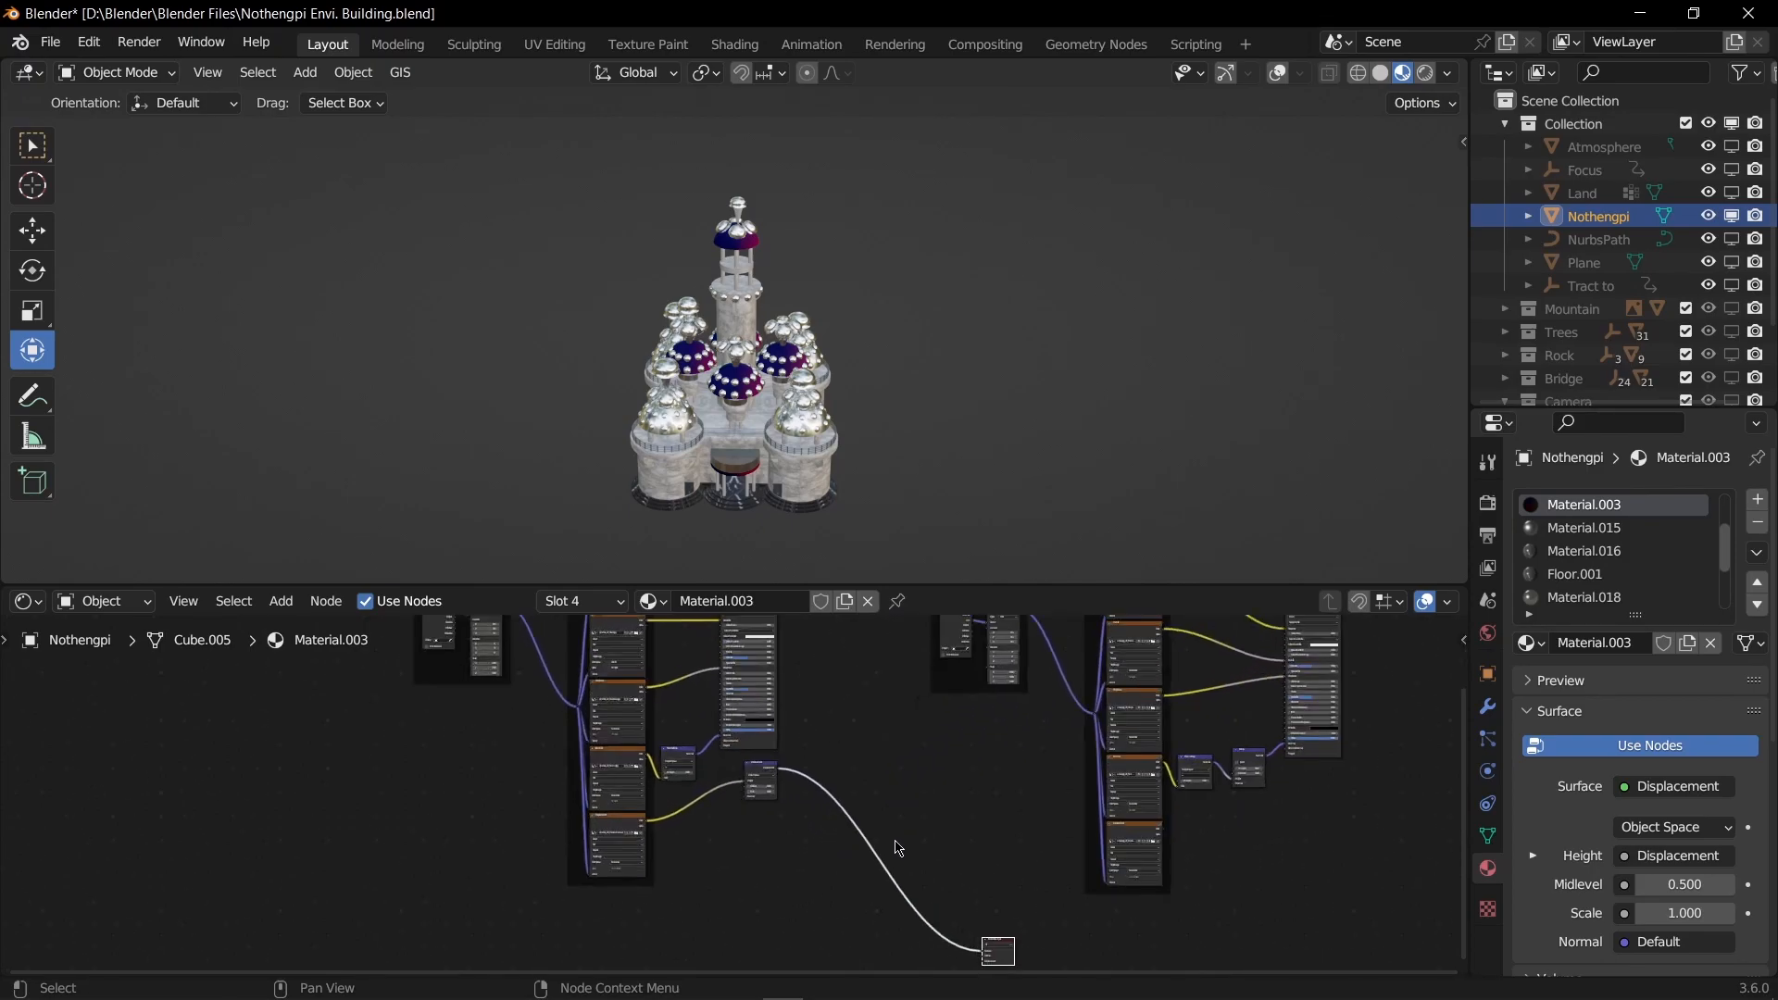
{"action": "middle_click_drag", "start_coordinate": [802, 743], "coordinate": [917, 830]}
{"action": "scroll", "coordinate": [928, 871], "scroll_direction": "down", "scroll_amount": 8}
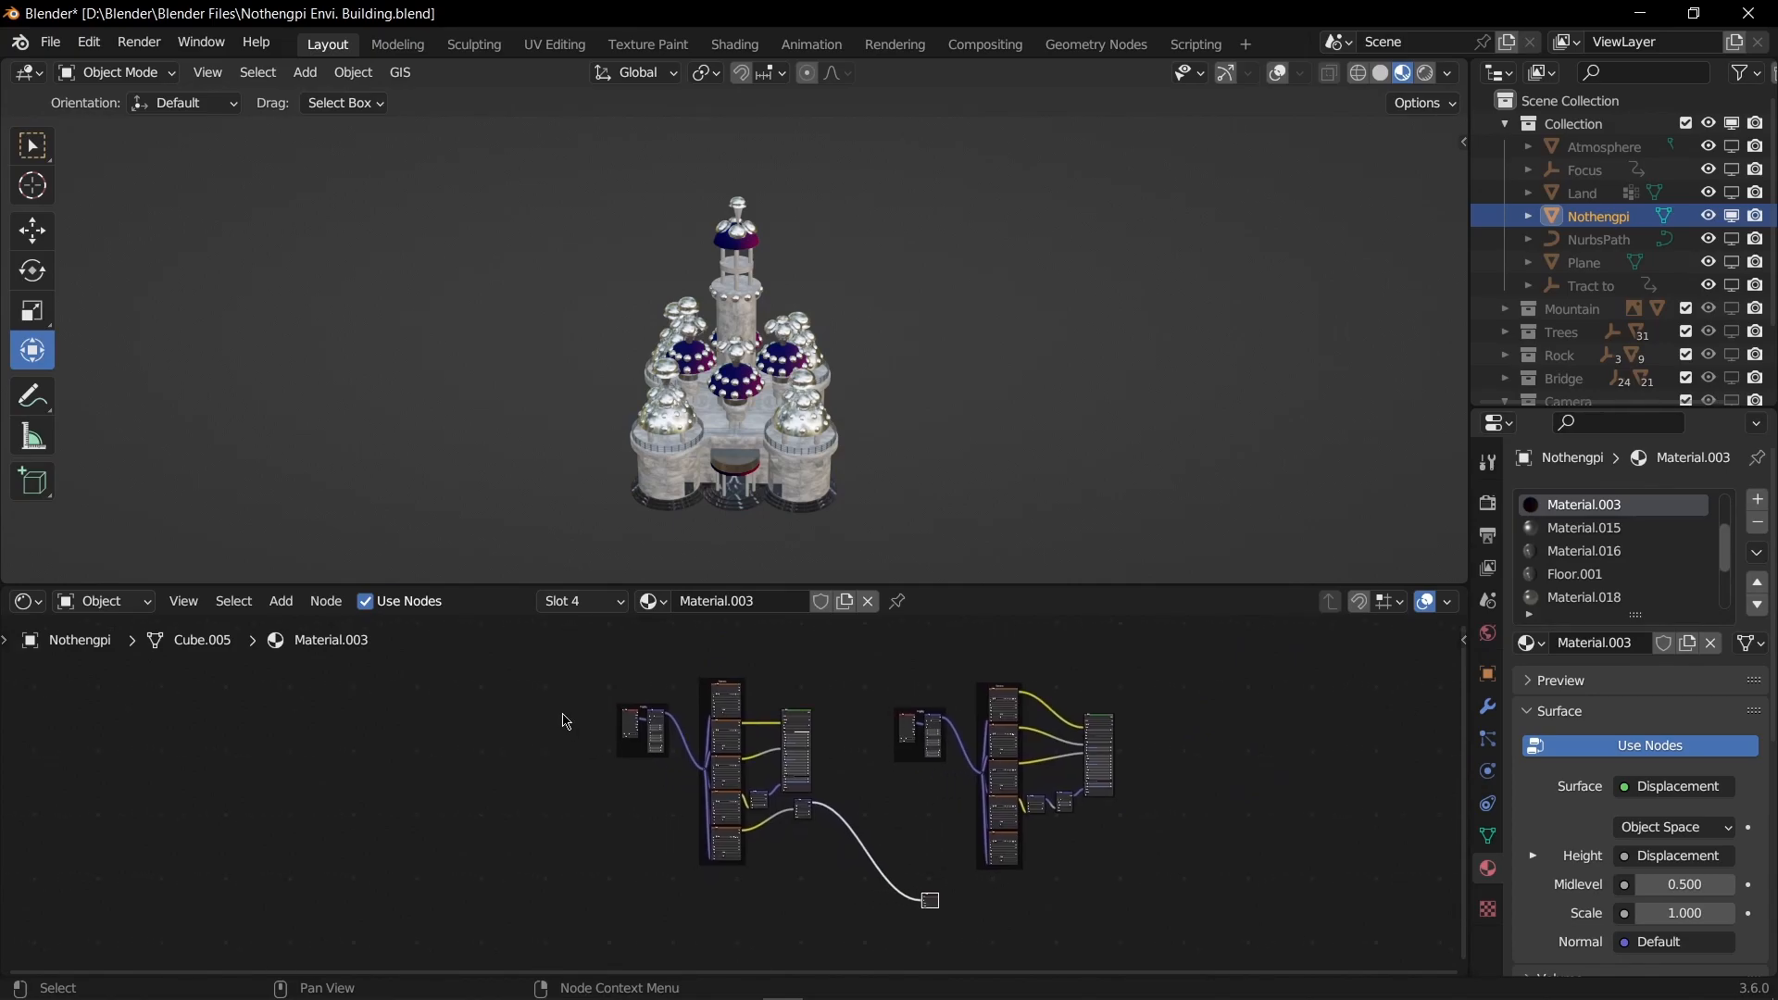
{"action": "left_click_drag", "start_coordinate": [539, 657], "coordinate": [832, 913]}
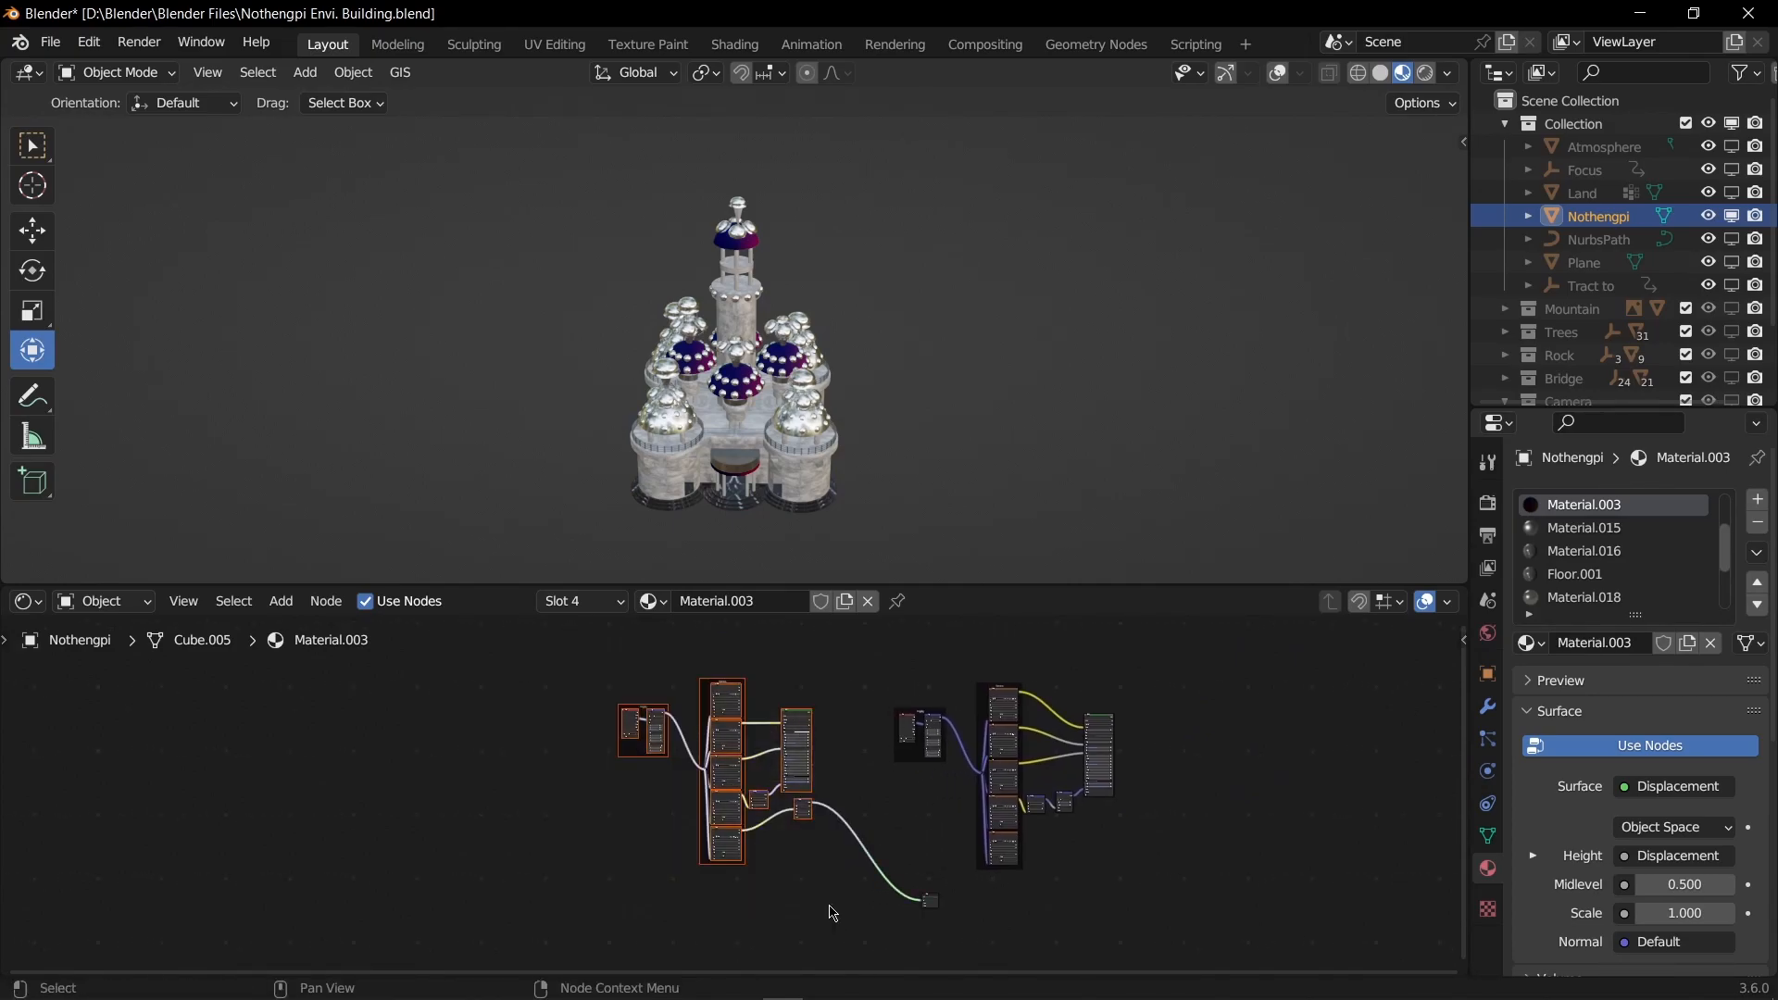
{"action": "key", "text": "Delete"}
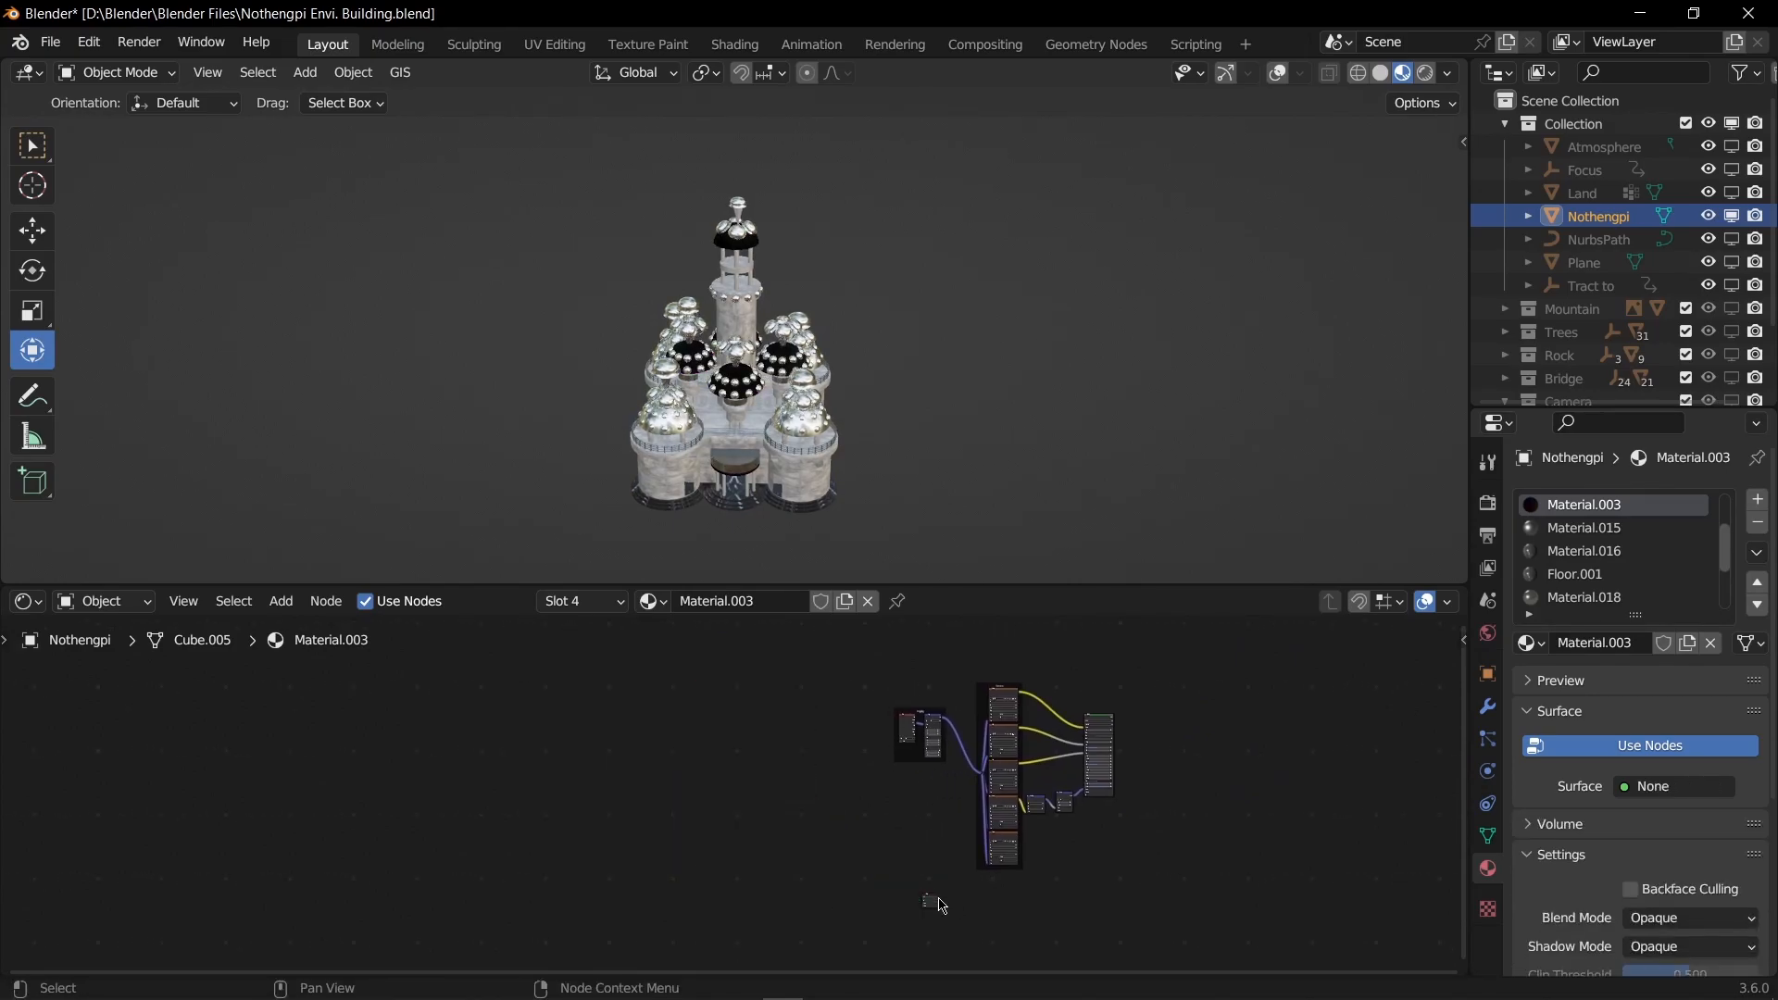
Step: Place the Material Output beside the original Principled BSDF and connect the BSDF output to its Surface input
{"action": "left_click_drag", "start_coordinate": [931, 901], "coordinate": [1095, 841]}
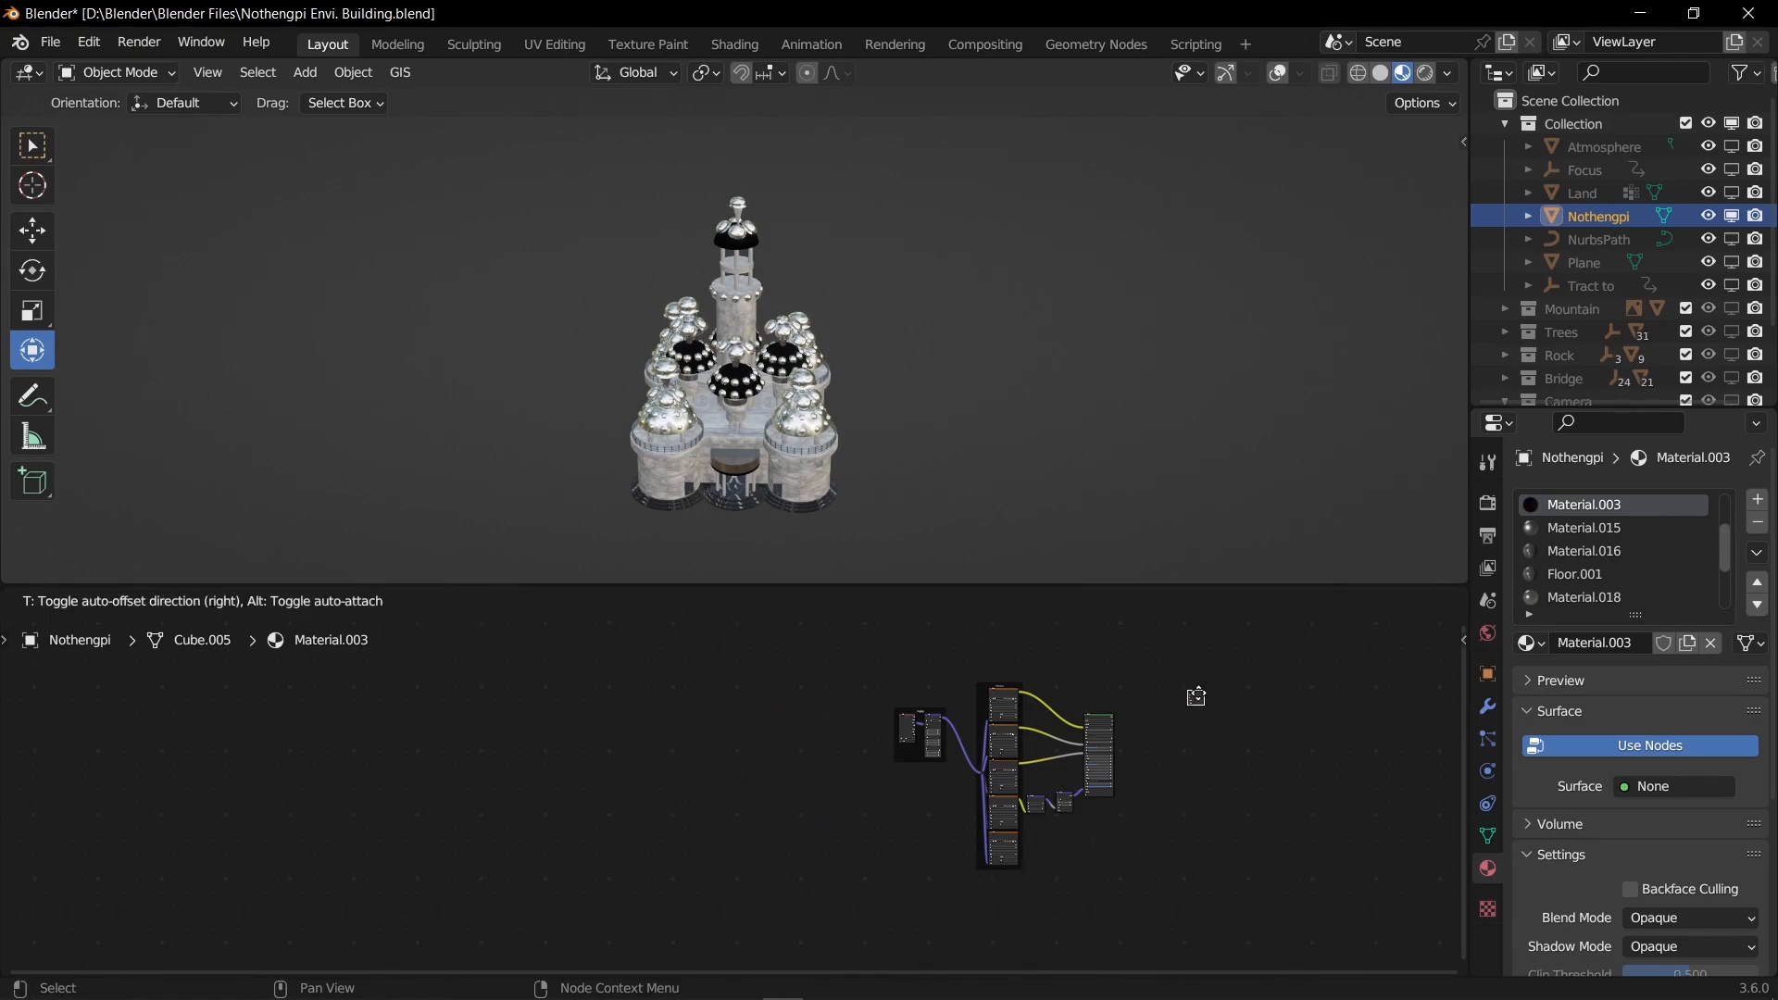
{"action": "left_click_drag", "start_coordinate": [1147, 718], "coordinate": [1146, 718]}
{"action": "scroll", "coordinate": [1219, 771], "scroll_direction": "up", "scroll_amount": 5}
{"action": "middle_click_drag", "start_coordinate": [1313, 796], "coordinate": [811, 825]}
{"action": "scroll", "coordinate": [815, 819], "scroll_direction": "up", "scroll_amount": 14}
{"action": "middle_click_drag", "start_coordinate": [912, 718], "coordinate": [915, 862]}
{"action": "scroll", "coordinate": [912, 846], "scroll_direction": "up", "scroll_amount": 5}
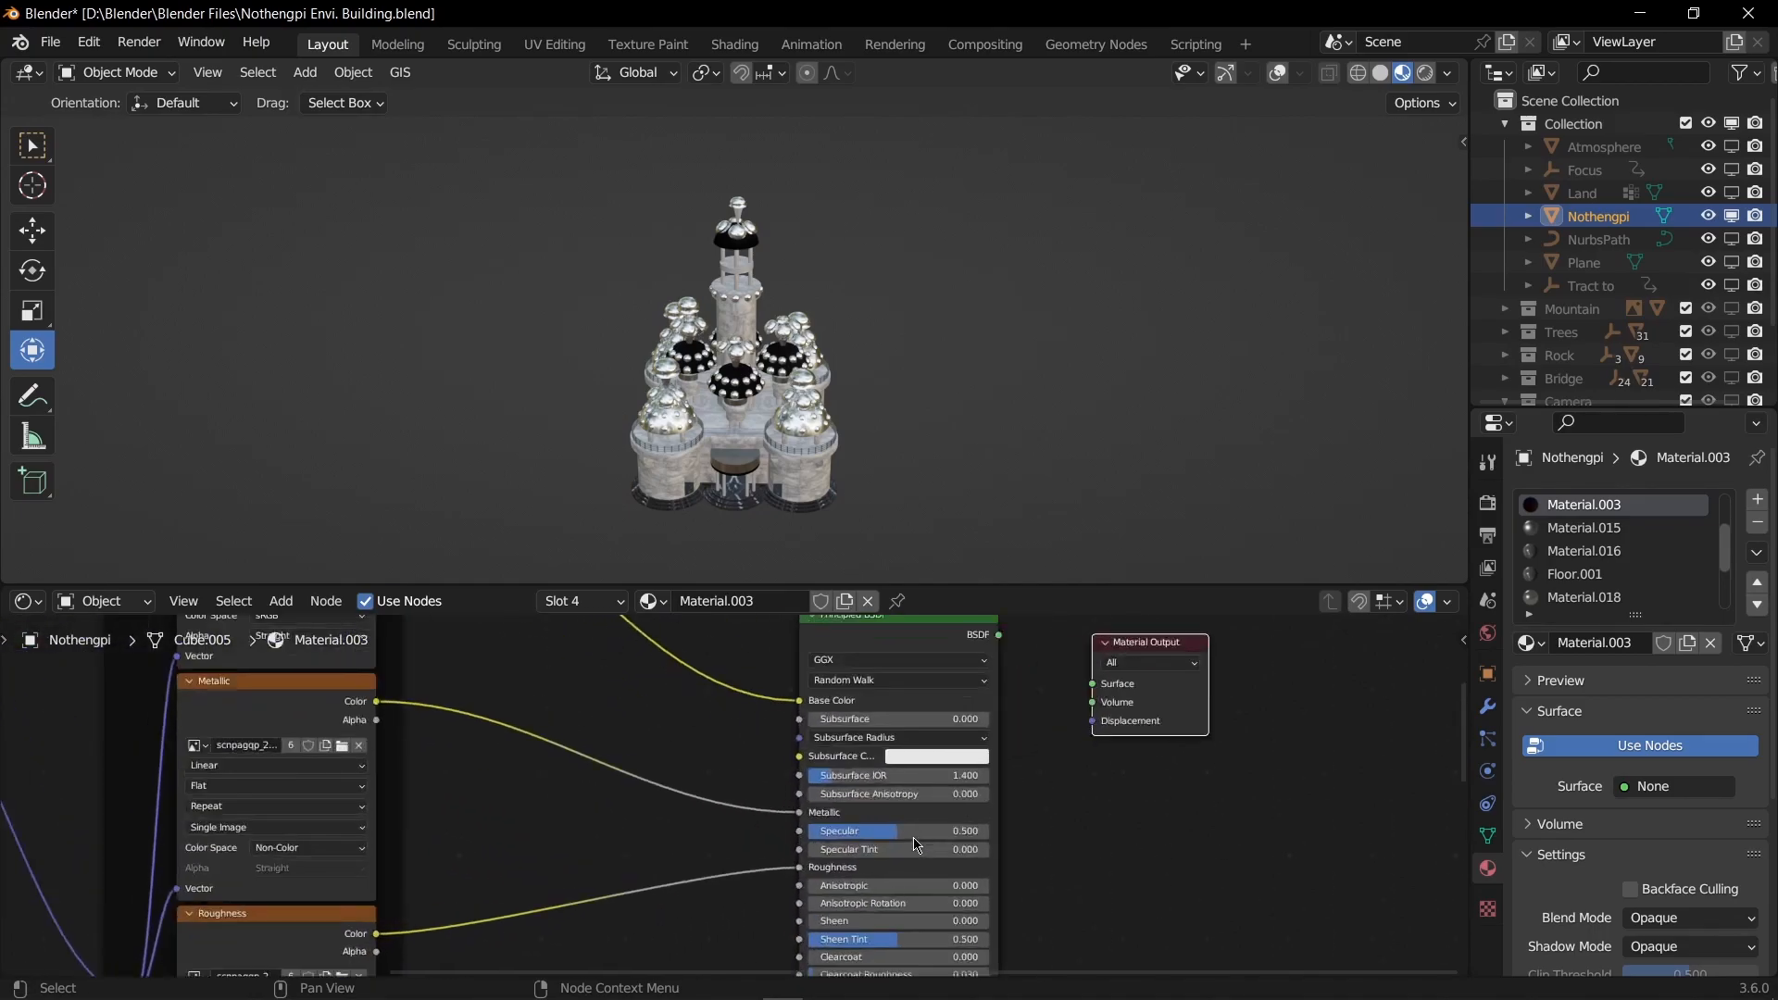
{"action": "left_click_drag", "start_coordinate": [999, 635], "coordinate": [1089, 685]}
Step: Examine the restored domes on the building, choose Material.016 and inspect its mapping and texture nodes
{"action": "middle_click_drag", "start_coordinate": [602, 362], "coordinate": [1020, 334]}
{"action": "scroll", "coordinate": [1009, 341], "scroll_direction": "up", "scroll_amount": 4}
{"action": "middle_click_drag", "start_coordinate": [740, 344], "coordinate": [860, 338]}
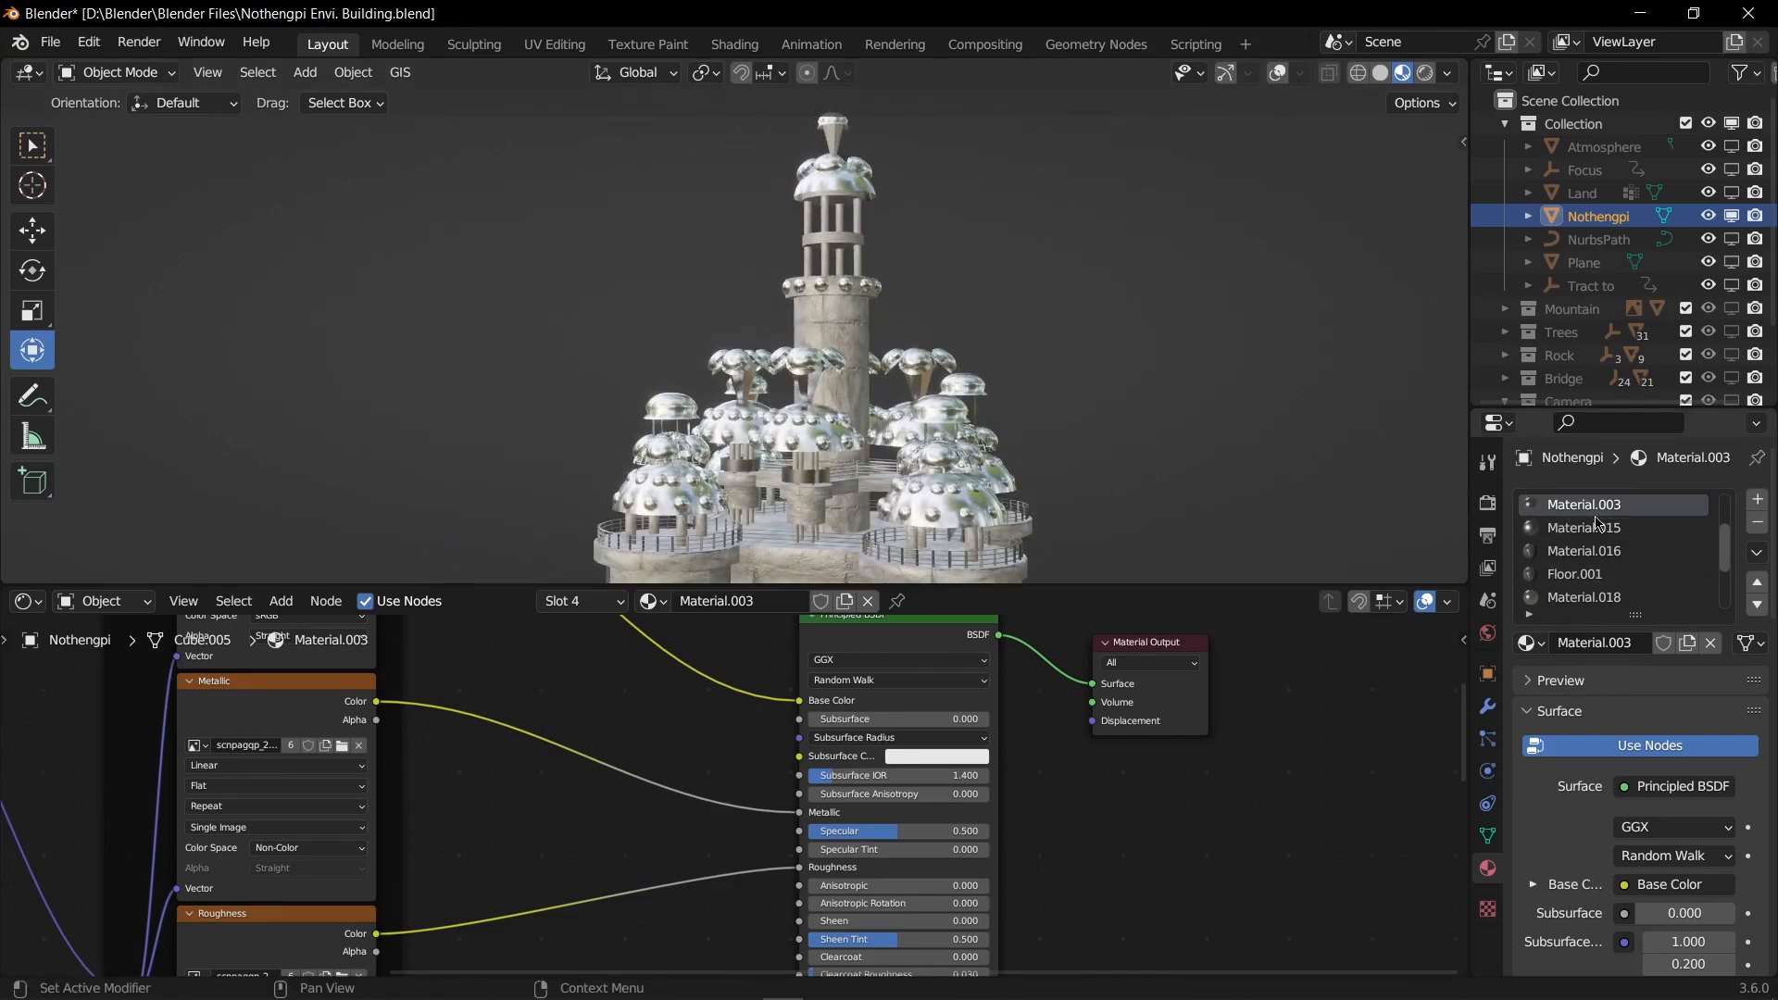
{"action": "left_click", "coordinate": [1587, 554]}
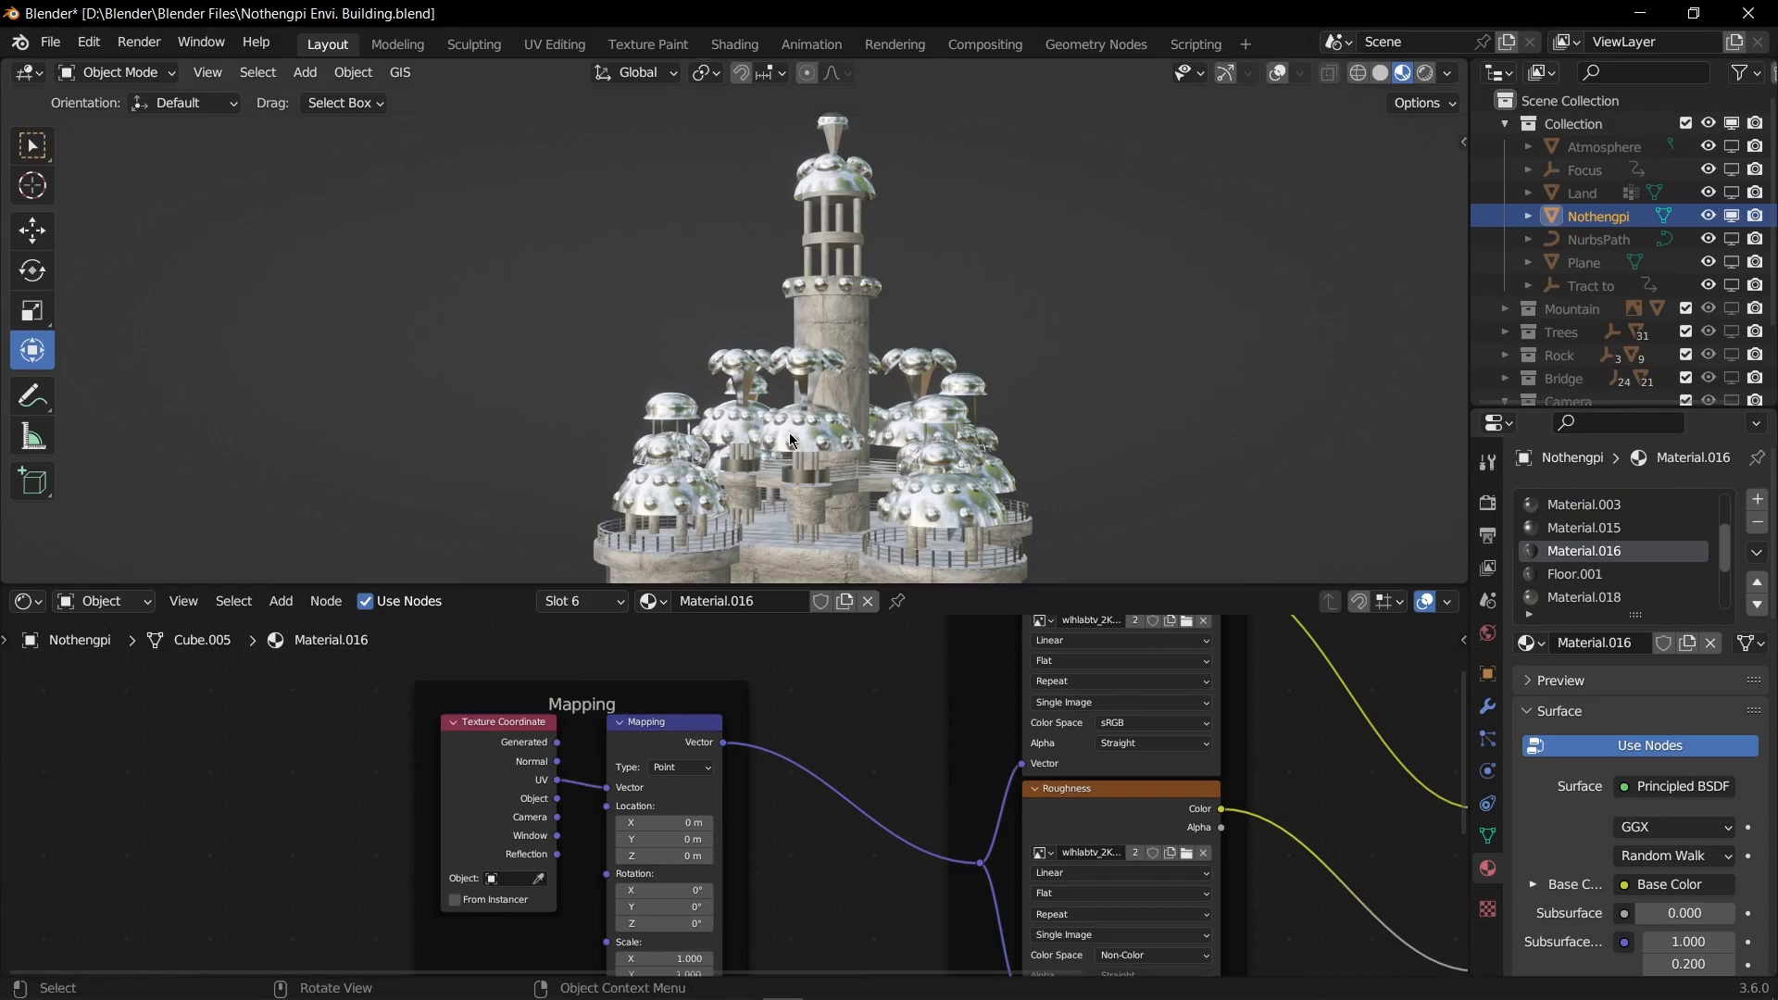
{"action": "scroll", "coordinate": [791, 420], "scroll_direction": "down", "scroll_amount": 5}
{"action": "scroll", "coordinate": [791, 422], "scroll_direction": "up", "scroll_amount": 4}
{"action": "middle_click_drag", "start_coordinate": [788, 430], "coordinate": [879, 454]}
{"action": "middle_click_drag", "start_coordinate": [934, 777], "coordinate": [1063, 754]}
{"action": "scroll", "coordinate": [940, 833], "scroll_direction": "up", "scroll_amount": 3}
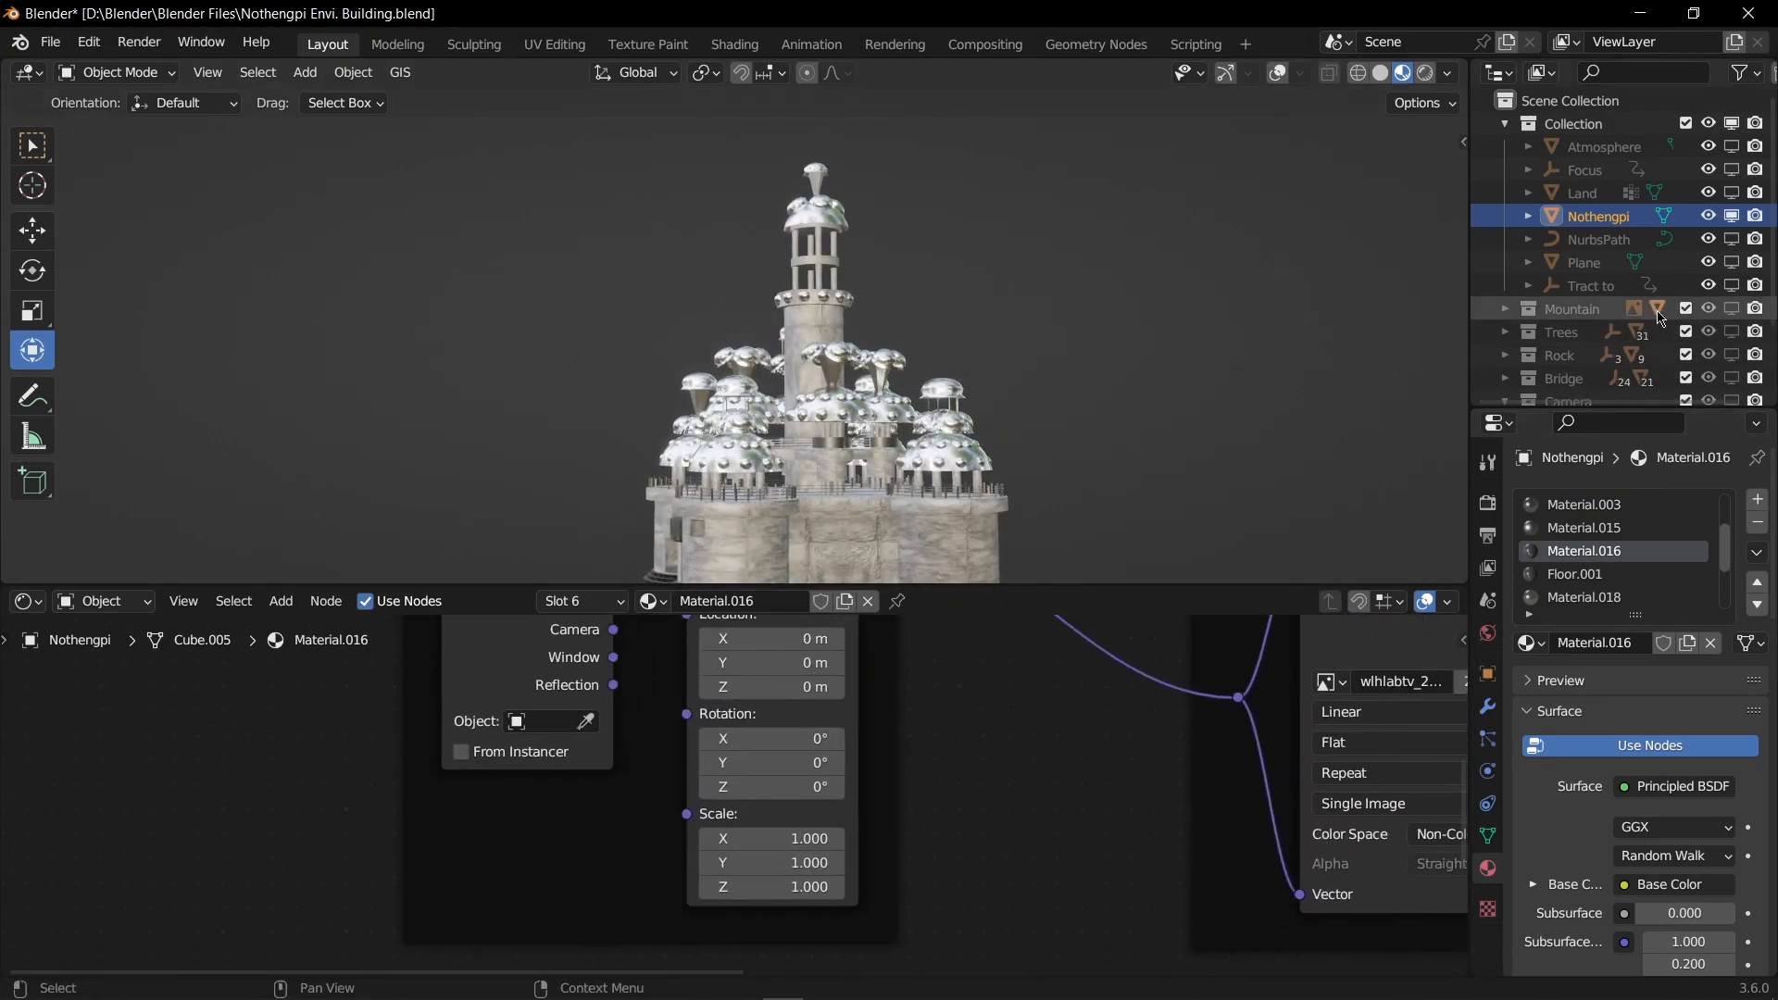
Step: Show the node trees of Floor.001 and Material.018 and view the building's walls
{"action": "left_click", "coordinate": [1591, 575]}
{"action": "scroll", "coordinate": [516, 790], "scroll_direction": "down", "scroll_amount": 6}
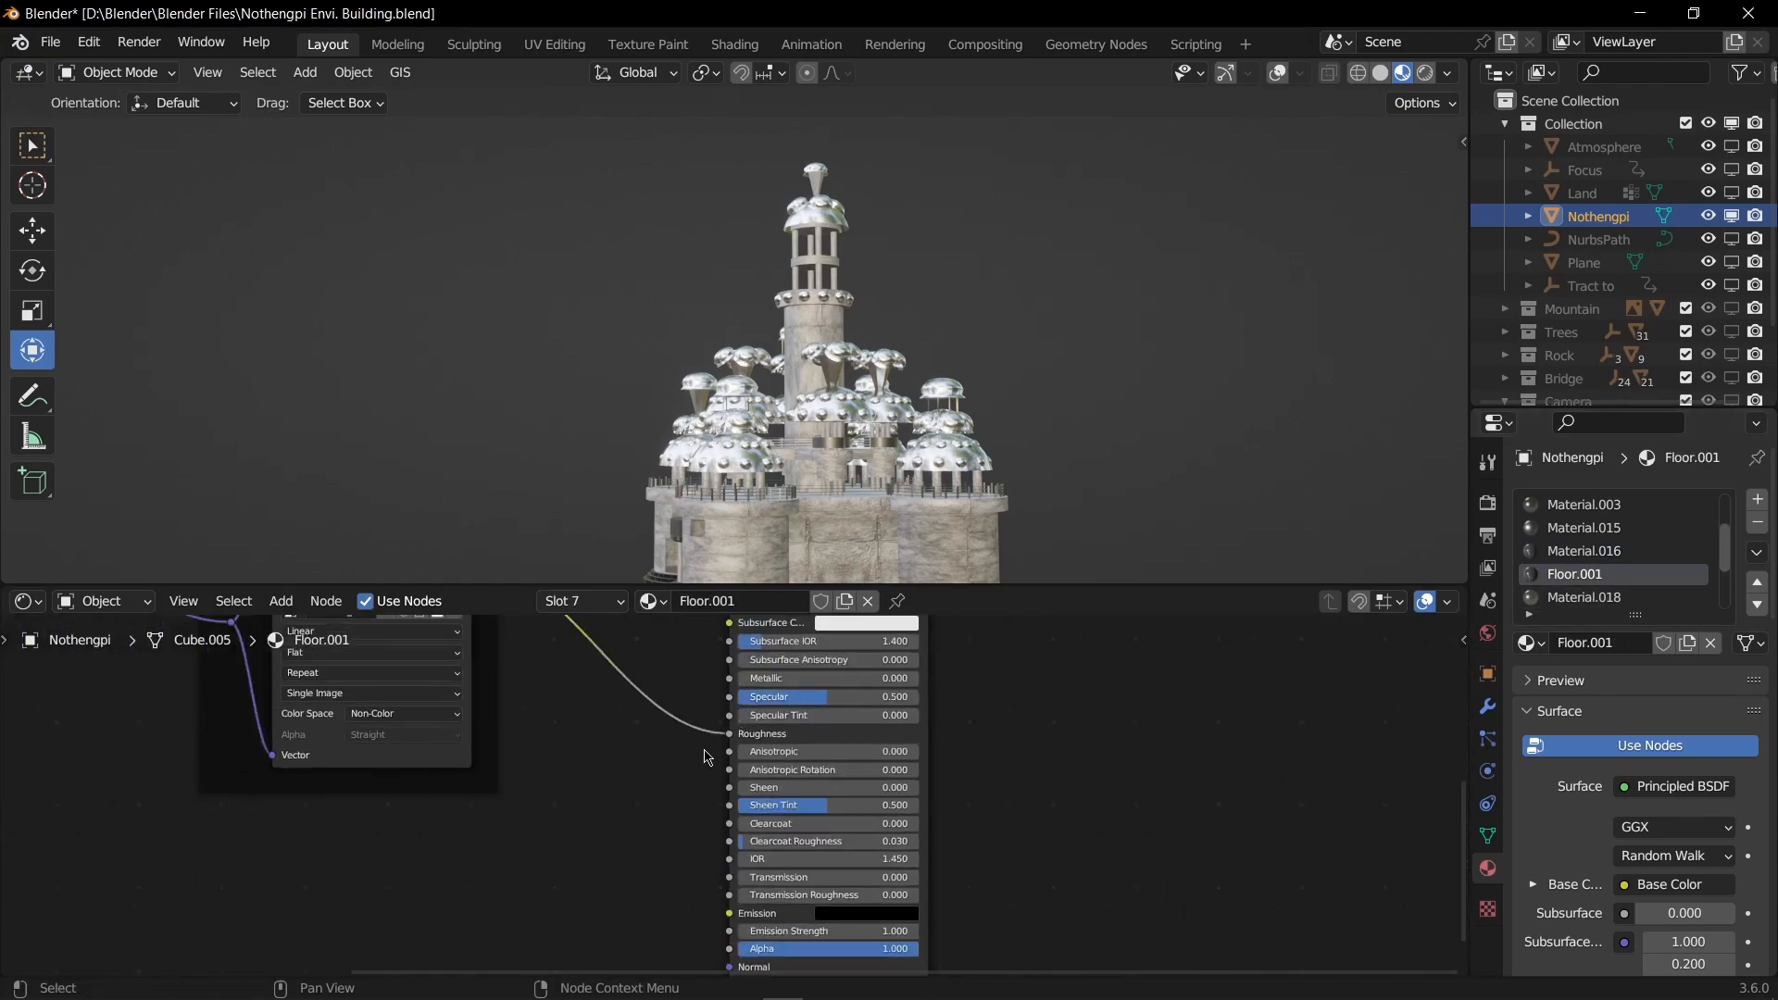
{"action": "middle_click_drag", "start_coordinate": [826, 481], "coordinate": [1019, 375]}
{"action": "middle_click_drag", "start_coordinate": [965, 451], "coordinate": [1037, 518]}
{"action": "left_click", "coordinate": [1586, 597]}
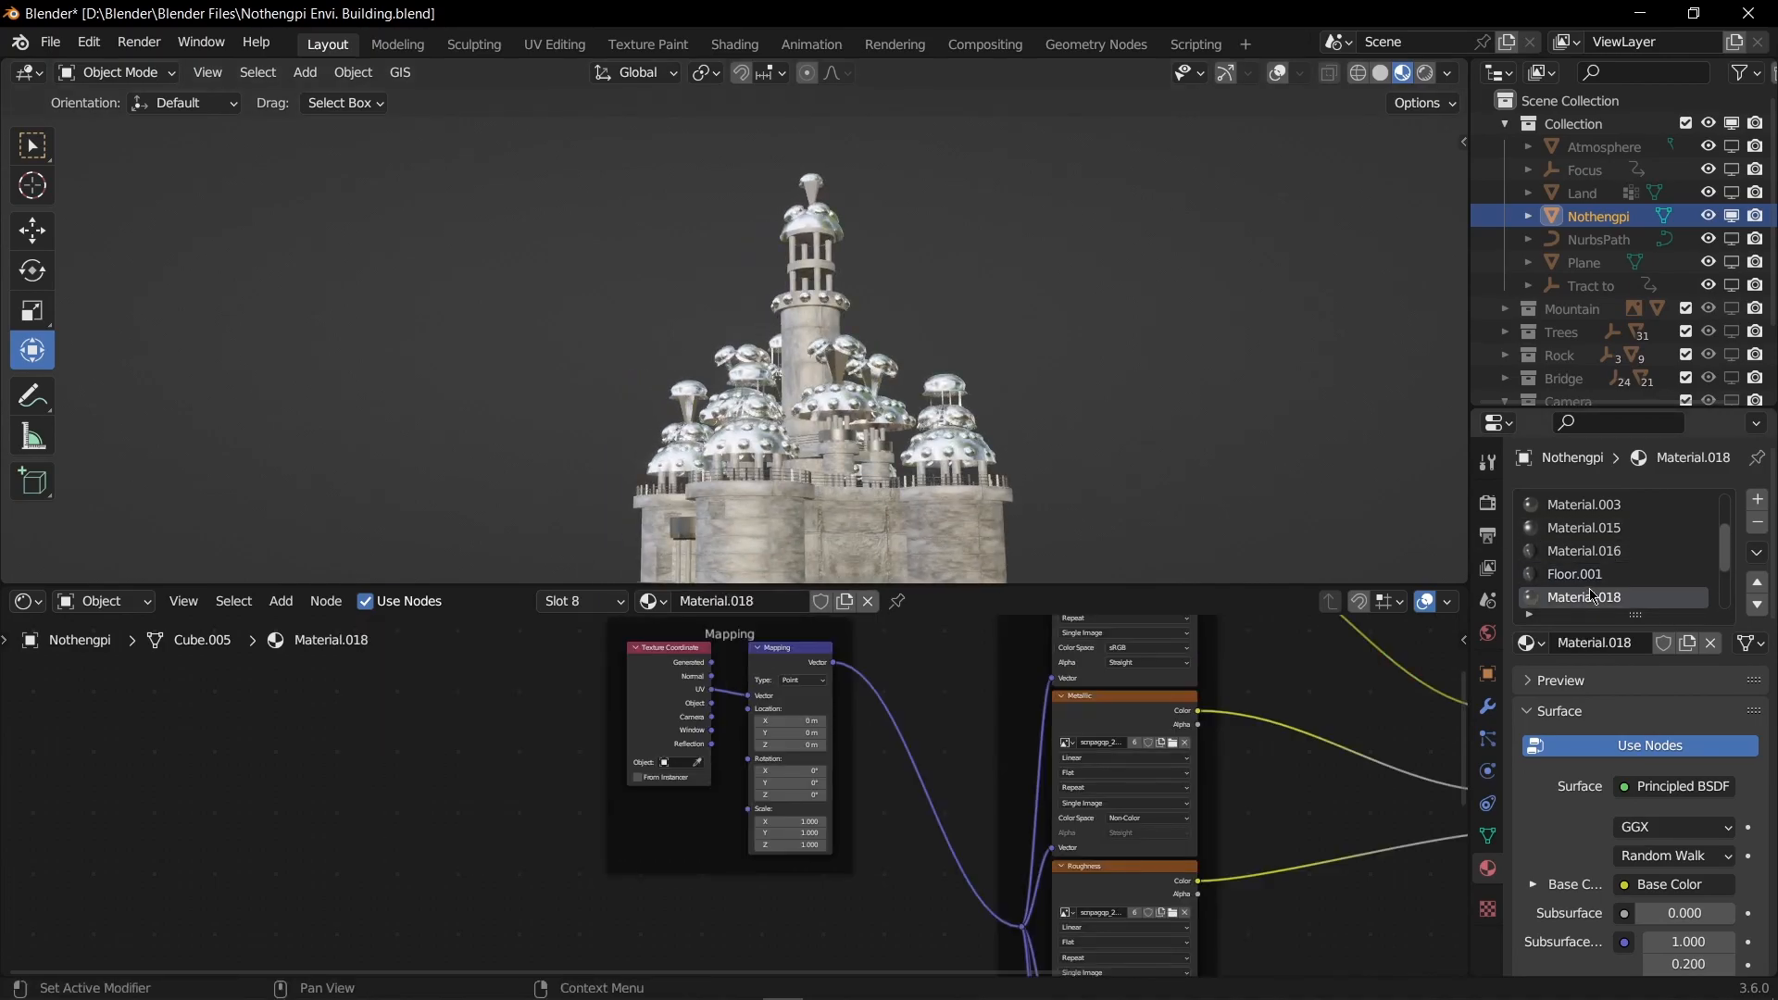
Step: Choose Material.016 to view its node tree, and open the nodes of the ConcretePoured001_2K.001 material
{"action": "left_click", "coordinate": [1618, 550]}
{"action": "scroll", "coordinate": [1628, 548], "scroll_direction": "up", "scroll_amount": 3}
{"action": "middle_click_drag", "start_coordinate": [1214, 694], "coordinate": [794, 681]}
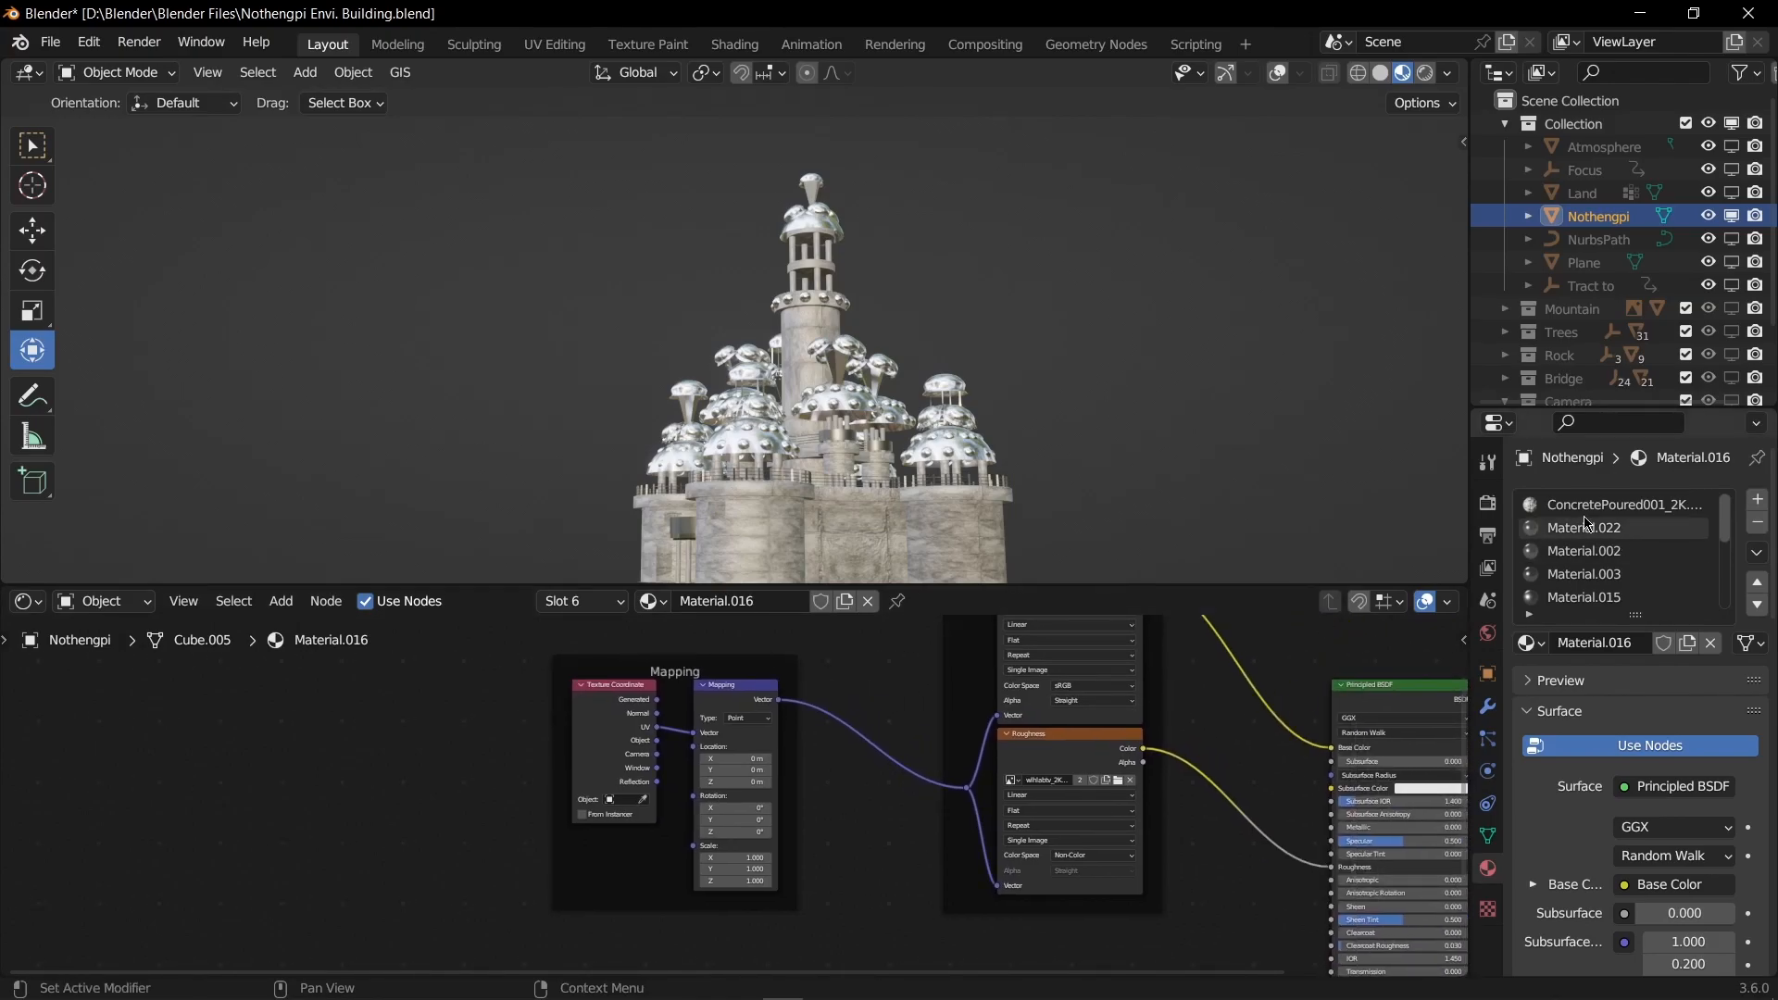
{"action": "left_click", "coordinate": [1611, 508]}
{"action": "scroll", "coordinate": [653, 756], "scroll_direction": "up", "scroll_amount": 6}
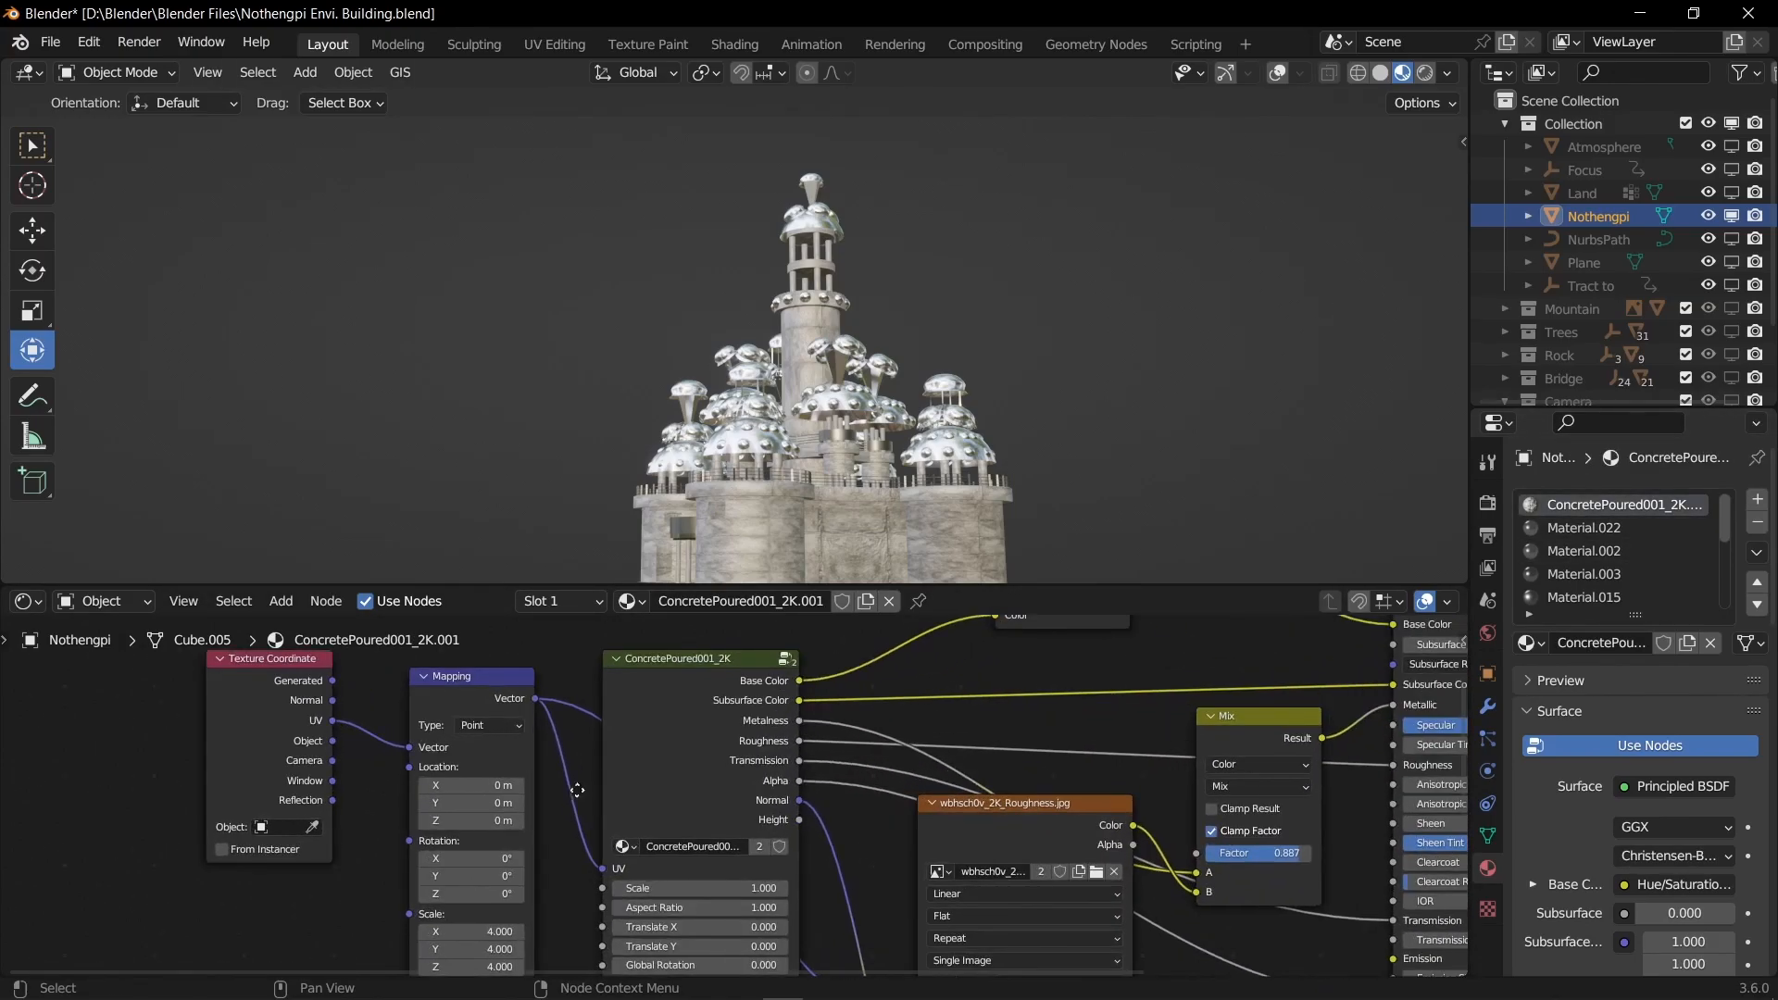
Step: Try a scale of 1.000 on X, Y and Z in the concrete material's Mapping node, and cancel the adjustment
{"action": "middle_click_drag", "start_coordinate": [1061, 808], "coordinate": [881, 789]}
{"action": "left_click_drag", "start_coordinate": [759, 817], "coordinate": [907, 870]}
{"action": "left_click_drag", "start_coordinate": [797, 843], "coordinate": [641, 842]}
{"action": "left_click_drag", "start_coordinate": [759, 817], "coordinate": [694, 870]}
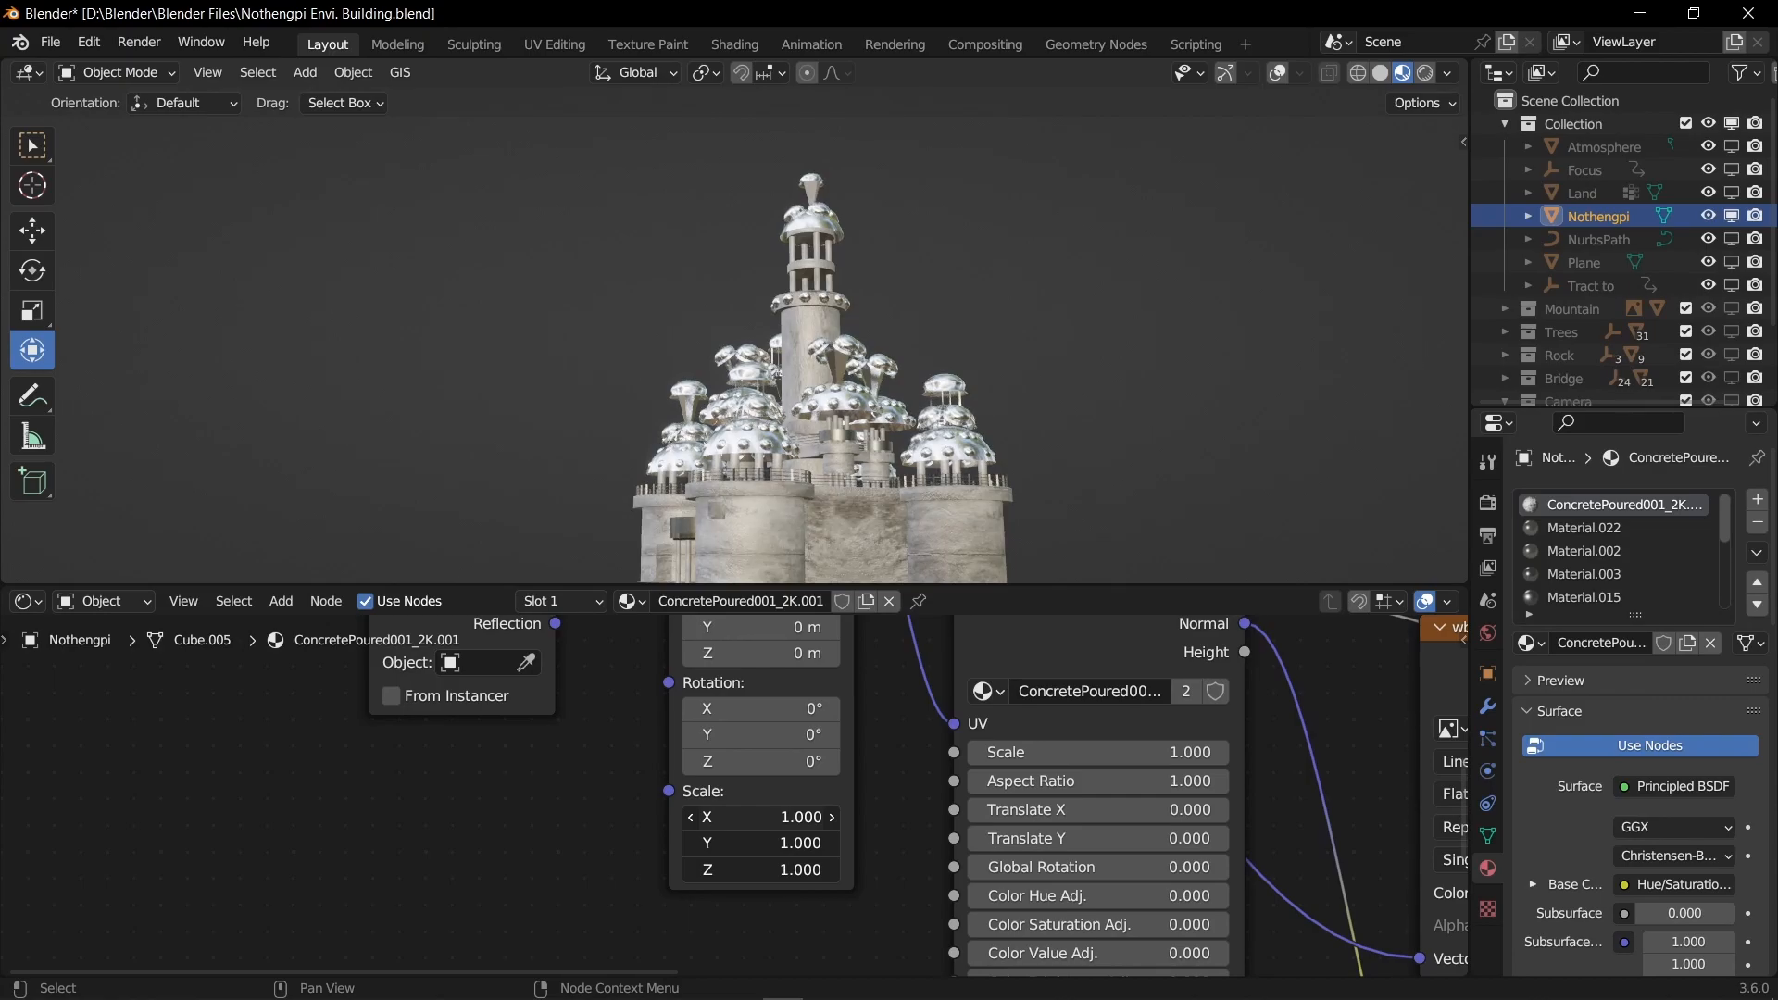
{"action": "right_click", "coordinate": [761, 817]}
Step: Examine the concrete material's complete node tree and view the building's walls, towers and domes from several sides
{"action": "middle_click_drag", "start_coordinate": [854, 505], "coordinate": [1111, 518]}
{"action": "scroll", "coordinate": [1251, 782], "scroll_direction": "down", "scroll_amount": 5}
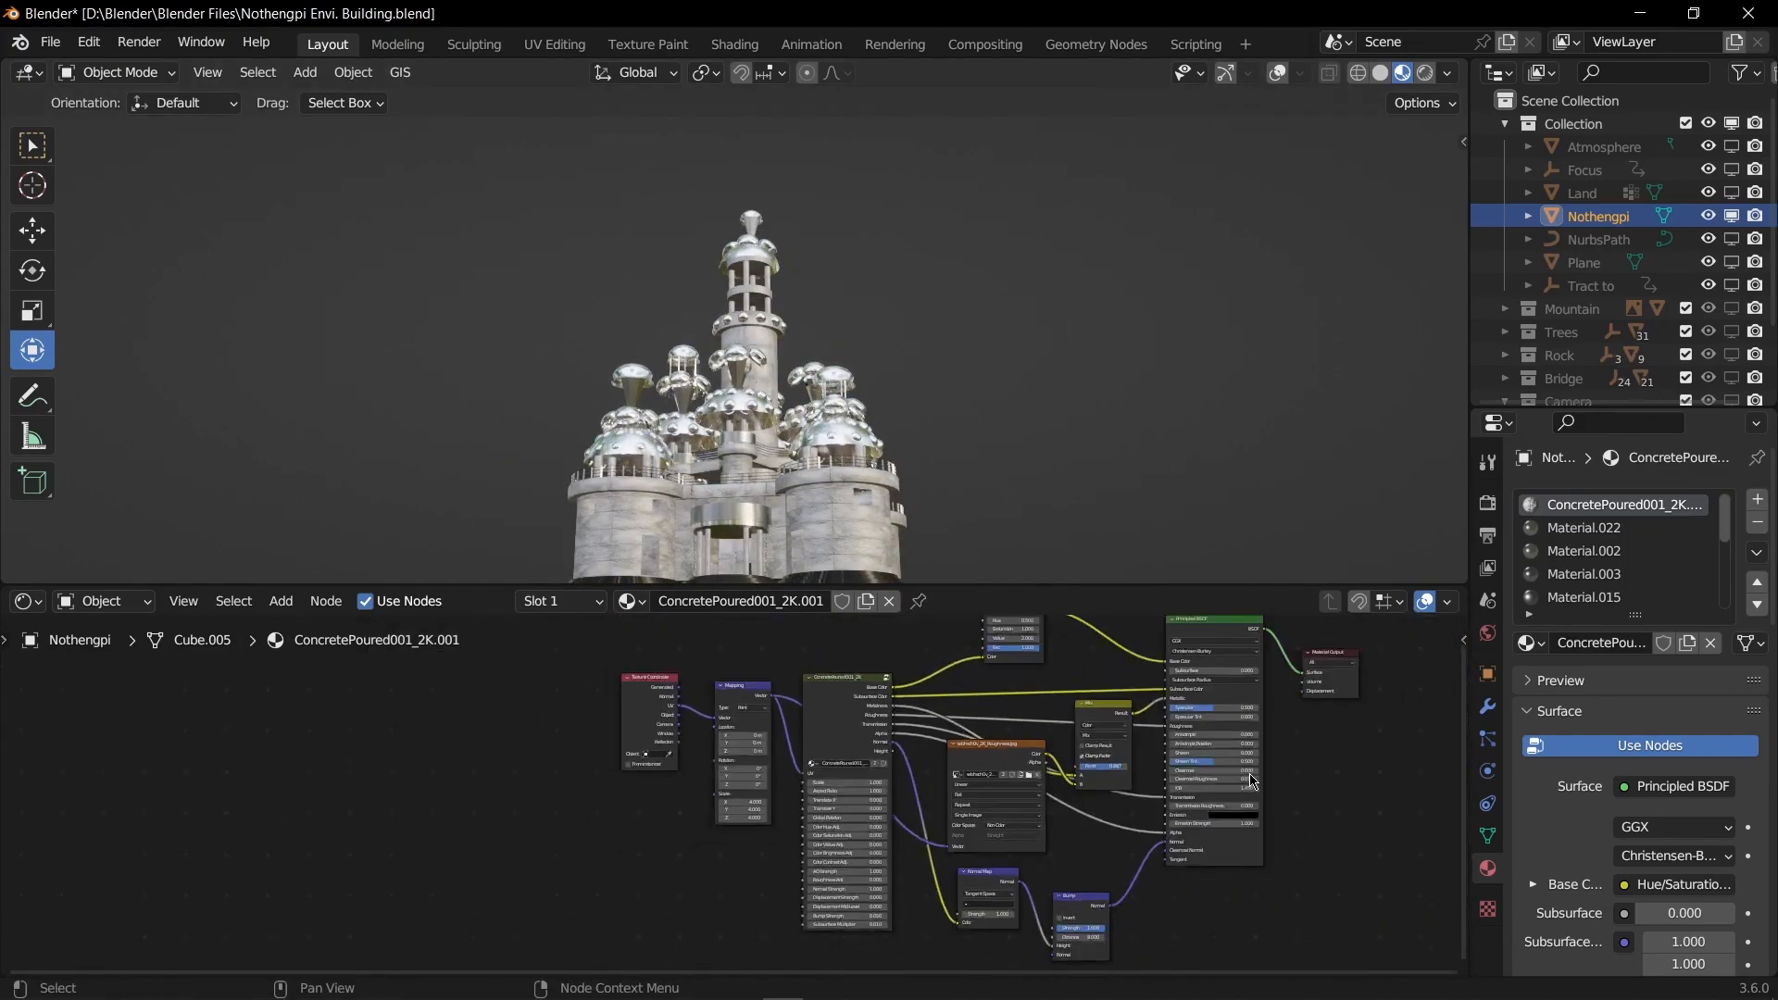
{"action": "middle_click_drag", "start_coordinate": [1058, 695], "coordinate": [1000, 702]}
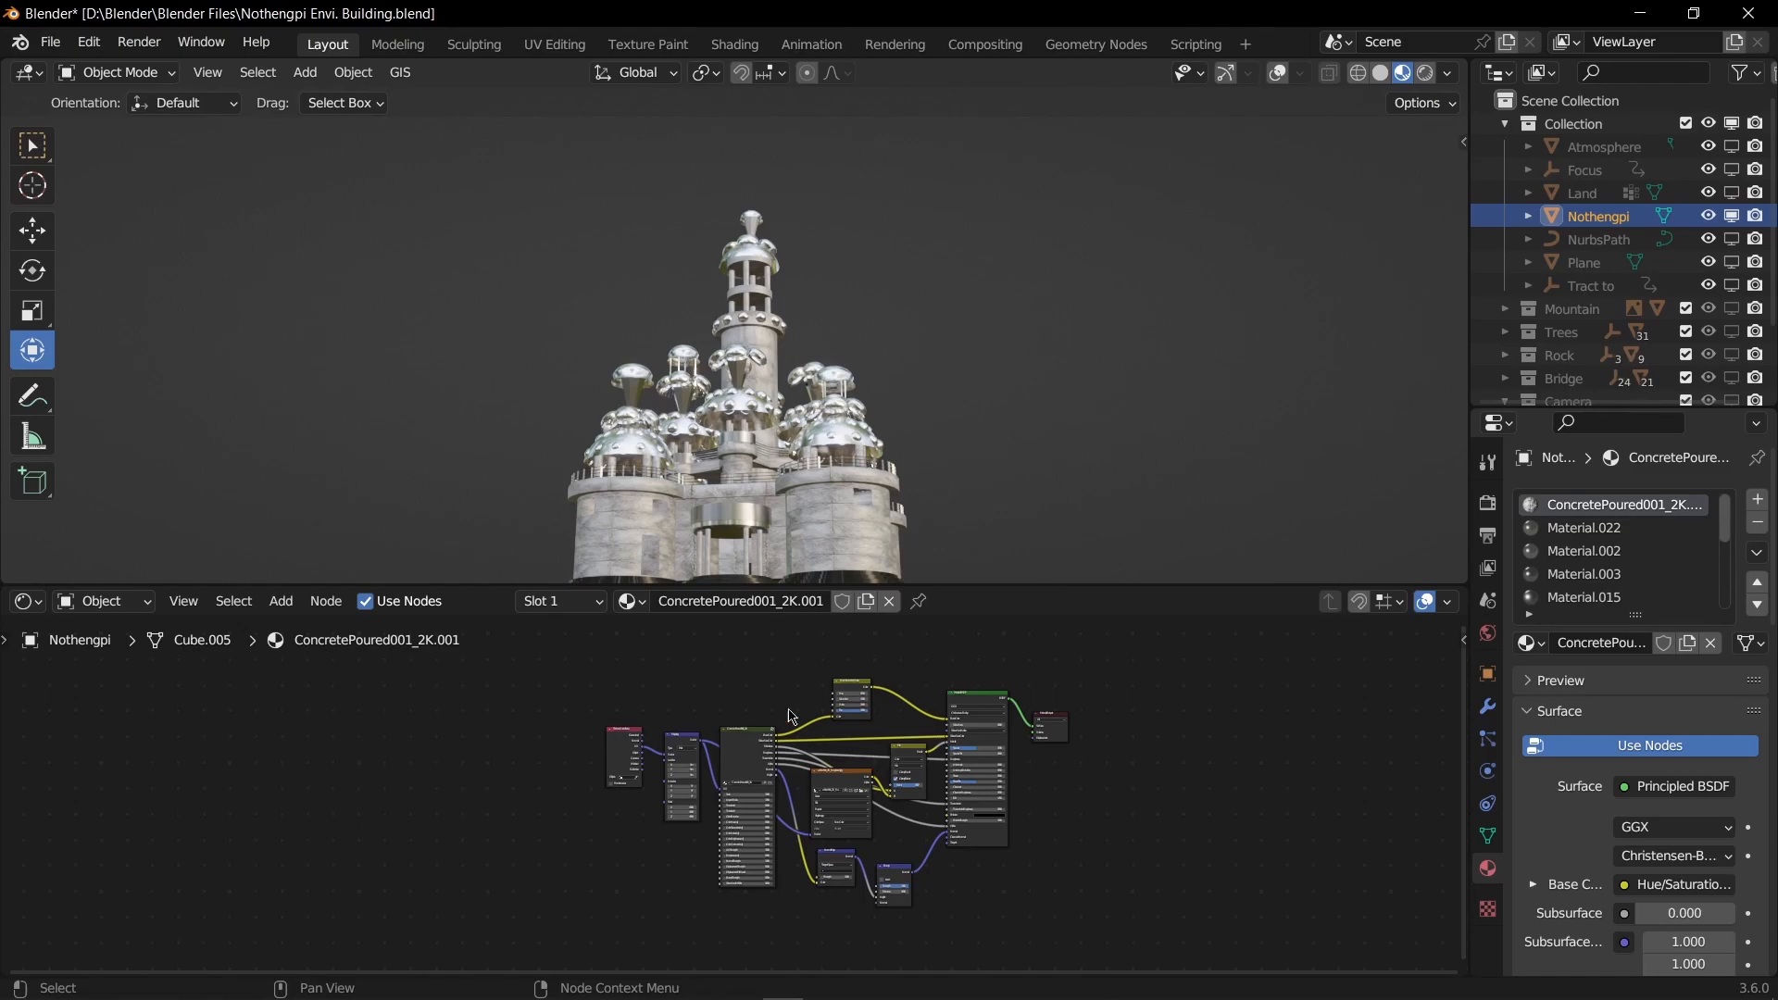
{"action": "middle_click_drag", "start_coordinate": [842, 301], "coordinate": [824, 396]}
{"action": "scroll", "coordinate": [841, 444], "scroll_direction": "up", "scroll_amount": 3}
{"action": "scroll", "coordinate": [841, 446], "scroll_direction": "down", "scroll_amount": 2}
{"action": "scroll", "coordinate": [774, 633], "scroll_direction": "up", "scroll_amount": 4}
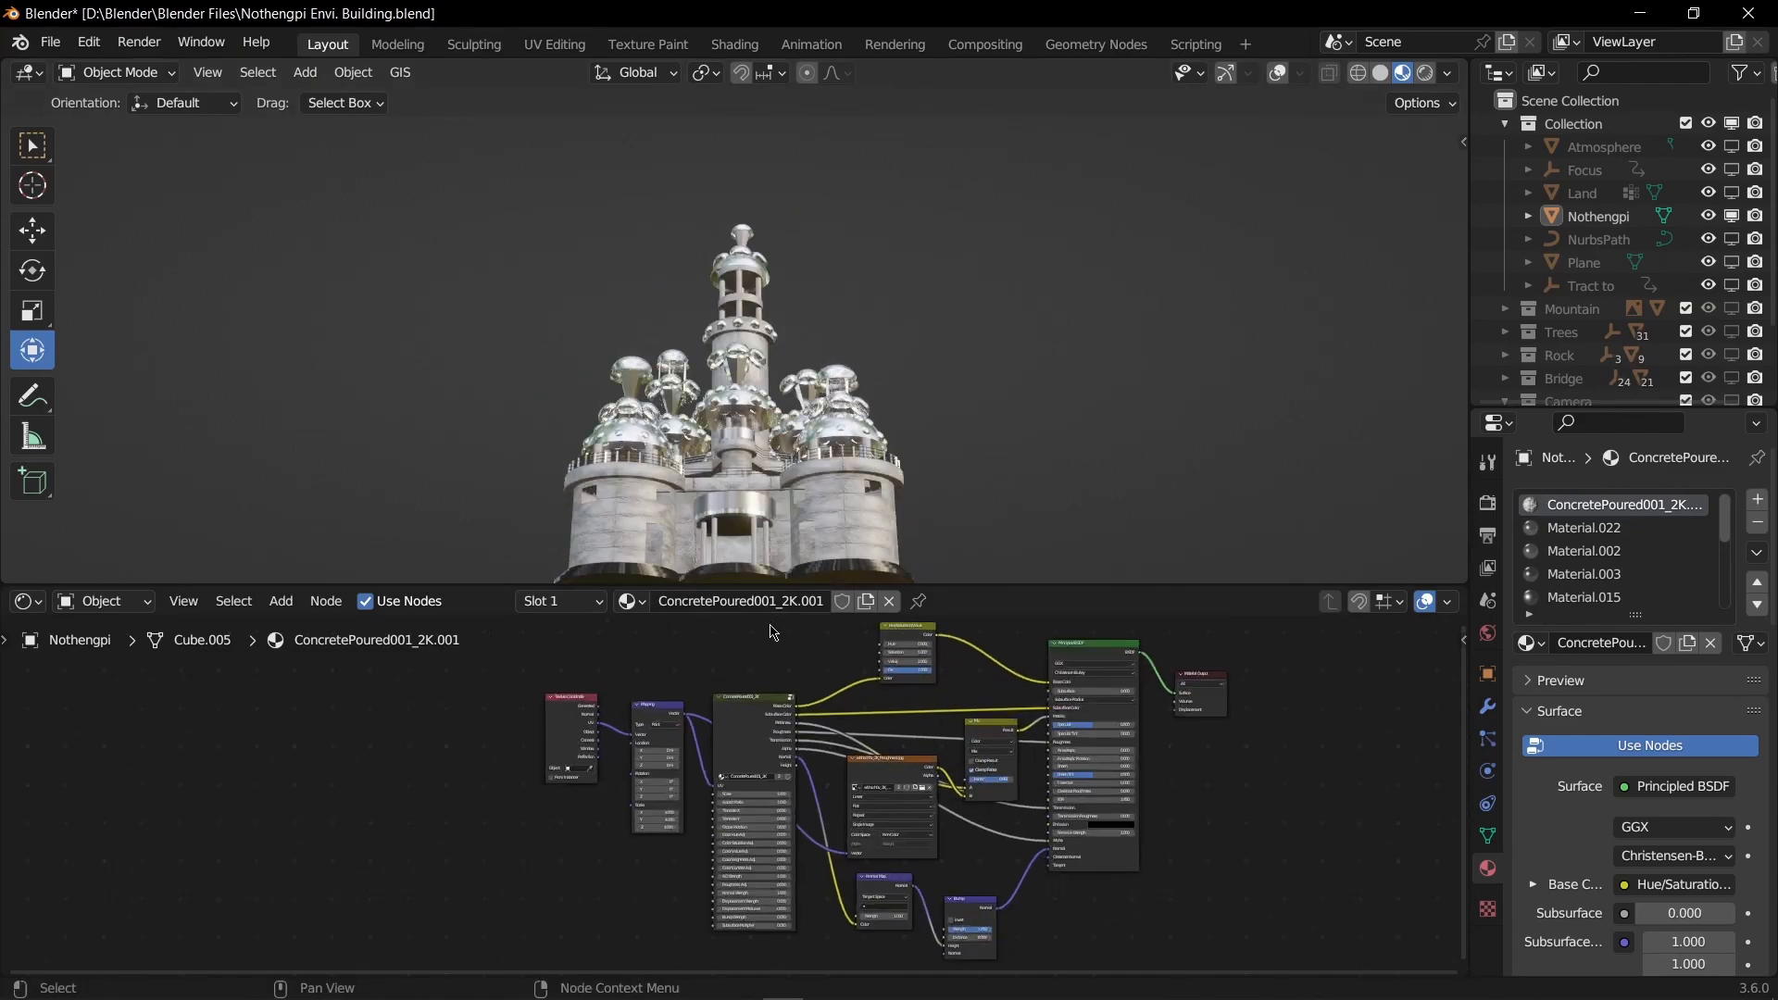
{"action": "scroll", "coordinate": [774, 633], "scroll_direction": "down", "scroll_amount": 2}
{"action": "scroll", "coordinate": [785, 430], "scroll_direction": "up", "scroll_amount": 3}
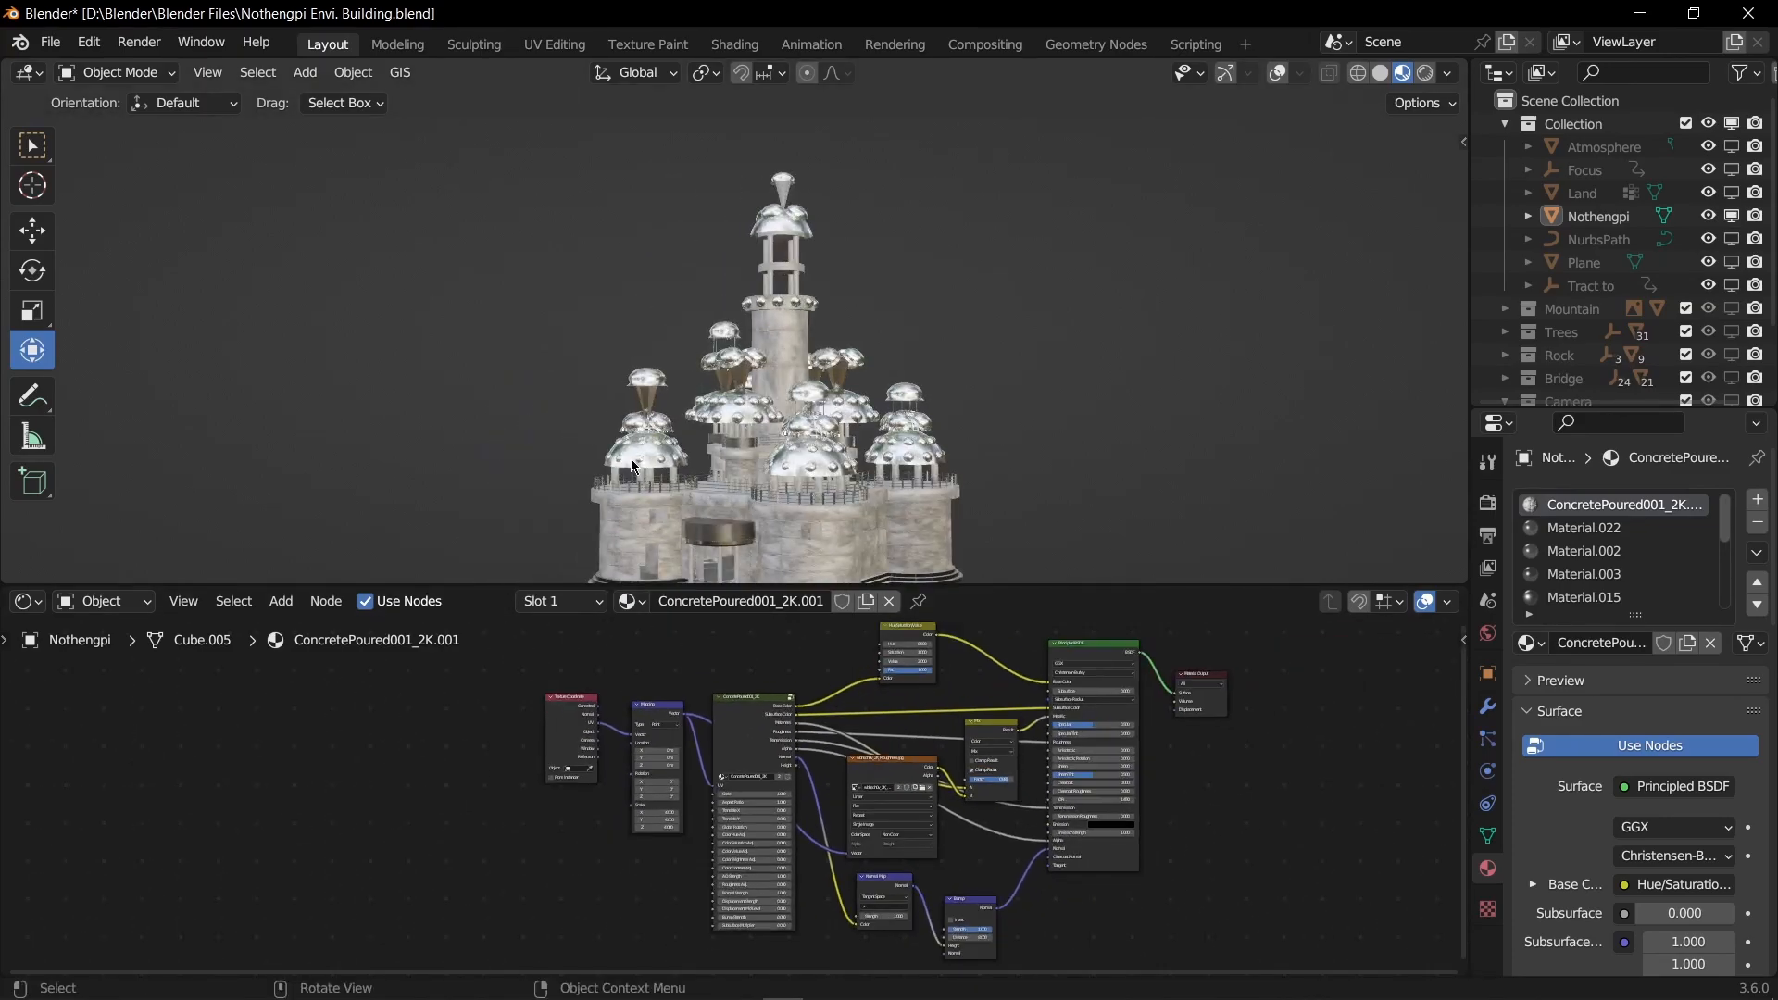
{"action": "scroll", "coordinate": [765, 706], "scroll_direction": "down", "scroll_amount": 2}
{"action": "scroll", "coordinate": [760, 706], "scroll_direction": "up", "scroll_amount": 2}
{"action": "mouse_move", "coordinate": [833, 435]}
{"action": "middle_mouse_down"}
{"action": "mouse_move", "coordinate": [972, 428]}
{"action": "mouse_move", "coordinate": [752, 430]}
{"action": "mouse_move", "coordinate": [969, 441]}
{"action": "mouse_move", "coordinate": [763, 344]}
{"action": "mouse_move", "coordinate": [793, 182]}
{"action": "mouse_move", "coordinate": [807, 432]}
{"action": "middle_mouse_up"}
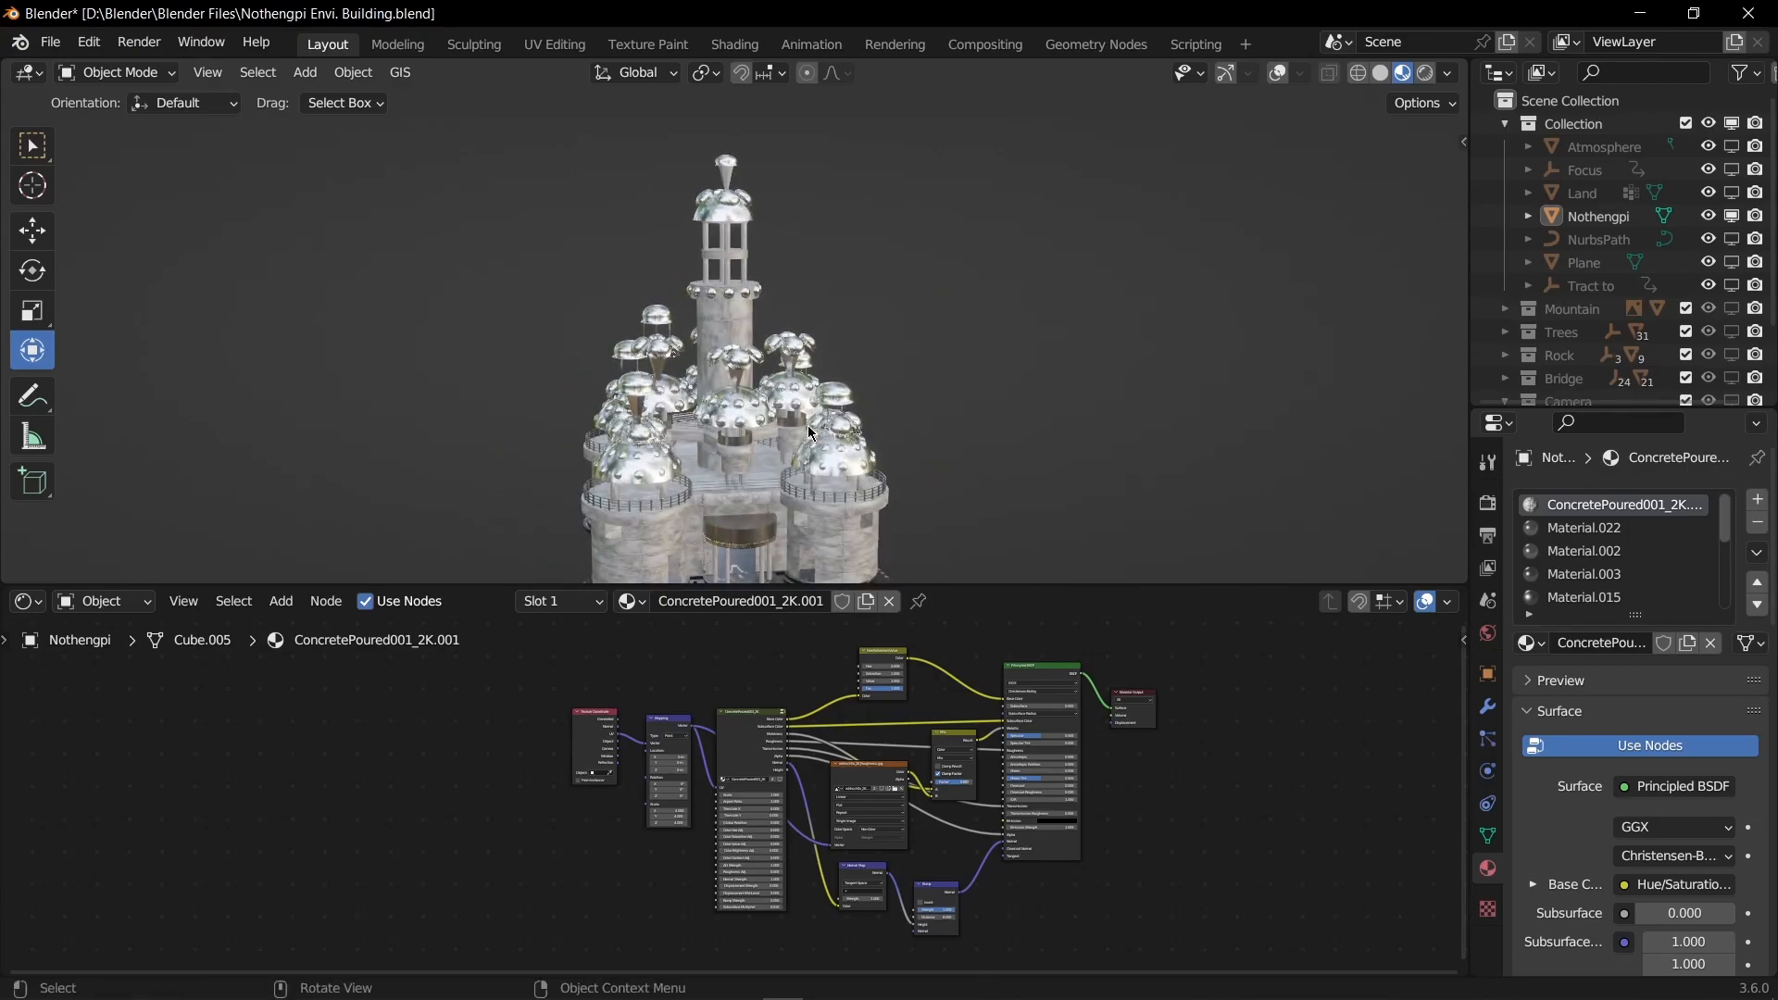
{"action": "middle_click_drag", "start_coordinate": [695, 424], "coordinate": [713, 500]}
{"action": "scroll", "coordinate": [739, 782], "scroll_direction": "up", "scroll_amount": 2}
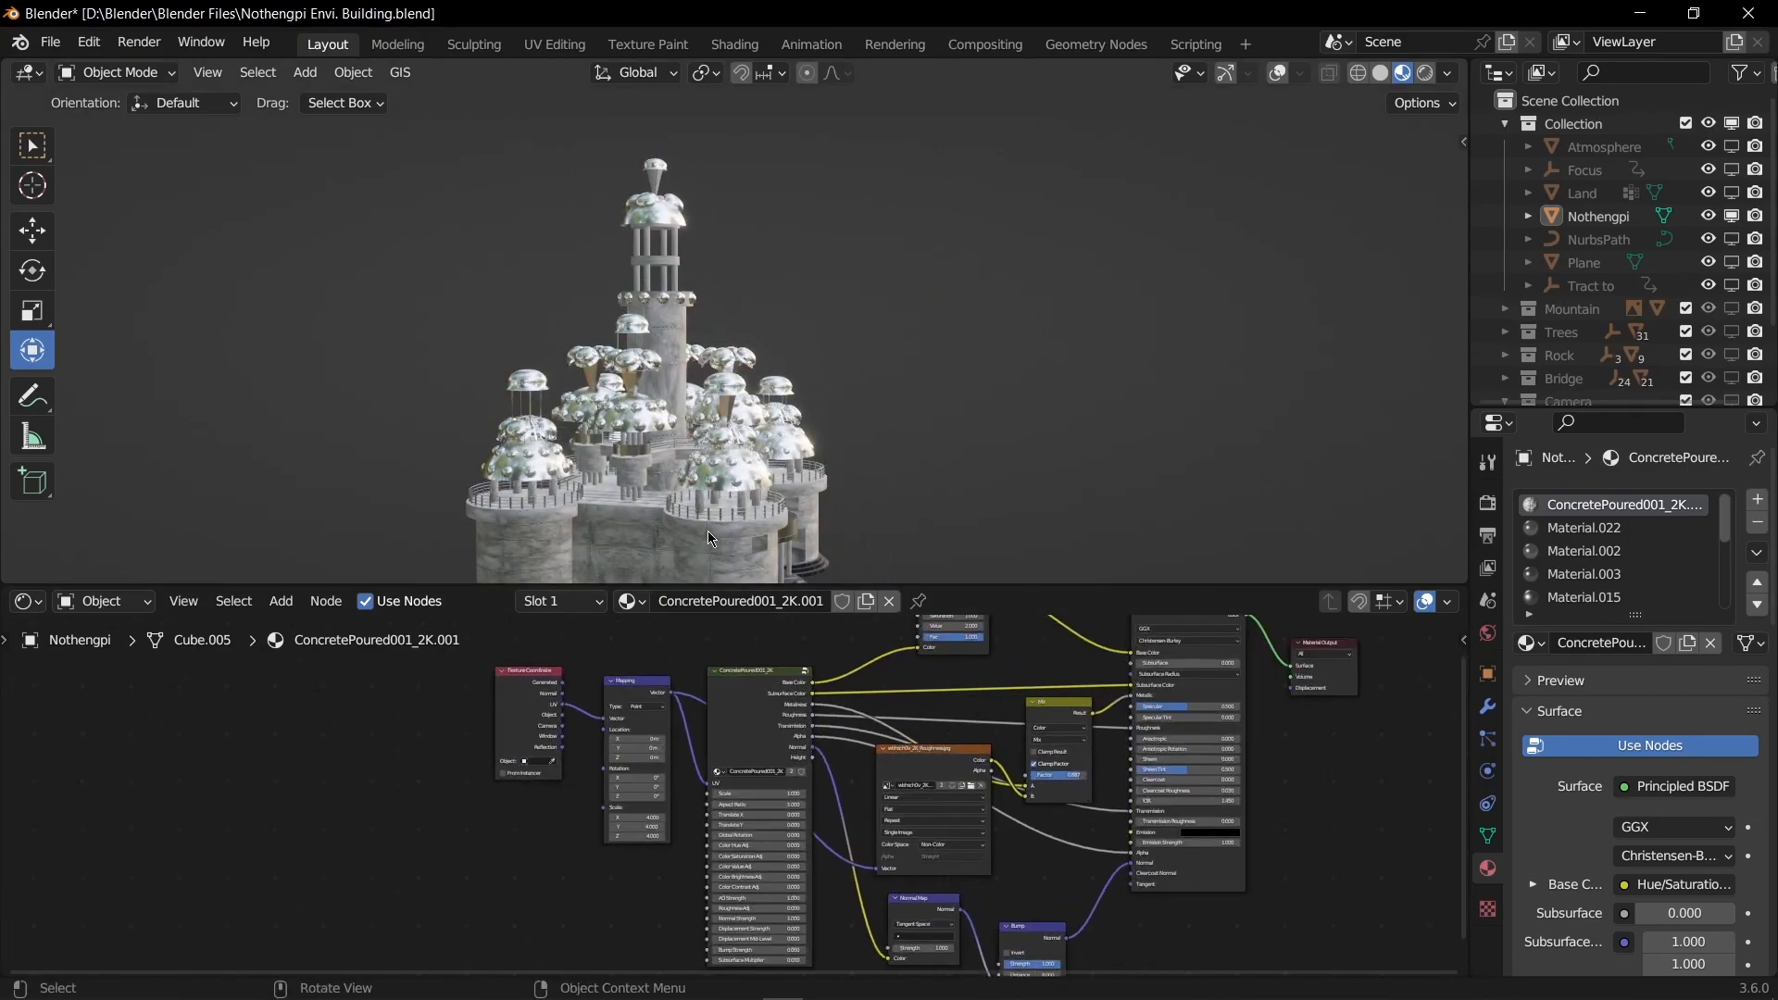
{"action": "scroll", "coordinate": [707, 530], "scroll_direction": "up", "scroll_amount": 5}
{"action": "middle_click_drag", "start_coordinate": [608, 465], "coordinate": [806, 455]}
{"action": "scroll", "coordinate": [1025, 435], "scroll_direction": "down", "scroll_amount": 4}
{"action": "middle_click_drag", "start_coordinate": [669, 441], "coordinate": [759, 437]}
{"action": "scroll", "coordinate": [1068, 408], "scroll_direction": "down", "scroll_amount": 6}
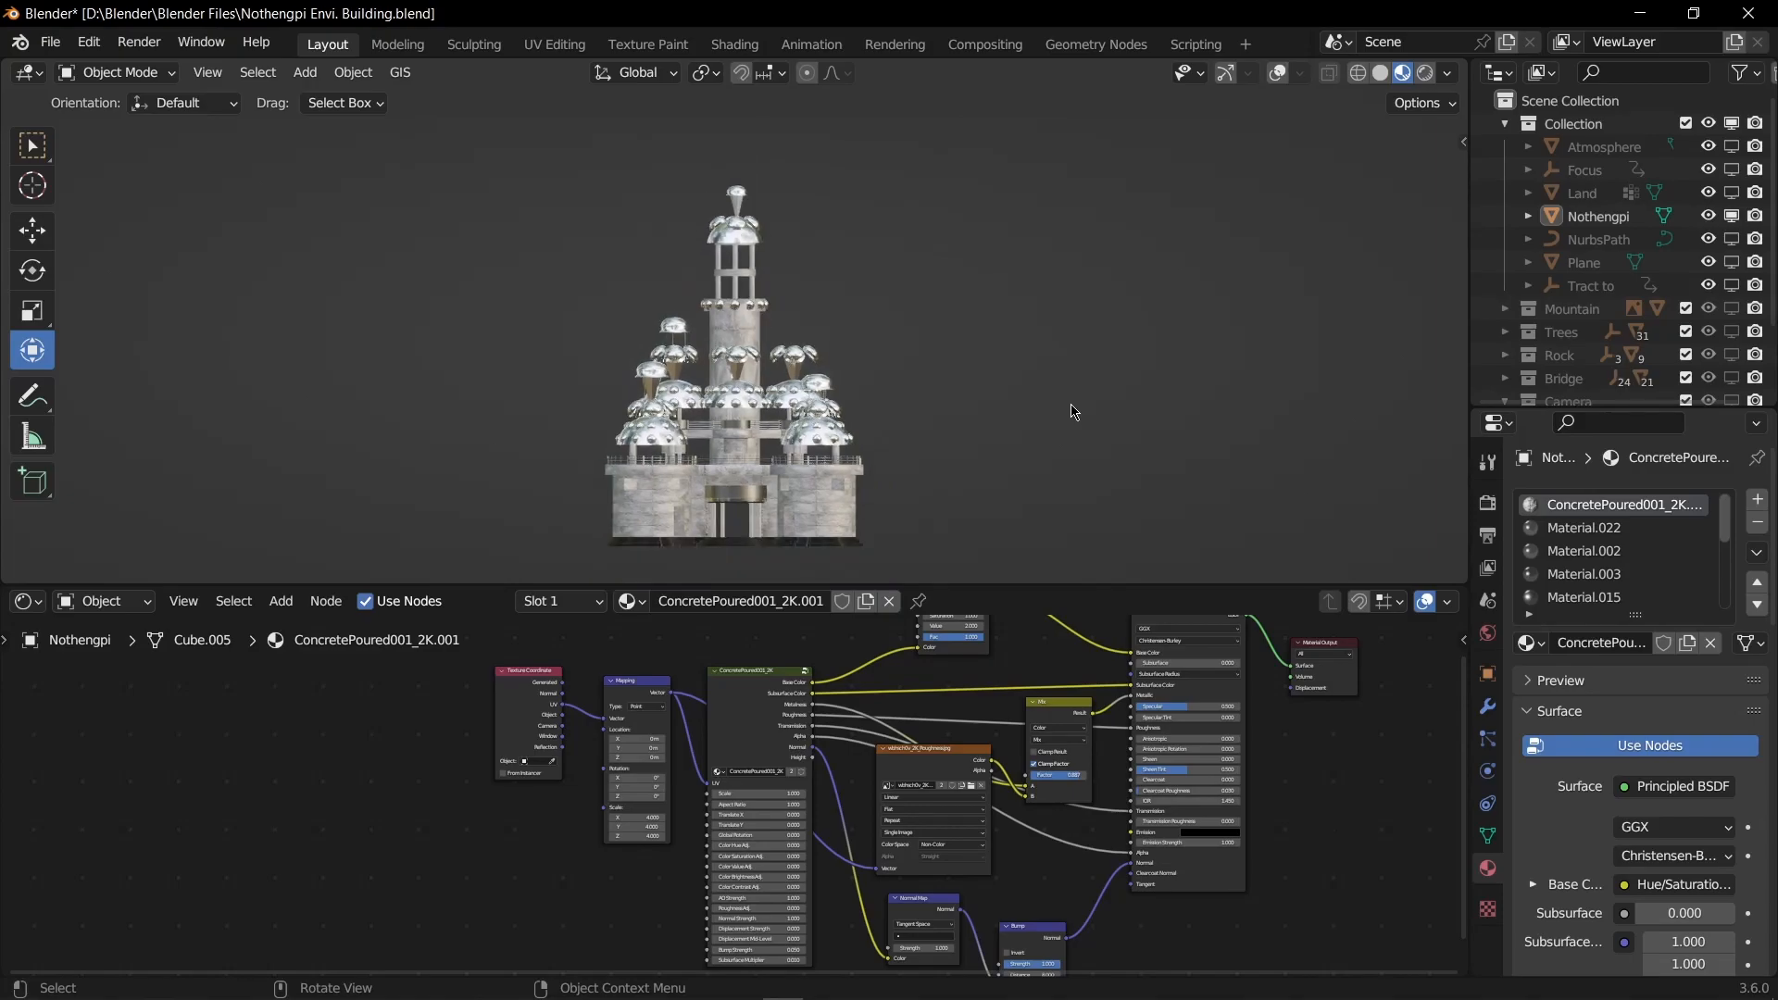